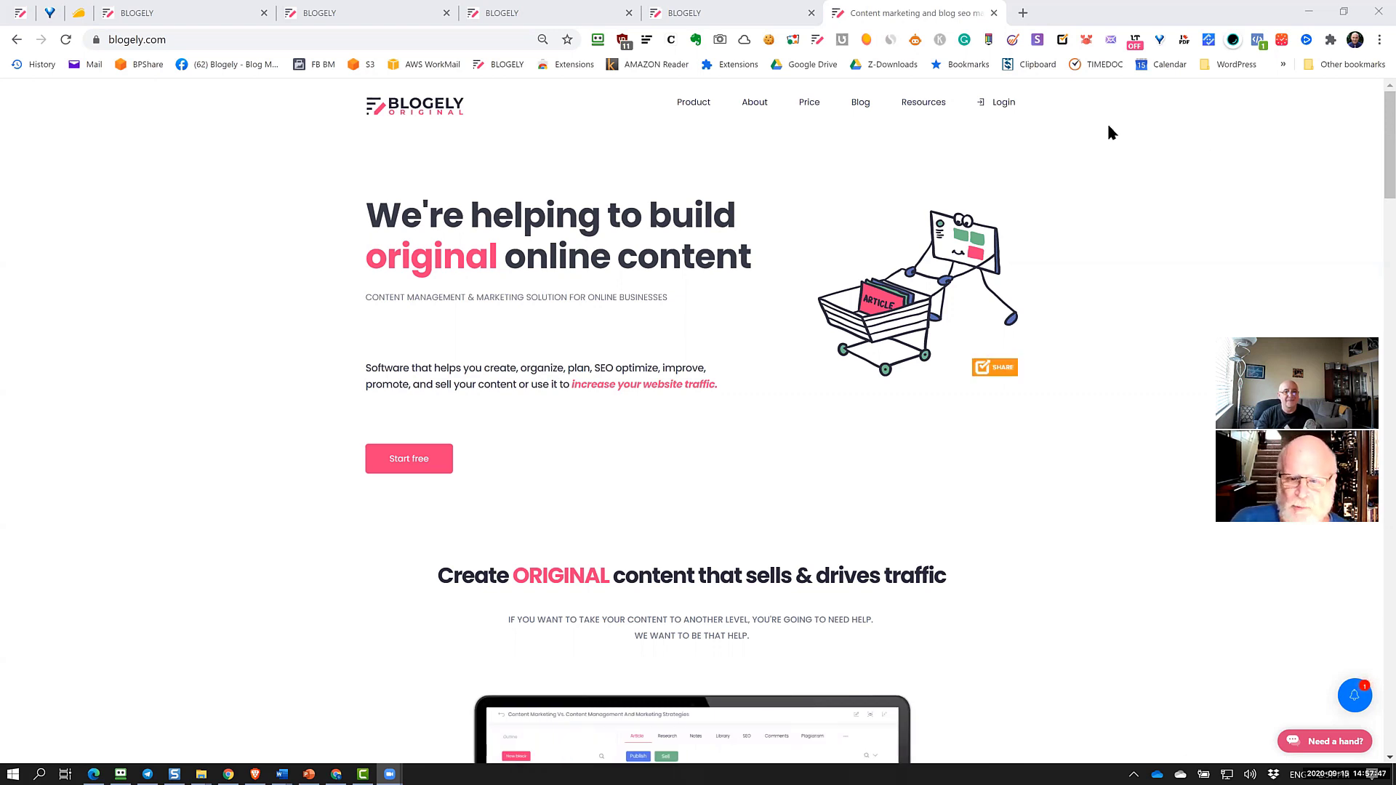
Open the Blogely app from blogely.com, then sign out from the account menu
{"action": "left_click", "coordinate": [983, 107]}
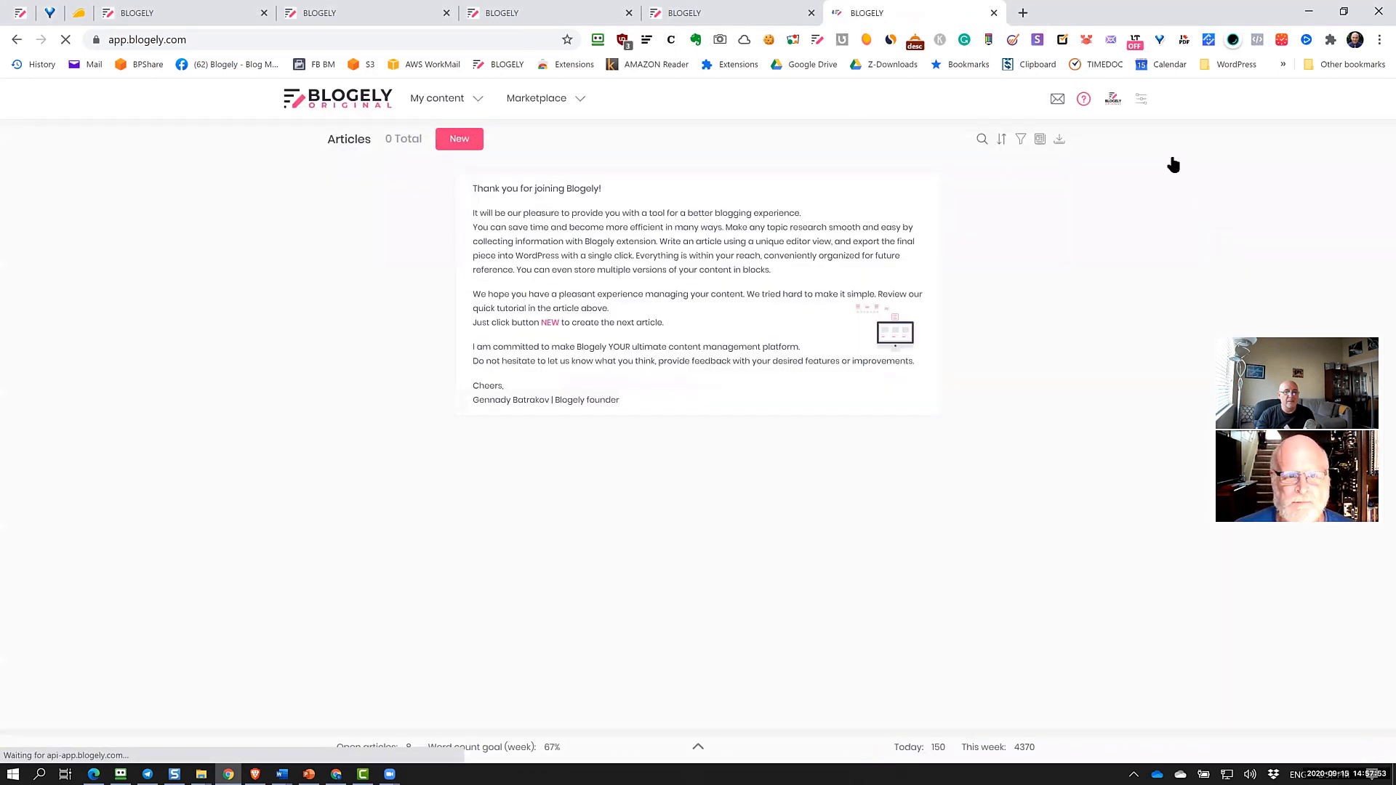
{"action": "left_click", "coordinate": [1141, 105]}
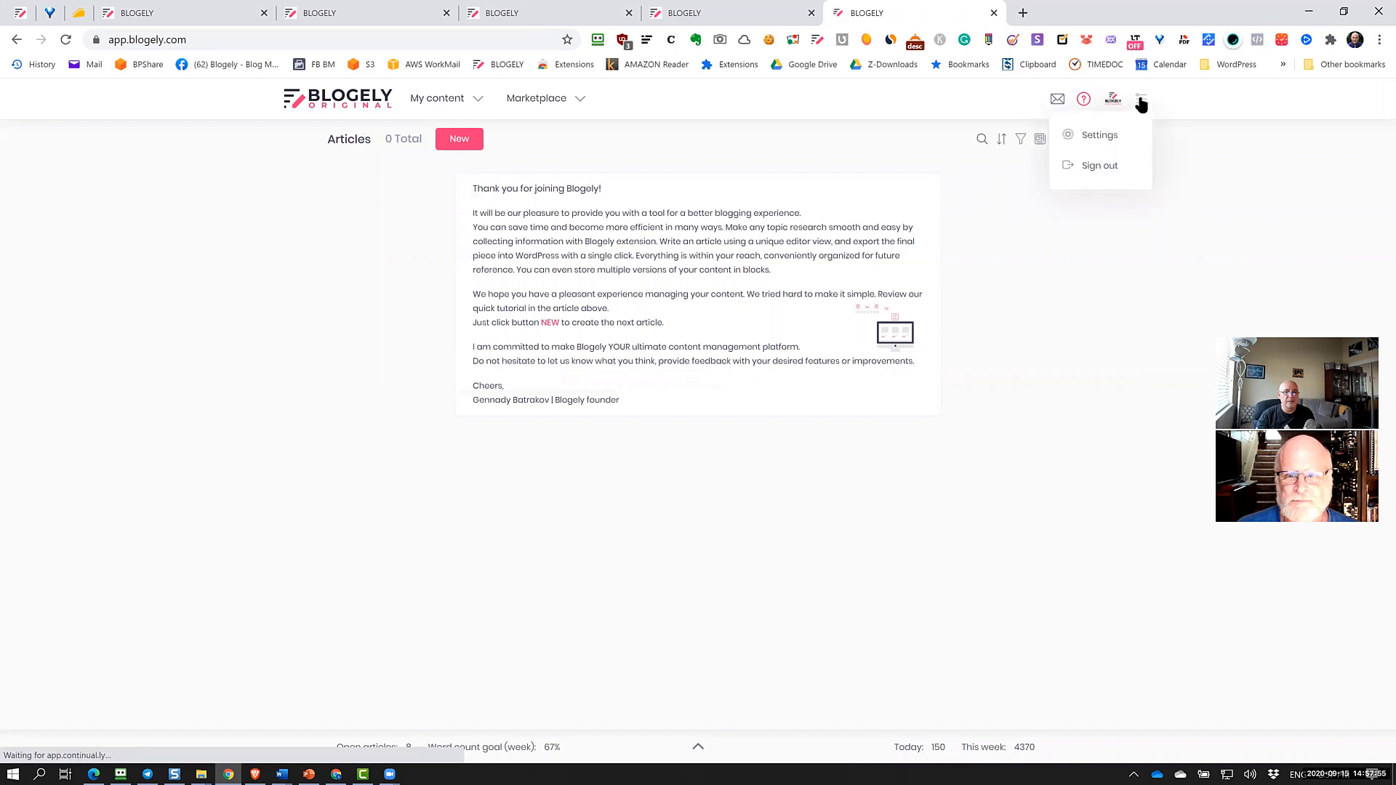
{"action": "left_click", "coordinate": [1100, 164]}
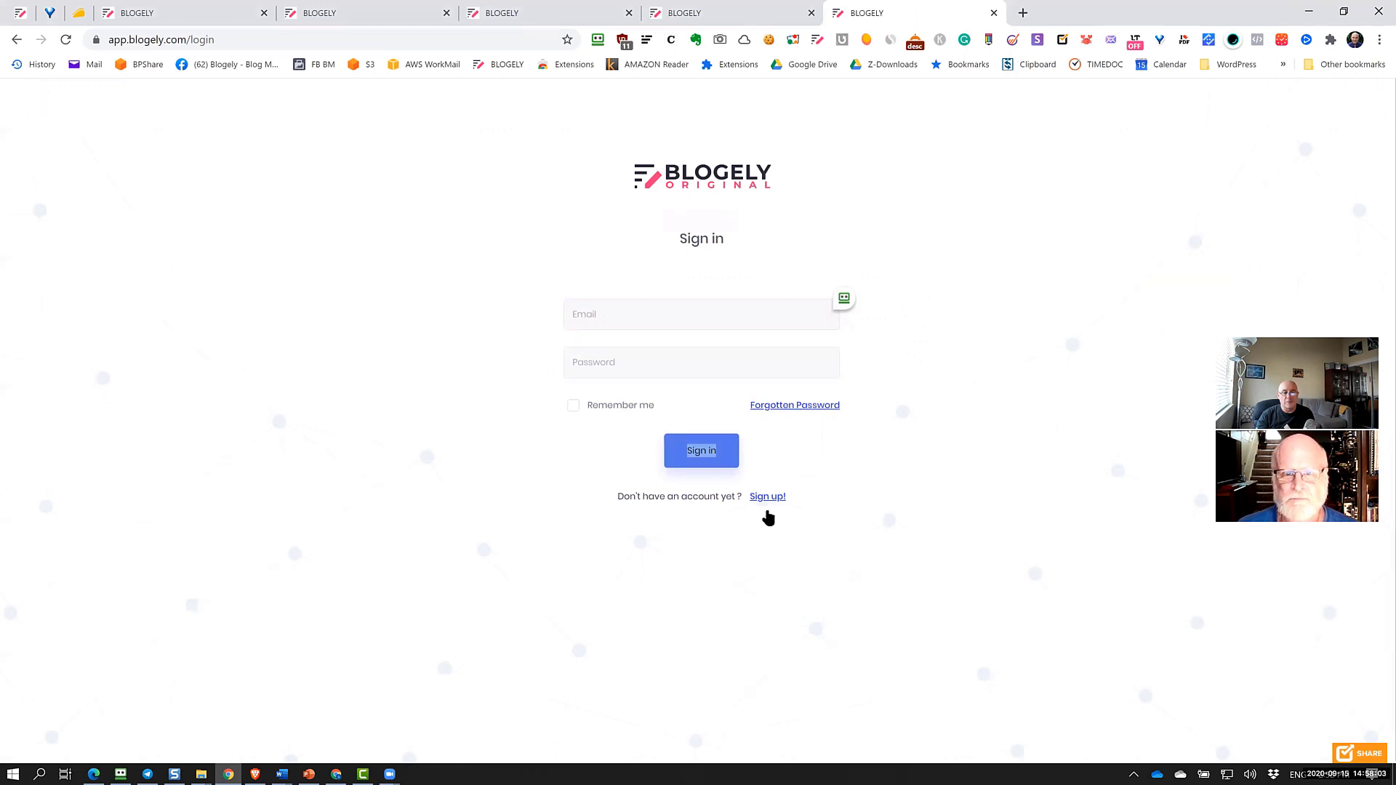
View the Sign up! registration form, then sign in with RoboForm's saved Blogely login
{"action": "left_click", "coordinate": [850, 442]}
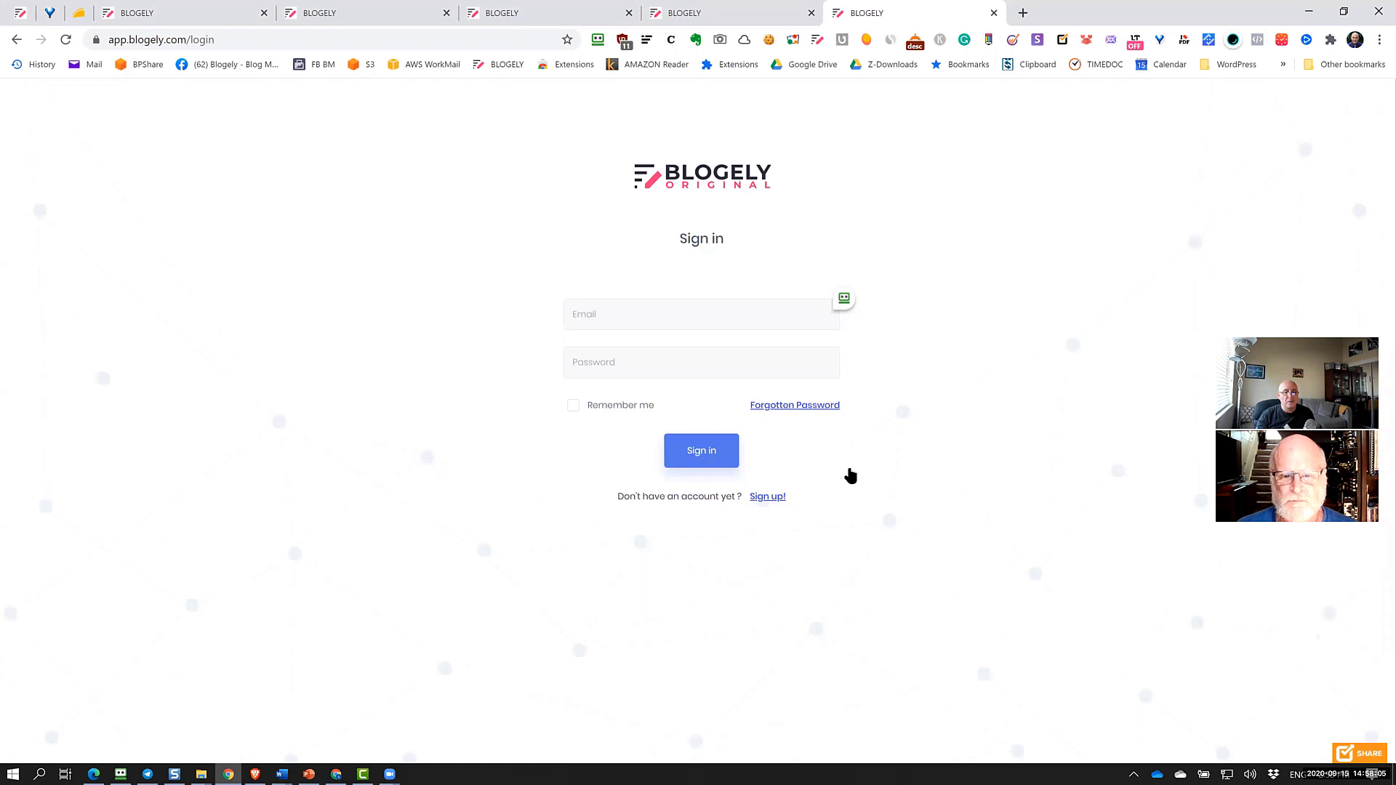
{"action": "left_click", "coordinate": [767, 497]}
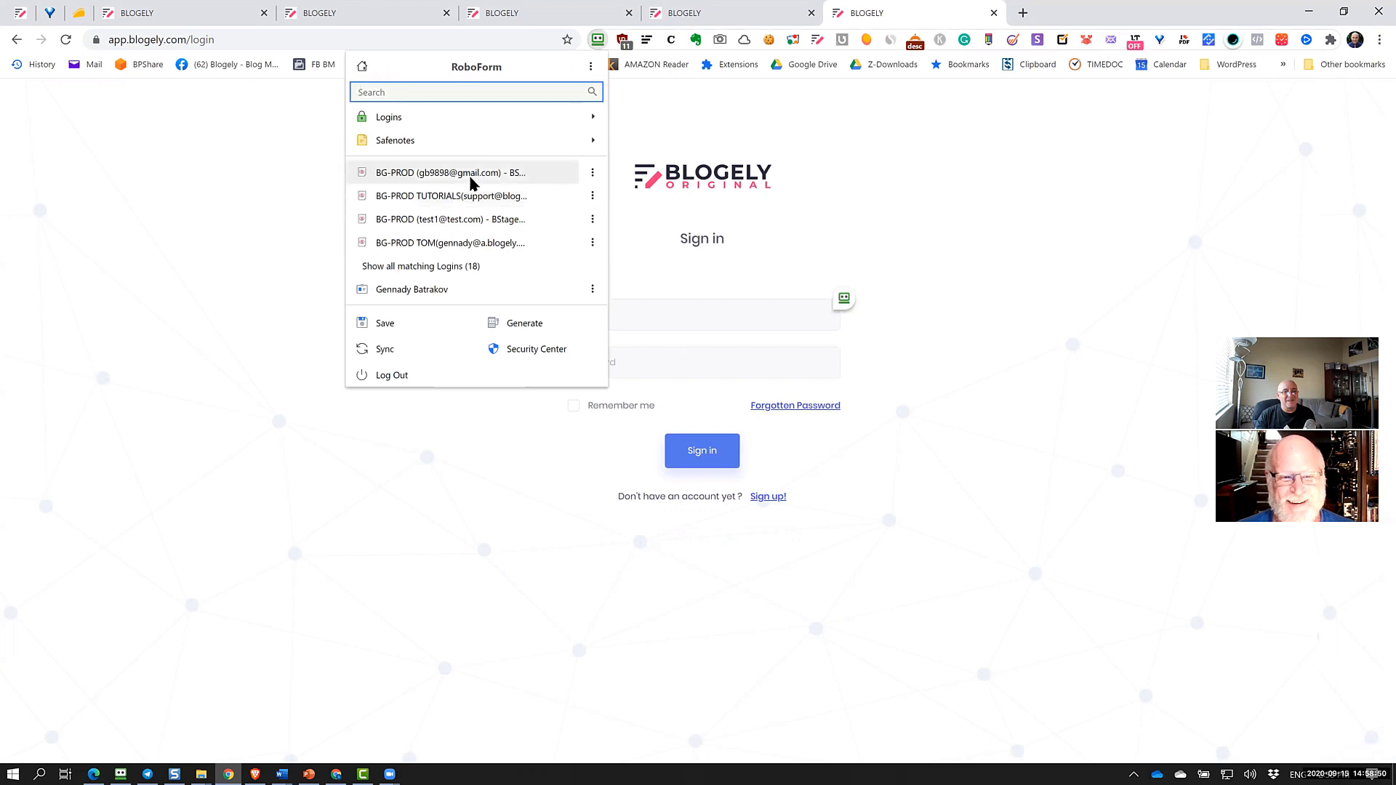
{"action": "left_click", "coordinate": [470, 178]}
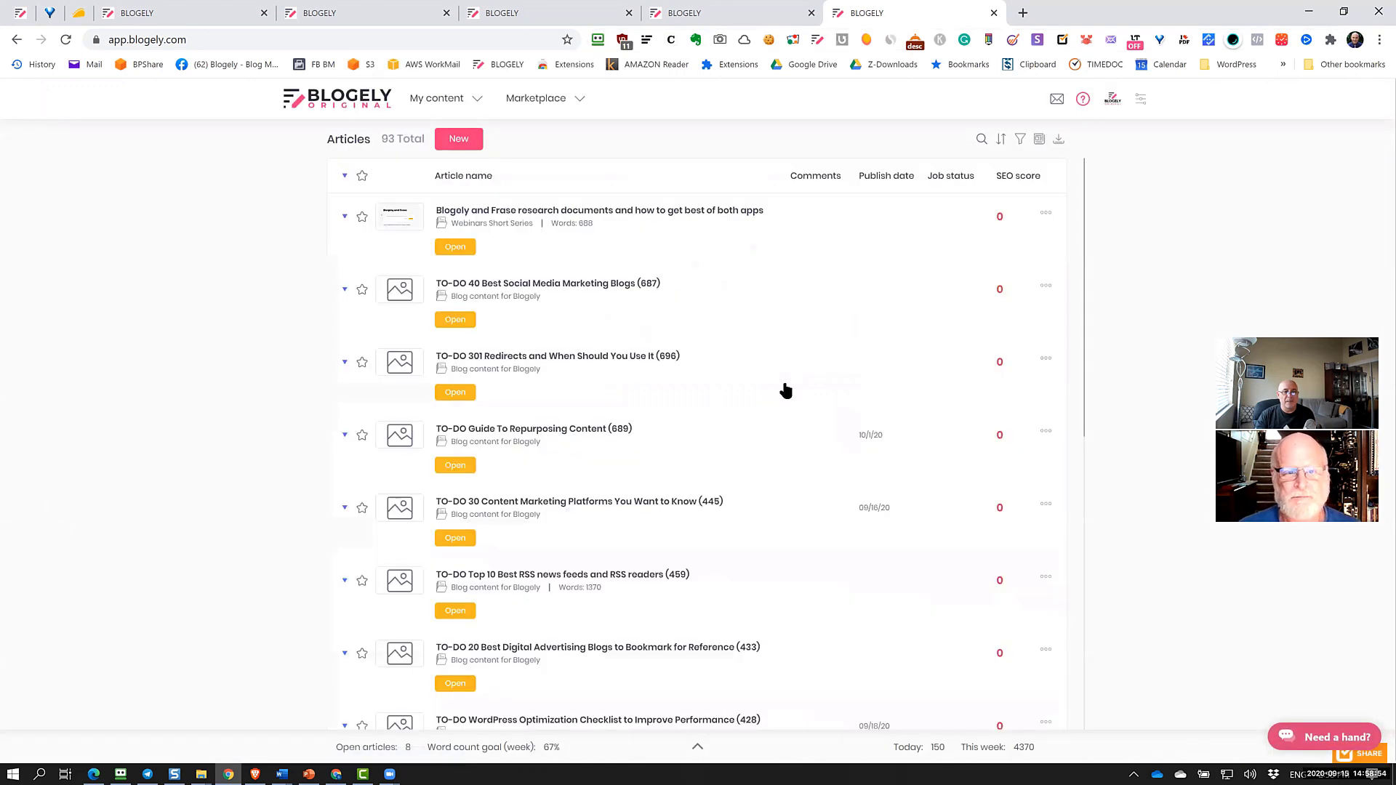
{"action": "scroll", "coordinate": [785, 390], "scroll_direction": "down", "scroll_amount": 7}
{"action": "scroll", "coordinate": [786, 391], "scroll_direction": "down", "scroll_amount": 2}
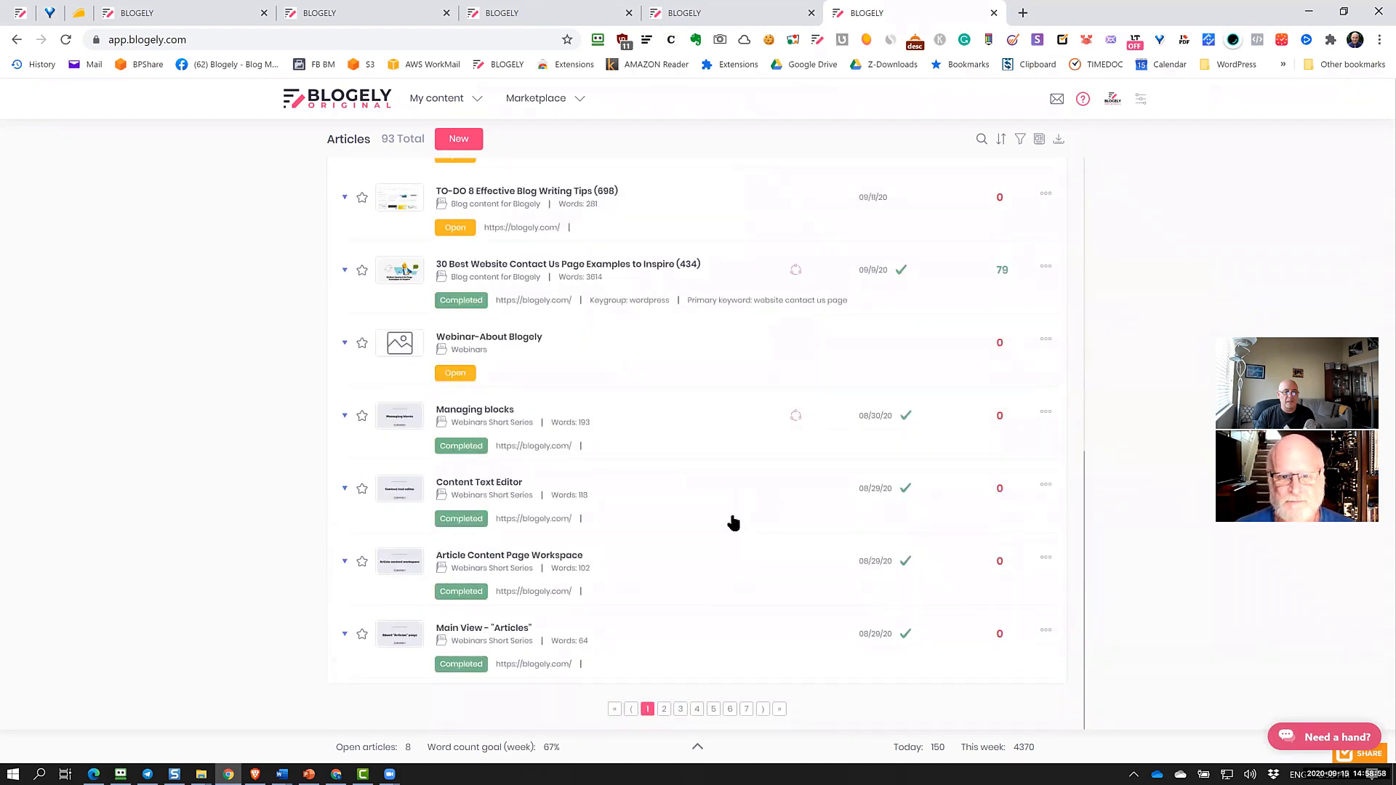
{"action": "scroll", "coordinate": [733, 520], "scroll_direction": "up", "scroll_amount": 5}
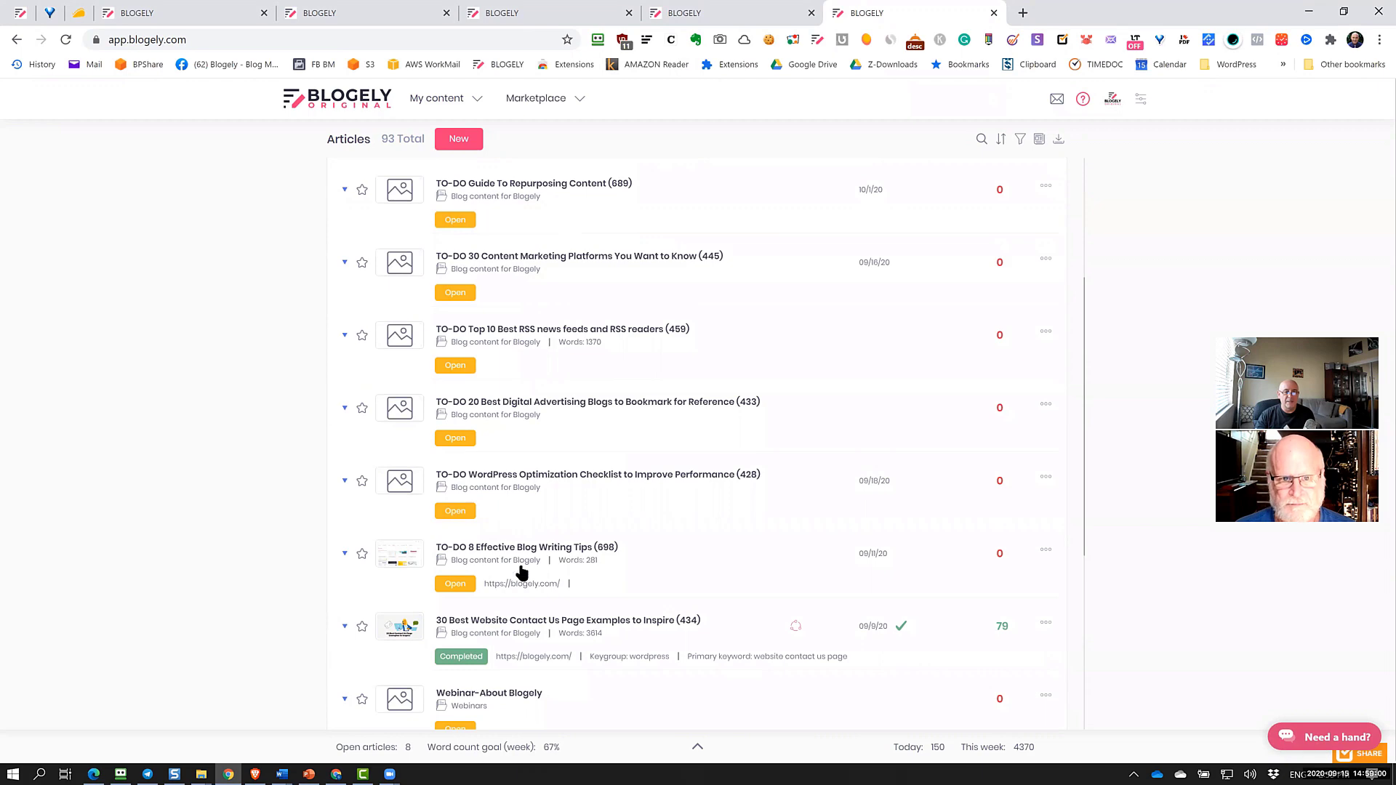
{"action": "scroll", "coordinate": [521, 571], "scroll_direction": "down", "scroll_amount": 3}
{"action": "scroll", "coordinate": [517, 559], "scroll_direction": "up", "scroll_amount": 4}
{"action": "scroll", "coordinate": [517, 551], "scroll_direction": "up", "scroll_amount": 3}
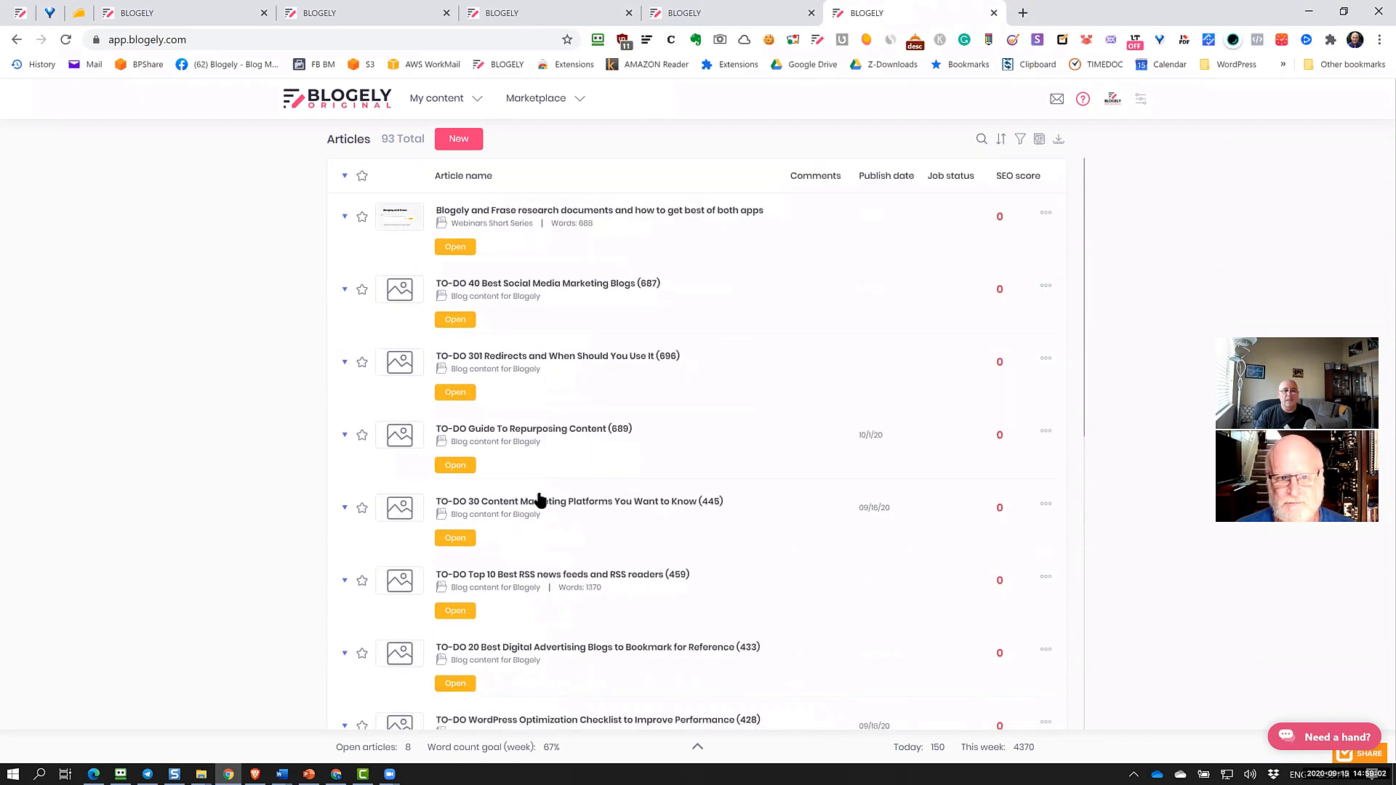
{"action": "left_click", "coordinate": [466, 102]}
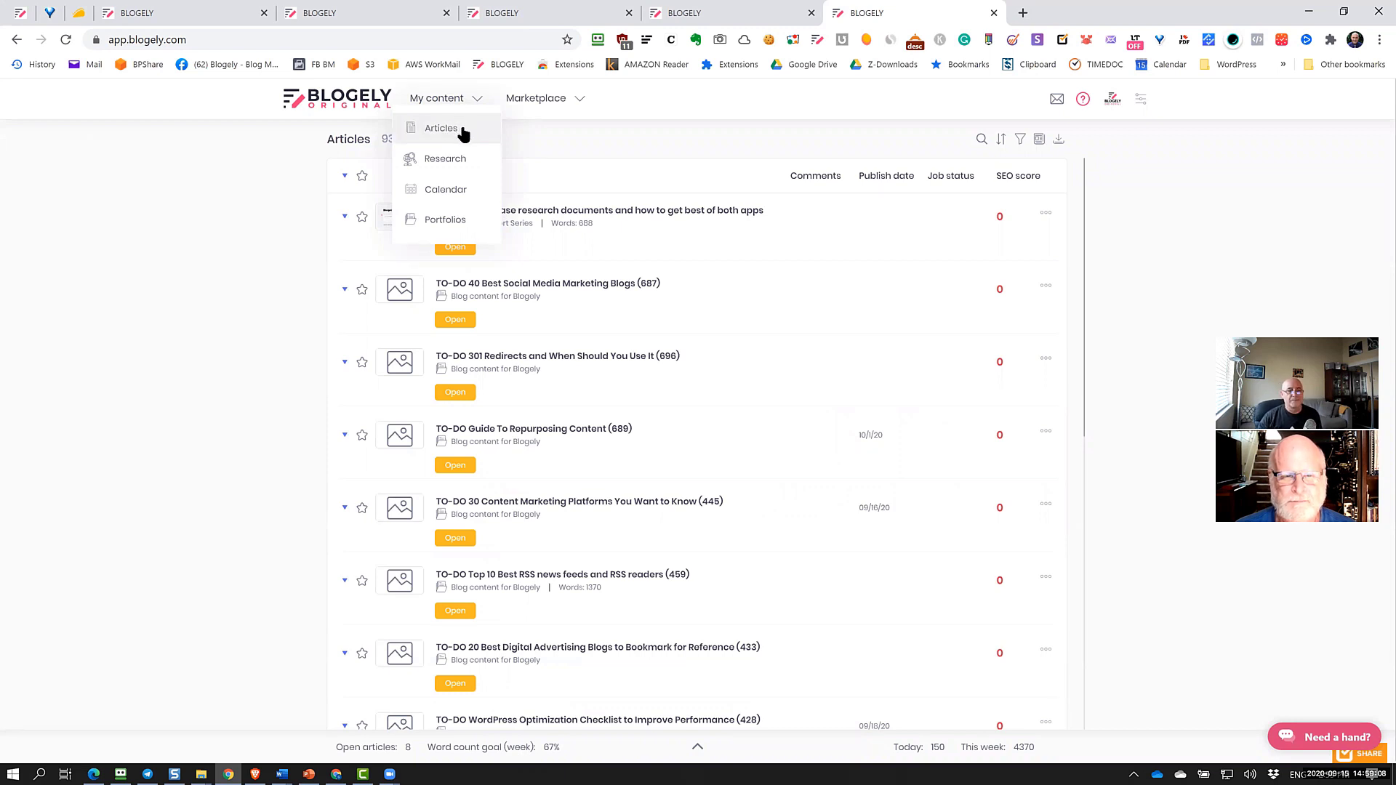
{"action": "left_click", "coordinate": [1172, 175]}
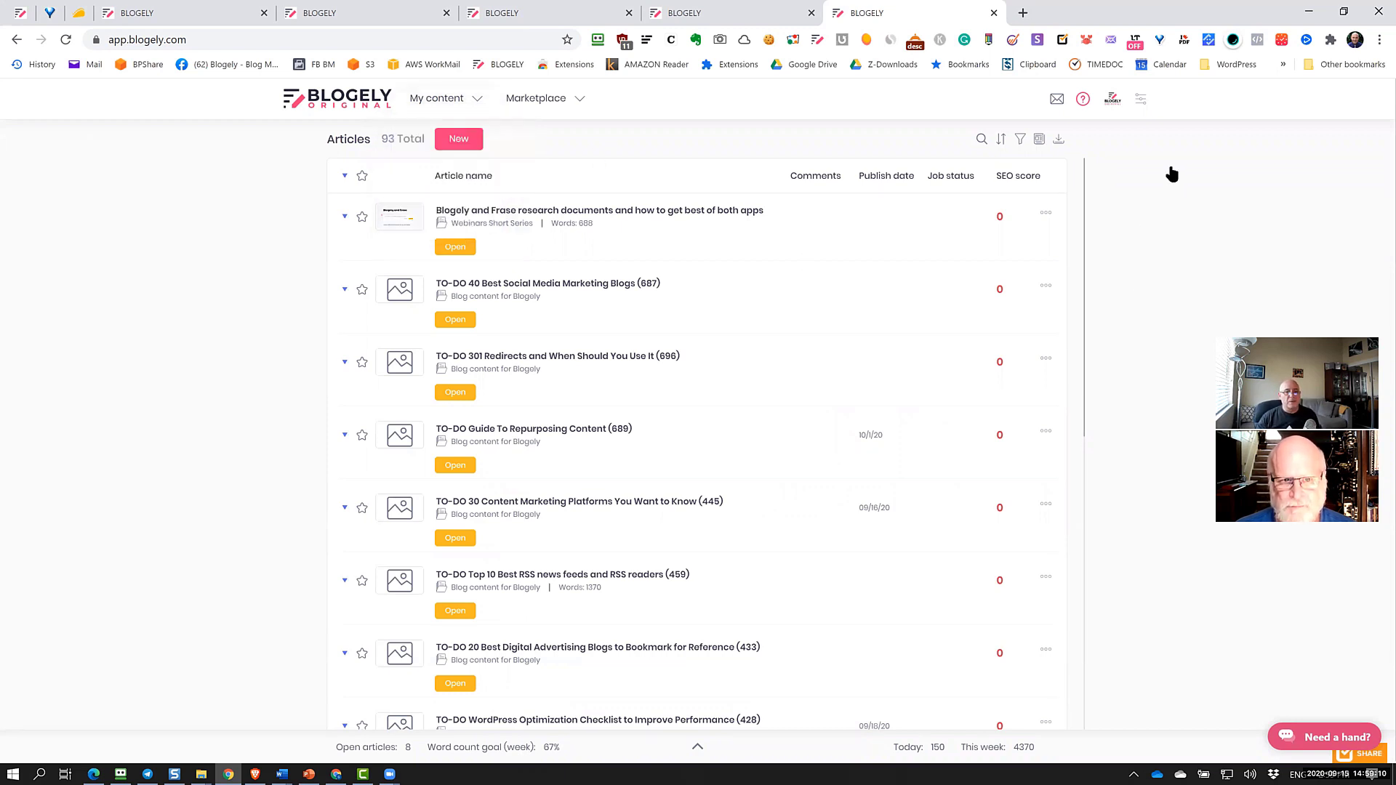
{"action": "scroll", "coordinate": [957, 373], "scroll_direction": "down", "scroll_amount": 4}
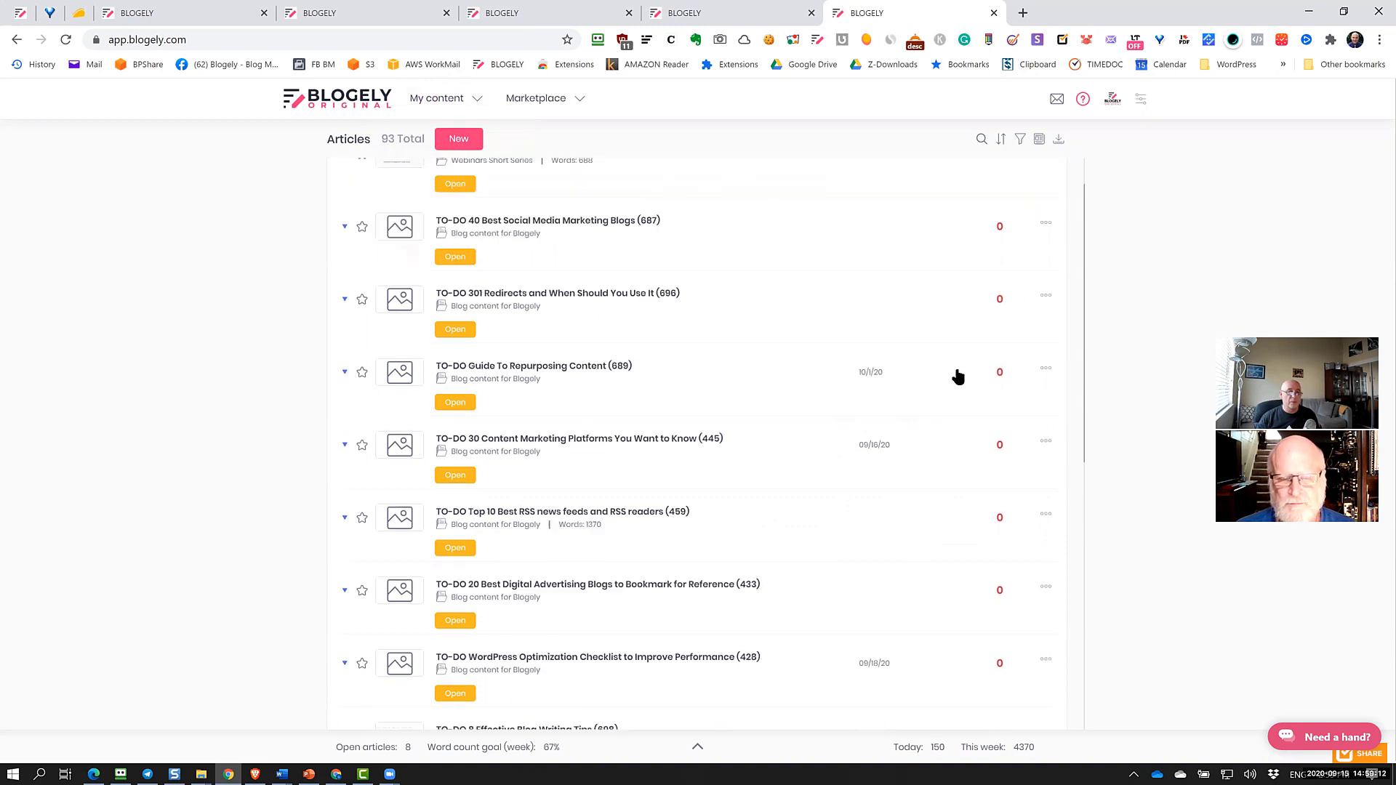
{"action": "scroll", "coordinate": [957, 373], "scroll_direction": "up", "scroll_amount": 4}
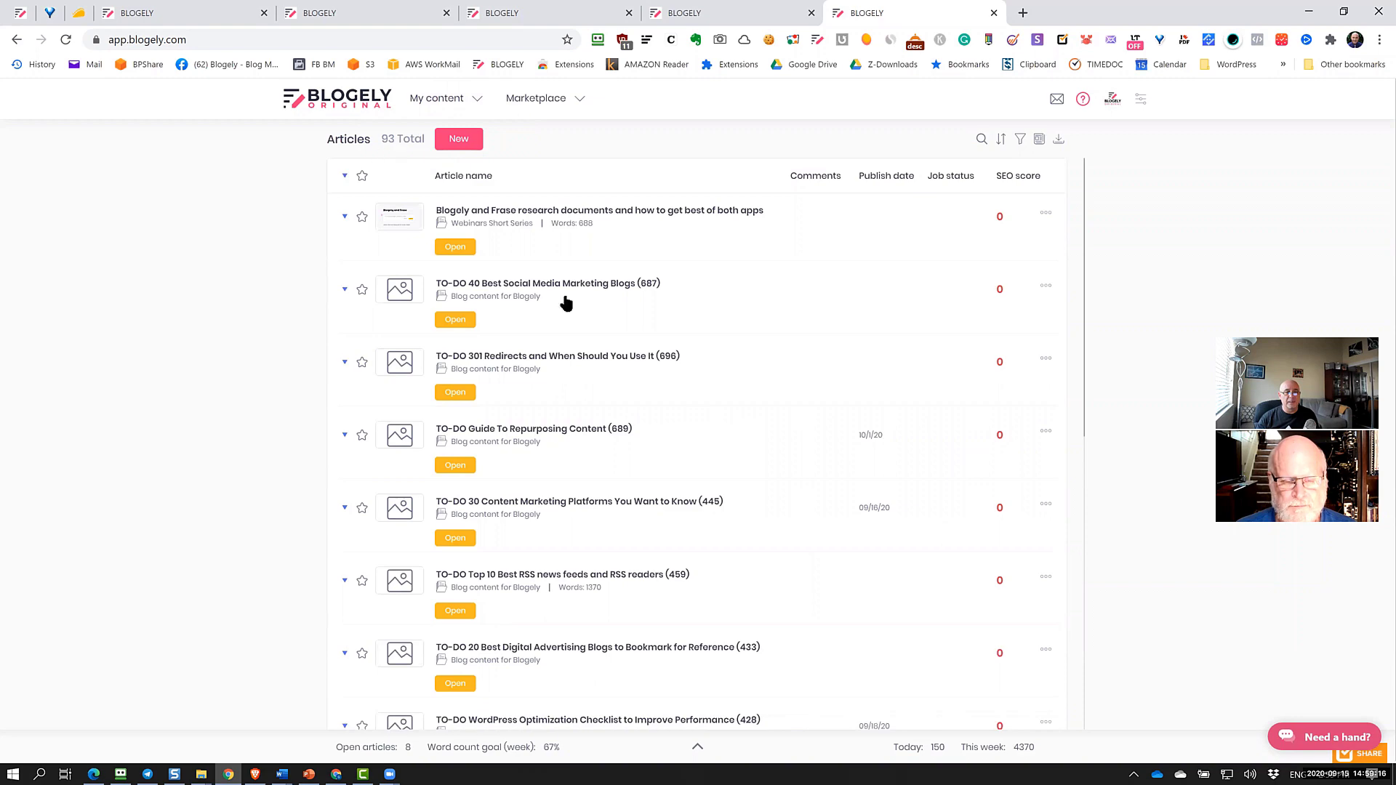
{"action": "scroll", "coordinate": [699, 385], "scroll_direction": "down", "scroll_amount": 5}
{"action": "scroll", "coordinate": [701, 385], "scroll_direction": "down", "scroll_amount": 2}
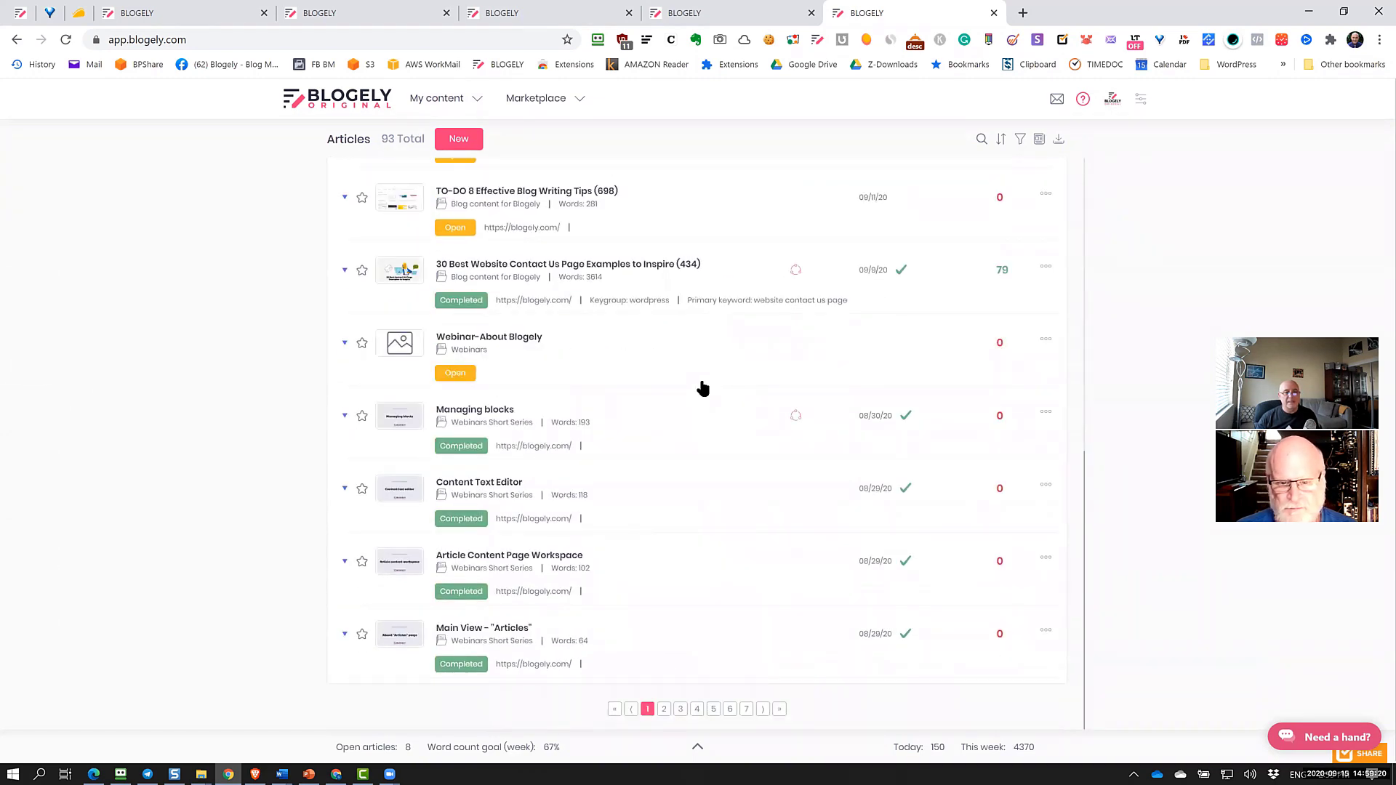
{"action": "scroll", "coordinate": [702, 389], "scroll_direction": "up", "scroll_amount": 8}
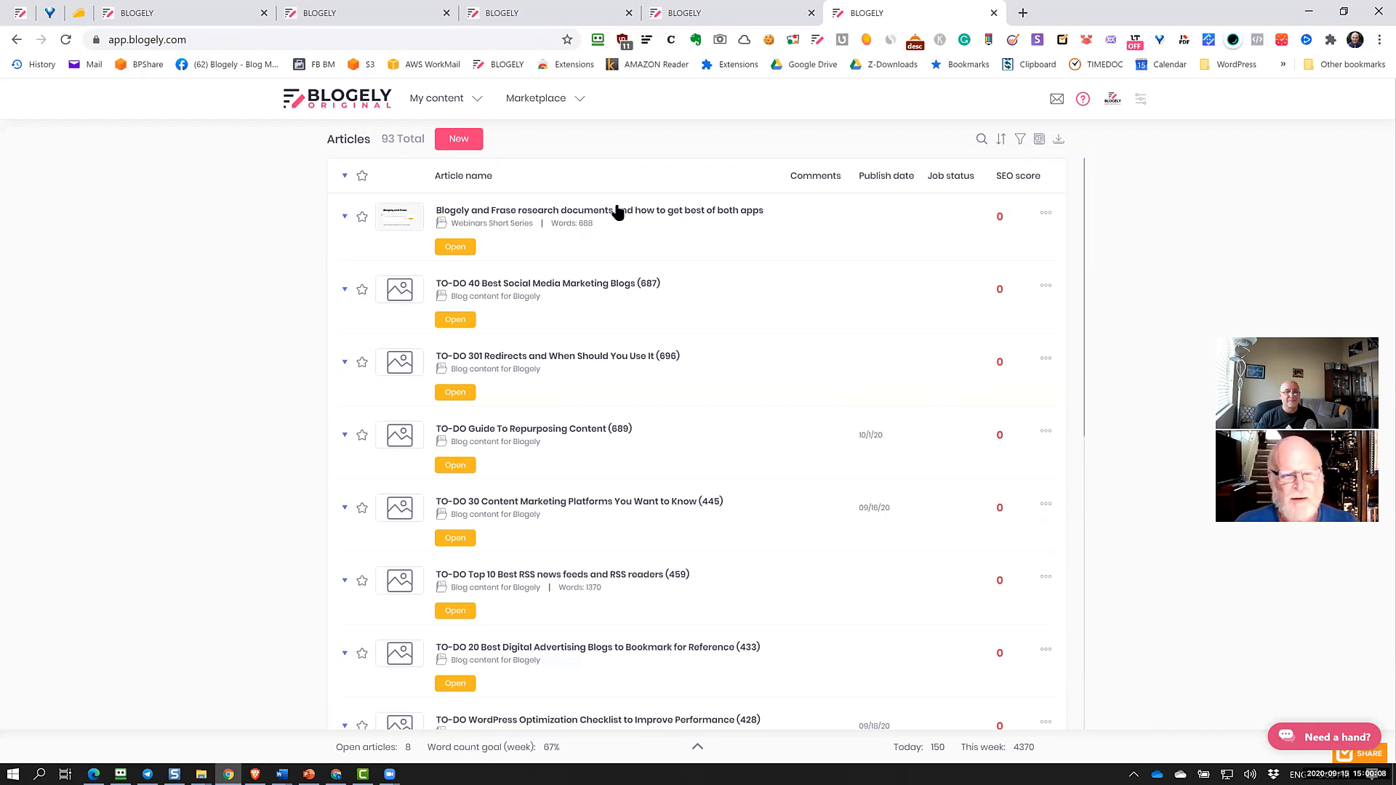
Switch articles to large card view and open Edit Article Details for Managing blocks
{"action": "left_click", "coordinate": [1040, 139]}
{"action": "scroll", "coordinate": [932, 328], "scroll_direction": "down", "scroll_amount": 3}
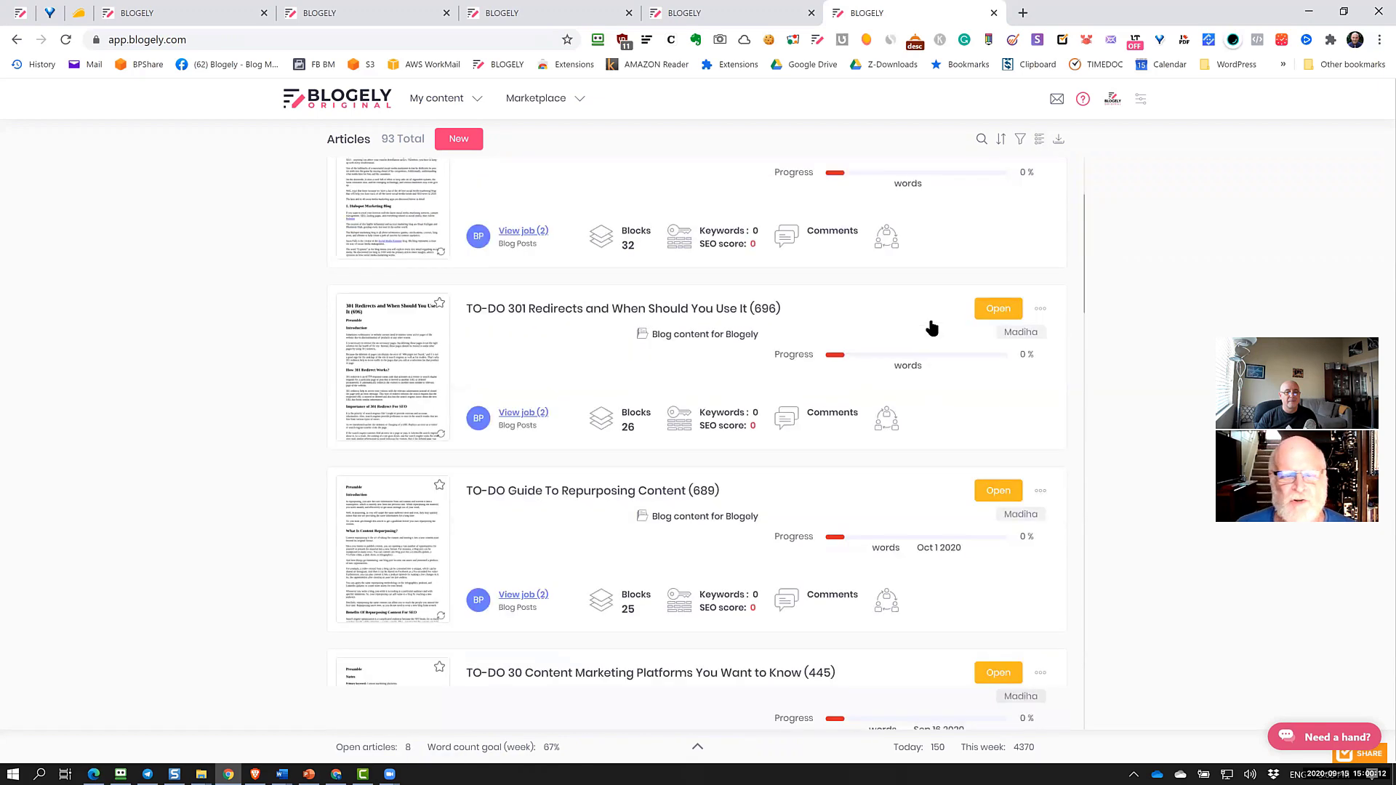
{"action": "scroll", "coordinate": [932, 328], "scroll_direction": "down", "scroll_amount": 8}
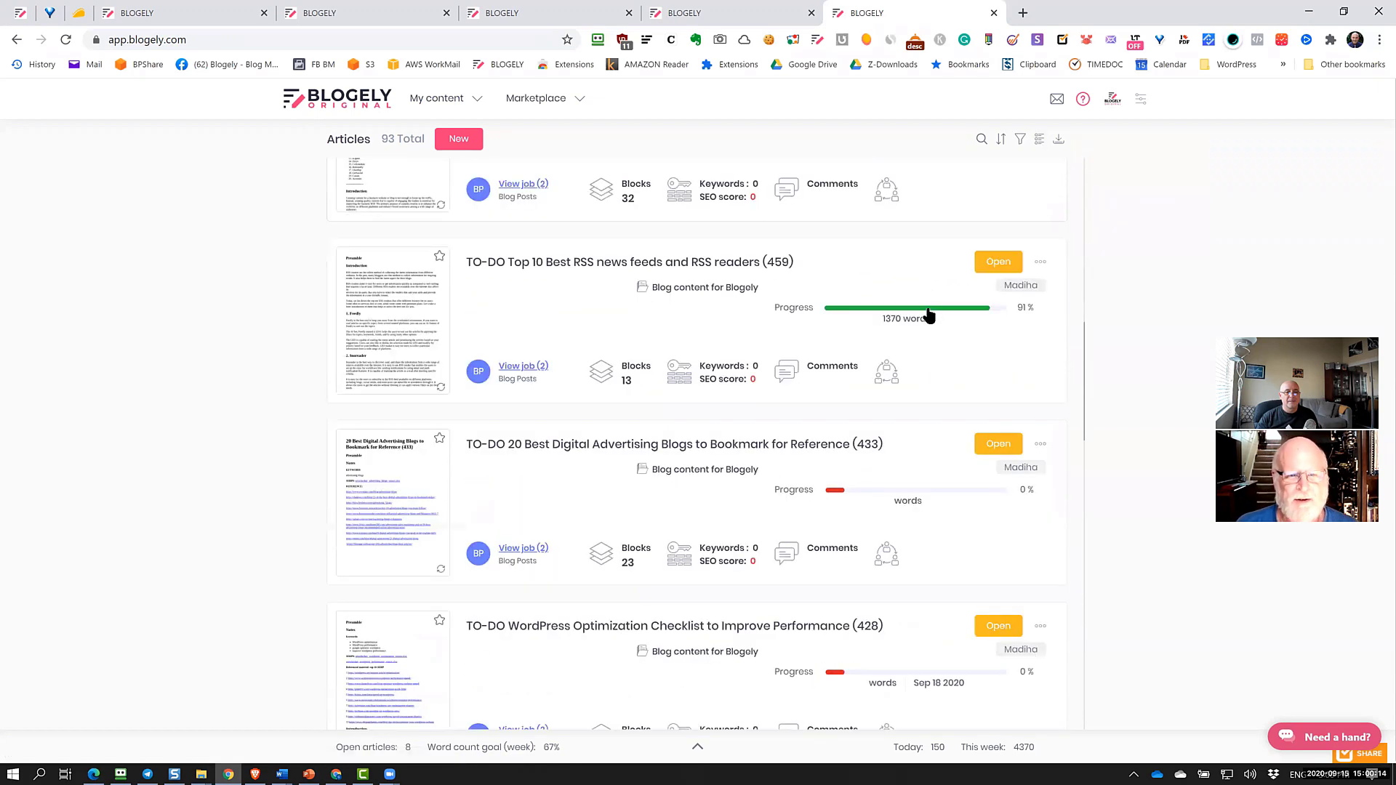
{"action": "scroll", "coordinate": [930, 315], "scroll_direction": "down", "scroll_amount": 12}
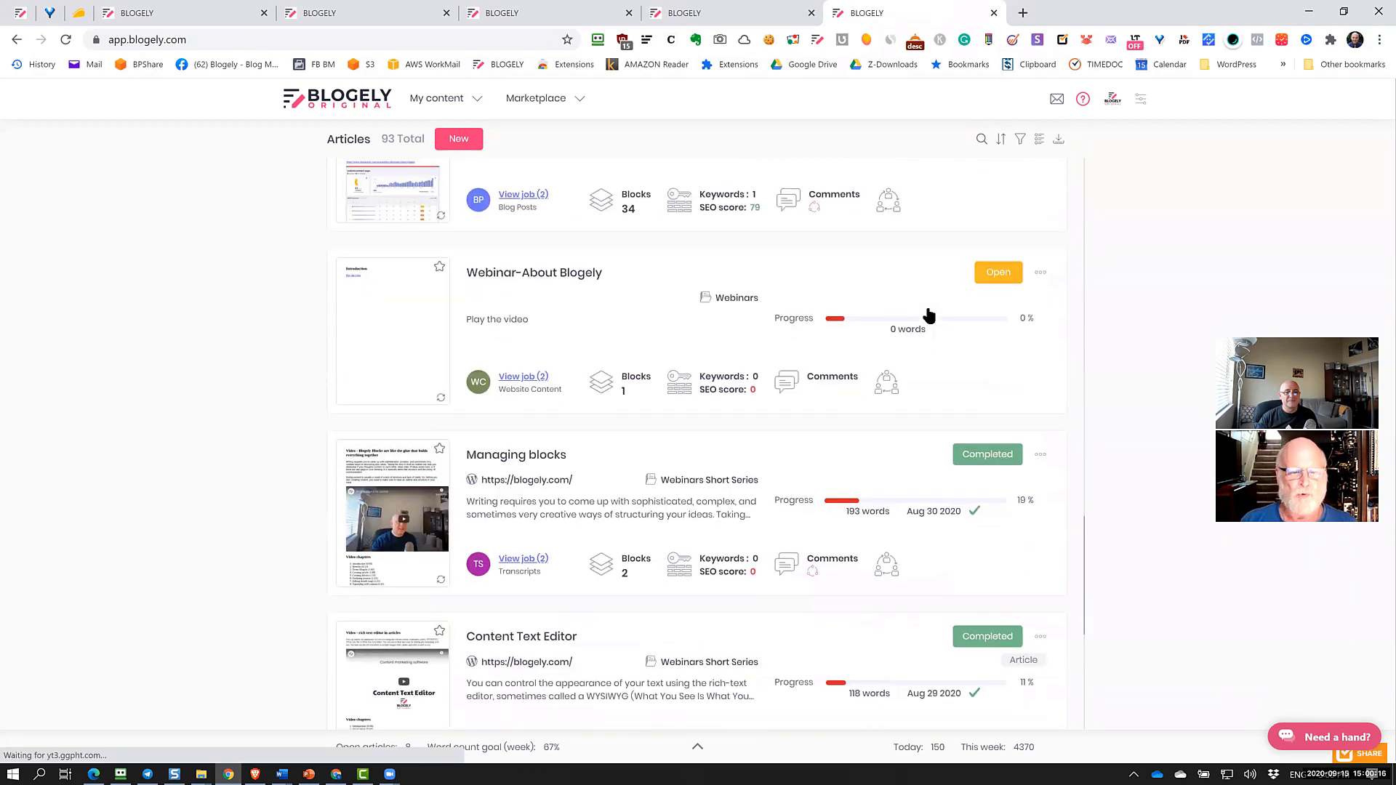
{"action": "scroll", "coordinate": [929, 315], "scroll_direction": "down", "scroll_amount": 5}
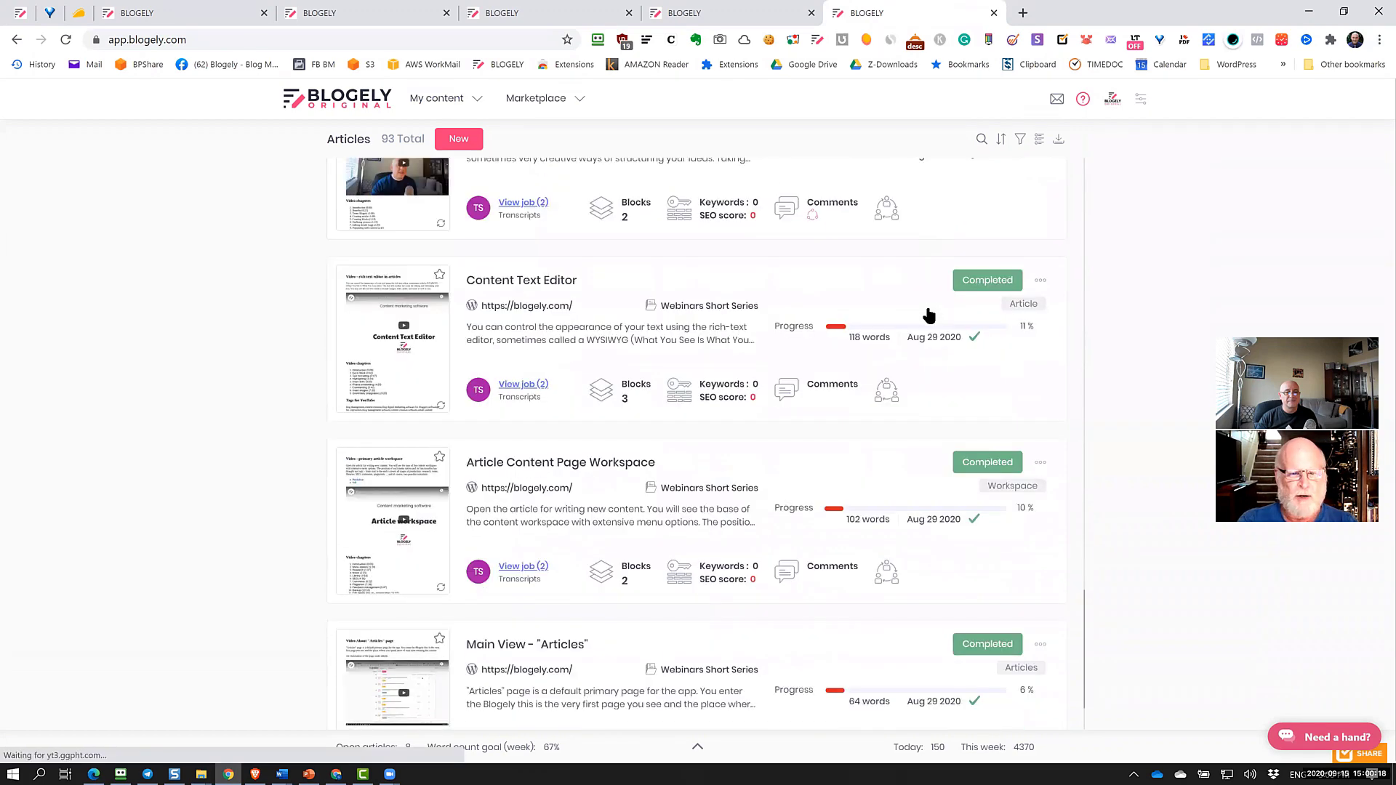
{"action": "scroll", "coordinate": [929, 315], "scroll_direction": "down", "scroll_amount": 2}
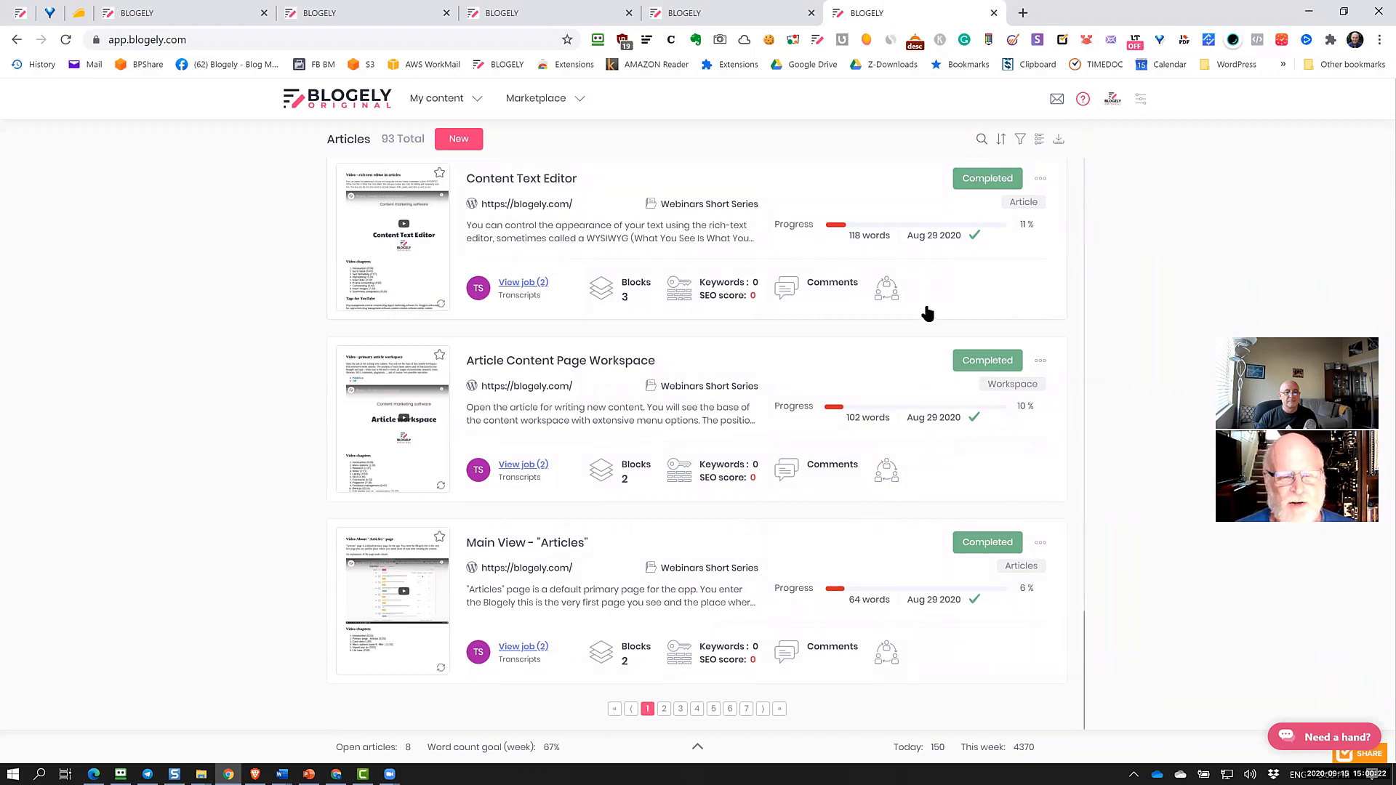
{"action": "scroll", "coordinate": [927, 315], "scroll_direction": "up", "scroll_amount": 3}
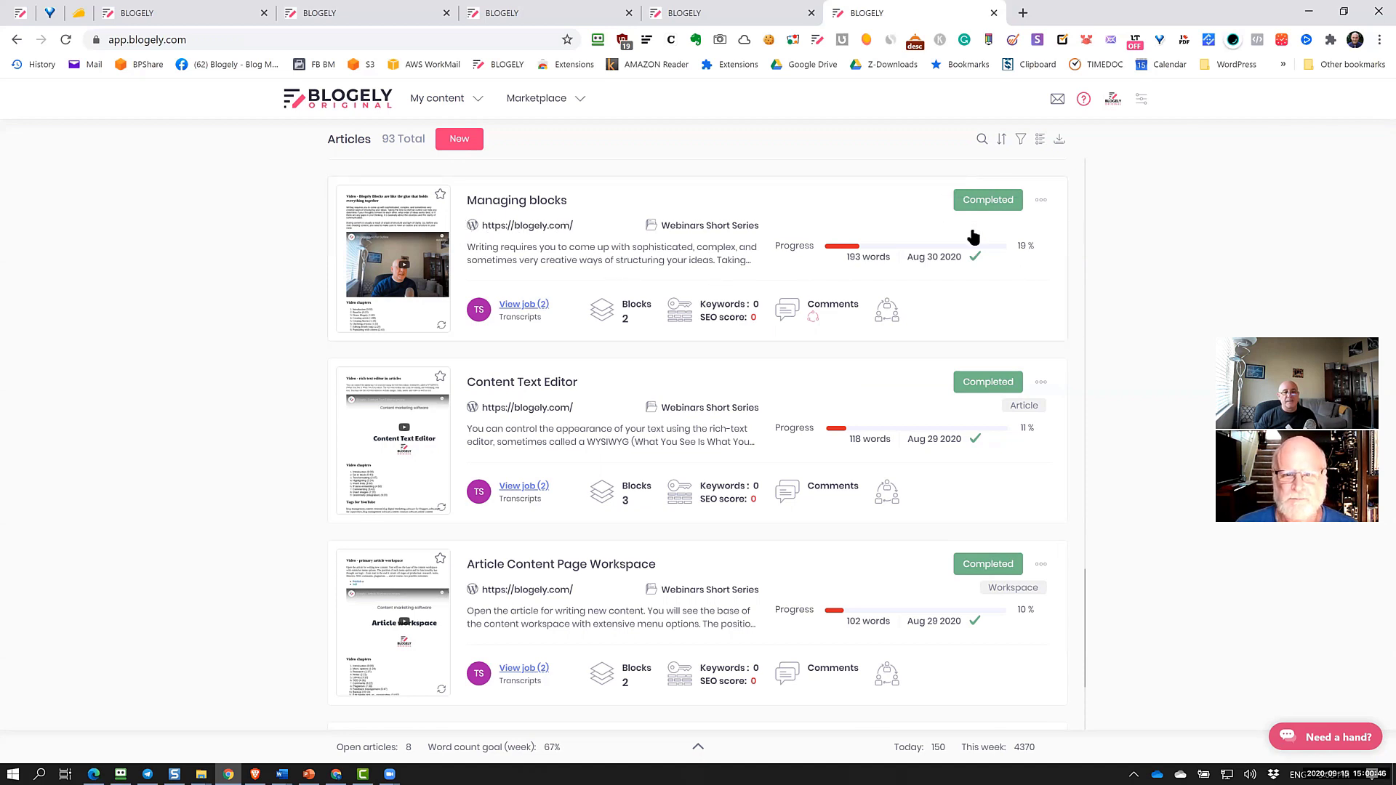
{"action": "left_click", "coordinate": [1001, 246]}
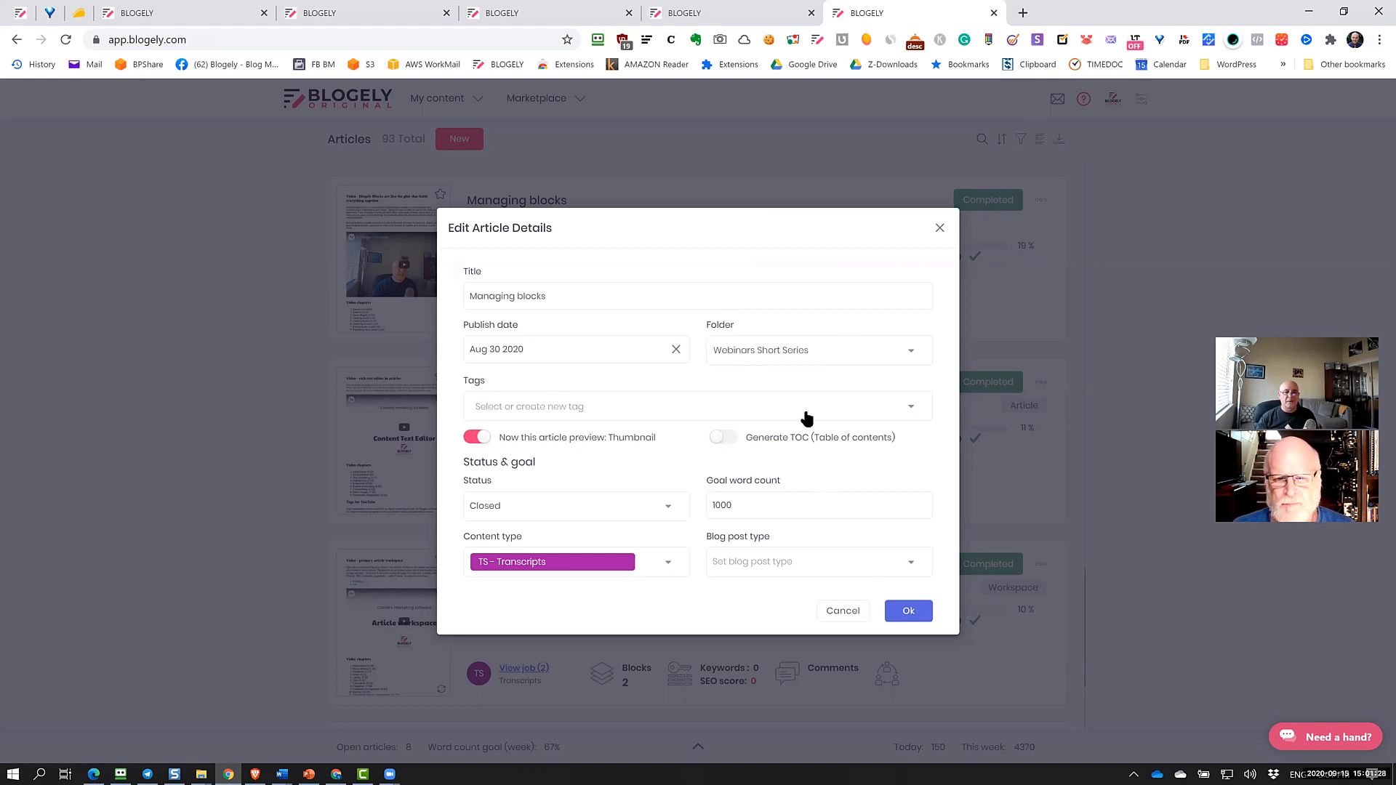
Check Folder and Content type lists, keeping Webinars Short Series and TS - Transcripts, then cancel
{"action": "left_click", "coordinate": [844, 350]}
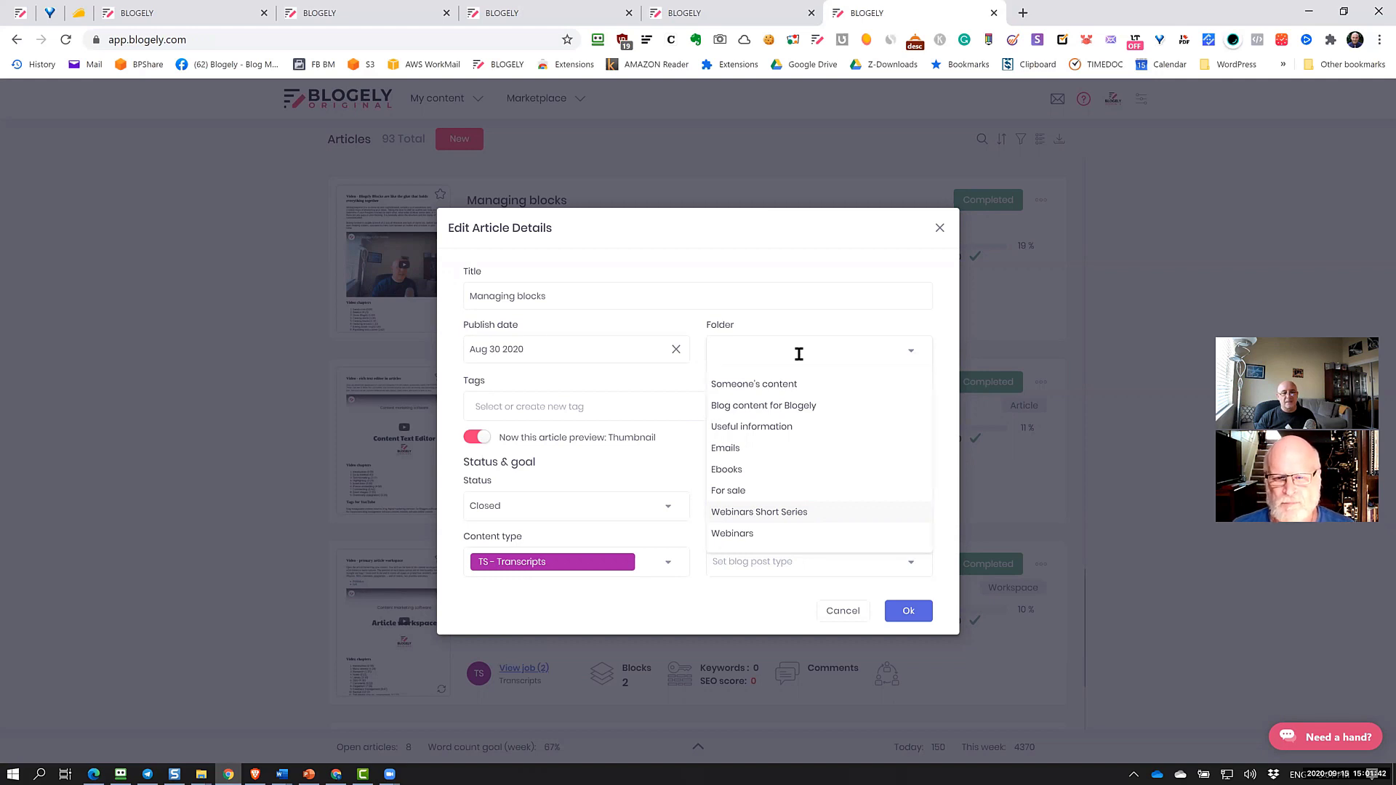
{"action": "left_click", "coordinate": [816, 238]}
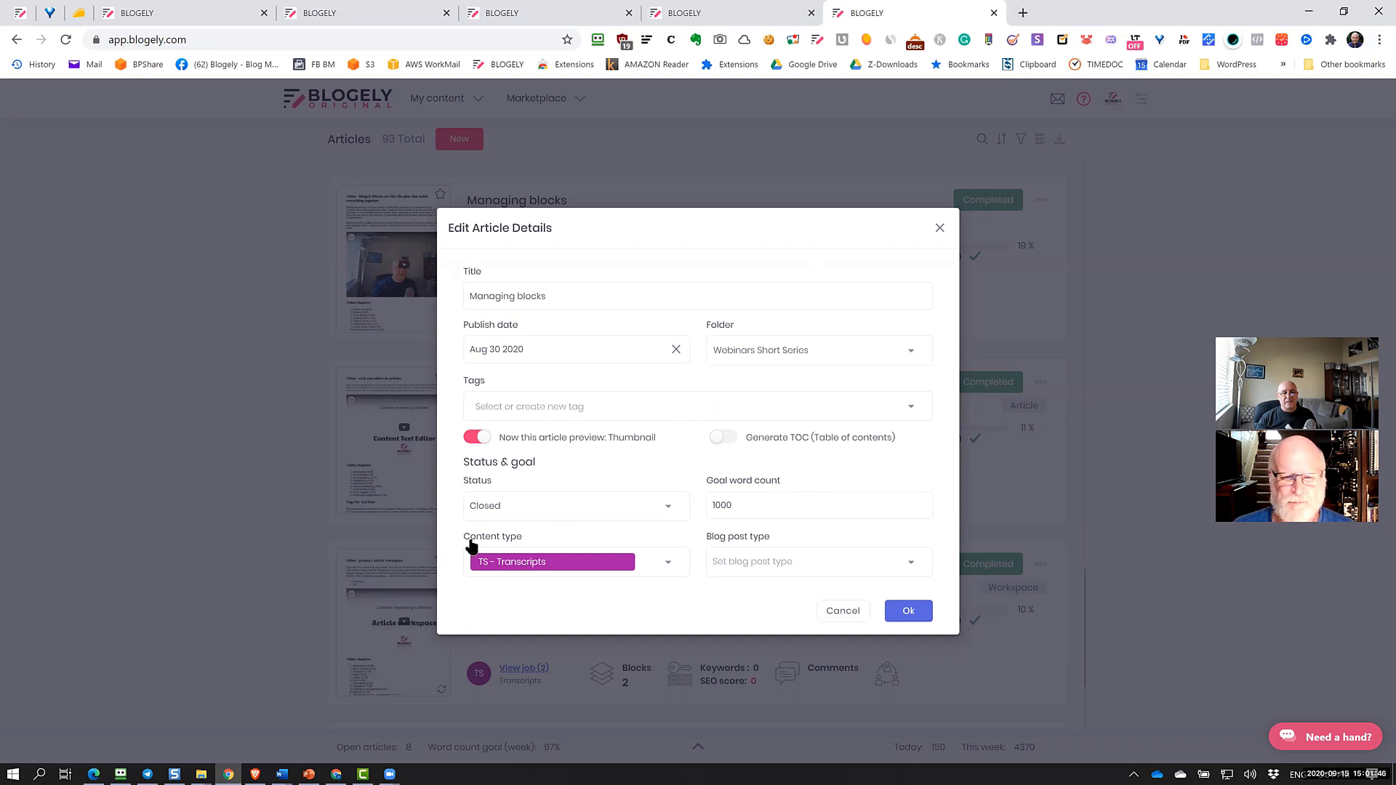
{"action": "left_click", "coordinate": [669, 567]}
{"action": "scroll", "coordinate": [638, 477], "scroll_direction": "up", "scroll_amount": 4}
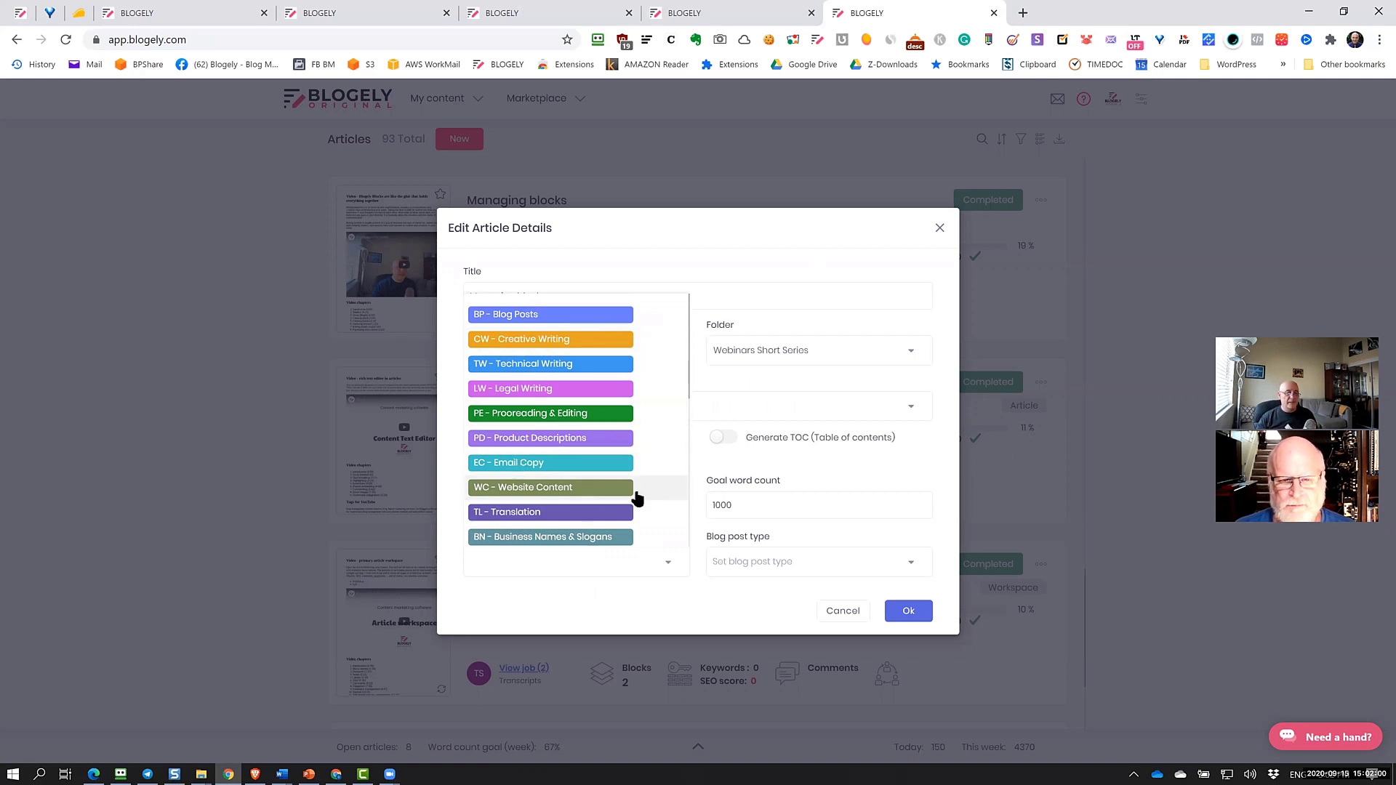
{"action": "left_click", "coordinate": [731, 301]}
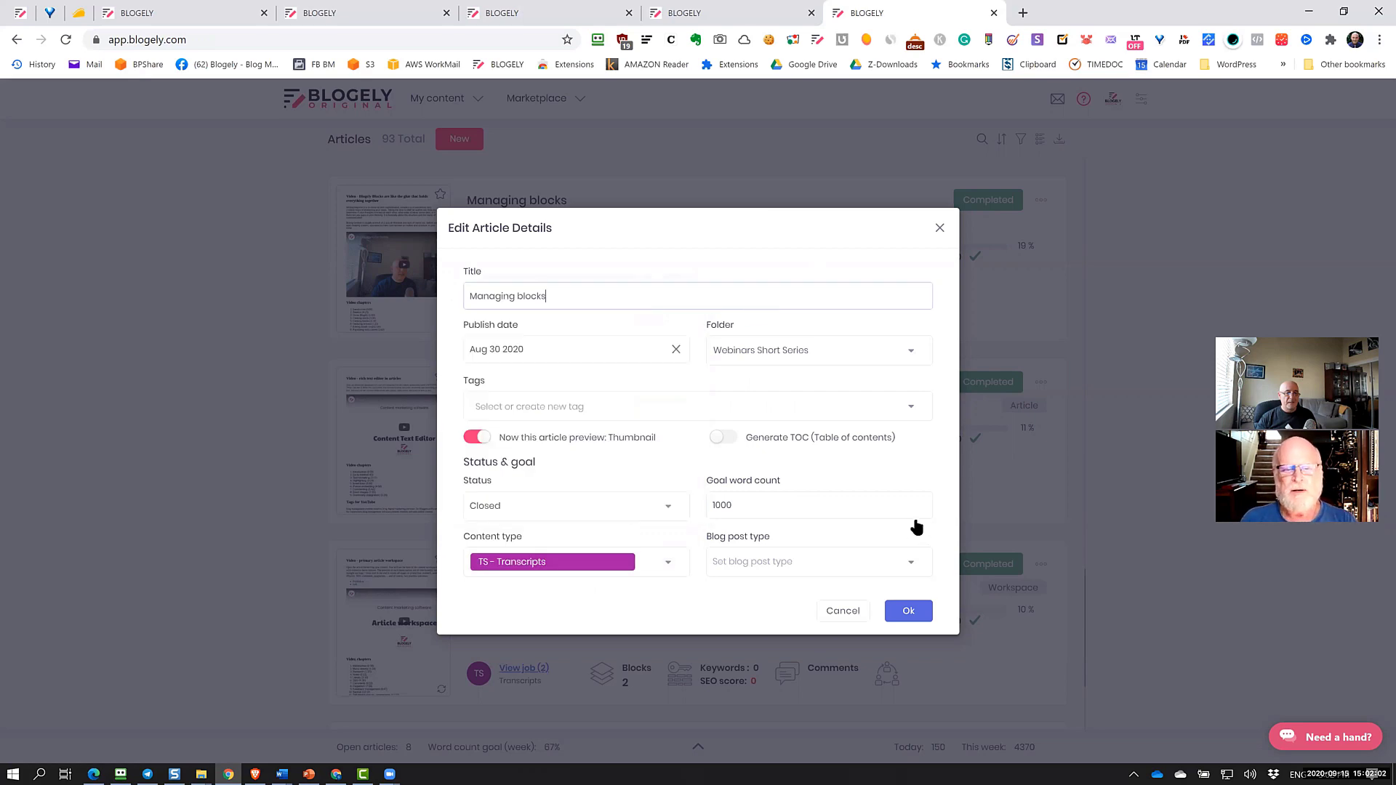
{"action": "left_click", "coordinate": [843, 612]}
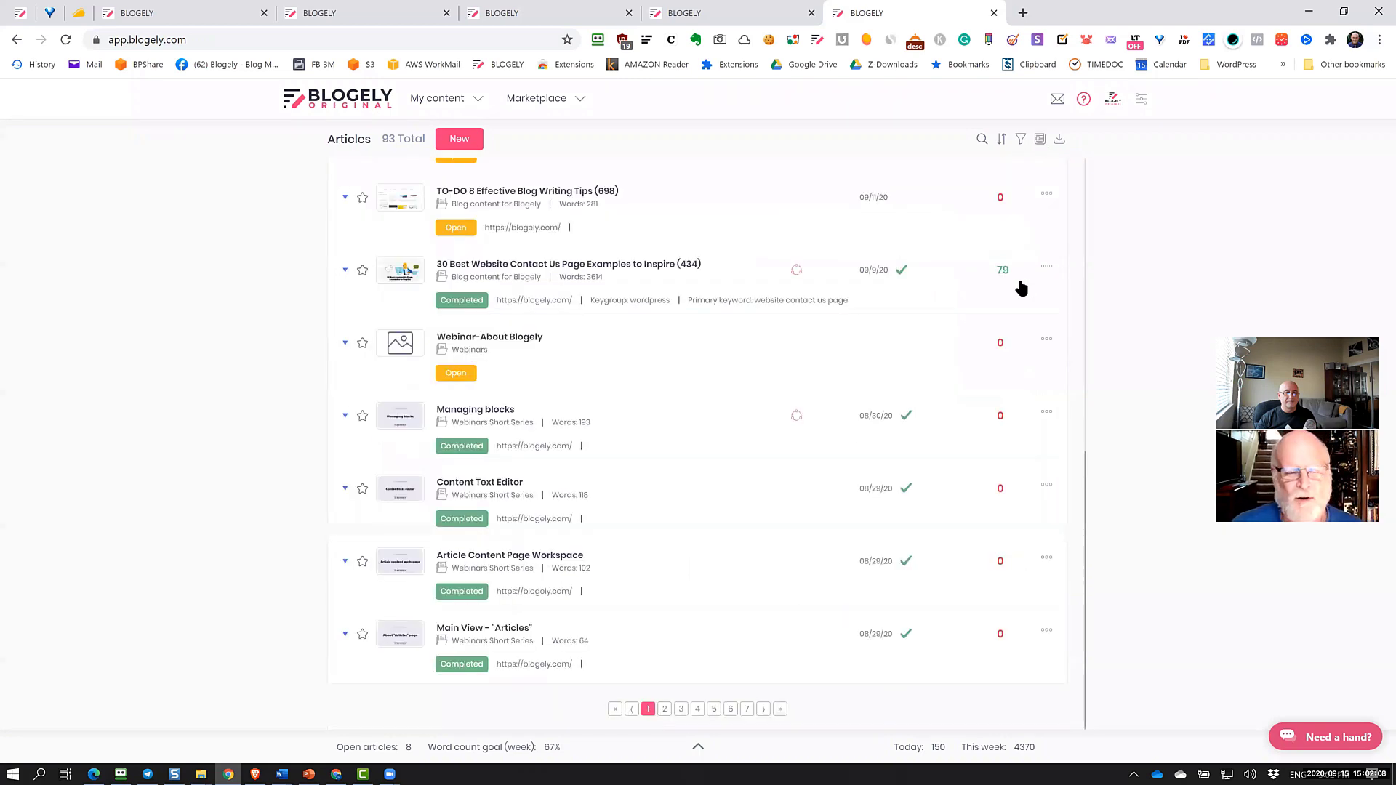
Scroll back up through the compact article list
{"action": "scroll", "coordinate": [842, 444], "scroll_direction": "up", "scroll_amount": 1}
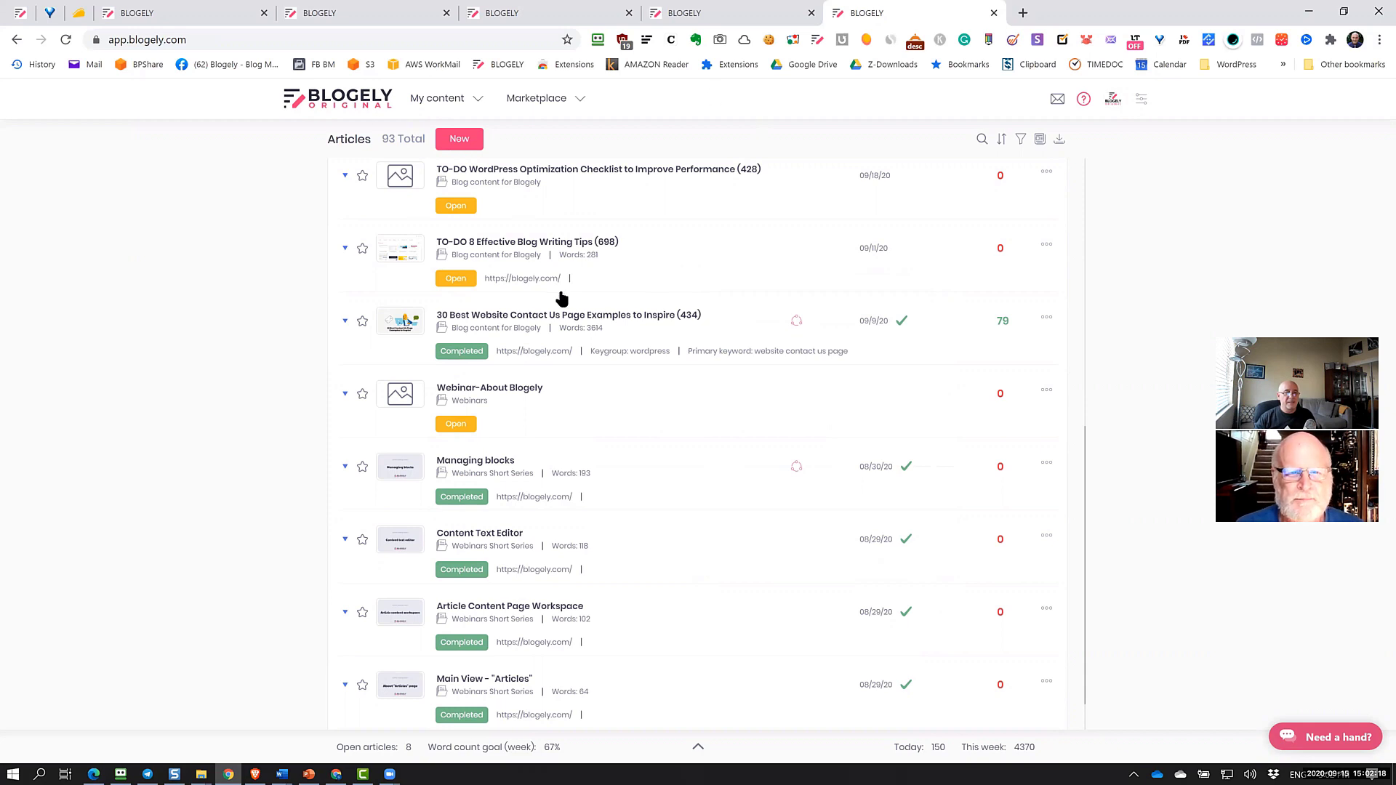
{"action": "scroll", "coordinate": [561, 299], "scroll_direction": "up", "scroll_amount": 5}
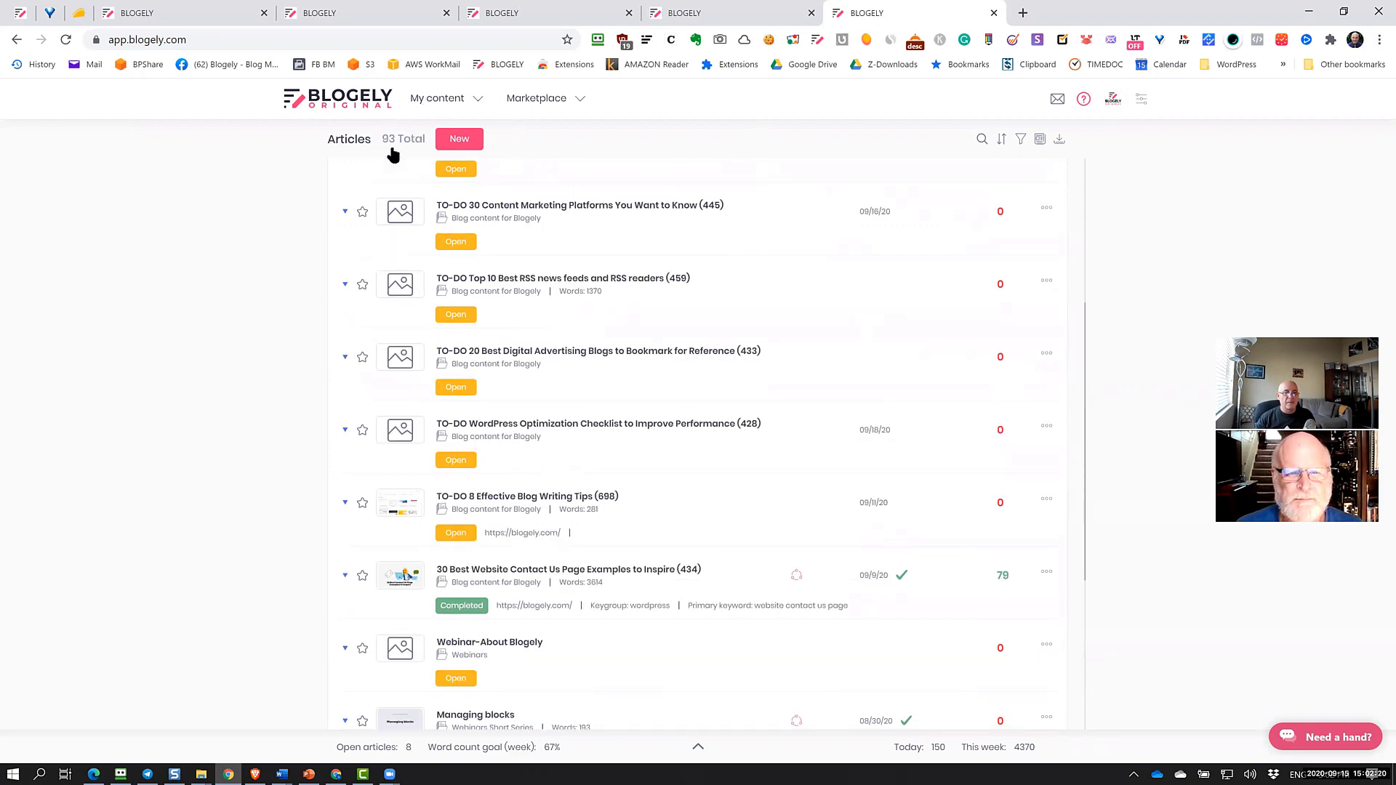
Create a new article named 'Test 1' and open it
{"action": "left_click", "coordinate": [464, 145]}
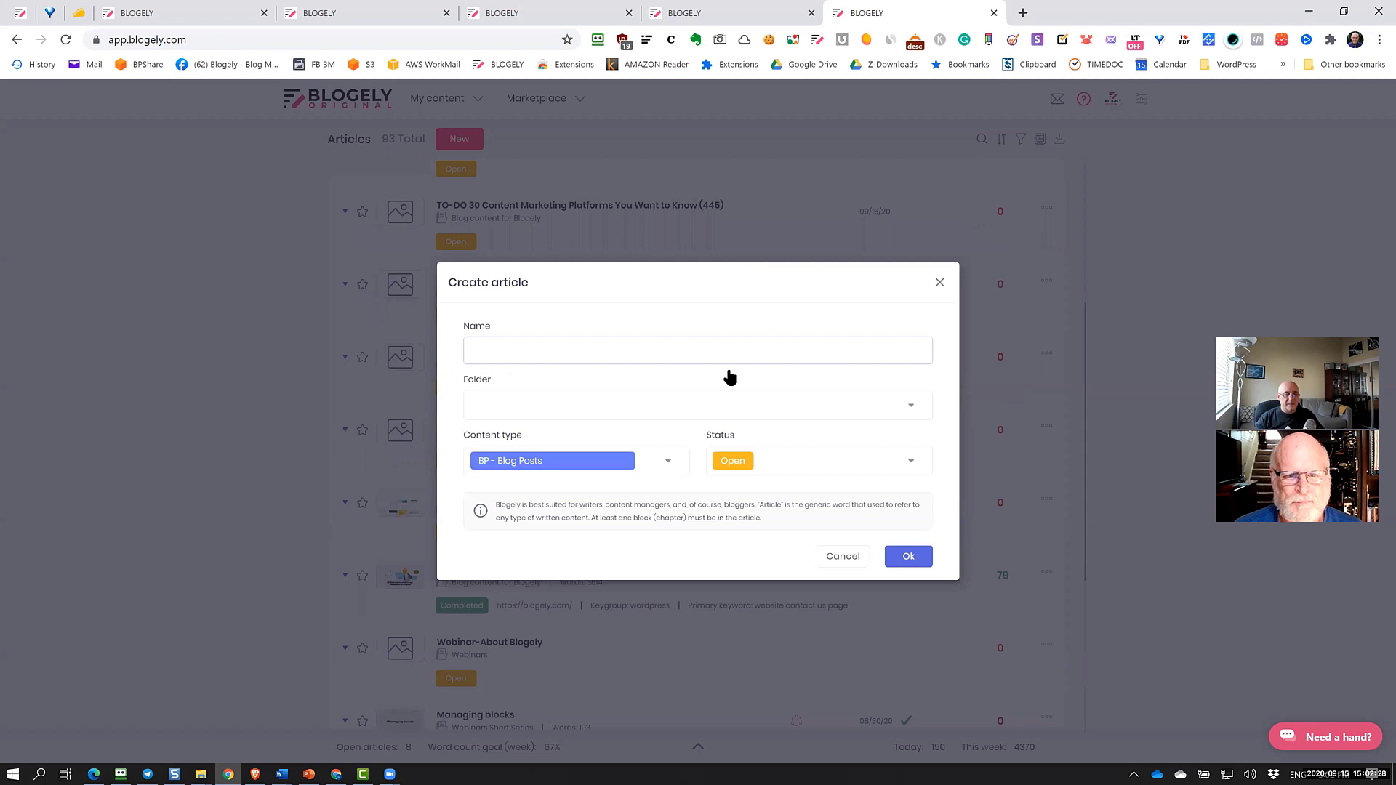
{"action": "type", "text": "Test 1"}
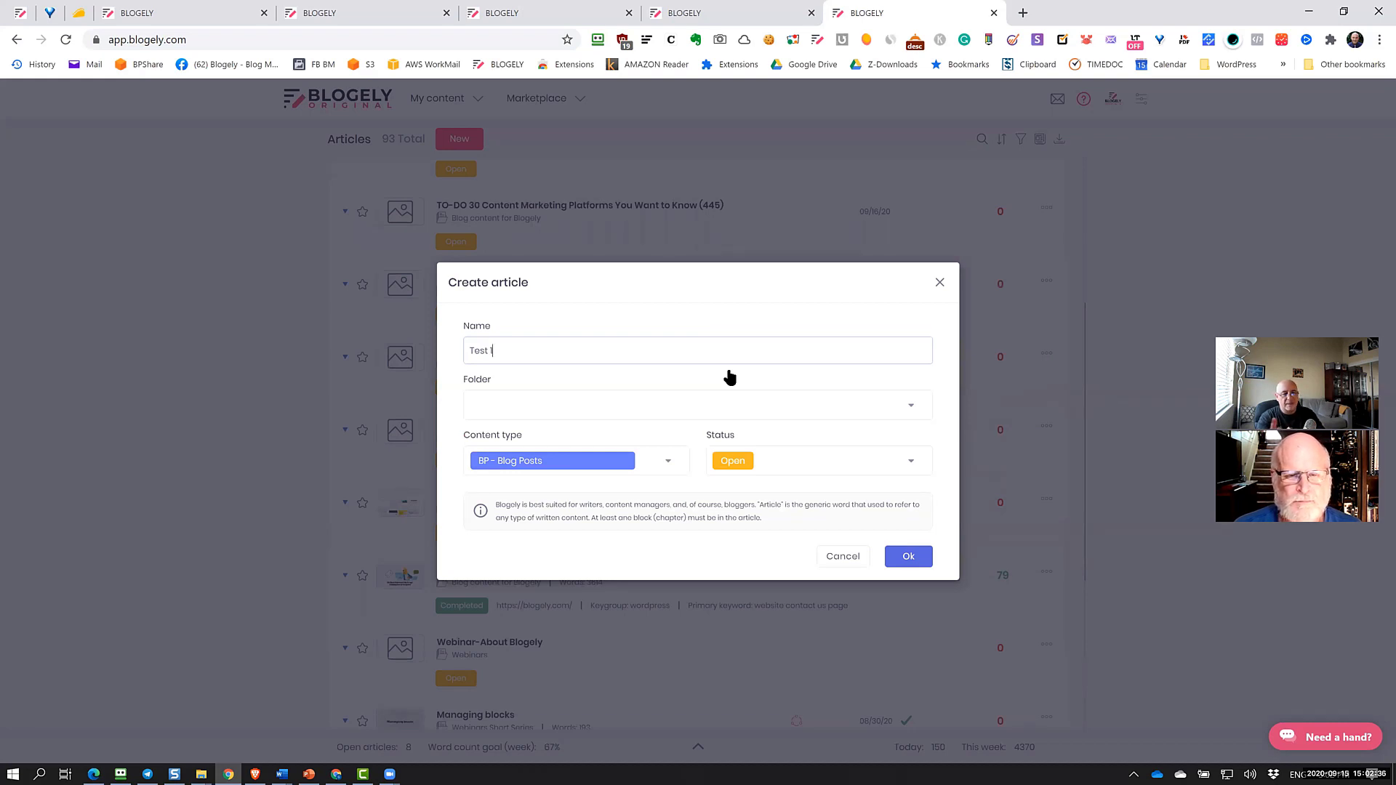
{"action": "left_click", "coordinate": [909, 557]}
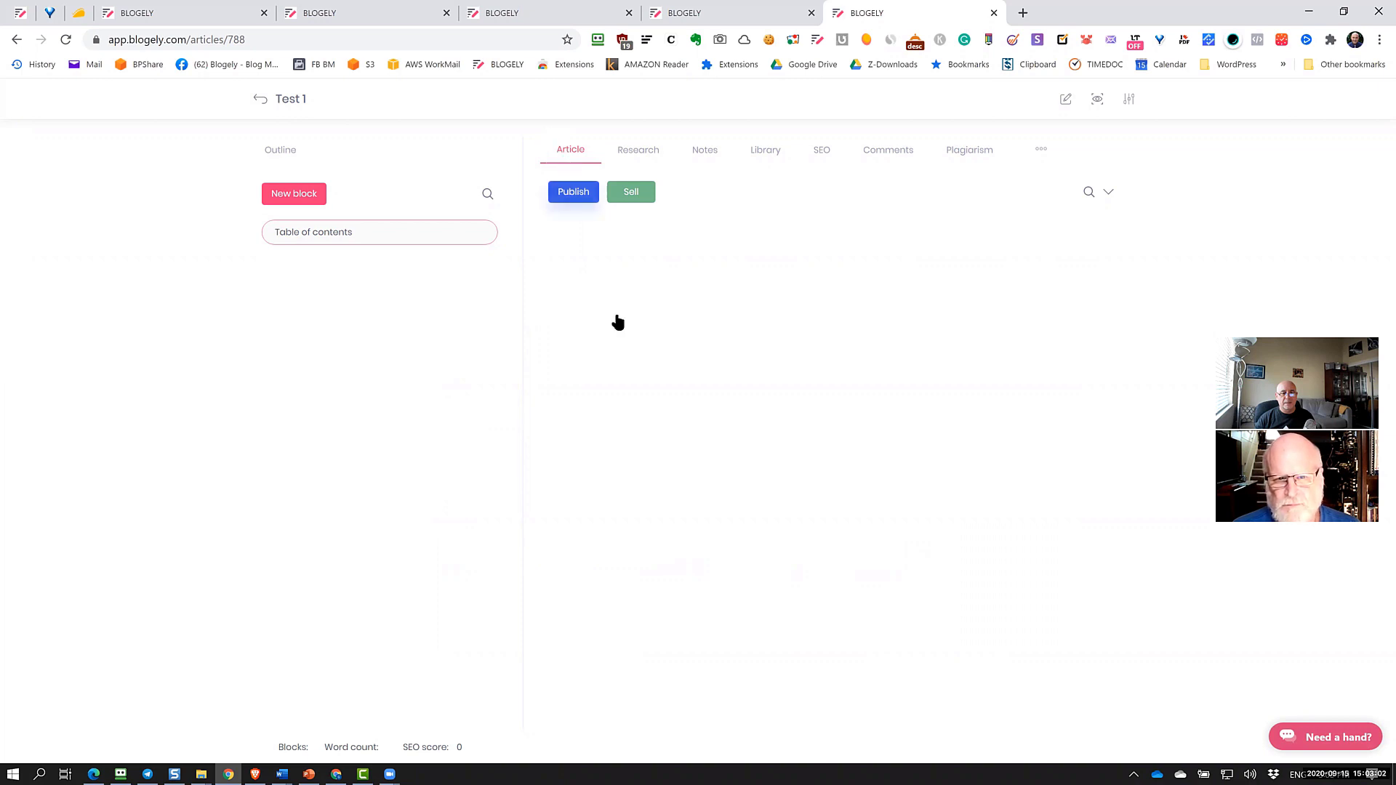
Add a block named 'Introduction' to Test 1 and click into its empty editor
{"action": "left_click", "coordinate": [310, 198]}
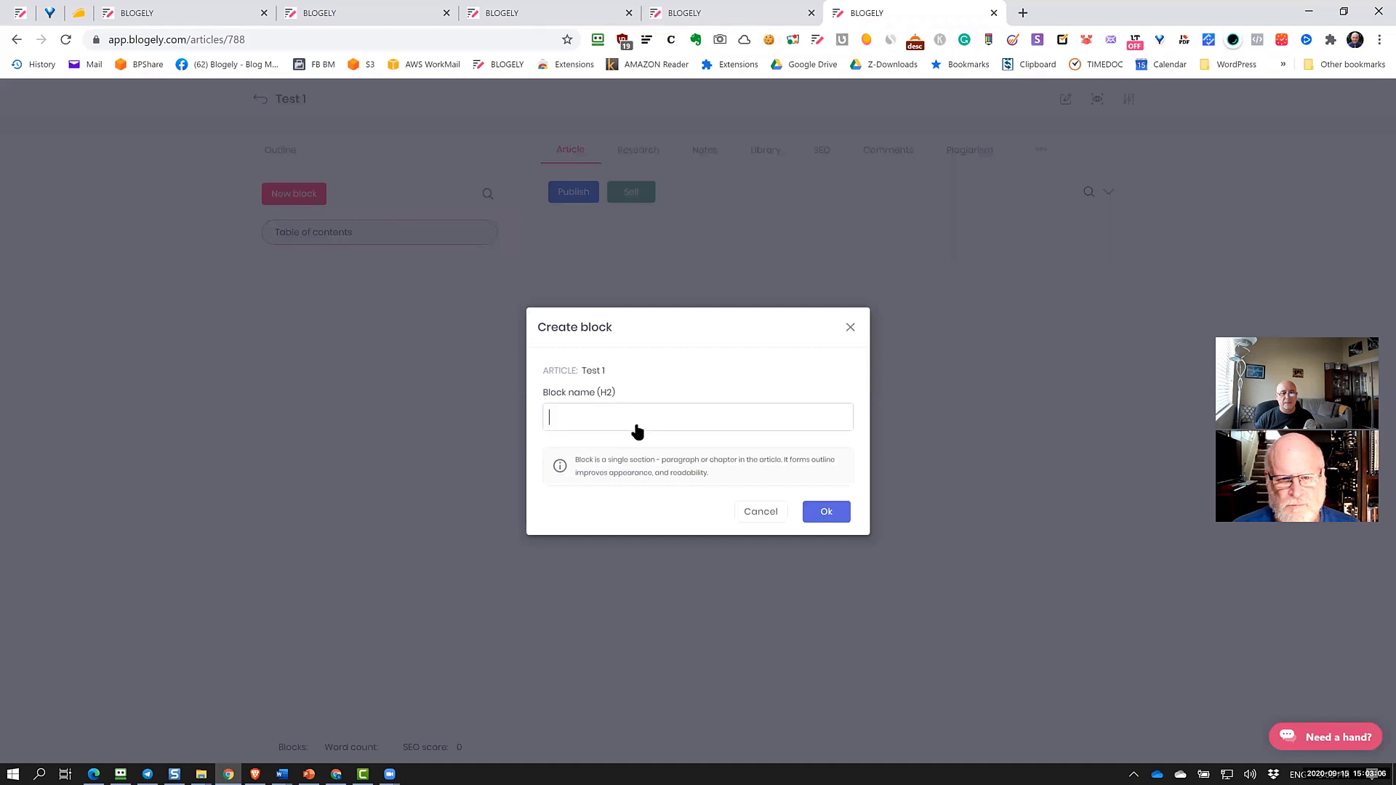
{"action": "type", "text": "Intr"}
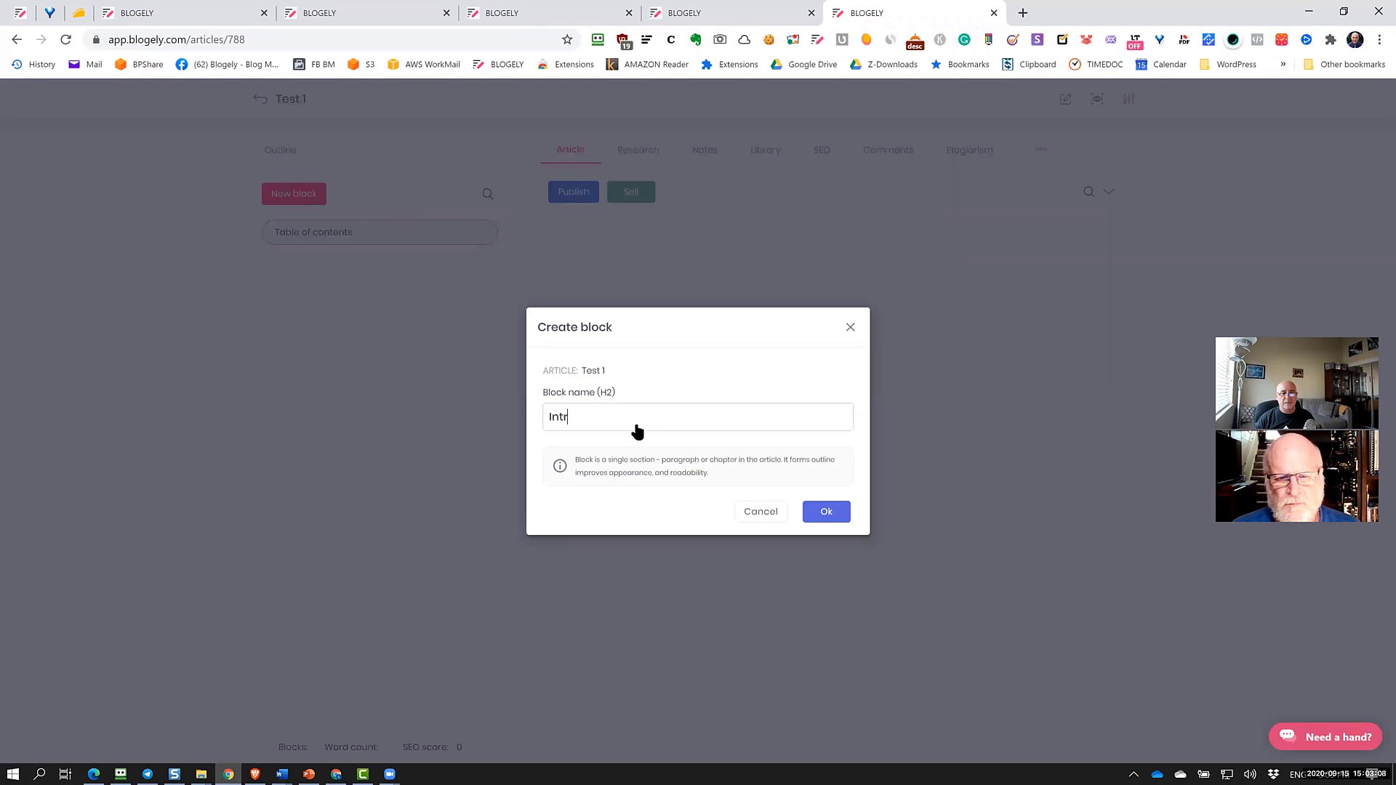
{"action": "type", "text": "oduction"}
{"action": "left_click", "coordinate": [826, 513]}
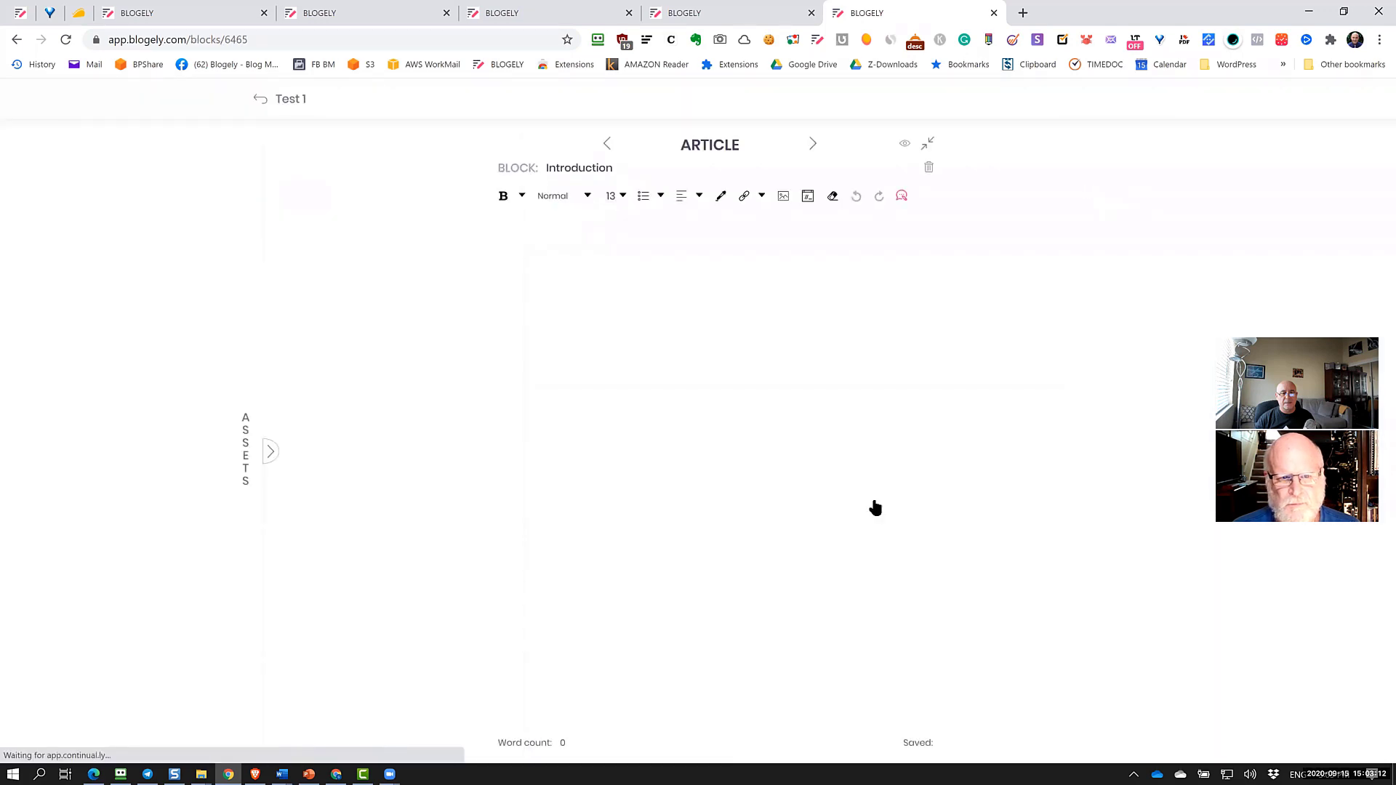
{"action": "left_click", "coordinate": [640, 260]}
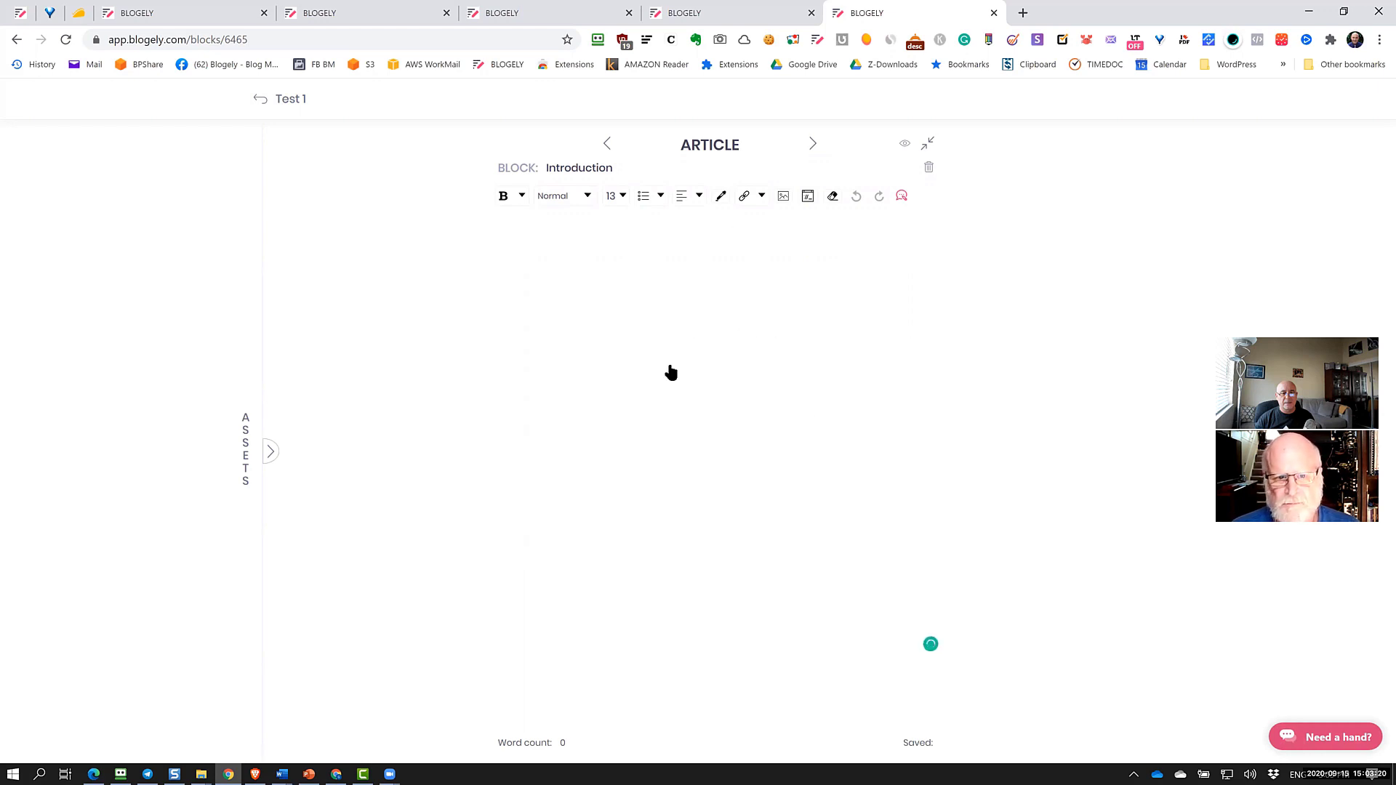
{"action": "left_click", "coordinate": [753, 419]}
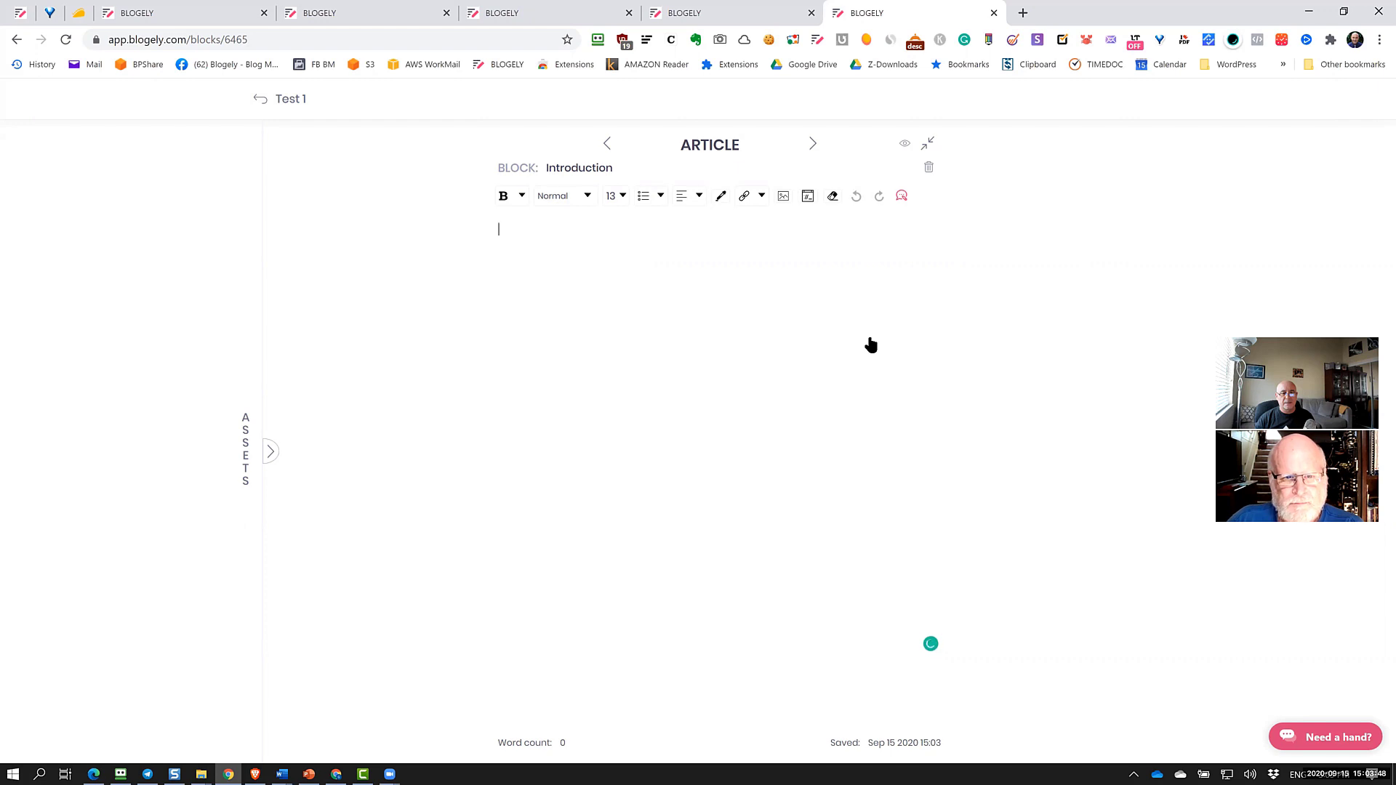
Return to the Test 1 outline and start creating another block
{"action": "left_click", "coordinate": [260, 100]}
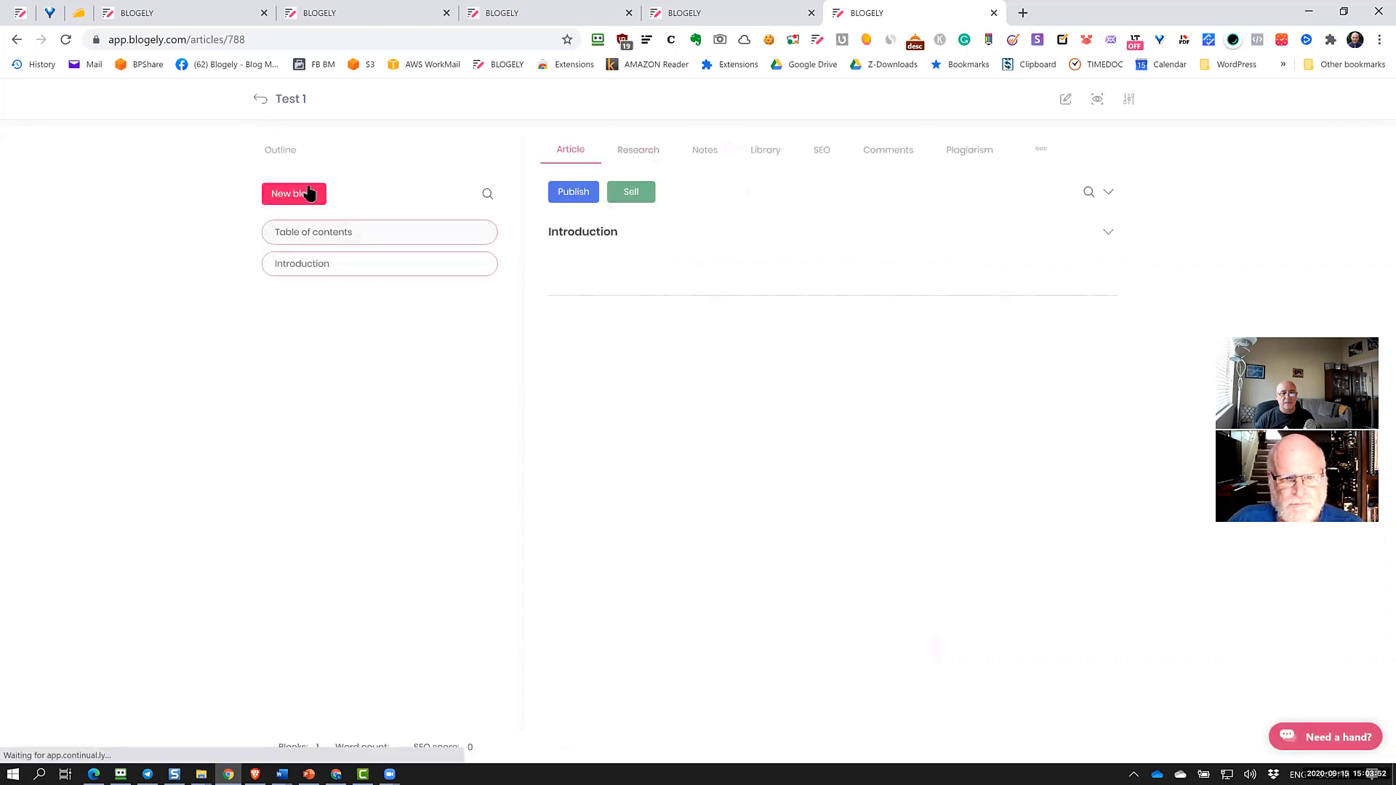
{"action": "left_click", "coordinate": [311, 193]}
{"action": "left_click", "coordinate": [624, 424]}
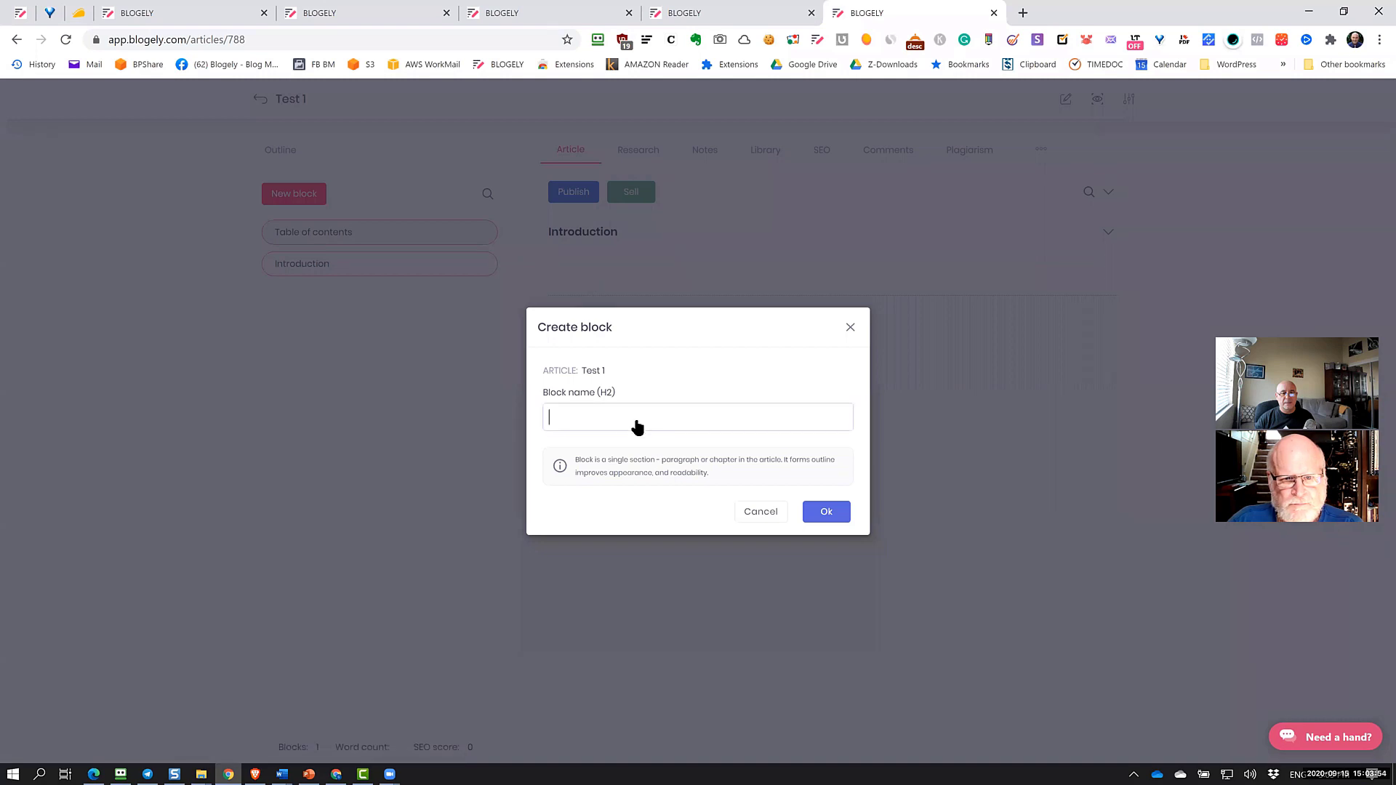
Name the new block 'About freelancing' and create it
{"action": "type", "text": "A"}
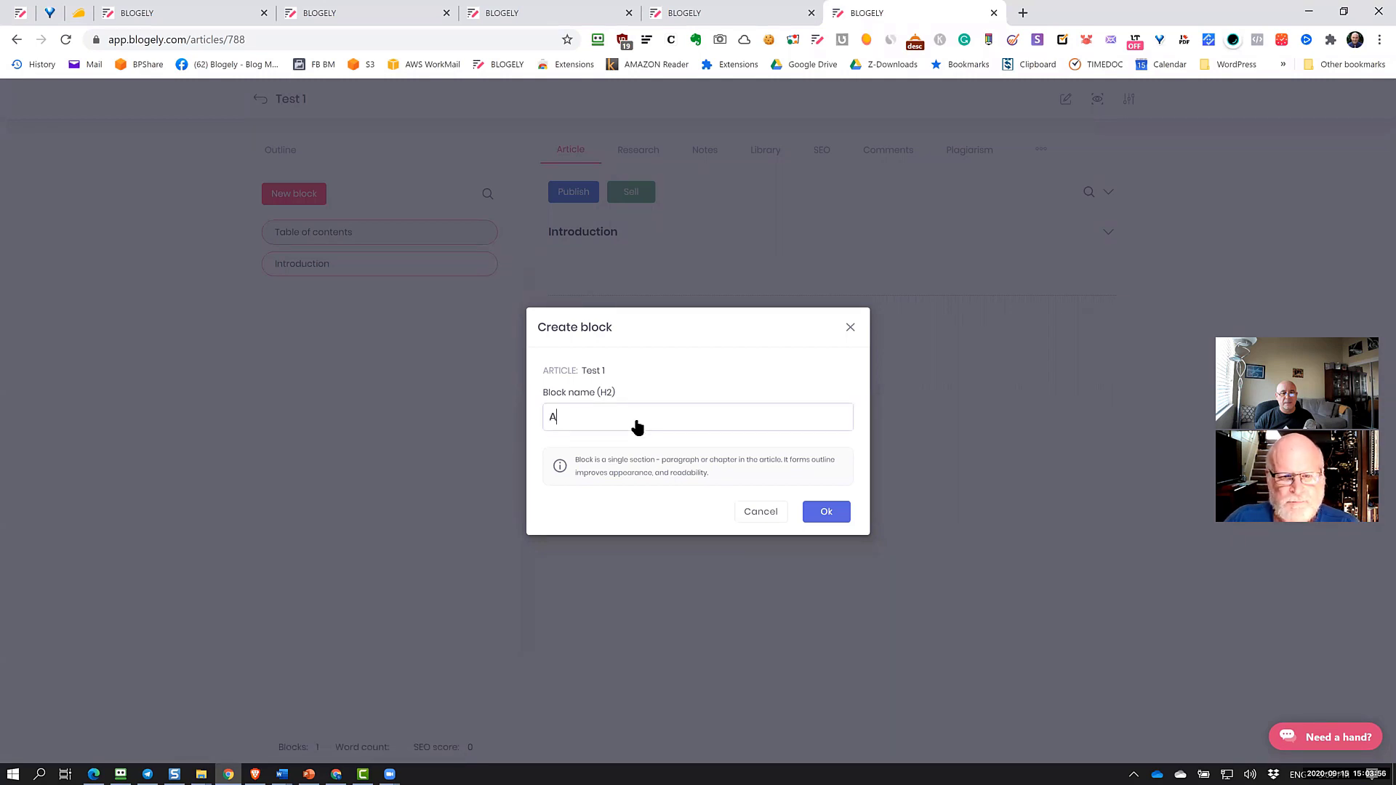
{"action": "type", "text": "bout free"}
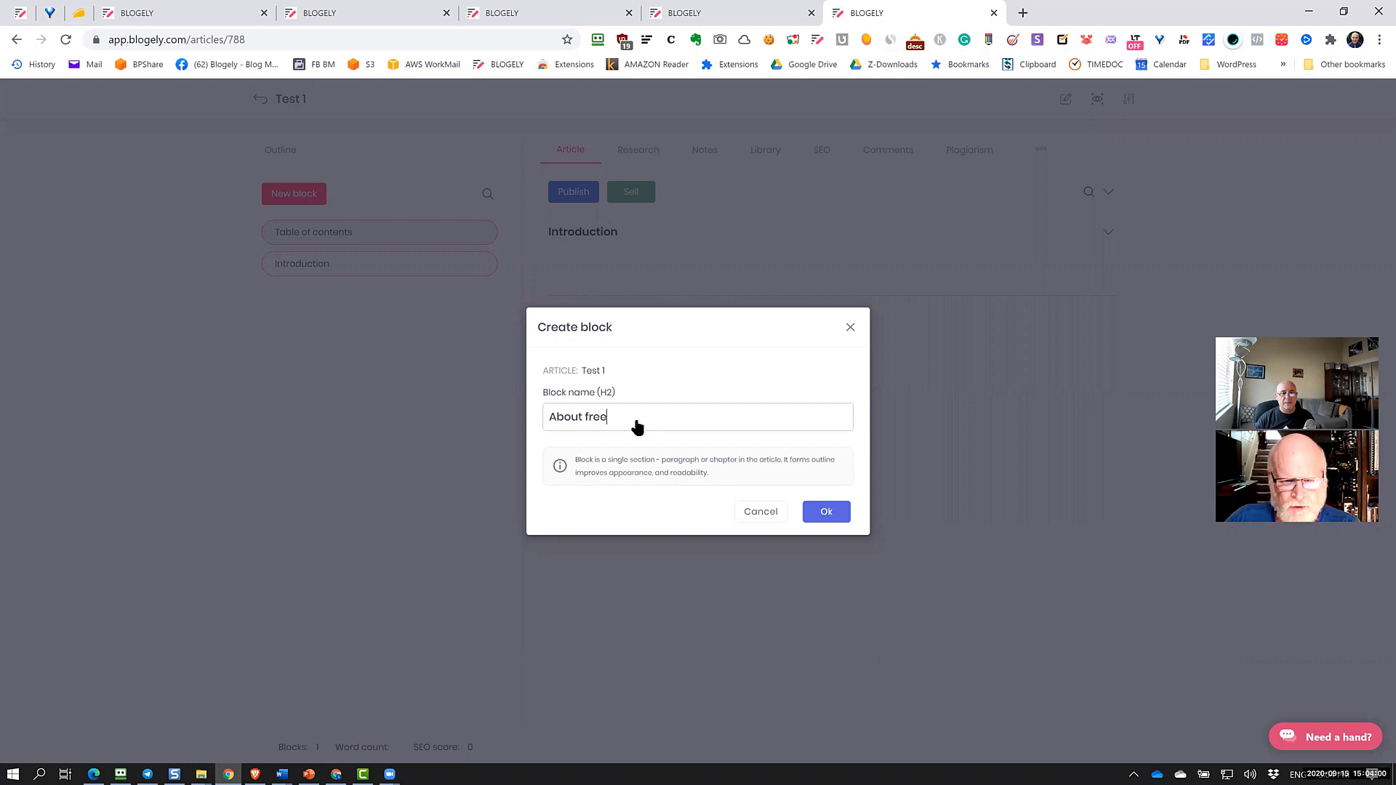
{"action": "type", "text": "lancing"}
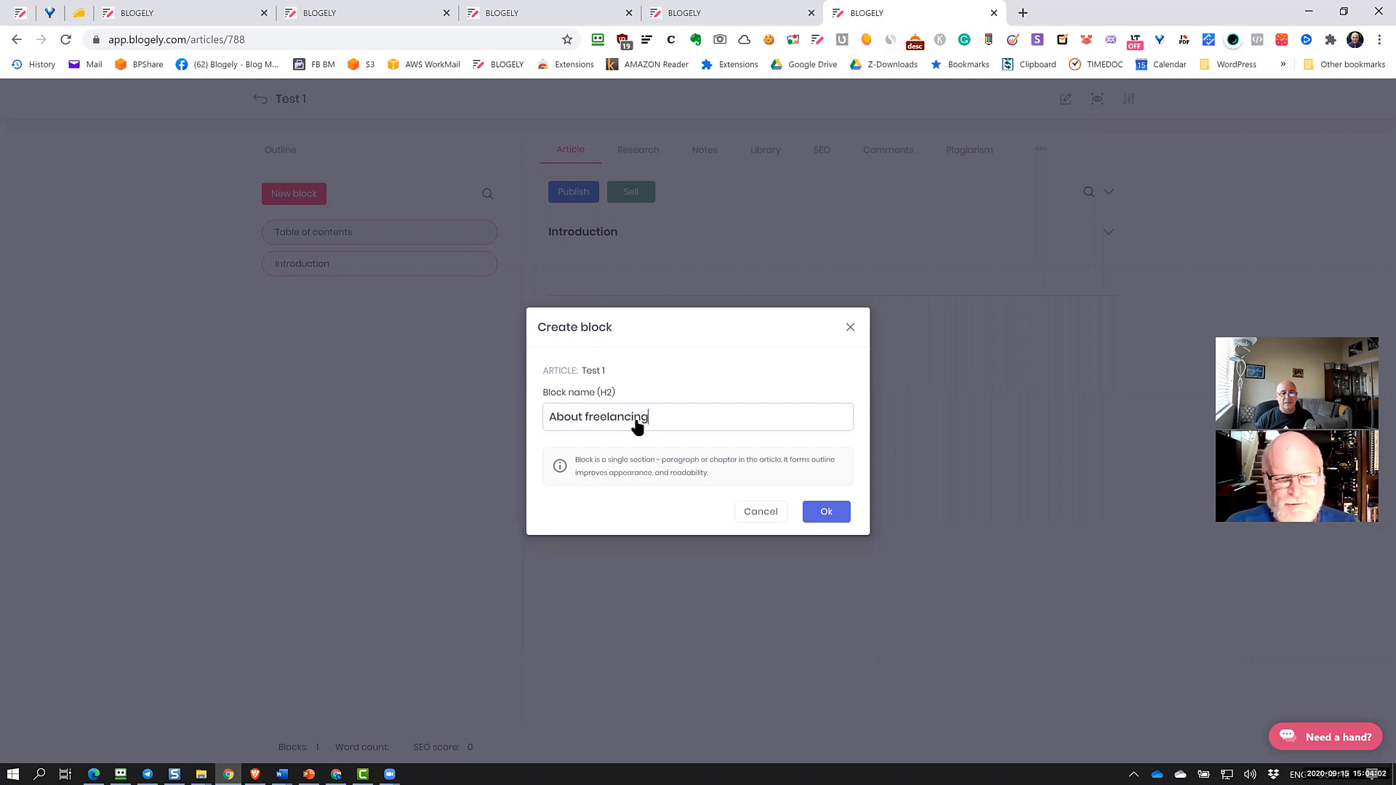
{"action": "left_click", "coordinate": [806, 514]}
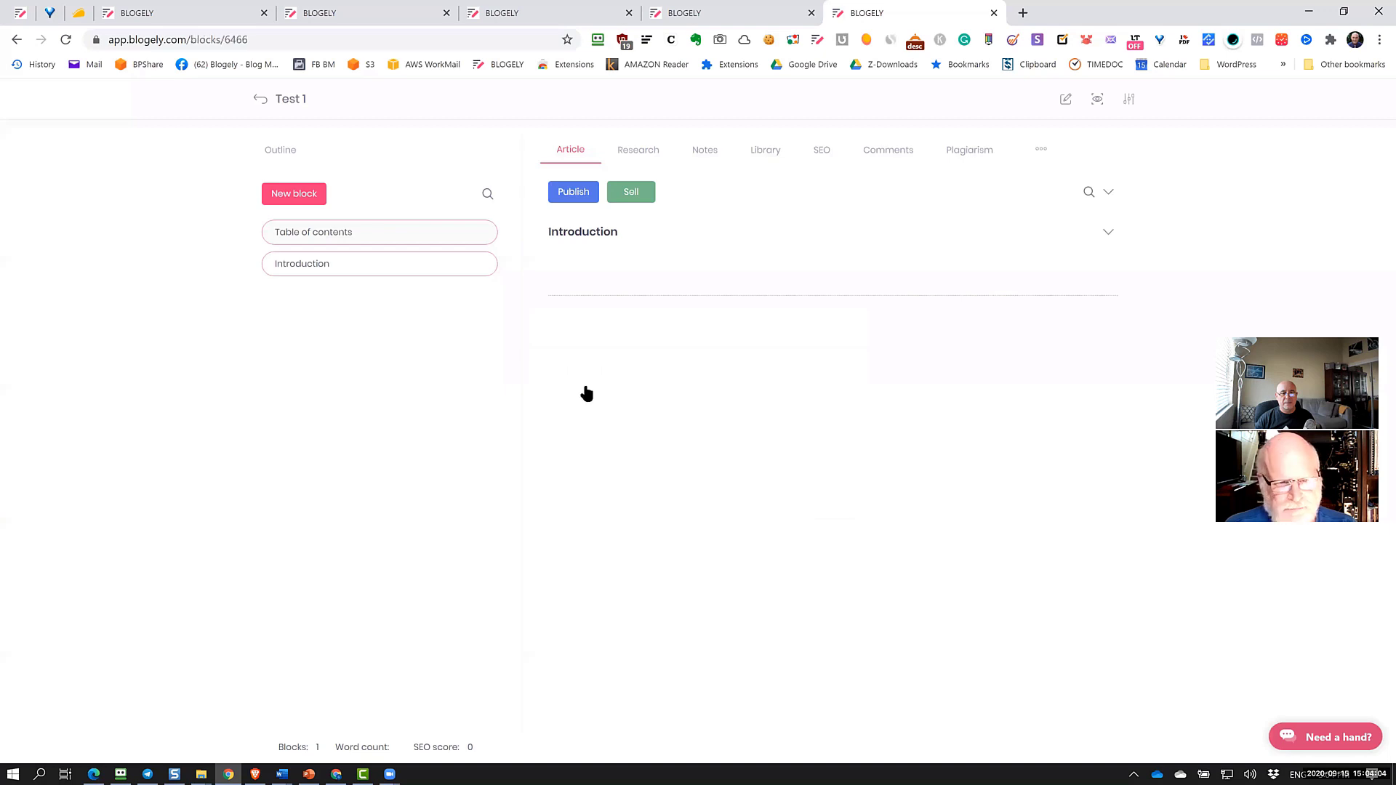
Temporarily drag About freelancing above Introduction, open Introduction, and return to the Test 1 outline
{"action": "left_click", "coordinate": [282, 102]}
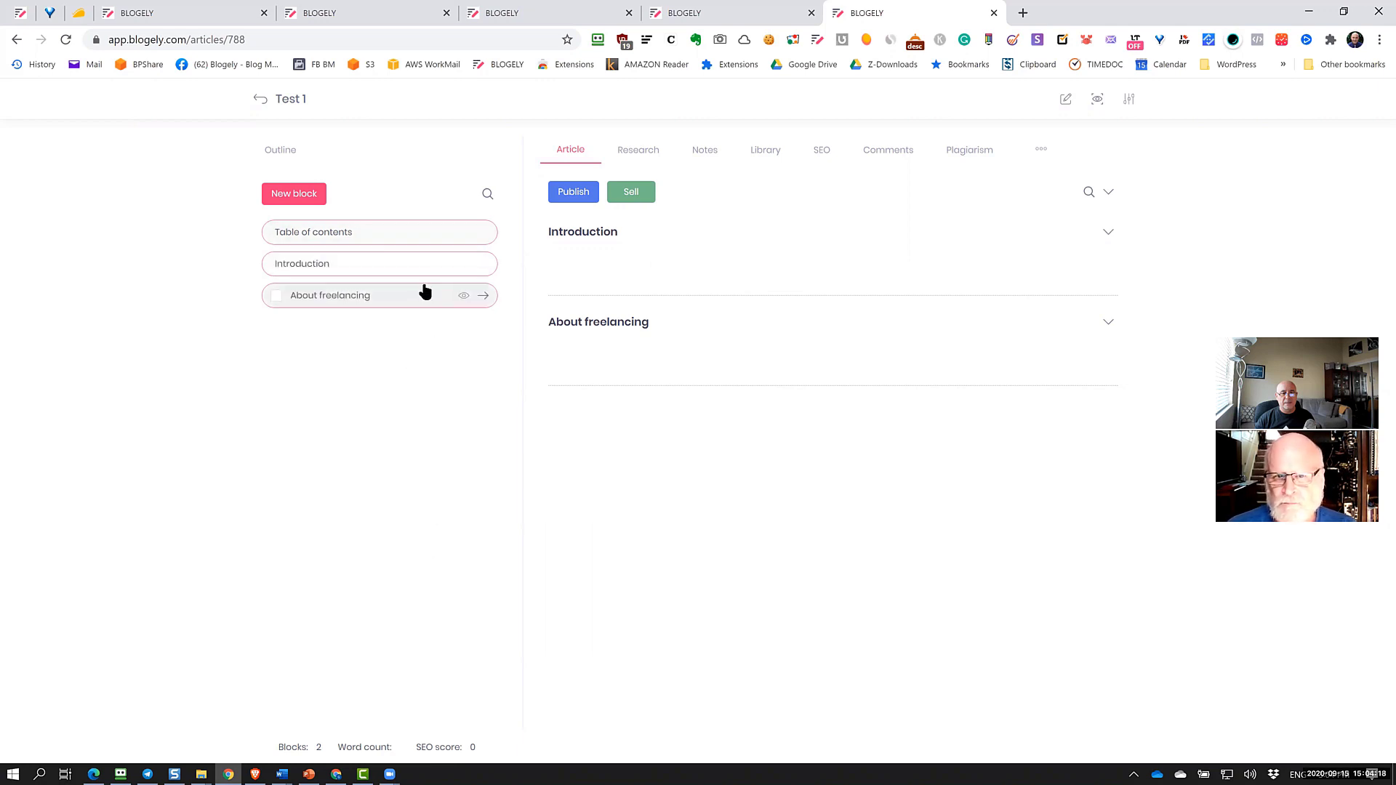
{"action": "mouse_move", "coordinate": [427, 292]}
{"action": "left_mouse_down"}
{"action": "mouse_move", "coordinate": [424, 252]}
{"action": "mouse_move", "coordinate": [436, 274]}
{"action": "left_mouse_up"}
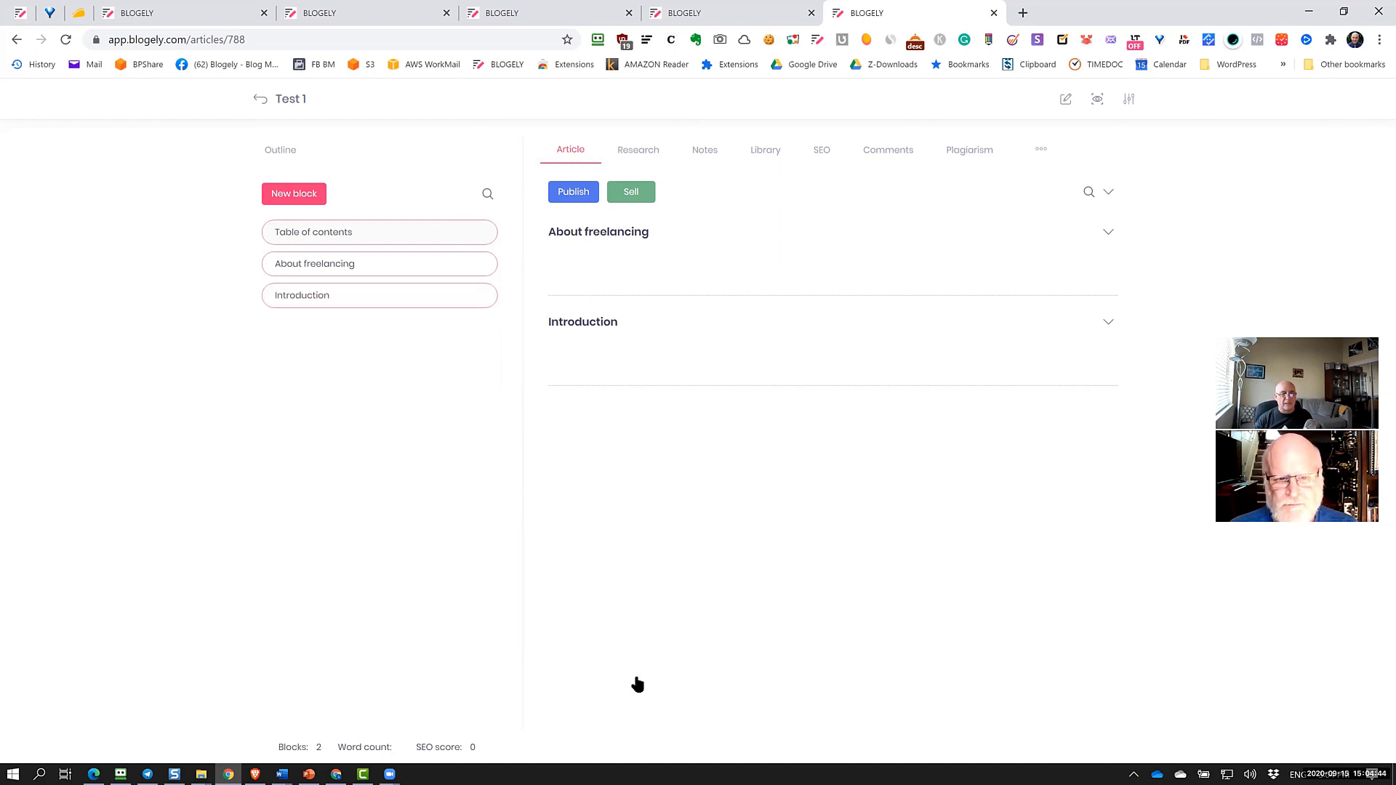
{"action": "left_click", "coordinate": [480, 300]}
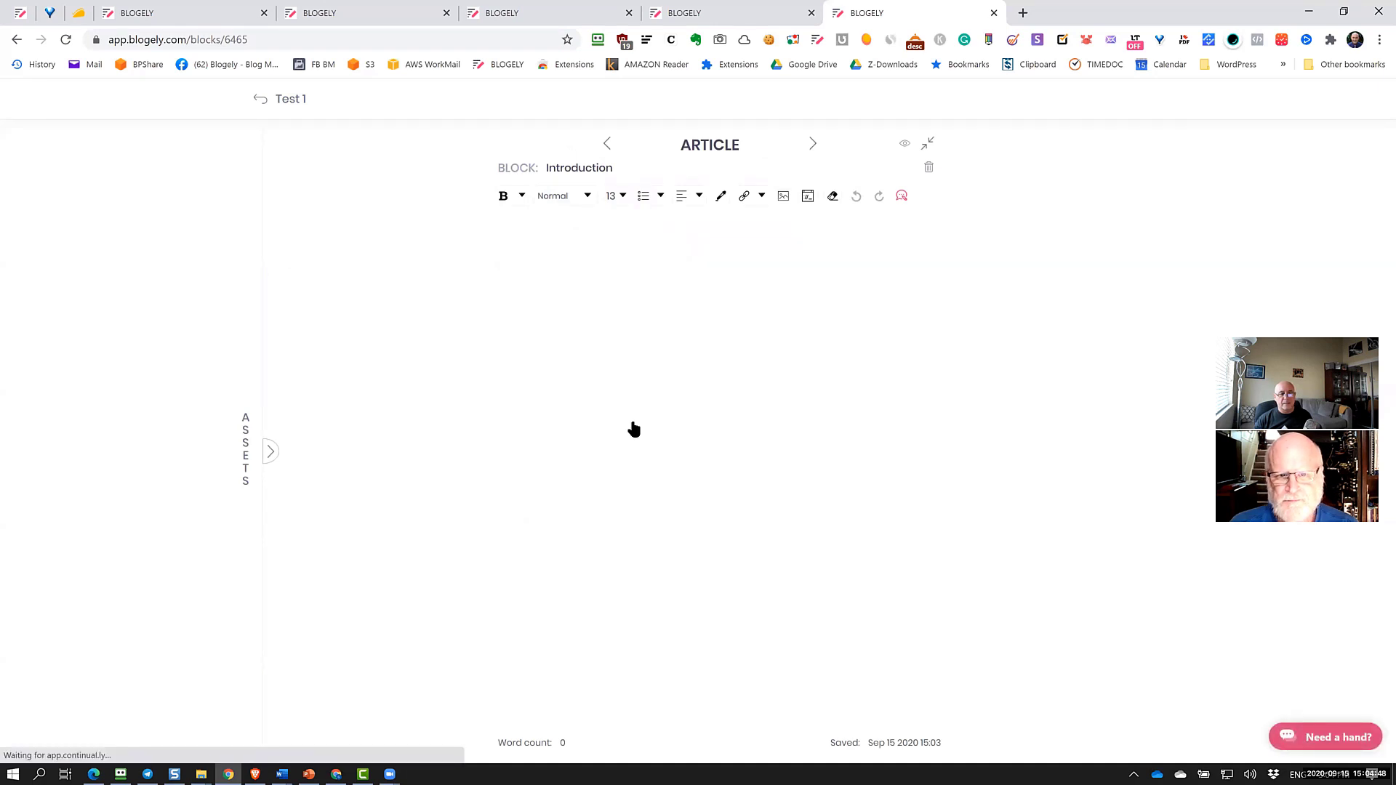
{"action": "left_click", "coordinate": [261, 107]}
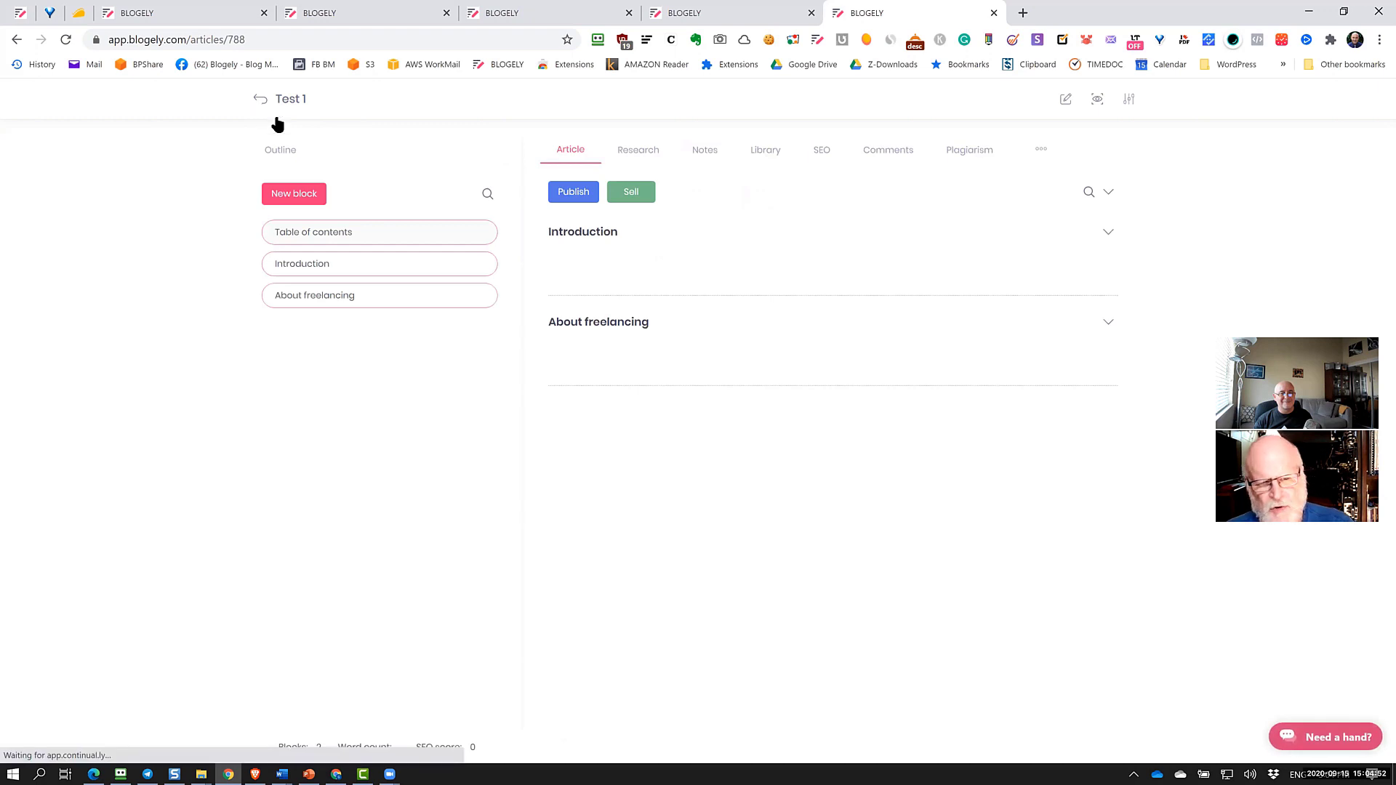
{"action": "mouse_move", "coordinate": [430, 296]}
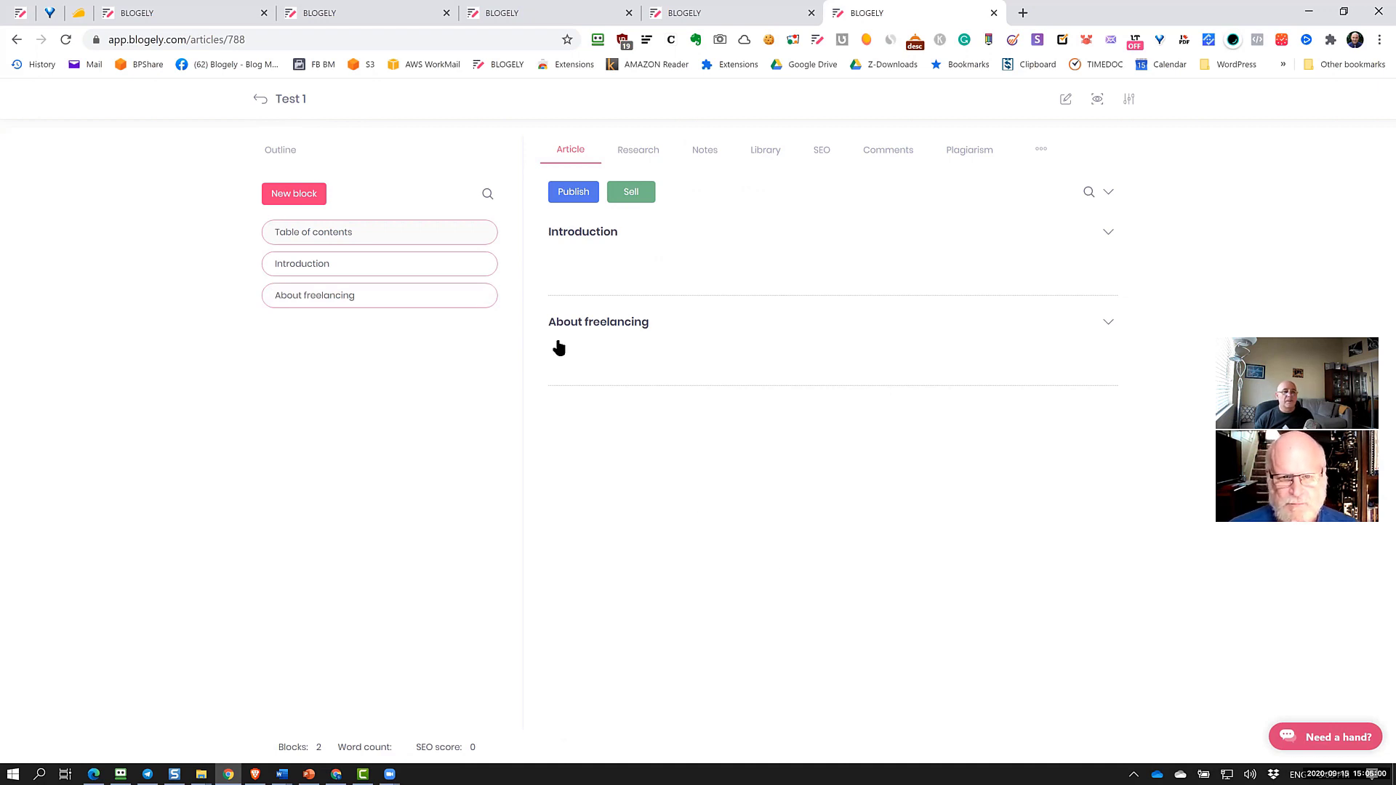
Add a Notes block with placeholder lines 'dfgsergserg' and 'ada', then return to the outline
{"action": "left_click", "coordinate": [308, 193]}
{"action": "left_click", "coordinate": [650, 422]}
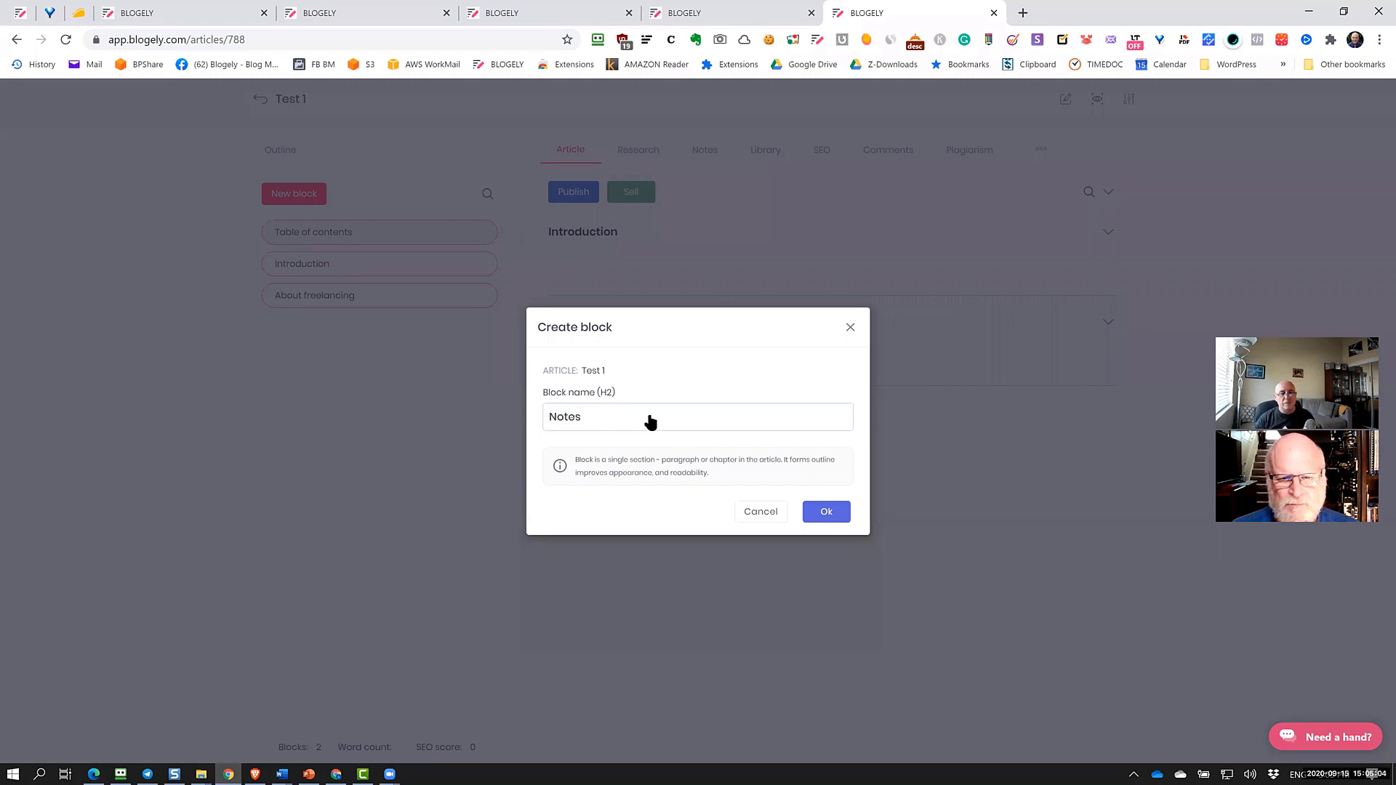
{"action": "left_click", "coordinate": [829, 514]}
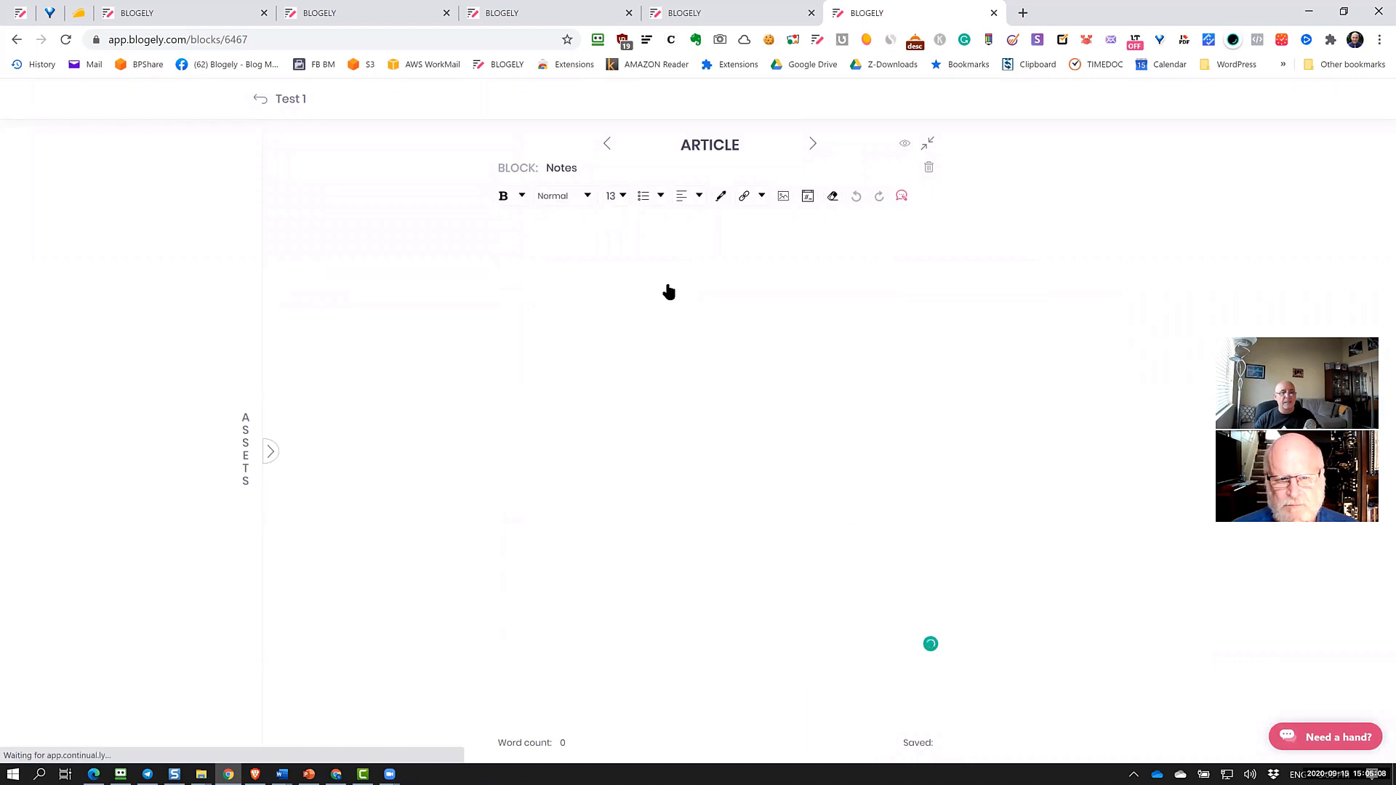
{"action": "type", "text": "dfgsergserg"}
{"action": "key", "text": "Return"}
{"action": "type", "text": "adaerg"}
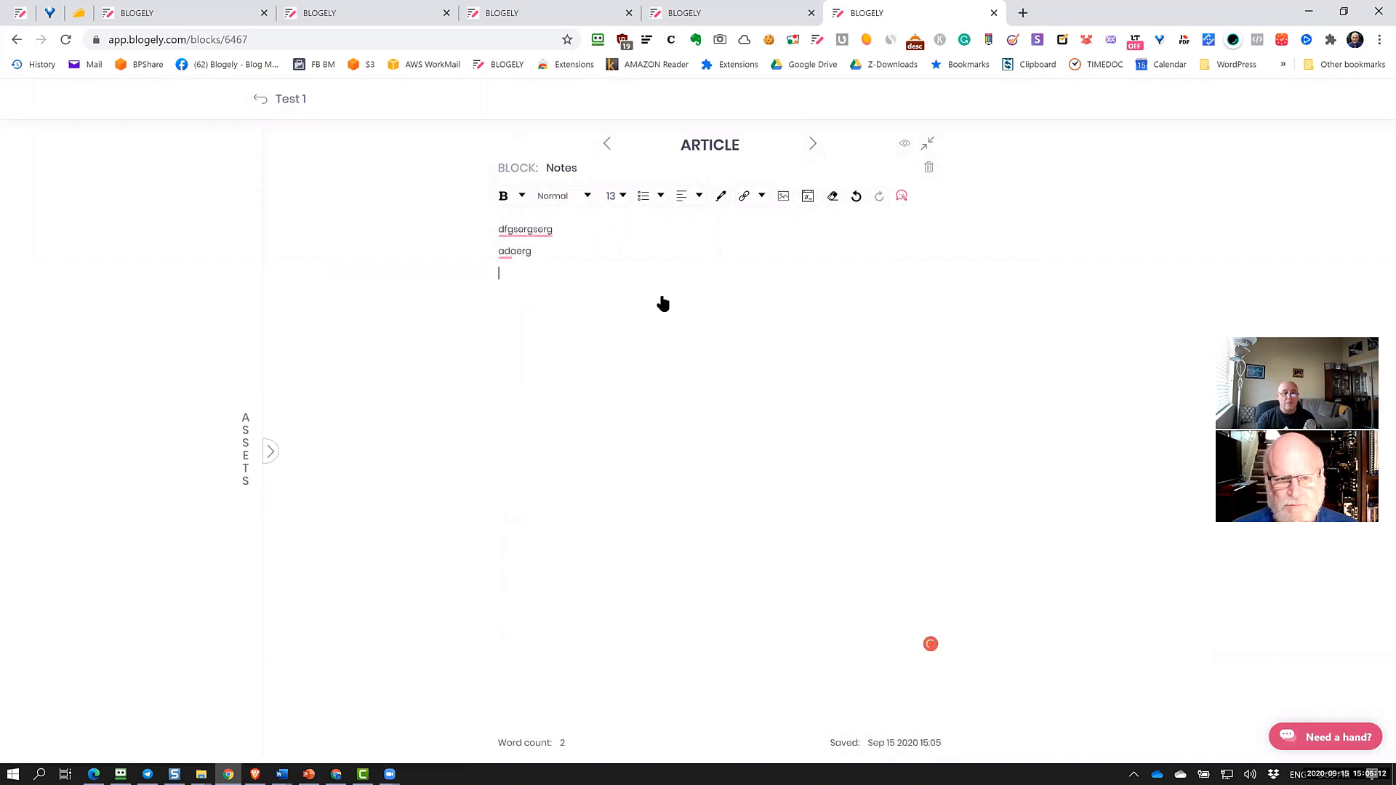
{"action": "key", "text": "Return"}
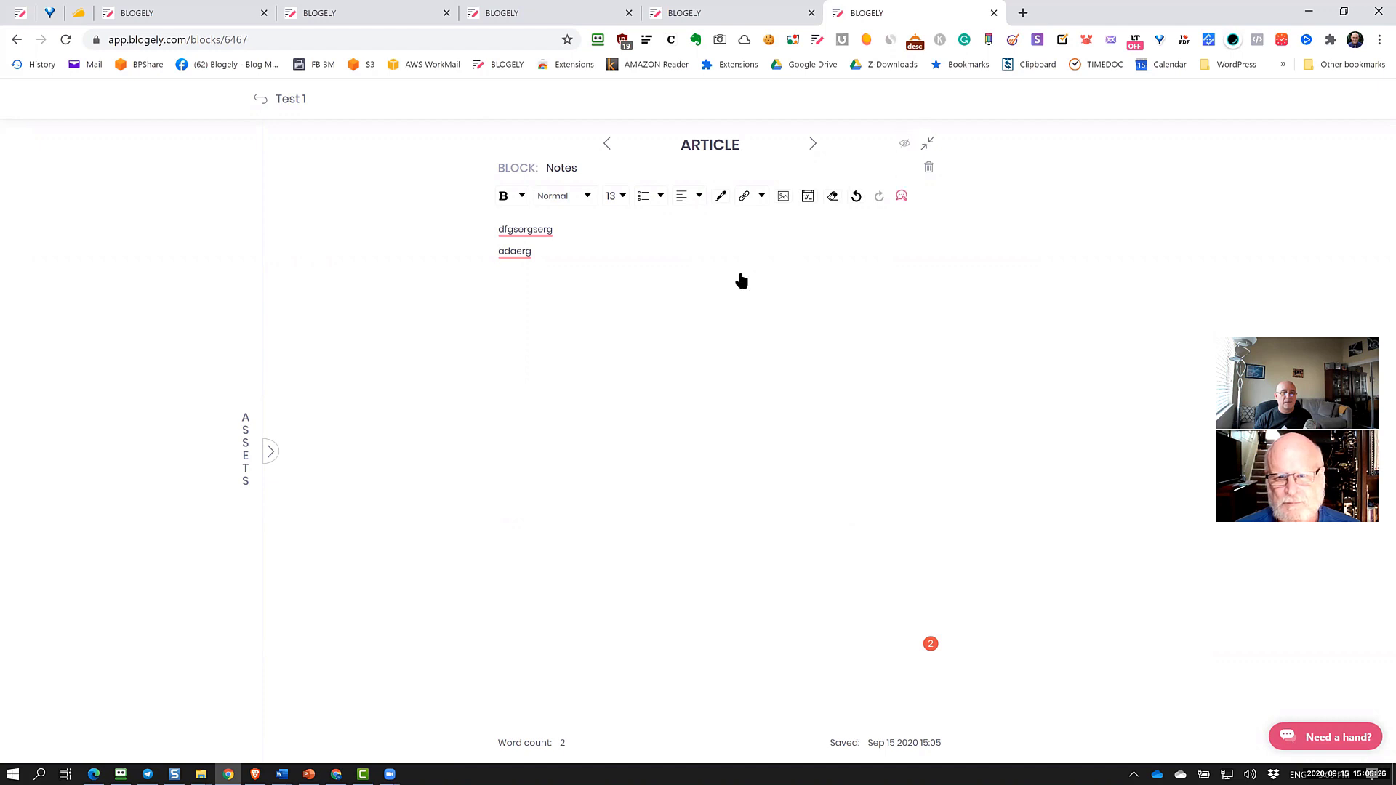
{"action": "left_click", "coordinate": [259, 105]}
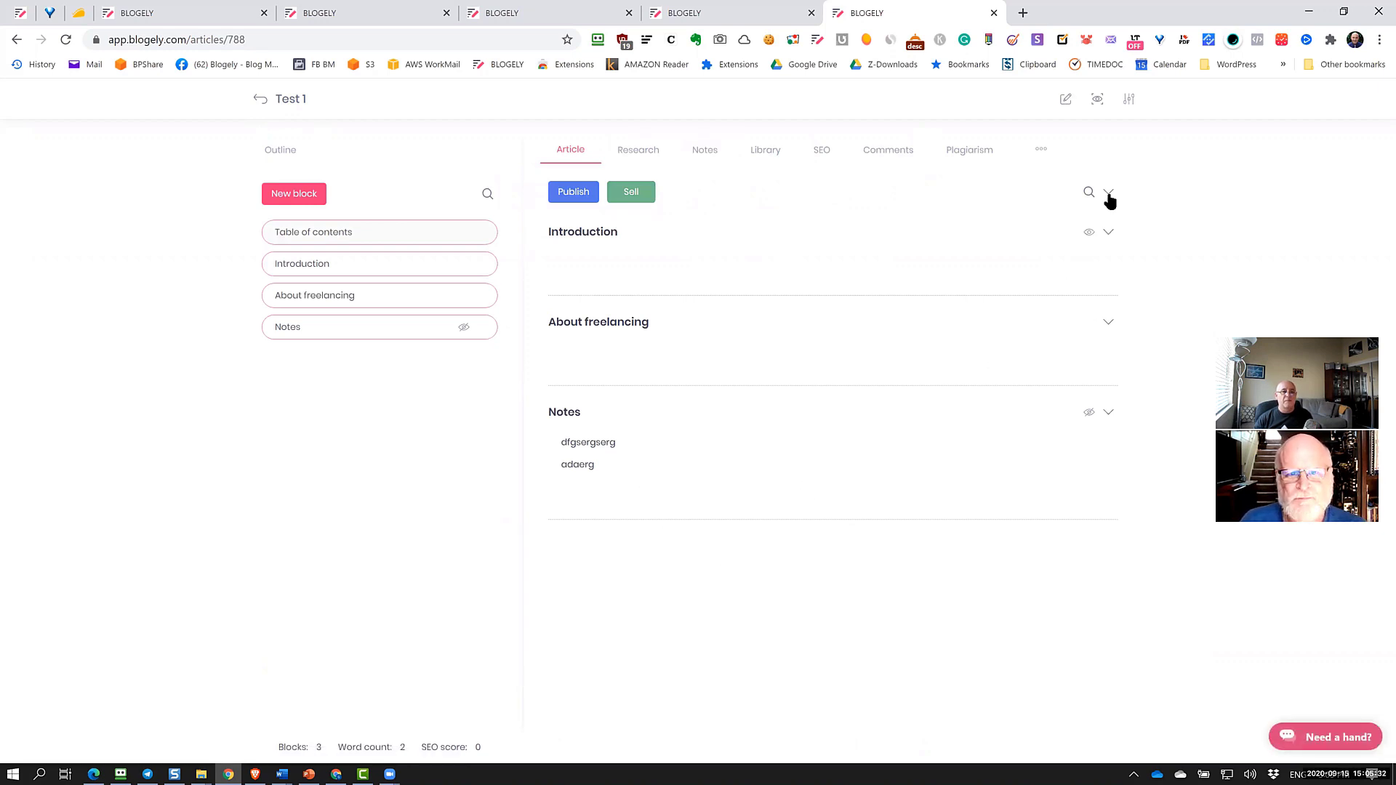
{"action": "left_click", "coordinate": [1096, 101]}
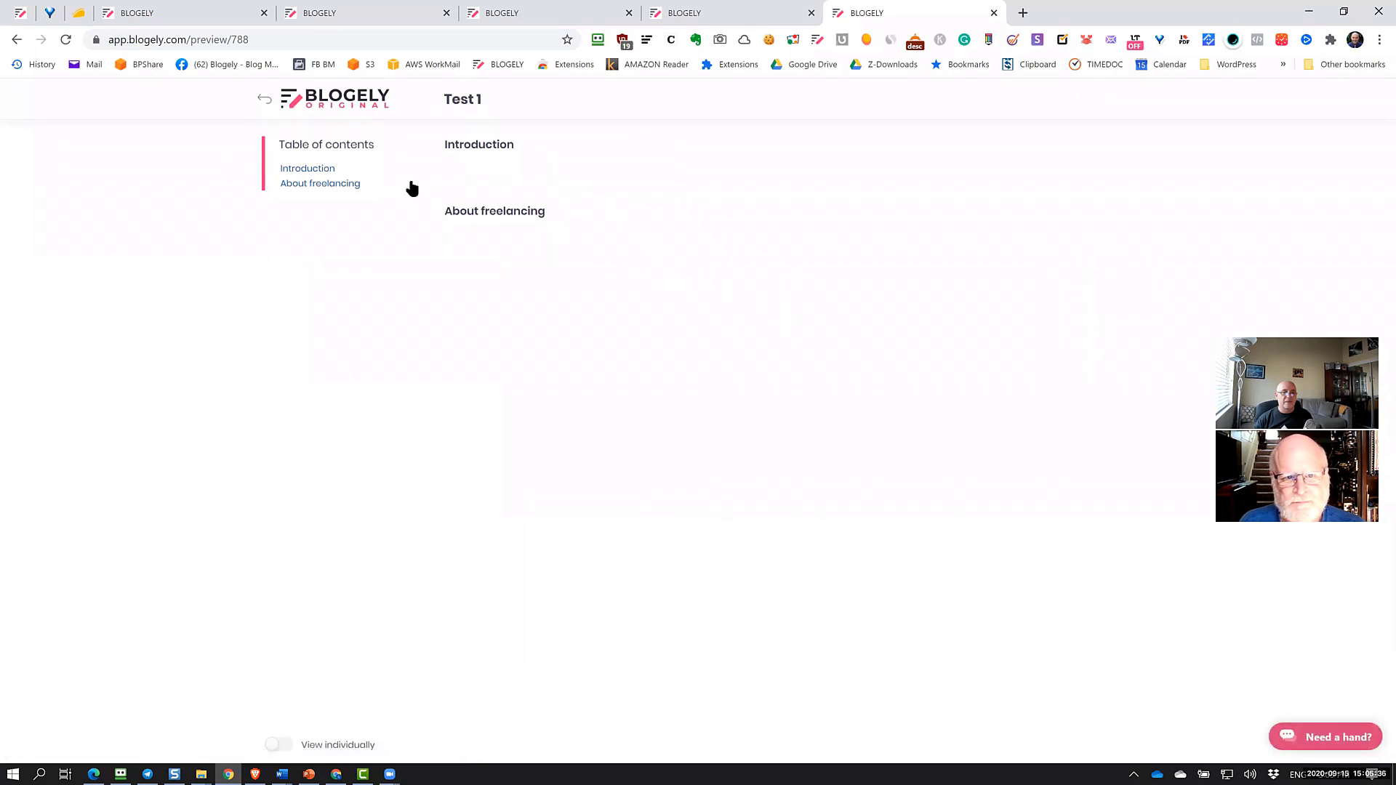
{"action": "left_click", "coordinate": [265, 99]}
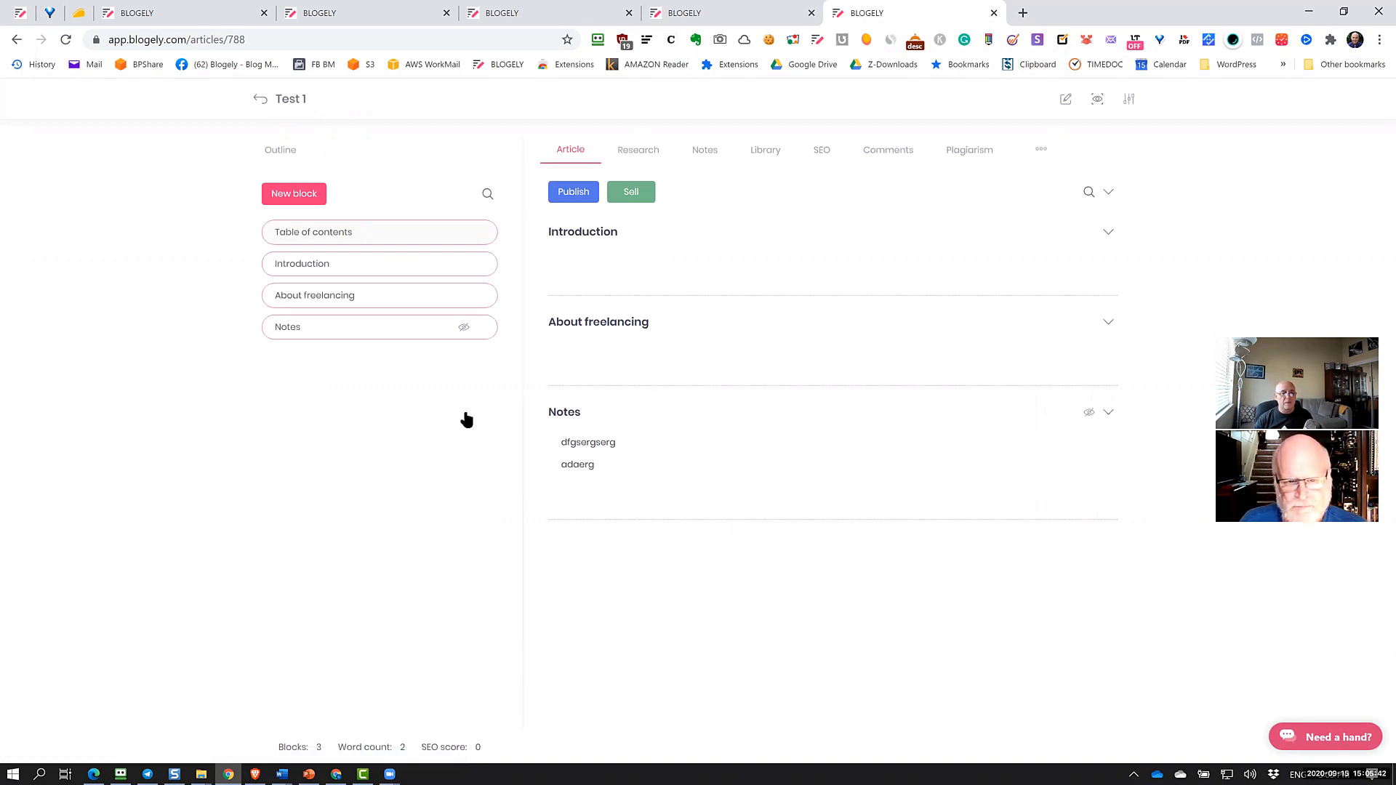
{"action": "mouse_move", "coordinate": [395, 339]}
{"action": "left_click_drag", "start_coordinate": [391, 339], "coordinate": [424, 355]}
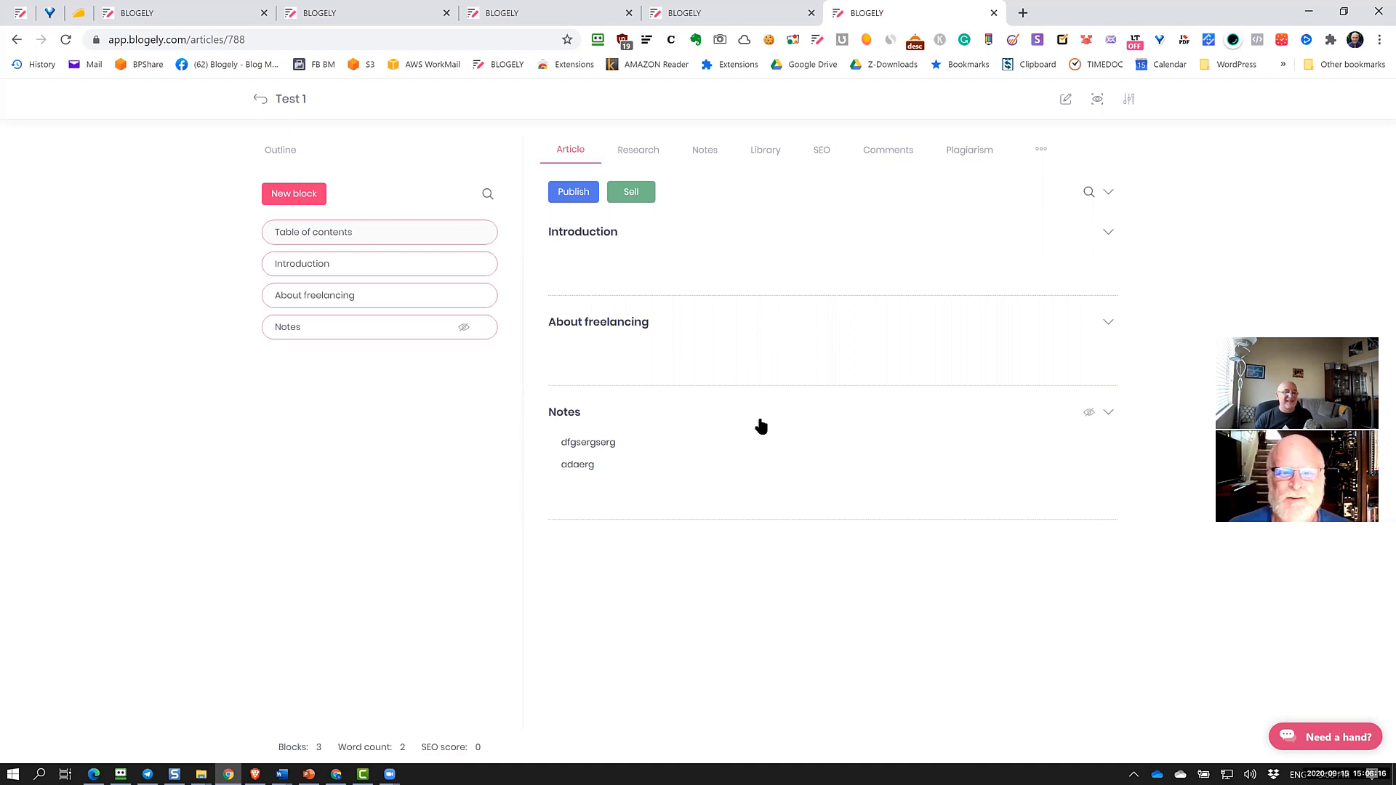
Finish typing the Introduction block's second line so it ends in 'sertws5t'
{"action": "left_click", "coordinate": [704, 291]}
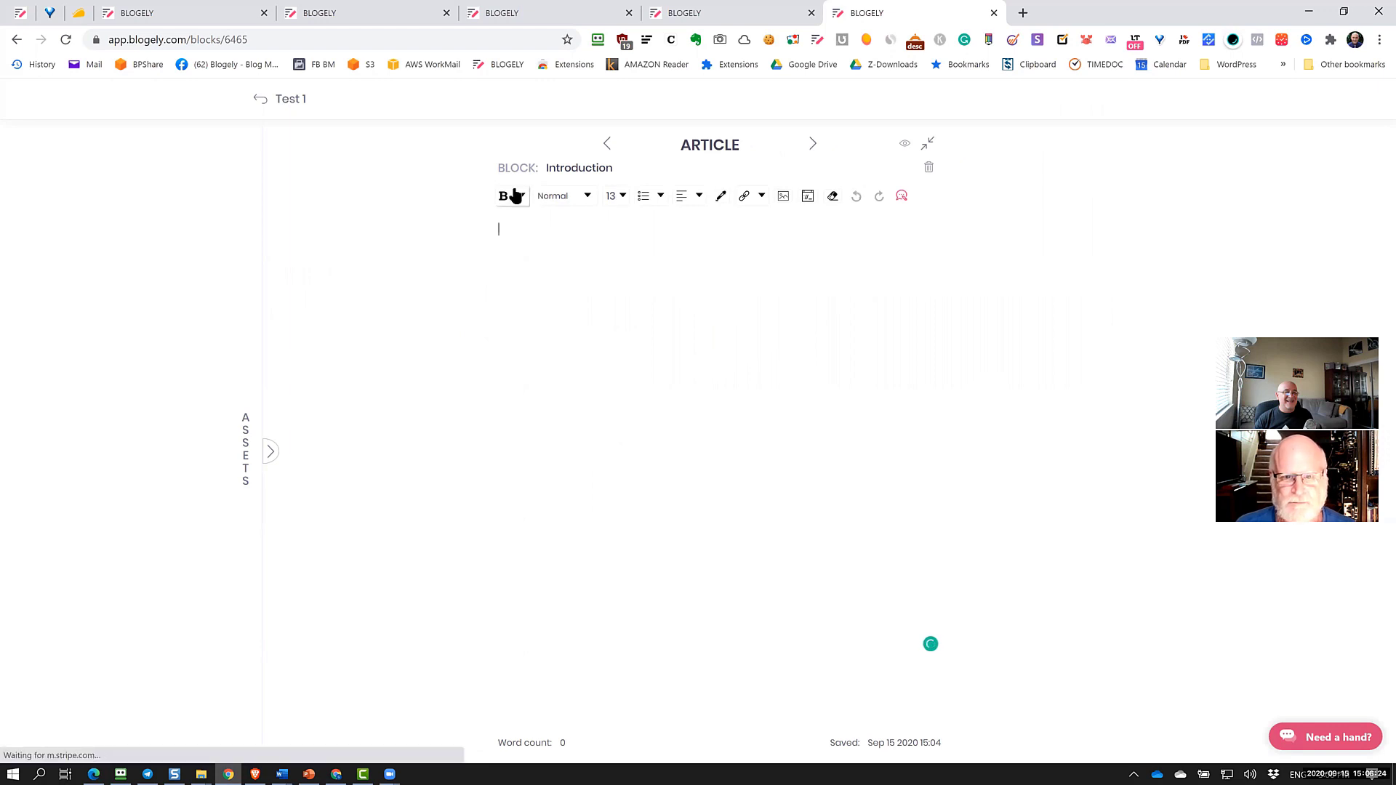
{"action": "left_click", "coordinate": [522, 195]}
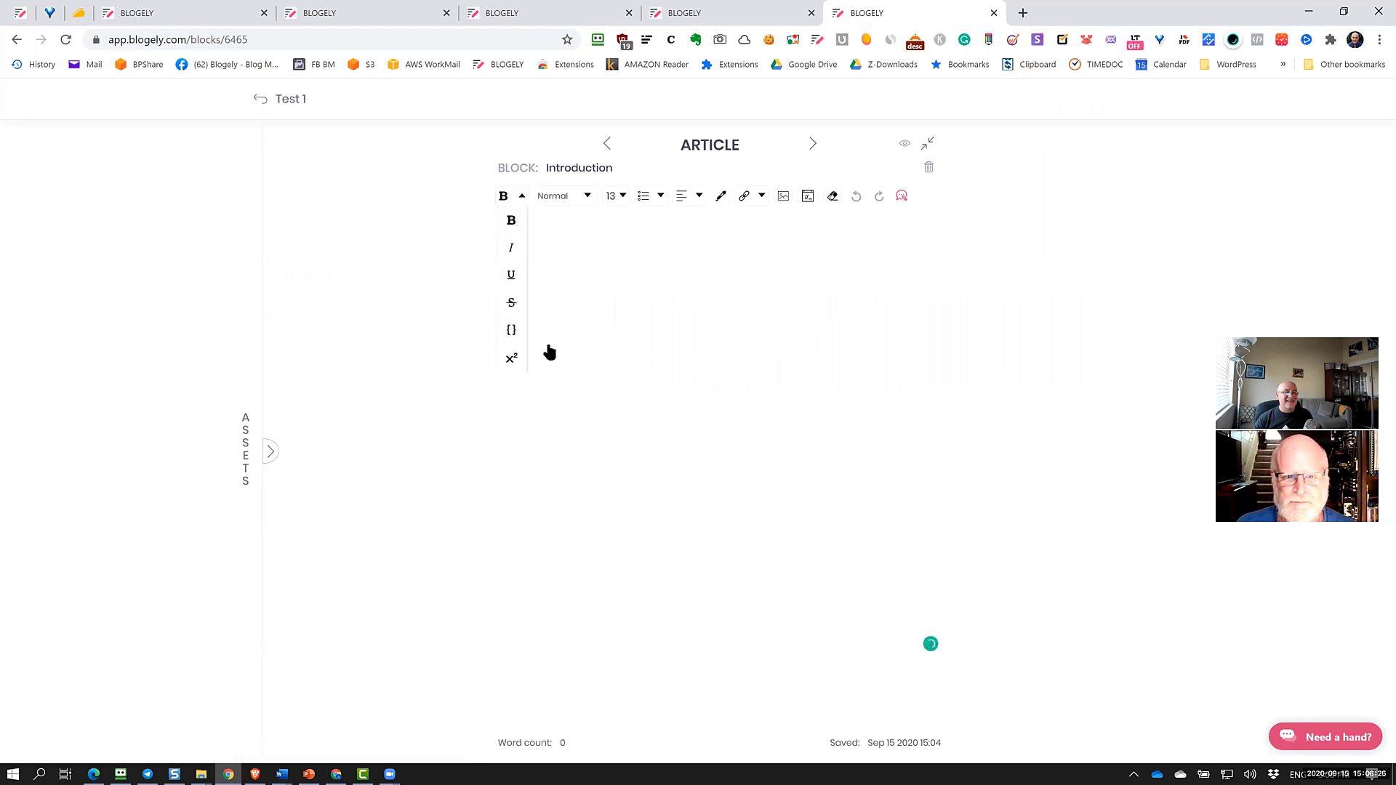
{"action": "left_click", "coordinate": [547, 232]}
{"action": "type", "text": "zfg"}
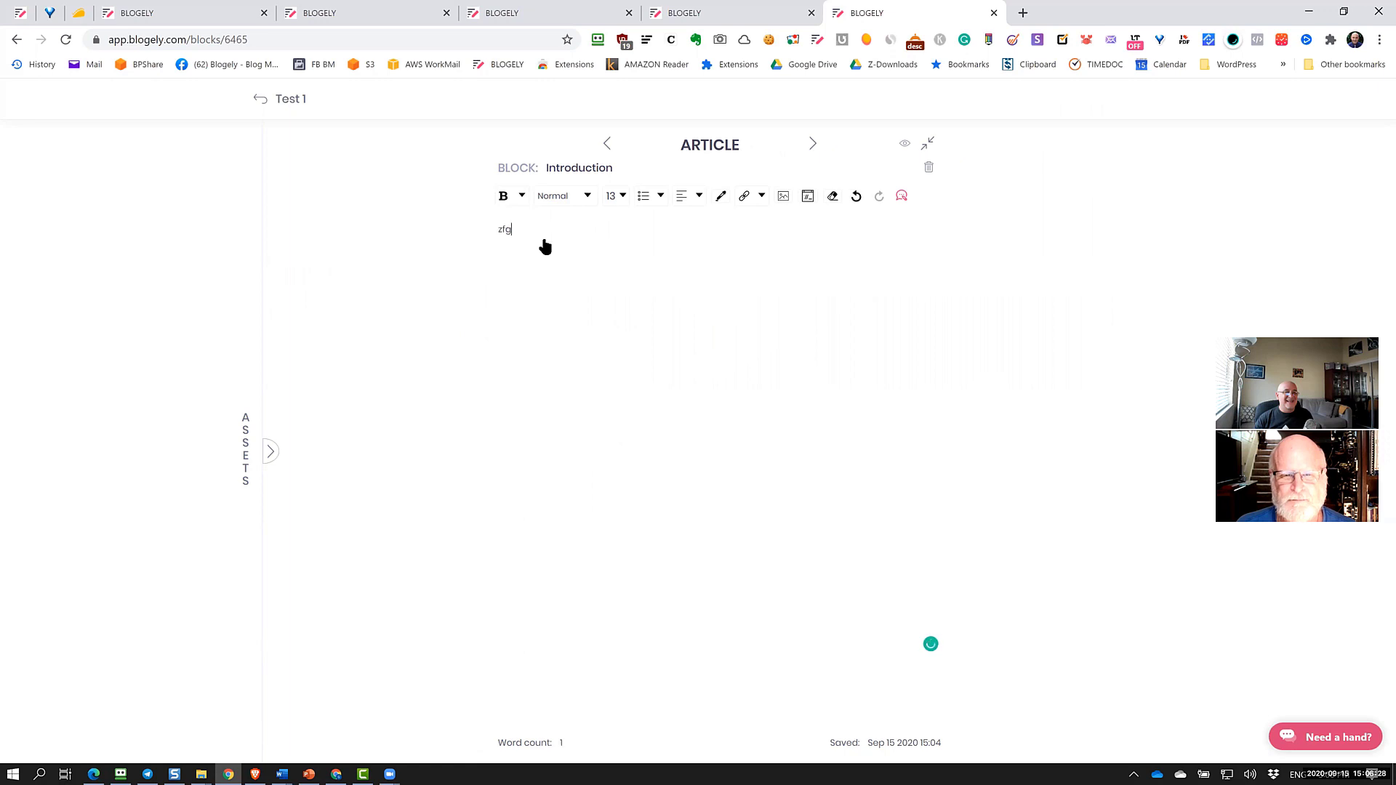
{"action": "type", "text": "rdthsrtsertws5t"}
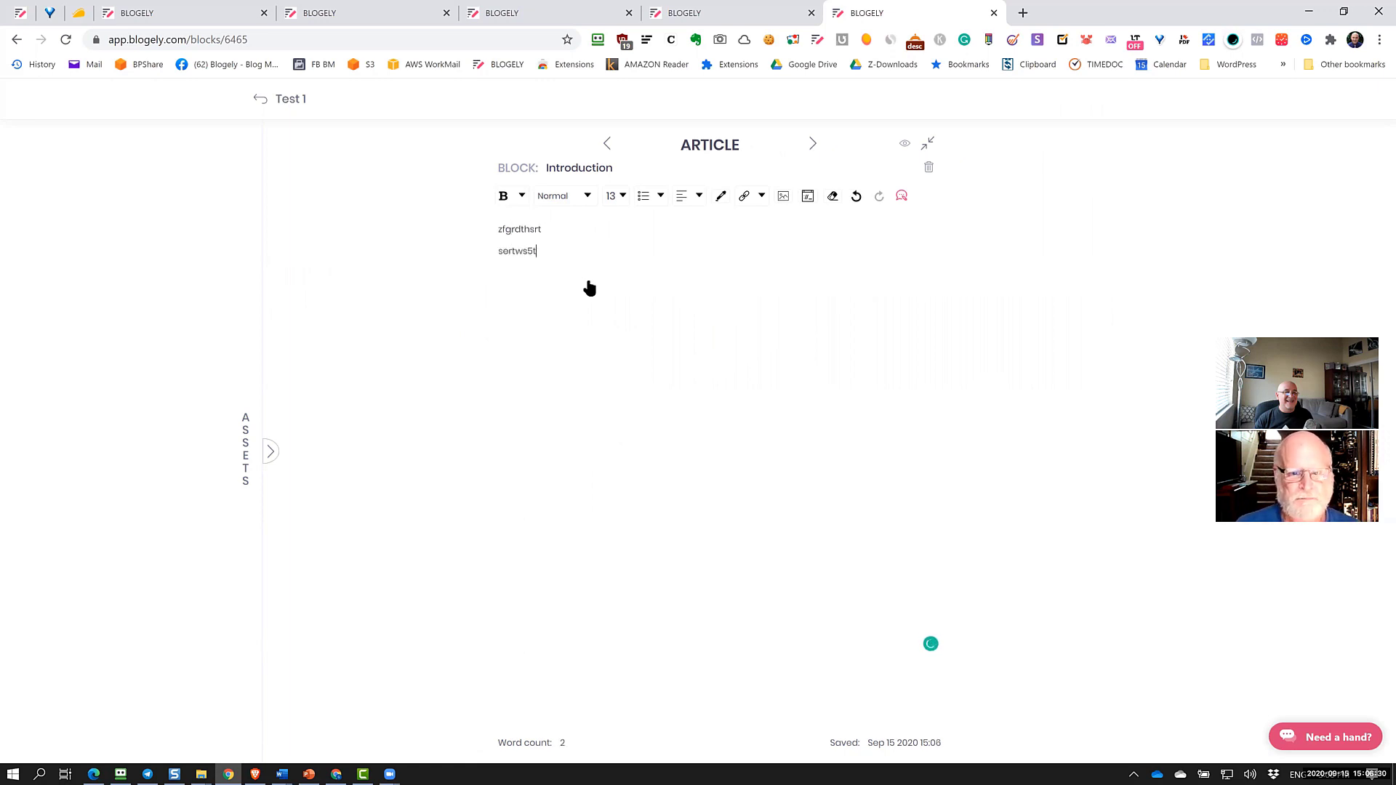
Preview the paragraph style, colour, link and image popups, then open the Embed IFrame window
{"action": "left_click", "coordinate": [564, 196]}
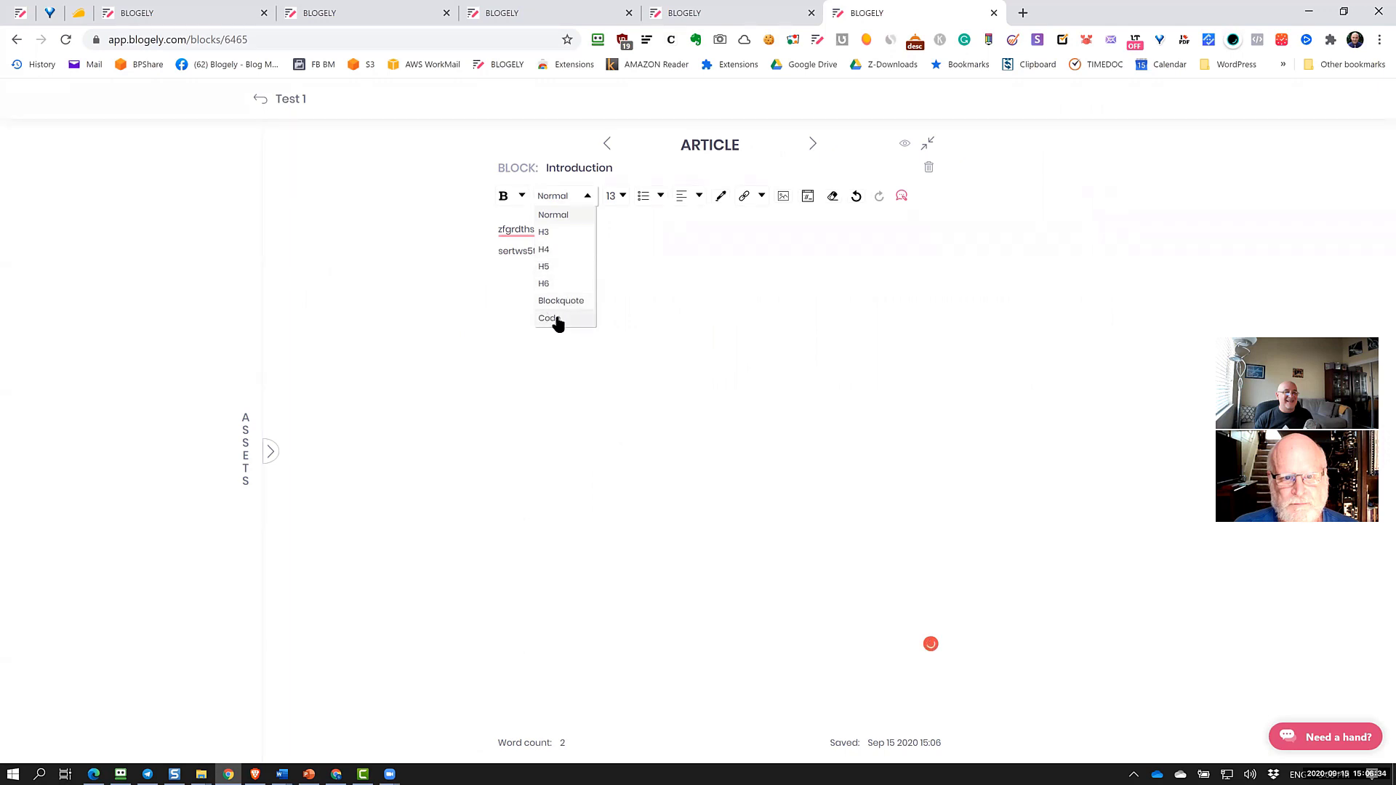
{"action": "left_click", "coordinate": [701, 277]}
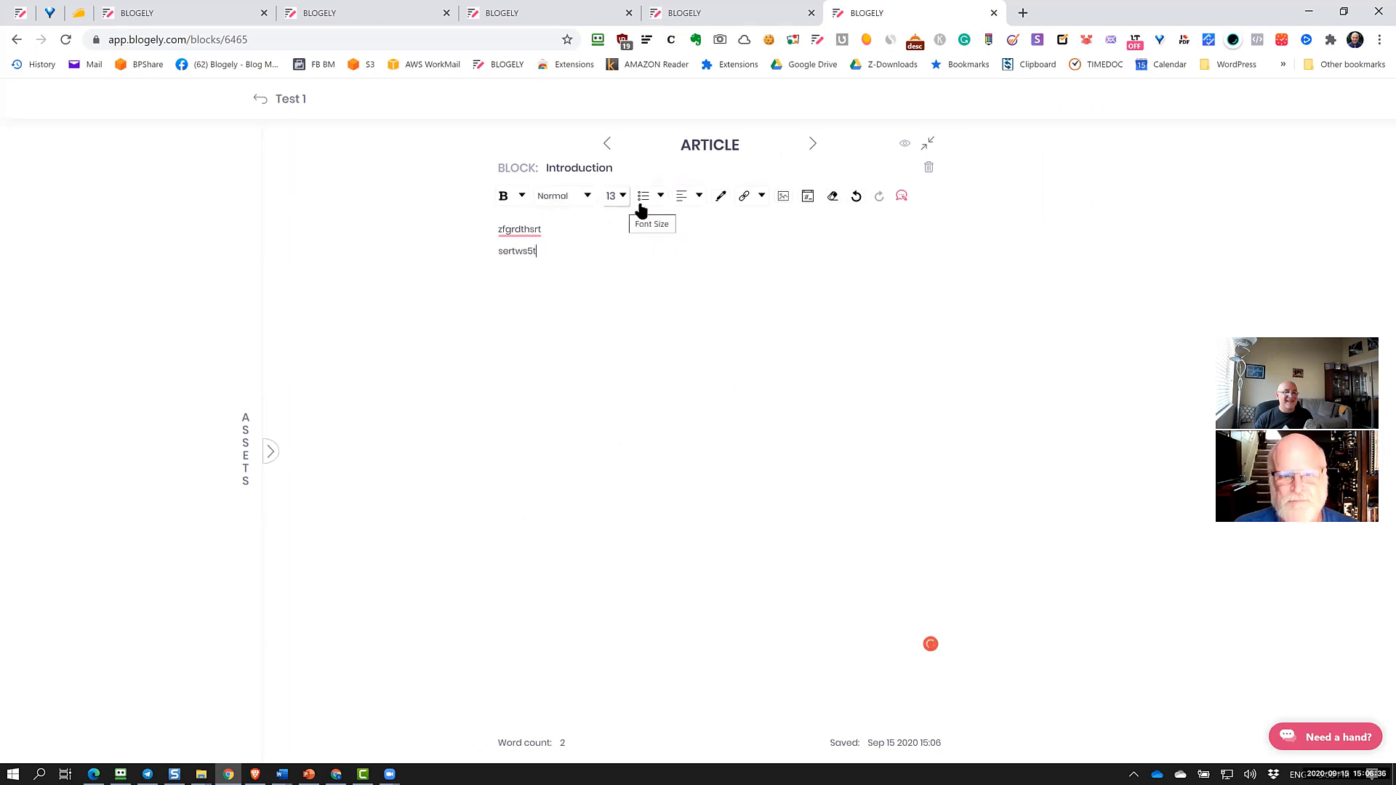
{"action": "left_click", "coordinate": [721, 197]}
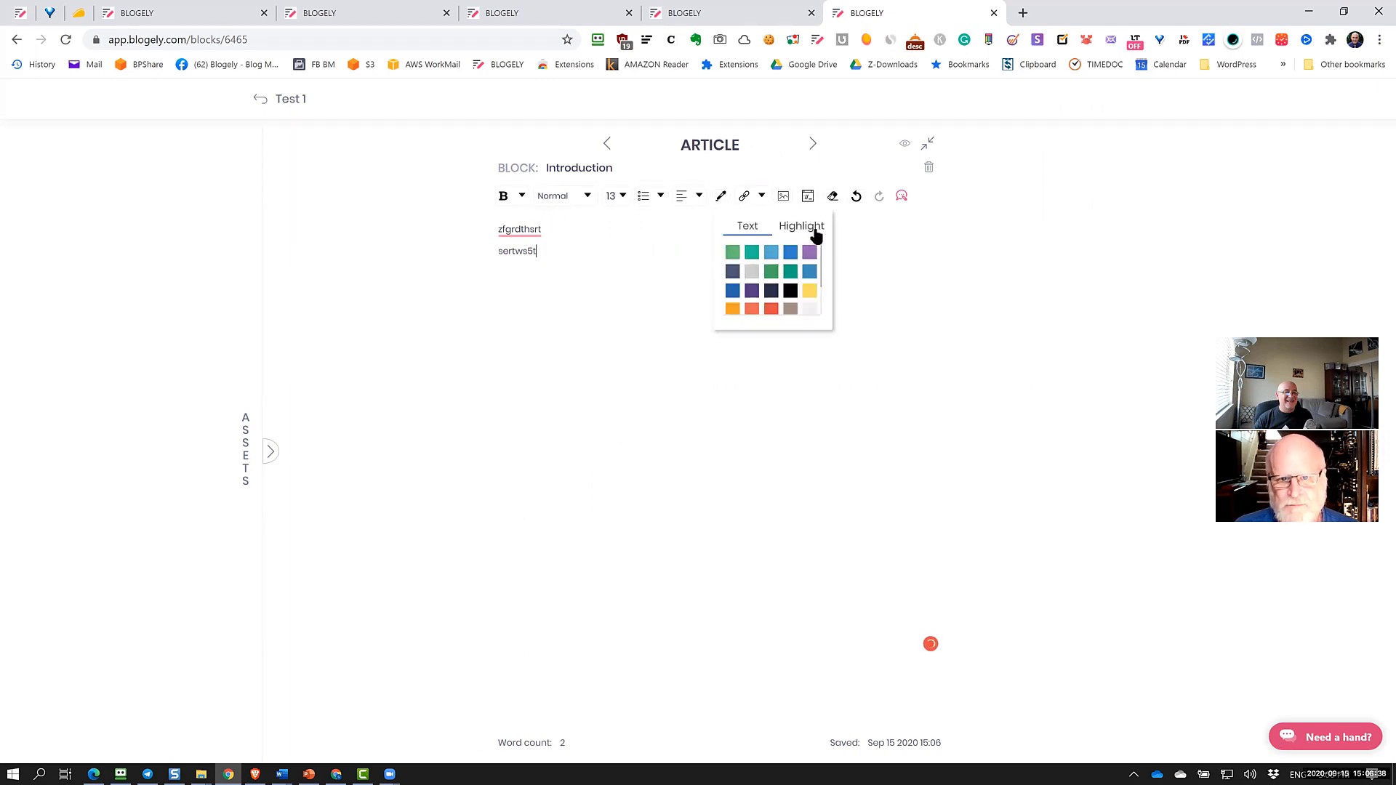
{"action": "left_click", "coordinate": [760, 196]}
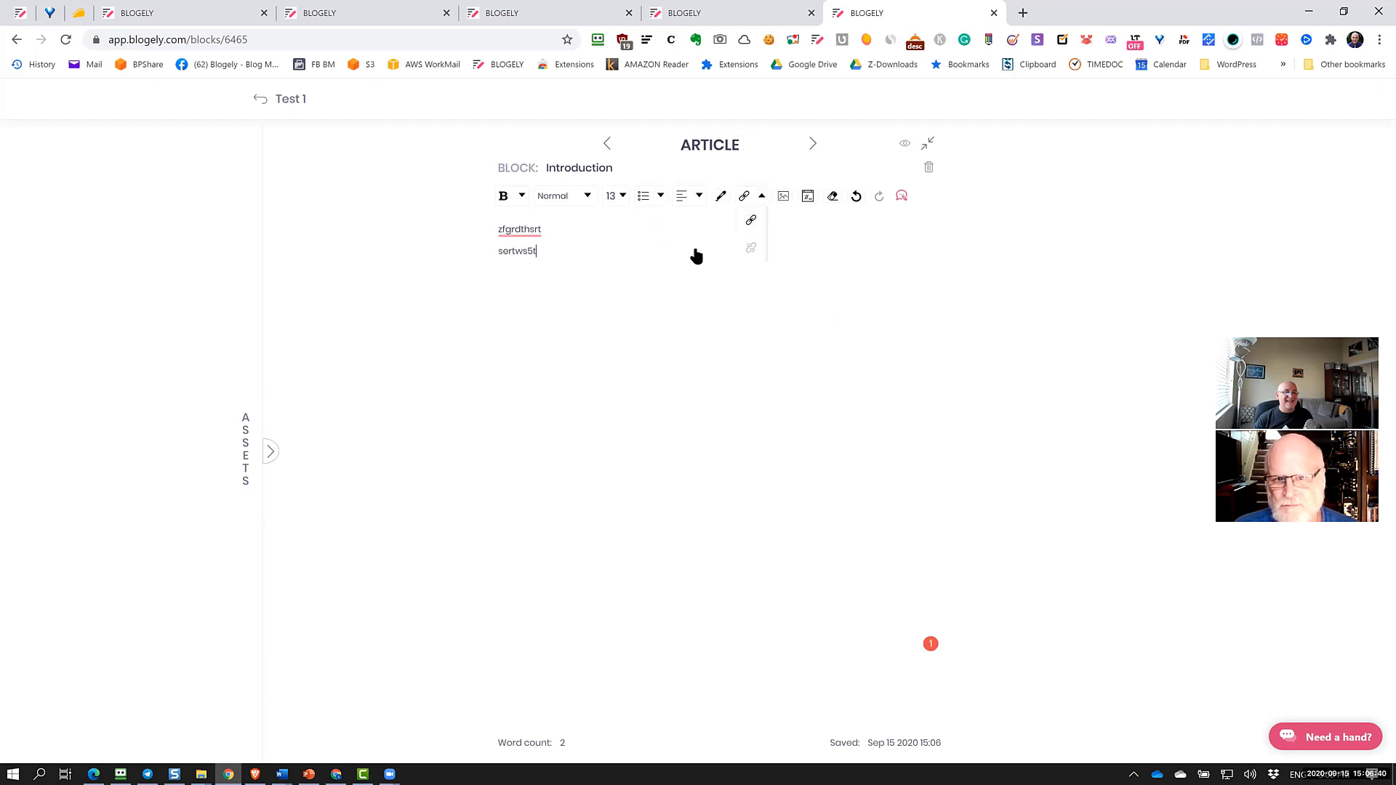
{"action": "left_click", "coordinate": [783, 196]}
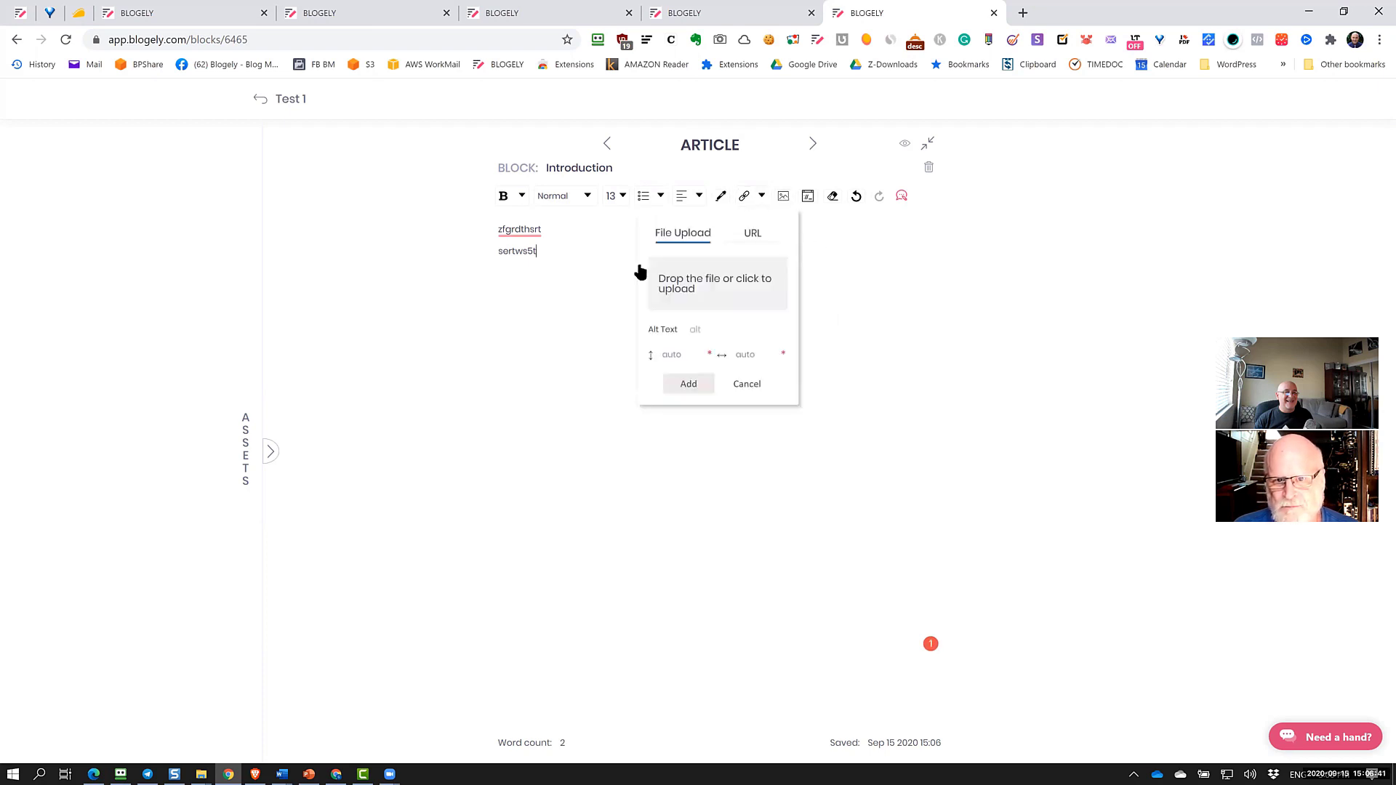
{"action": "left_click", "coordinate": [752, 234]}
{"action": "left_click", "coordinate": [683, 234]}
{"action": "left_click", "coordinate": [561, 247]}
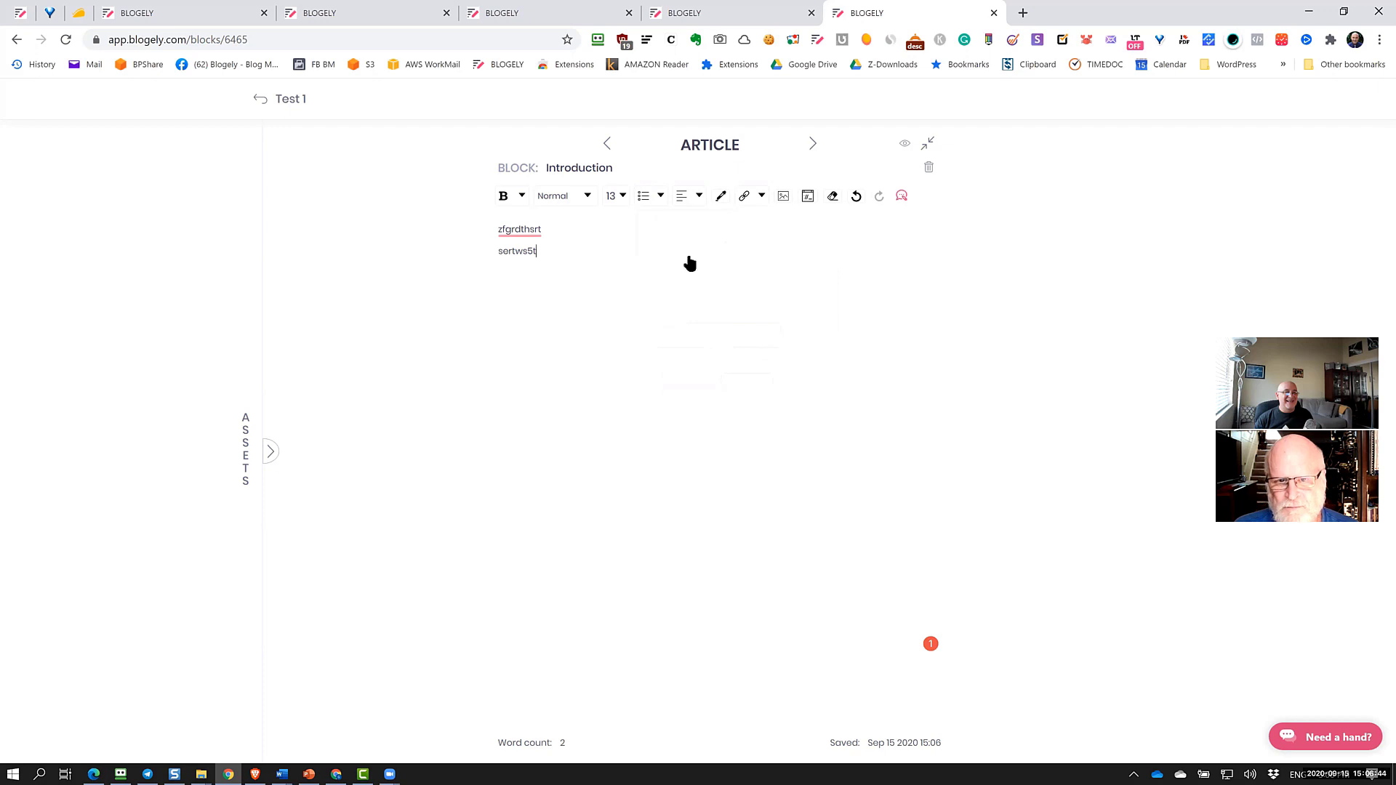
{"action": "left_click", "coordinate": [807, 197]}
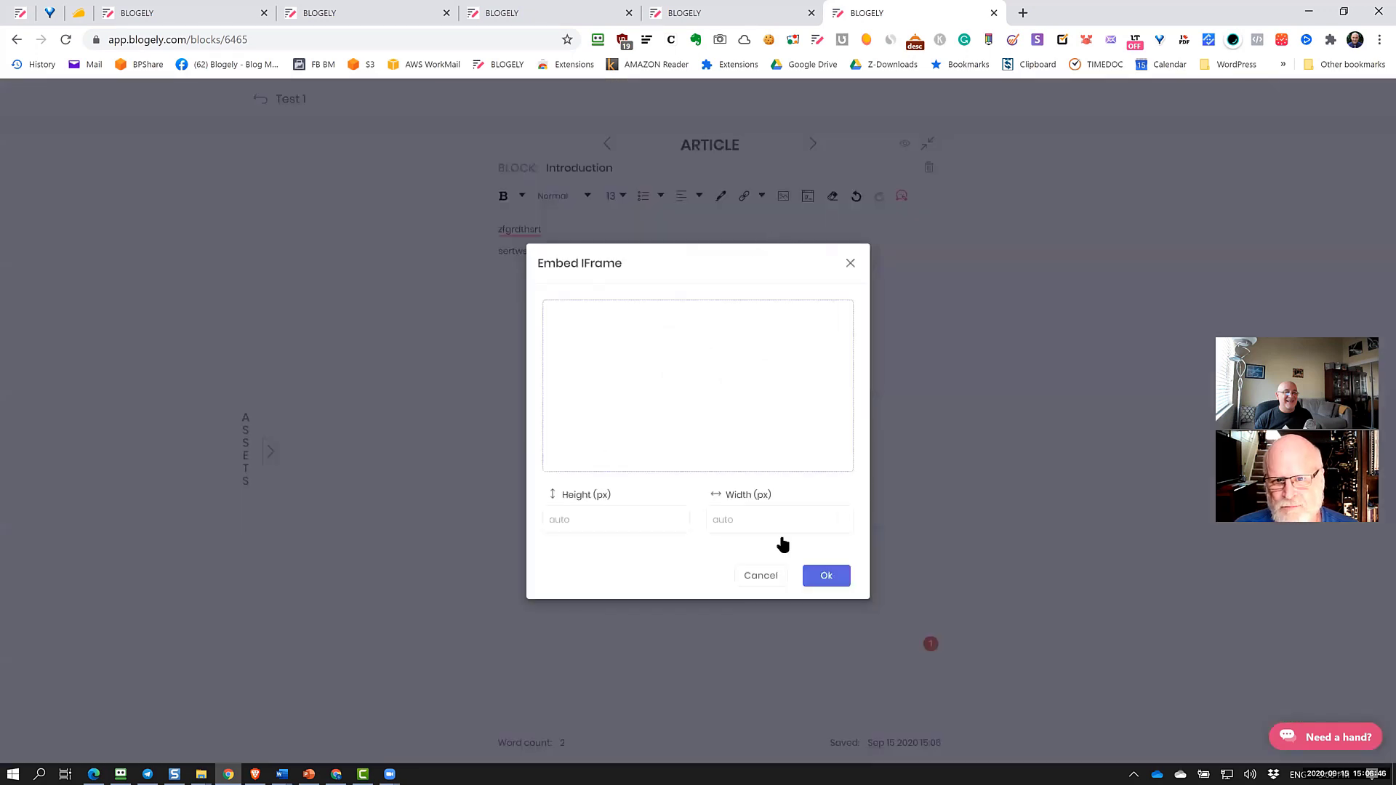
Close the Embed IFrame dialog without embedding anything
{"action": "left_click", "coordinate": [849, 264]}
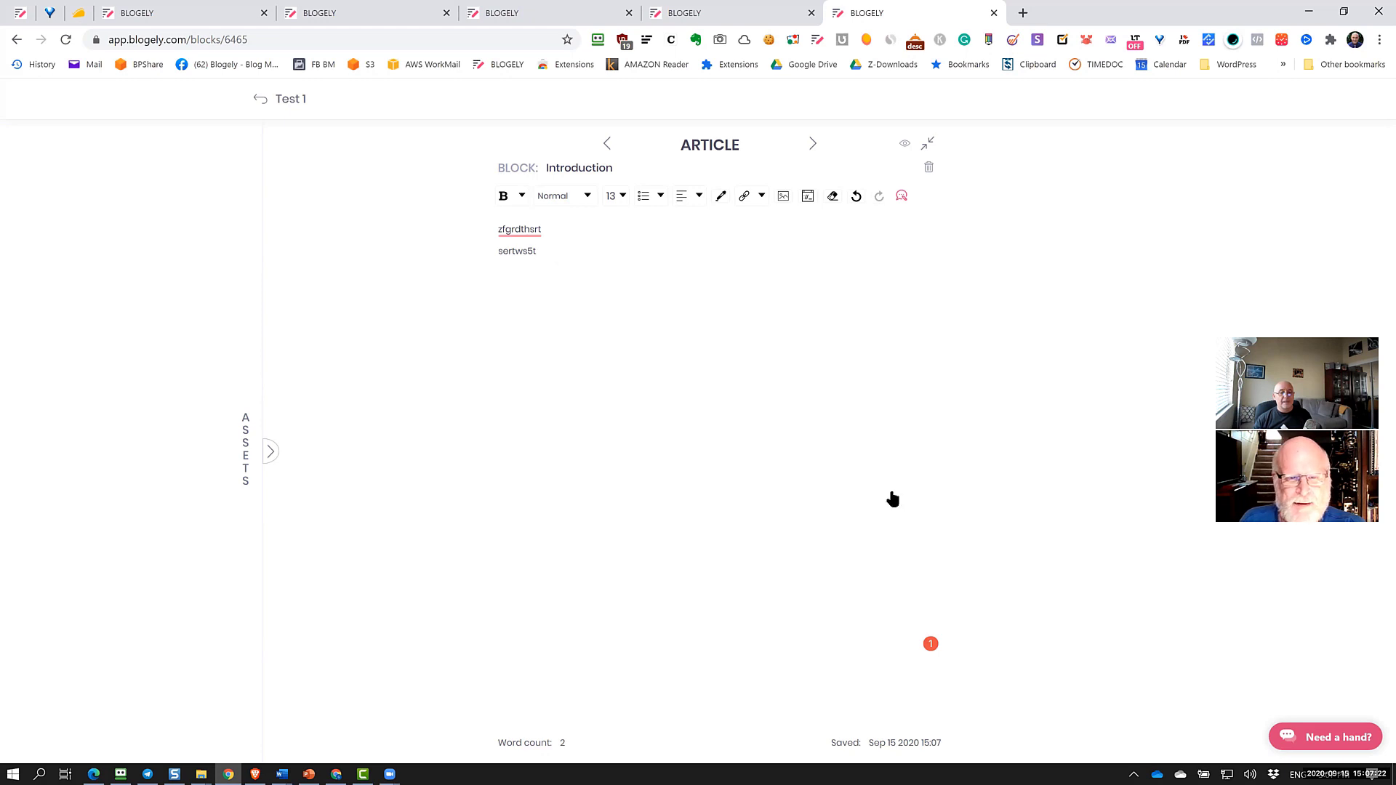
{"action": "mouse_move", "coordinate": [930, 647]}
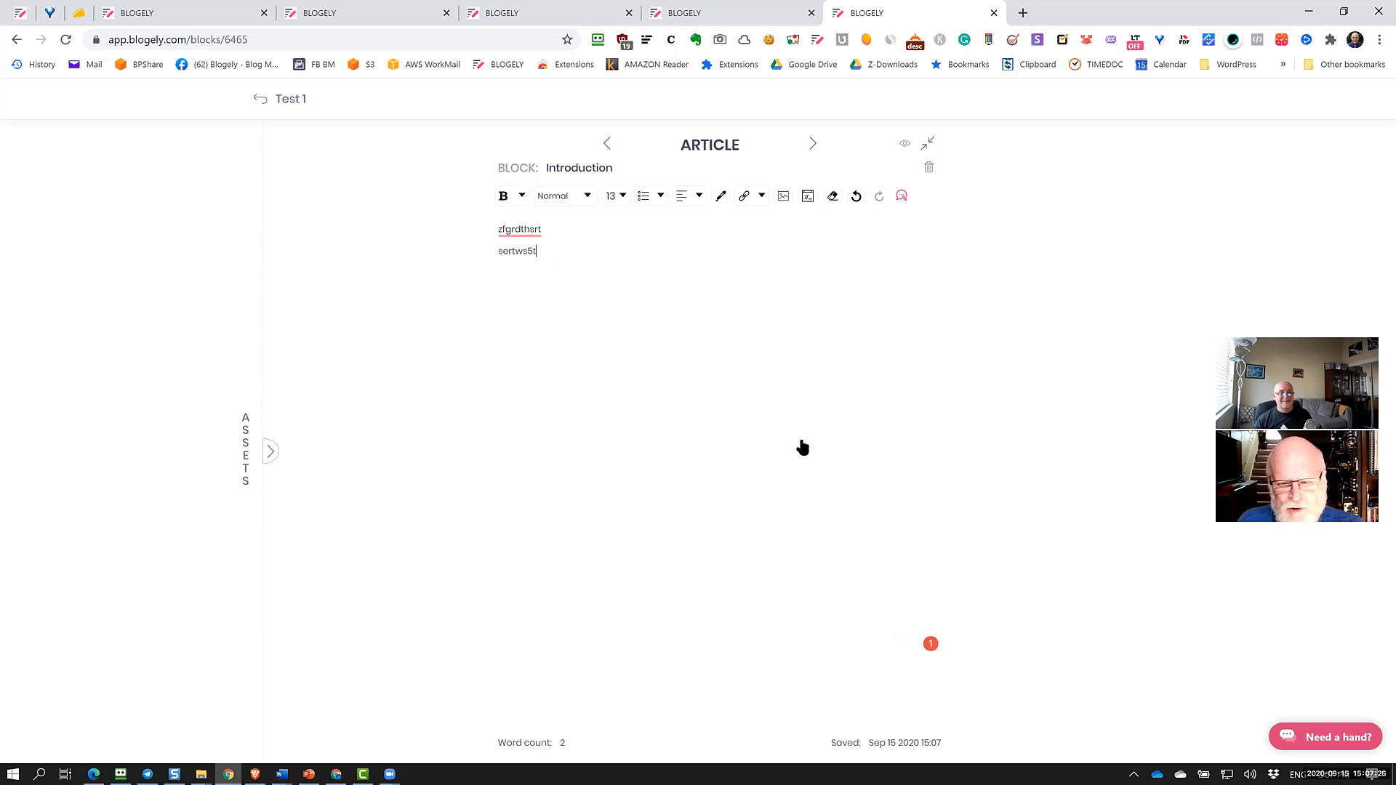
Copy the Best uses of versions section from the knowledge base's Versions & backups article
{"action": "left_click", "coordinate": [698, 13]}
{"action": "left_click", "coordinate": [542, 16]}
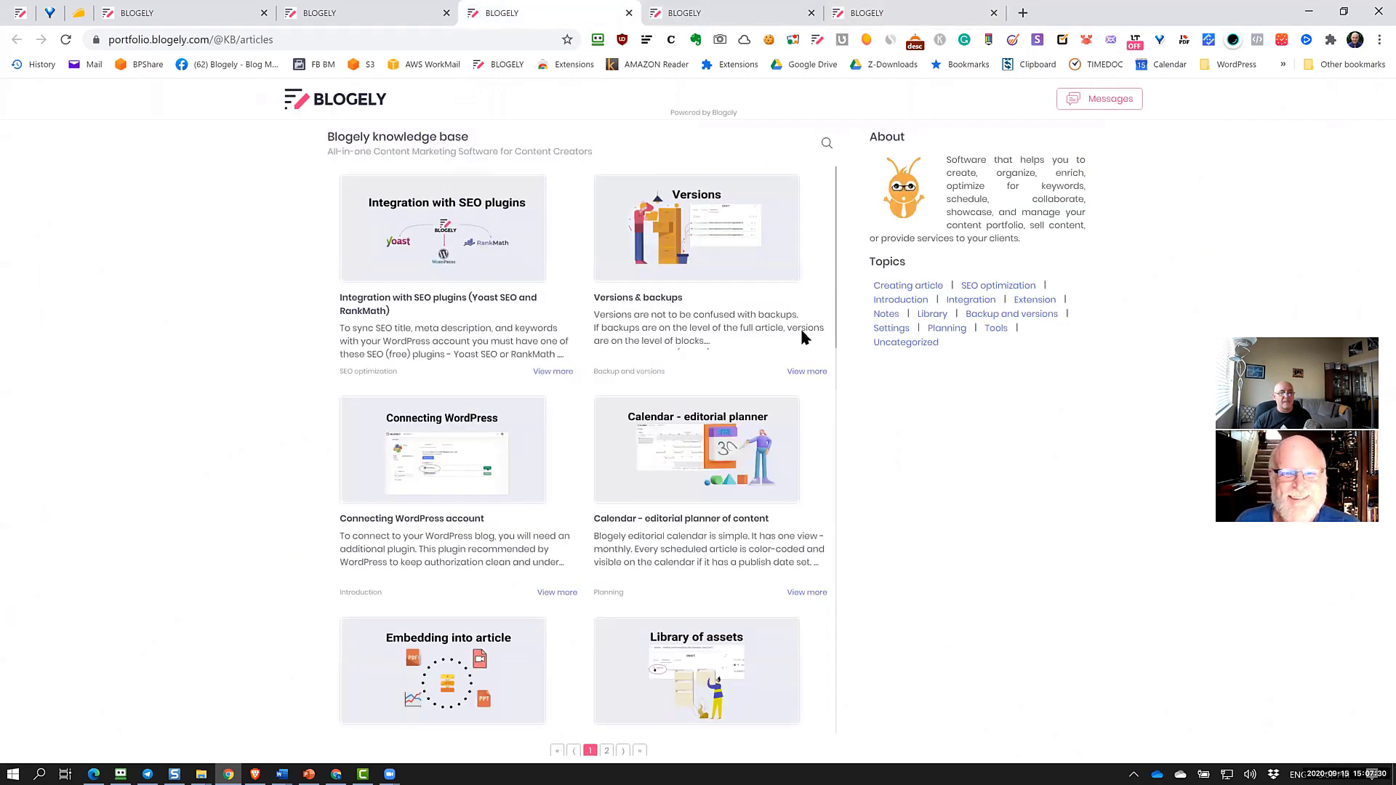
{"action": "left_click", "coordinate": [678, 256]}
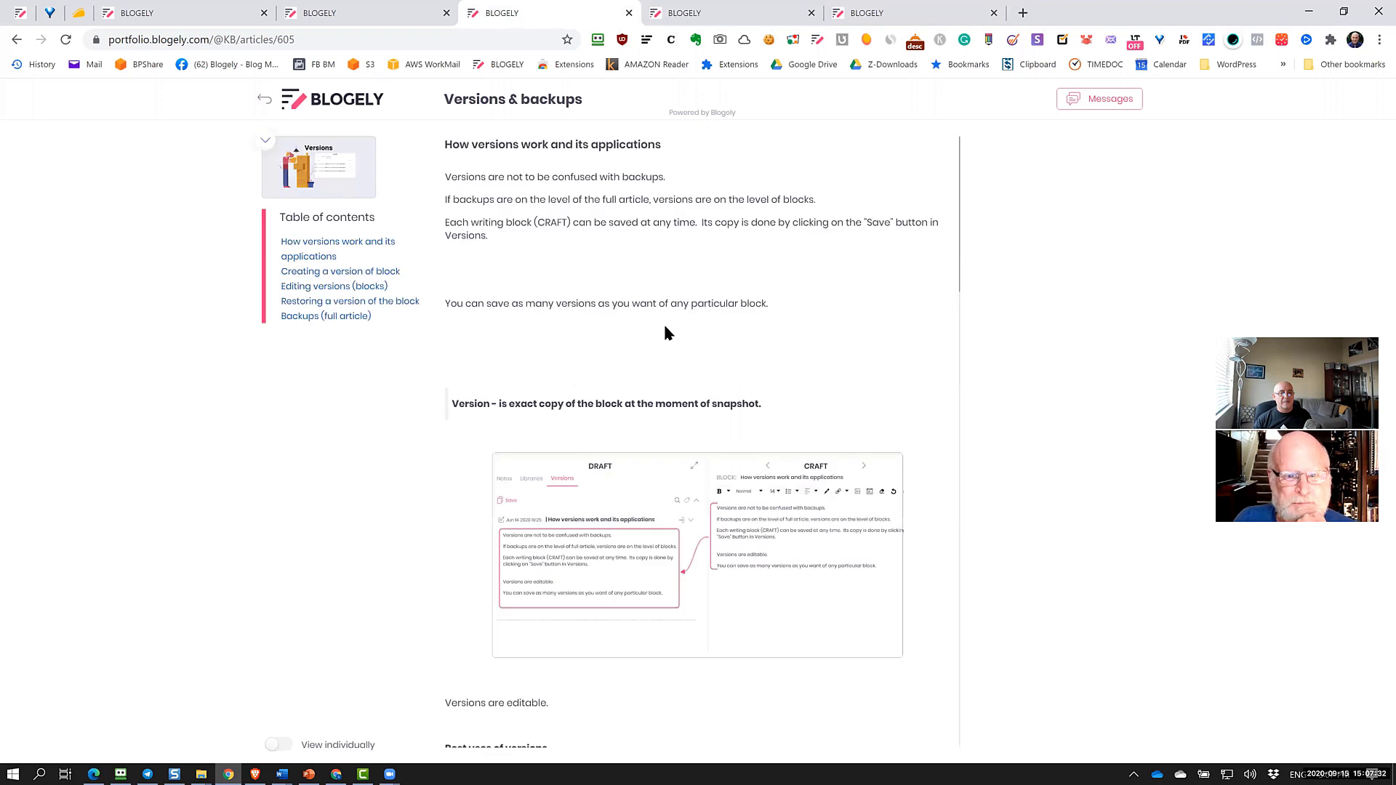
{"action": "scroll", "coordinate": [660, 334], "scroll_direction": "down", "scroll_amount": 10}
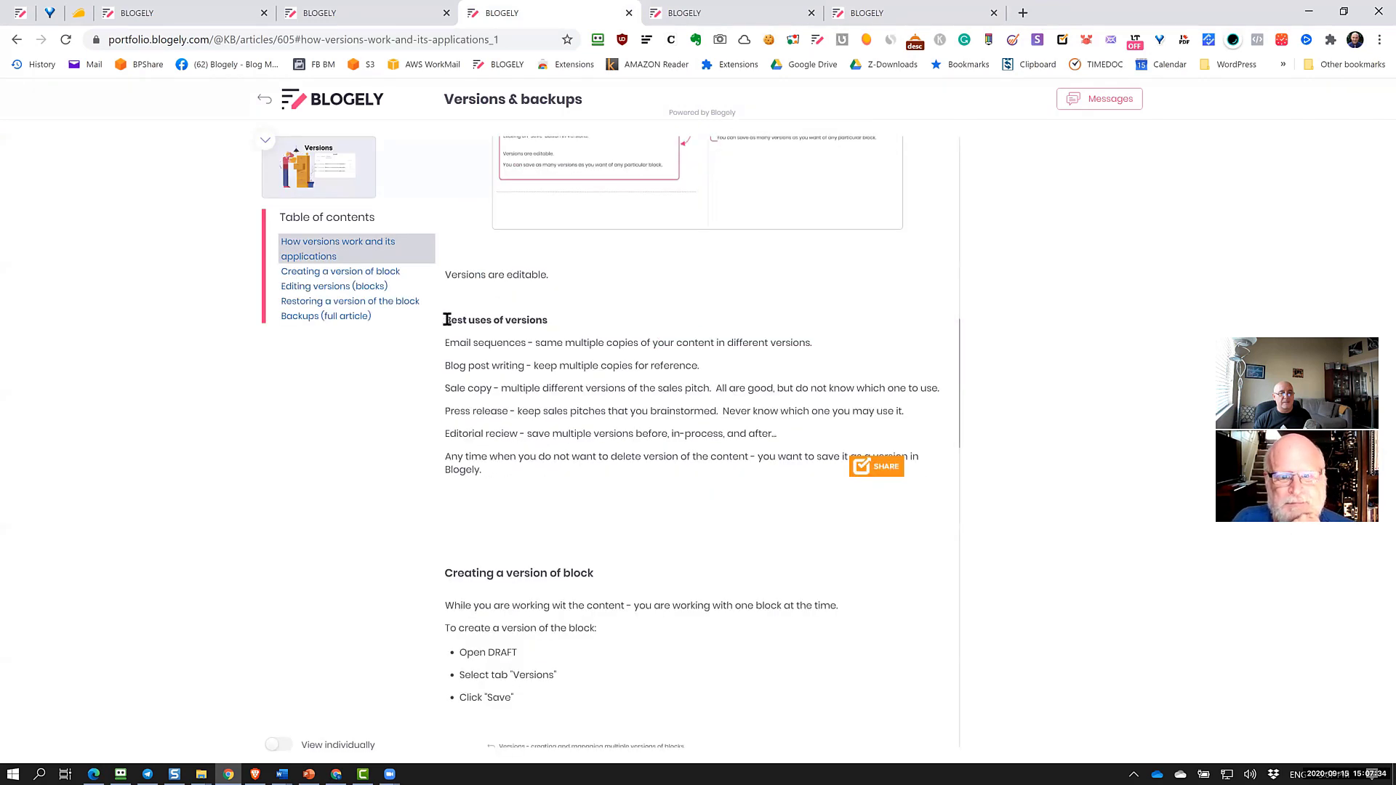
{"action": "left_click_drag", "start_coordinate": [480, 342], "coordinate": [632, 500]}
{"action": "key", "text": "ctrl+c"}
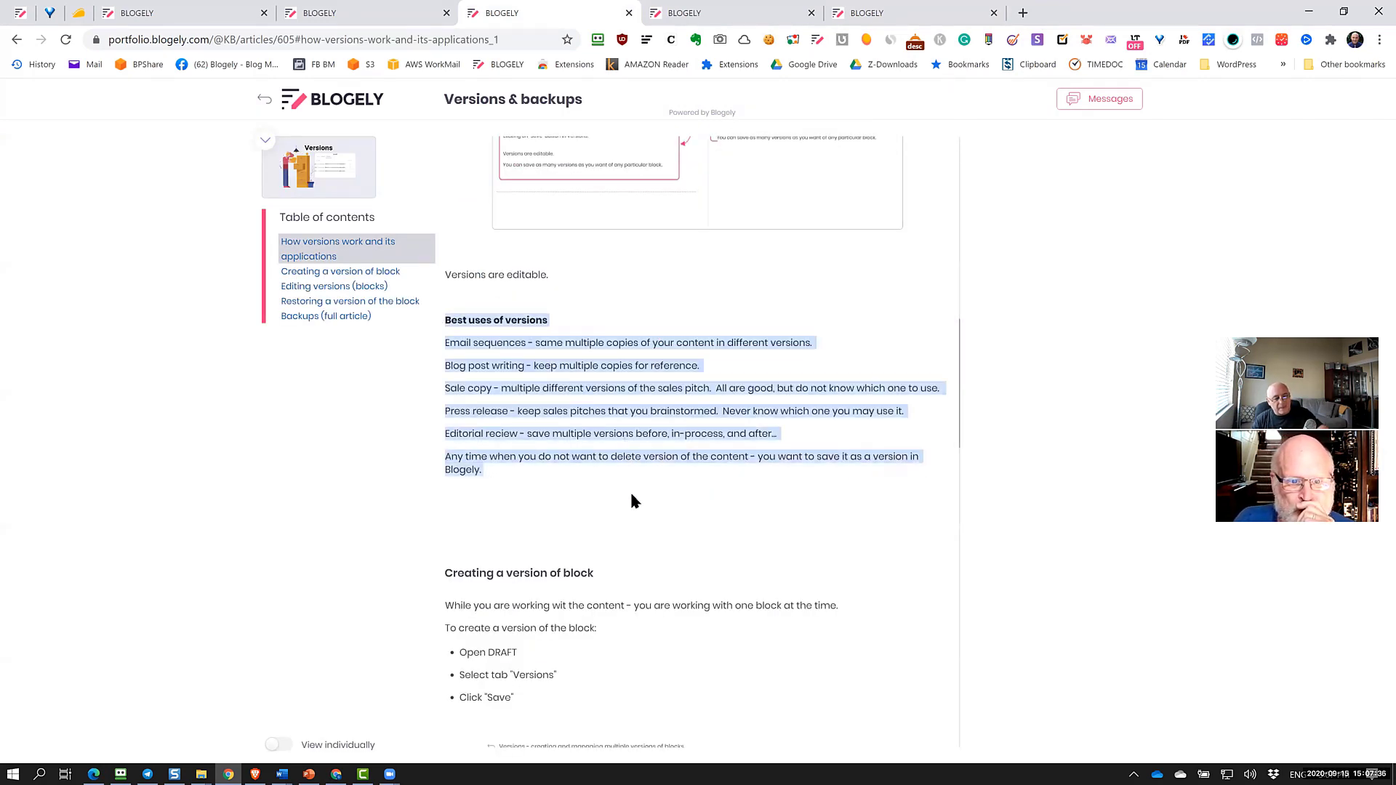
{"action": "left_click", "coordinate": [858, 13]}
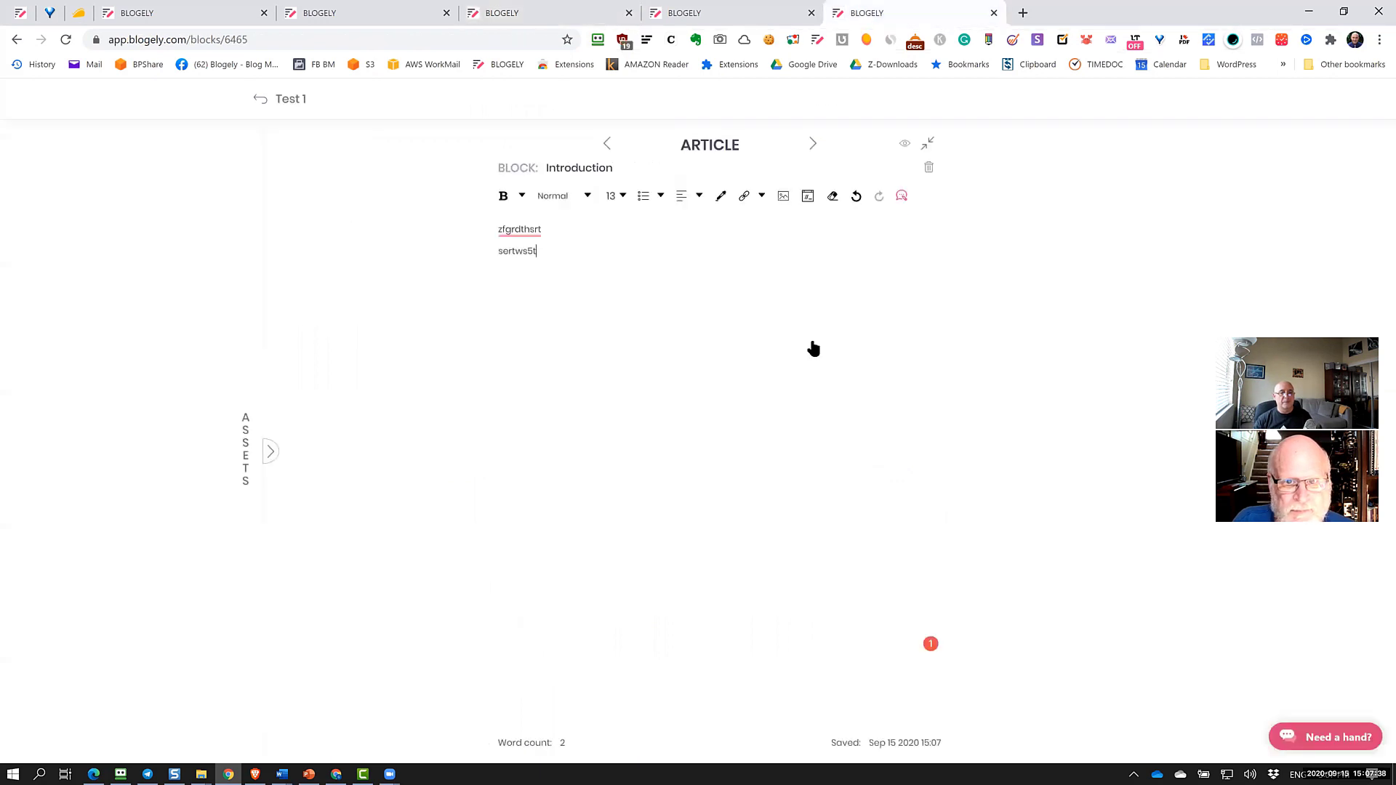
Paste the versions text over both placeholder lines and add an empty paragraph after 'Blogely.'
{"action": "left_click_drag", "start_coordinate": [577, 259], "coordinate": [429, 224]}
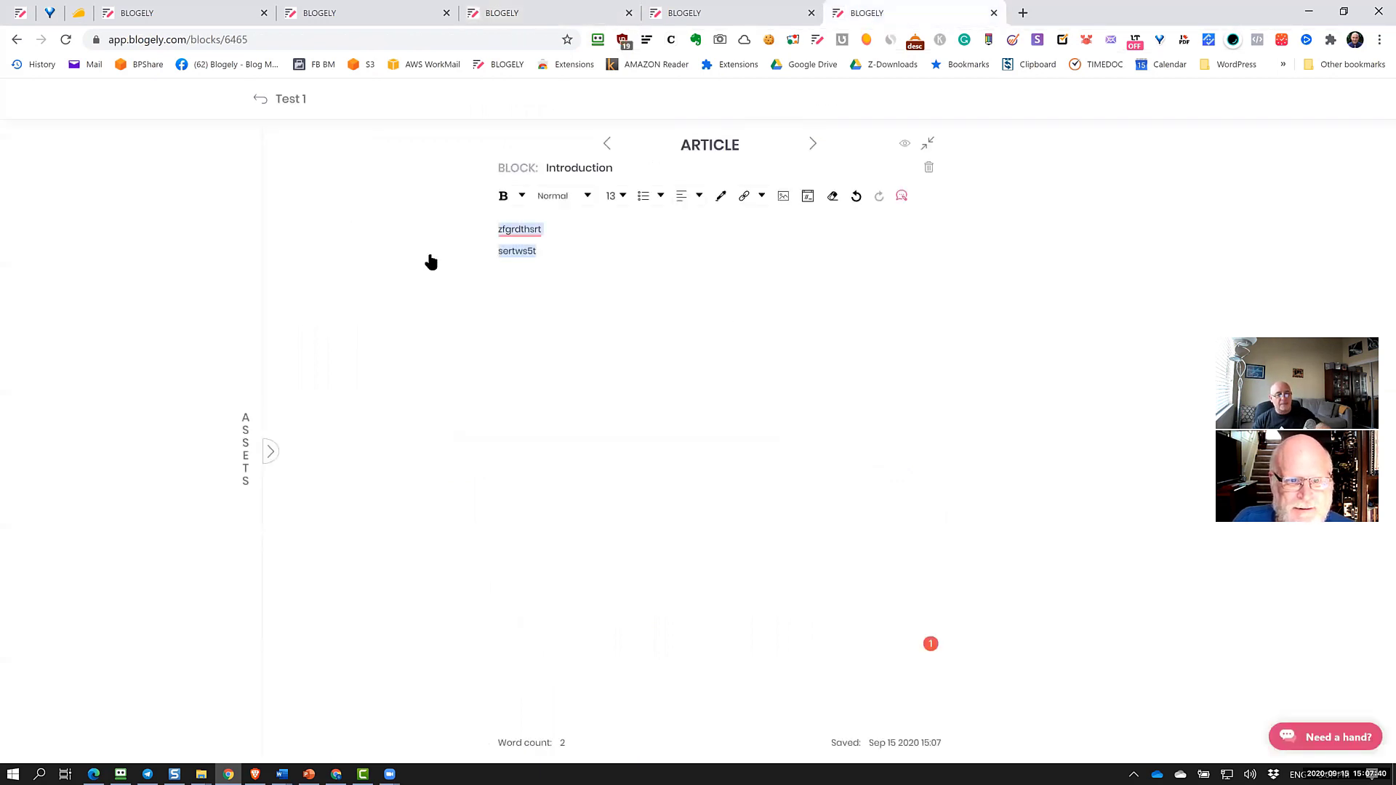
{"action": "key", "text": "ctrl+v"}
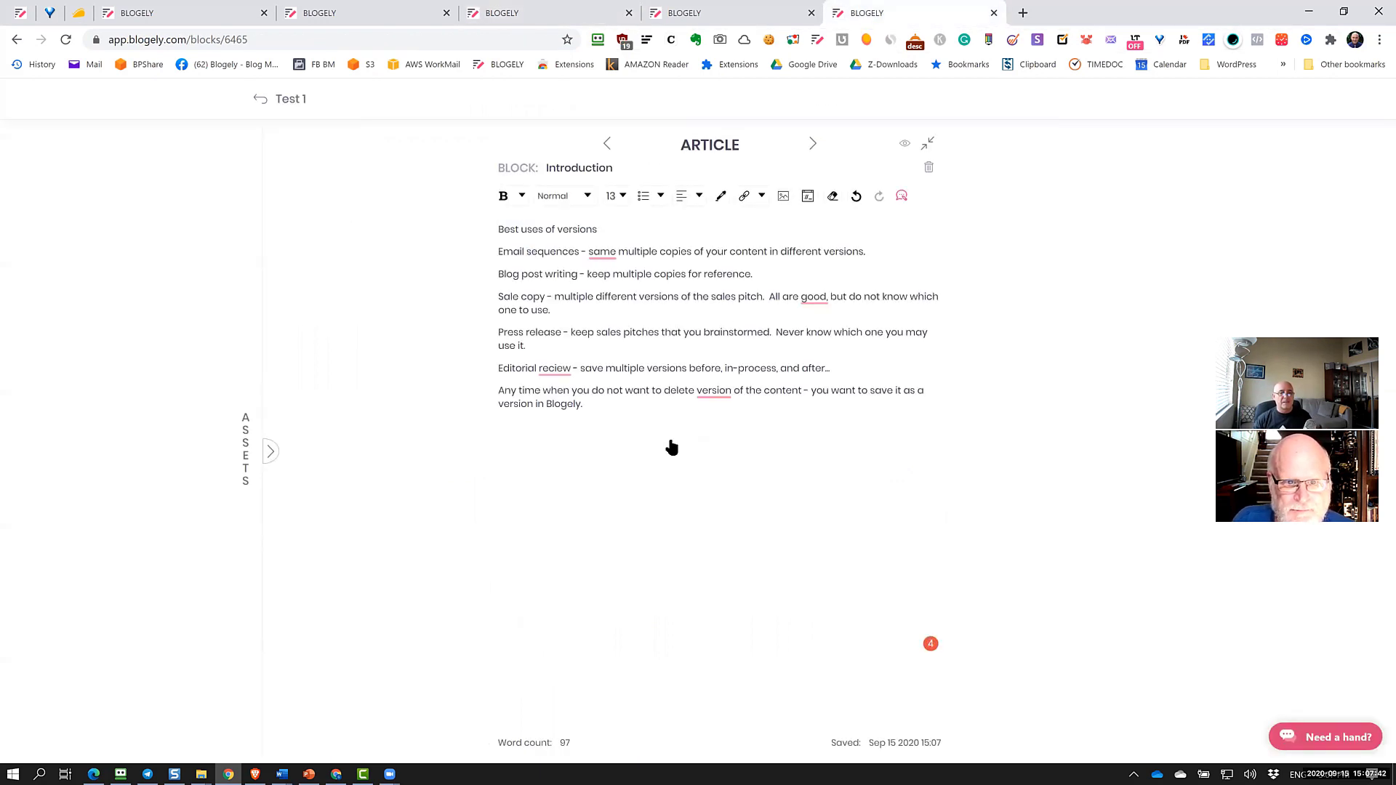
{"action": "left_click", "coordinate": [605, 408]}
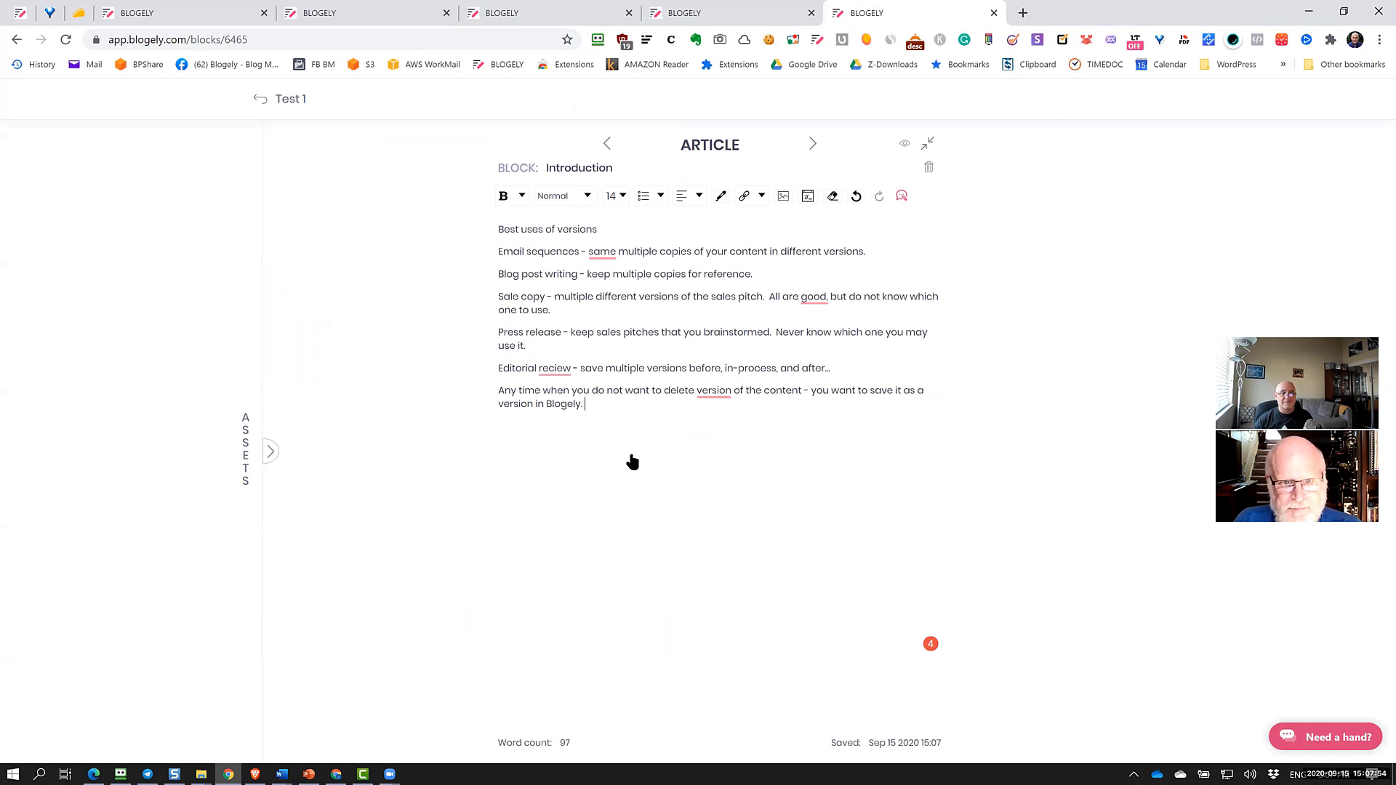
{"action": "key", "text": "Return"}
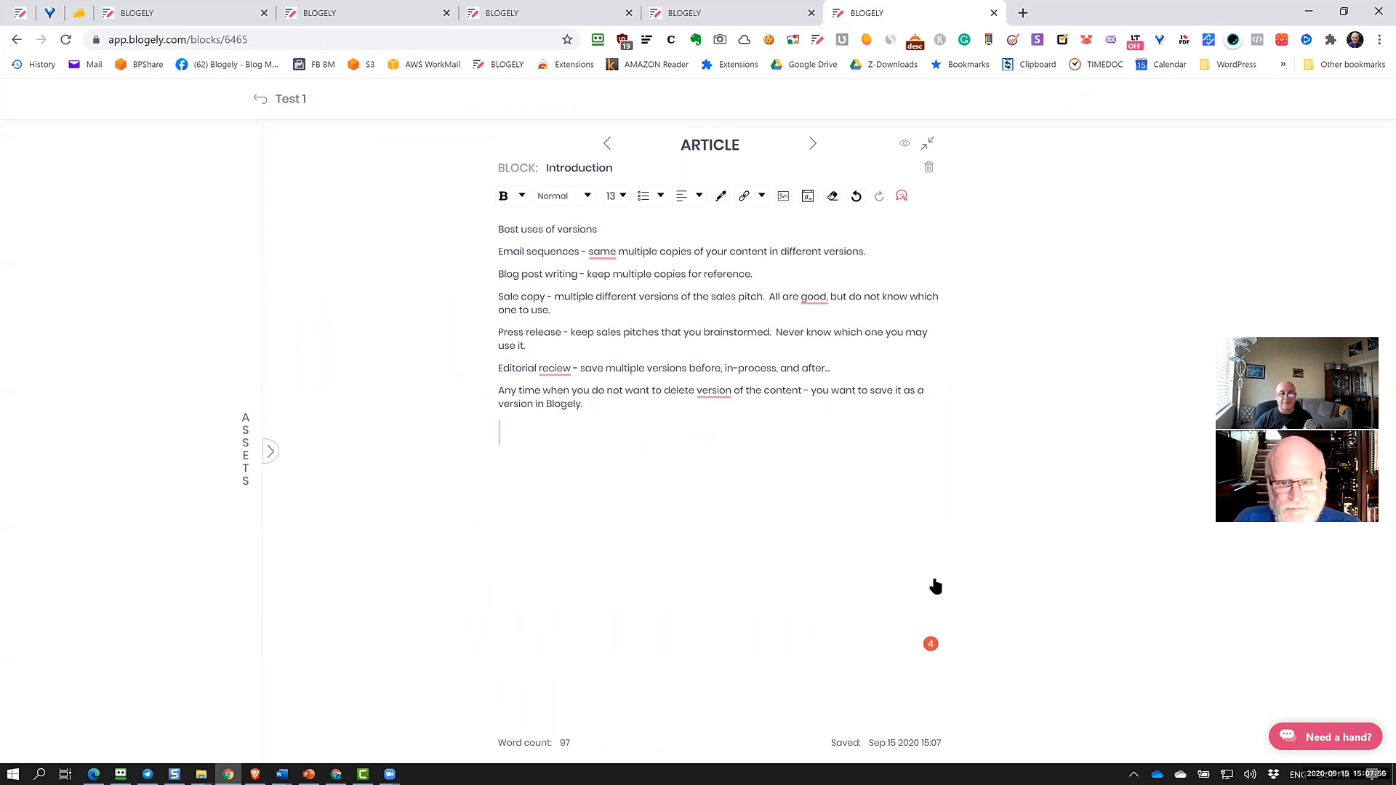
In Grammarly, drop the comma after 'good', fix 'reciew' to 'review', and use 'a version'
{"action": "mouse_move", "coordinate": [930, 644]}
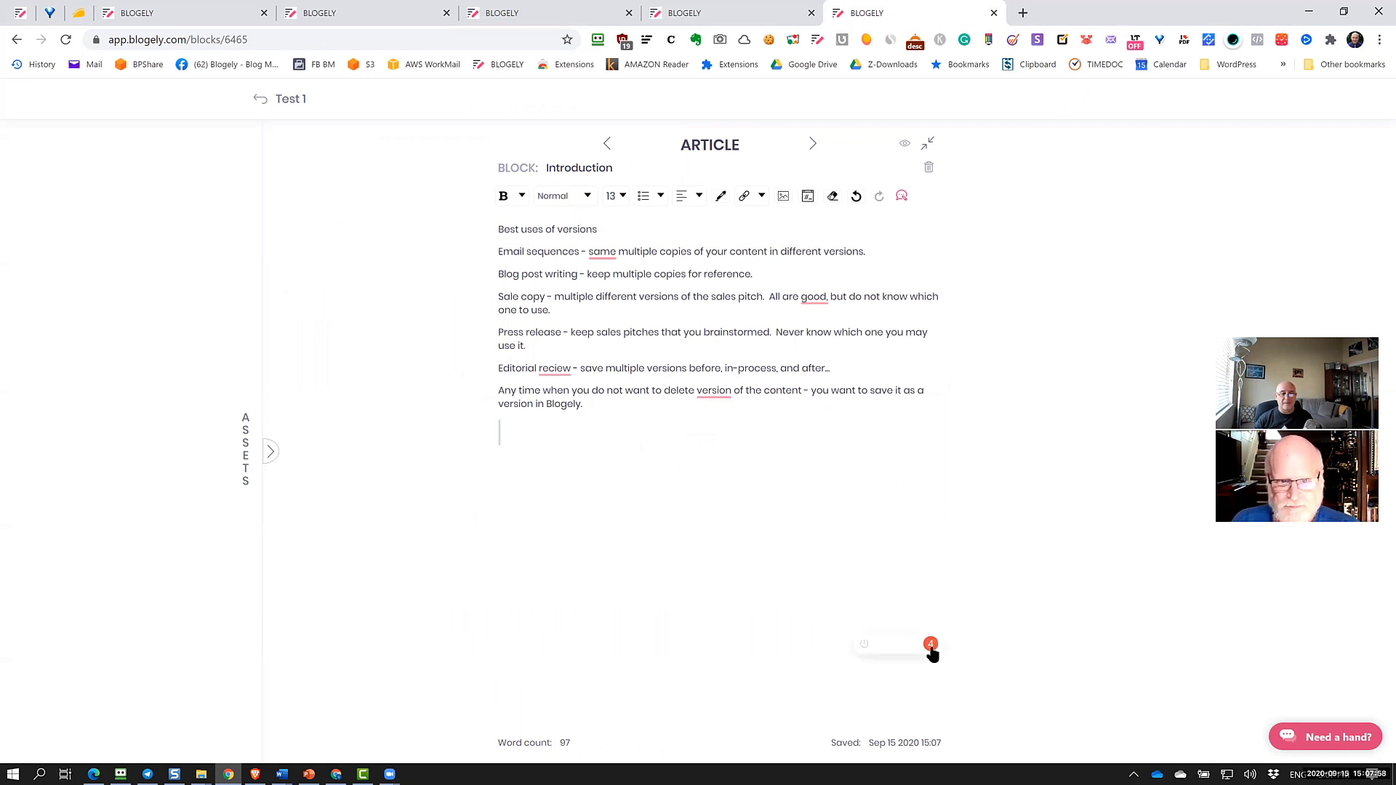
{"action": "left_click", "coordinate": [931, 644]}
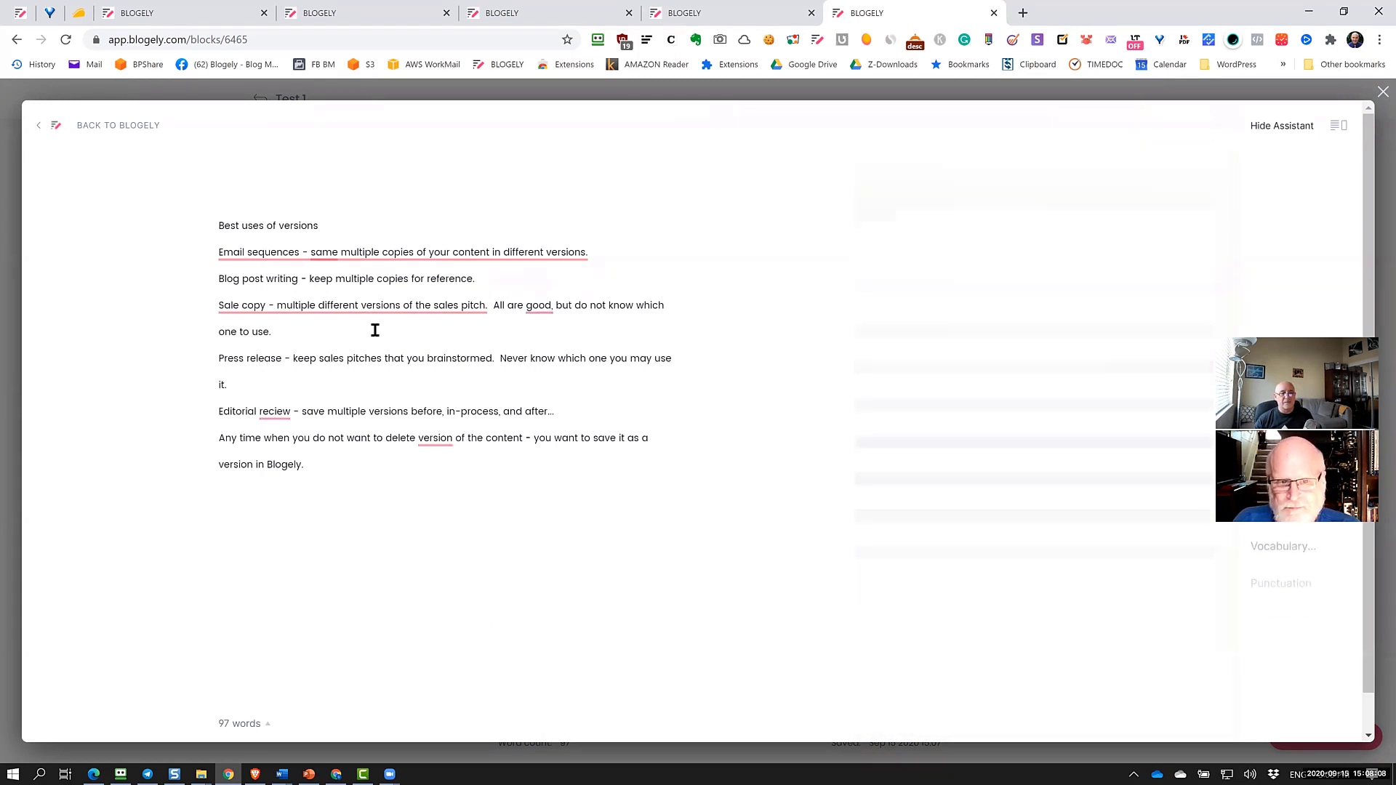
{"action": "left_click", "coordinate": [540, 305]}
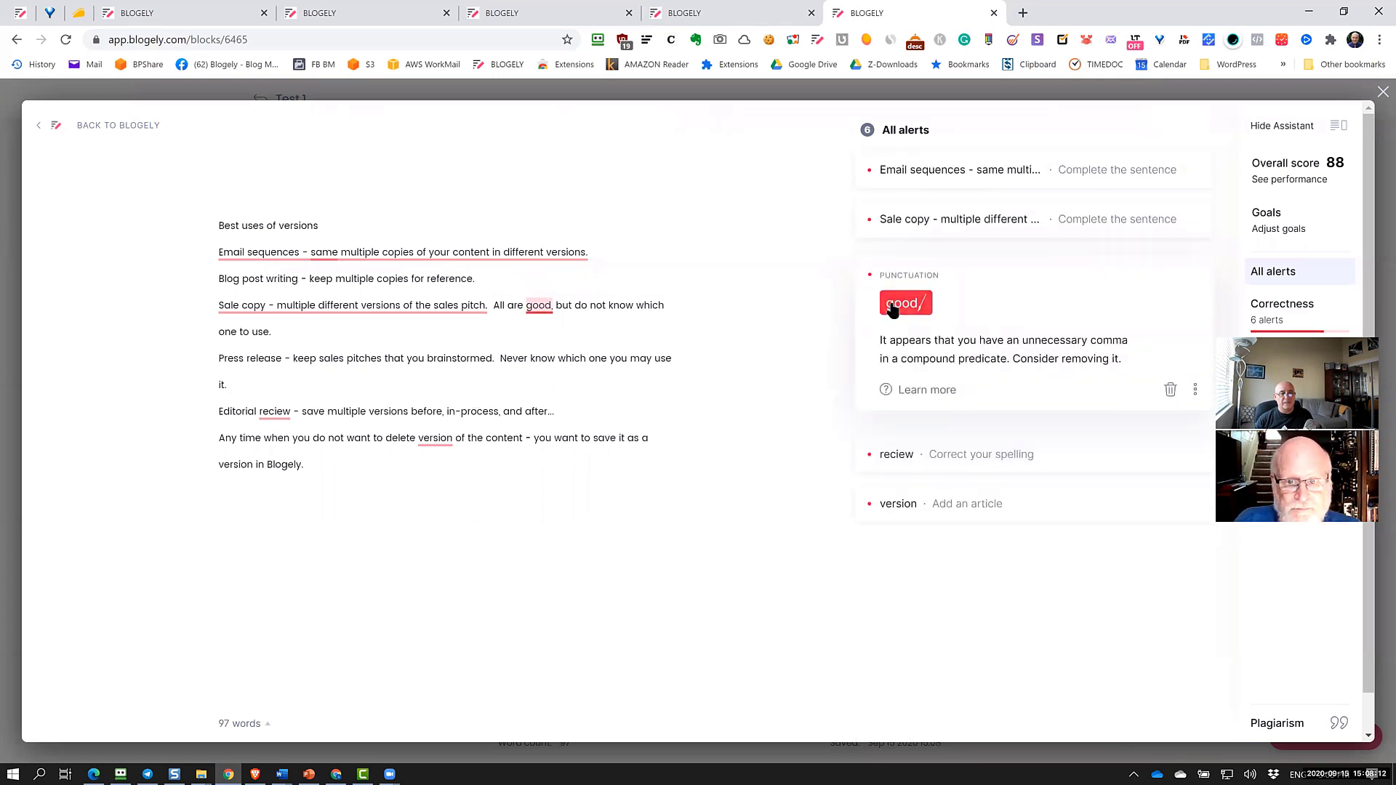
{"action": "left_click", "coordinate": [905, 302]}
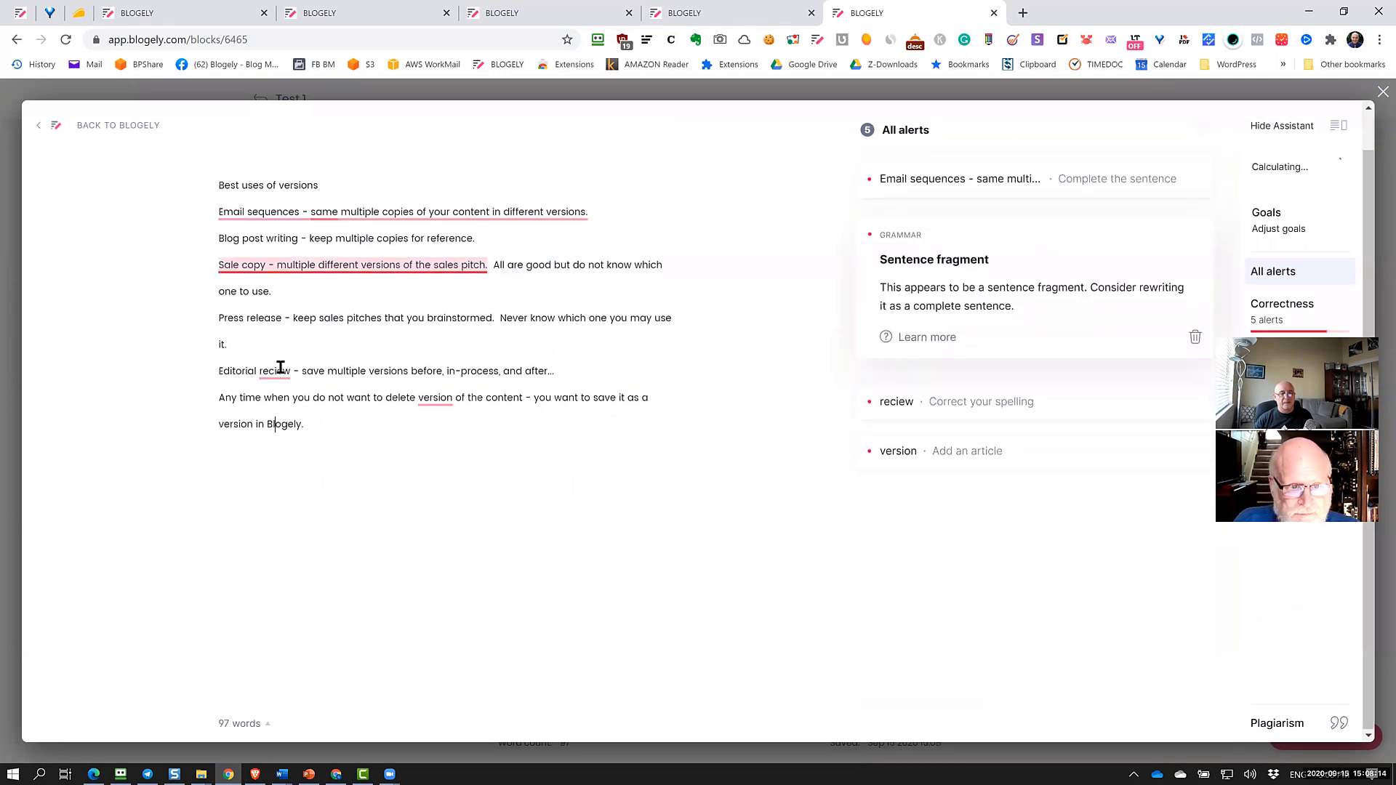
{"action": "left_click", "coordinate": [277, 371]}
{"action": "left_click", "coordinate": [960, 367]}
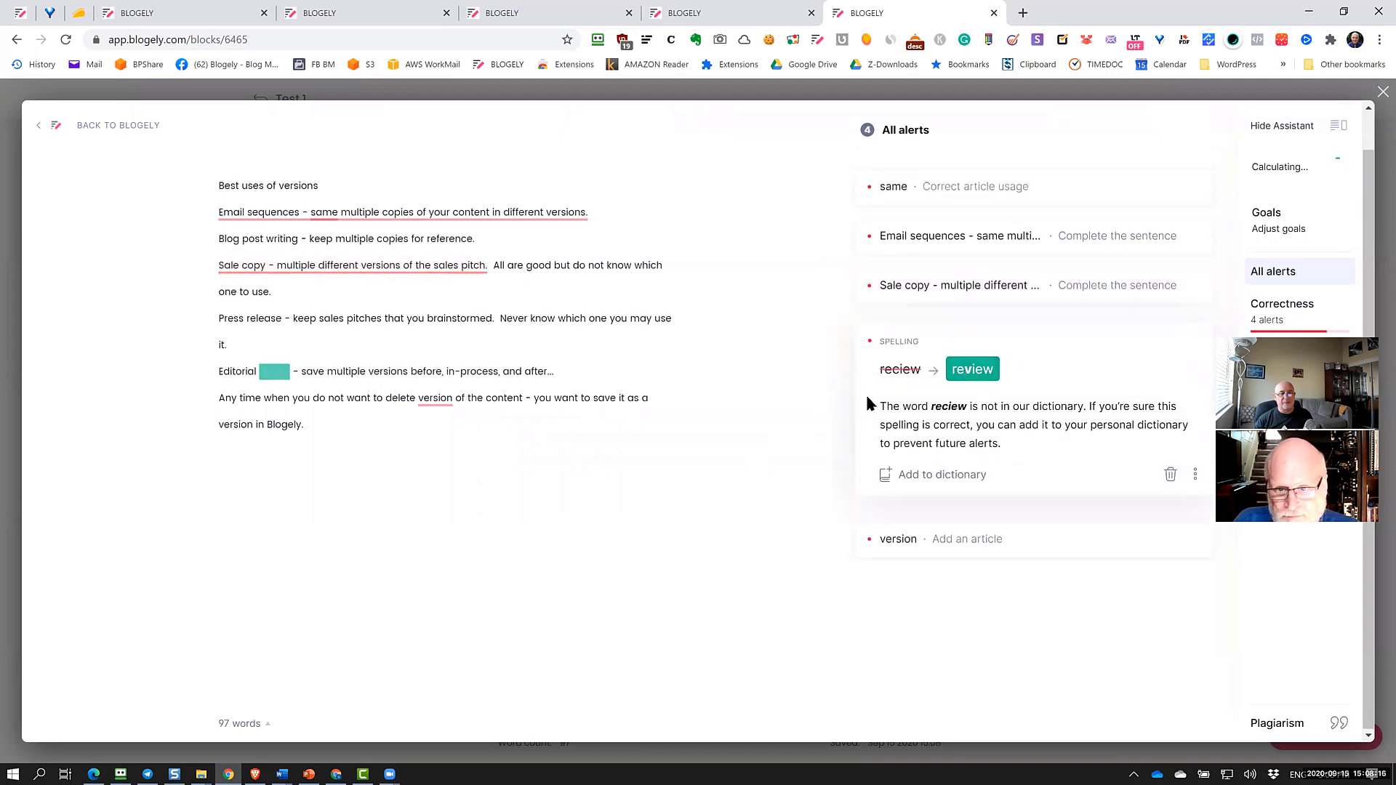
{"action": "left_click", "coordinate": [434, 398]}
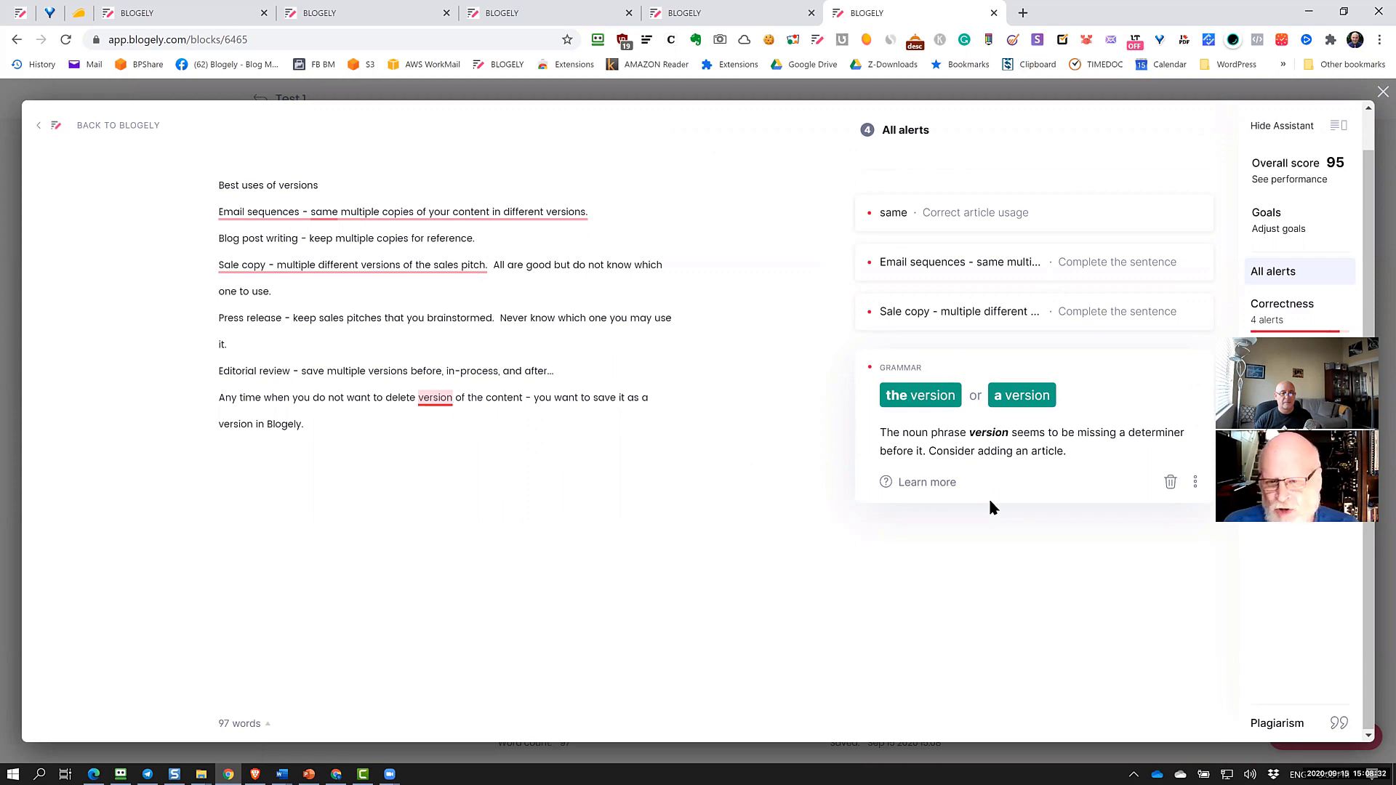
{"action": "left_click", "coordinate": [1022, 394]}
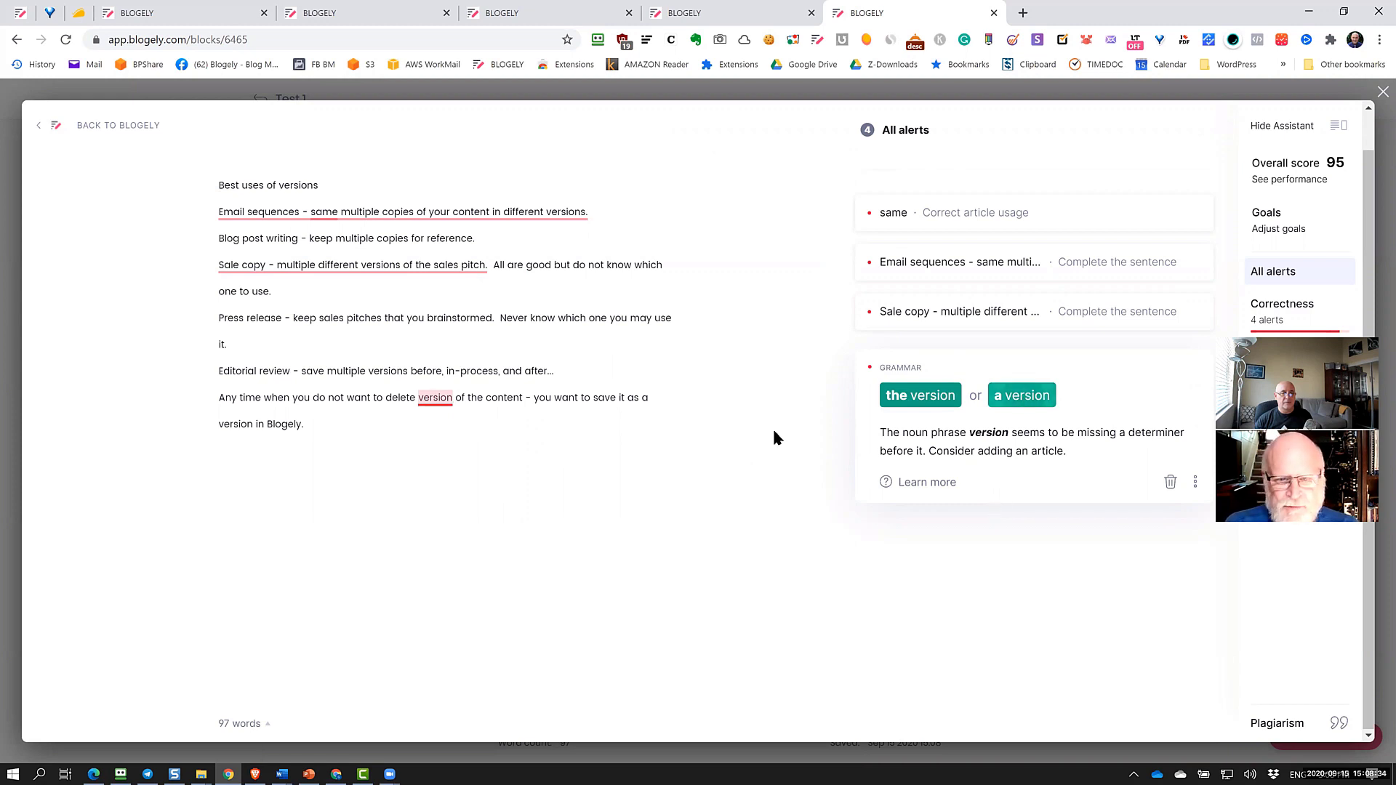
{"action": "left_click", "coordinate": [593, 452]}
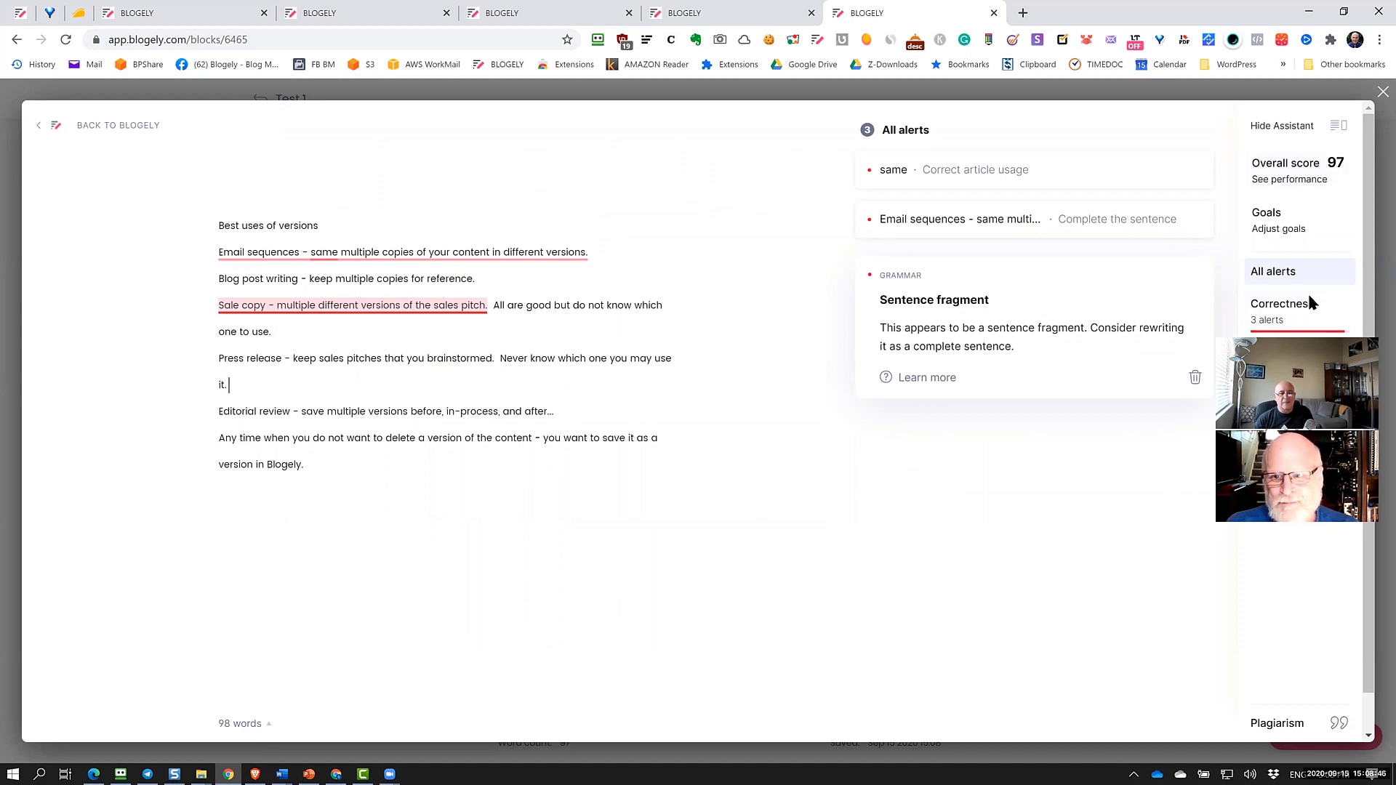
Run a Grammarly plagiarism check (100% original) and return to Blogely with the 98-word text
{"action": "left_click", "coordinate": [1280, 724]}
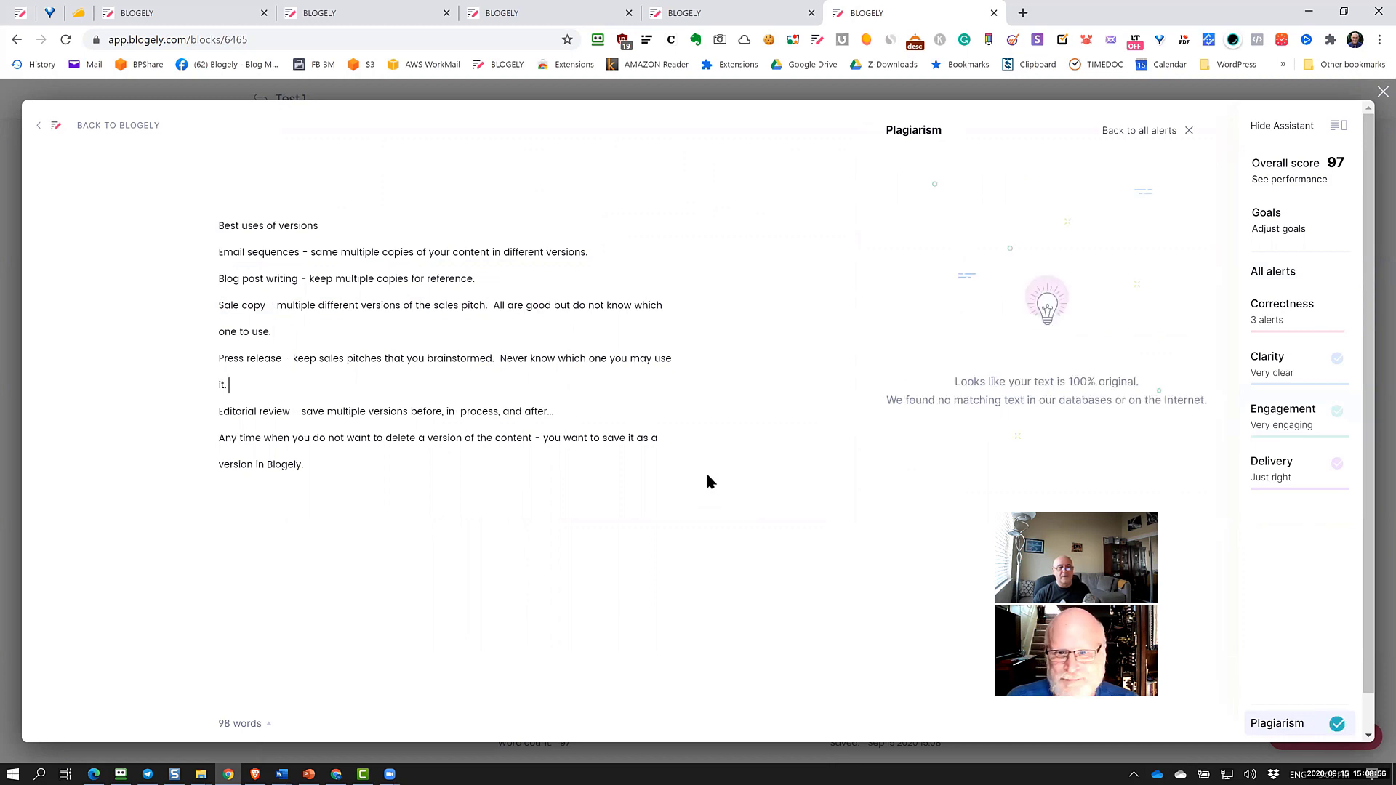
{"action": "left_click", "coordinate": [461, 491]}
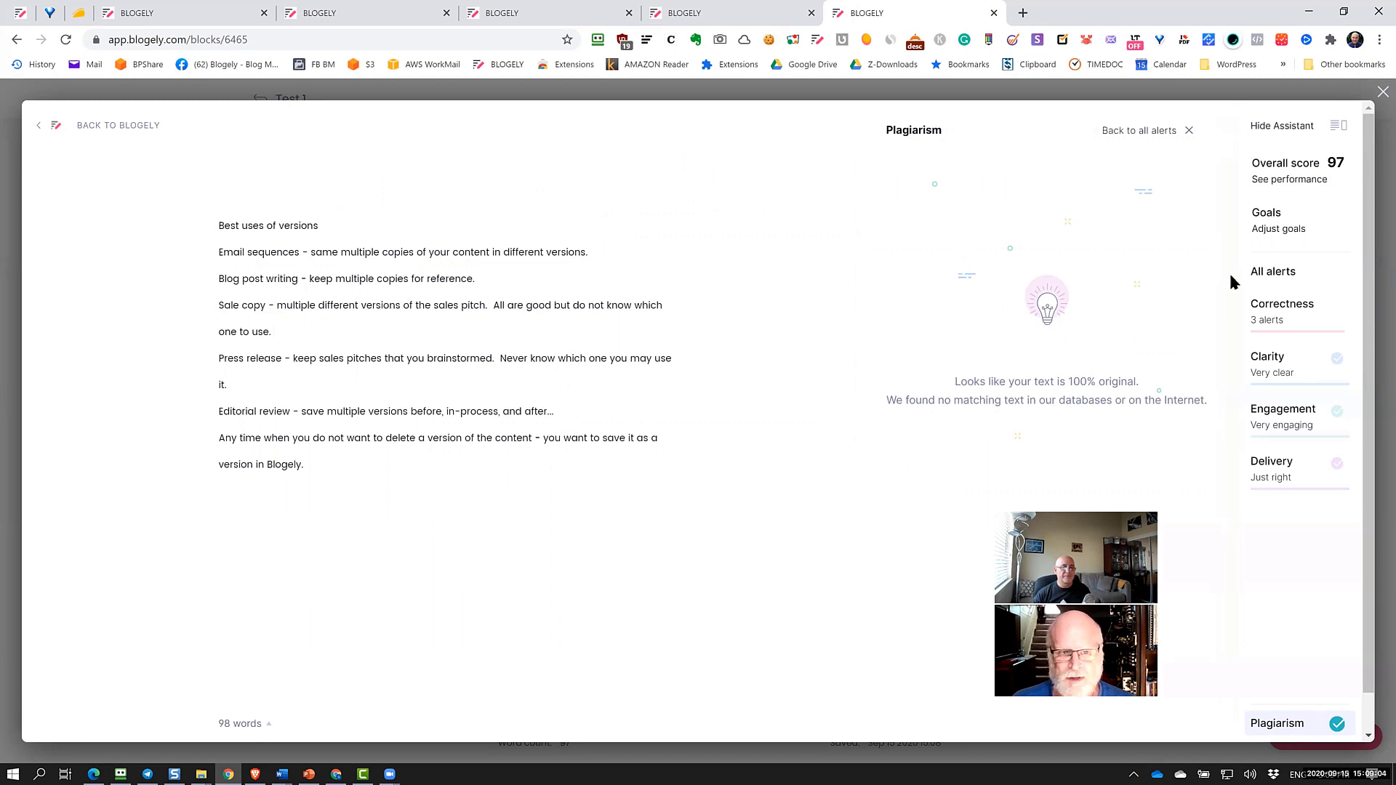
{"action": "left_click", "coordinate": [38, 125]}
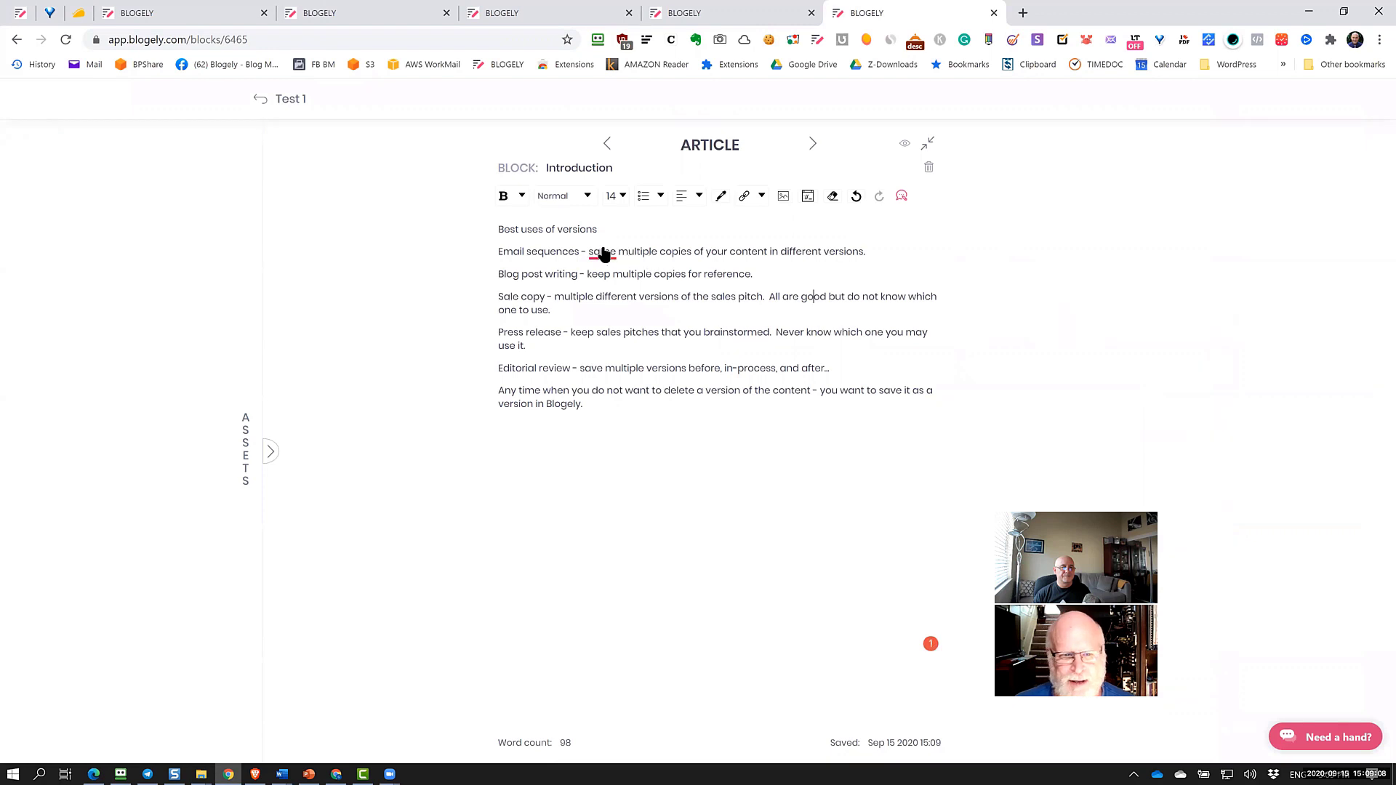
Accept Grammarly's 'the same' correction in the Introduction text
{"action": "left_click", "coordinate": [601, 253]}
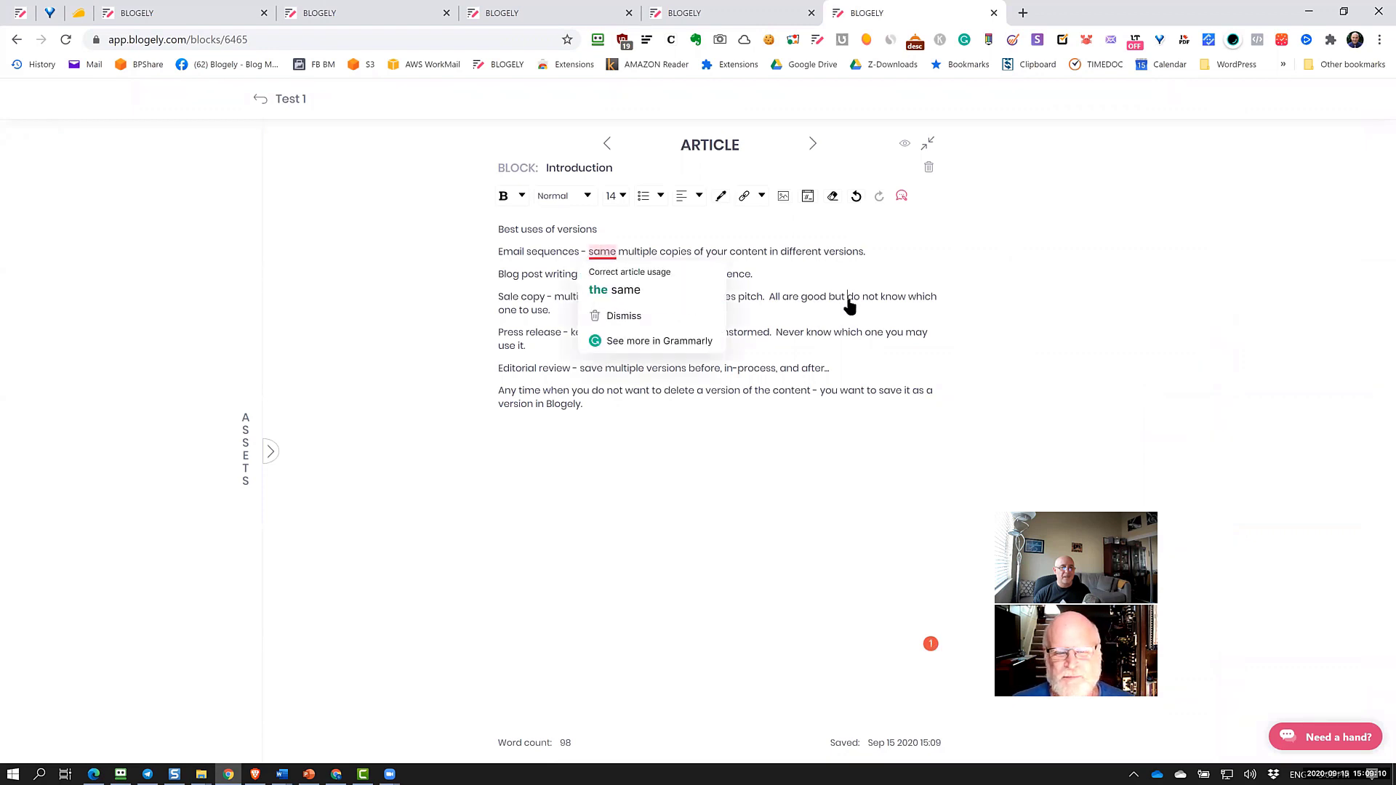
{"action": "mouse_move", "coordinate": [609, 260]}
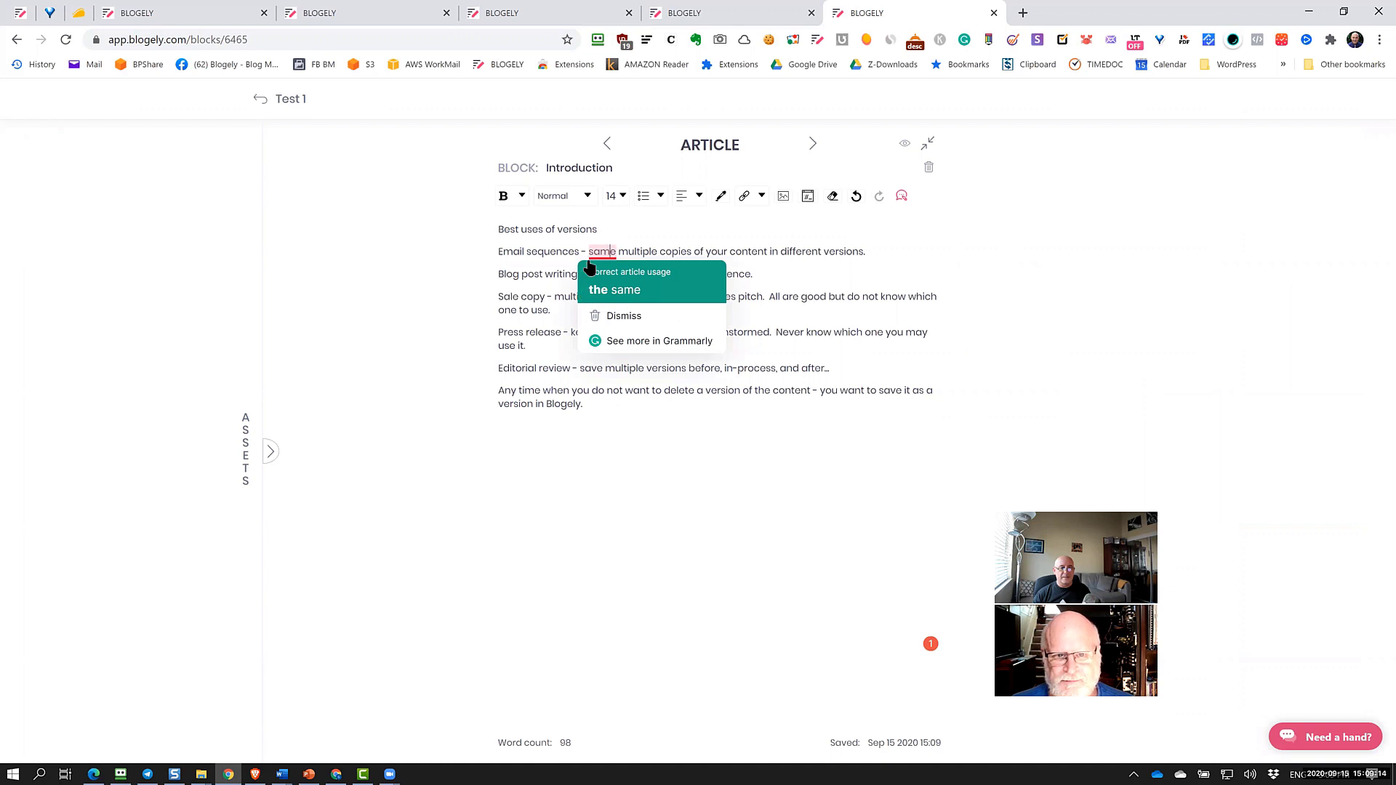
{"action": "left_click", "coordinate": [604, 289]}
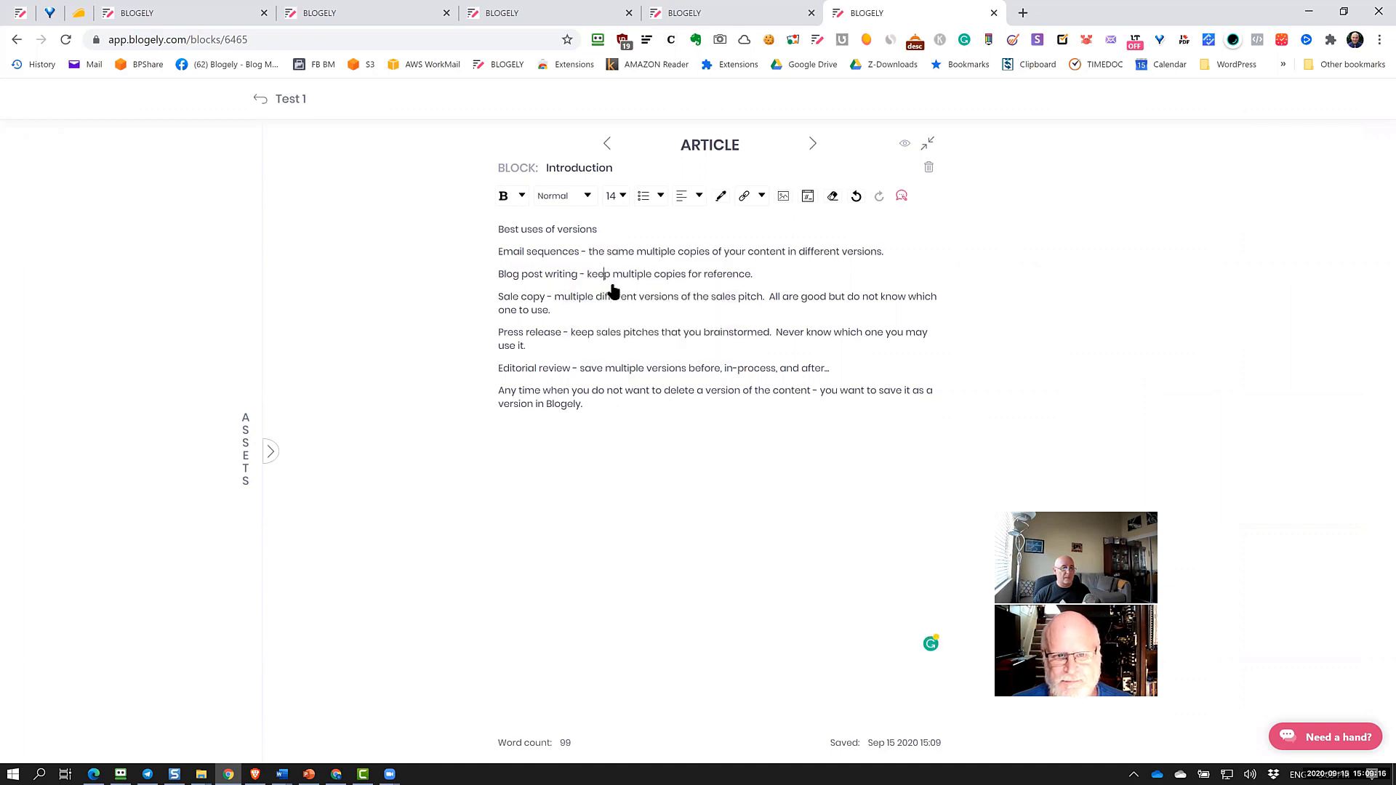
{"action": "left_click", "coordinate": [793, 428]}
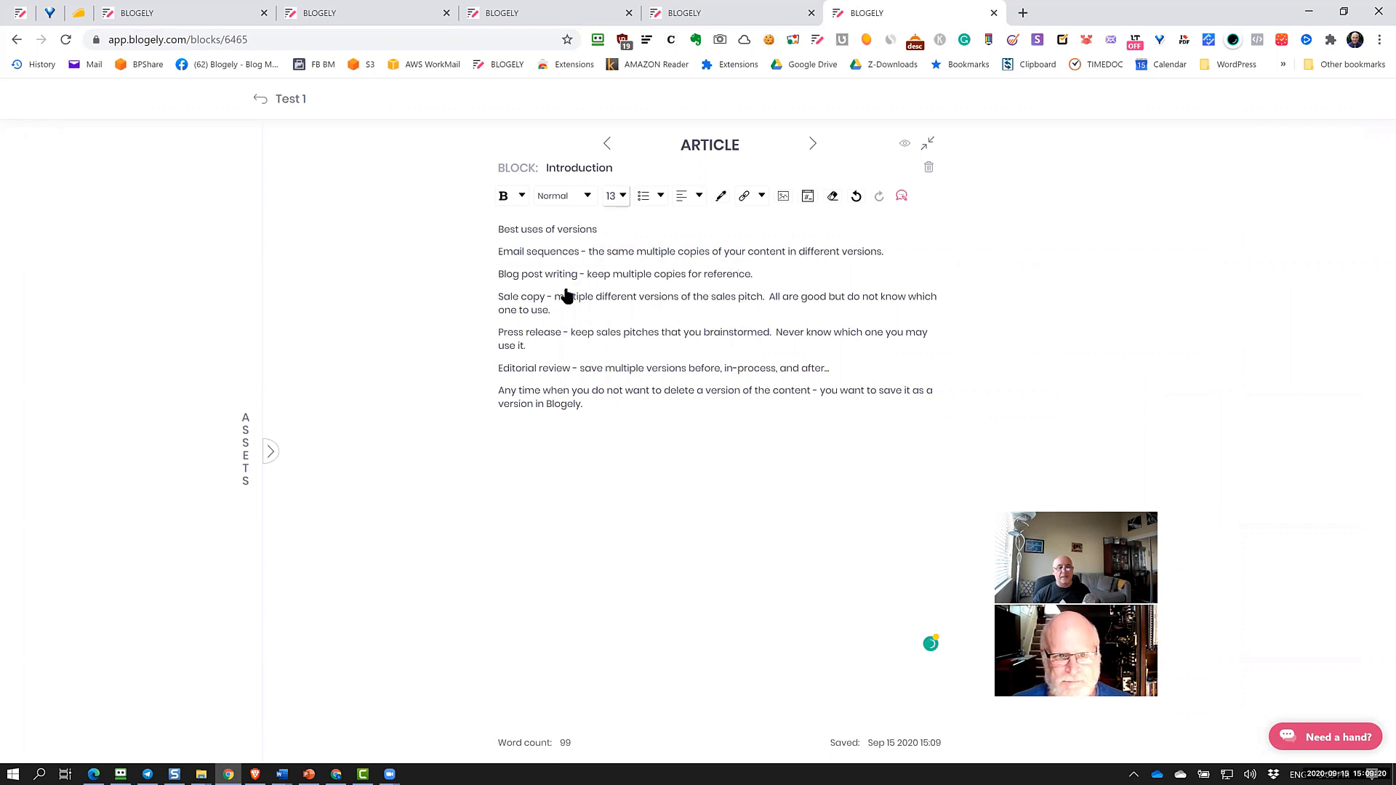
Turn the Sale copy paragraph into a blockquote
{"action": "left_click", "coordinate": [564, 311]}
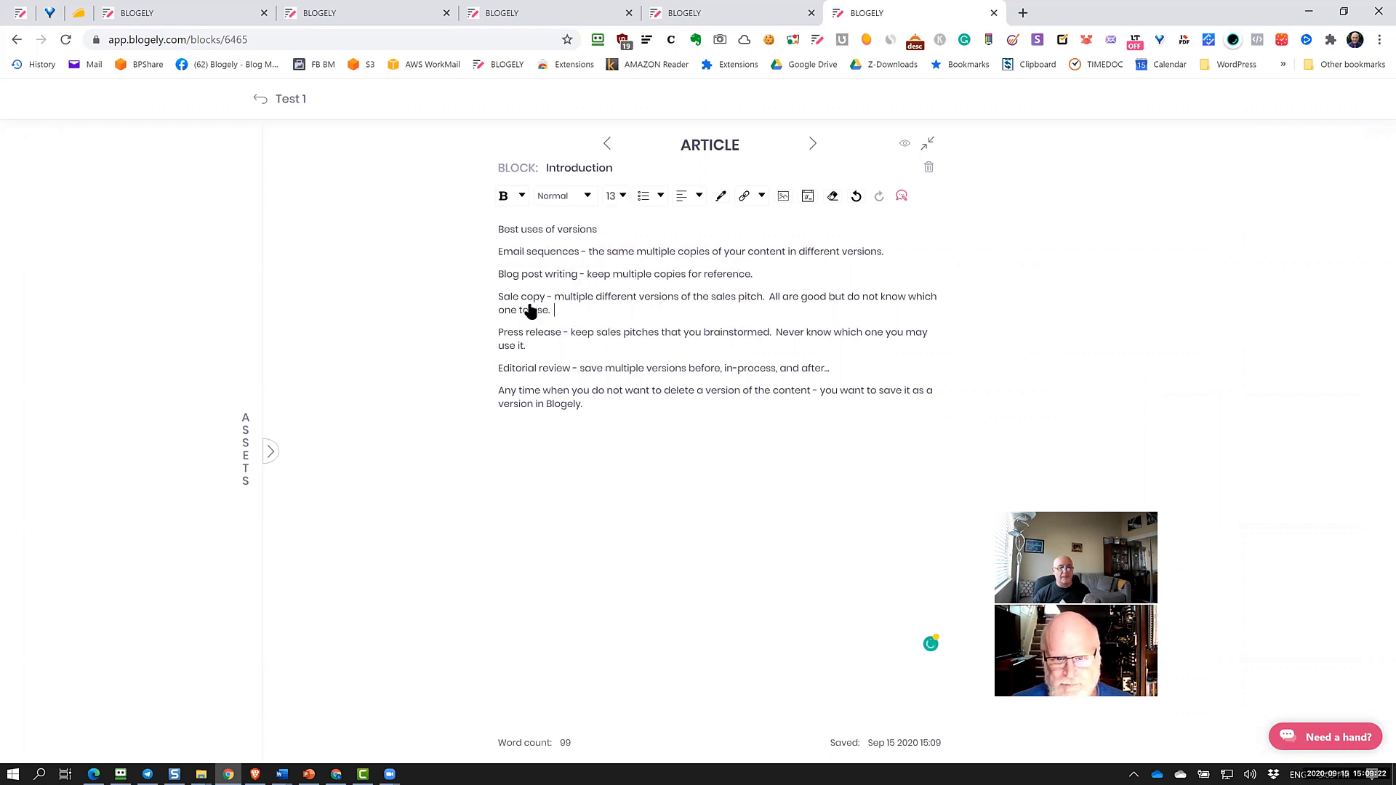
{"action": "triple_click", "coordinate": [531, 311]}
{"action": "left_click", "coordinate": [564, 196]}
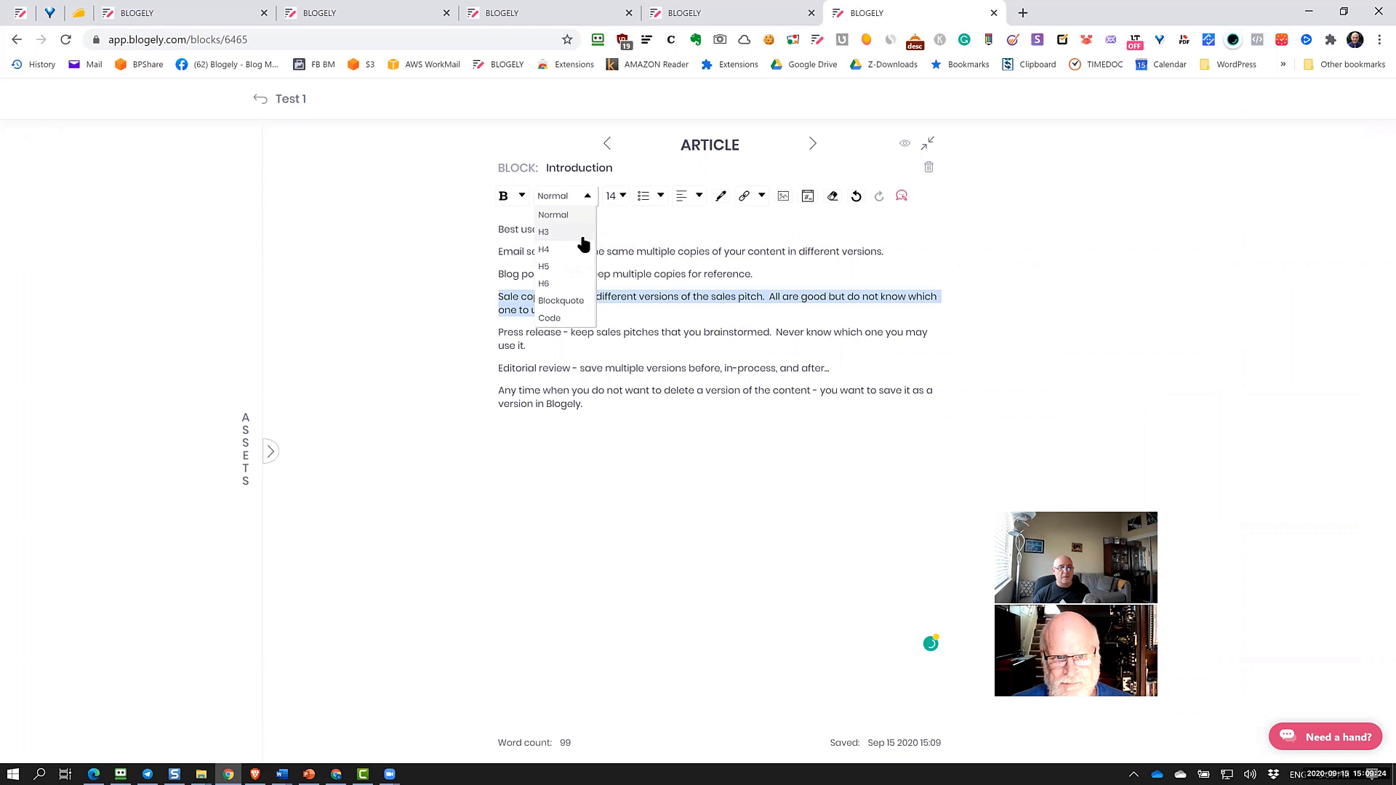
{"action": "left_click", "coordinate": [563, 300]}
{"action": "left_click", "coordinate": [625, 451]}
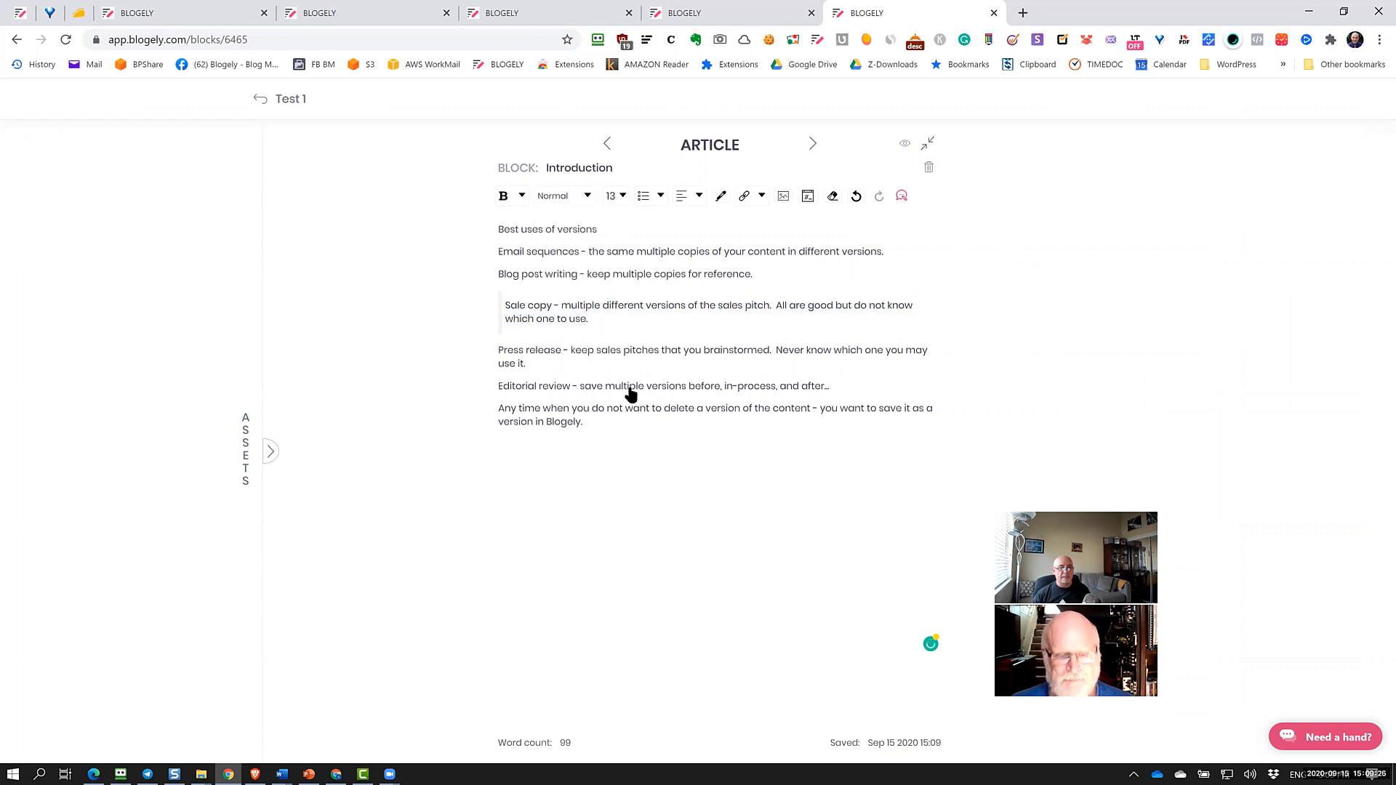
Give the Press release paragraph a yellow highlight
{"action": "triple_click", "coordinate": [592, 389]}
{"action": "left_click", "coordinate": [722, 198]}
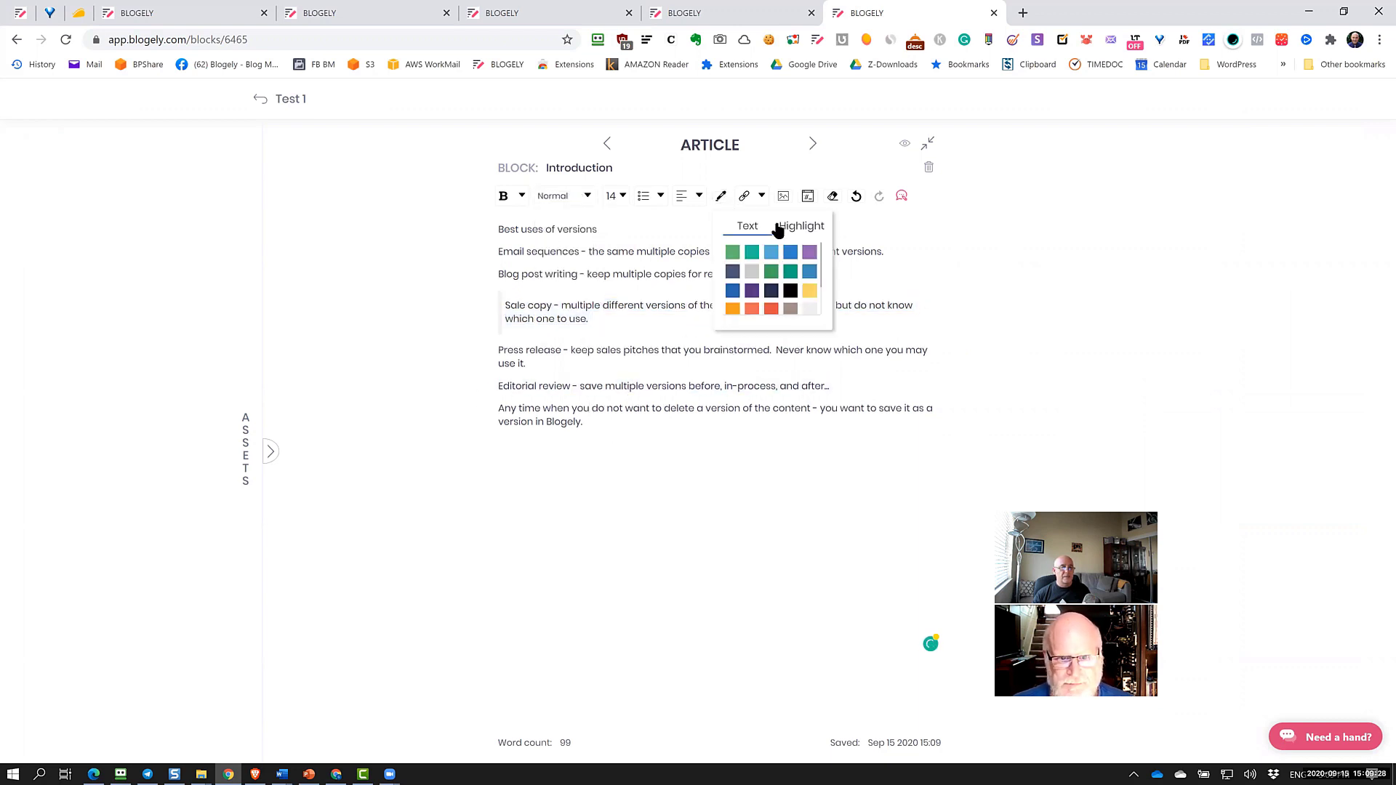
{"action": "left_click", "coordinate": [809, 289]}
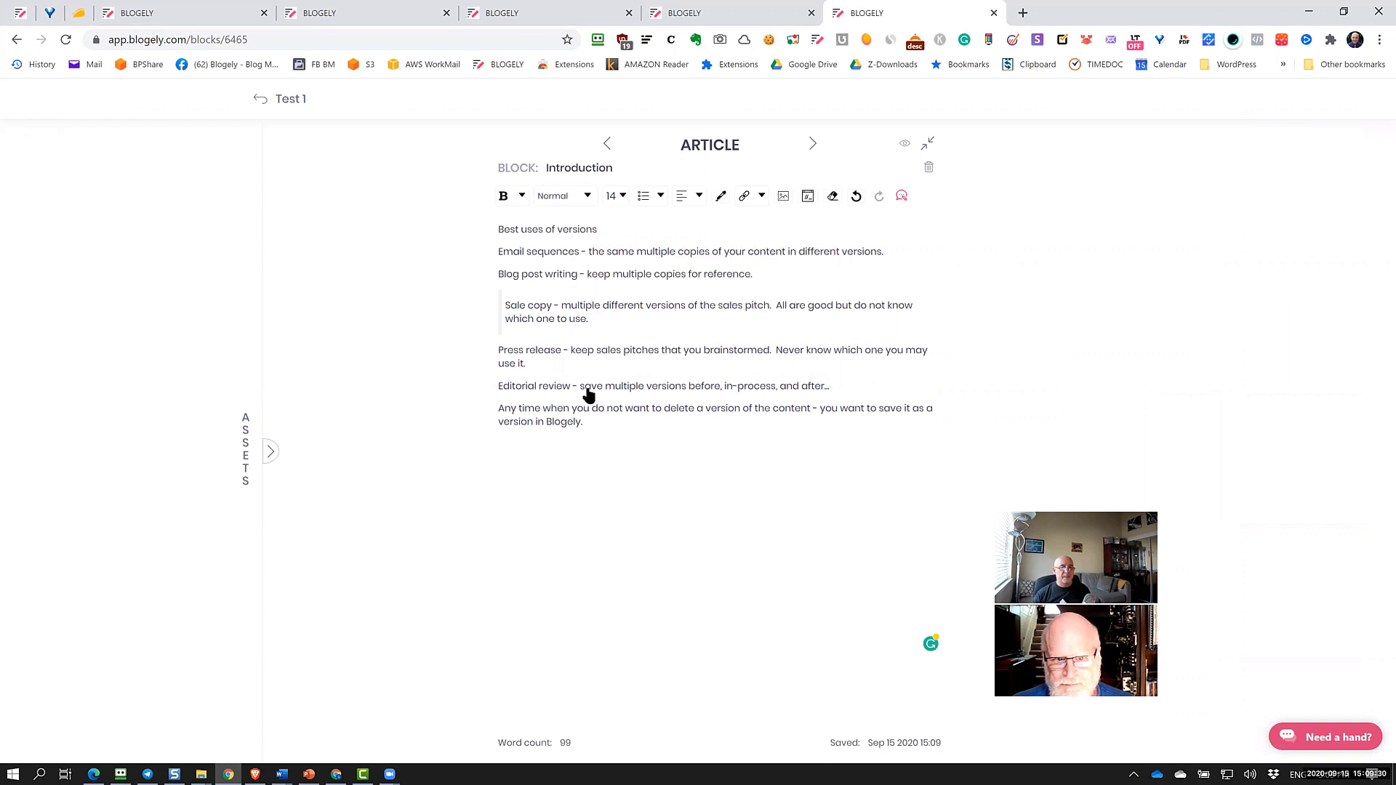
{"action": "triple_click", "coordinate": [485, 356]}
{"action": "left_click", "coordinate": [761, 197]}
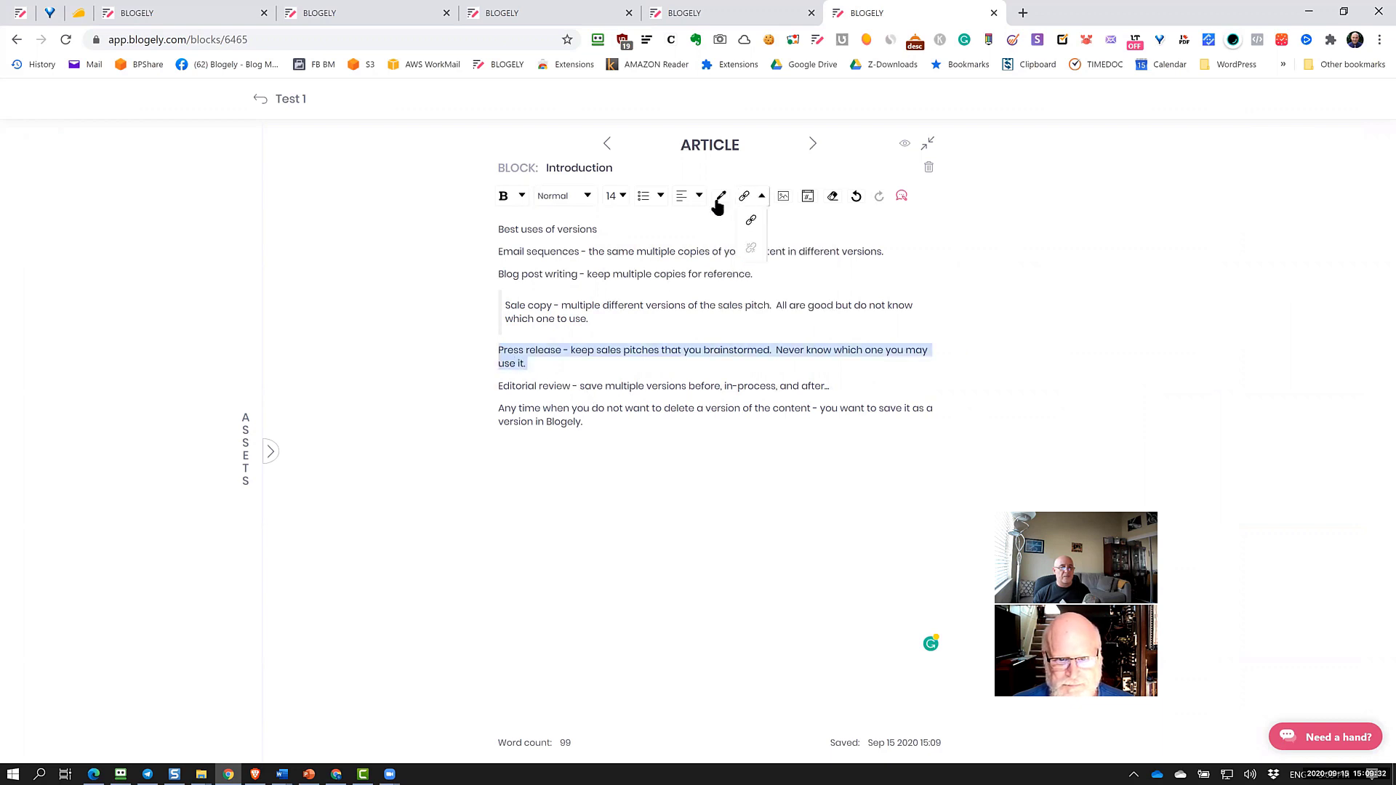
{"action": "left_click", "coordinate": [721, 196]}
{"action": "left_click", "coordinate": [803, 229]}
{"action": "left_click", "coordinate": [811, 291]}
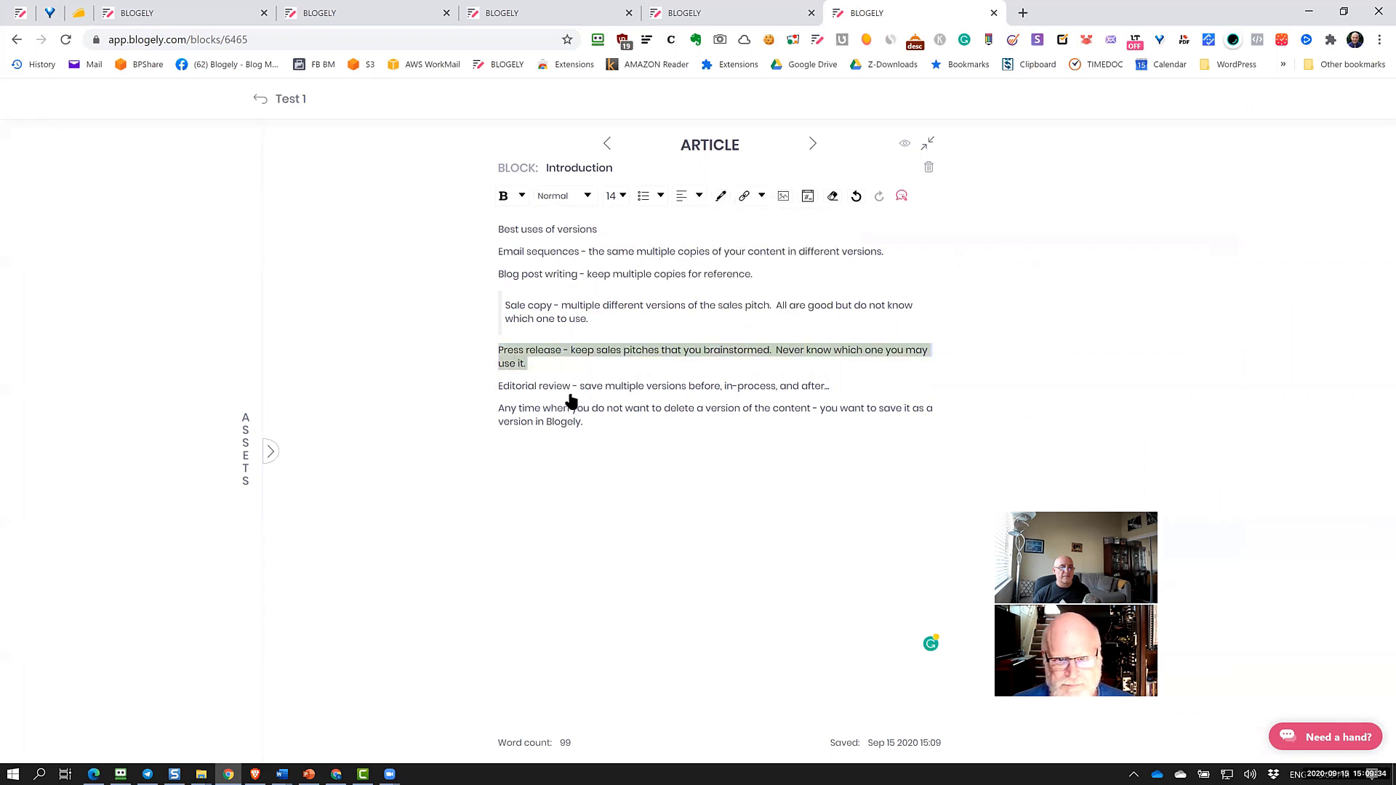
{"action": "left_click", "coordinate": [629, 452]}
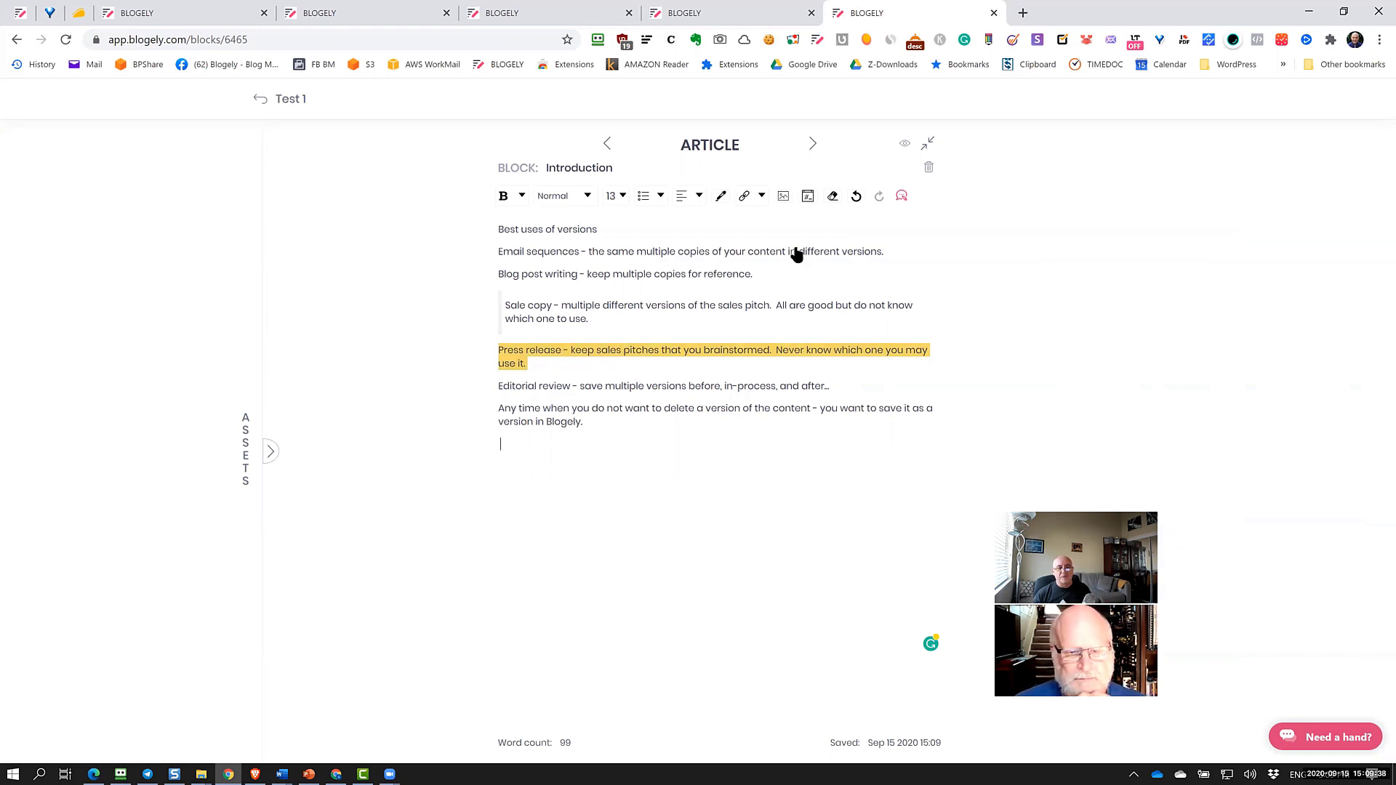
{"action": "left_click", "coordinate": [784, 197]}
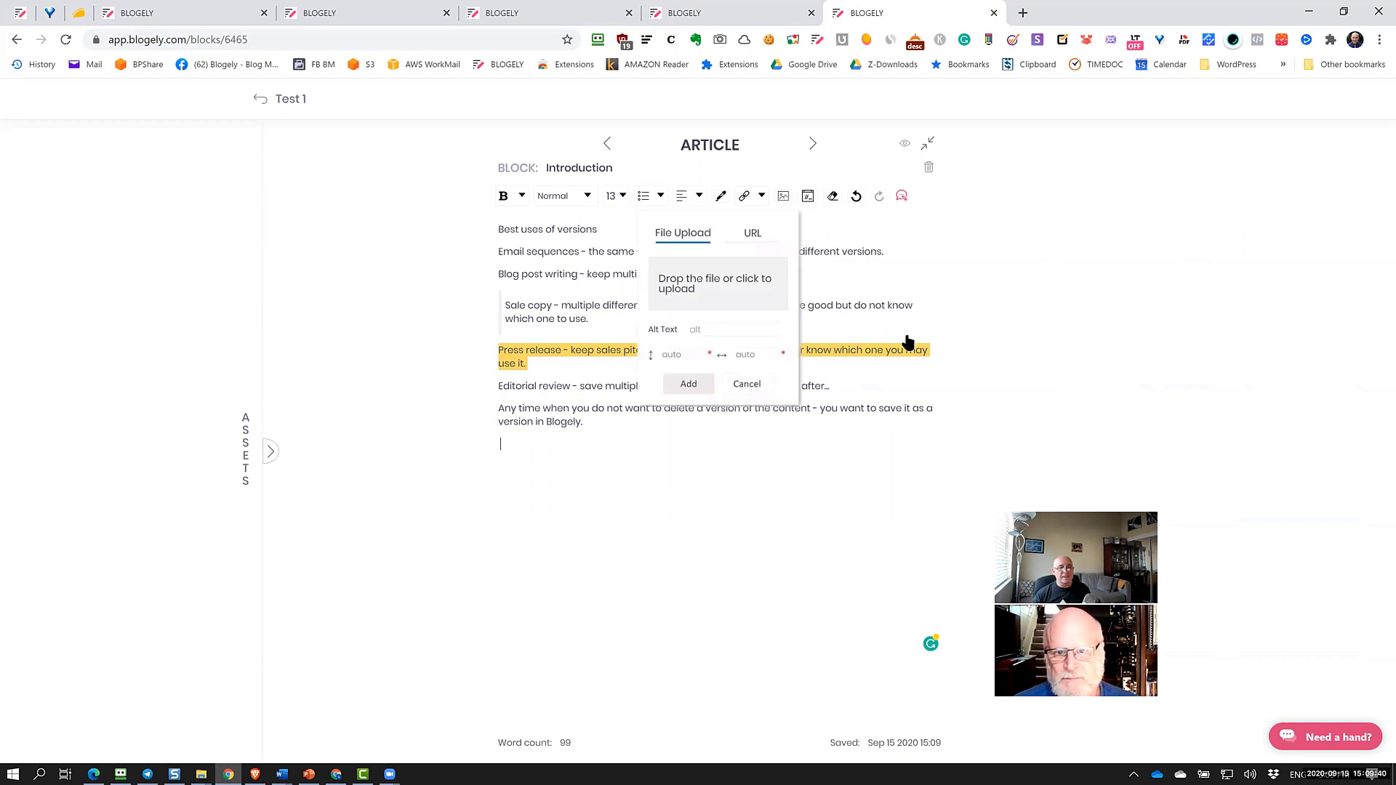
{"action": "left_click", "coordinate": [698, 480]}
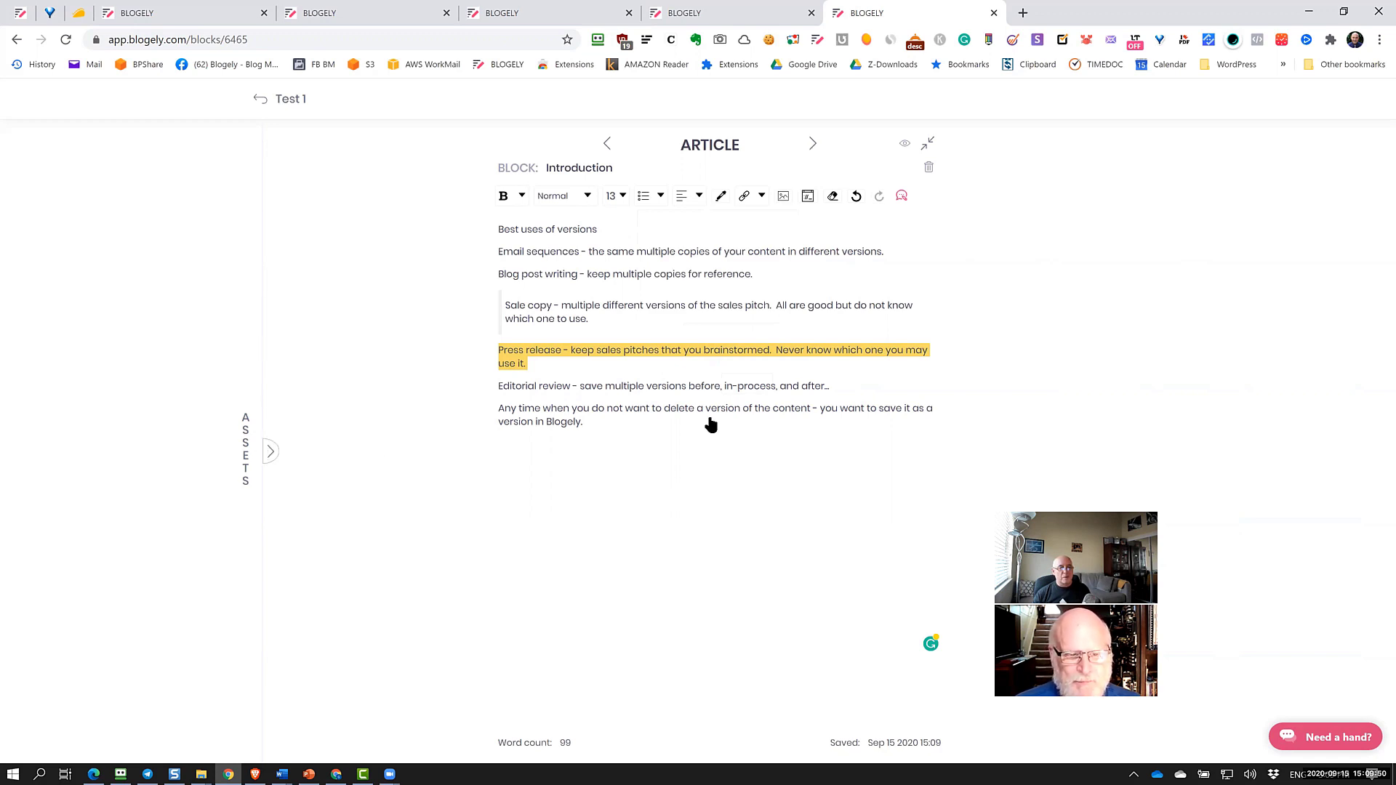
Show all research documents in Assets and open the 'Content marketing for freelancers' note
{"action": "left_click", "coordinate": [194, 165]}
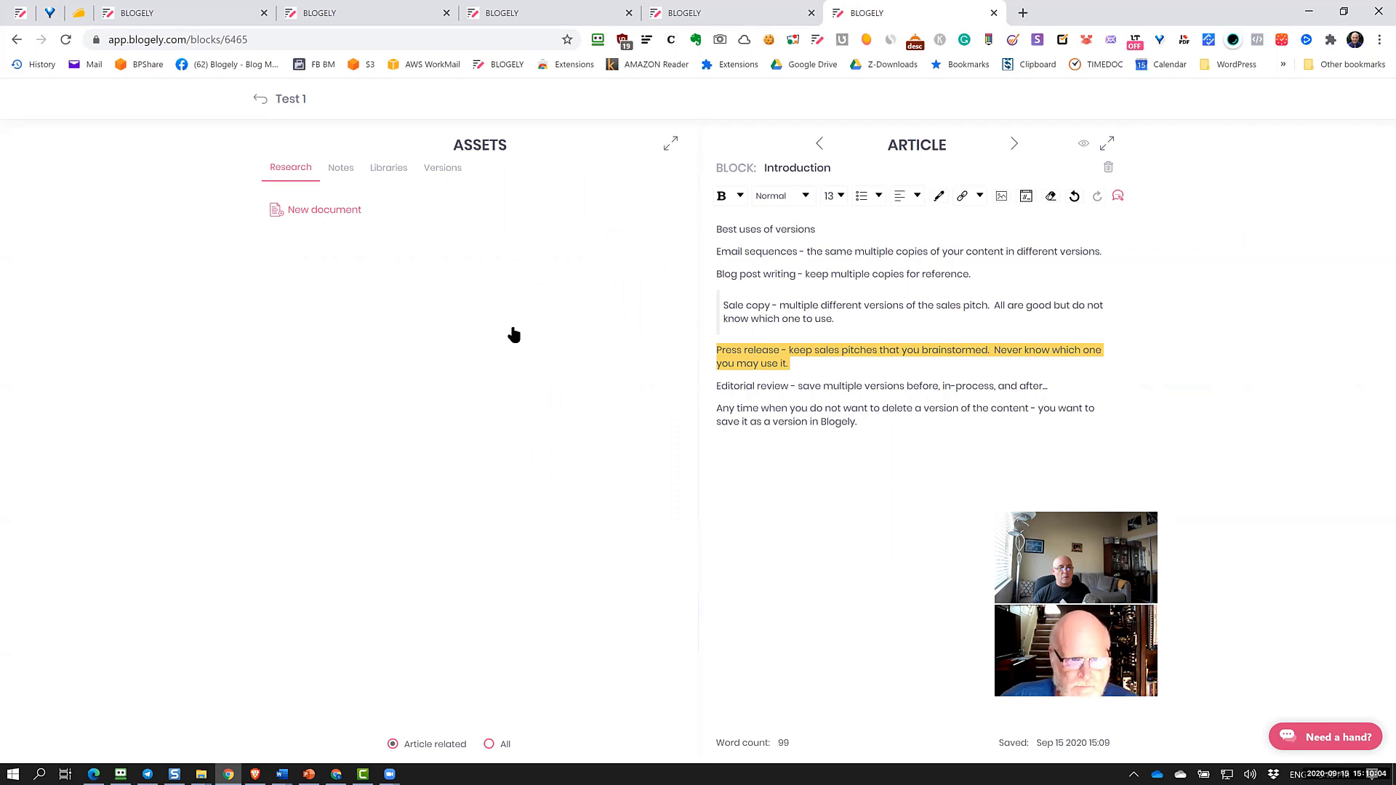
{"action": "left_click", "coordinate": [506, 740]}
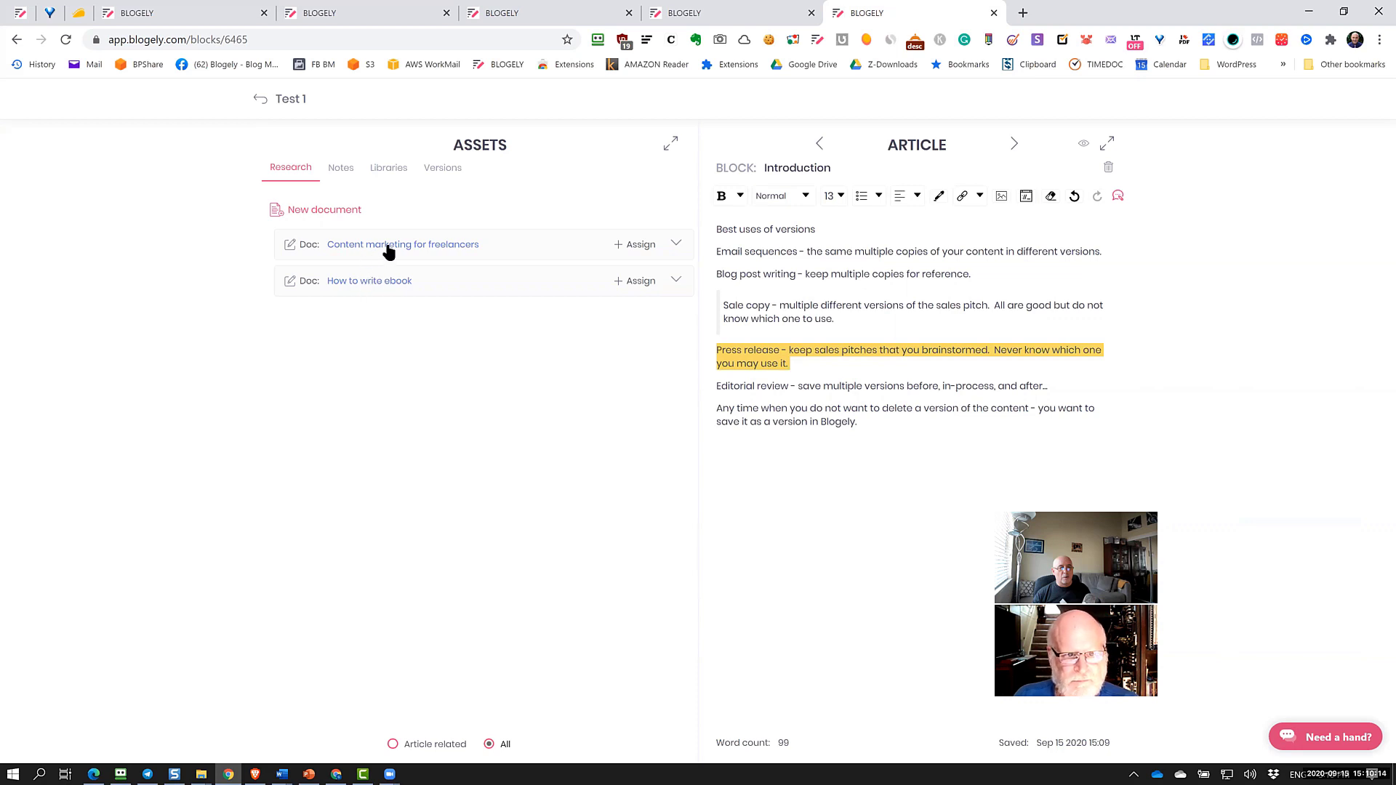
{"action": "left_click", "coordinate": [387, 247]}
{"action": "scroll", "coordinate": [517, 367], "scroll_direction": "down", "scroll_amount": 15}
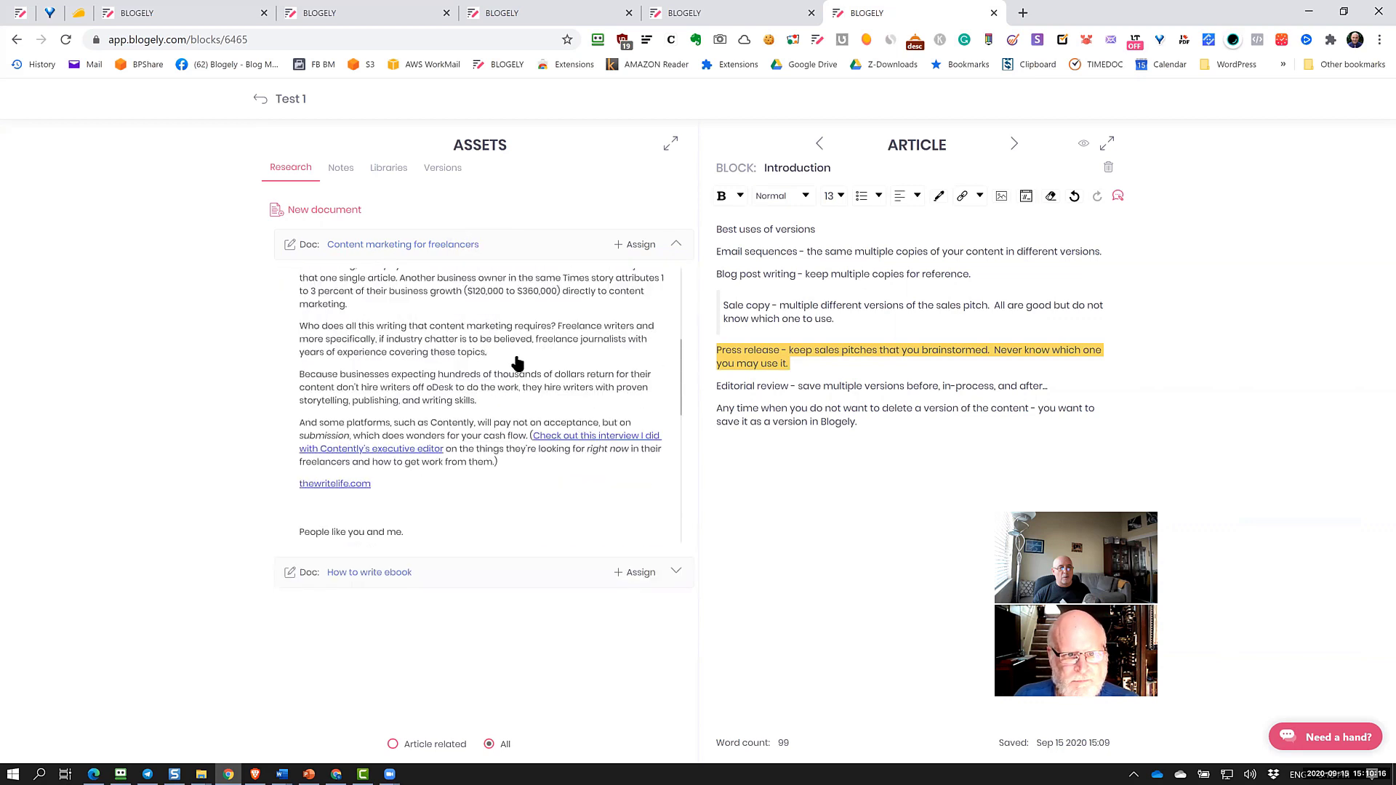
{"action": "scroll", "coordinate": [565, 482], "scroll_direction": "up", "scroll_amount": 10}
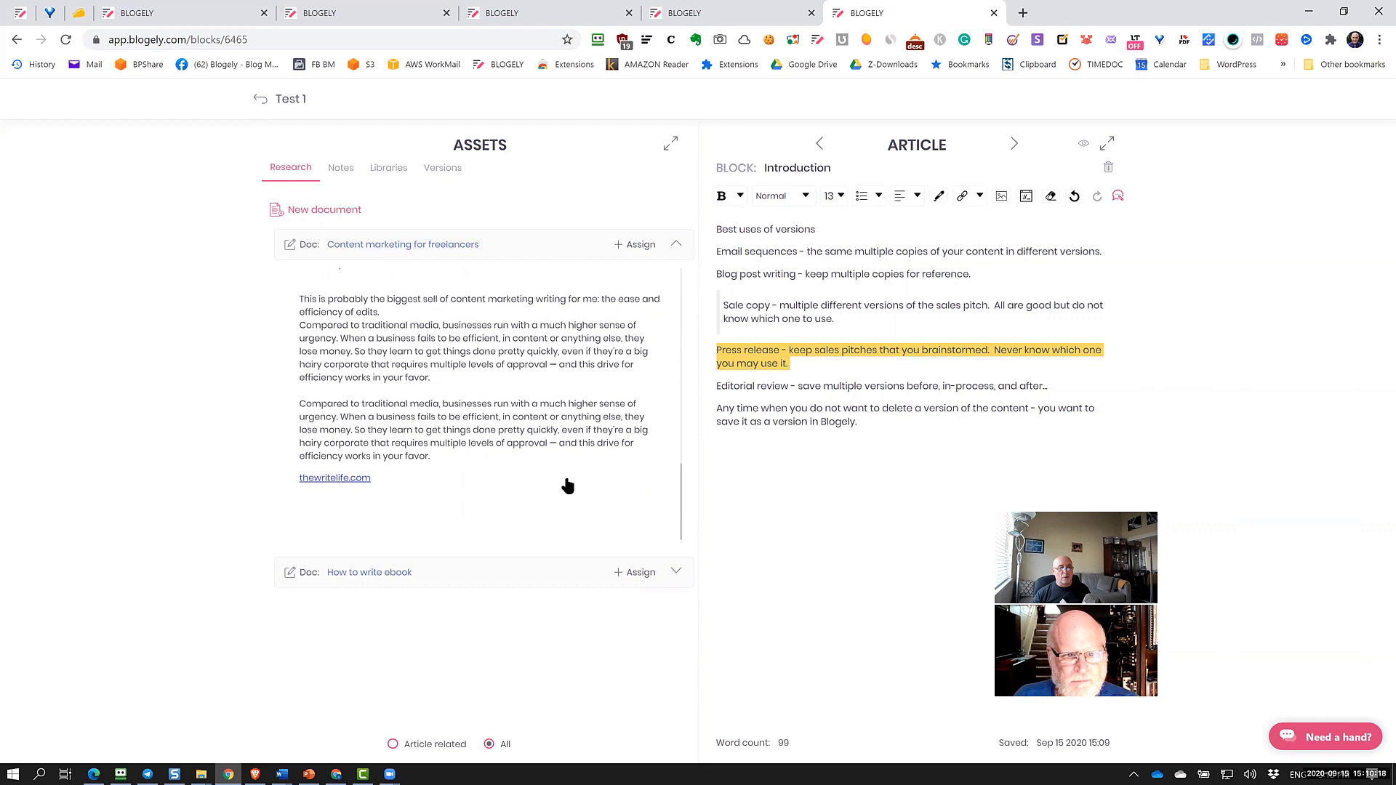
{"action": "scroll", "coordinate": [563, 473], "scroll_direction": "up", "scroll_amount": 2}
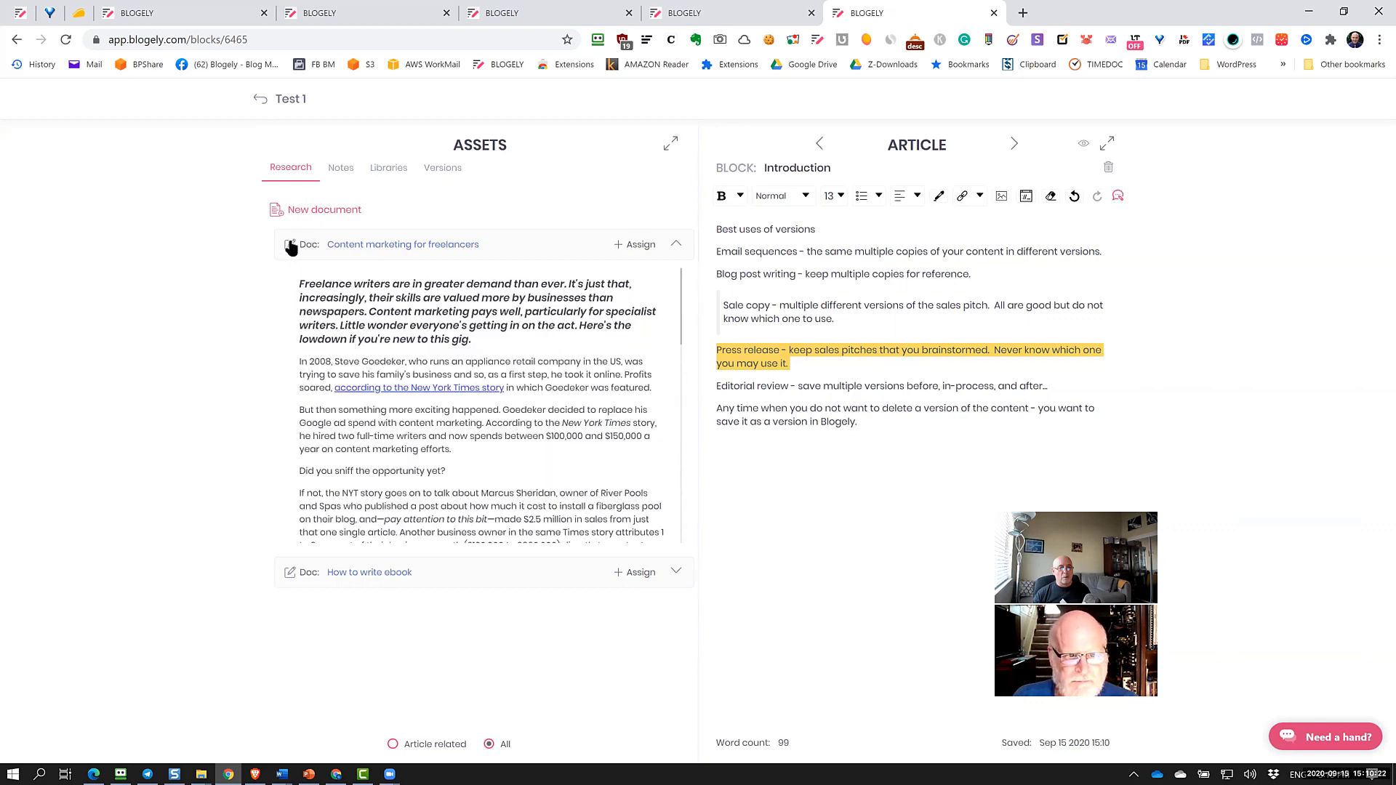
{"action": "left_click", "coordinate": [290, 246]}
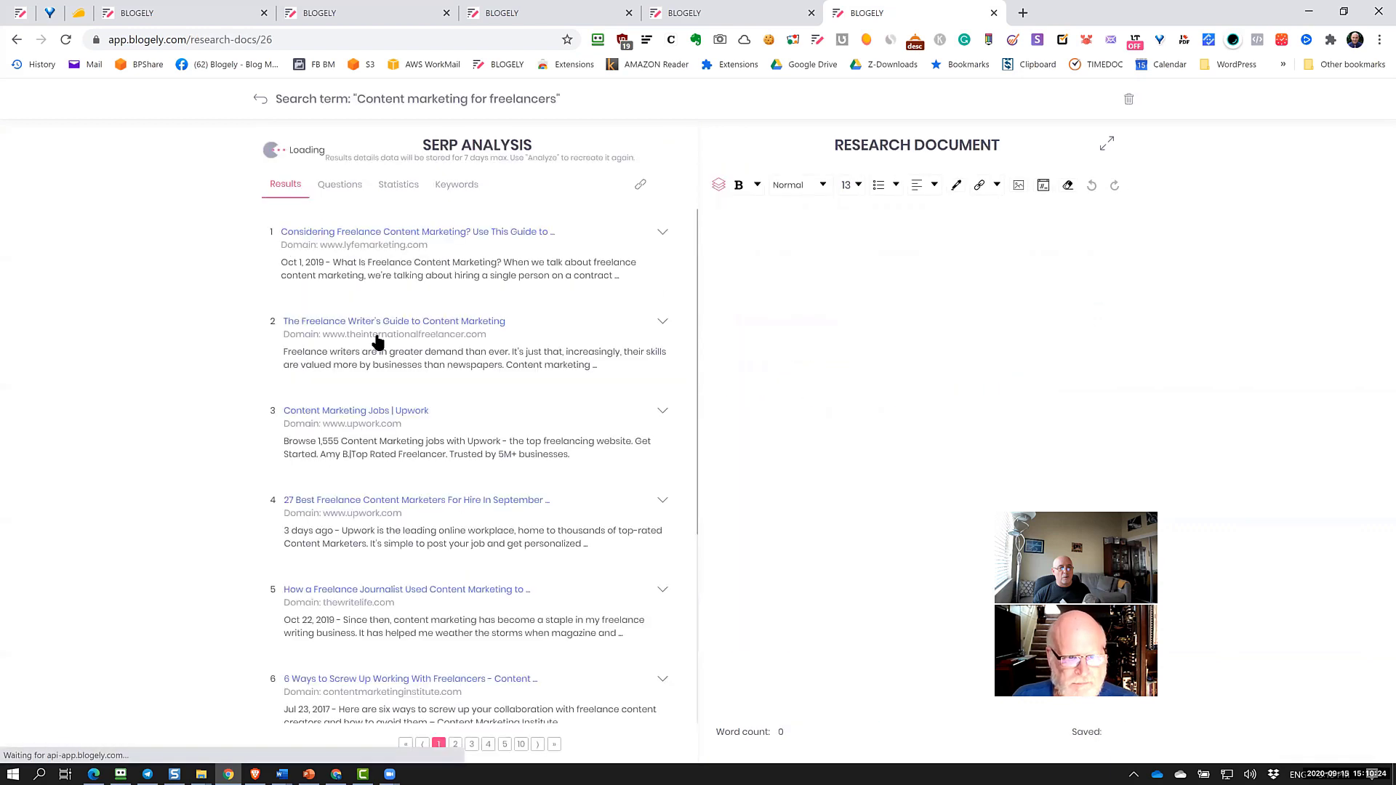
Expand SERP result 2 and its 'Why Freelance Journalists Should Consider Content Marketing Writing' section
{"action": "scroll", "coordinate": [945, 393], "scroll_direction": "down", "scroll_amount": 5}
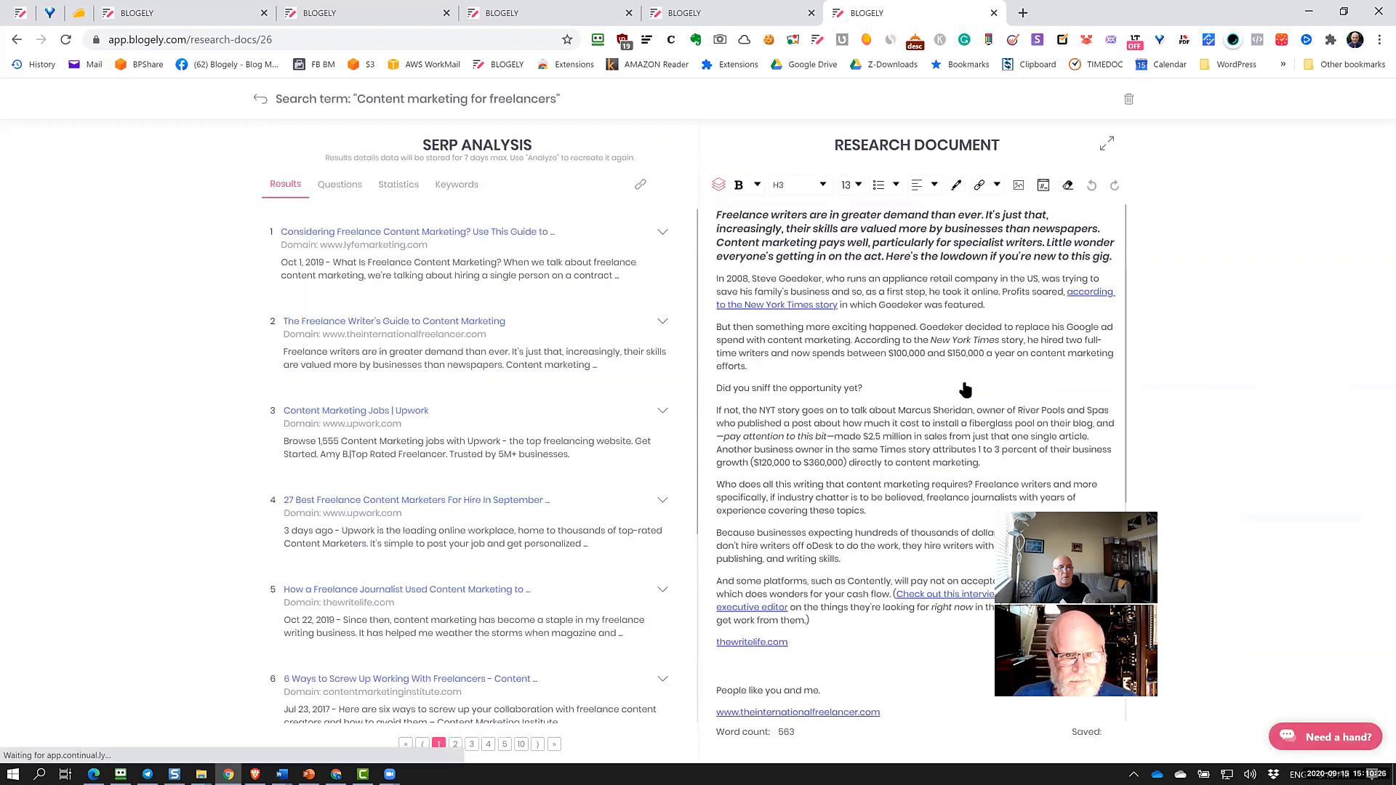
{"action": "scroll", "coordinate": [965, 391], "scroll_direction": "down", "scroll_amount": 2}
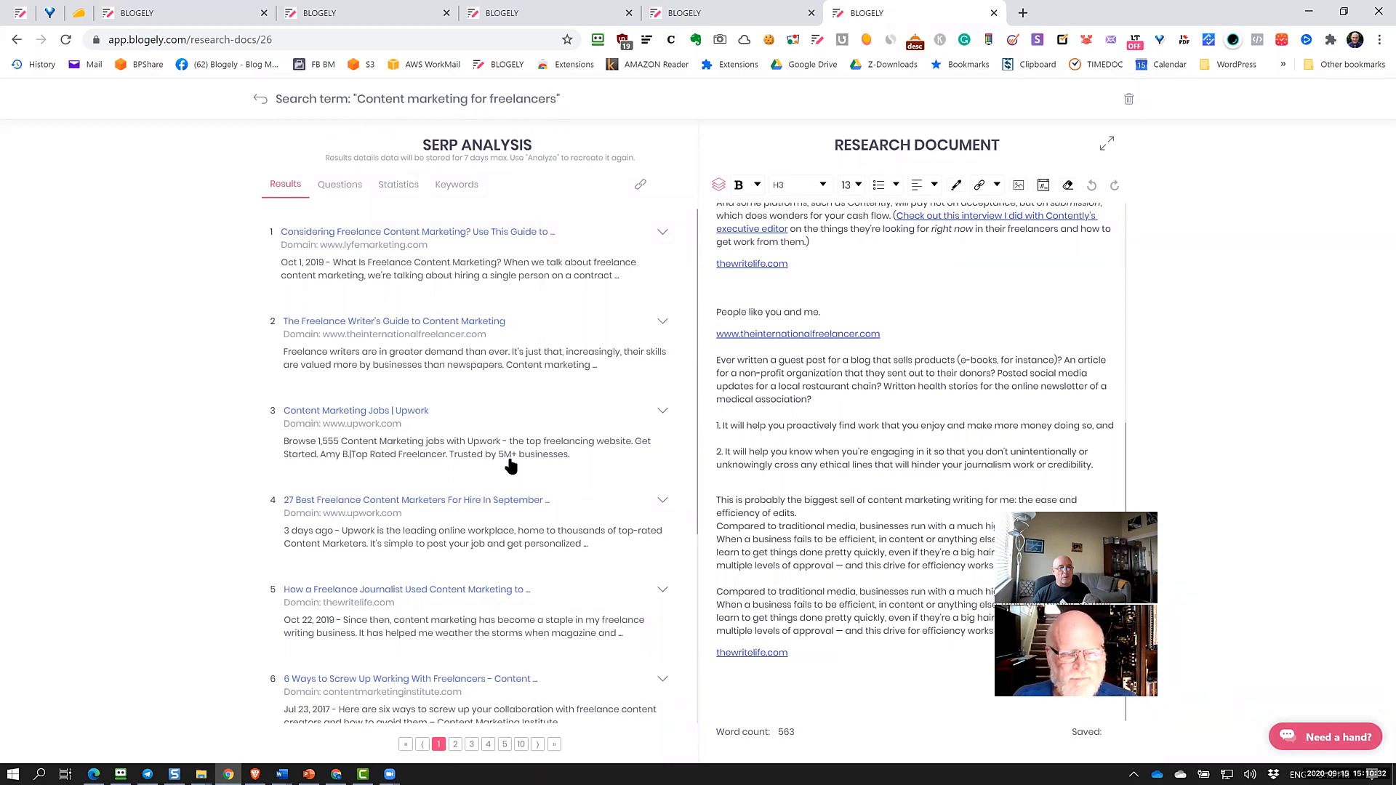
{"action": "left_click", "coordinate": [663, 323]}
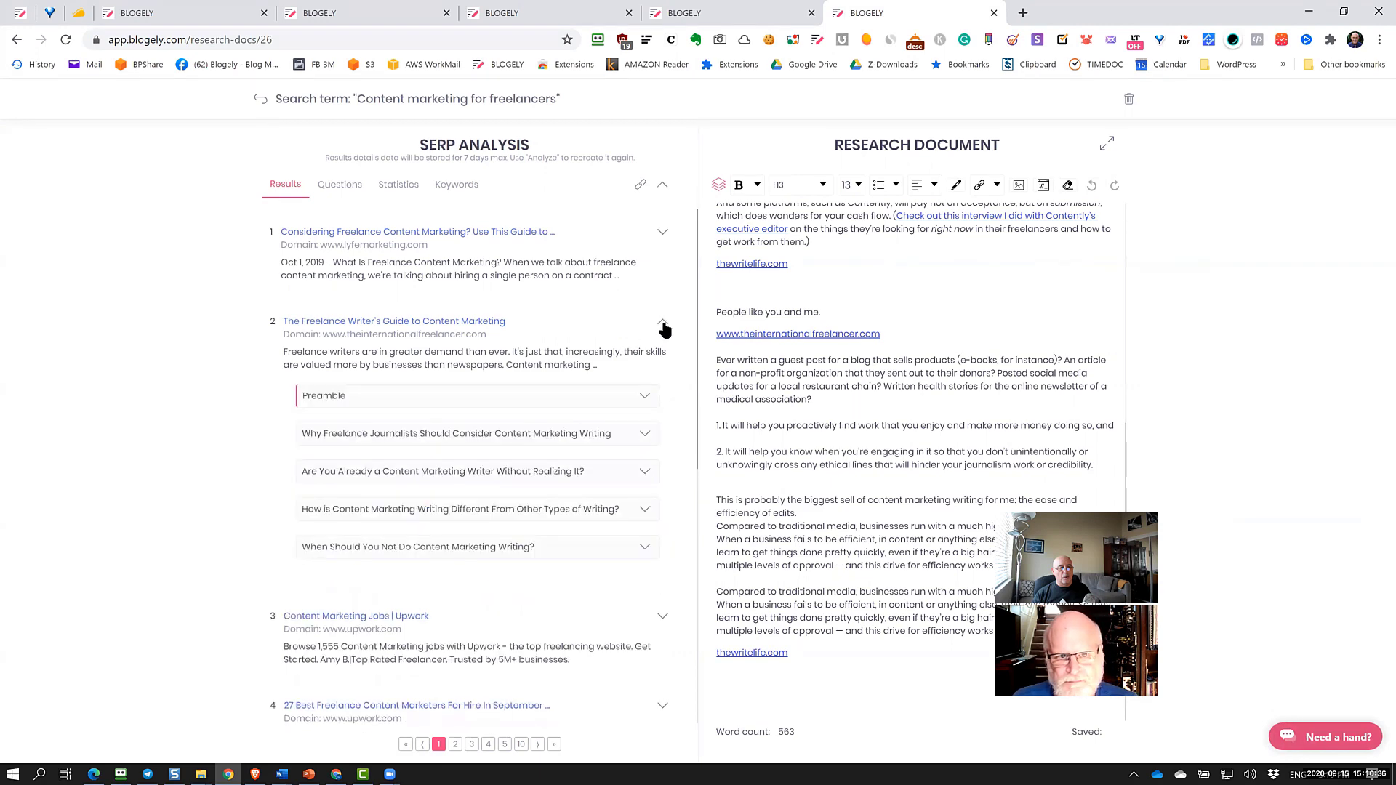
{"action": "scroll", "coordinate": [367, 337], "scroll_direction": "down", "scroll_amount": 1}
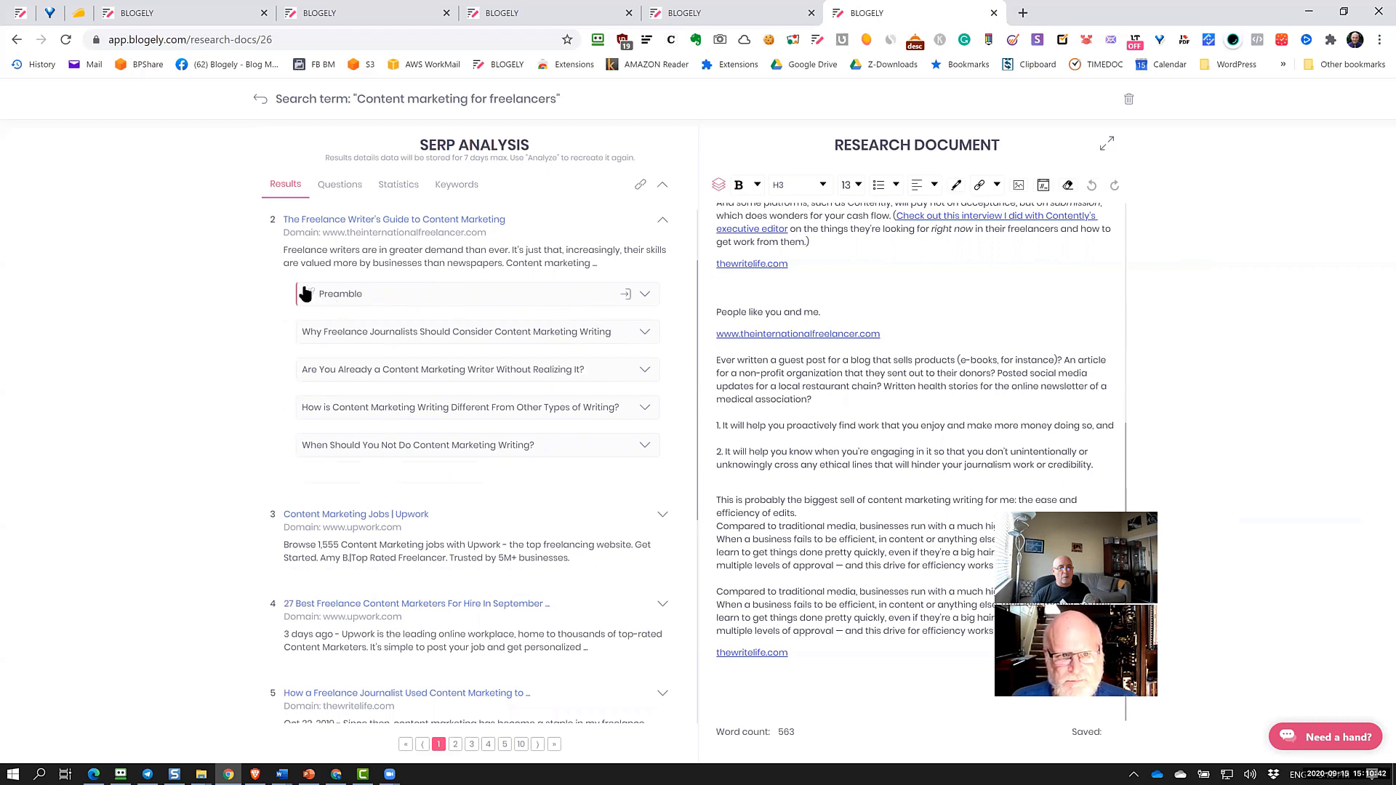
{"action": "left_click", "coordinate": [646, 334]}
{"action": "scroll", "coordinate": [601, 442], "scroll_direction": "down", "scroll_amount": 3}
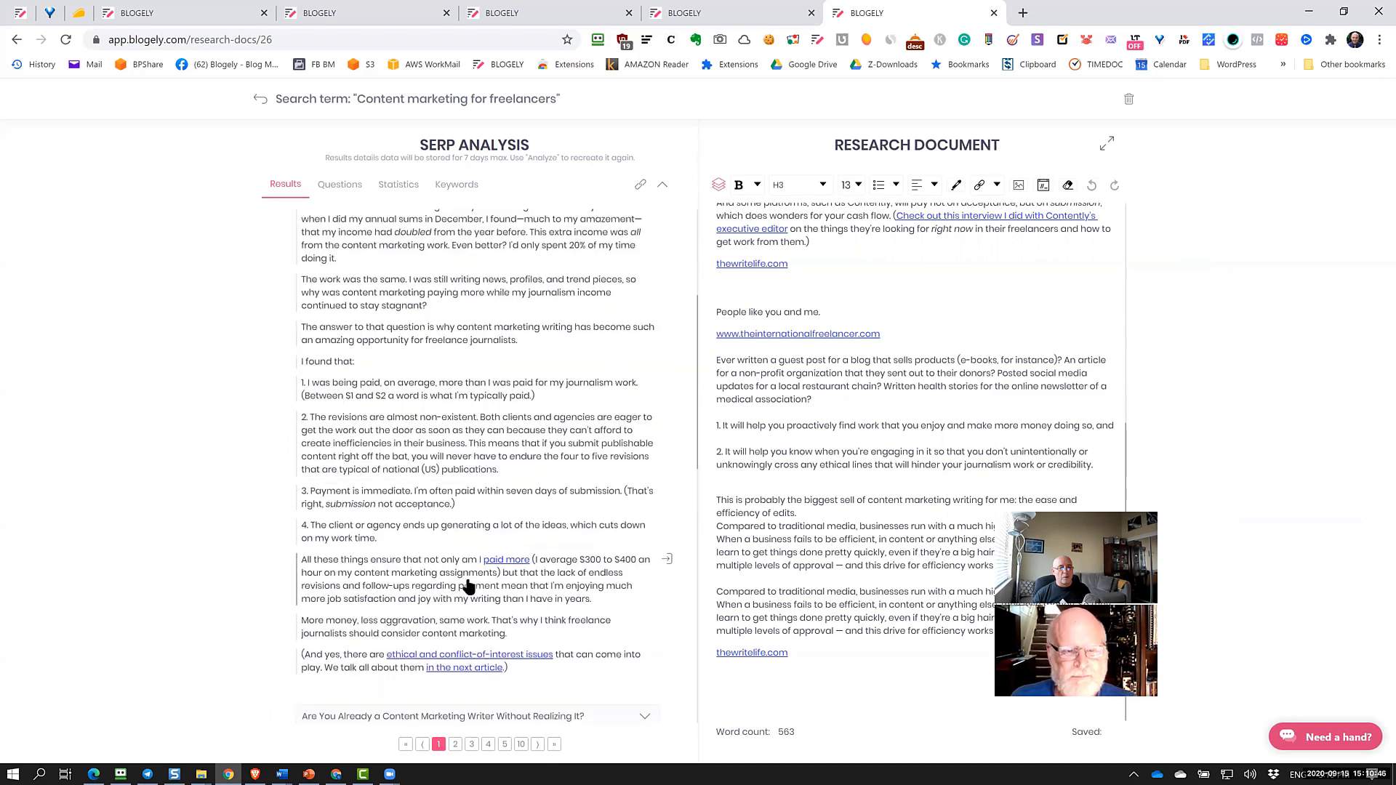
{"action": "scroll", "coordinate": [461, 626], "scroll_direction": "up", "scroll_amount": 2}
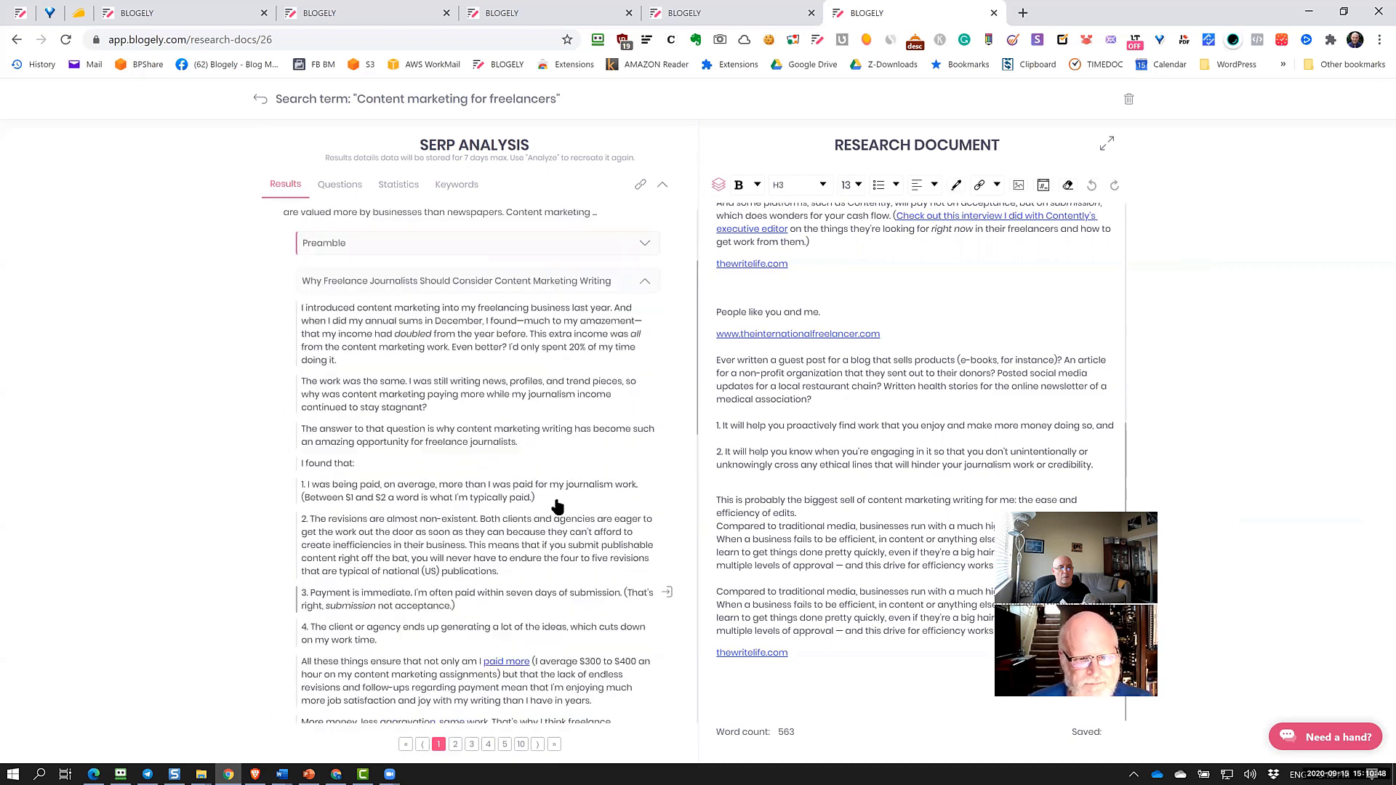
Add the 'I introduced content marketing', 'The work was the same' and 'I was being paid' points, then return to Test 1
{"action": "left_click", "coordinate": [720, 291]}
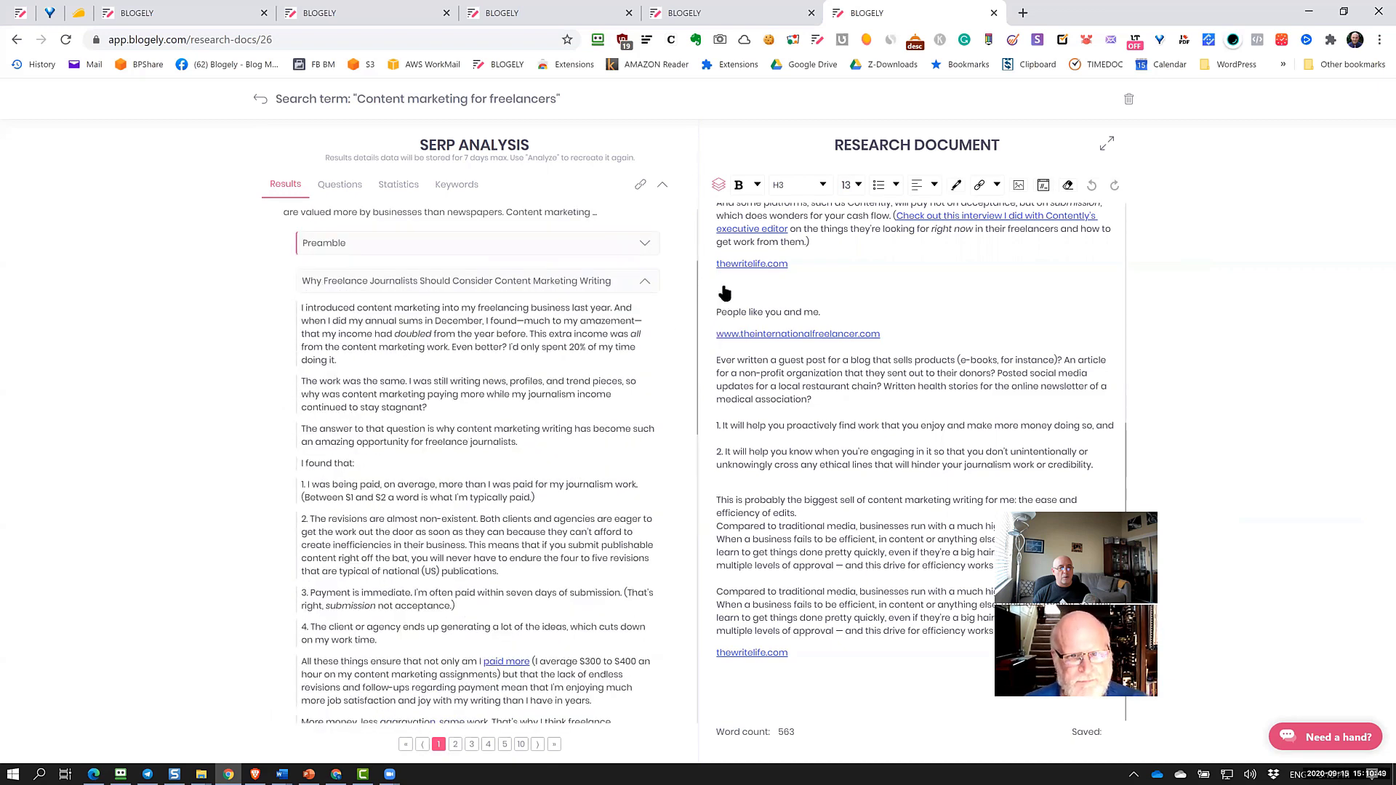
{"action": "left_click", "coordinate": [440, 340]}
{"action": "left_click", "coordinate": [432, 400]}
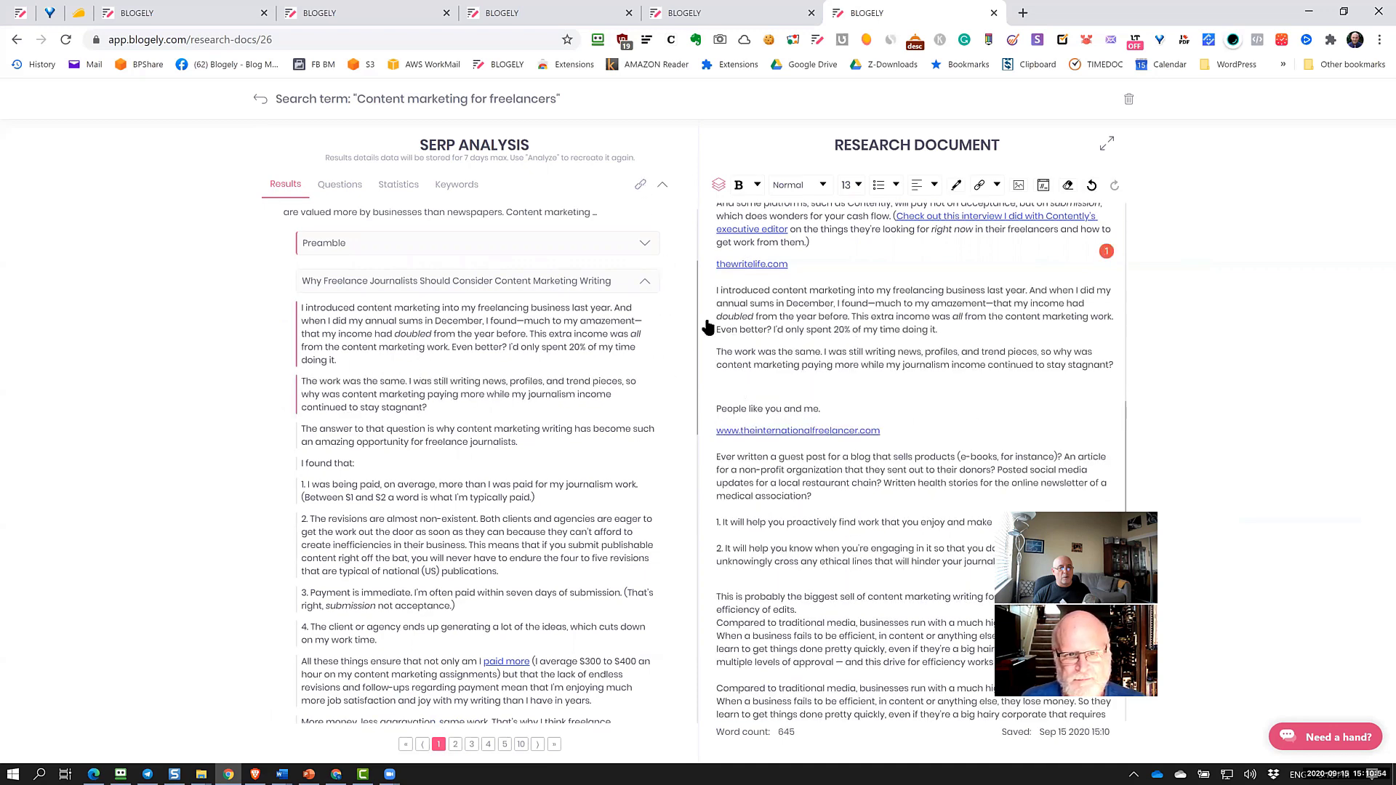
{"action": "left_click", "coordinate": [464, 494]}
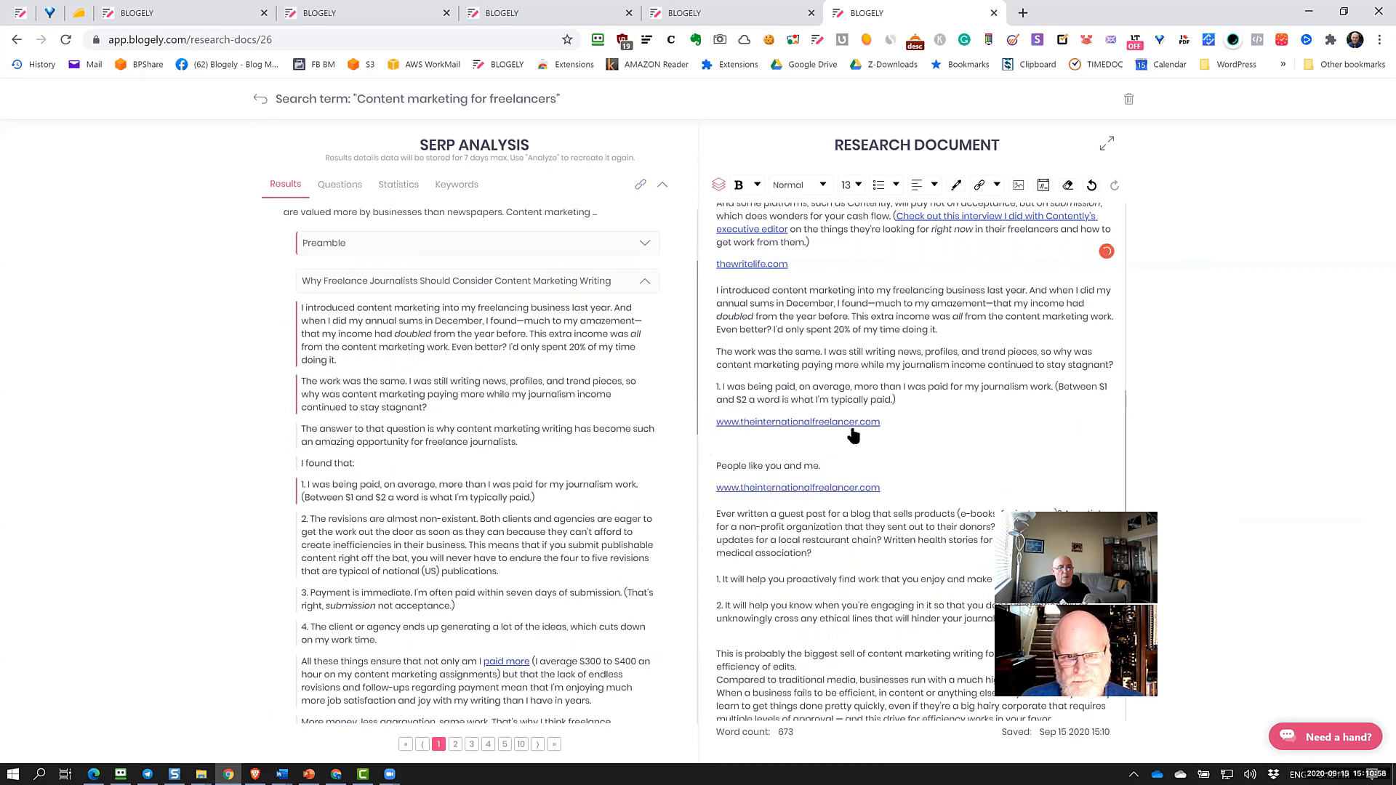
{"action": "left_click_drag", "start_coordinate": [881, 425], "coordinate": [711, 426]}
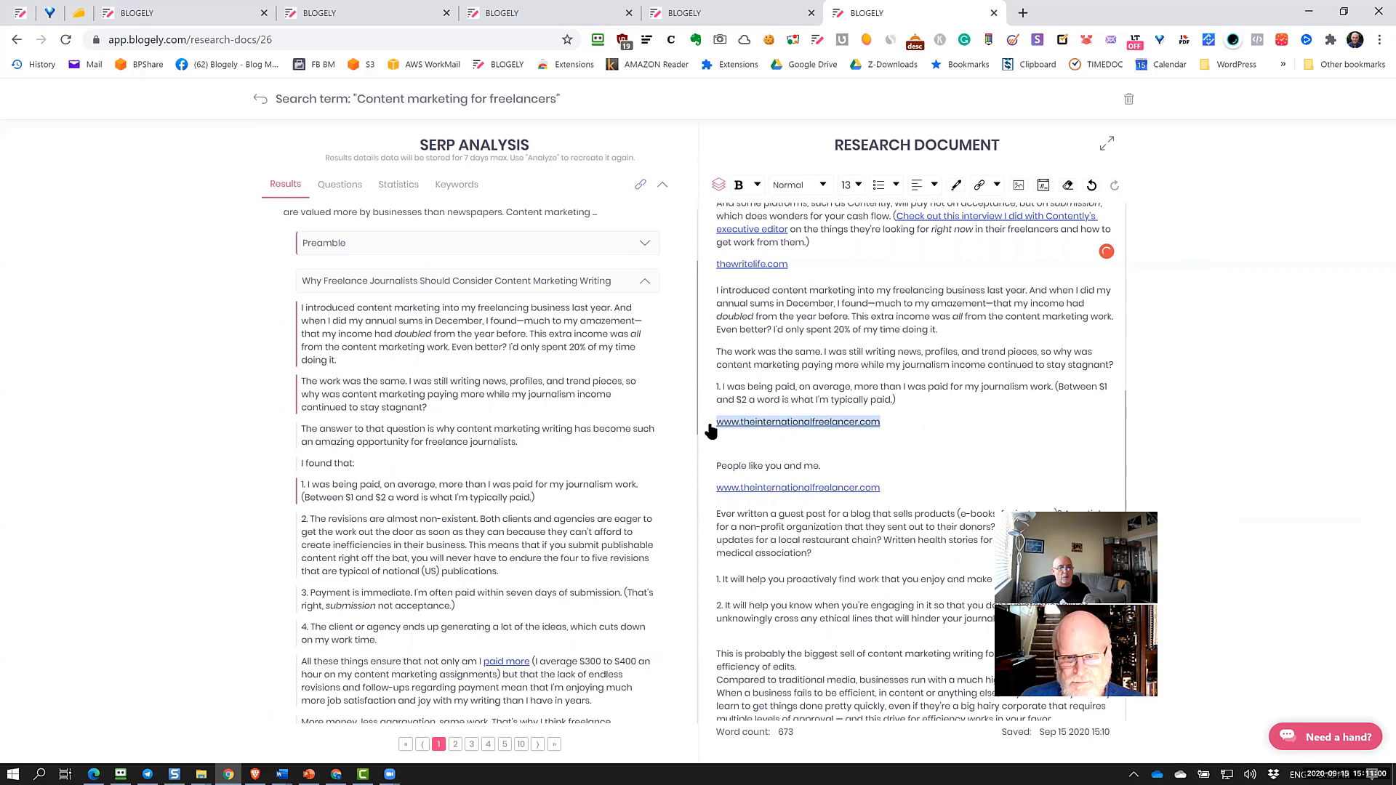
{"action": "left_click", "coordinate": [843, 329]}
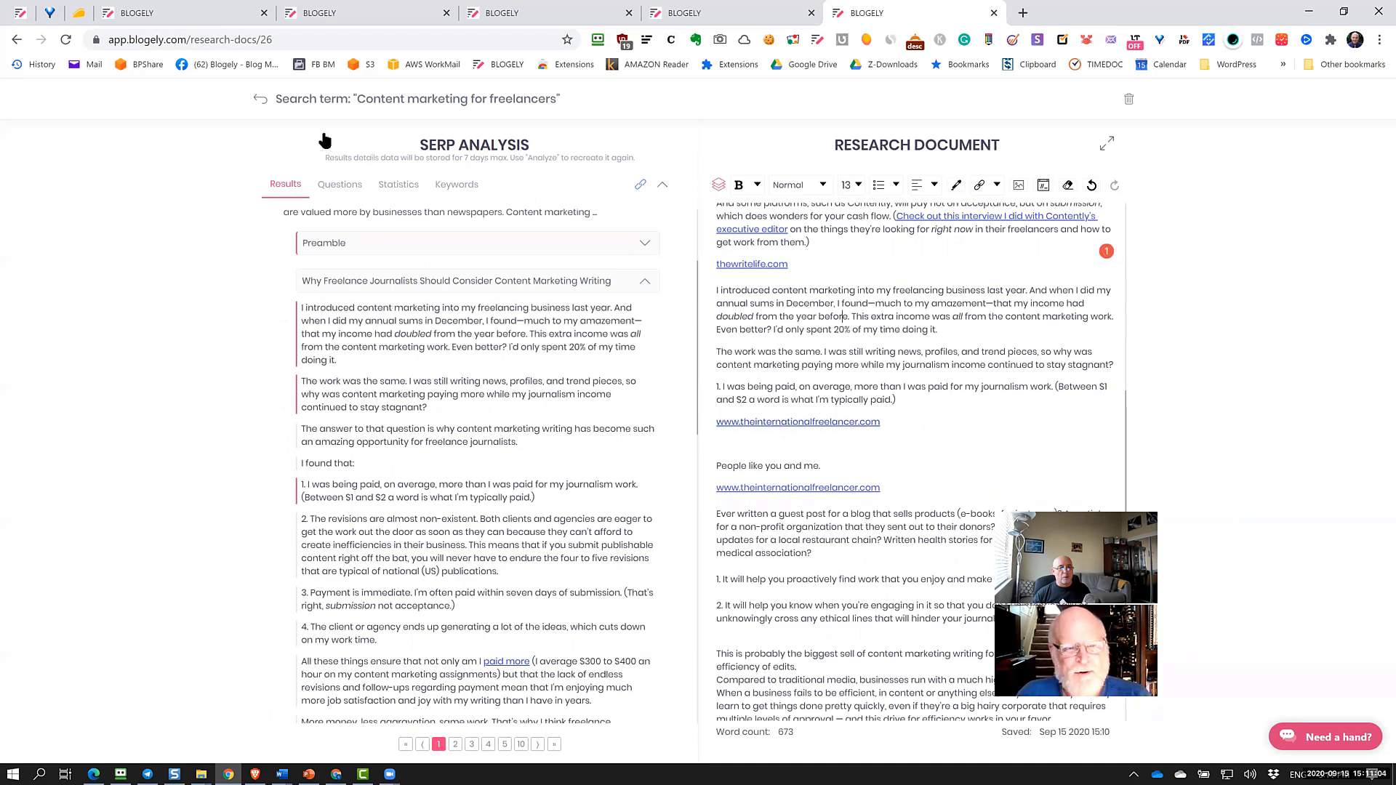
{"action": "left_click", "coordinate": [260, 99]}
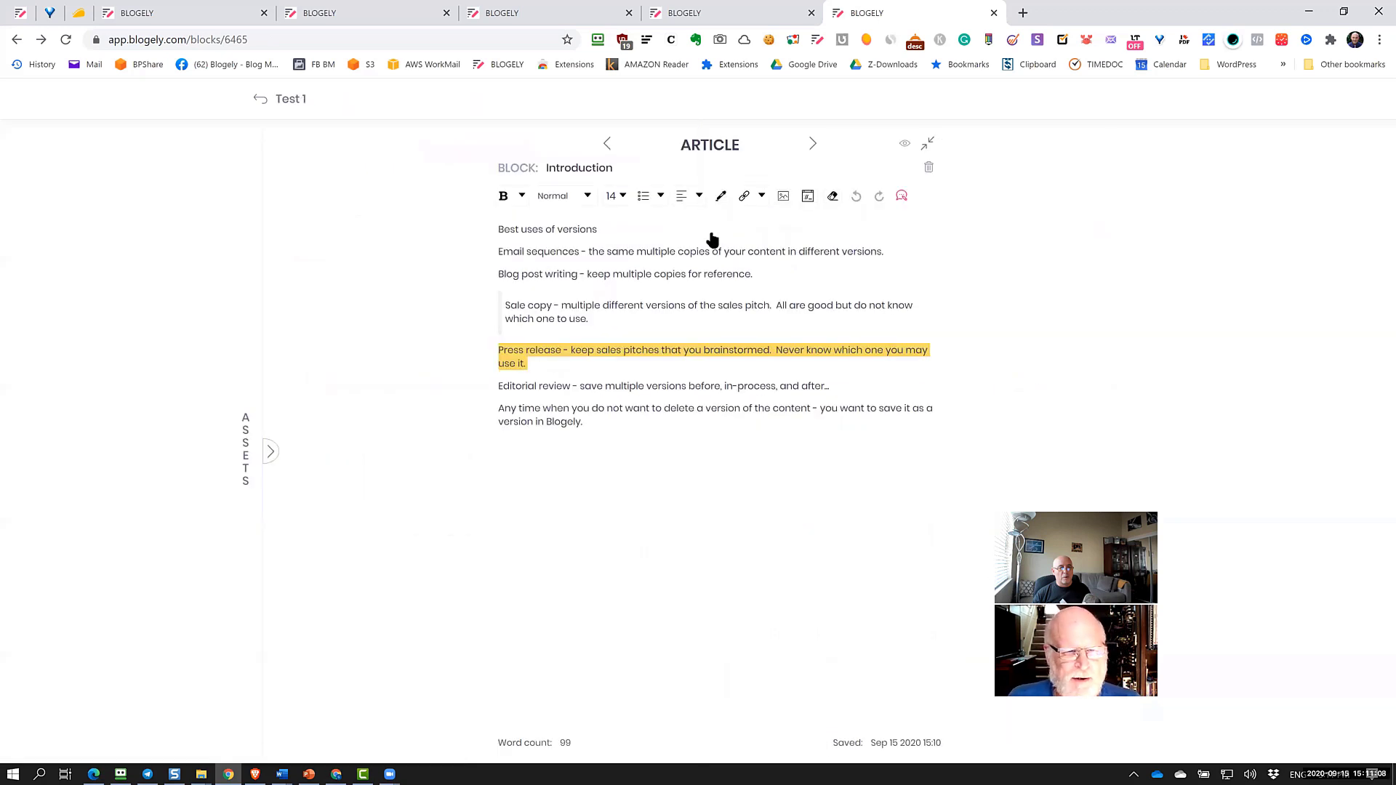
List notes from all articles in the assets panel's Notes tab and browse down to What Is SEO
{"action": "left_click", "coordinate": [269, 453]}
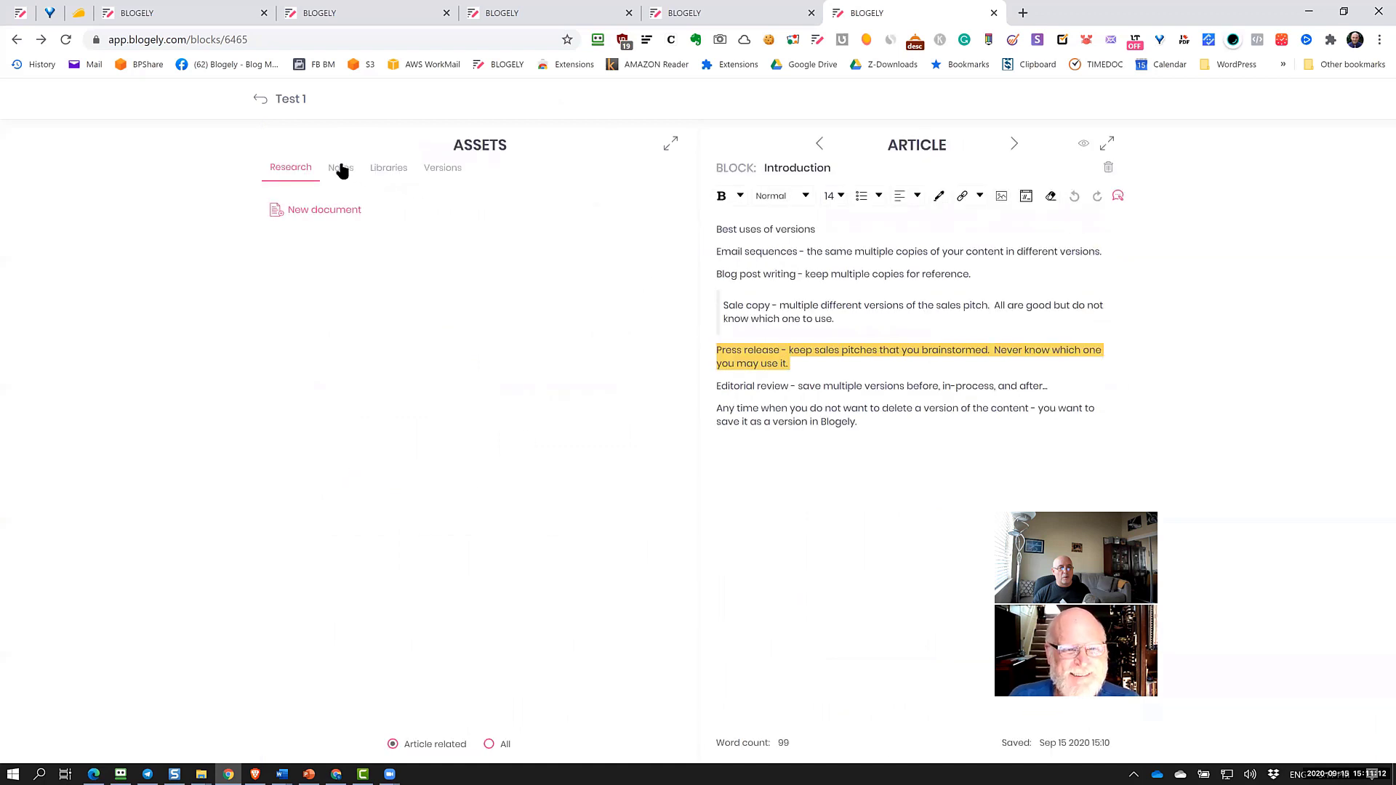
{"action": "left_click", "coordinate": [342, 168]}
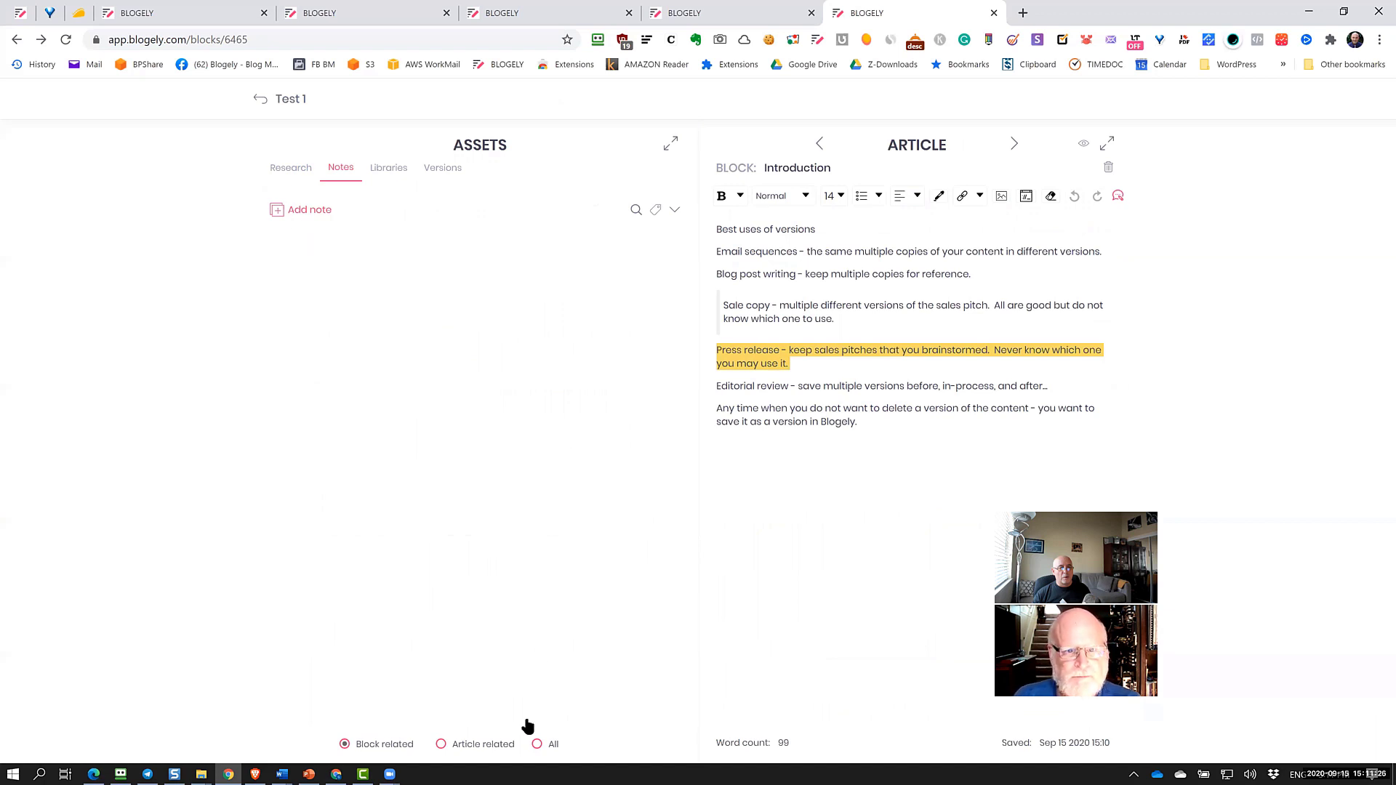
{"action": "left_click", "coordinate": [536, 744]}
{"action": "scroll", "coordinate": [565, 527], "scroll_direction": "down", "scroll_amount": 10}
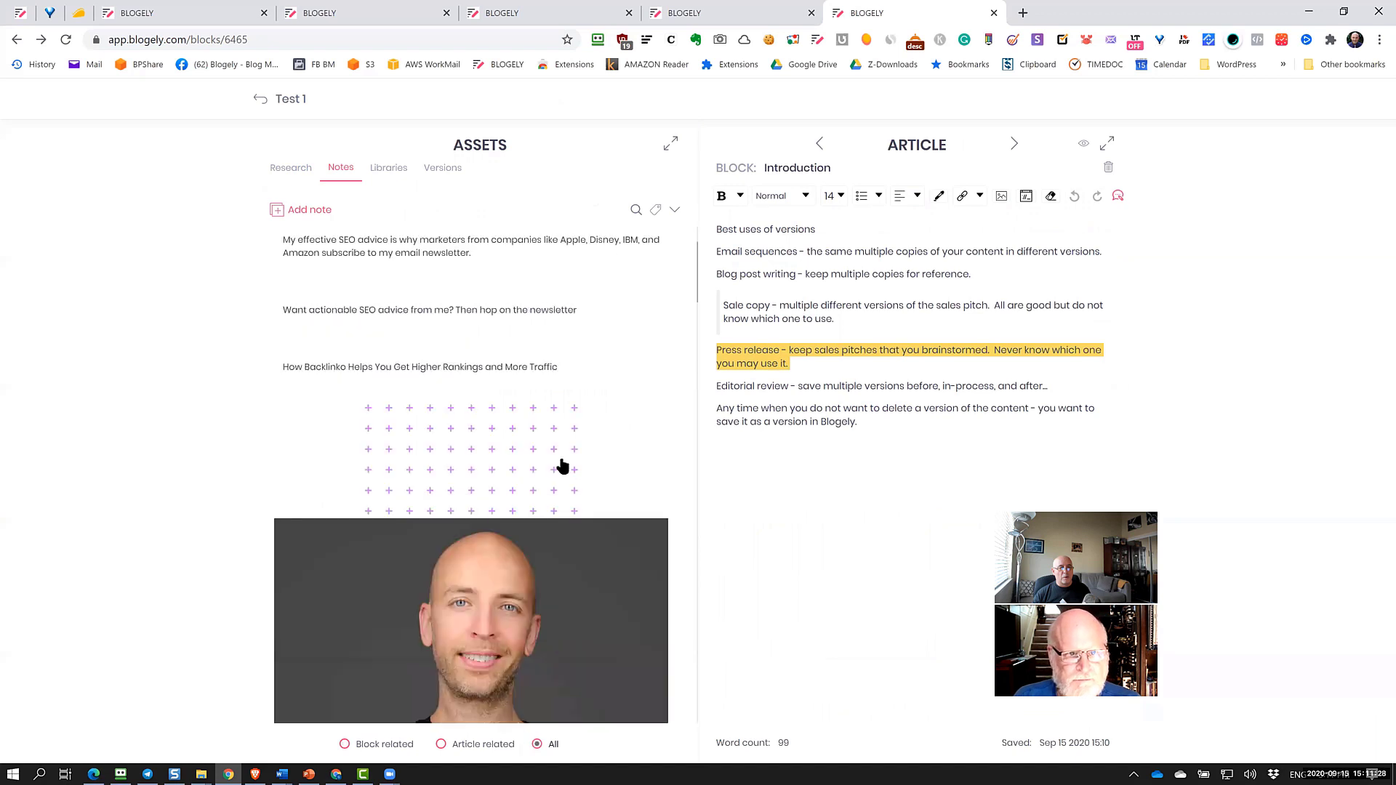
{"action": "scroll", "coordinate": [560, 458], "scroll_direction": "up", "scroll_amount": 9}
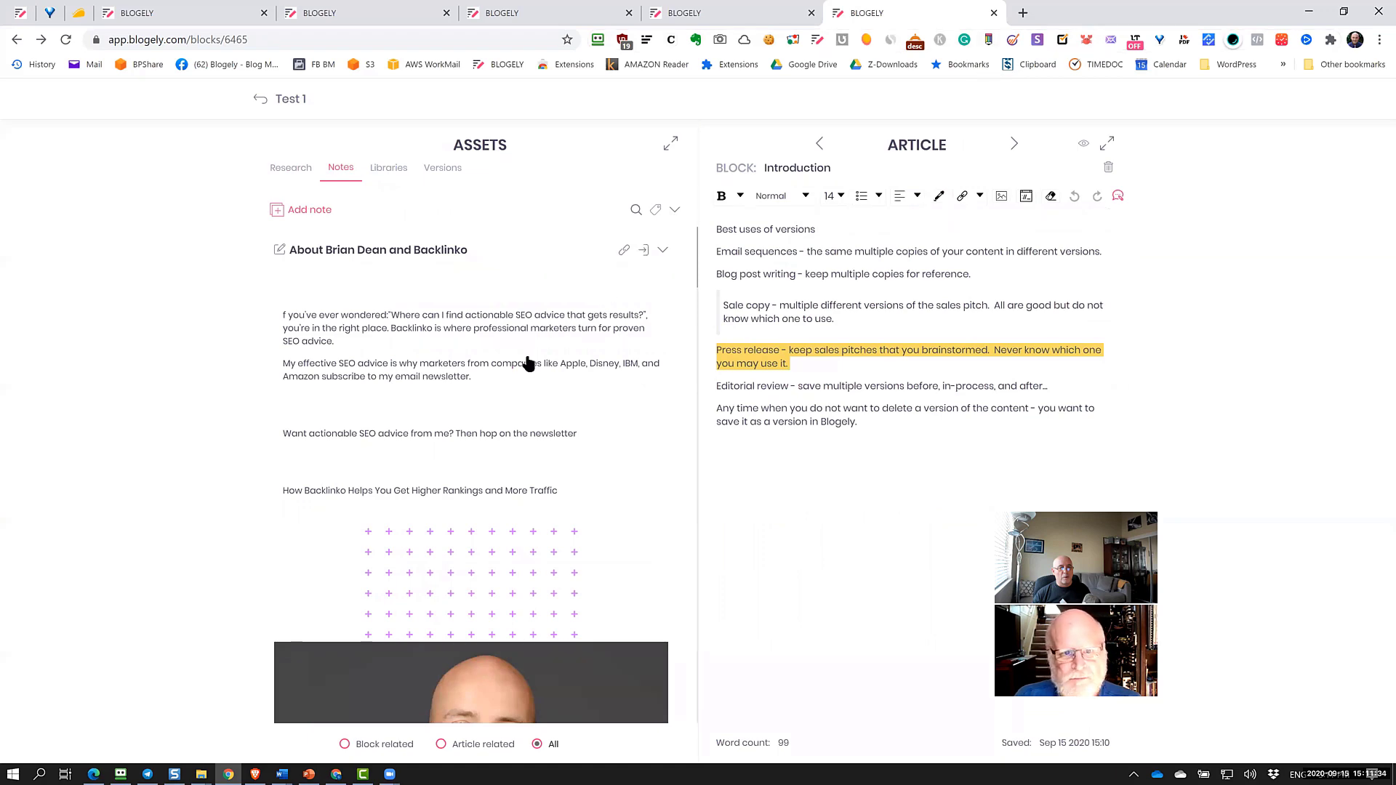
{"action": "scroll", "coordinate": [530, 362], "scroll_direction": "down", "scroll_amount": 4}
{"action": "scroll", "coordinate": [528, 361], "scroll_direction": "down", "scroll_amount": 10}
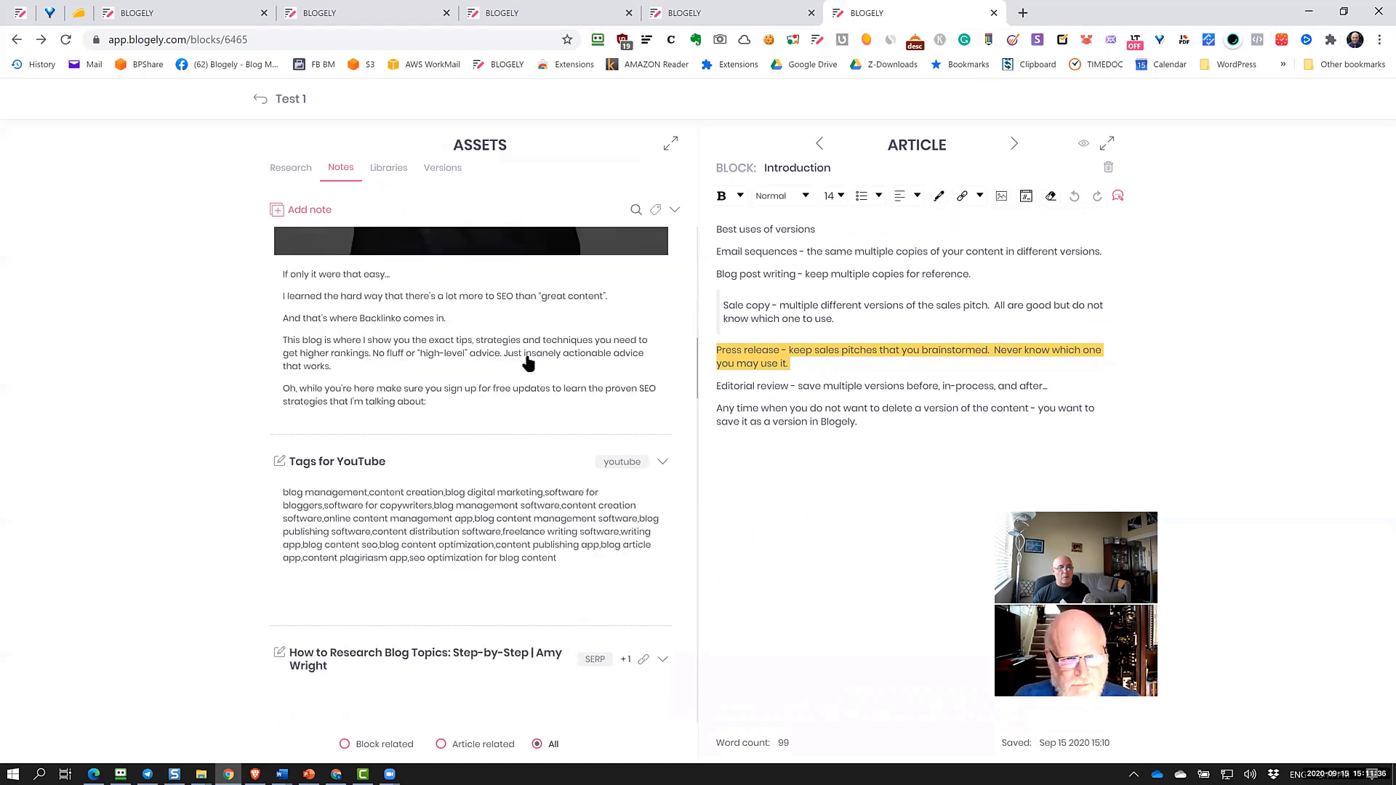
{"action": "scroll", "coordinate": [528, 361], "scroll_direction": "down", "scroll_amount": 12}
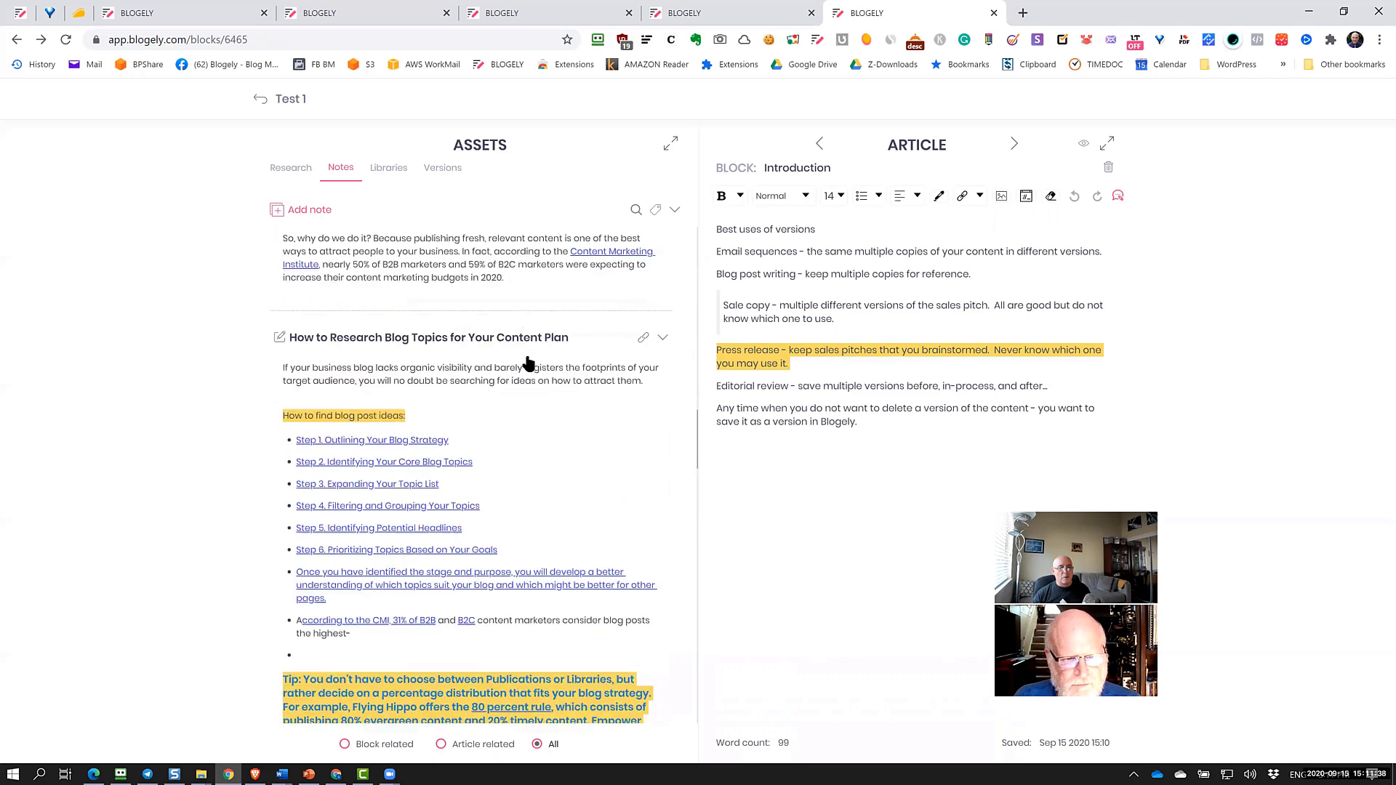
{"action": "scroll", "coordinate": [528, 361], "scroll_direction": "down", "scroll_amount": 12}
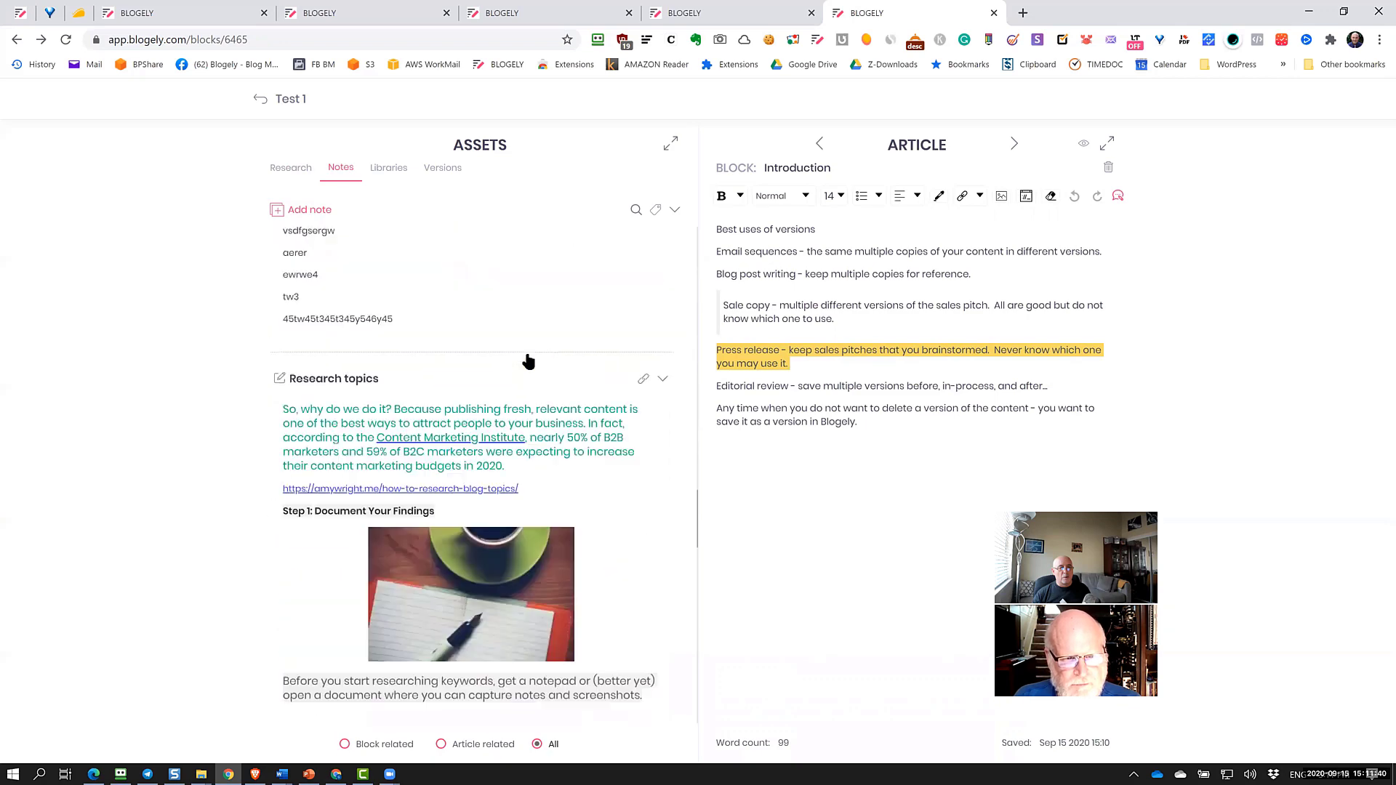
{"action": "scroll", "coordinate": [528, 361], "scroll_direction": "down", "scroll_amount": 12}
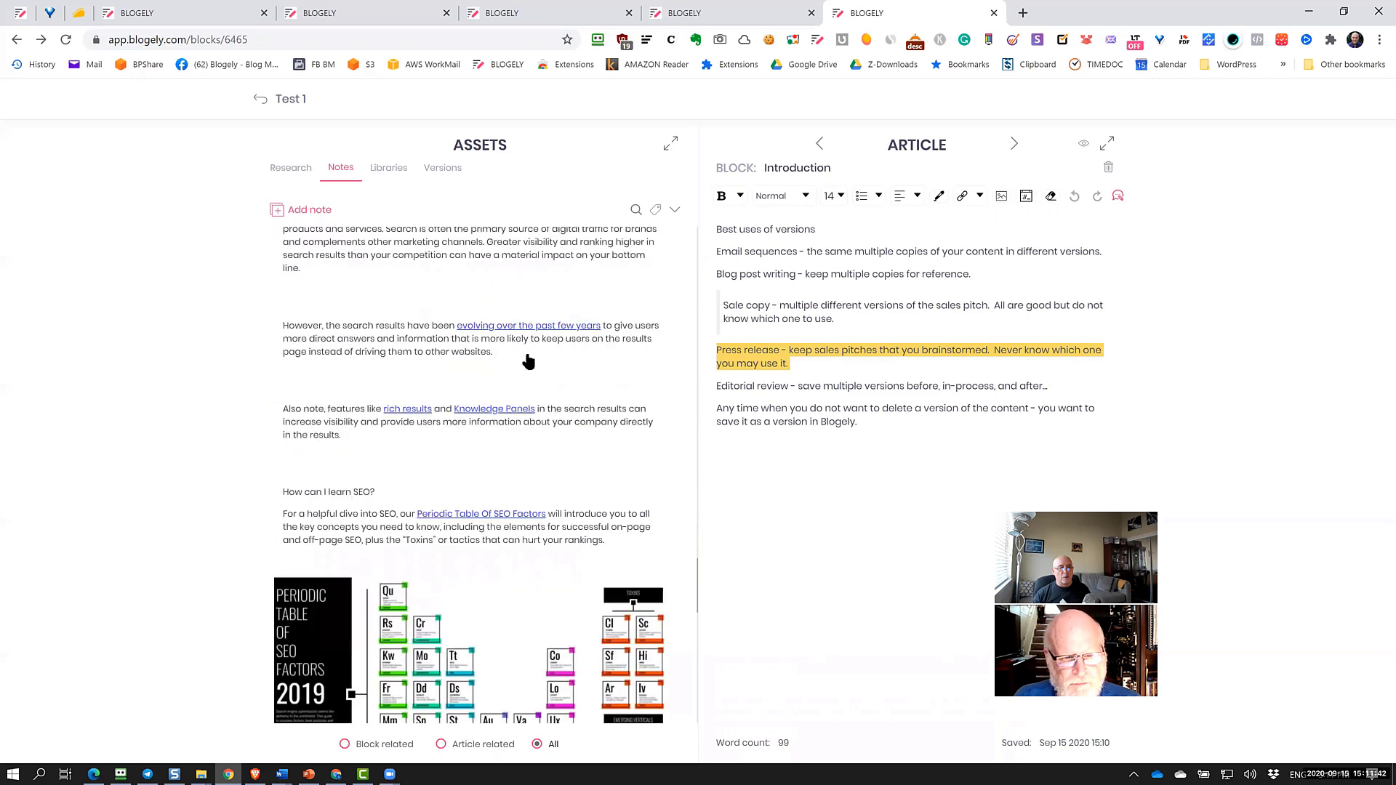
{"action": "scroll", "coordinate": [596, 514], "scroll_direction": "down", "scroll_amount": 3}
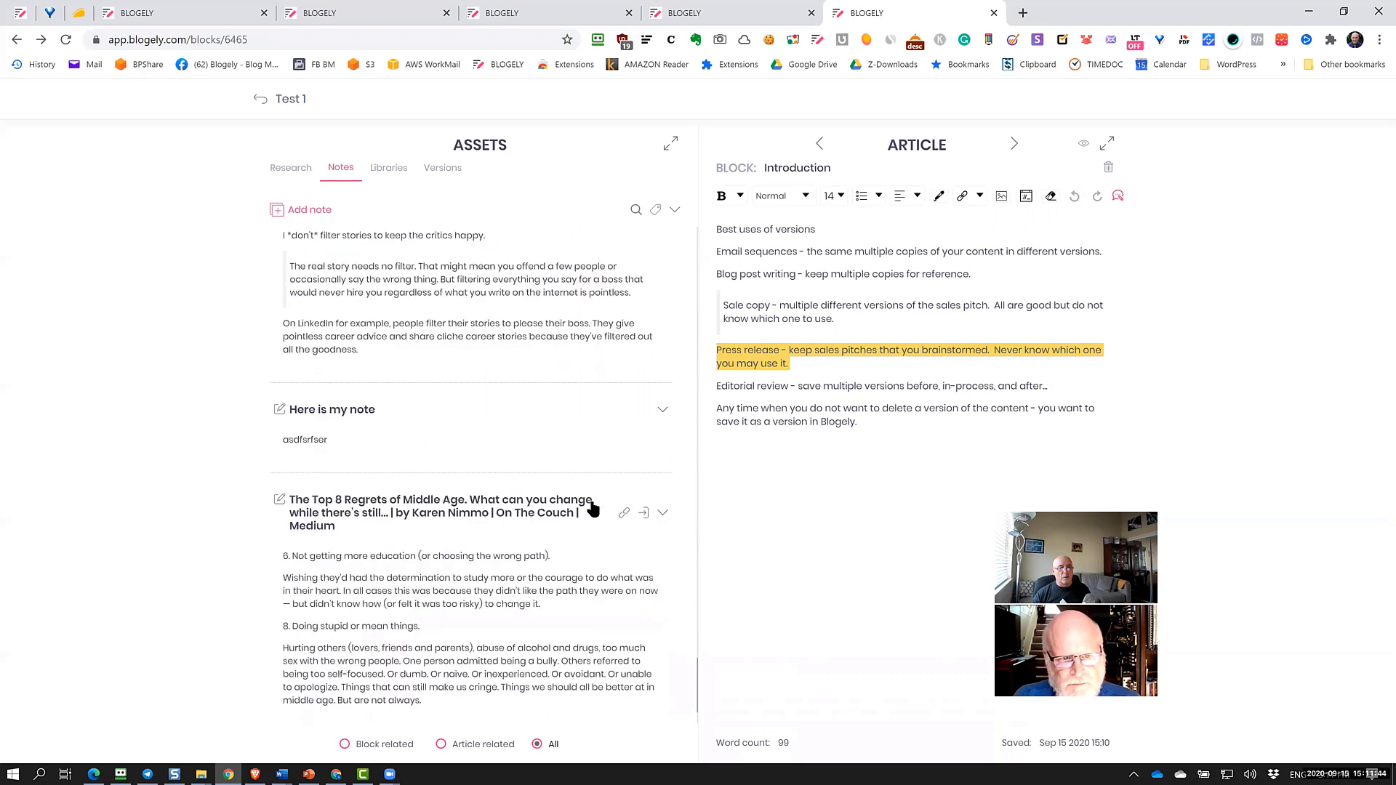
{"action": "scroll", "coordinate": [591, 509], "scroll_direction": "up", "scroll_amount": 2}
{"action": "scroll", "coordinate": [591, 509], "scroll_direction": "up", "scroll_amount": 15}
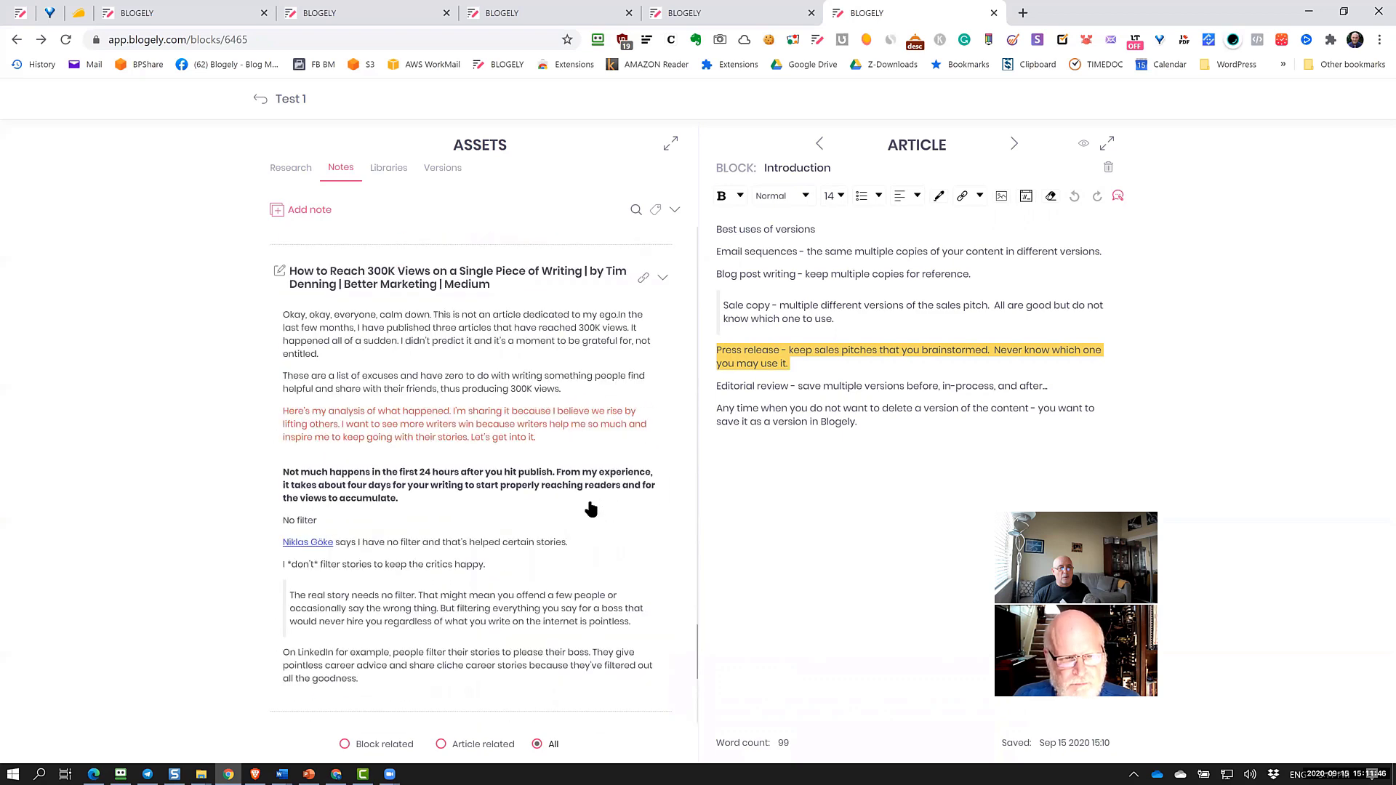
{"action": "scroll", "coordinate": [418, 409], "scroll_direction": "up", "scroll_amount": 5}
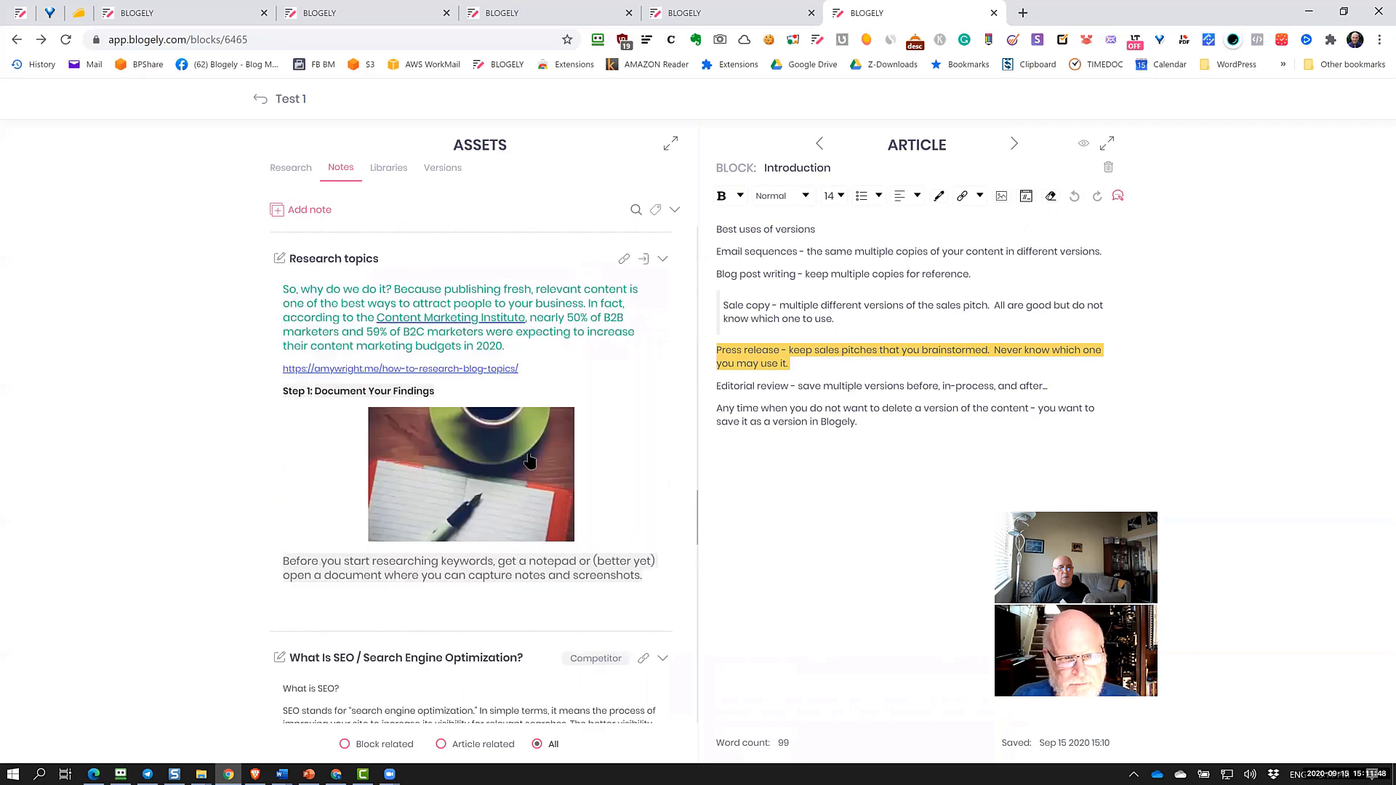
{"action": "scroll", "coordinate": [399, 428], "scroll_direction": "down", "scroll_amount": 3}
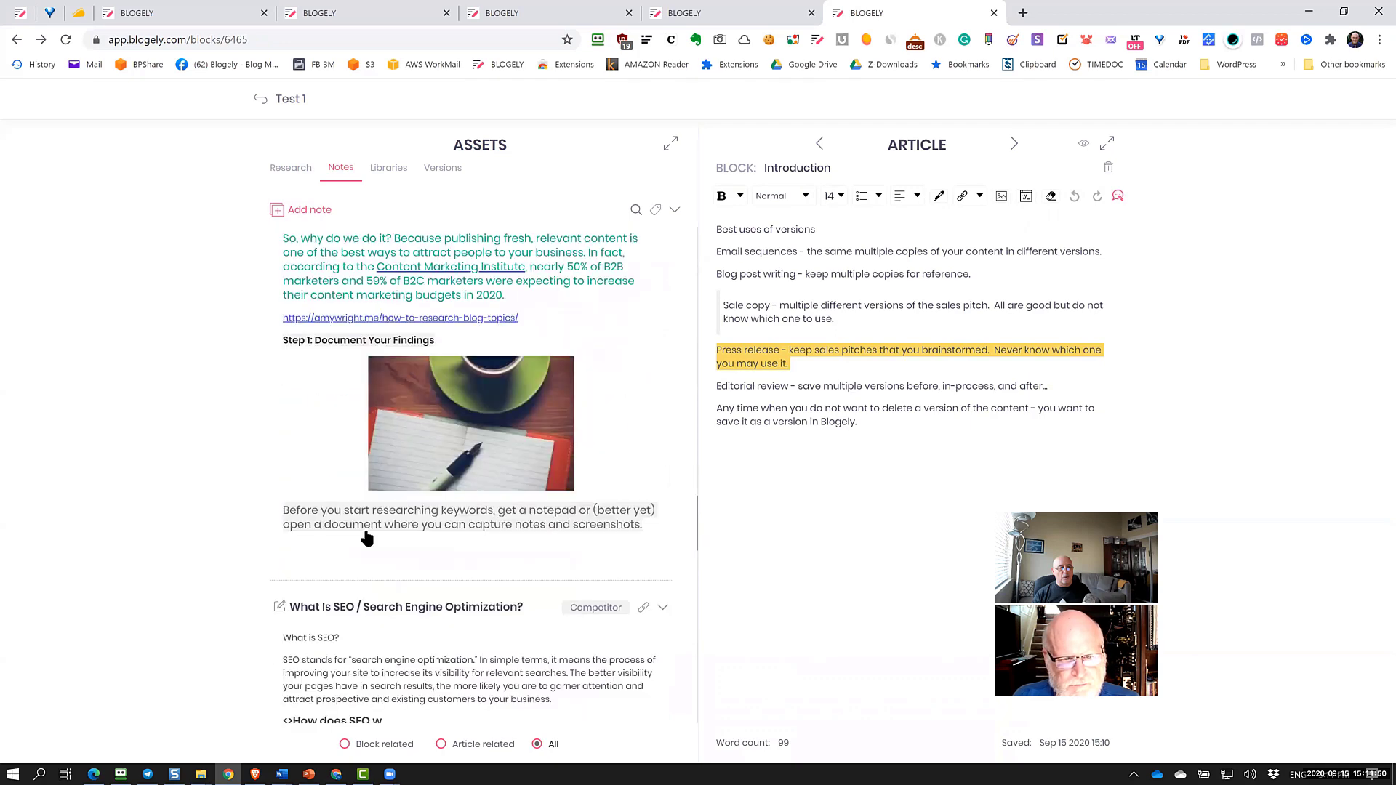
{"action": "scroll", "coordinate": [367, 538], "scroll_direction": "down", "scroll_amount": 3}
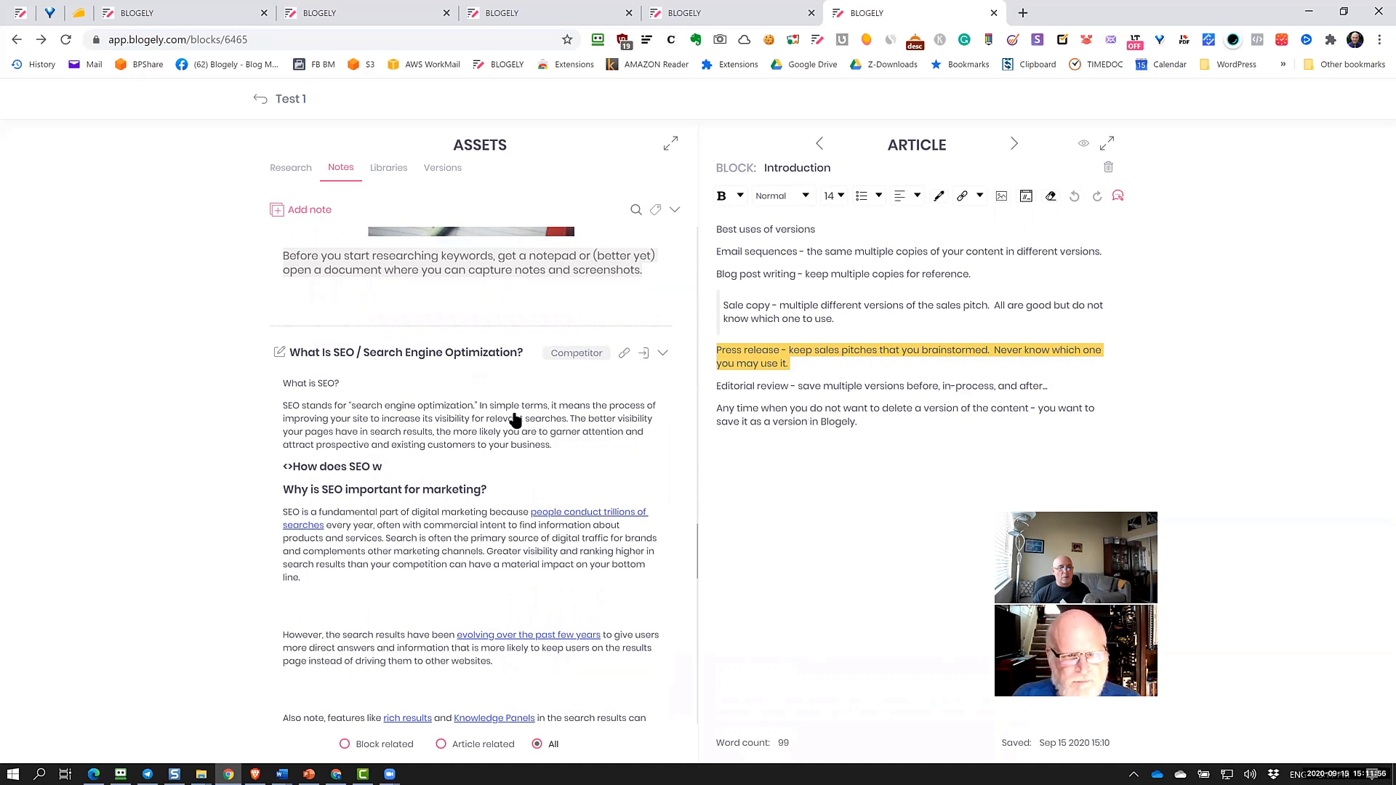
Open the 240-word What Is SEO note, tagged Competitor, for editing and scroll its text
{"action": "left_click", "coordinate": [277, 354]}
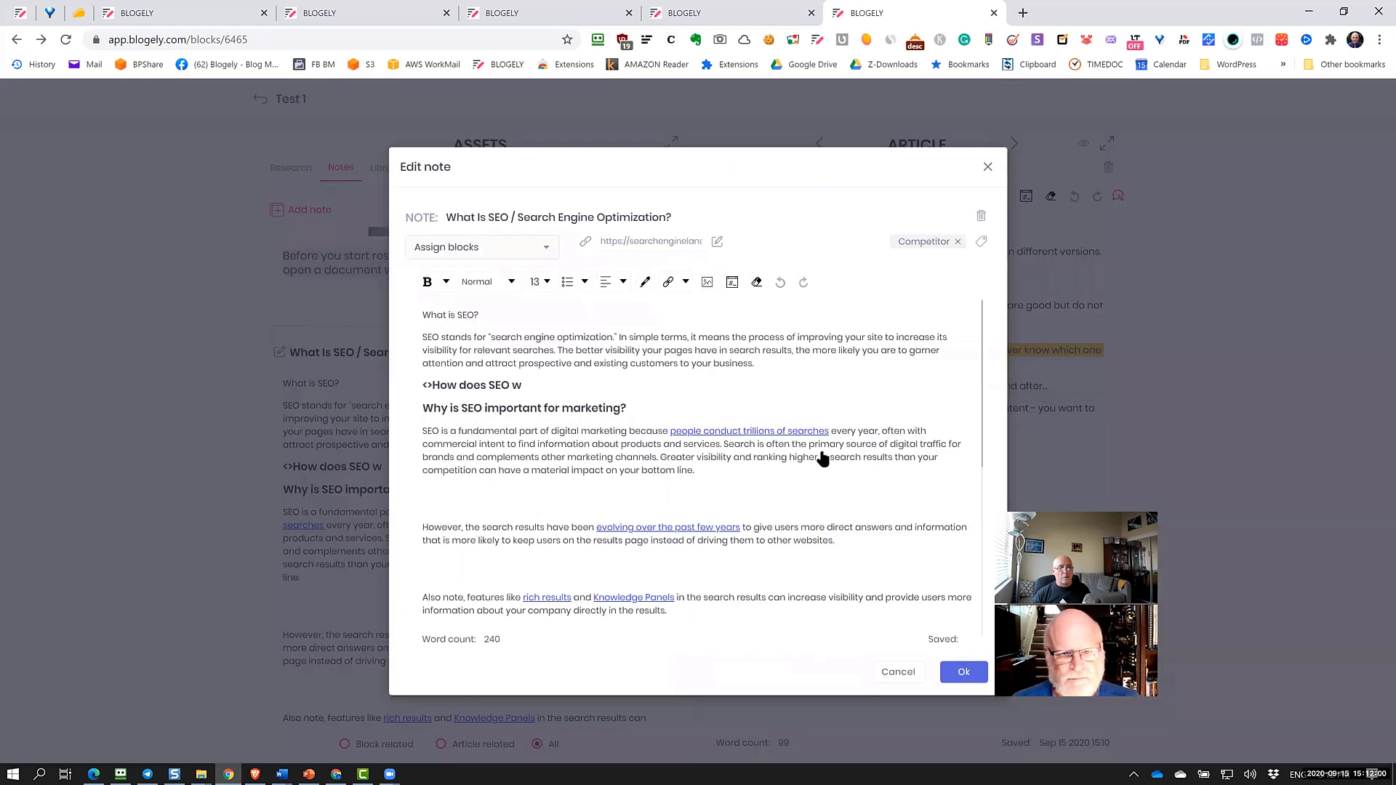
{"action": "scroll", "coordinate": [825, 459], "scroll_direction": "down", "scroll_amount": 5}
{"action": "scroll", "coordinate": [818, 455], "scroll_direction": "up", "scroll_amount": 5}
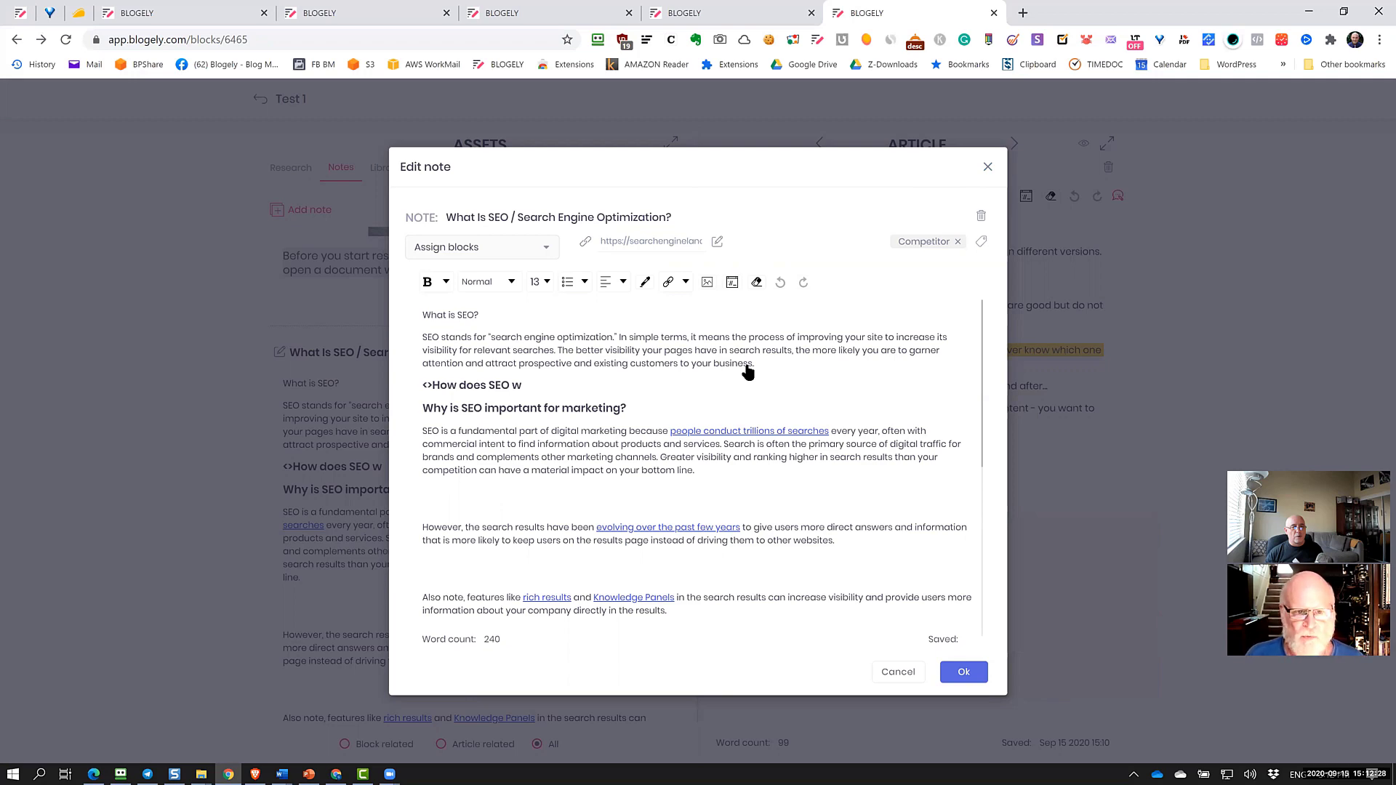
{"action": "scroll", "coordinate": [748, 372], "scroll_direction": "down", "scroll_amount": 4}
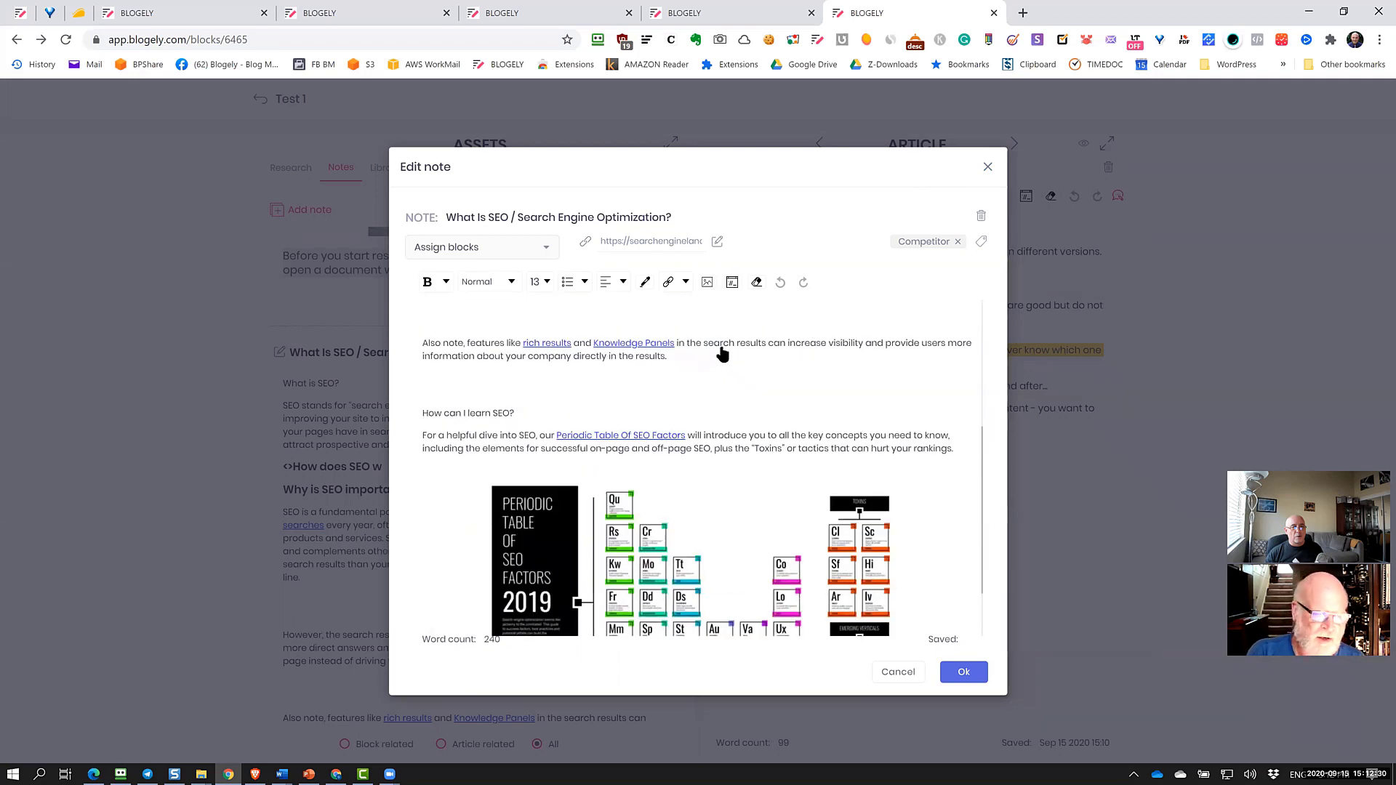
{"action": "scroll", "coordinate": [722, 353], "scroll_direction": "down", "scroll_amount": 1}
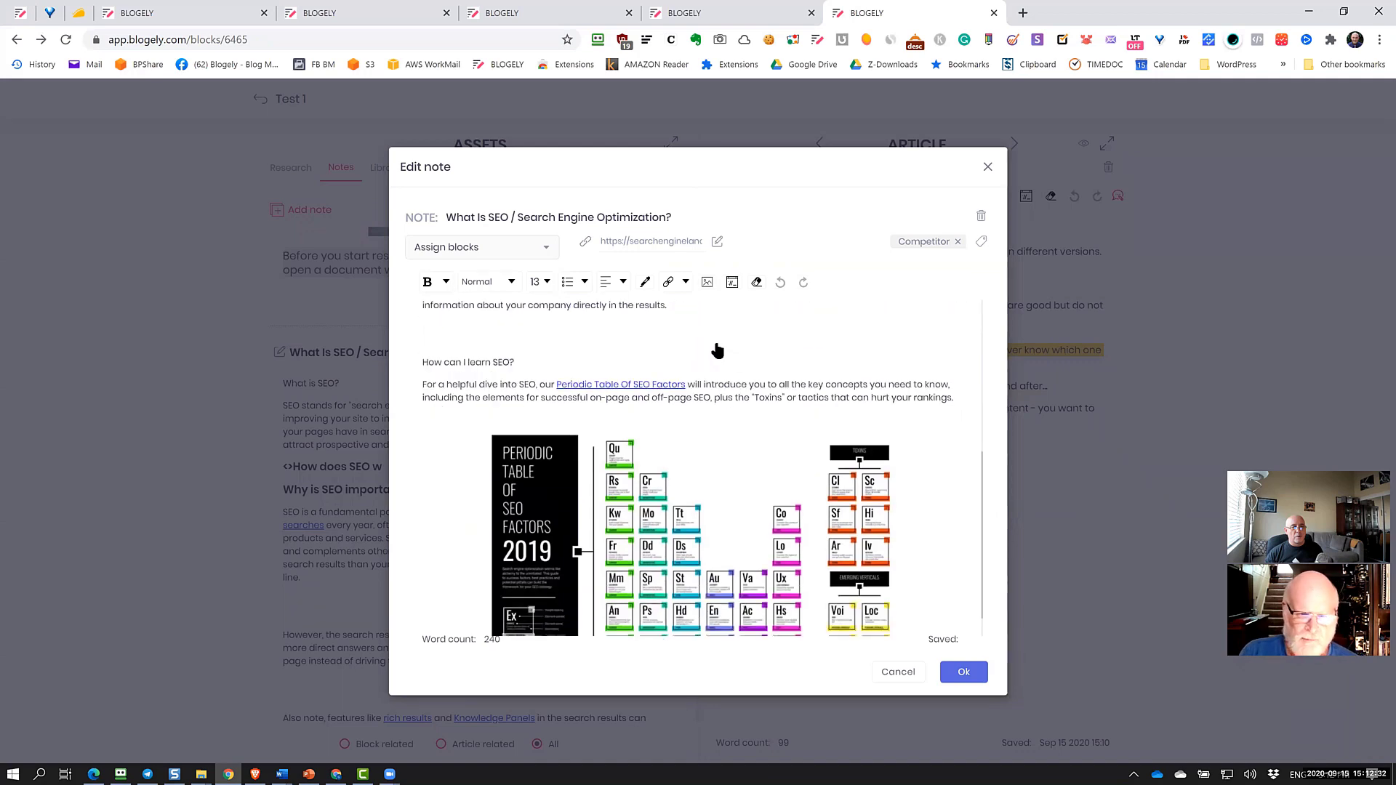
{"action": "scroll", "coordinate": [715, 352], "scroll_direction": "up", "scroll_amount": 3}
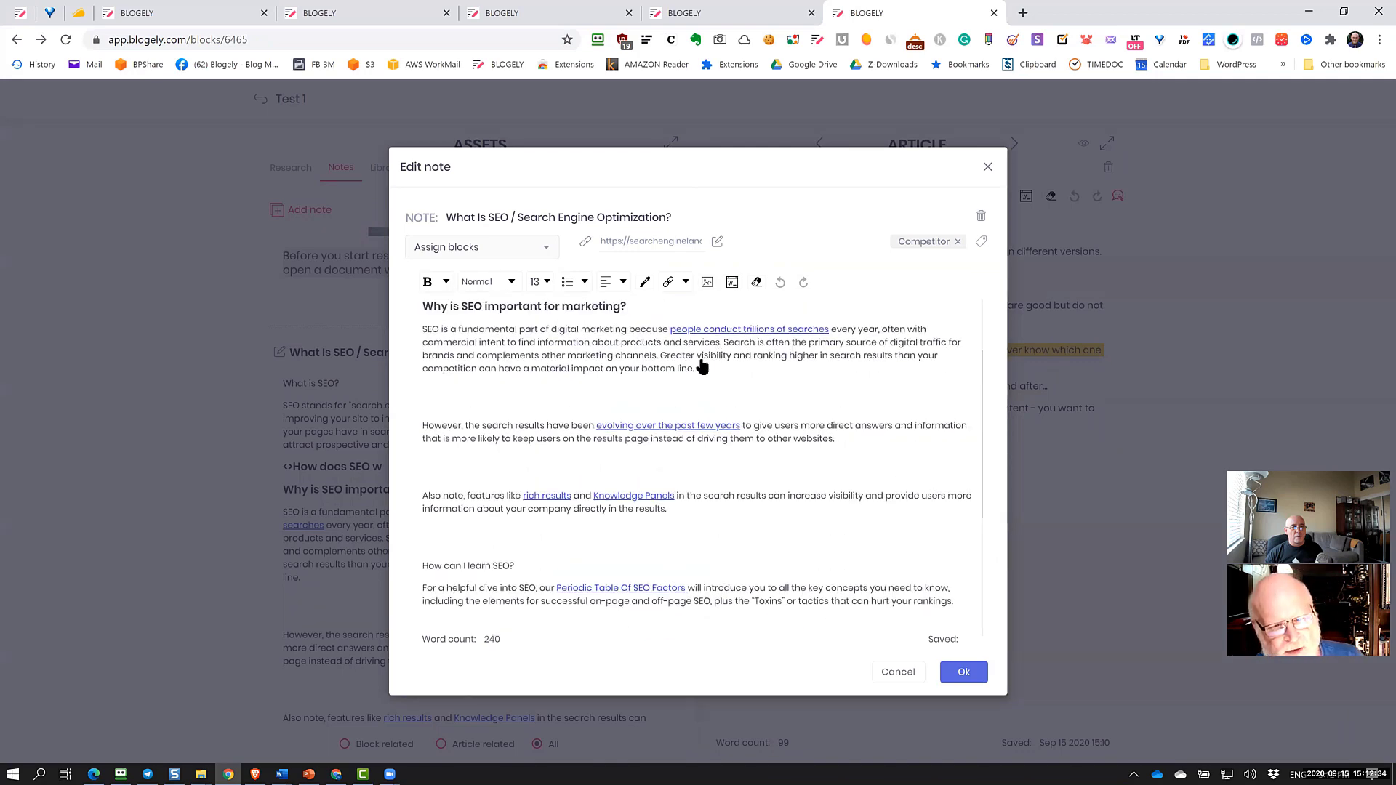
Remove the blank lines around the However and Also note paragraphs, undoing an accidental text move
{"action": "left_click", "coordinate": [576, 470]}
{"action": "key", "text": "BackSpace"}
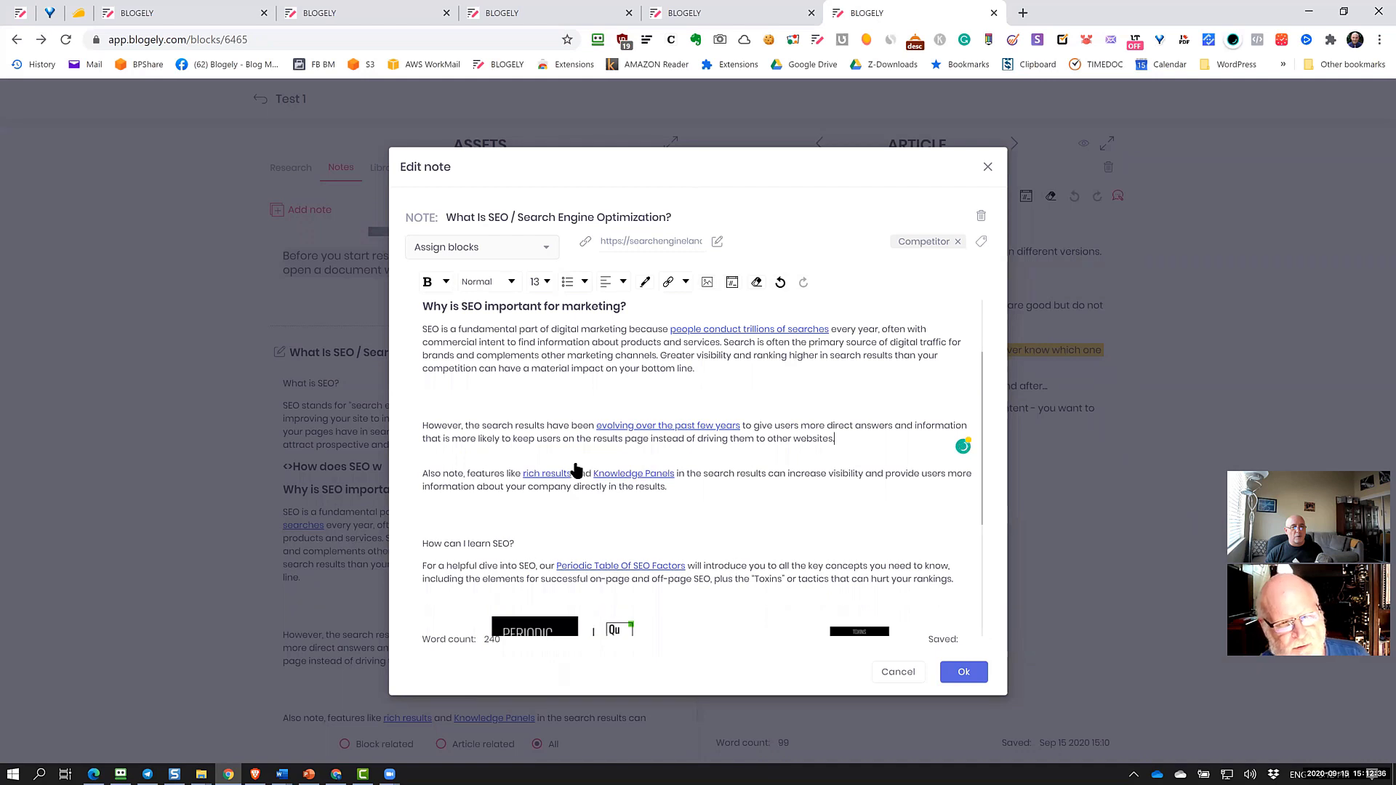
{"action": "left_click", "coordinate": [514, 394]}
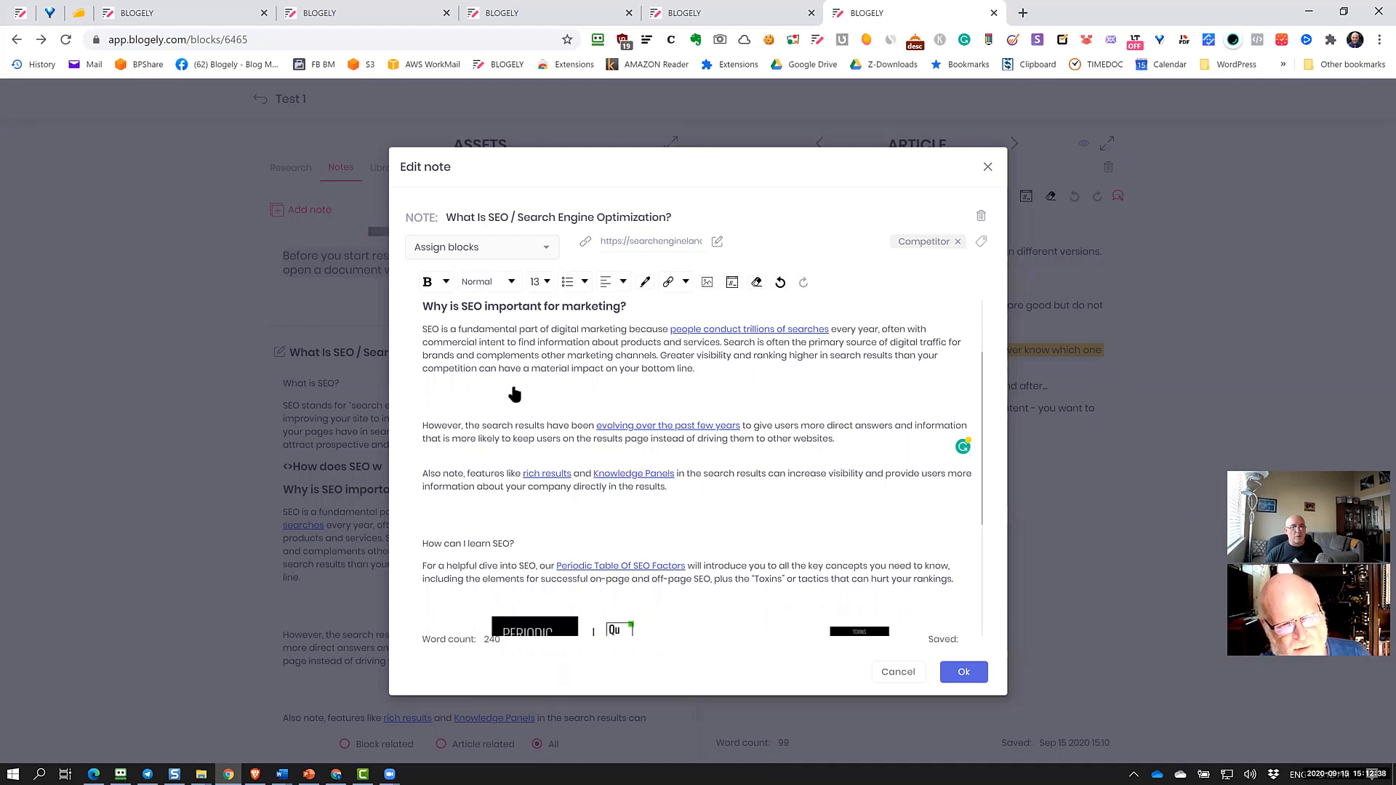
{"action": "key", "text": "BackSpace"}
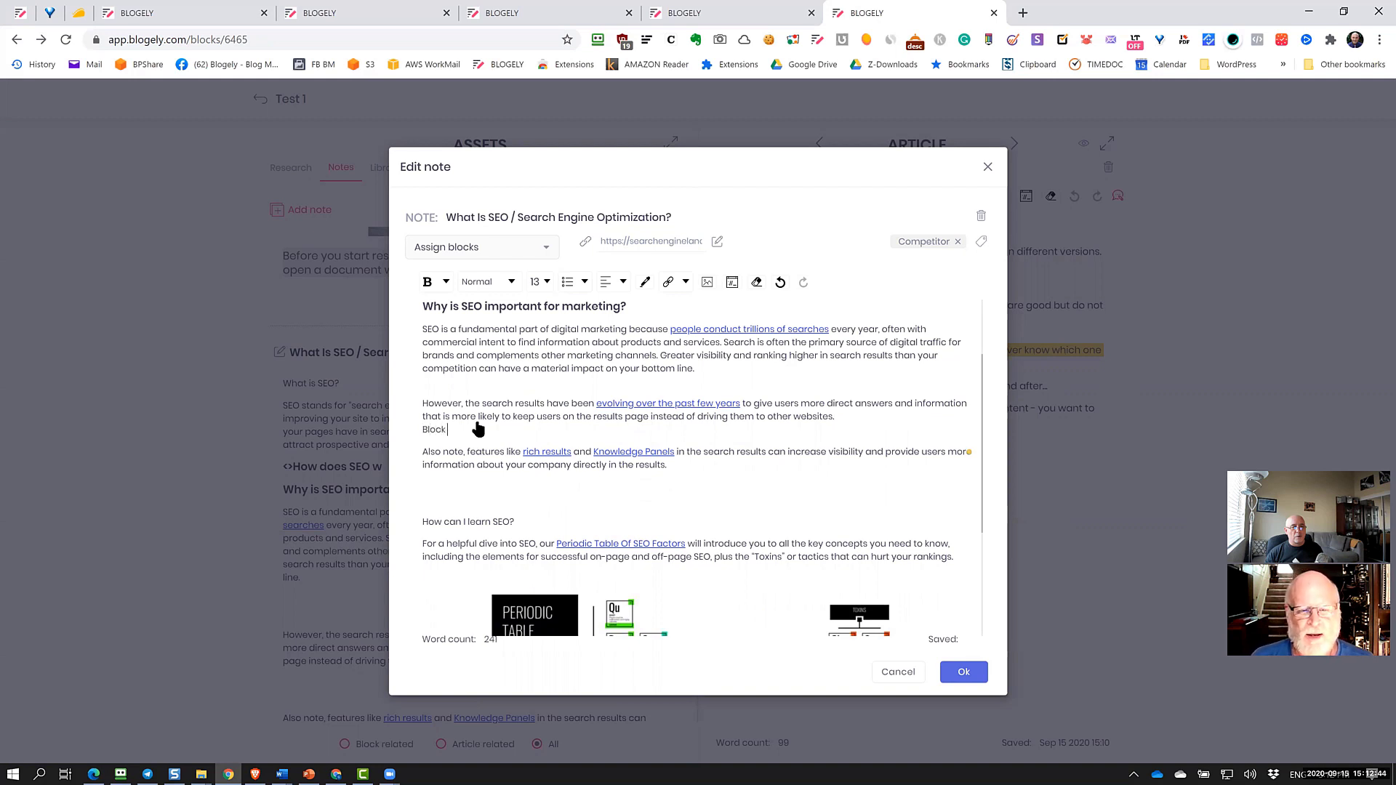
{"action": "mouse_move", "coordinate": [436, 423]}
{"action": "left_mouse_down"}
{"action": "mouse_move", "coordinate": [474, 439]}
{"action": "mouse_move", "coordinate": [442, 430]}
{"action": "left_mouse_up"}
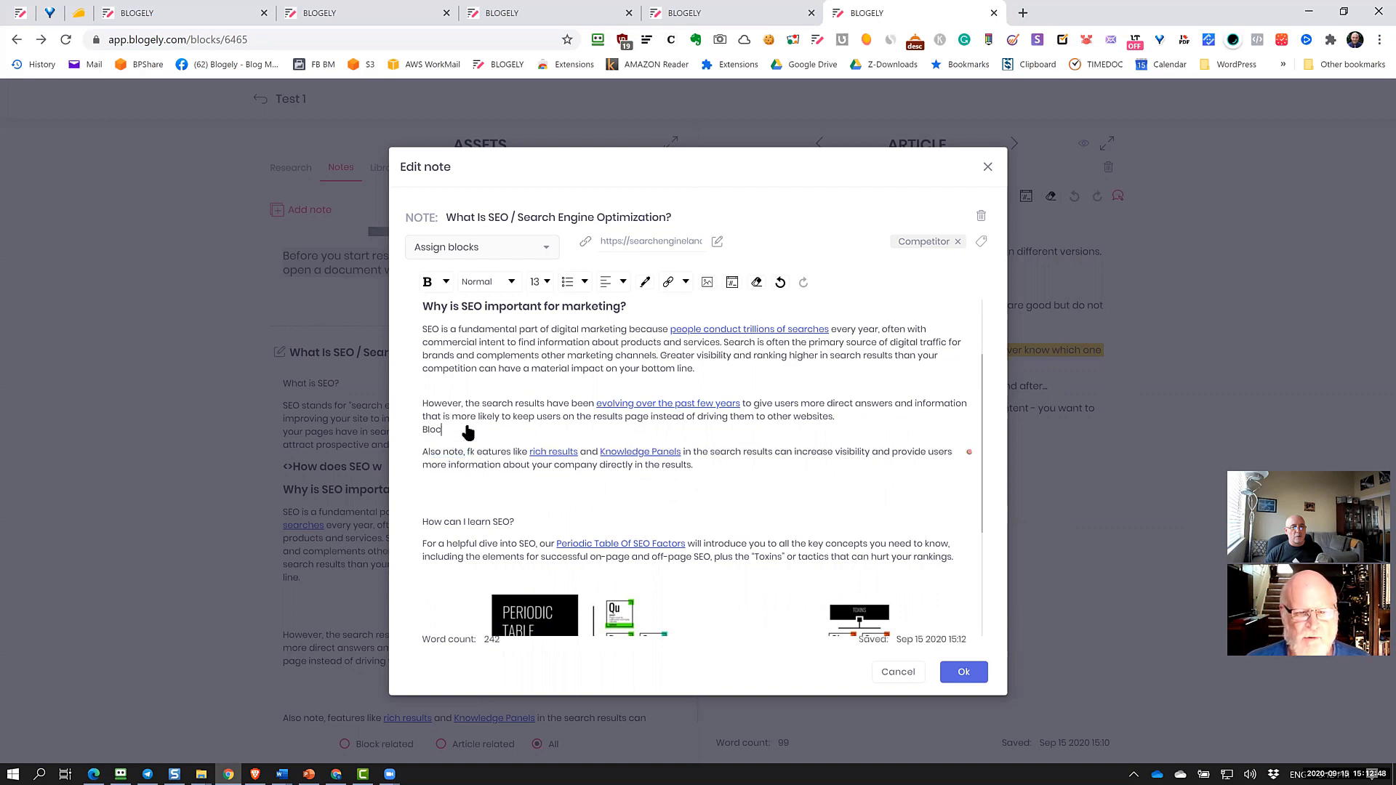
{"action": "key", "text": "ctrl+z"}
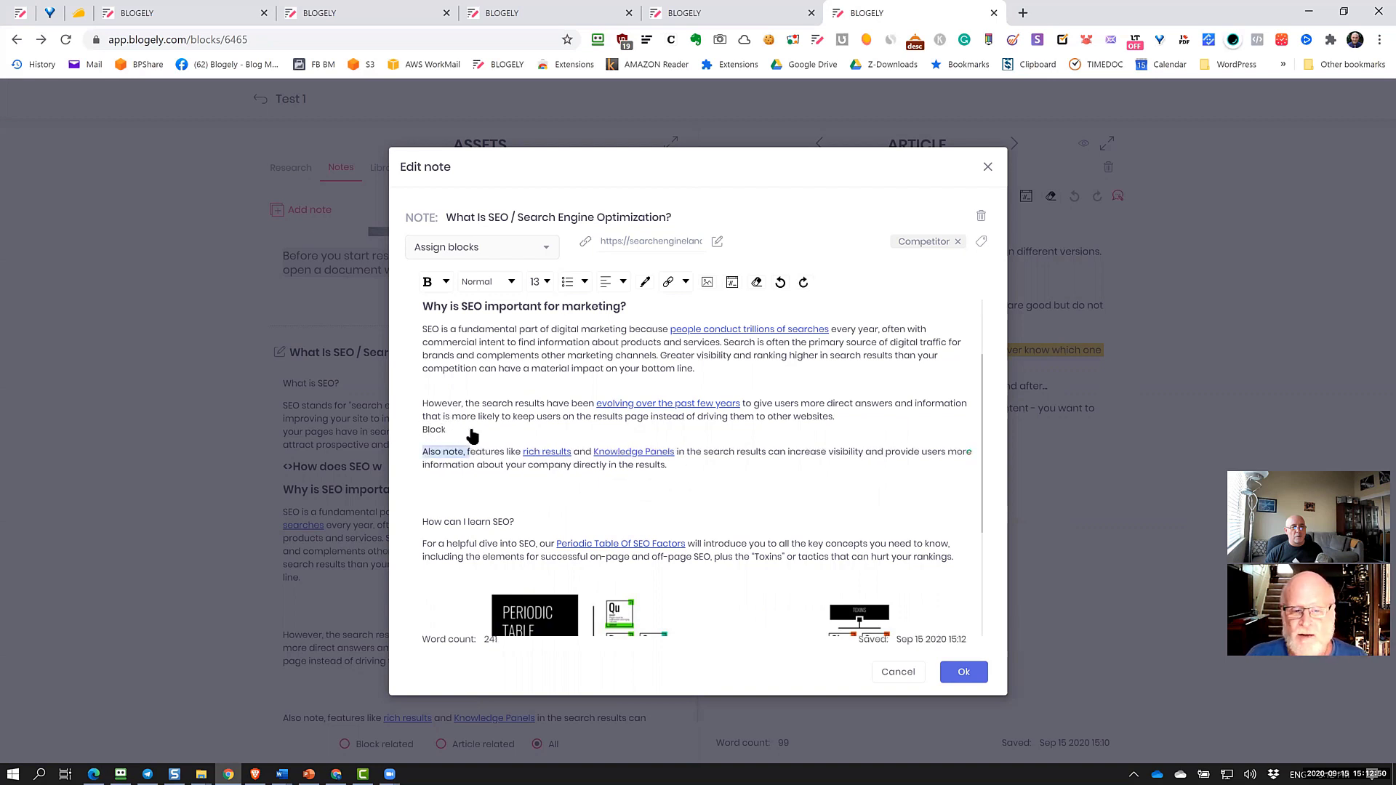
{"action": "left_click", "coordinate": [460, 433]}
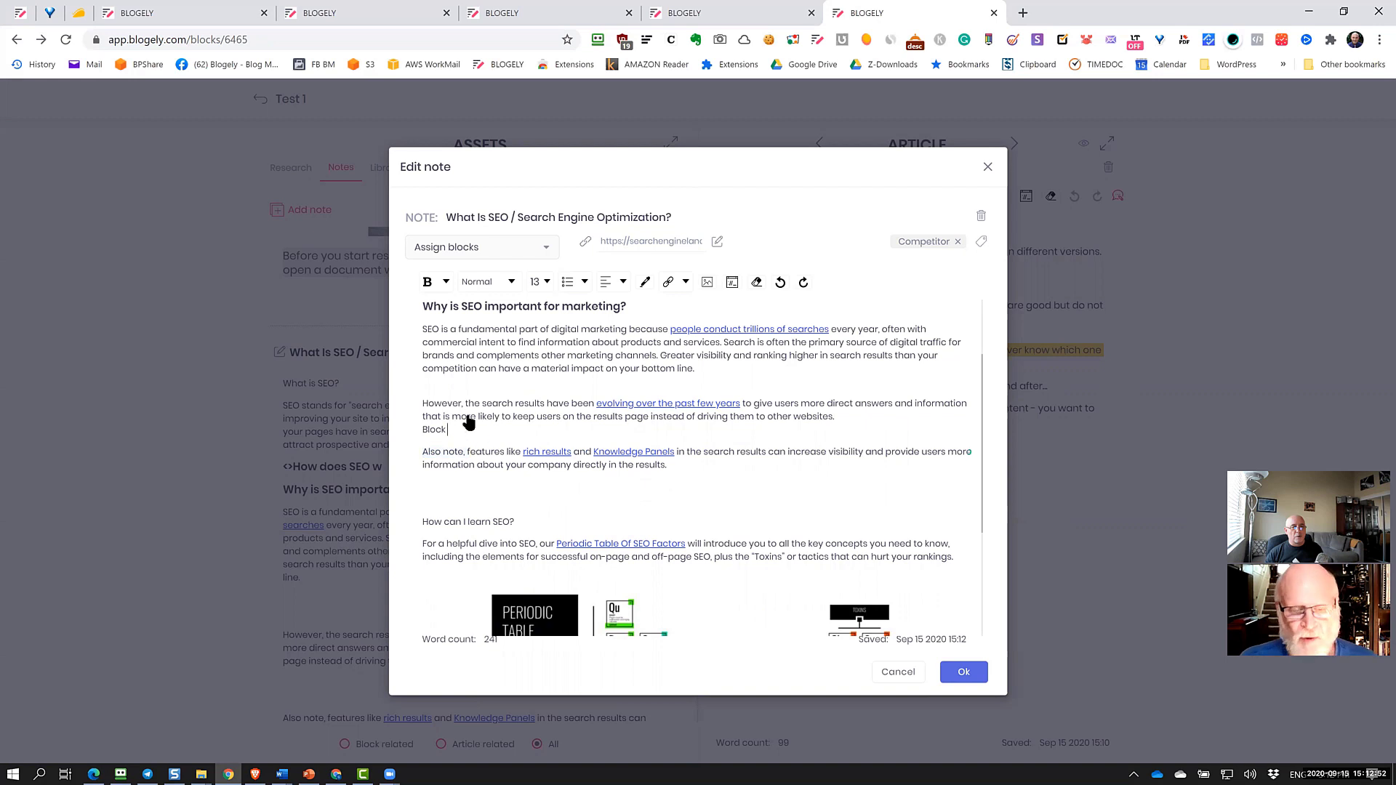
Make the However paragraph an H3 heading and open the rich results link in a new tab
{"action": "double_click", "coordinate": [434, 430]}
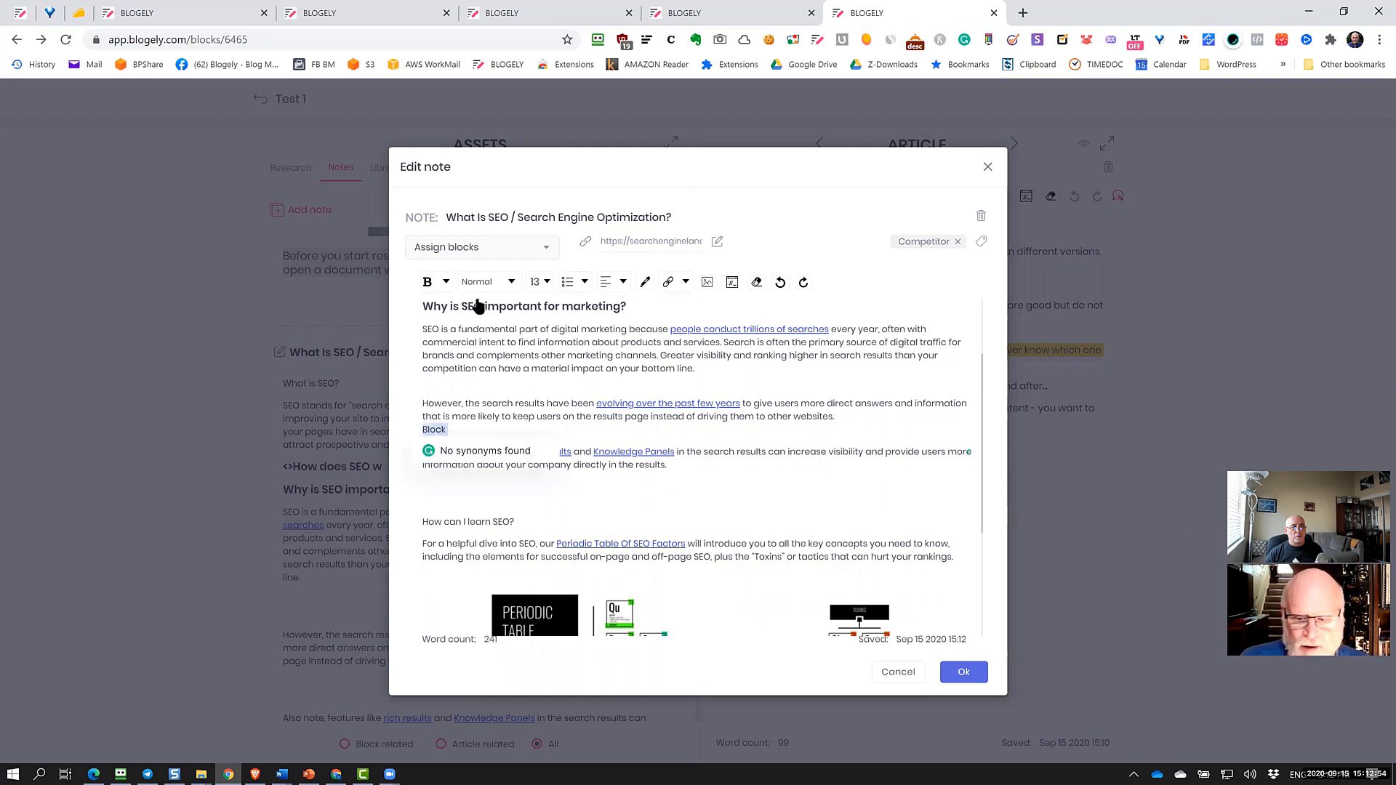
{"action": "left_click", "coordinate": [446, 282]}
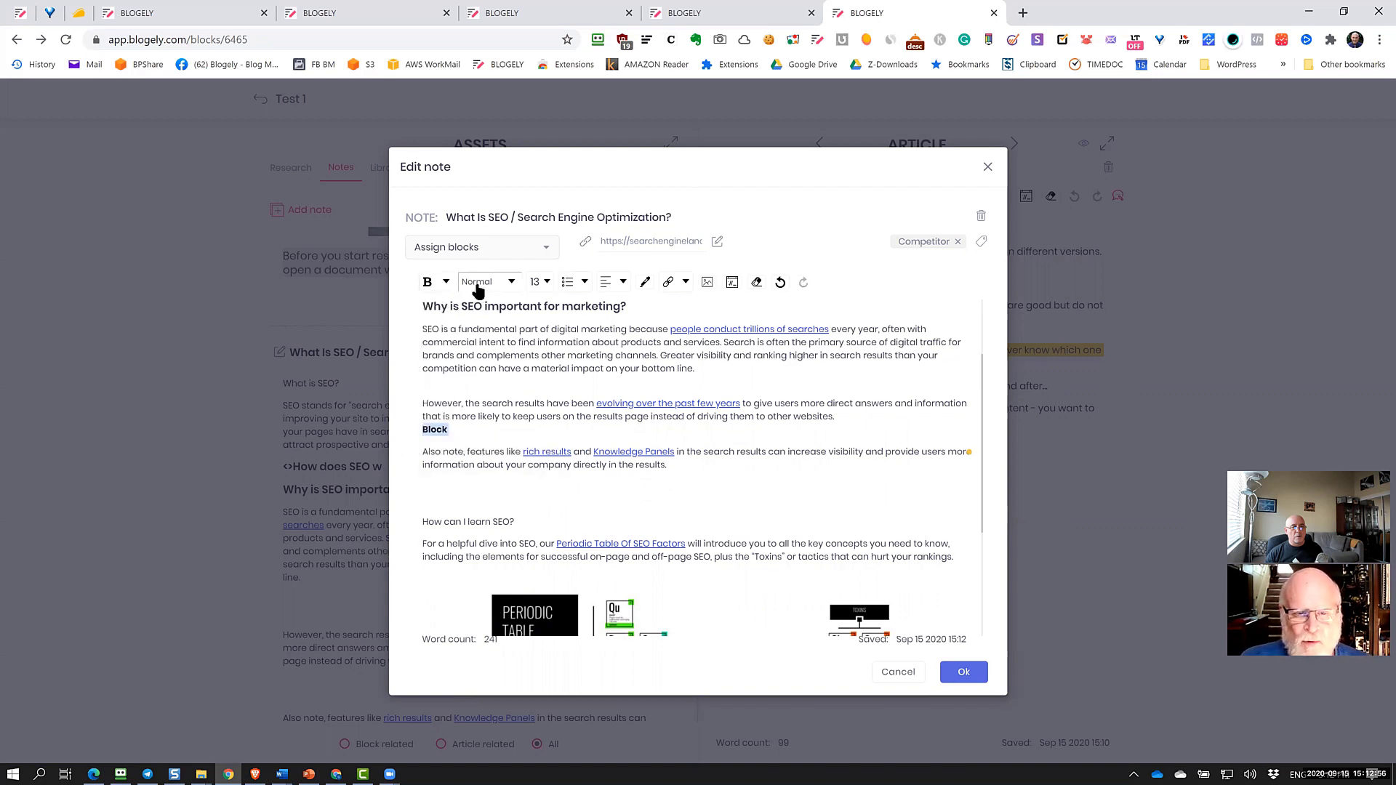
{"action": "left_click", "coordinate": [478, 282]}
{"action": "left_click", "coordinate": [471, 318]}
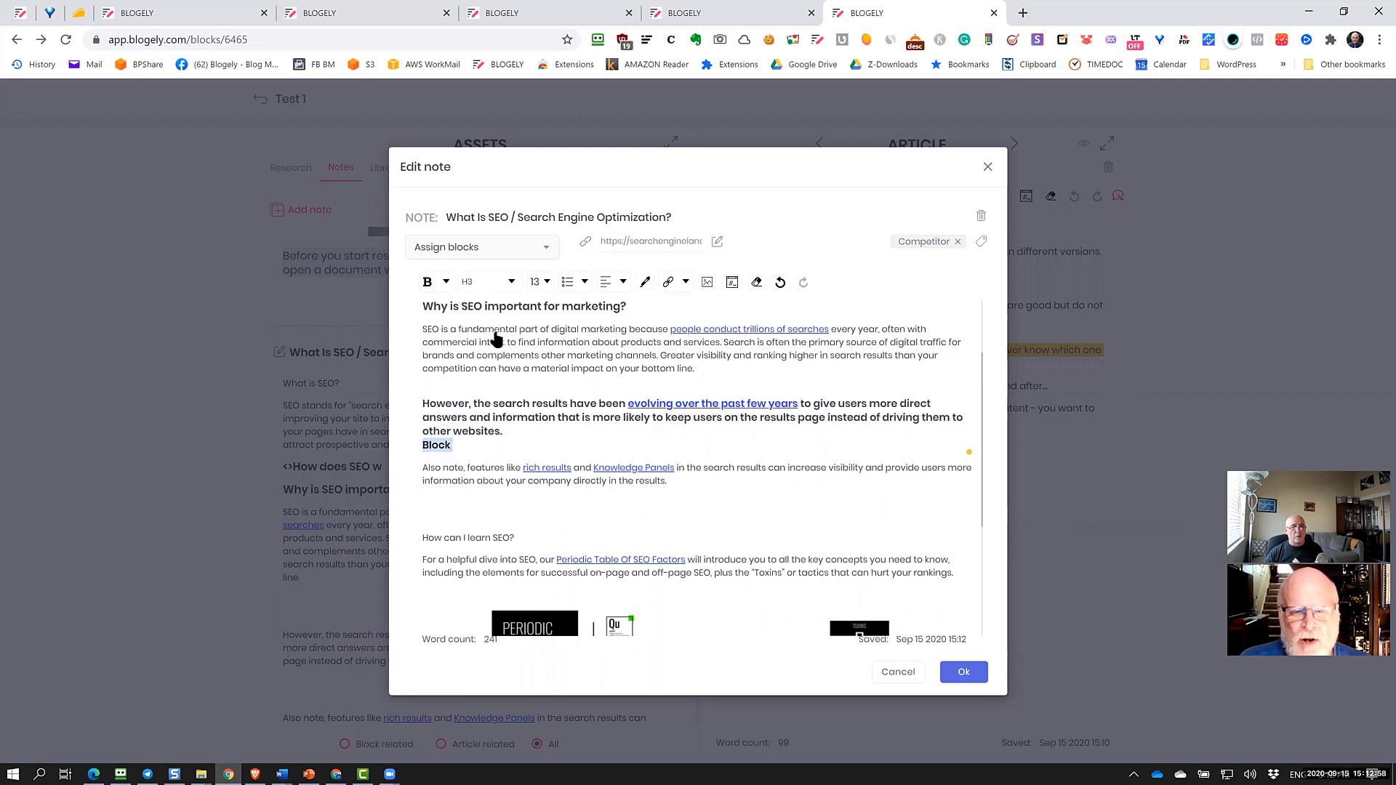
{"action": "left_click", "coordinate": [547, 466]}
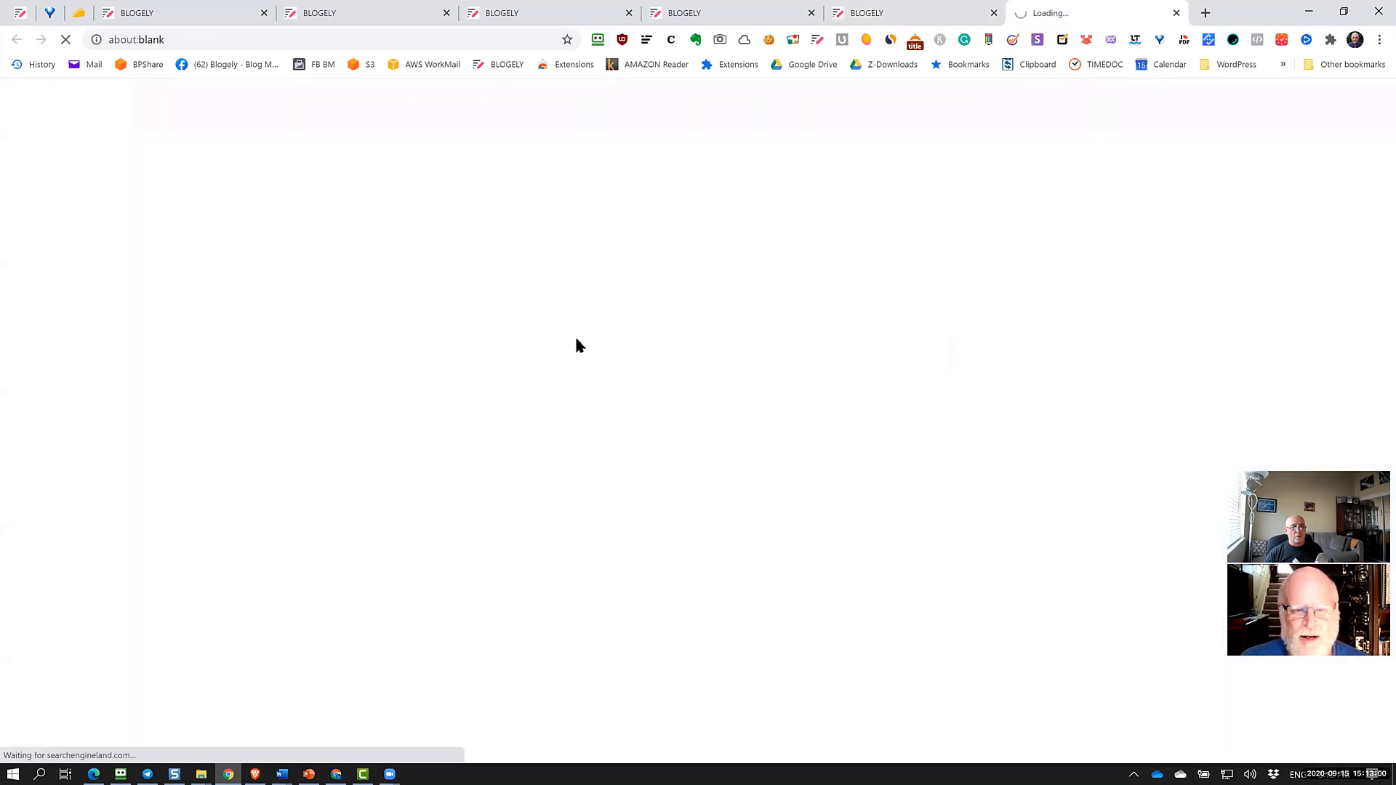
Look over the Search Engine Land Rich Snippets page, then return to the What Is SEO note in Blogely
{"action": "left_click", "coordinate": [946, 13]}
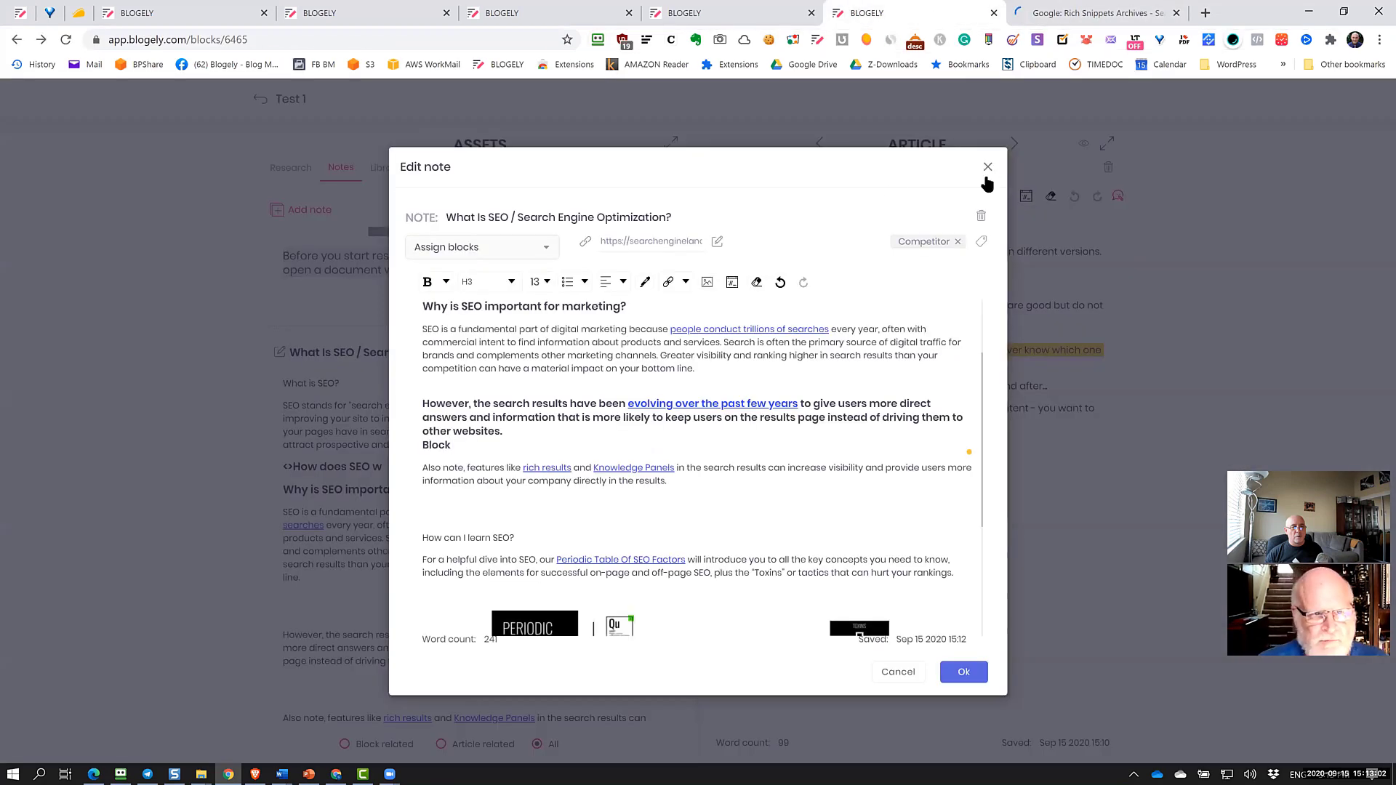
{"action": "left_click", "coordinate": [1103, 15]}
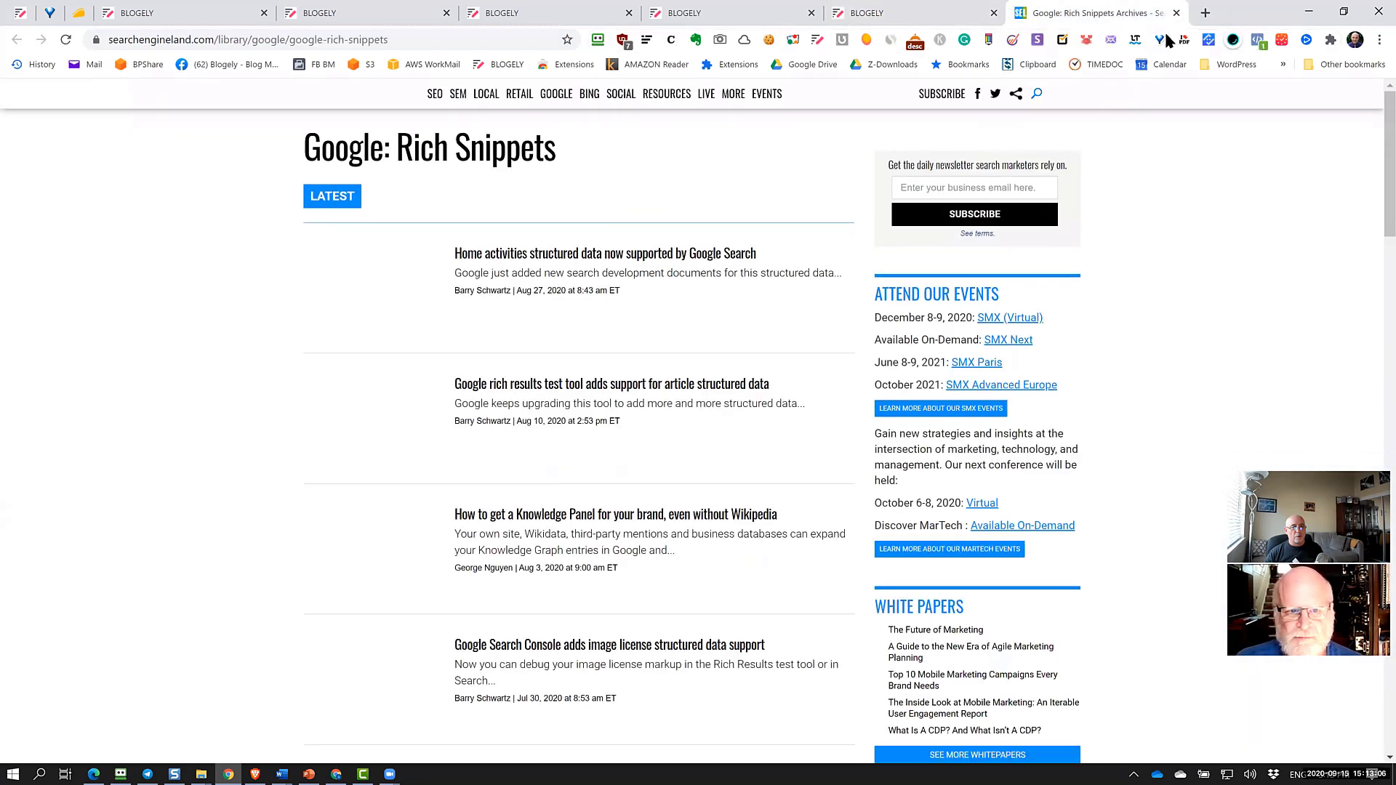
{"action": "left_click", "coordinate": [914, 16]}
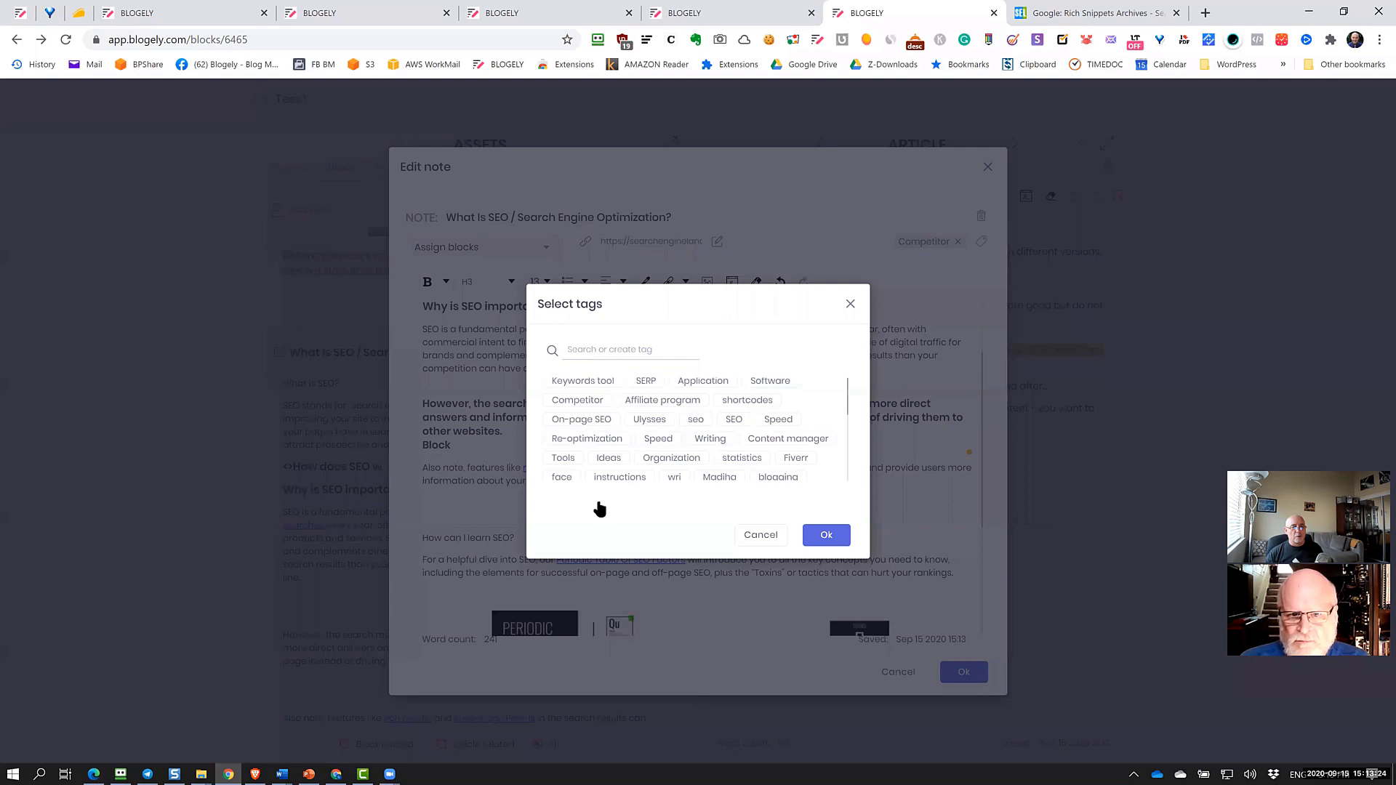
Dismiss the tag picker, keeping the Competitor tag, and close the note editor without saving
{"action": "scroll", "coordinate": [596, 508], "scroll_direction": "down", "scroll_amount": 2}
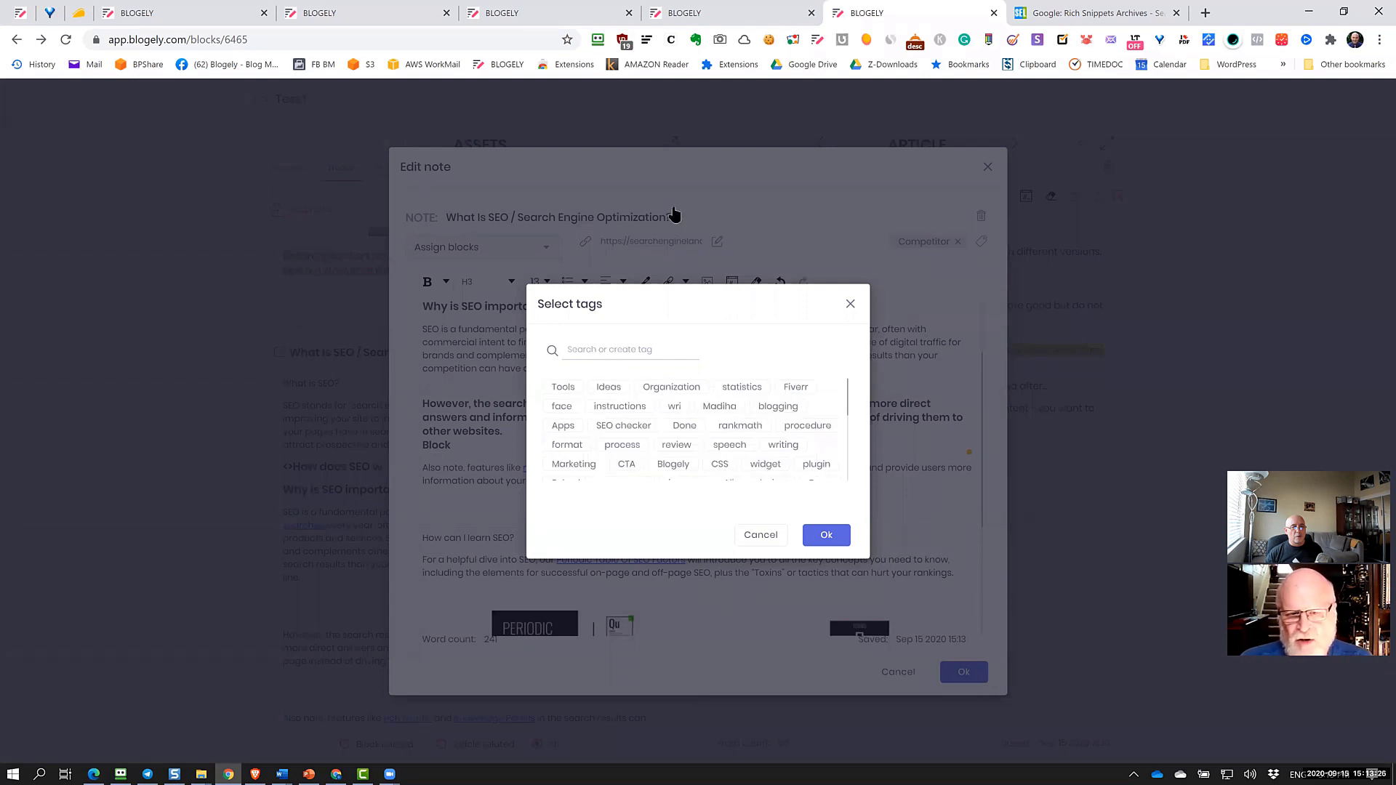
{"action": "key", "text": "Return"}
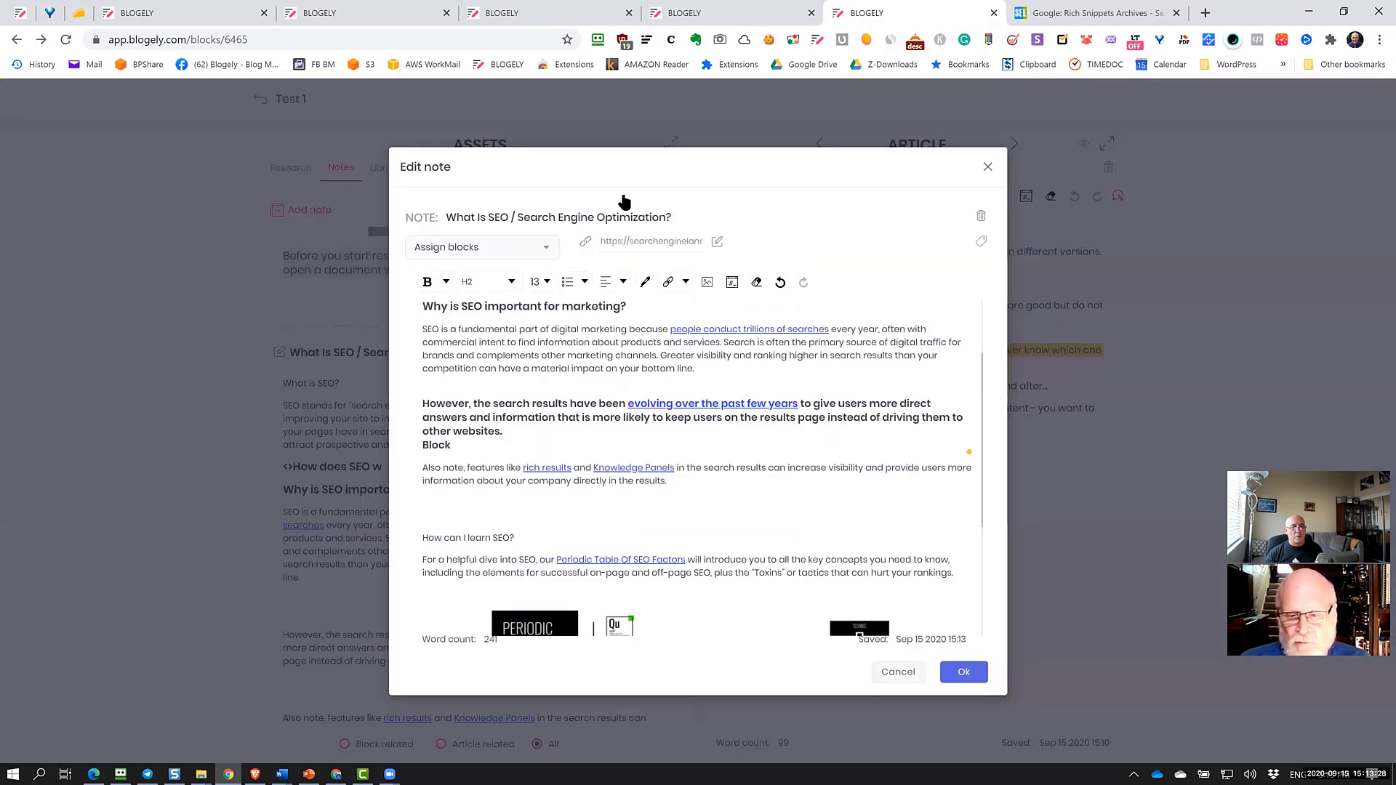
{"action": "key", "text": "Escape"}
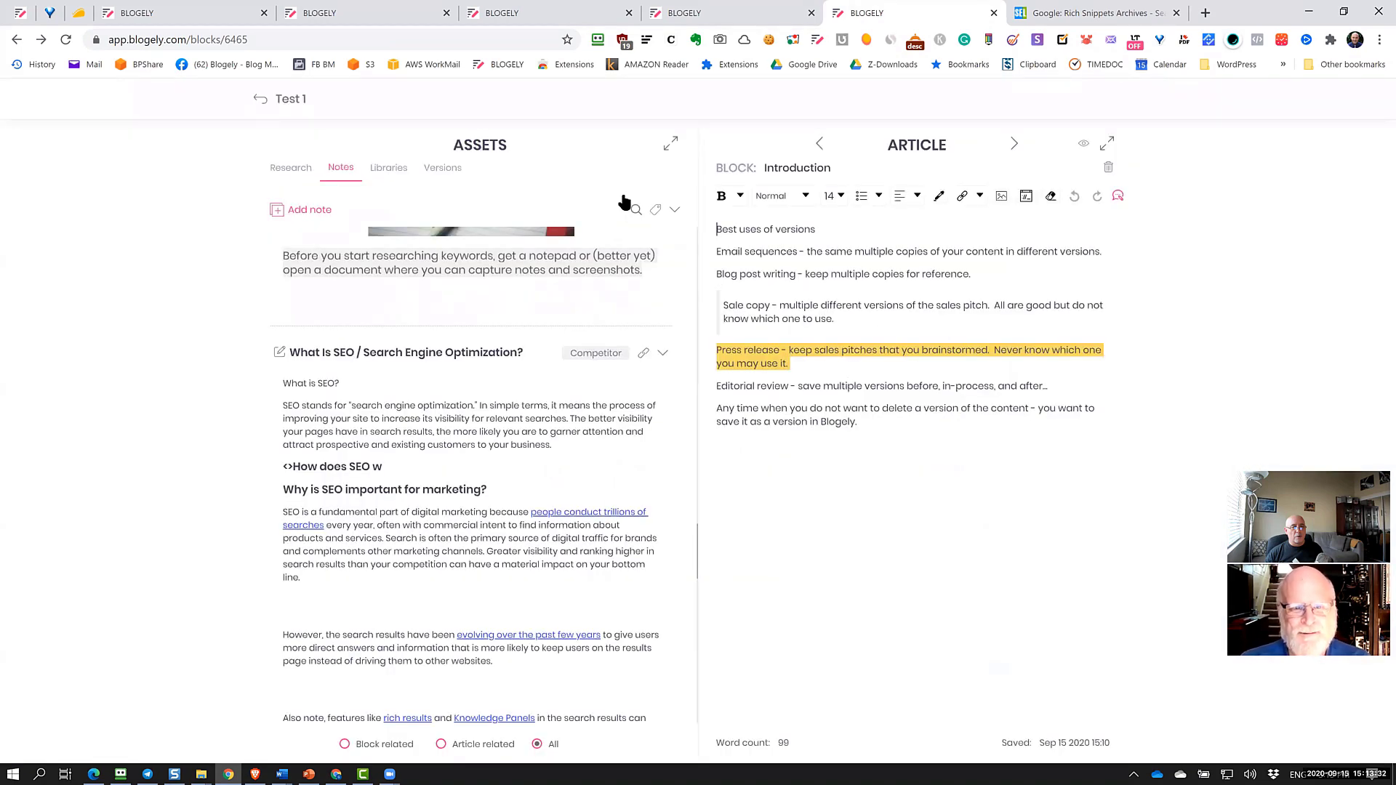
Scroll through the Notes list, then show the article's empty Libraries file list
{"action": "scroll", "coordinate": [624, 202], "scroll_direction": "up", "scroll_amount": 1}
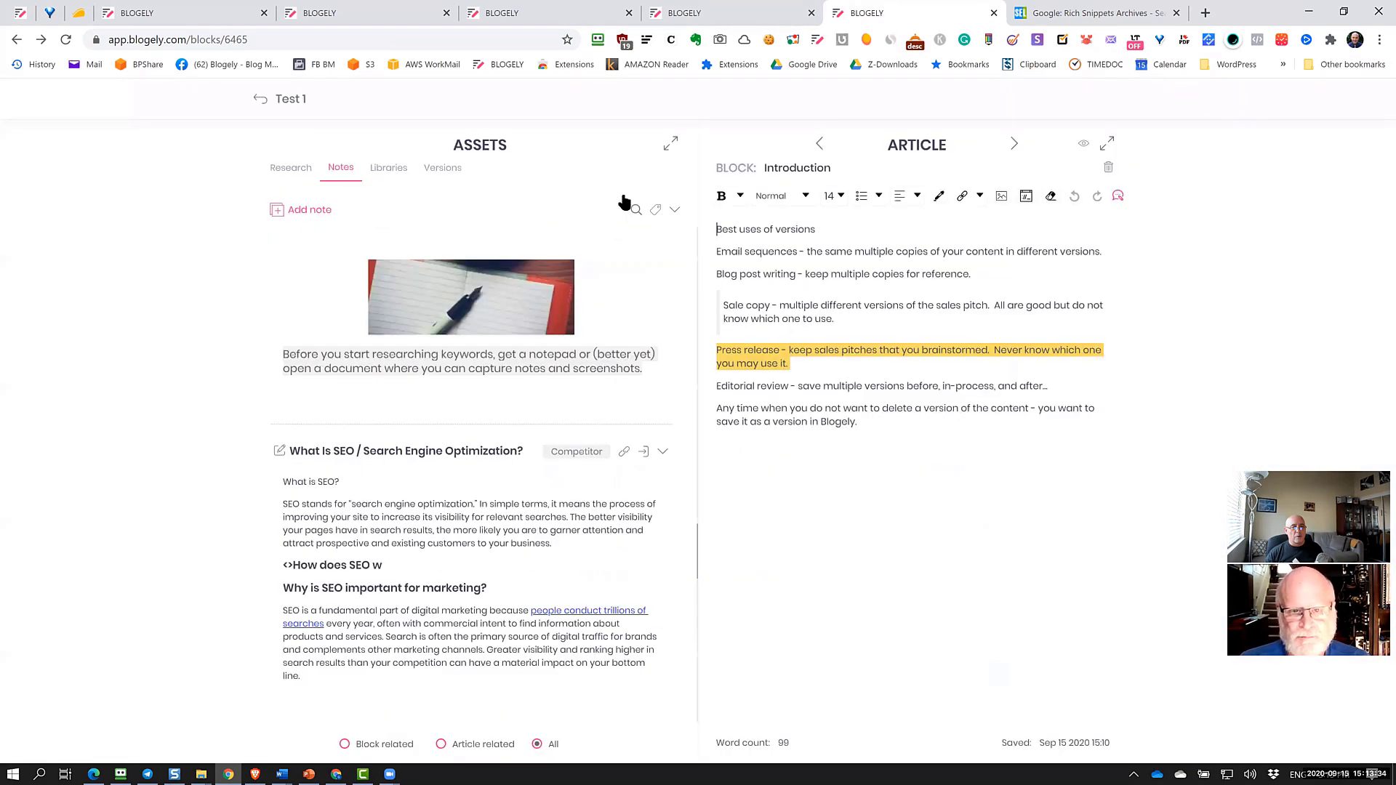
{"action": "scroll", "coordinate": [624, 202], "scroll_direction": "up", "scroll_amount": 2}
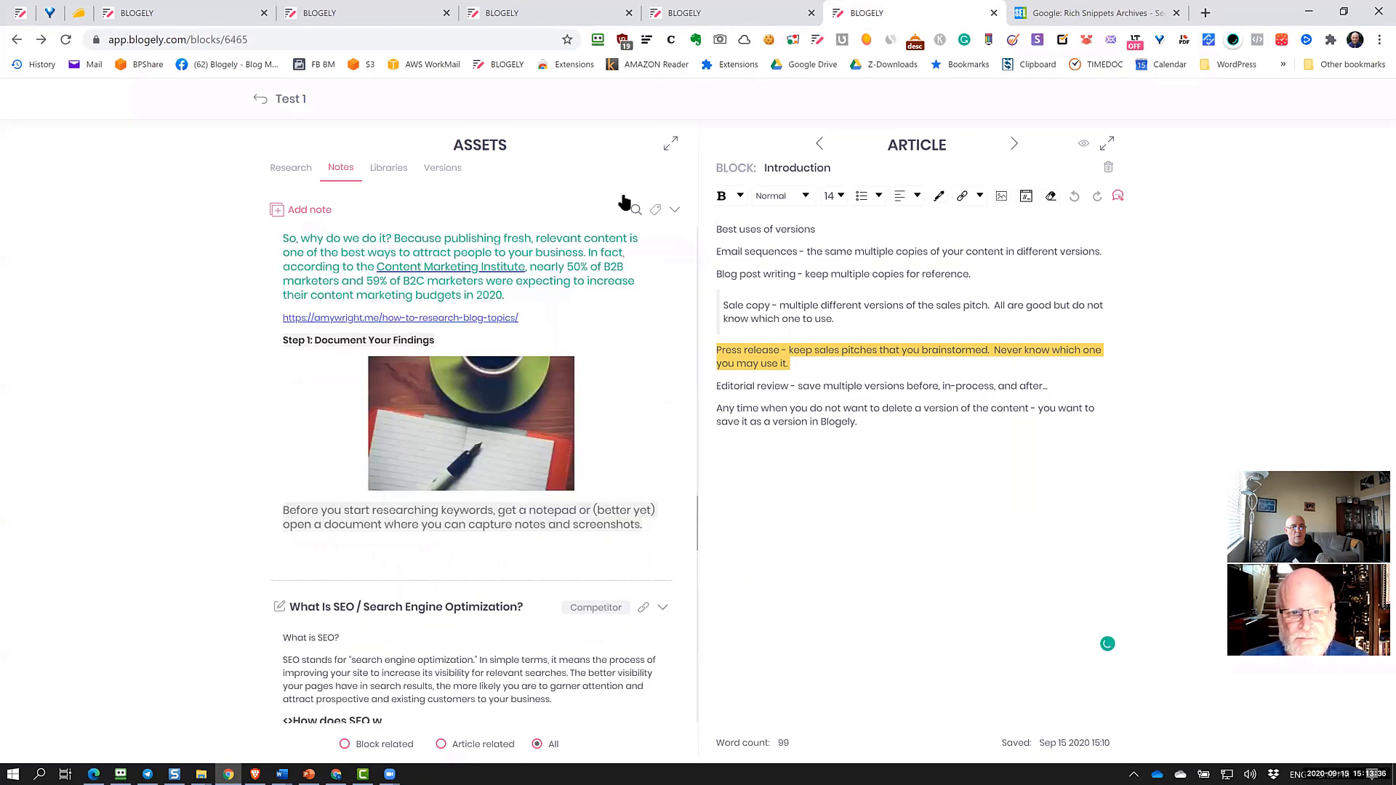
{"action": "scroll", "coordinate": [349, 749], "scroll_direction": "up", "scroll_amount": 2}
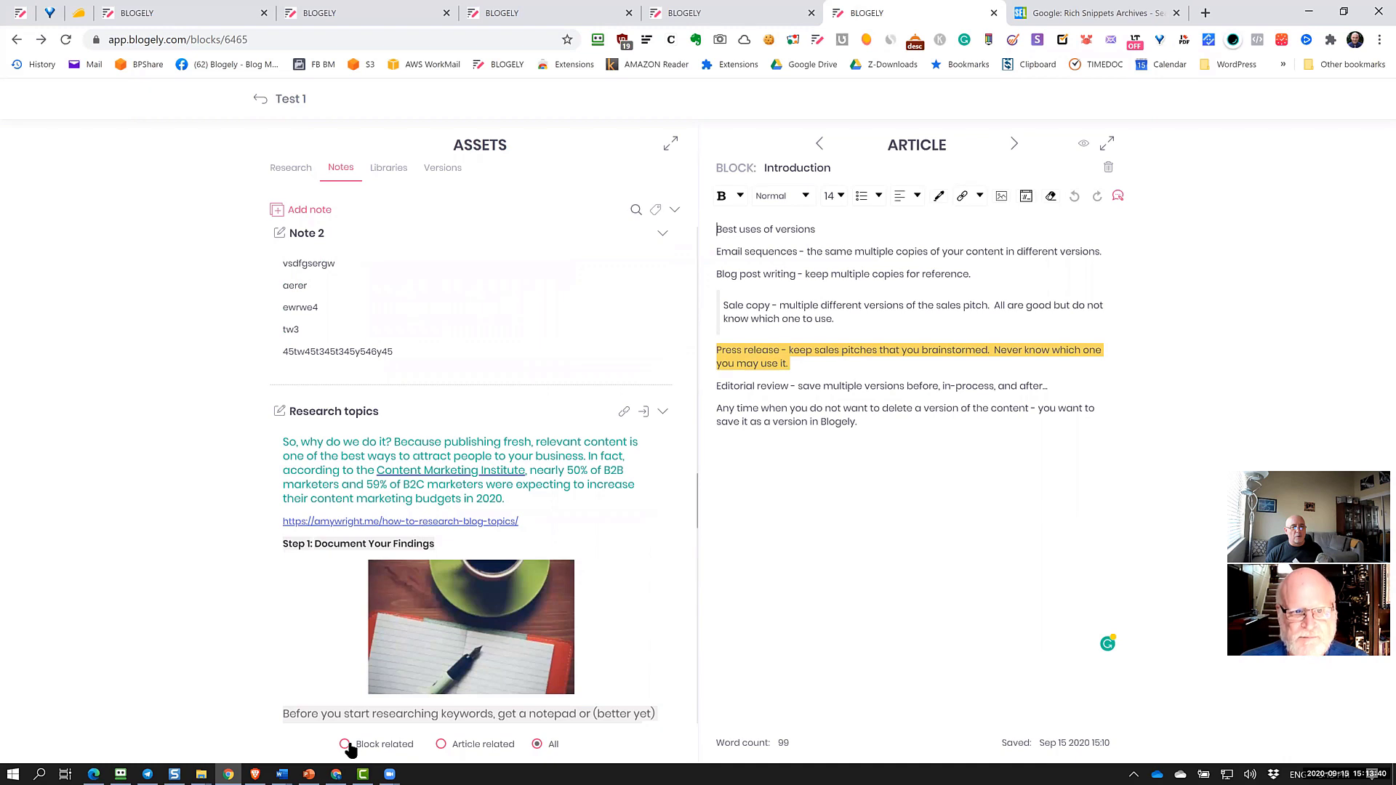
{"action": "scroll", "coordinate": [349, 749], "scroll_direction": "down", "scroll_amount": 2}
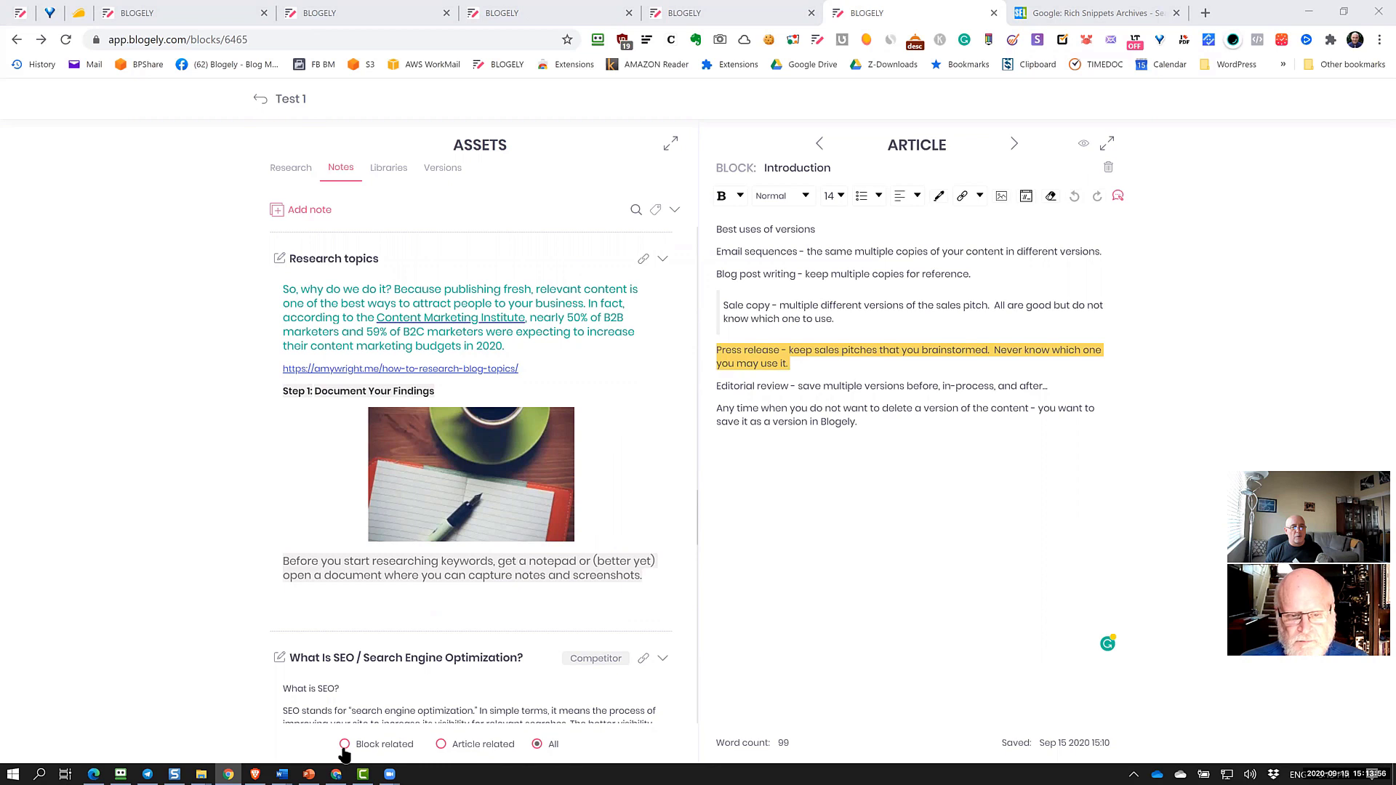
{"action": "left_click", "coordinate": [391, 167]}
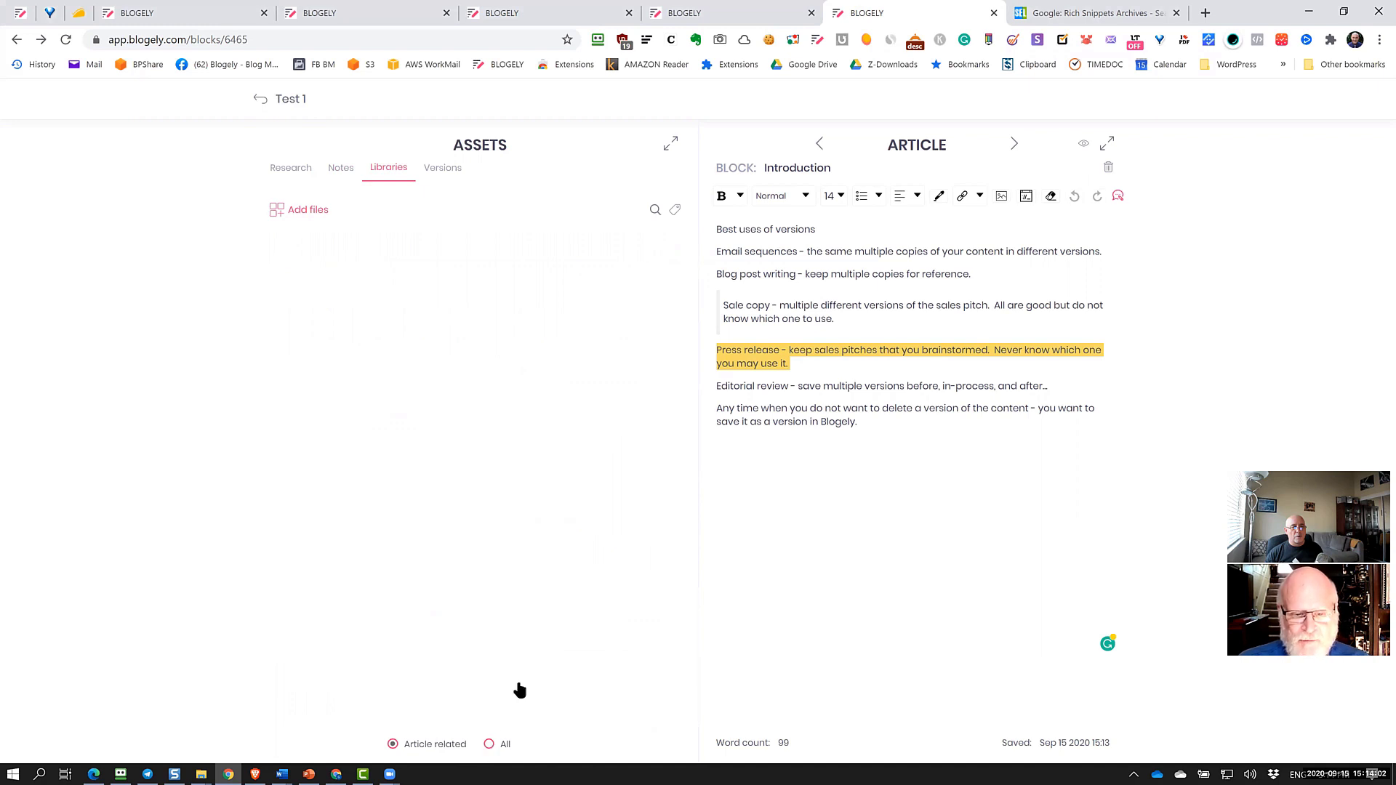
Switch the library filter from All to Article related, then start adding library files
{"action": "left_click", "coordinate": [489, 745]}
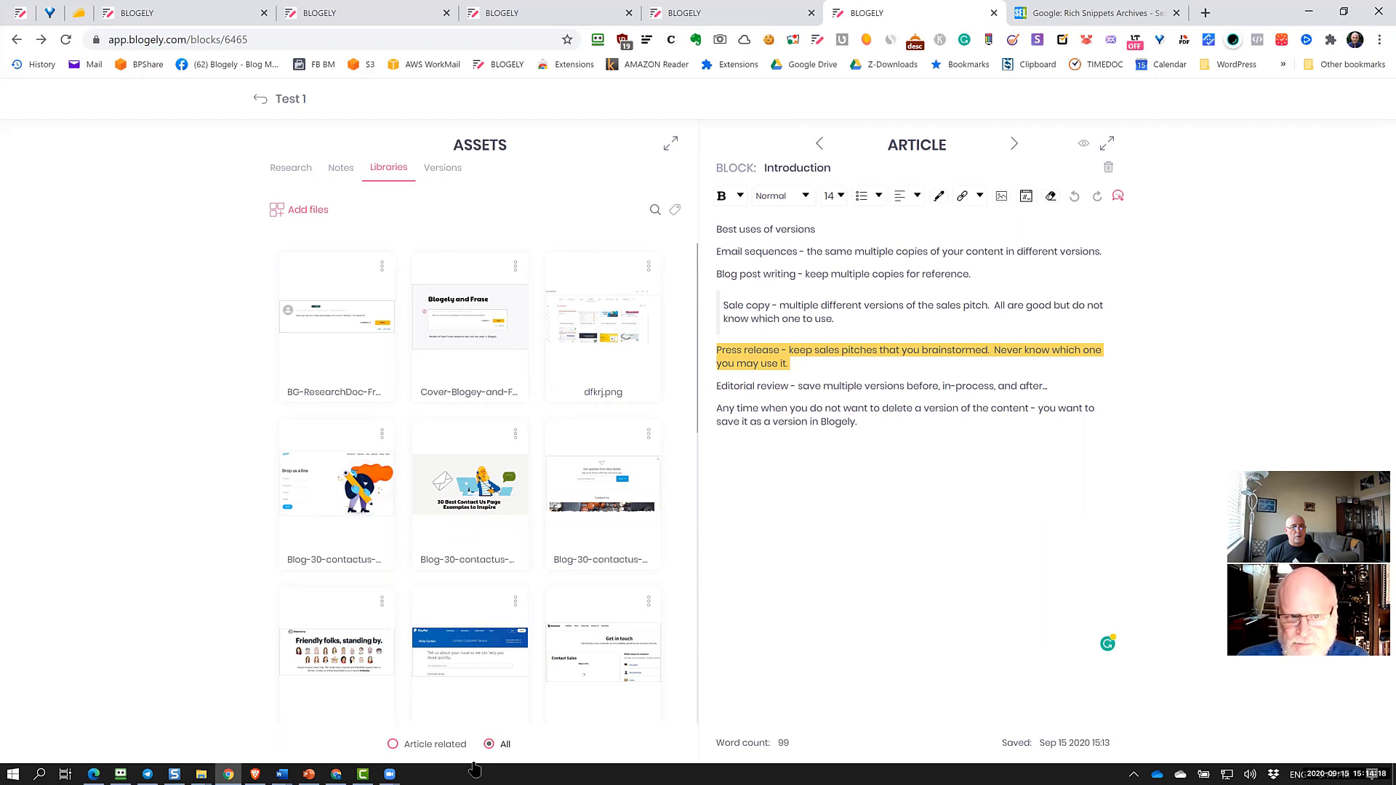
{"action": "left_click", "coordinate": [393, 746]}
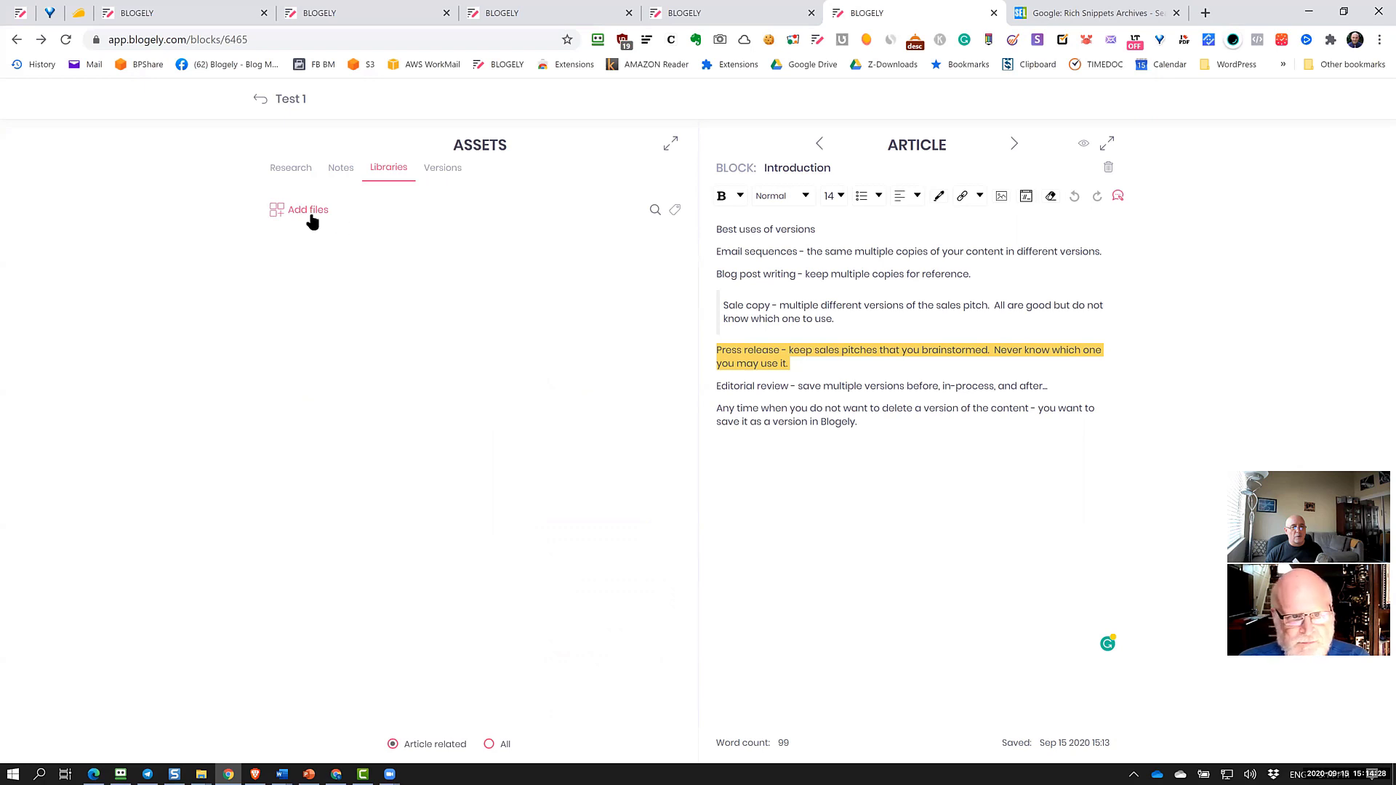
{"action": "left_click", "coordinate": [281, 211]}
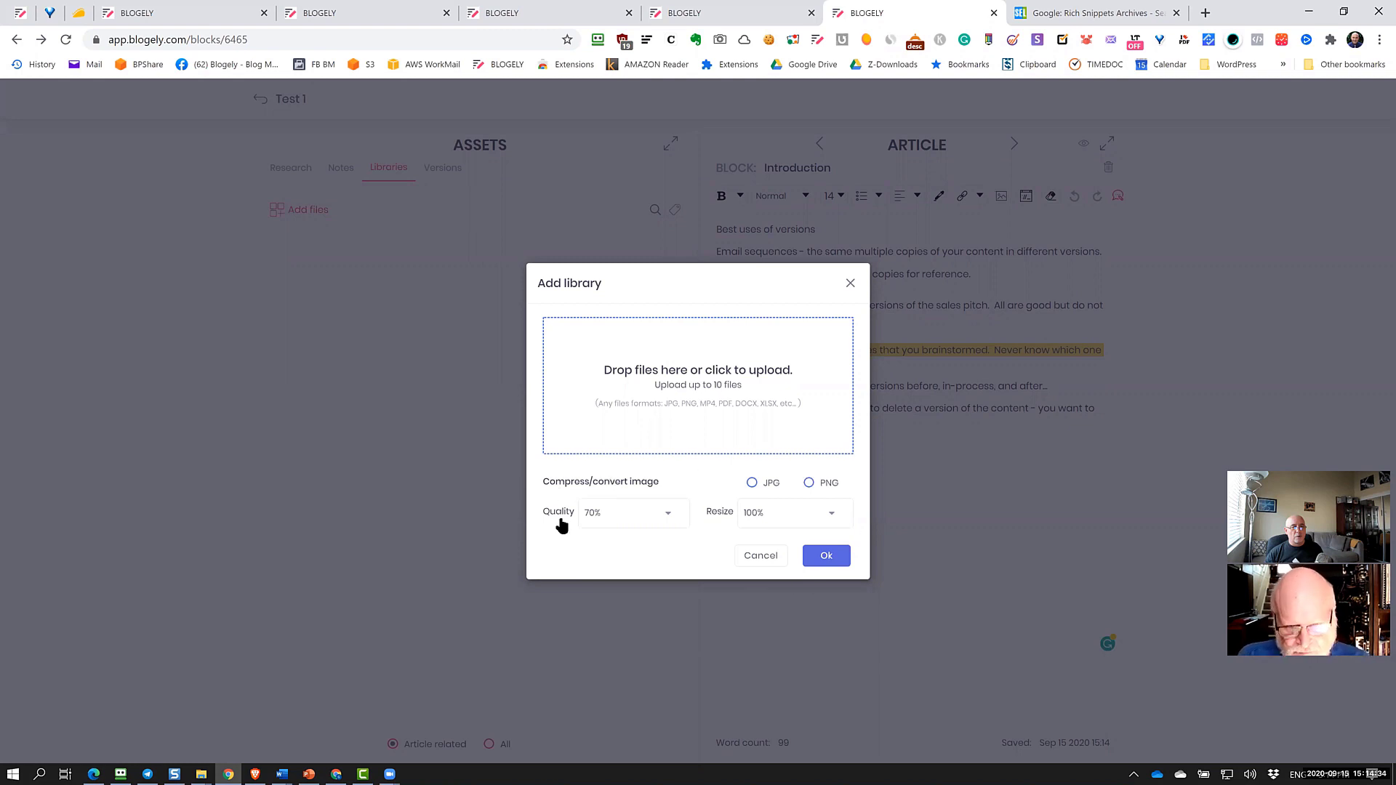
Try PNG then JPG conversion, keep quality 70% and resize 100%, then cancel the upload
{"action": "left_click", "coordinate": [808, 483]}
{"action": "left_click", "coordinate": [752, 483]}
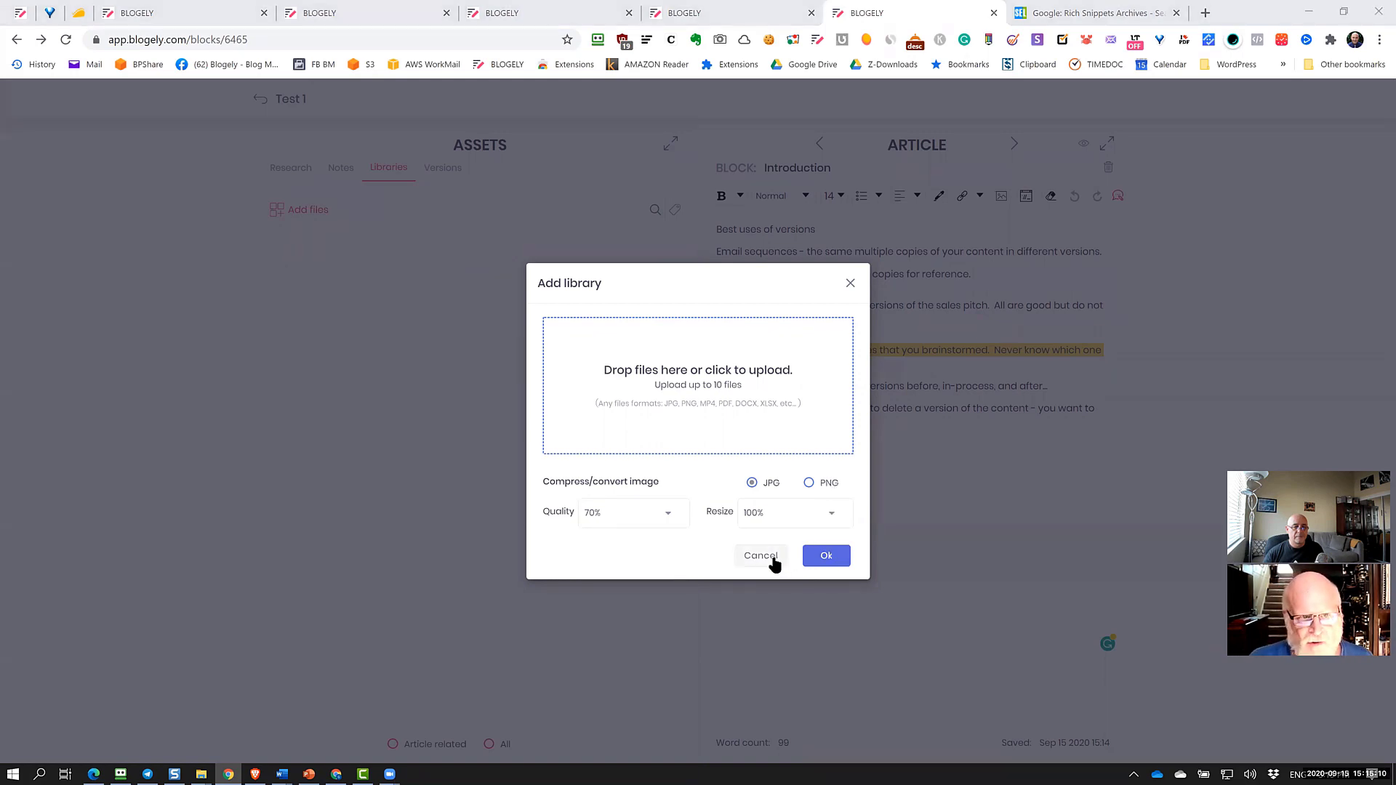
{"action": "left_click", "coordinate": [662, 518]}
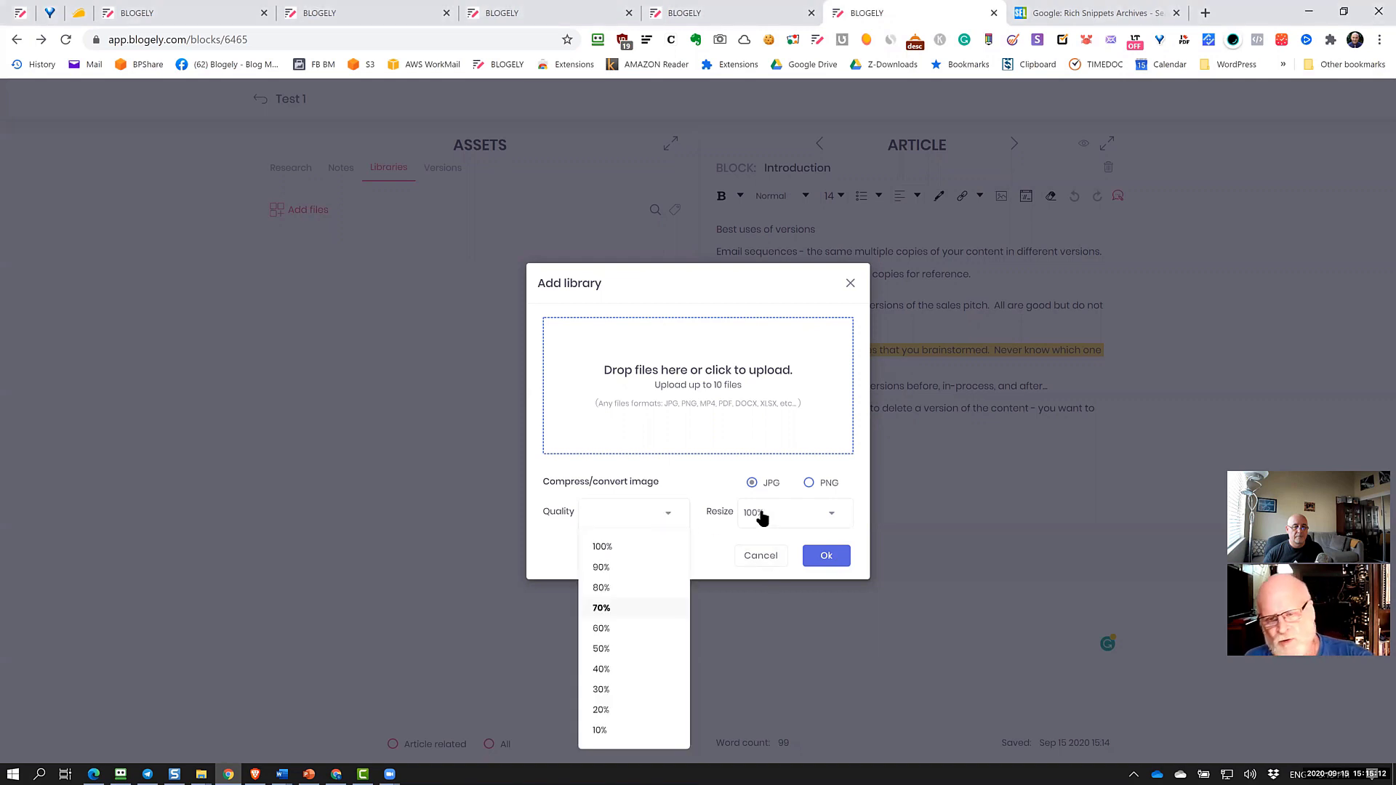
{"action": "left_click", "coordinate": [813, 518]}
{"action": "left_click", "coordinate": [692, 485]}
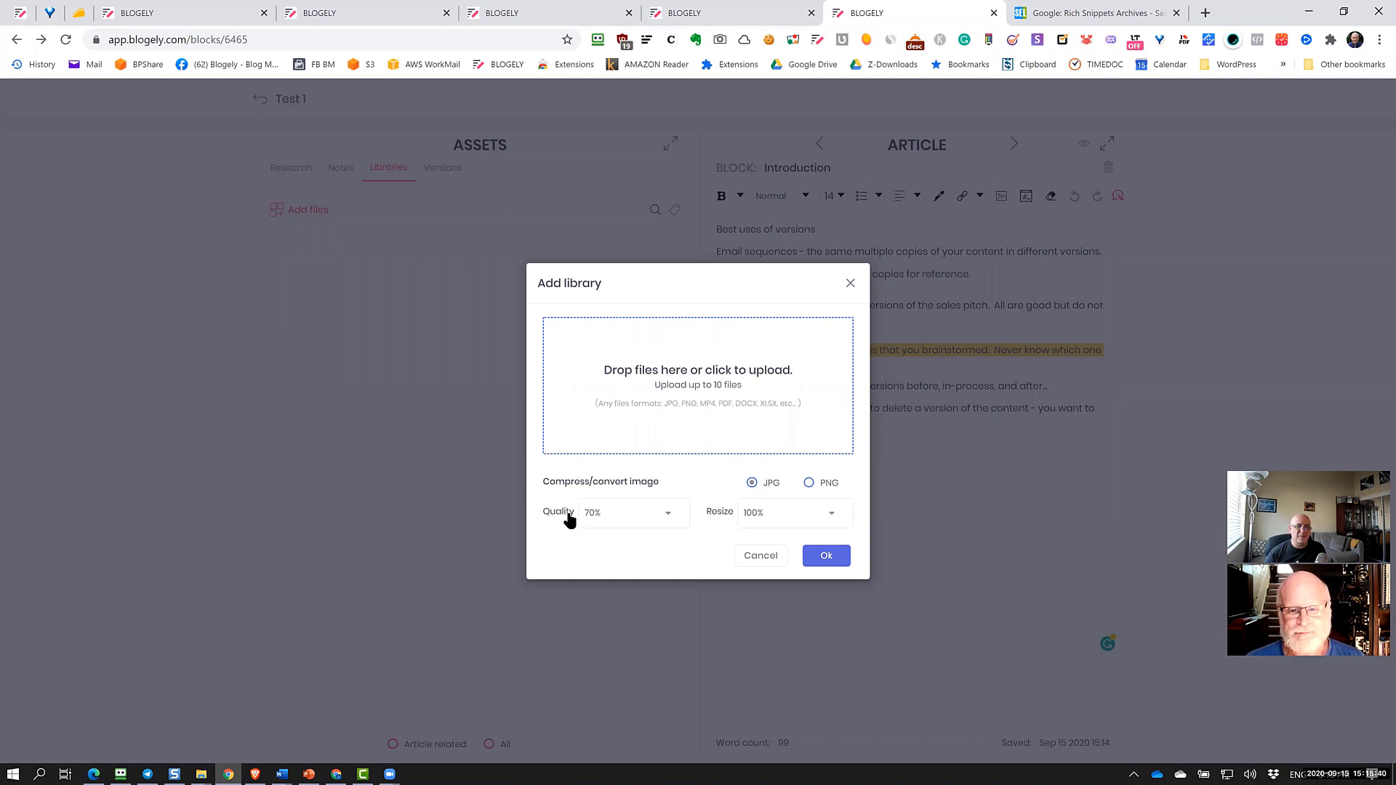
{"action": "left_click", "coordinate": [775, 555]}
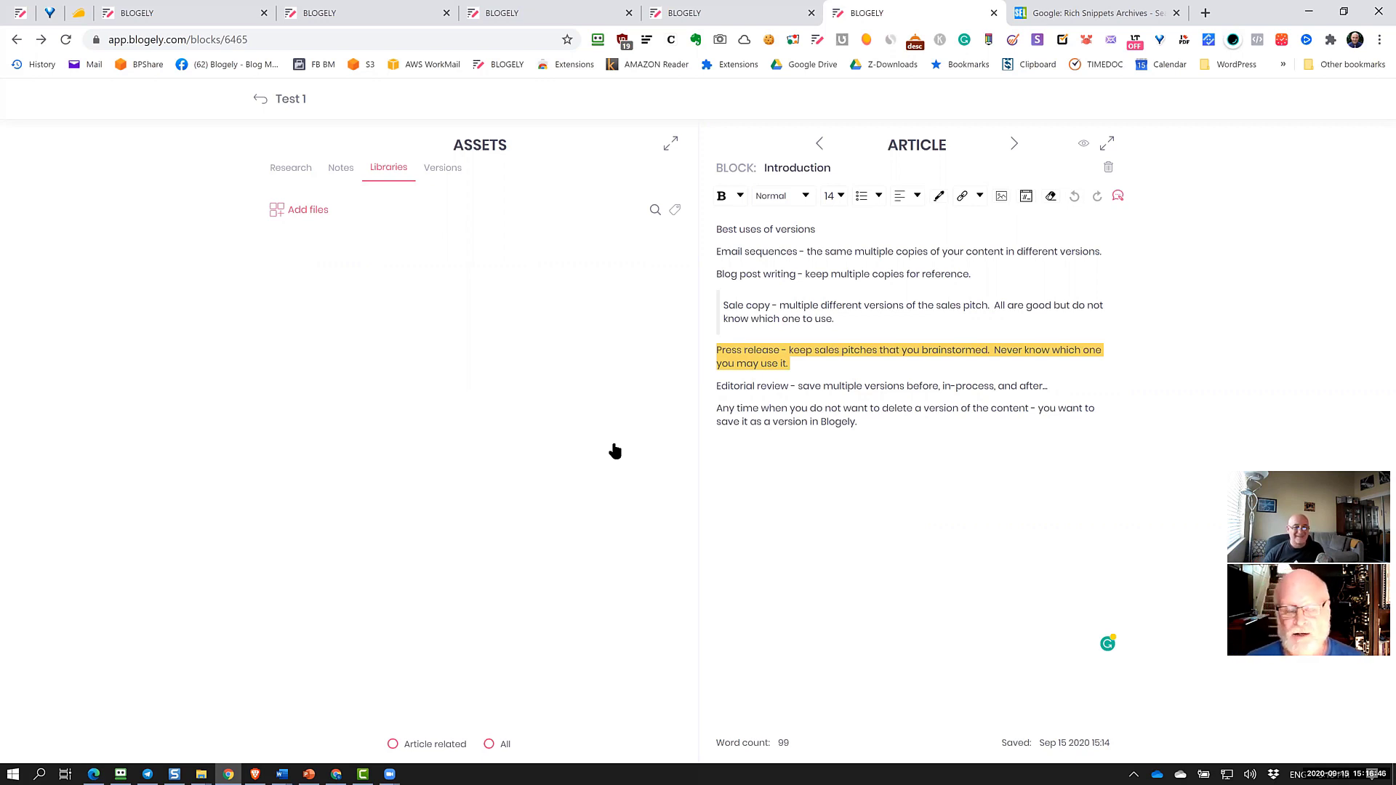
Place the cursor after the last Introduction paragraph and move the editor to the Notes block
{"action": "left_click", "coordinate": [800, 436]}
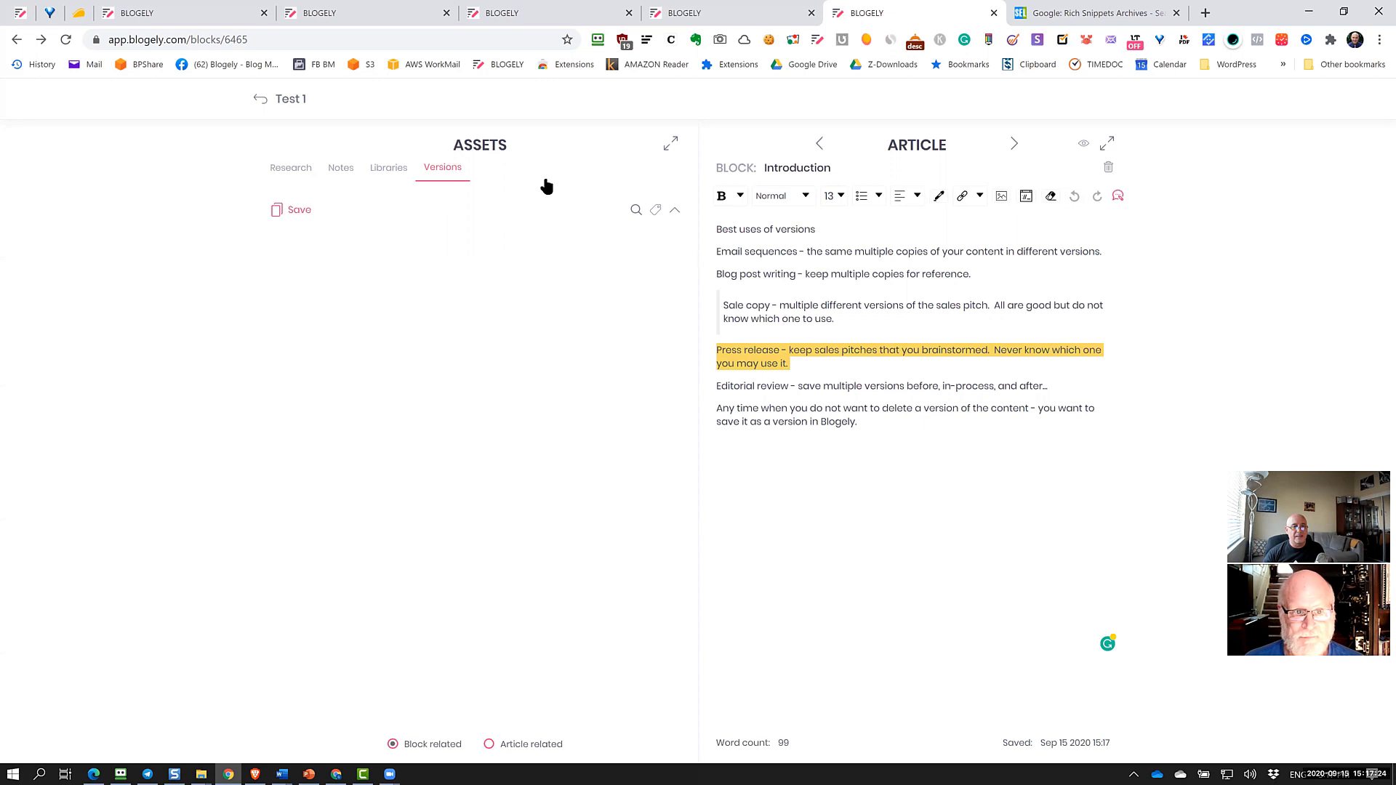
{"action": "left_click", "coordinate": [749, 352]}
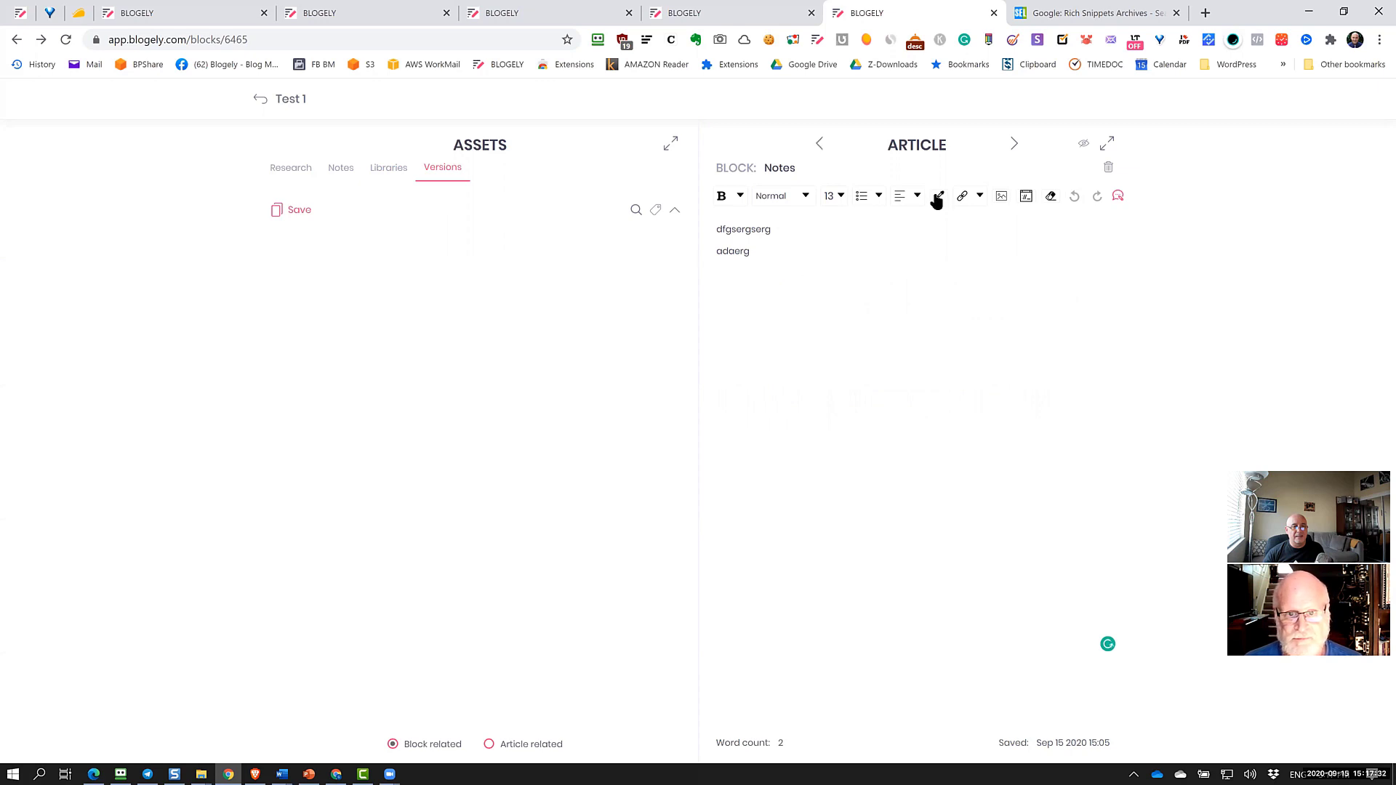
Return to the Introduction block and open its first saved 99-word version for editing
{"action": "left_click", "coordinate": [1015, 144]}
{"action": "left_click", "coordinate": [1015, 145]}
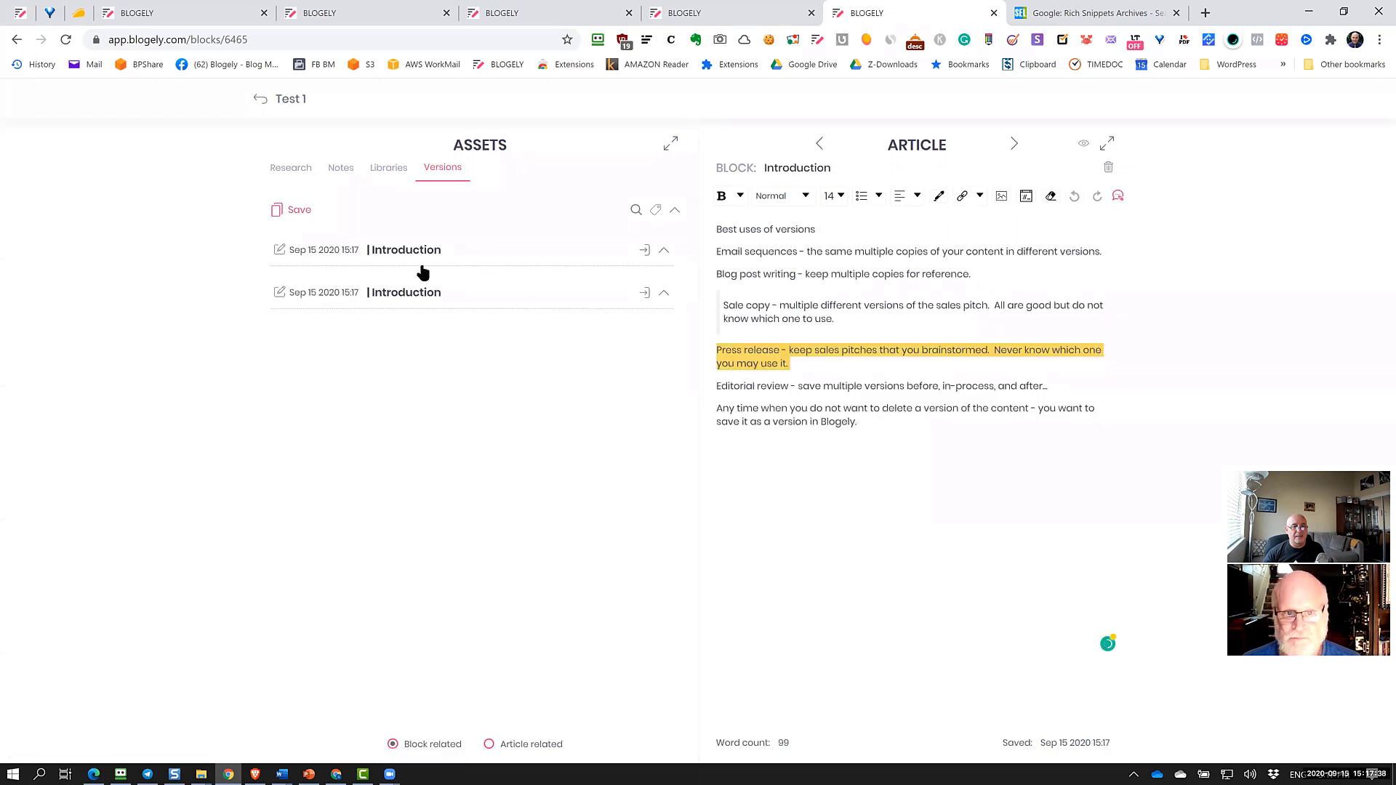
{"action": "left_click", "coordinate": [666, 254]}
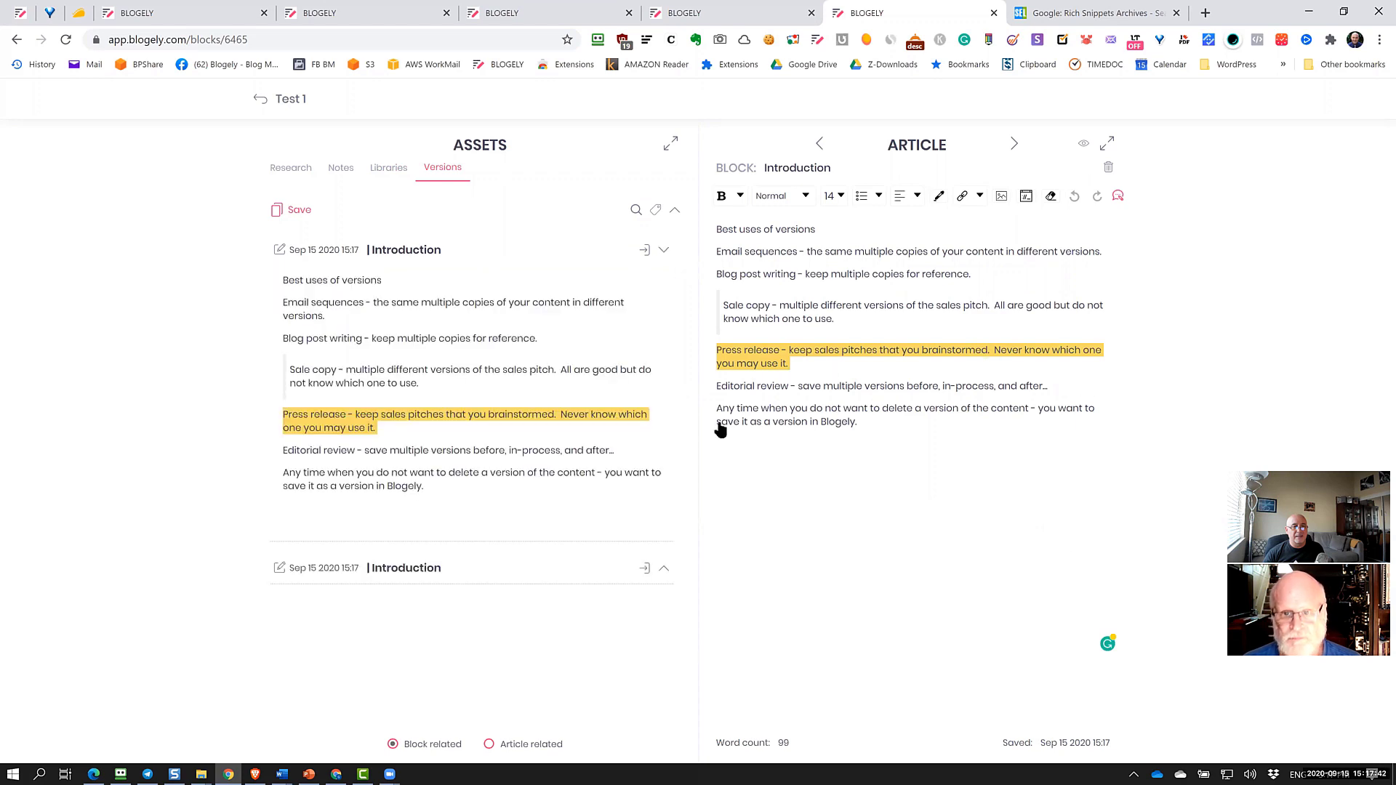
{"action": "left_click", "coordinate": [278, 254]}
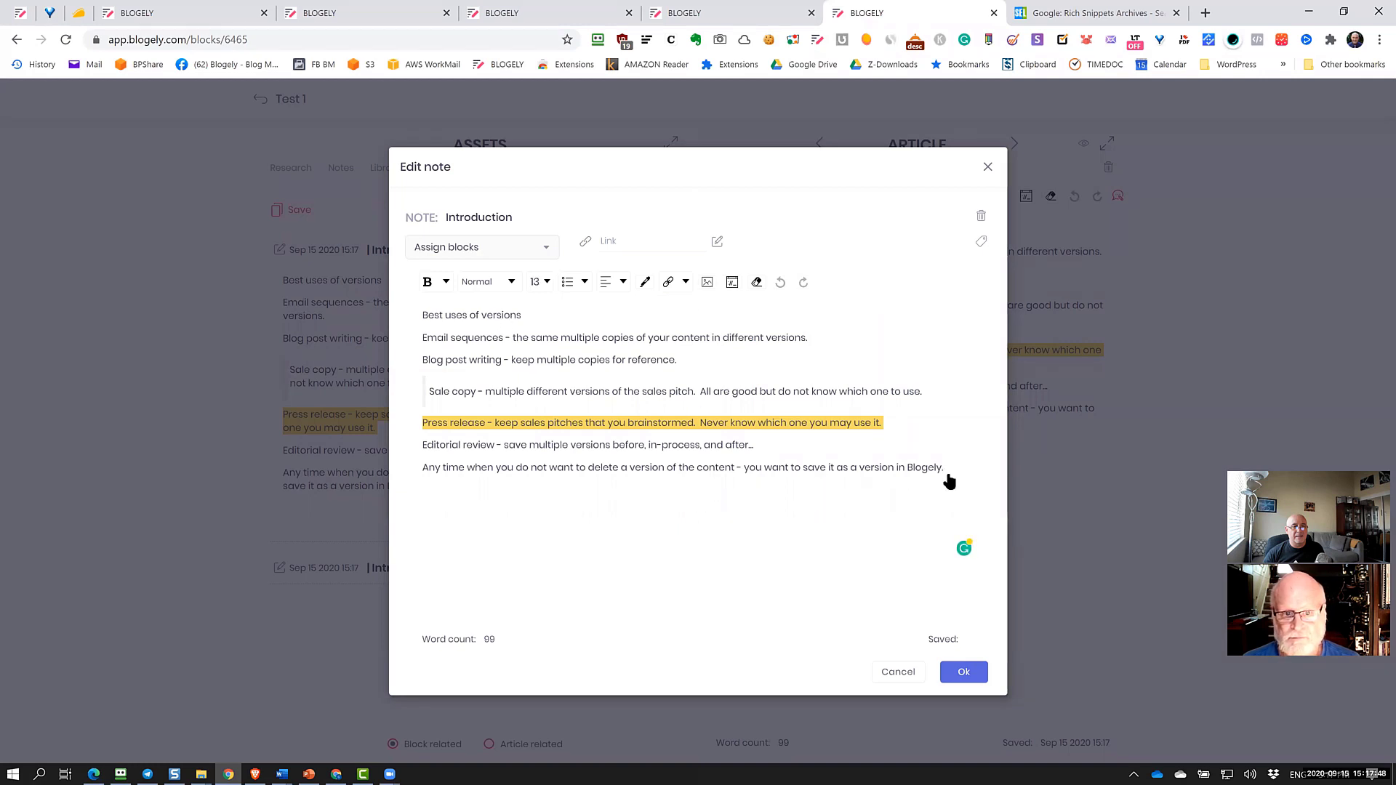
Delete the version's last three lines, rename it Introduction -1, and save it
{"action": "left_click_drag", "start_coordinate": [948, 482], "coordinate": [376, 412]}
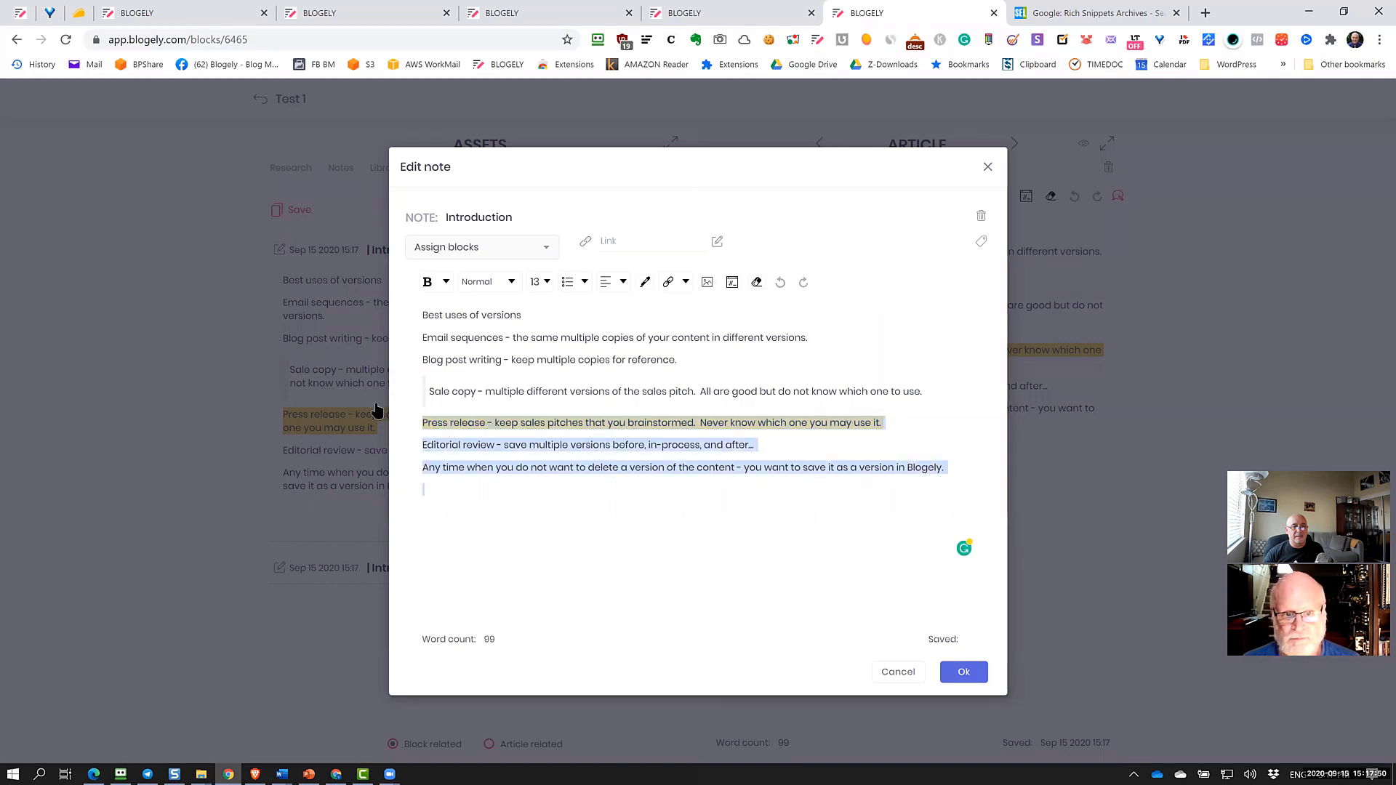
{"action": "key", "text": "Delete"}
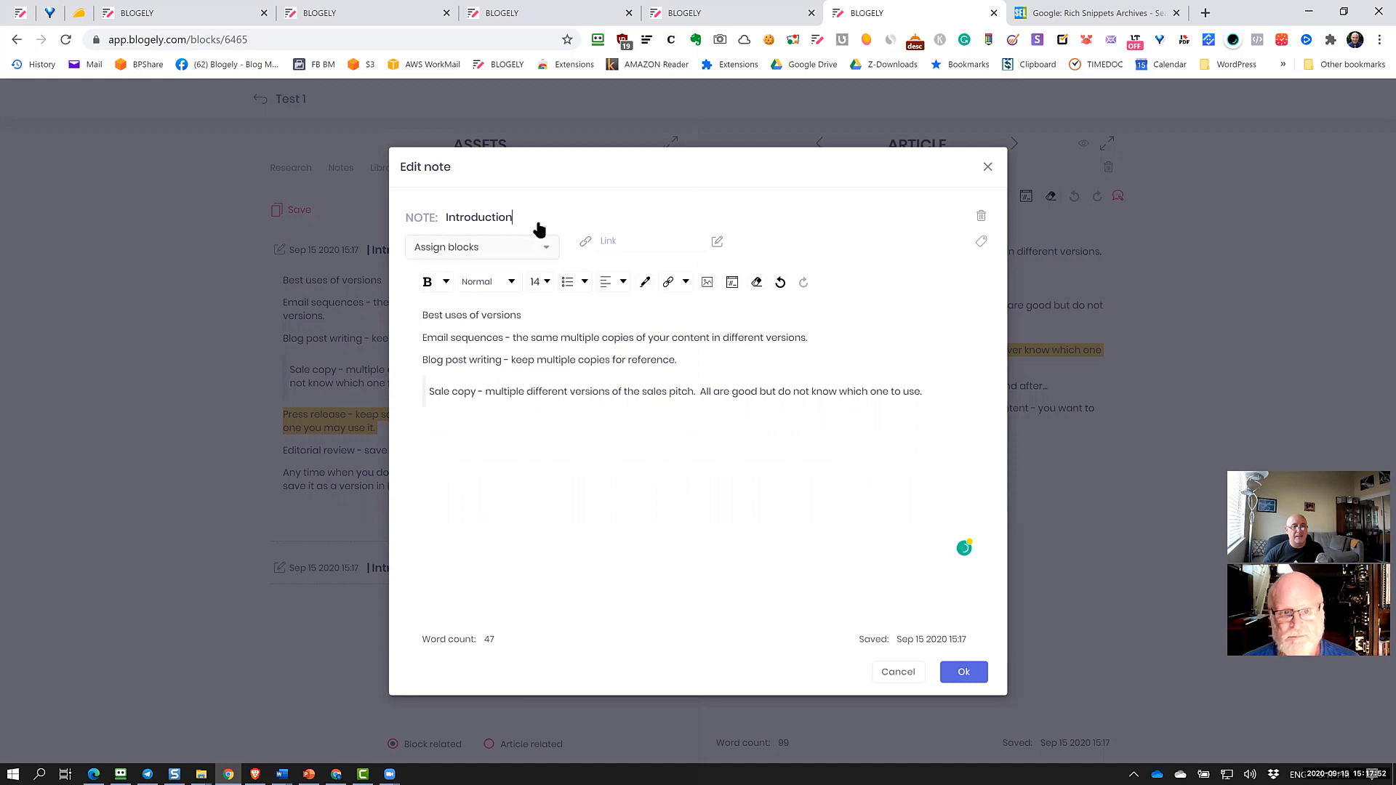
{"action": "type", "text": "1"}
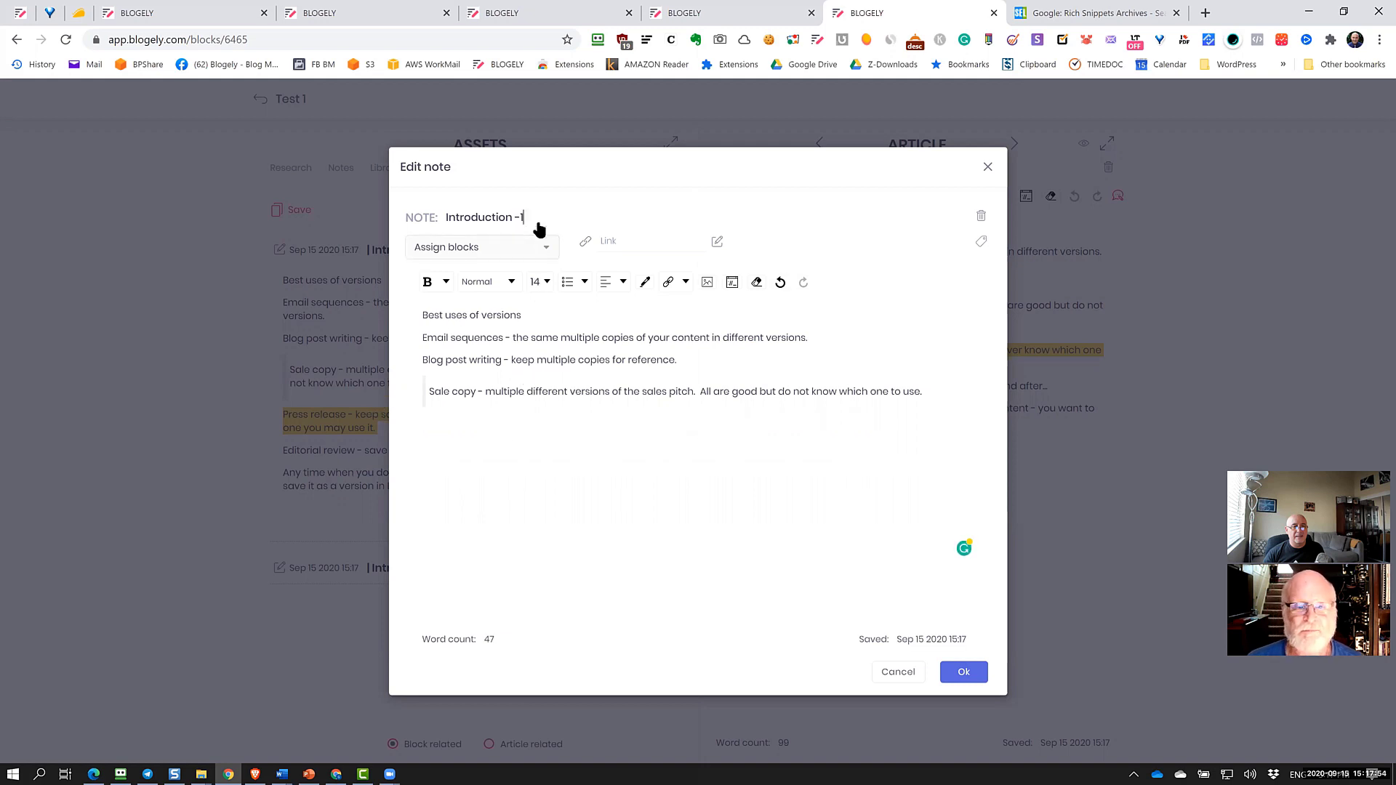
{"action": "left_click", "coordinate": [964, 669]}
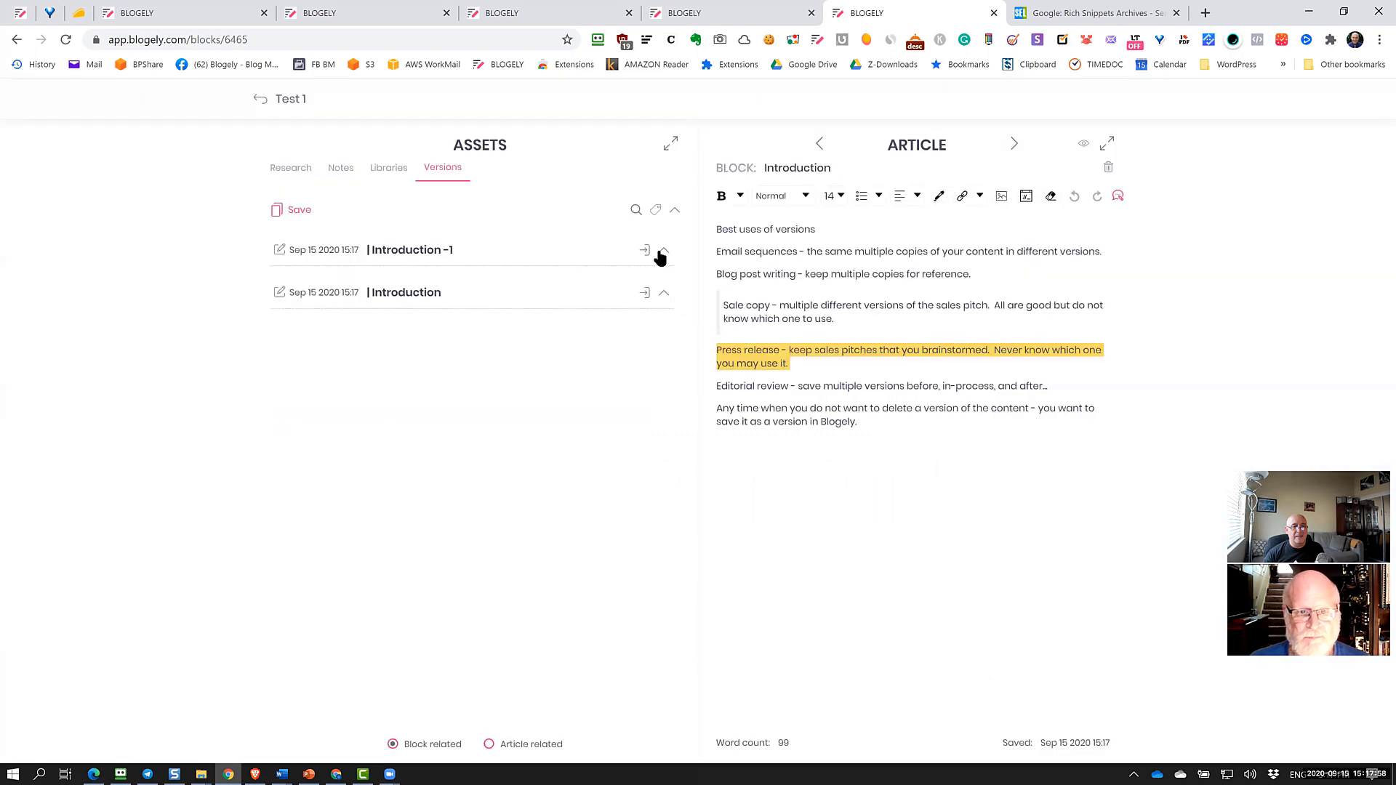
Compare the Introduction -1 and Introduction version previews, then restore Introduction -1
{"action": "left_click", "coordinate": [664, 250]}
{"action": "left_click", "coordinate": [663, 475]}
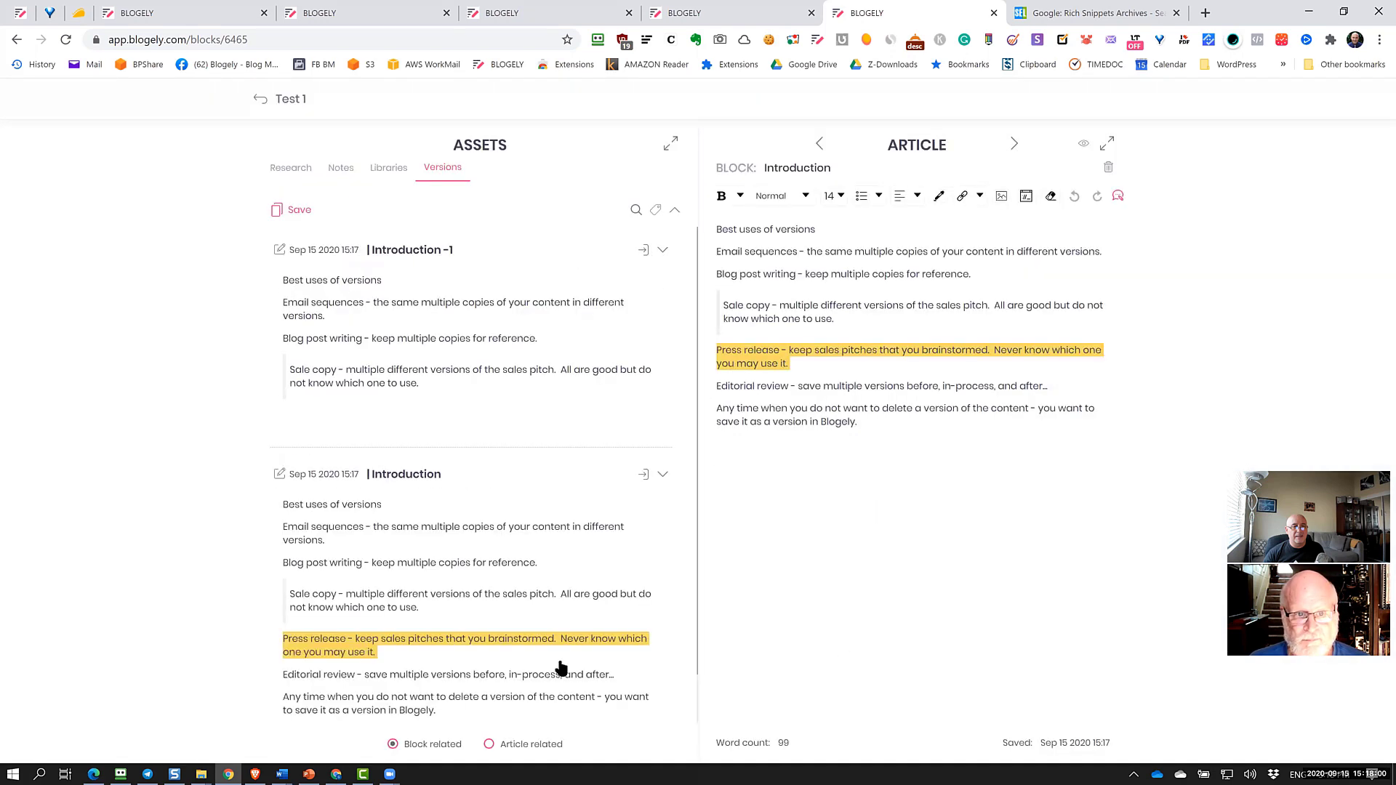
{"action": "left_click", "coordinate": [663, 475]}
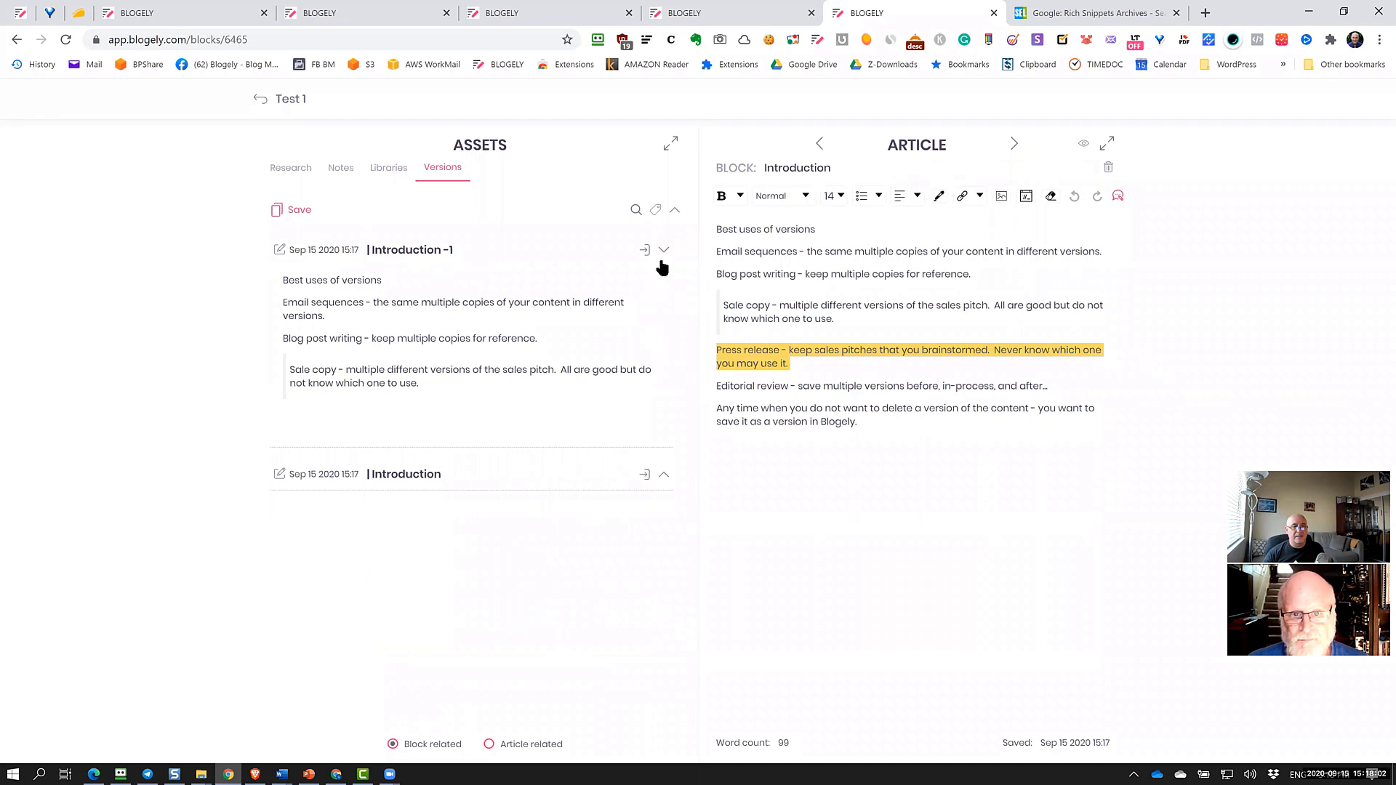
{"action": "left_click", "coordinate": [663, 250]}
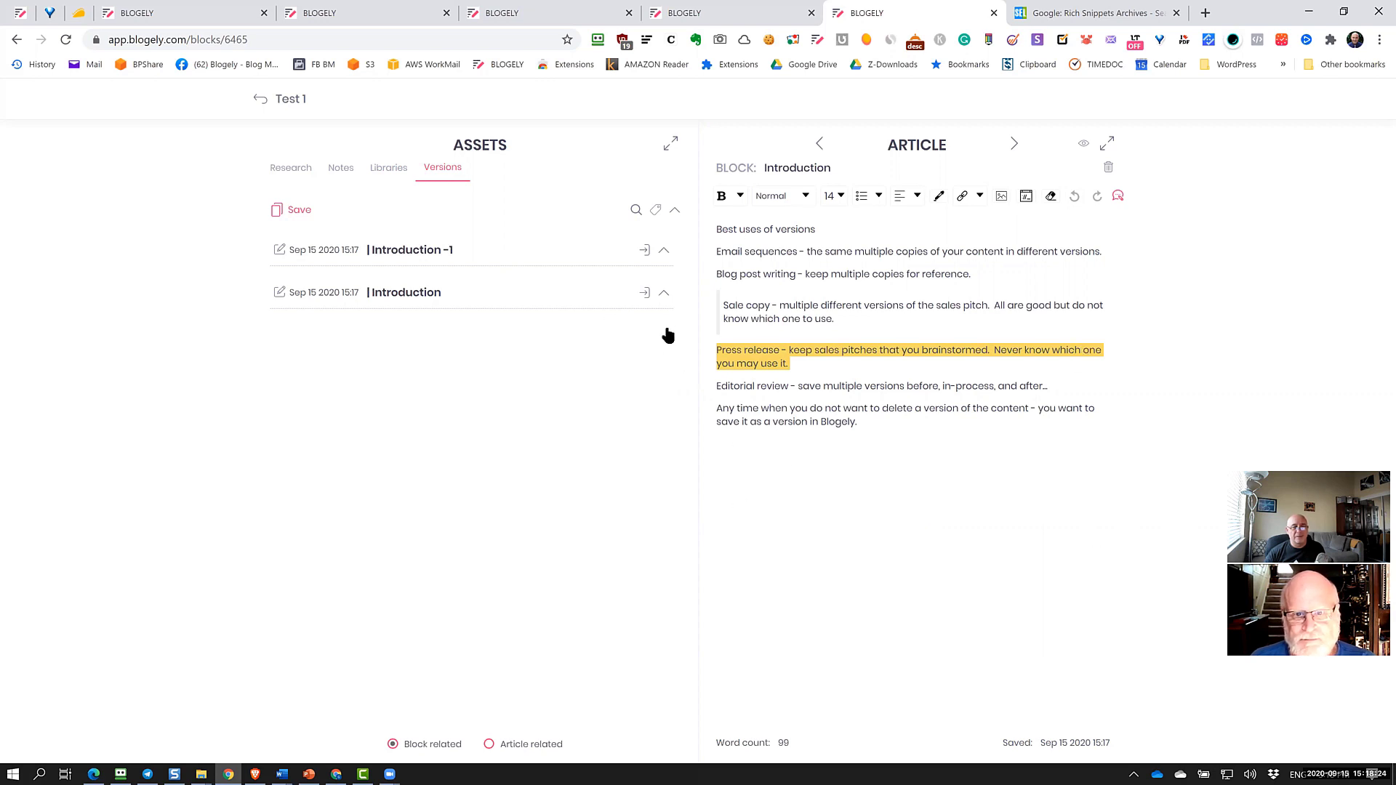
{"action": "left_click", "coordinate": [663, 293]}
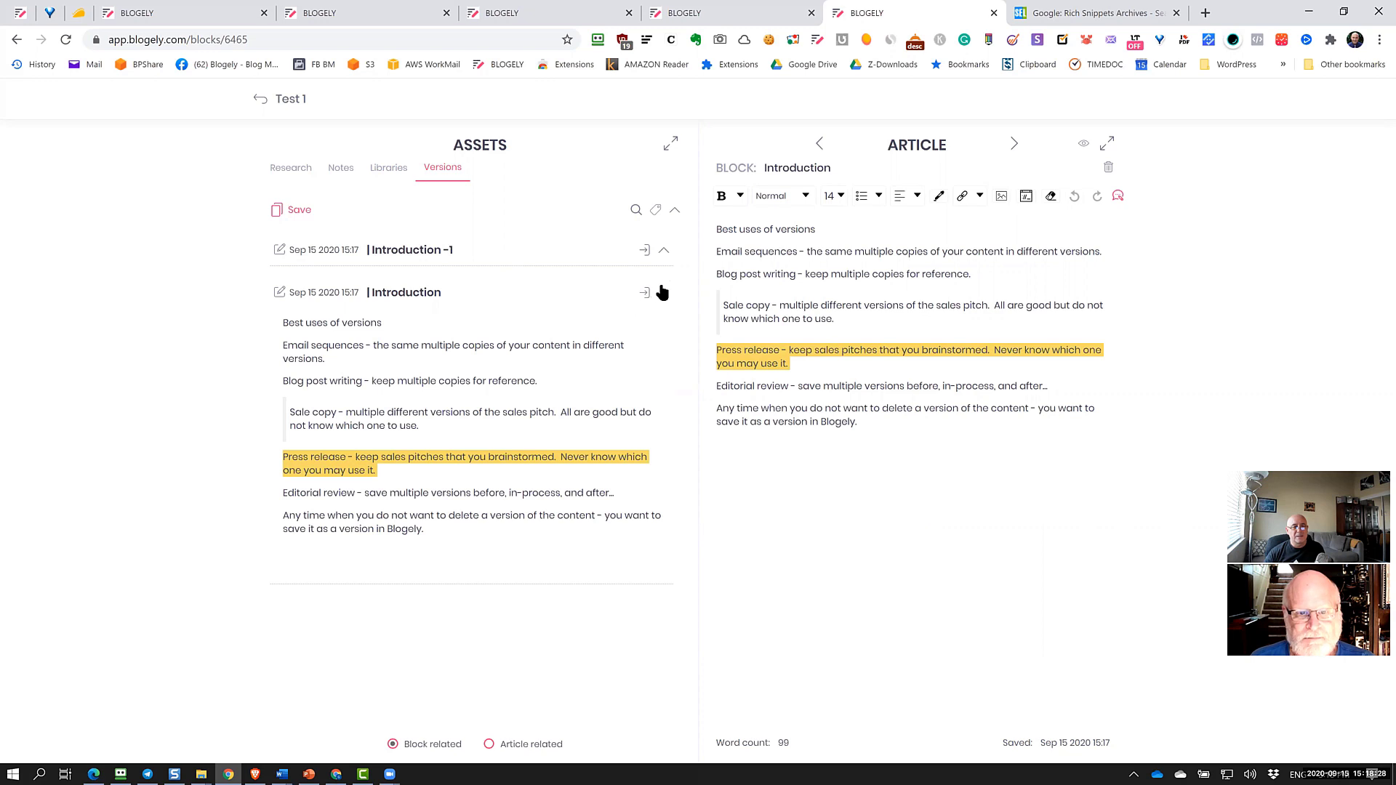
{"action": "left_click", "coordinate": [664, 249]}
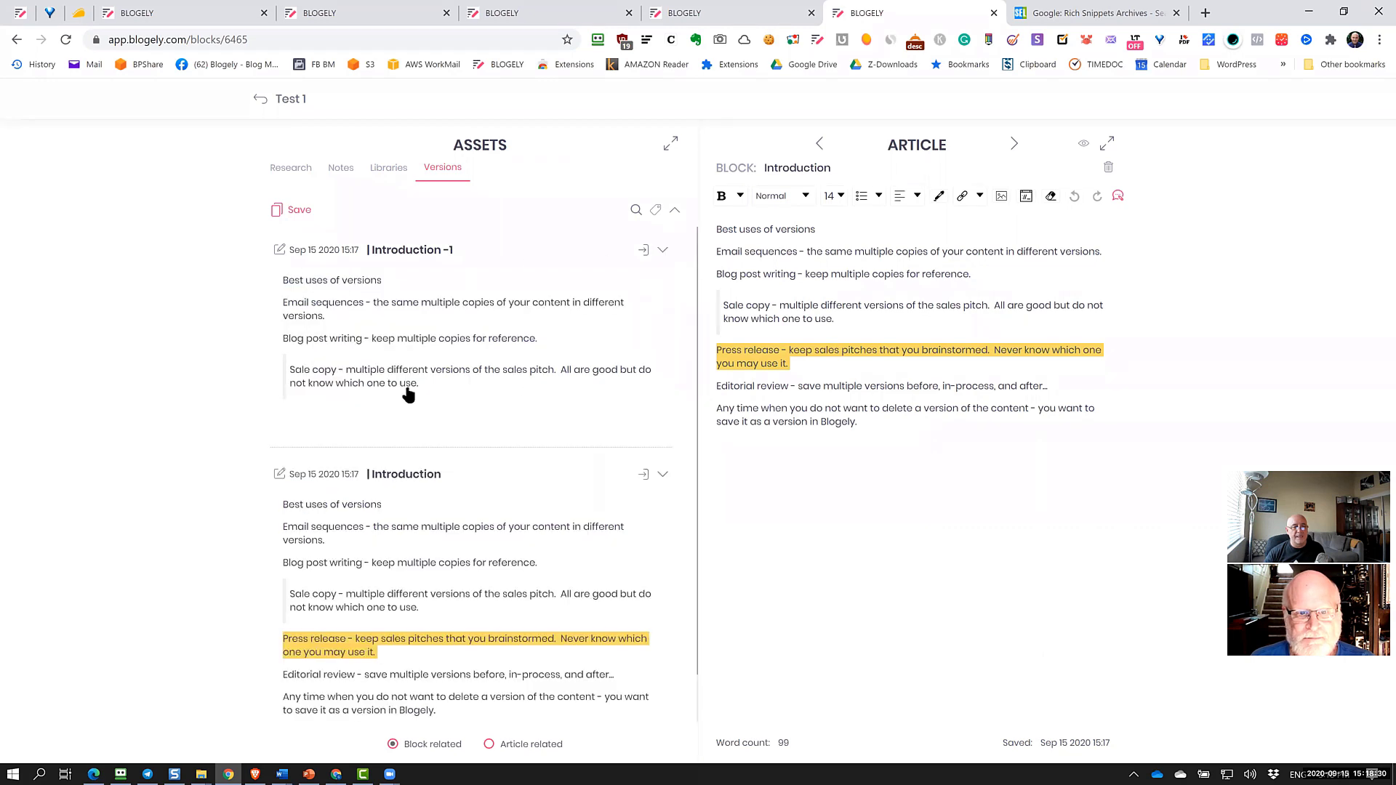
{"action": "left_click", "coordinate": [644, 252]}
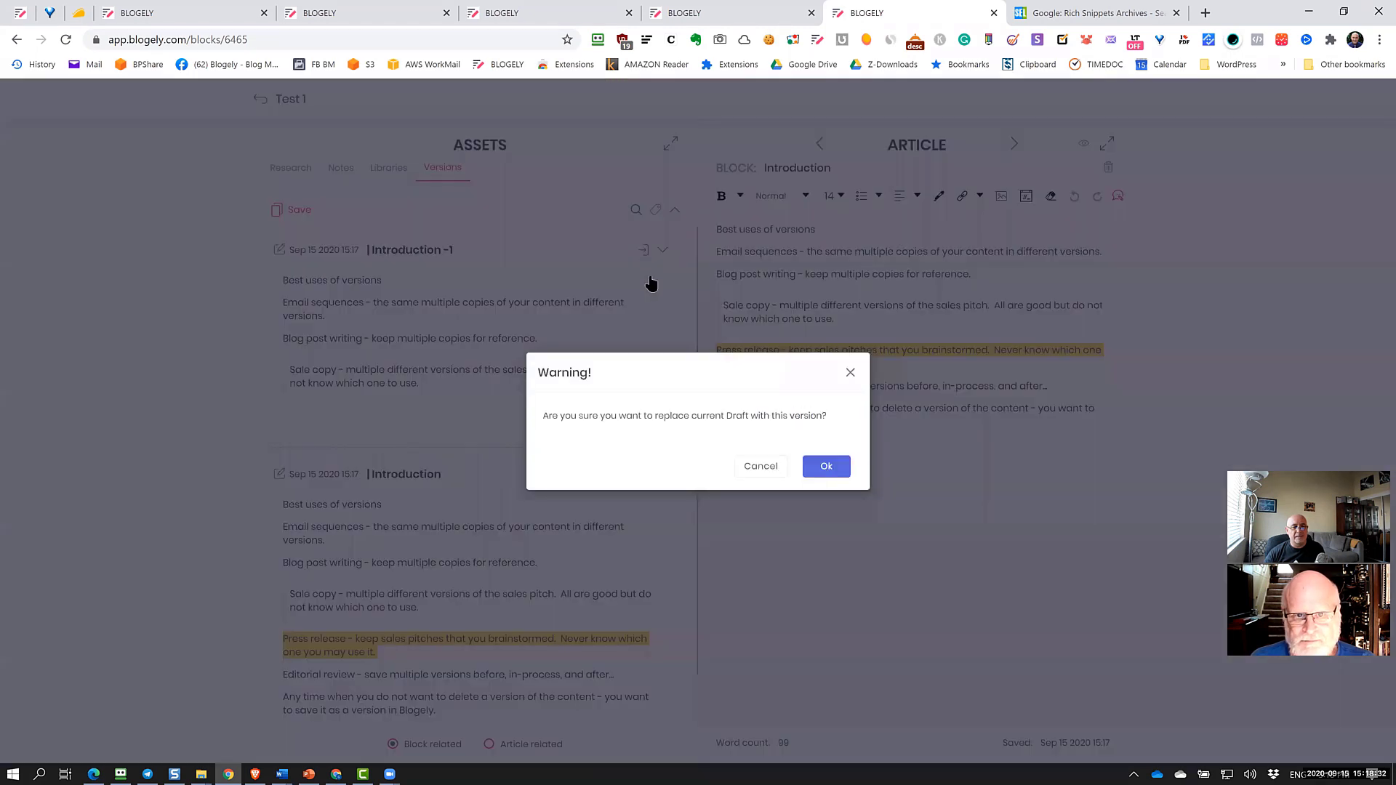
Confirm Introduction -1, then restore the full 99-word Introduction version and show Research documents
{"action": "left_click", "coordinate": [826, 467]}
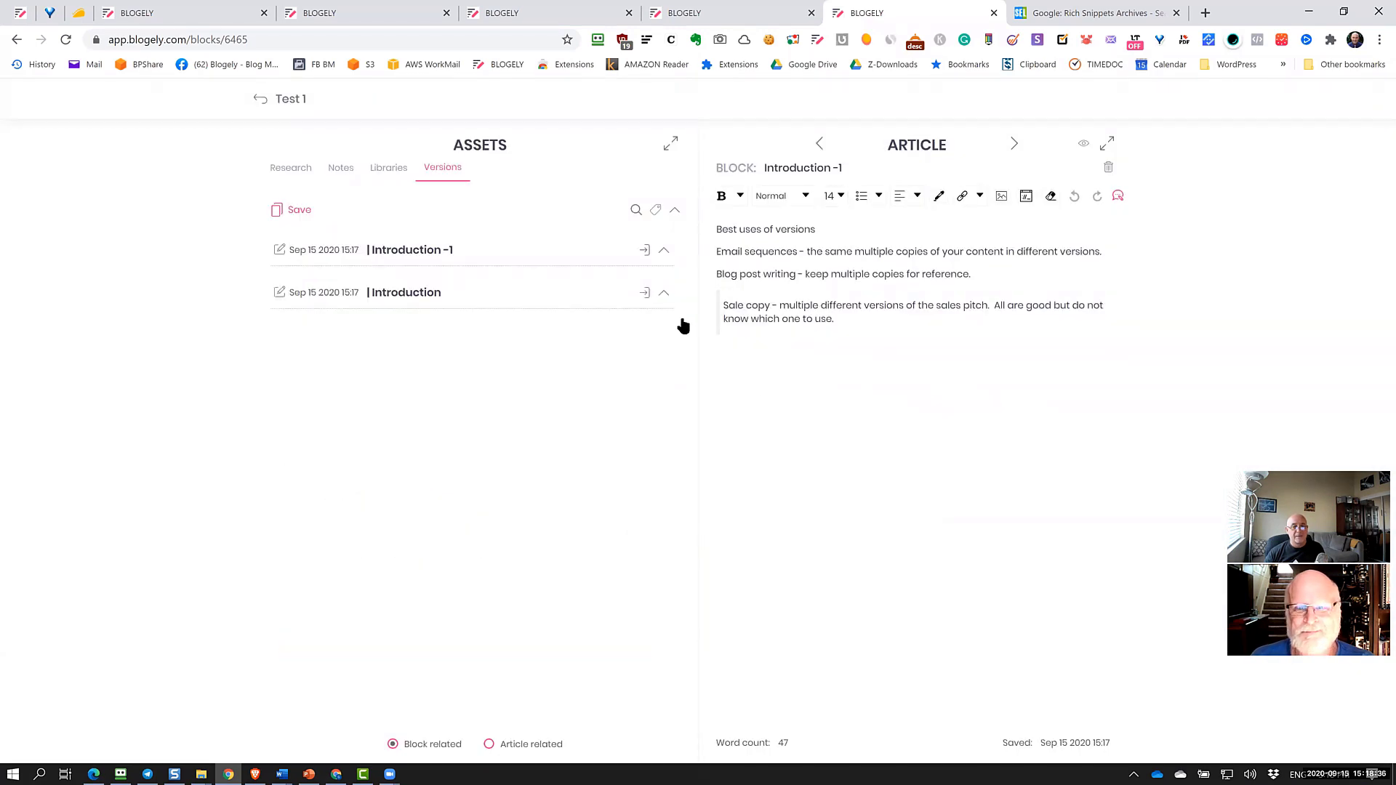
{"action": "left_click", "coordinate": [570, 313]}
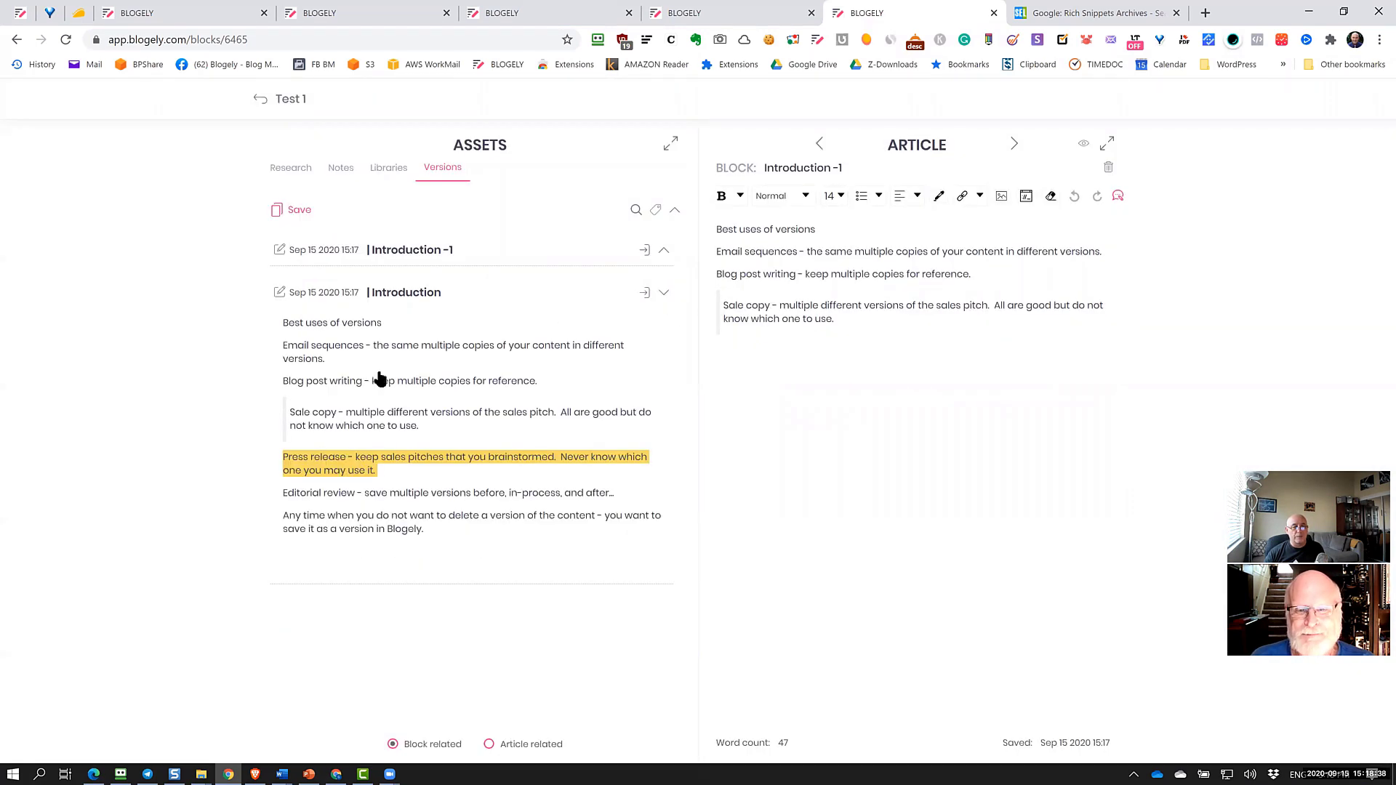
{"action": "left_click", "coordinate": [646, 293]}
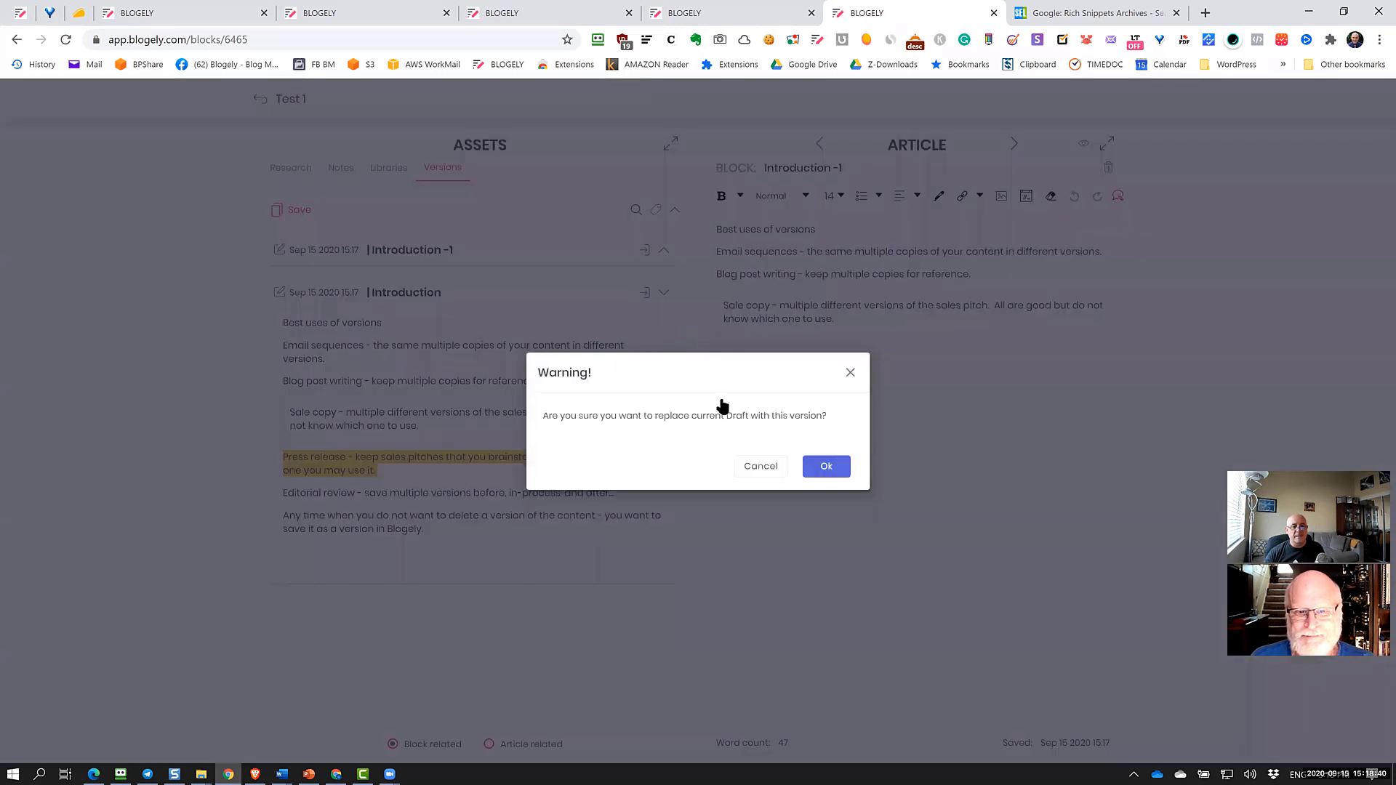
{"action": "left_click", "coordinate": [824, 466]}
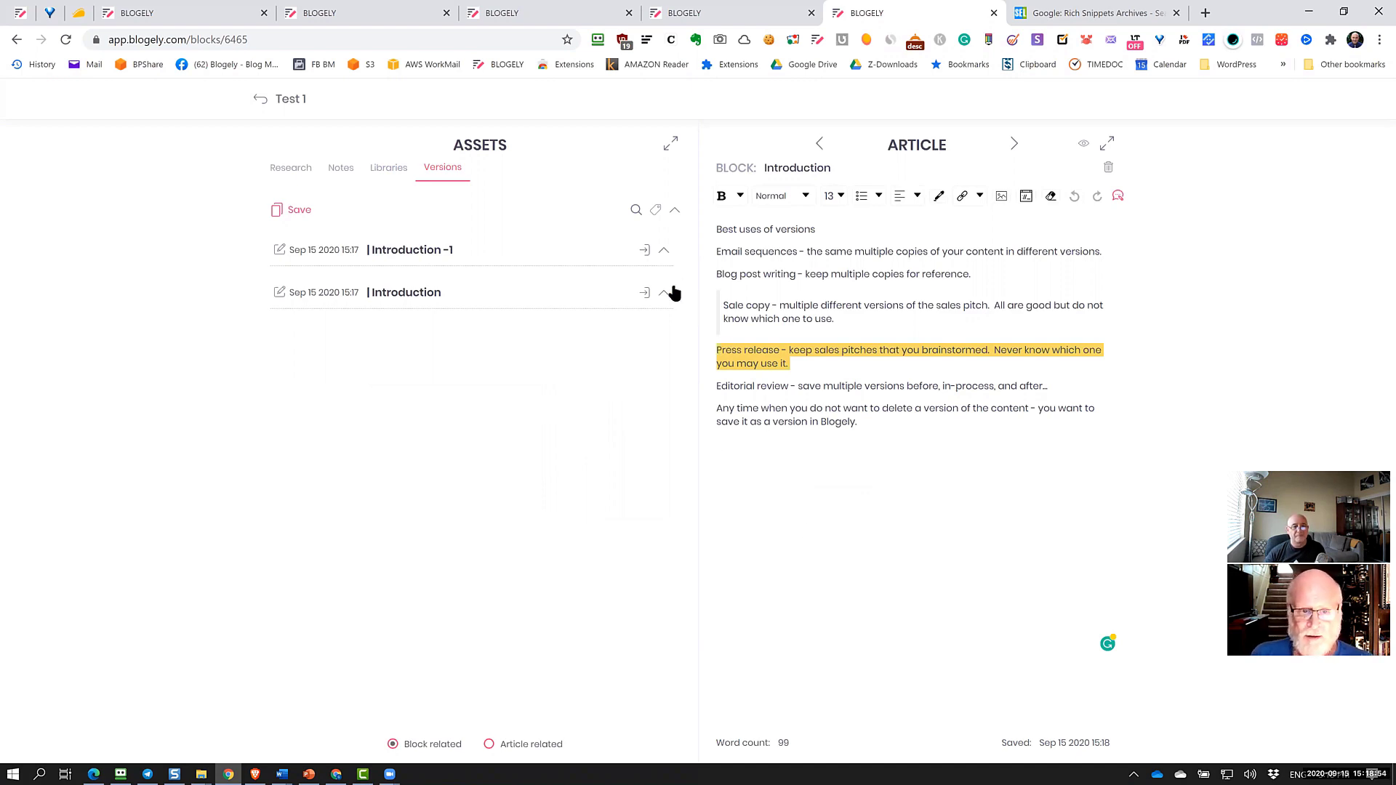
{"action": "left_click", "coordinate": [958, 450]}
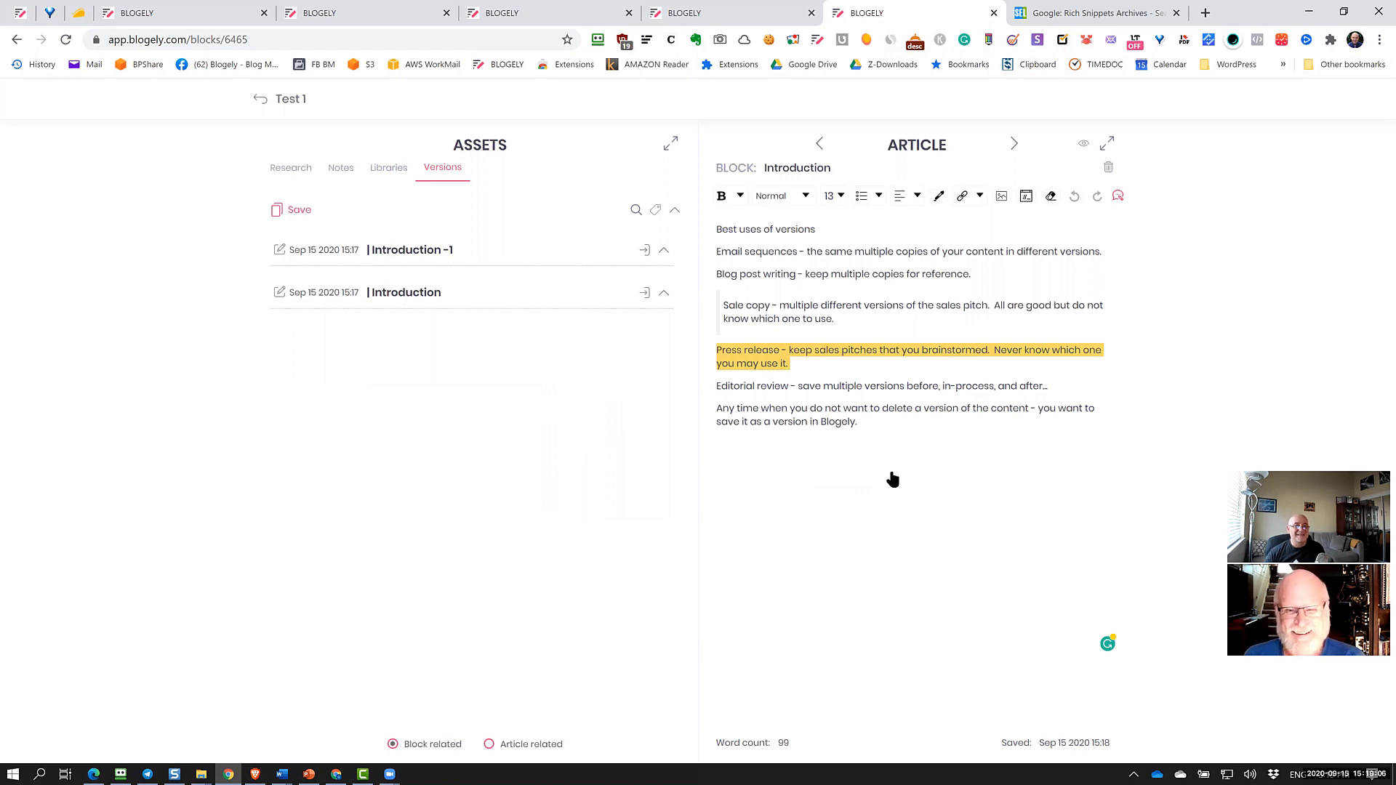
{"action": "left_click", "coordinate": [301, 173]}
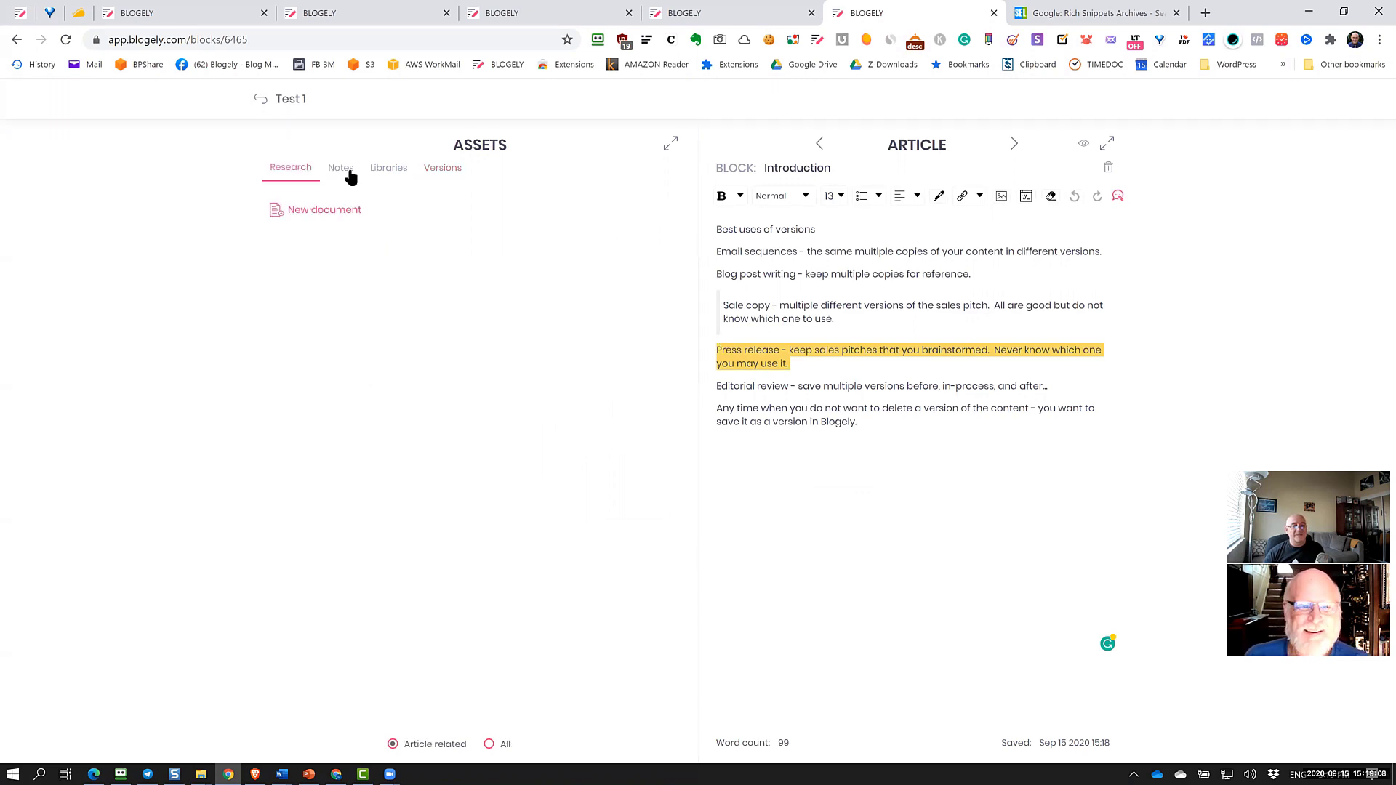
List every note in the Notes tab, regardless of block assignment
{"action": "left_click", "coordinate": [346, 172]}
{"action": "left_click", "coordinate": [297, 173]}
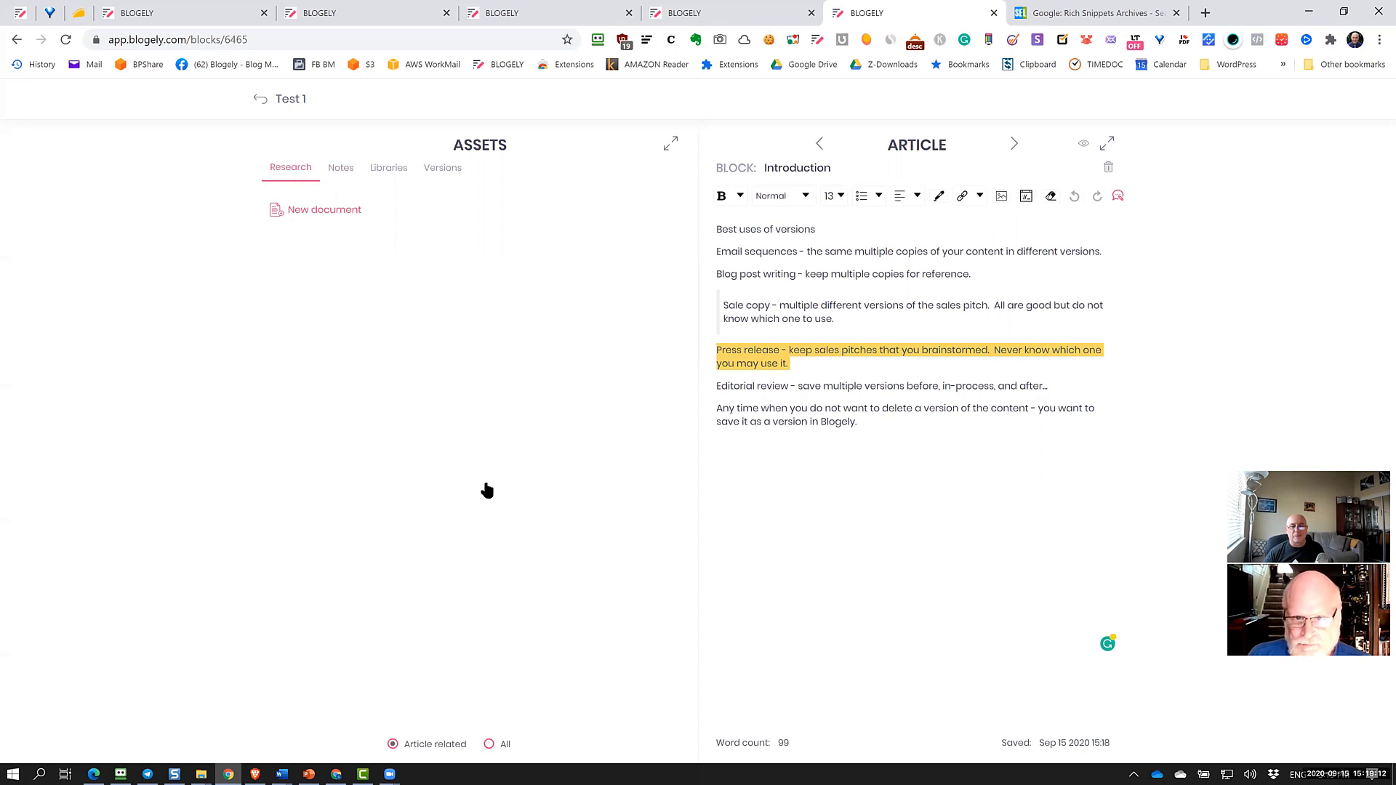
{"action": "left_click", "coordinate": [339, 172]}
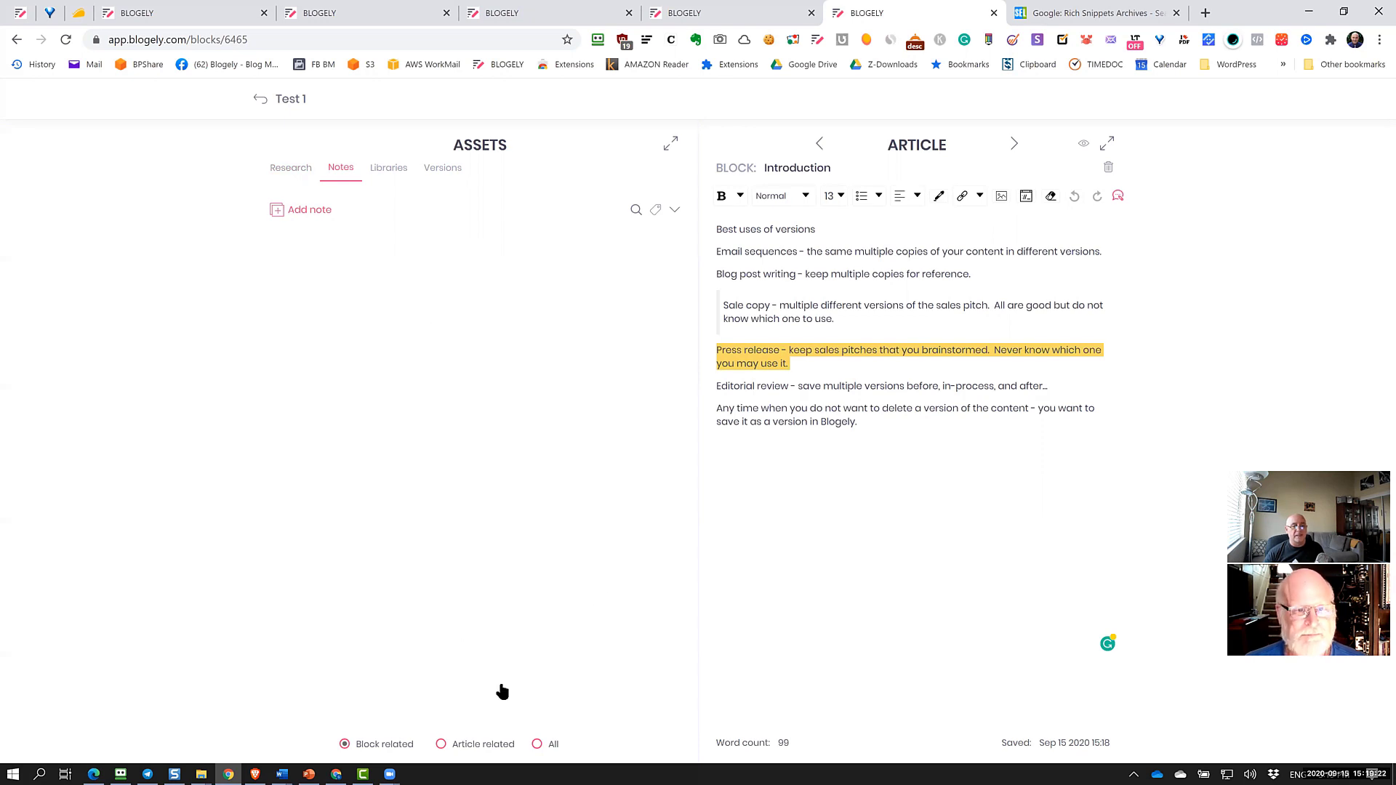
{"action": "left_click", "coordinate": [499, 744]}
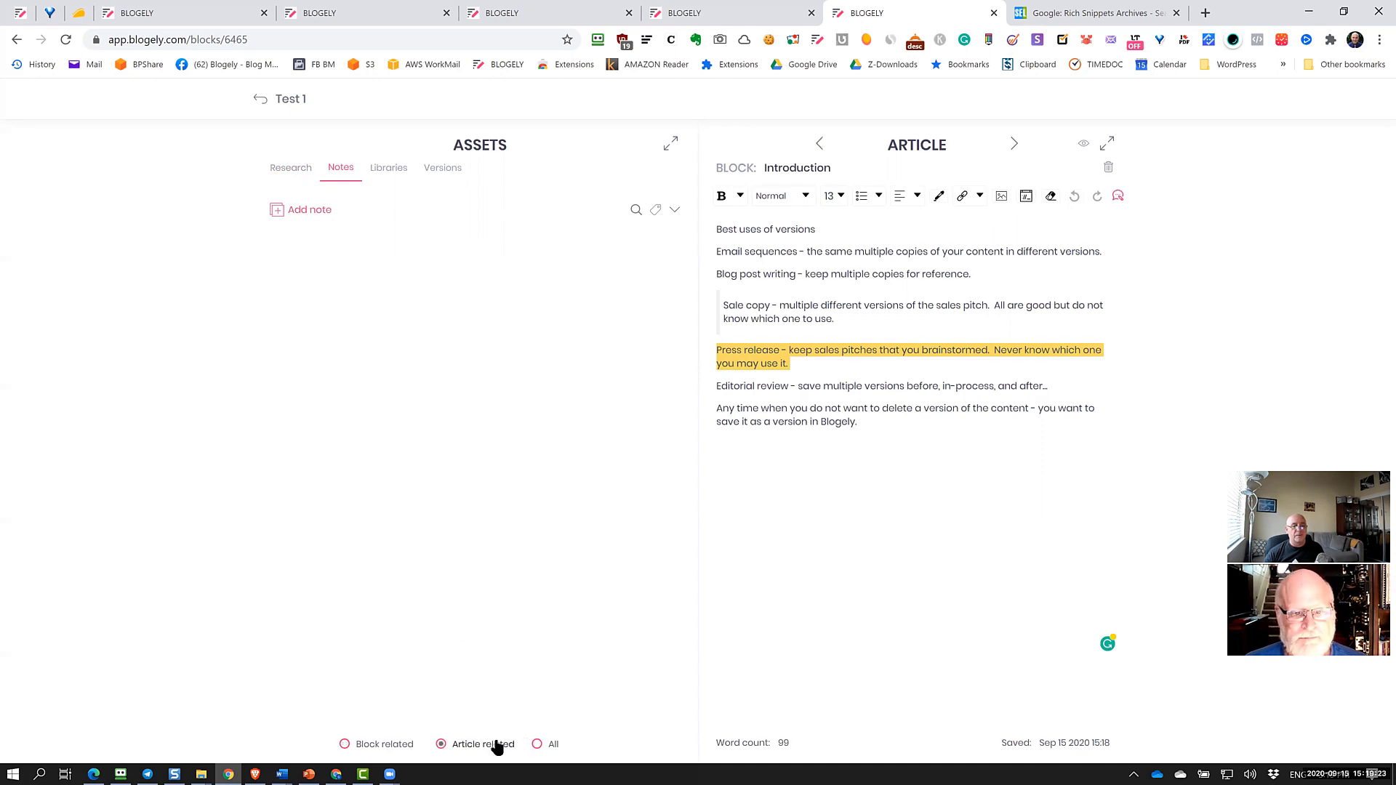
{"action": "left_click", "coordinate": [578, 743]}
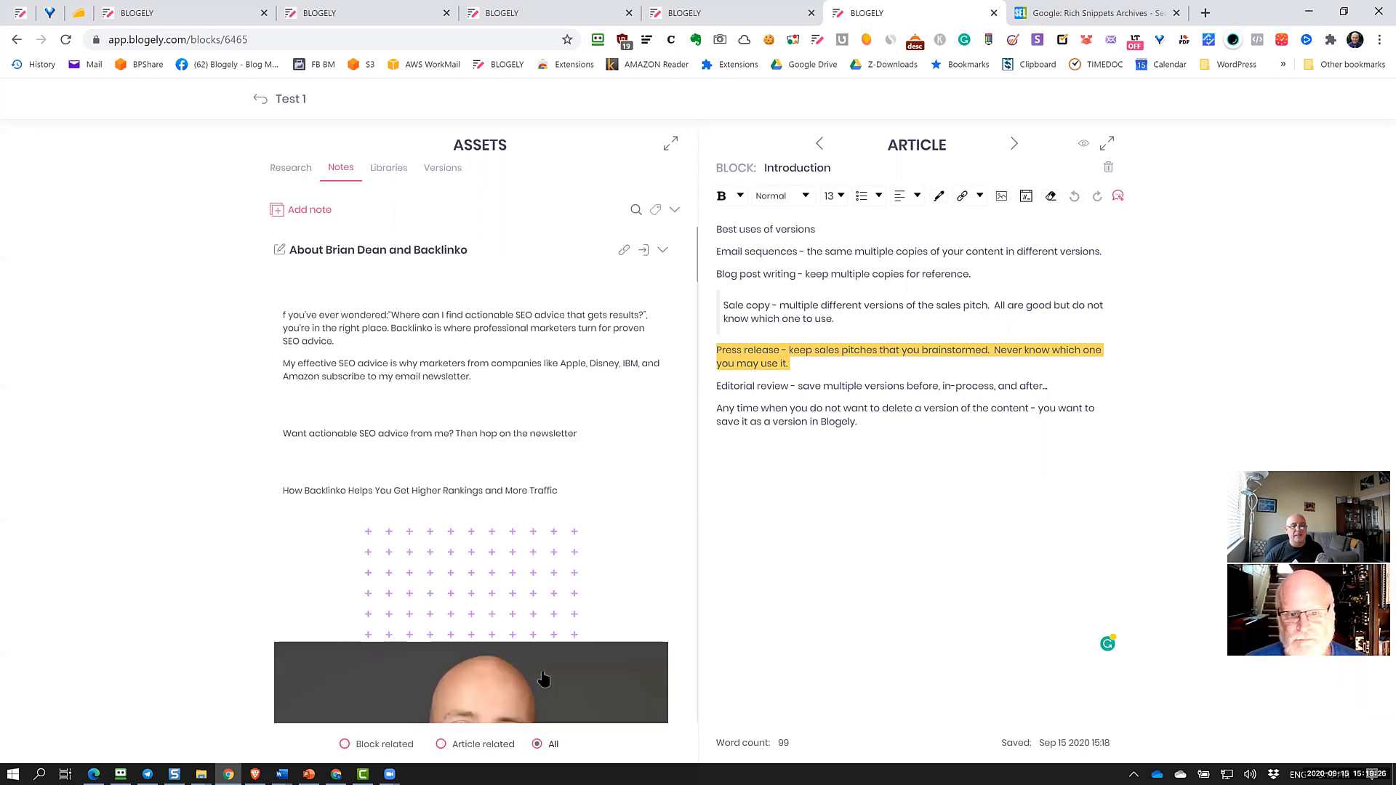
Assign the 'About Brian Dean and Backlinko' note to the Introduction block and save it
{"action": "left_click", "coordinate": [280, 250]}
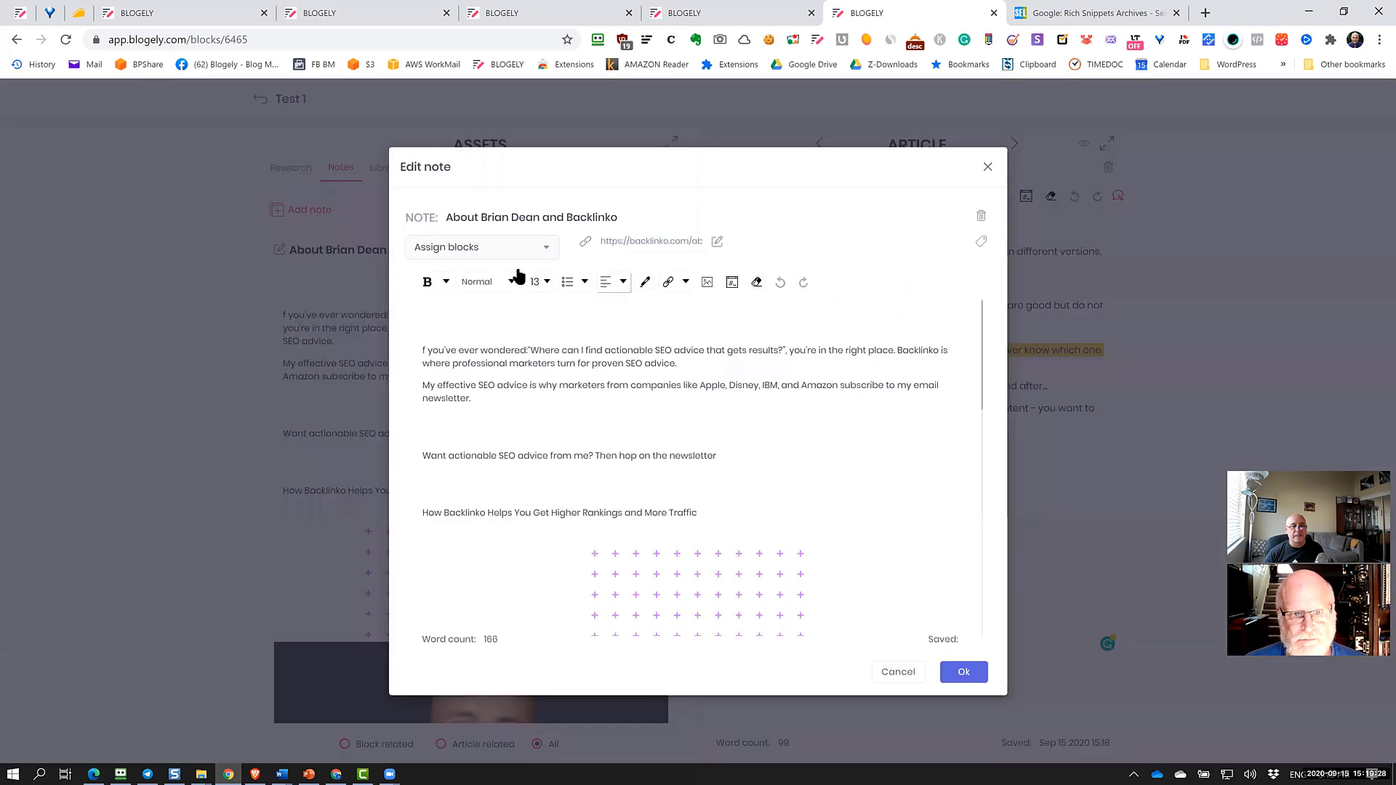
{"action": "left_click", "coordinate": [529, 254]}
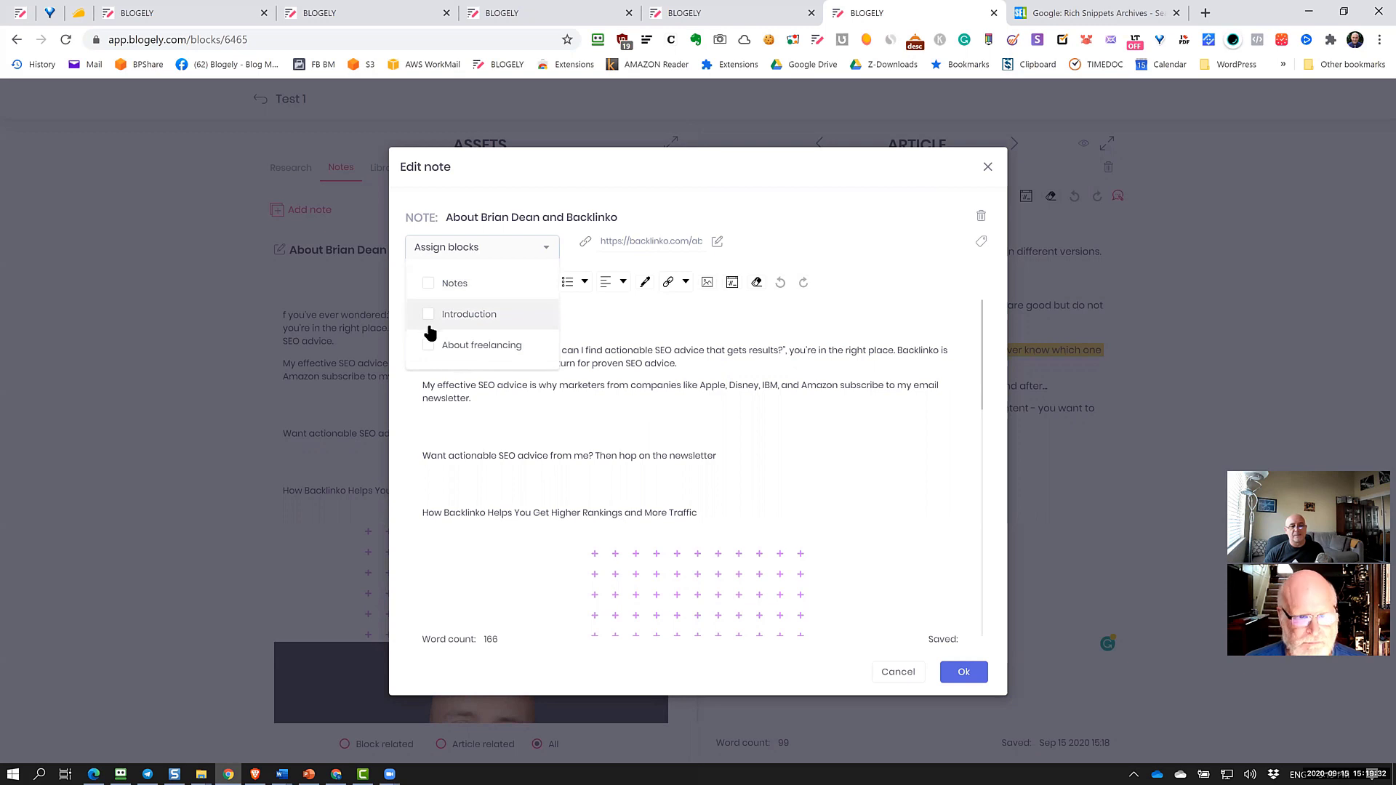
{"action": "left_click", "coordinate": [429, 320]}
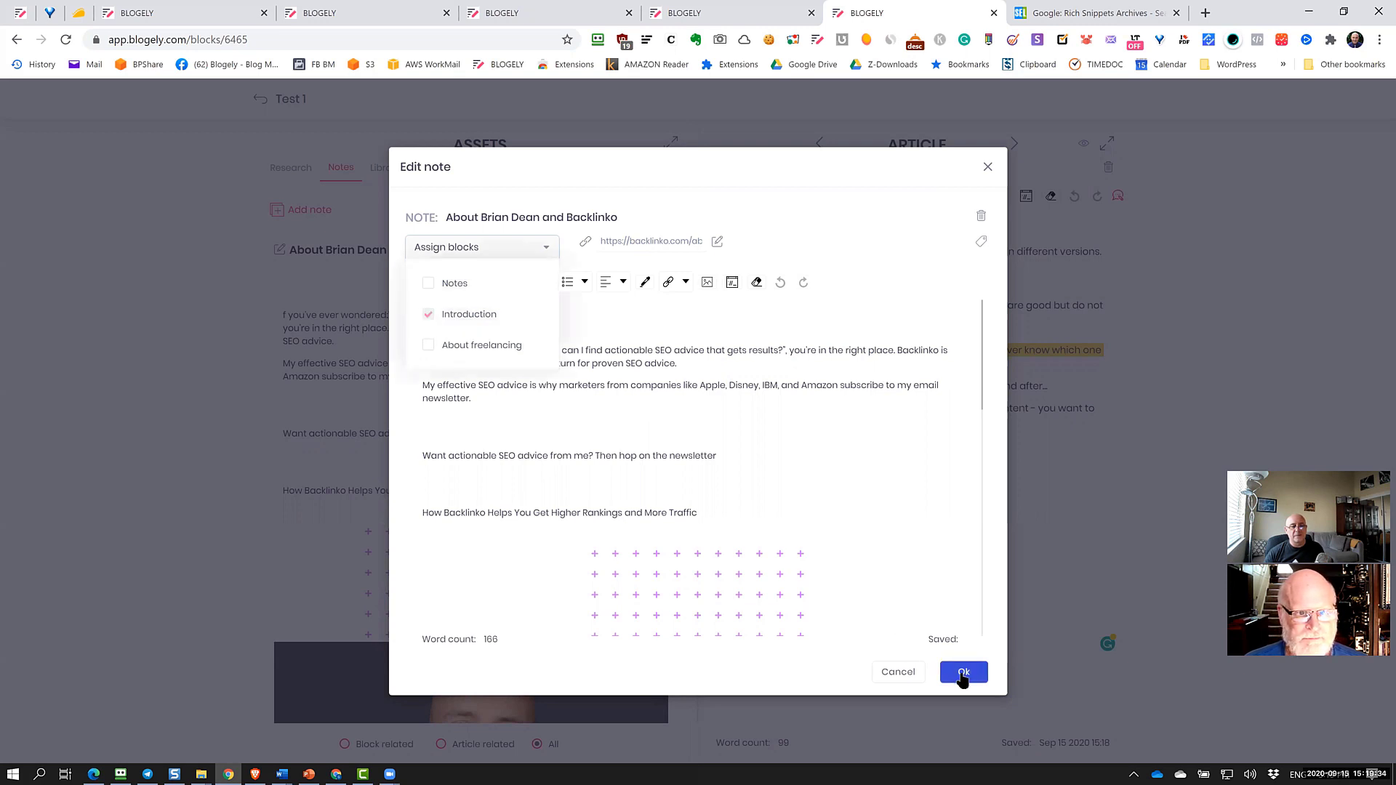
{"action": "left_click", "coordinate": [963, 672]}
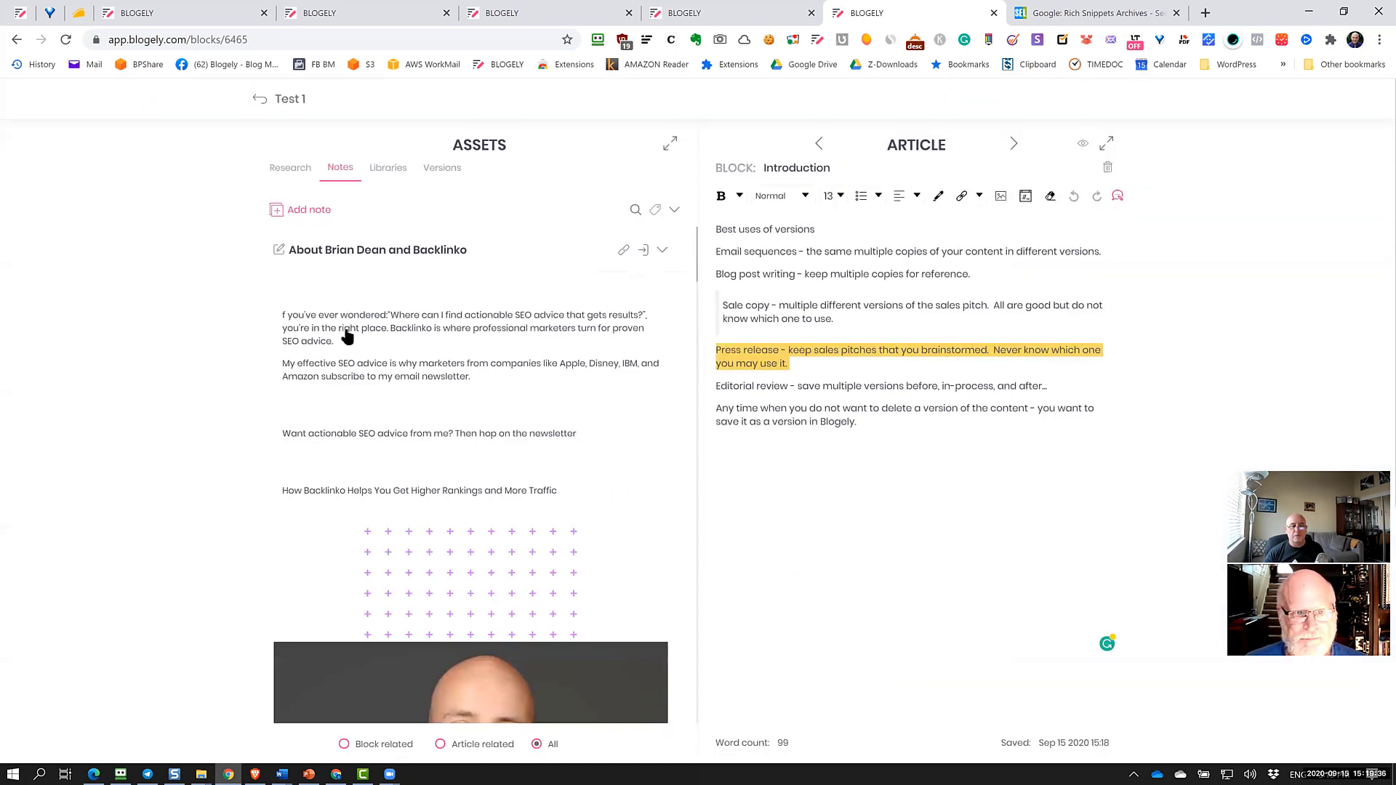
{"action": "left_click", "coordinate": [662, 249]}
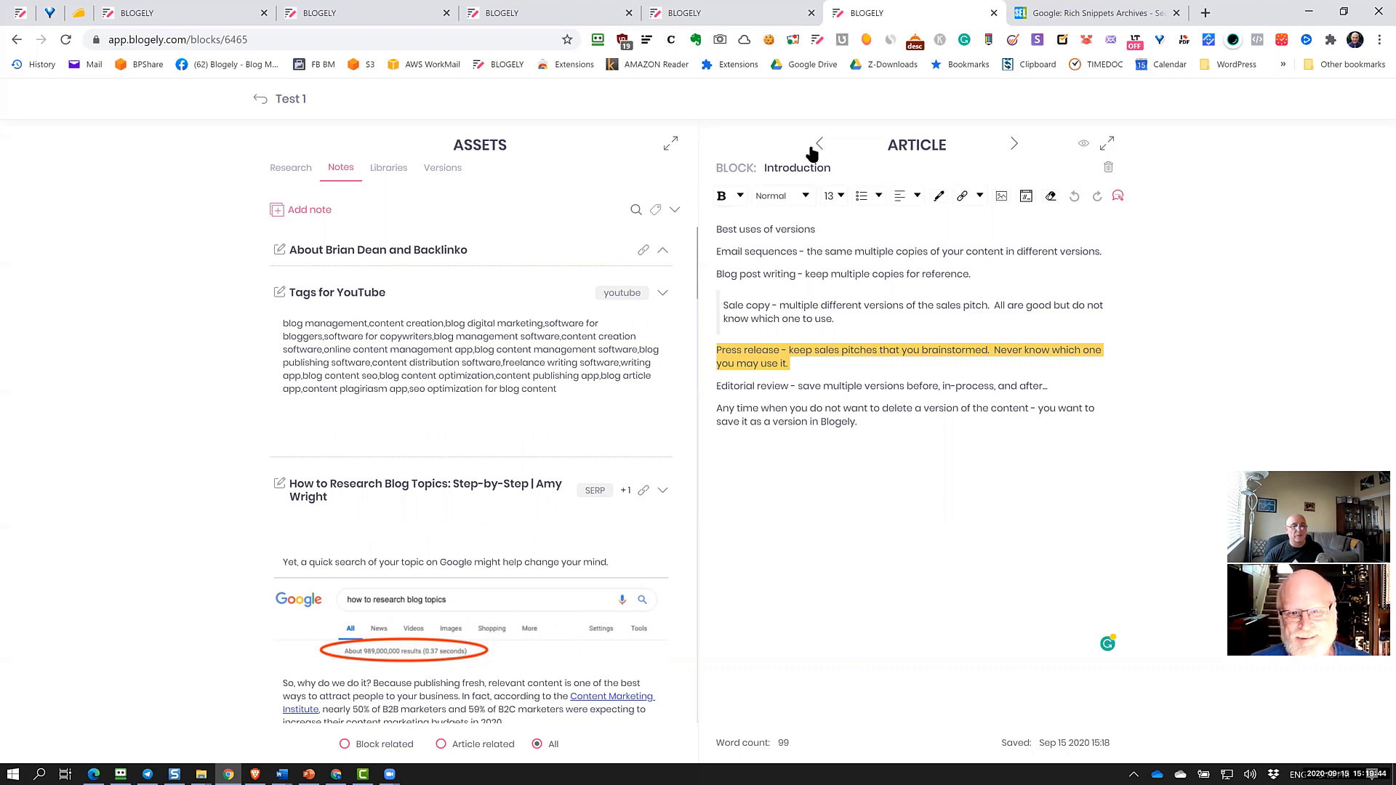
Return to the Introduction block to confirm the Backlinko note is listed, and place the cursor on its empty last line
{"action": "left_click", "coordinate": [343, 744]}
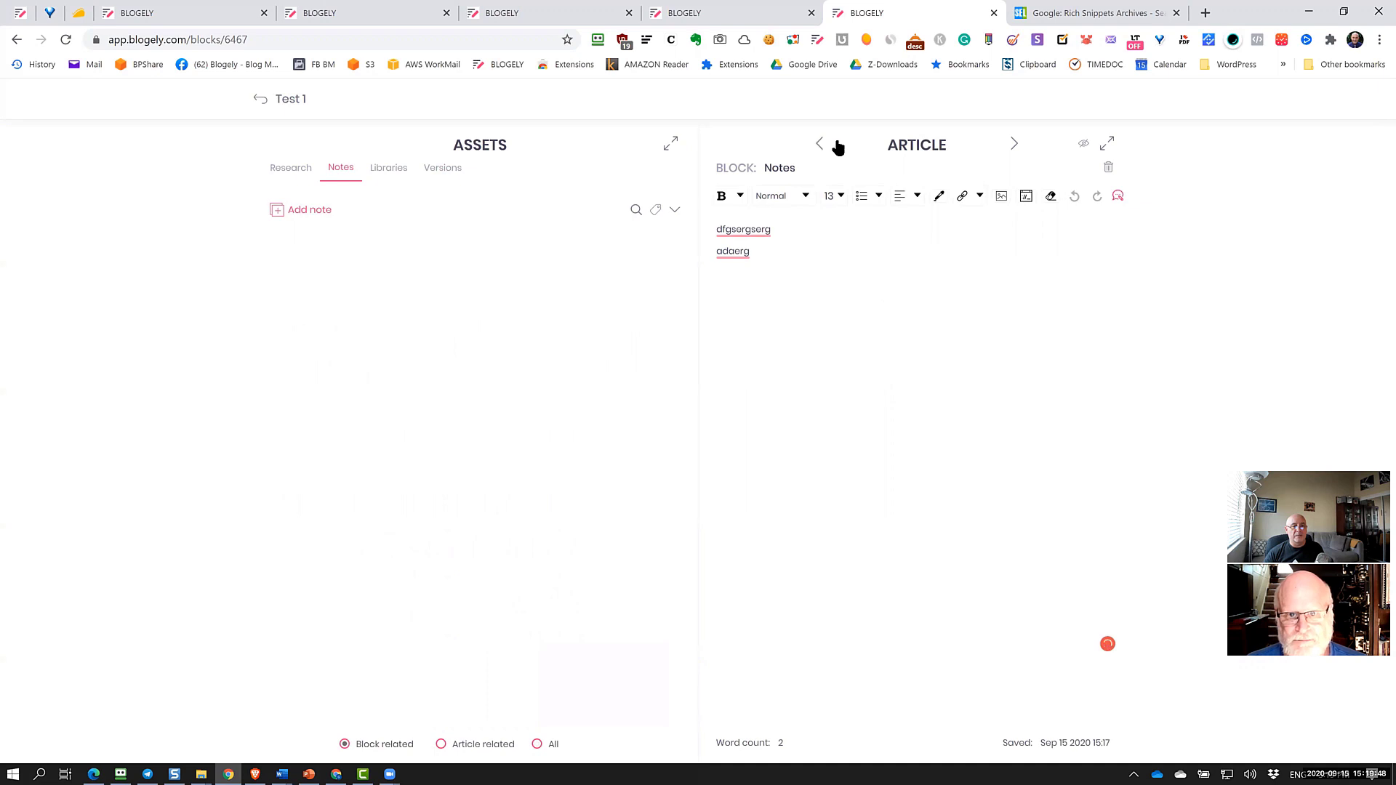
{"action": "left_click", "coordinate": [1014, 144]}
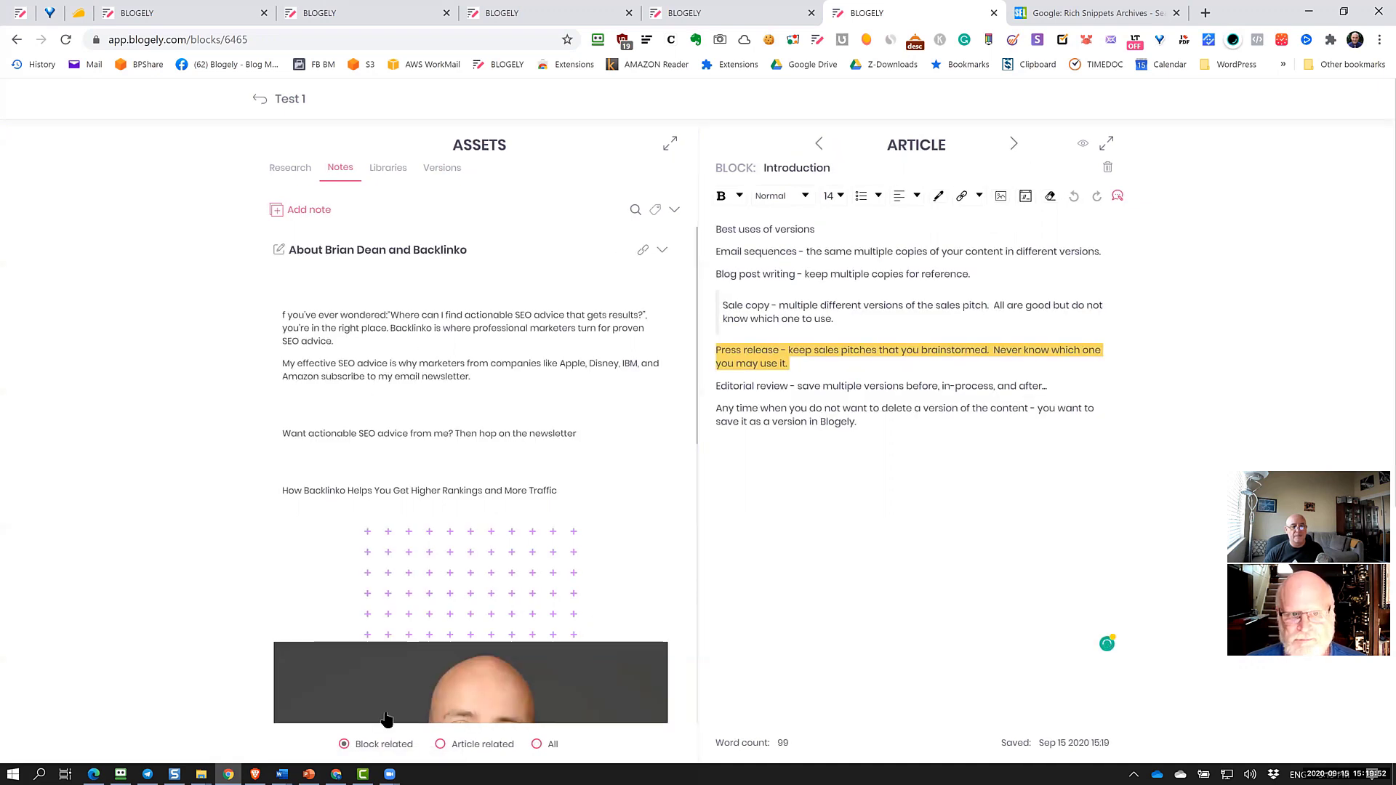
{"action": "left_click", "coordinate": [937, 447]}
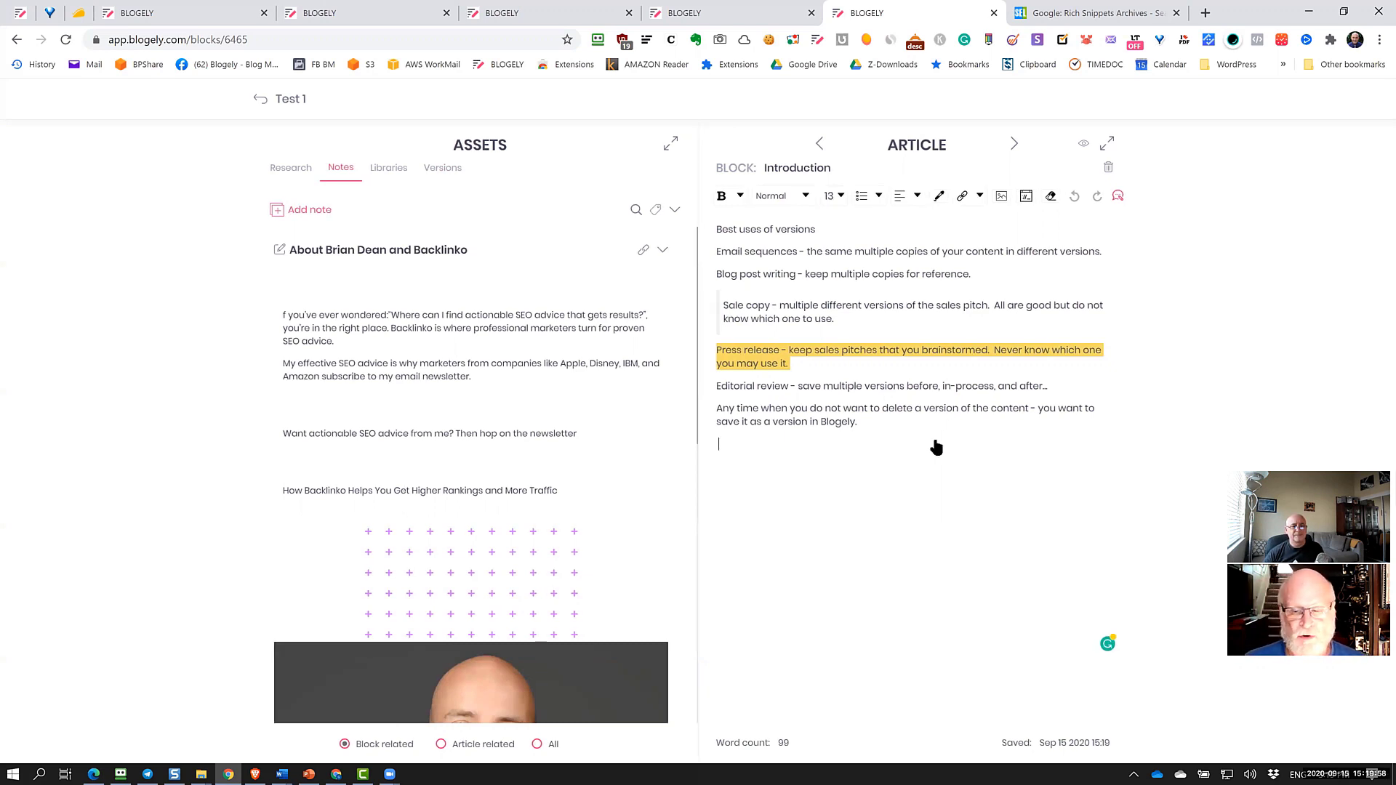
Append the Backlinko note's 'This blog is where I show you…' paragraph to the Introduction, reaching 129 words
{"action": "scroll", "coordinate": [604, 467], "scroll_direction": "down", "scroll_amount": 10}
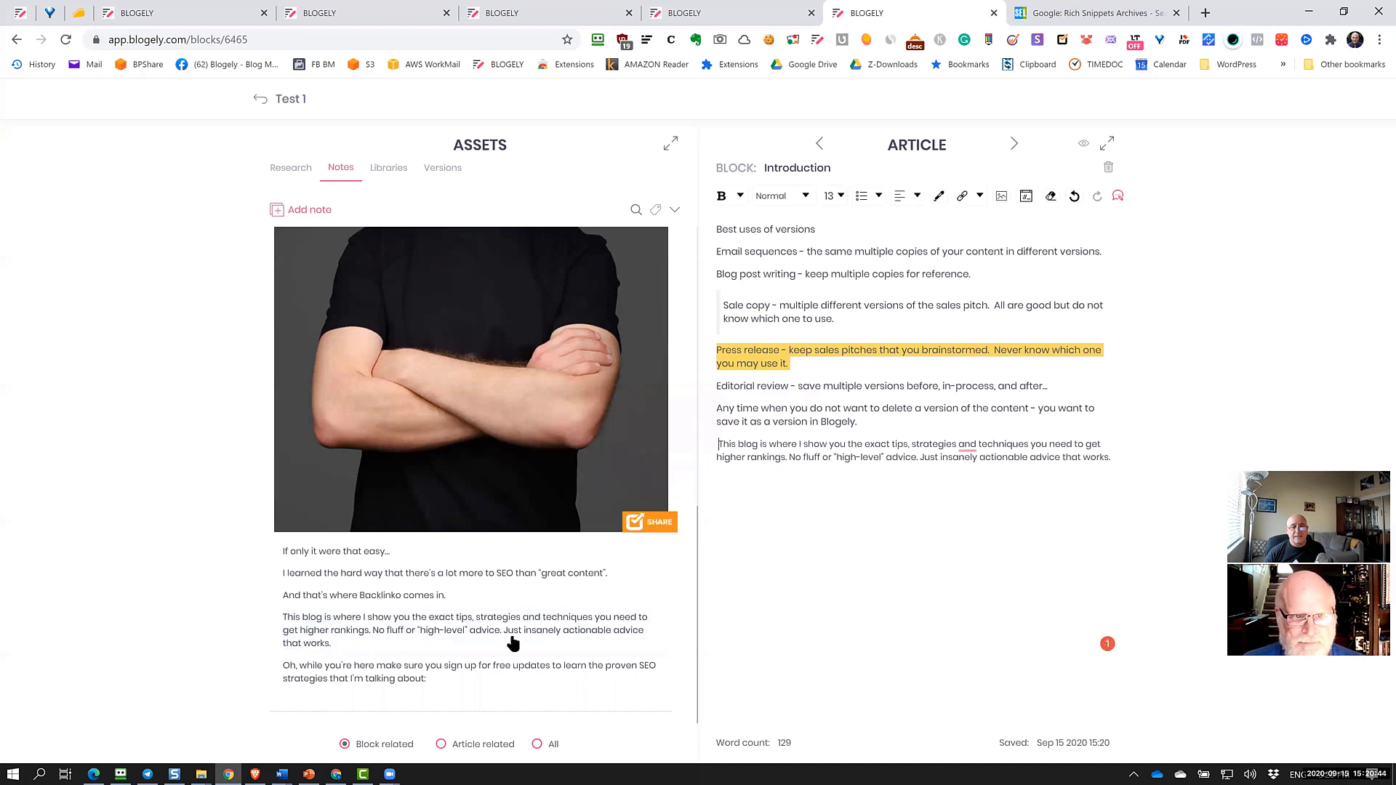
{"action": "left_click", "coordinate": [443, 169]}
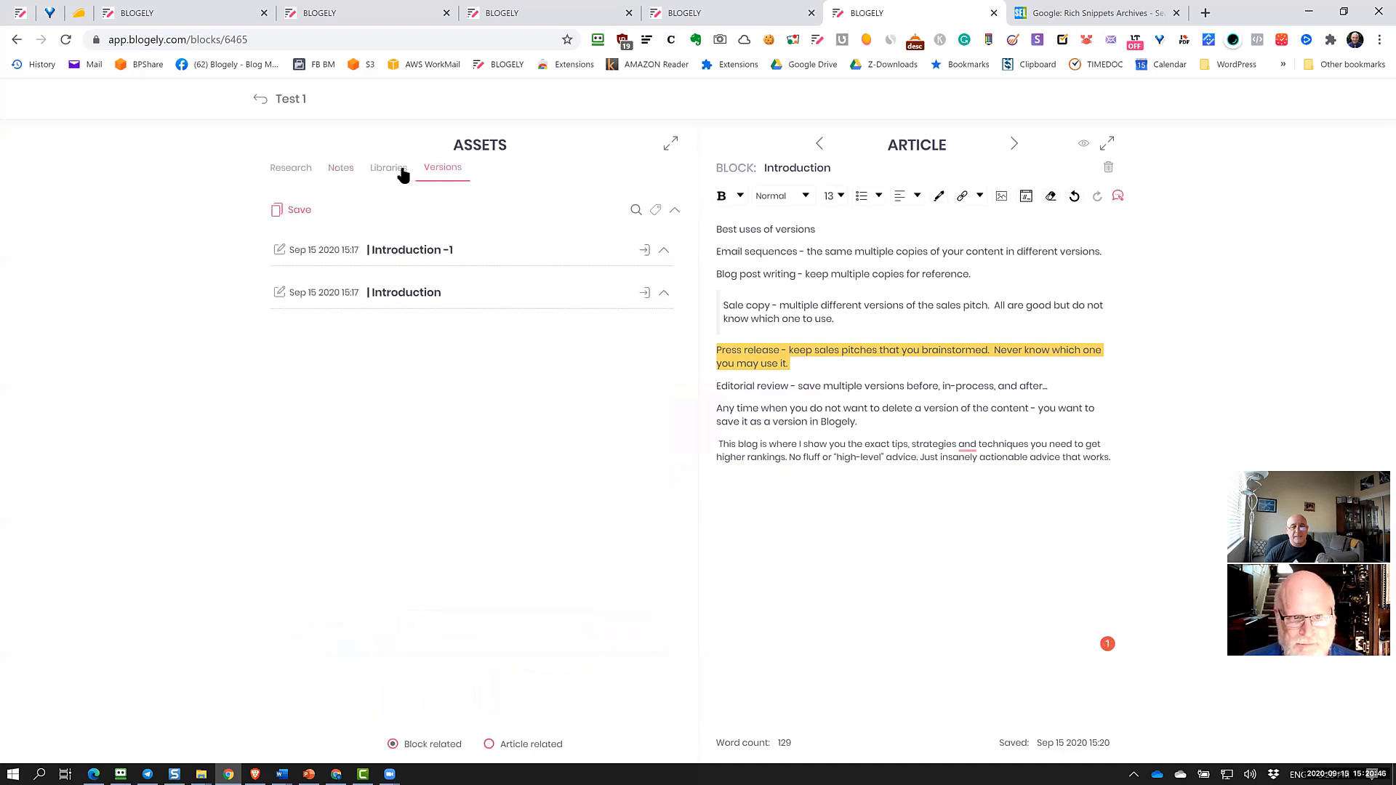
{"action": "left_click", "coordinate": [389, 168]}
{"action": "left_click", "coordinate": [340, 168]}
{"action": "left_click", "coordinate": [290, 168]}
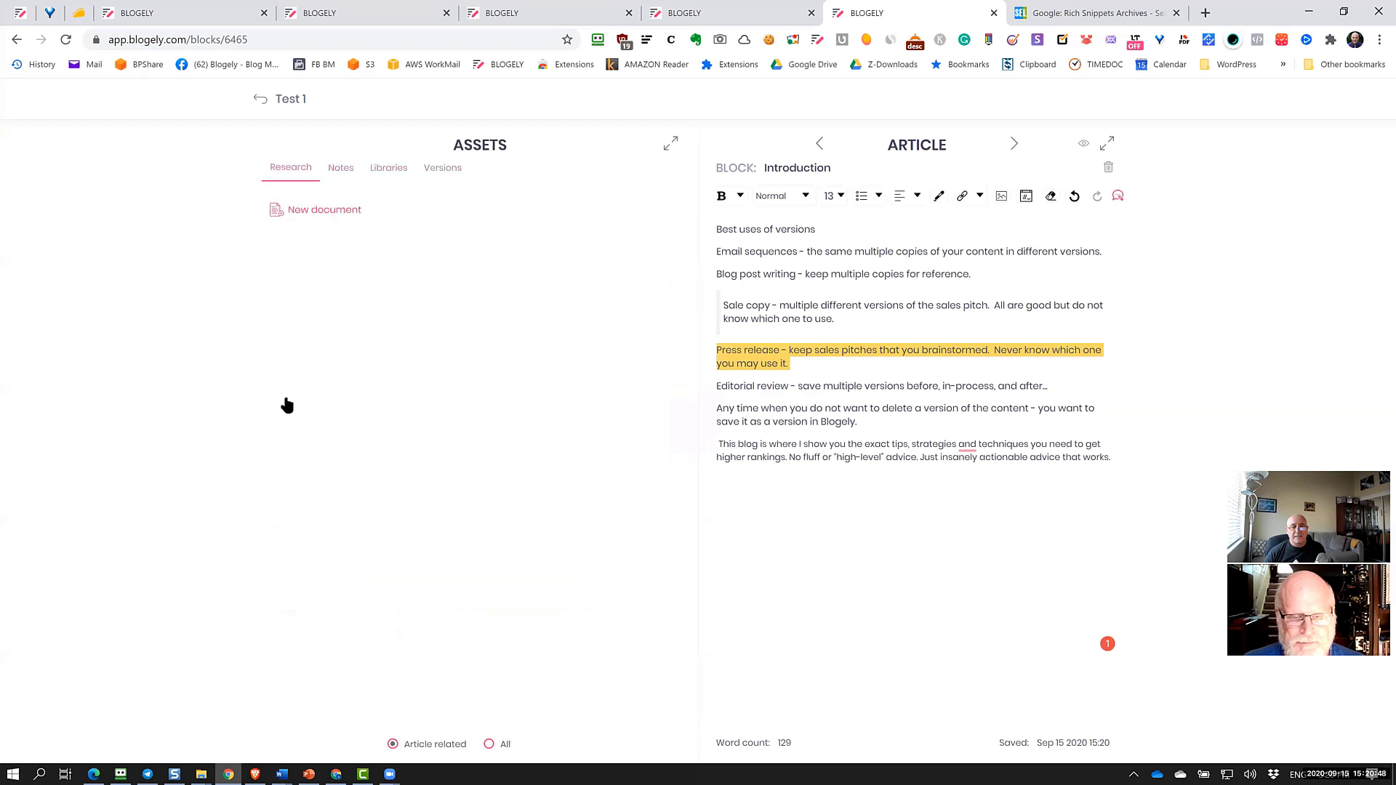
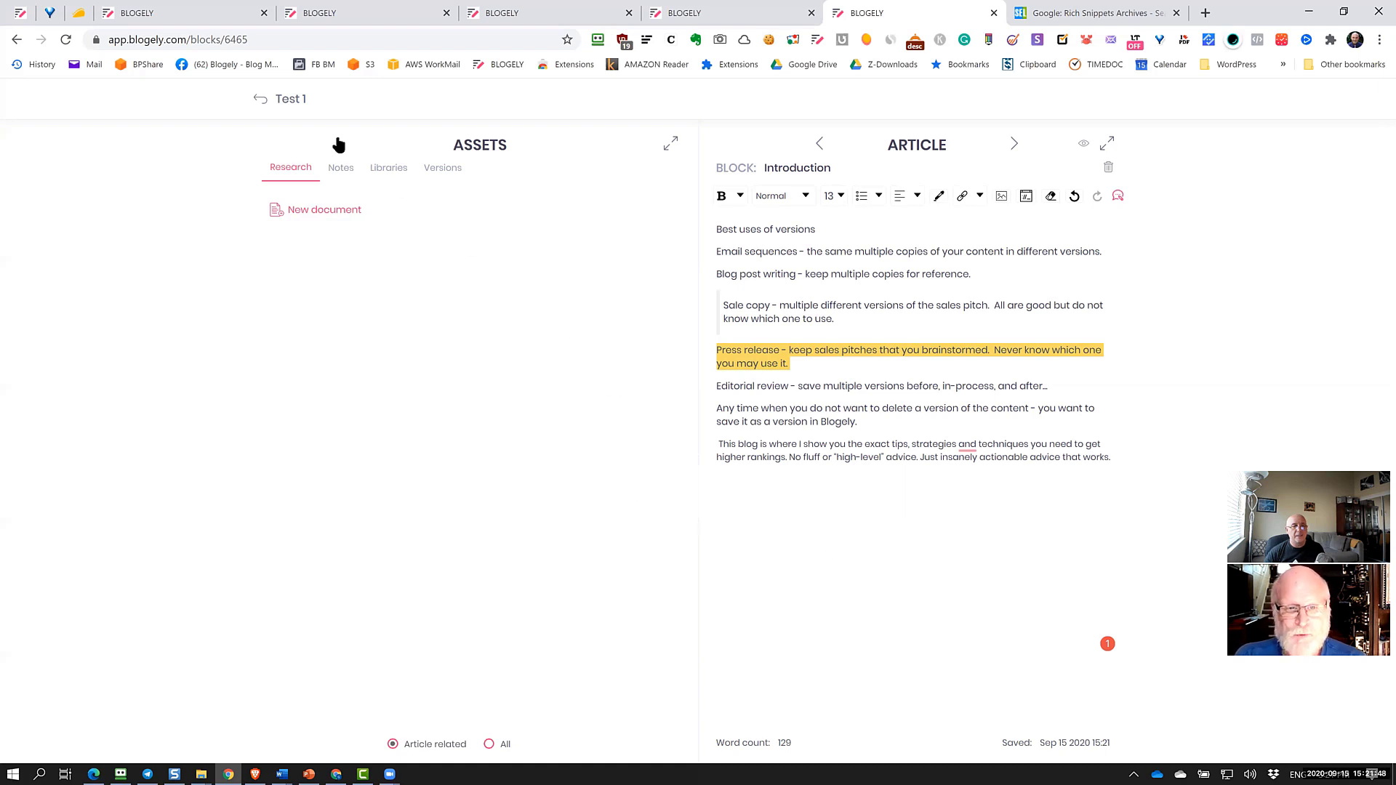
Return from the block editor to the Test 1 article overview with Alt+Left
{"action": "key", "text": "alt+Left"}
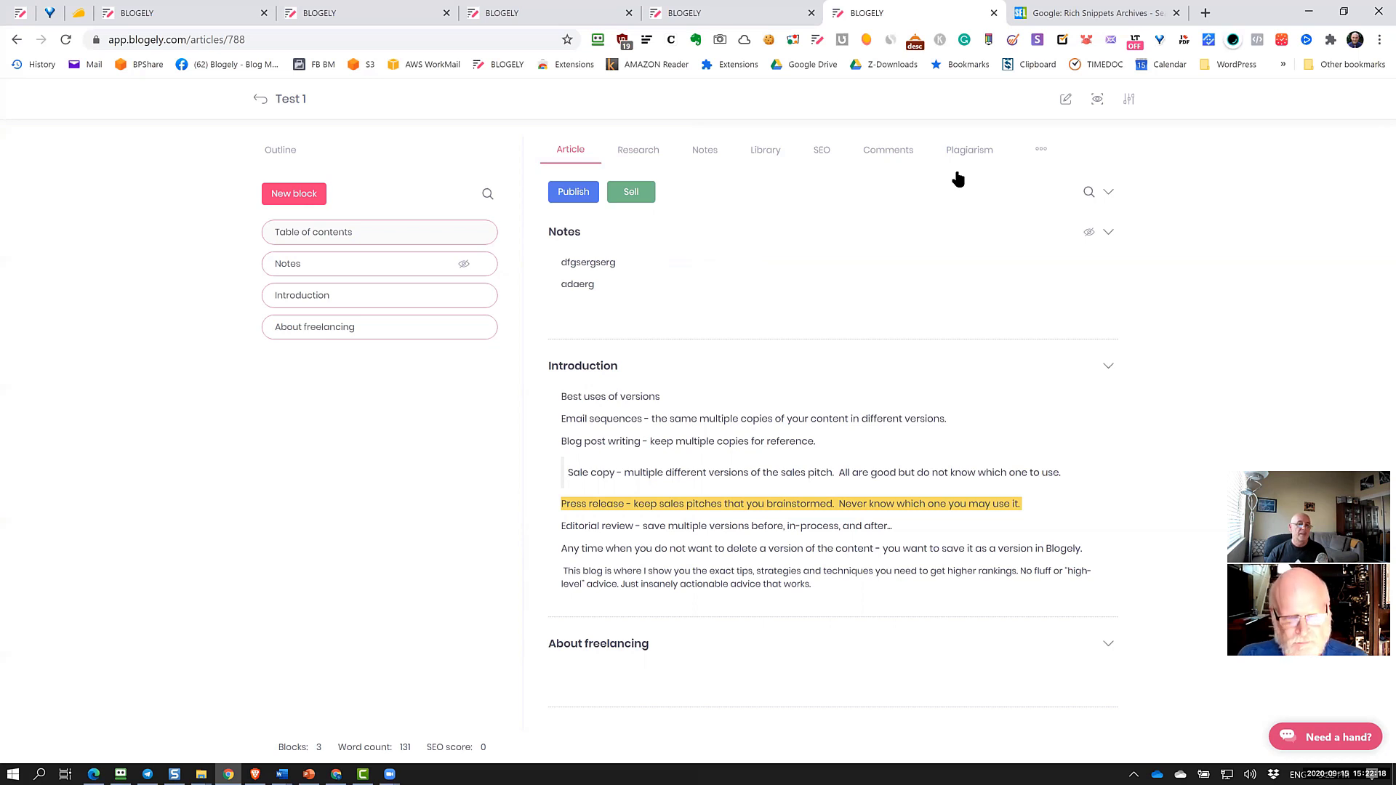
Look through the open Blogely tabs and bring the sign-in page tab forward
{"action": "left_click", "coordinate": [198, 14]}
{"action": "left_click", "coordinate": [309, 16]}
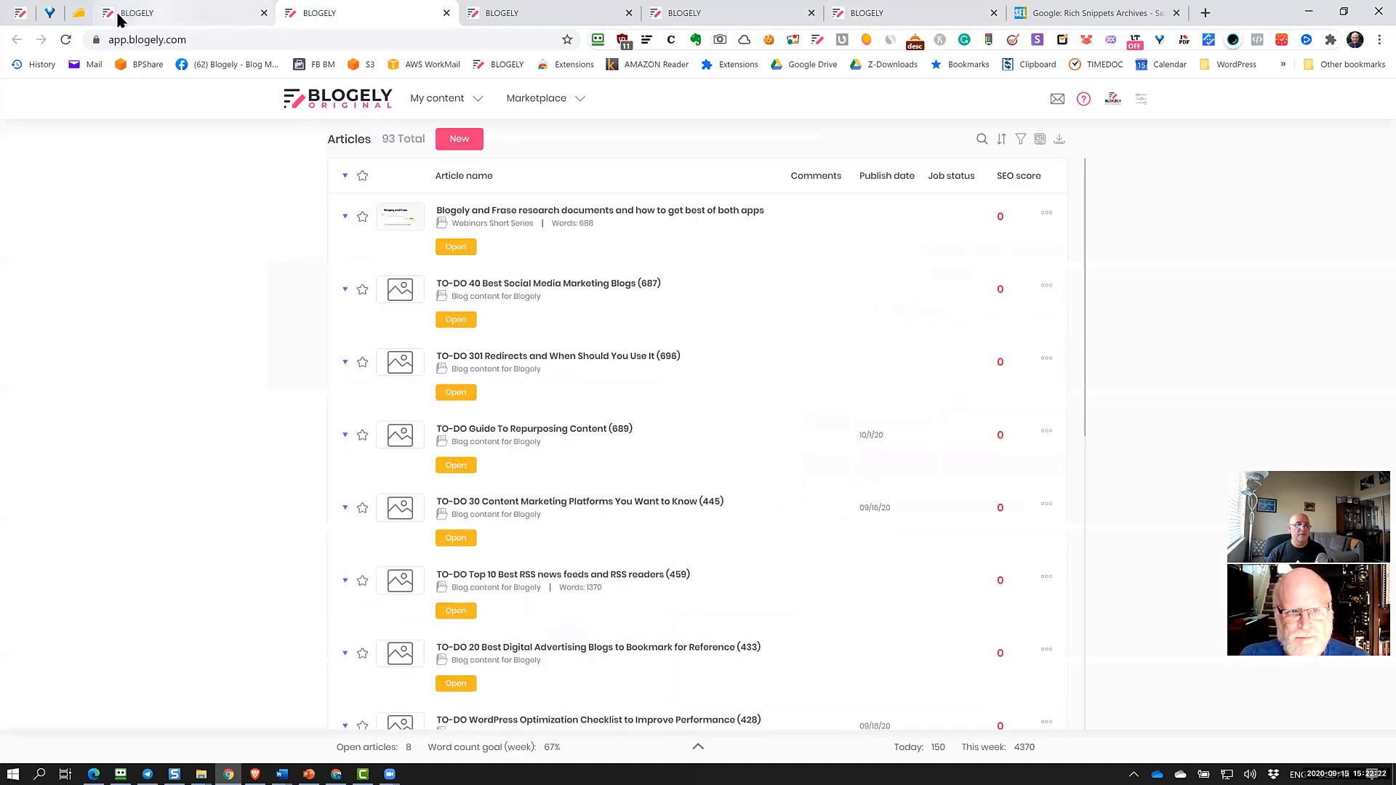
{"action": "left_click", "coordinate": [20, 13]}
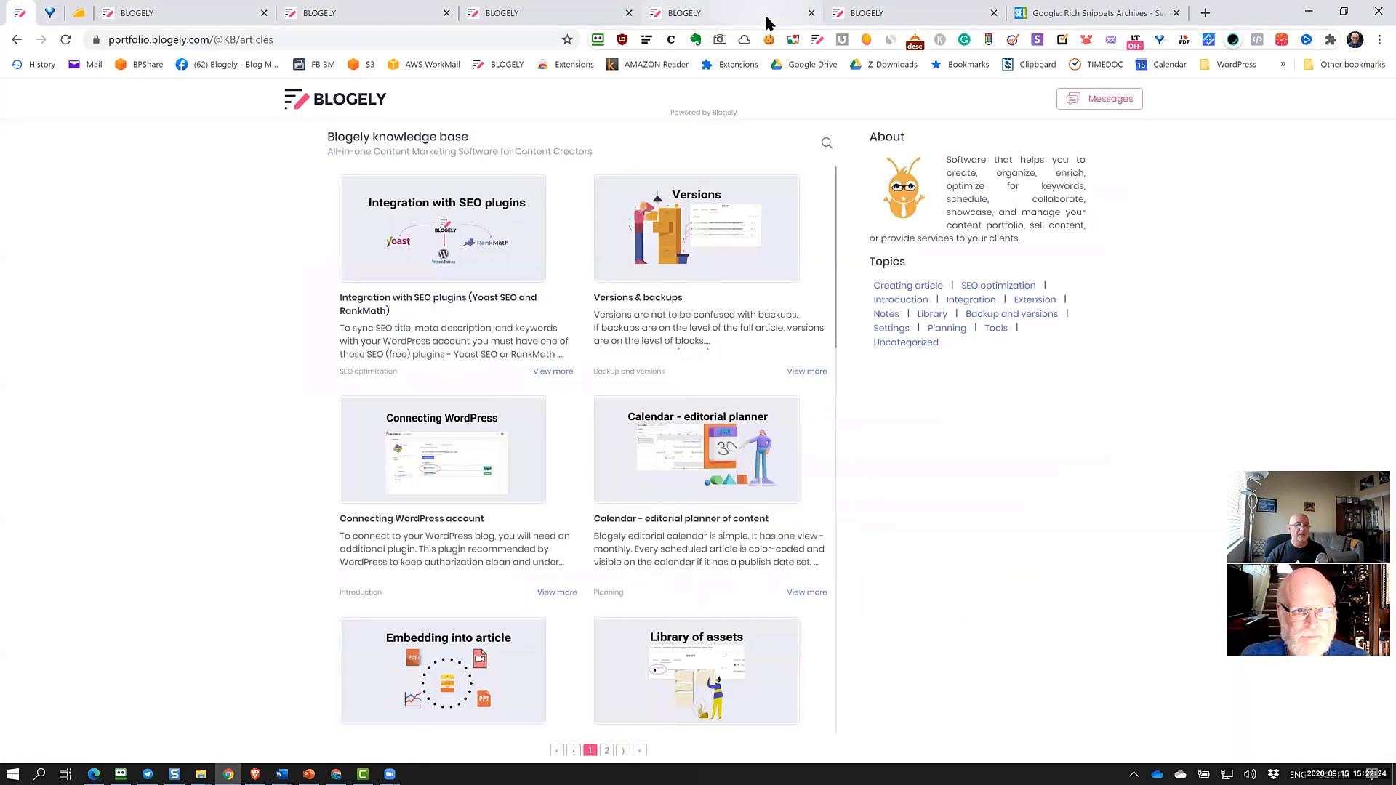
{"action": "left_click", "coordinate": [766, 16]}
{"action": "left_click", "coordinate": [885, 16]}
{"action": "left_click", "coordinate": [708, 15]}
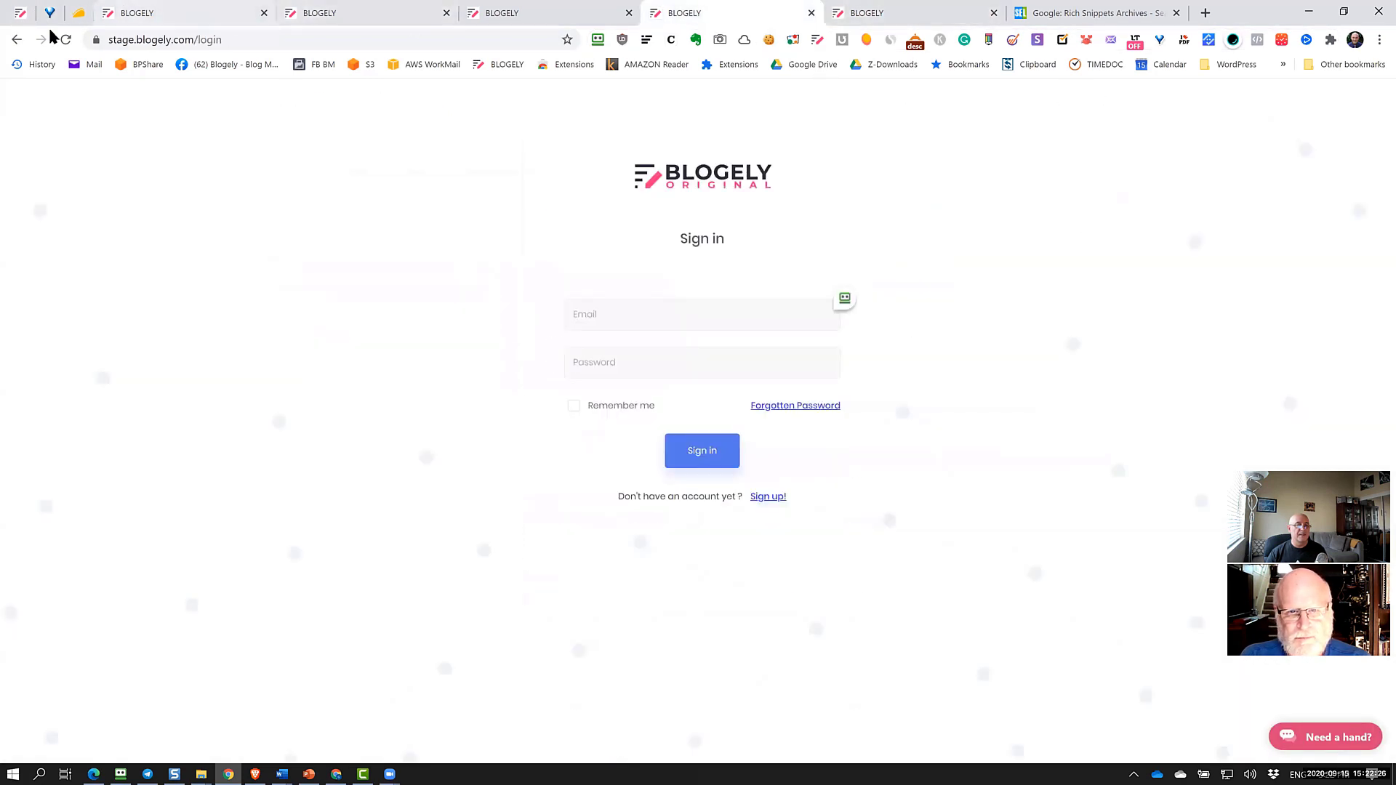
{"action": "left_click_drag", "start_coordinate": [135, 40], "coordinate": [16, 39]}
{"action": "type", "text": "https://"}
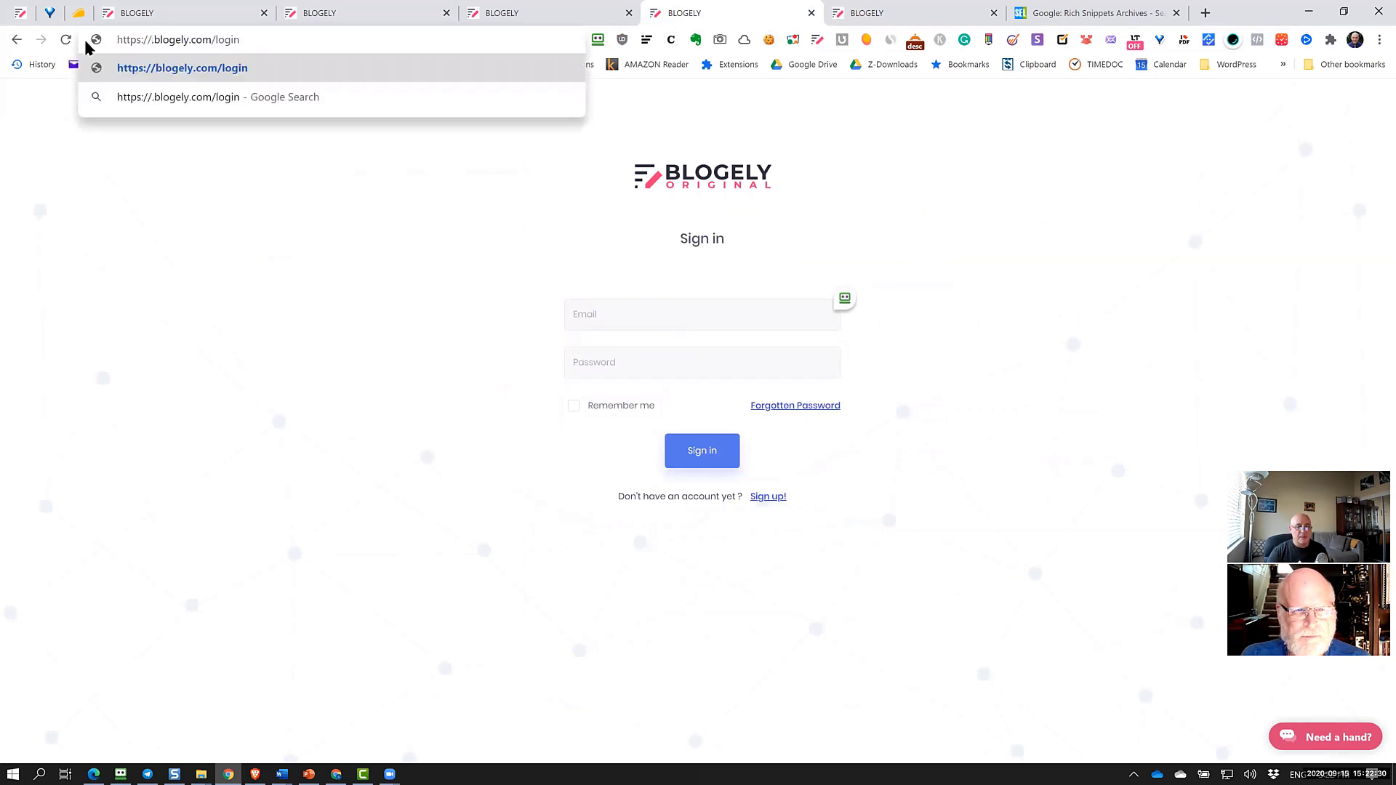
{"action": "key", "text": "Delete"}
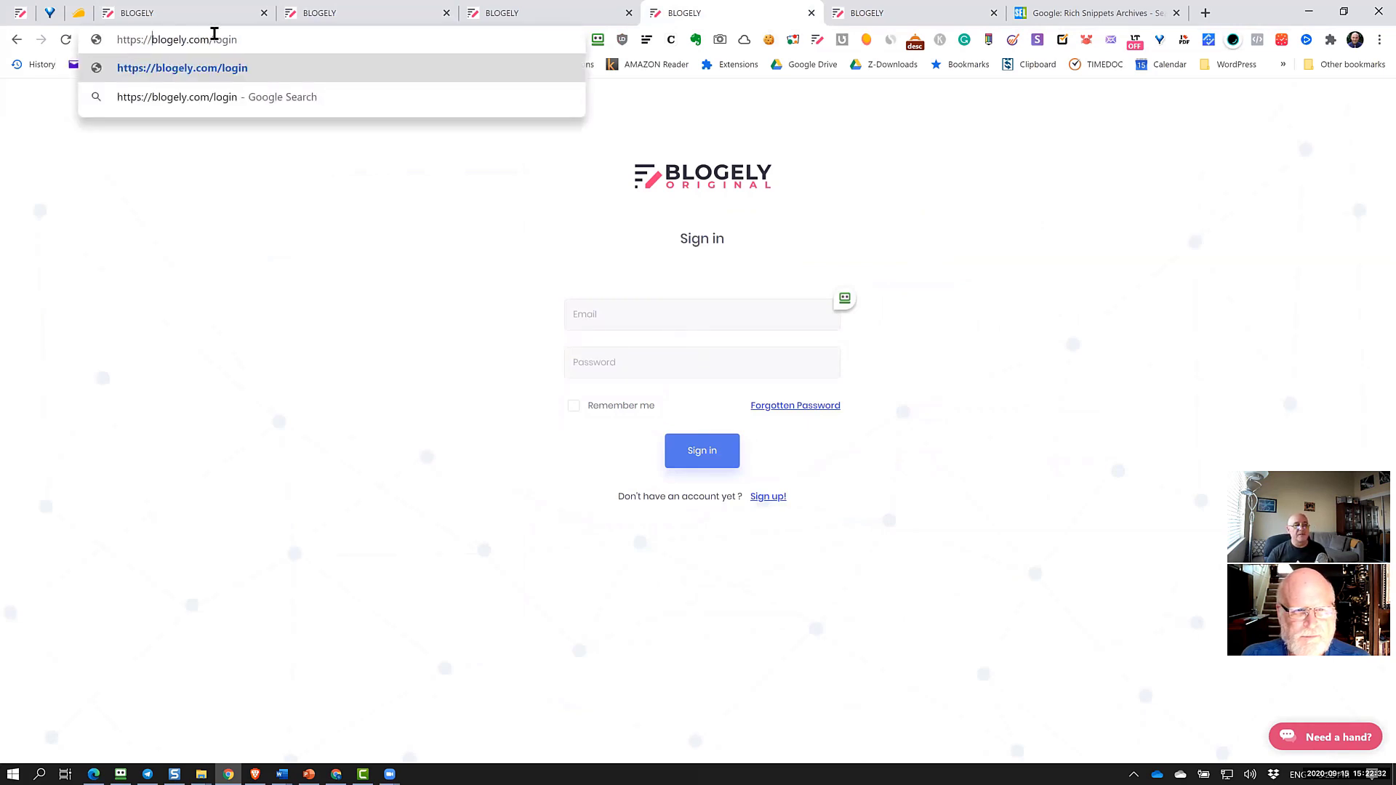
{"action": "double_click", "coordinate": [215, 34]}
{"action": "key", "text": "BackSpace"}
{"action": "key", "text": "Return"}
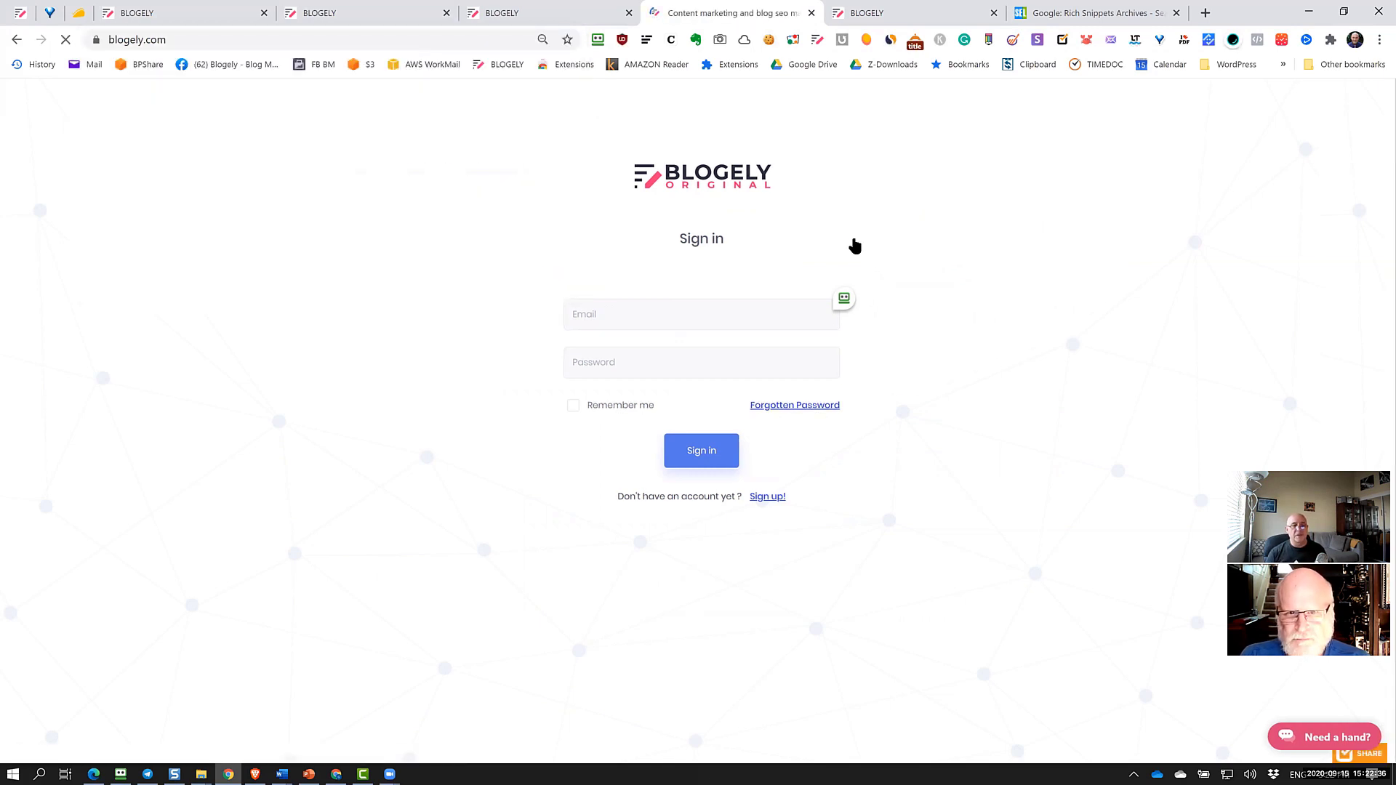
{"action": "mouse_move", "coordinate": [694, 106]}
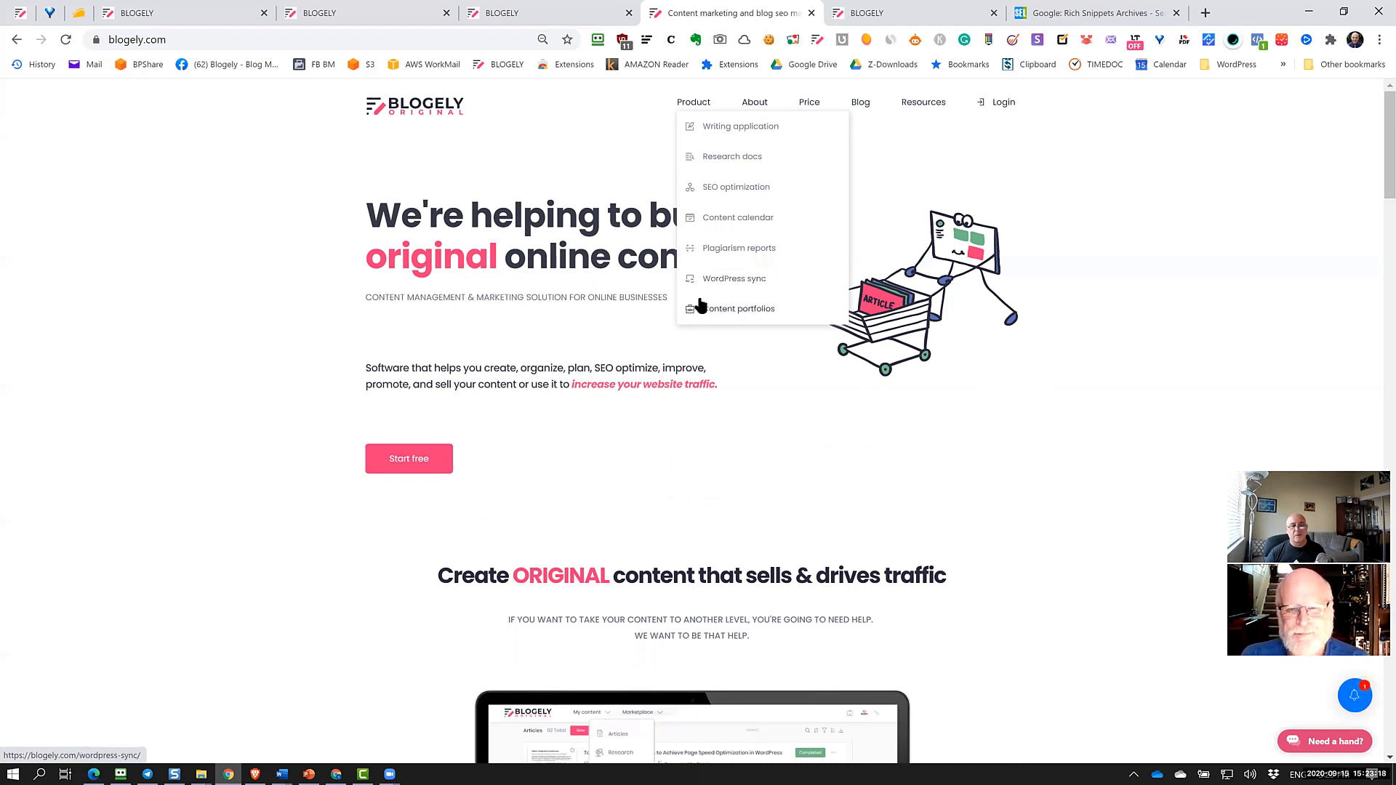
{"action": "left_click", "coordinate": [918, 16]}
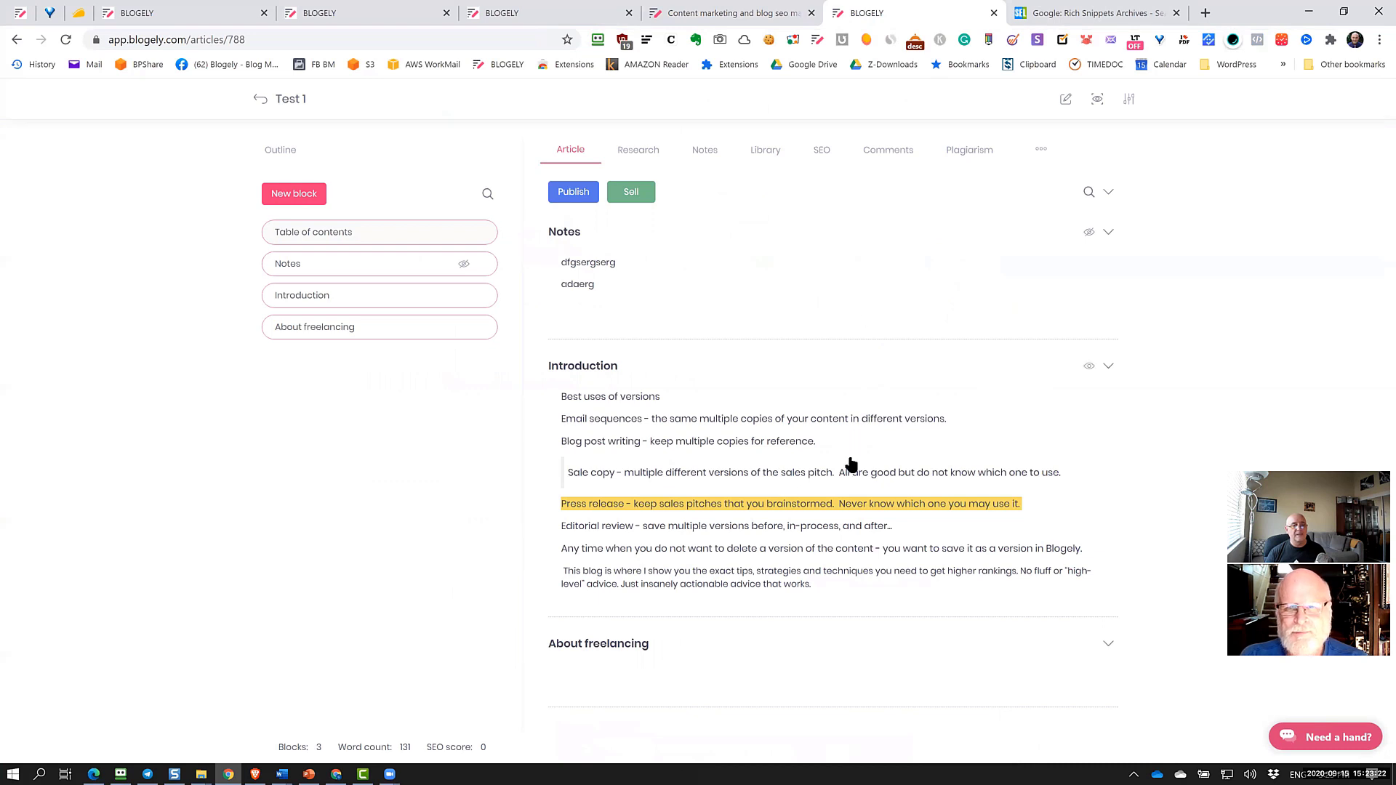
Go back from Test 1 to the articles list and open the Portfolios page
{"action": "left_click", "coordinate": [261, 100]}
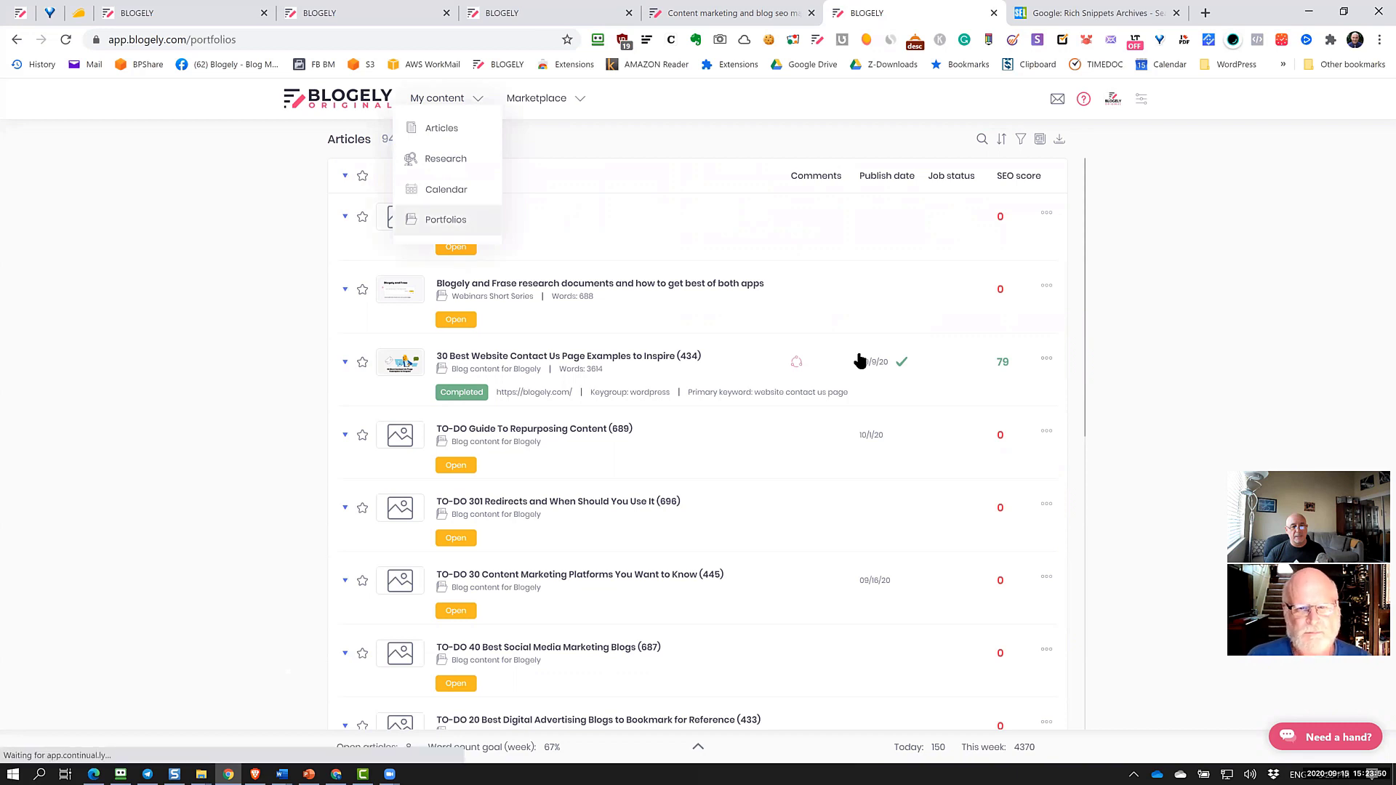
{"action": "left_click", "coordinate": [463, 234]}
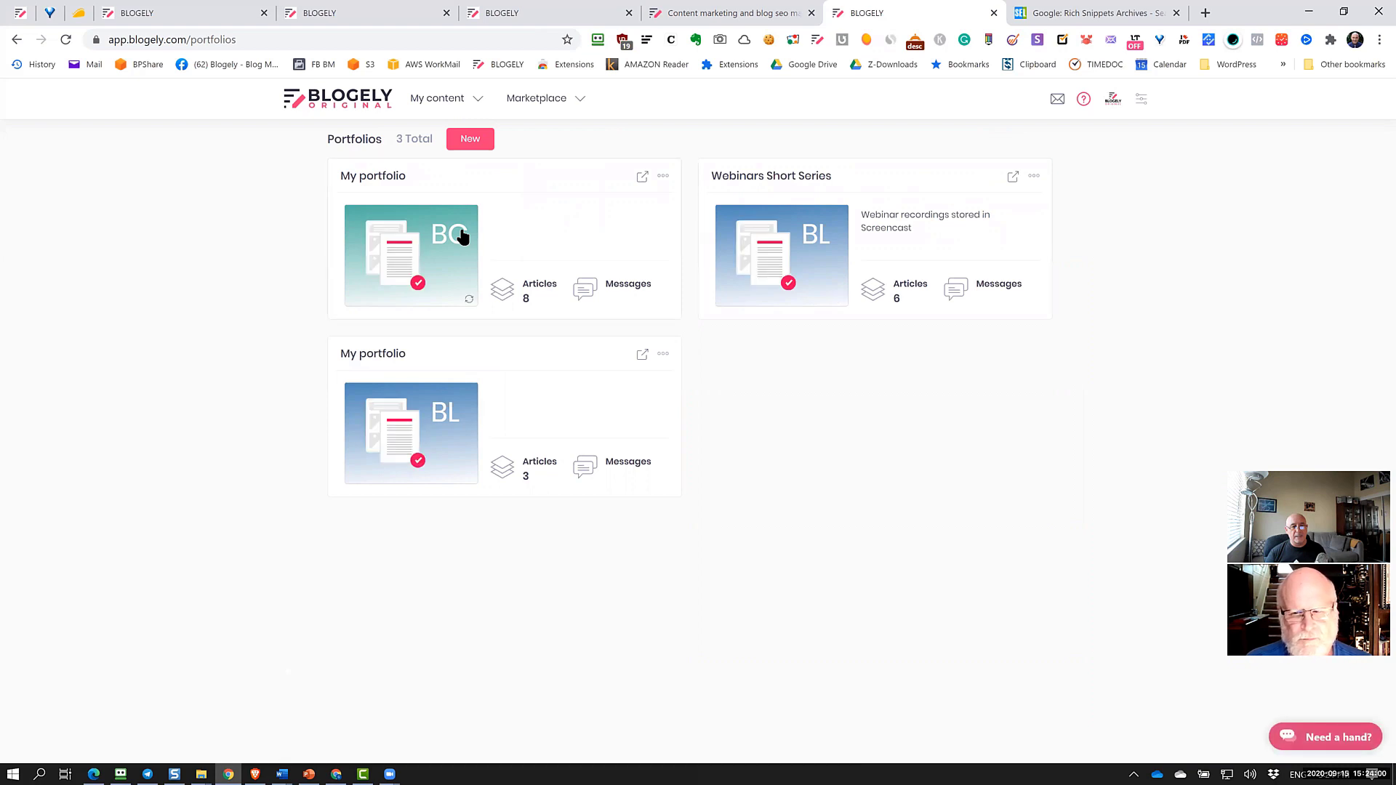
Open the first My portfolio and view its Configurations, then its seven assigned Articles
{"action": "left_click", "coordinate": [462, 234]}
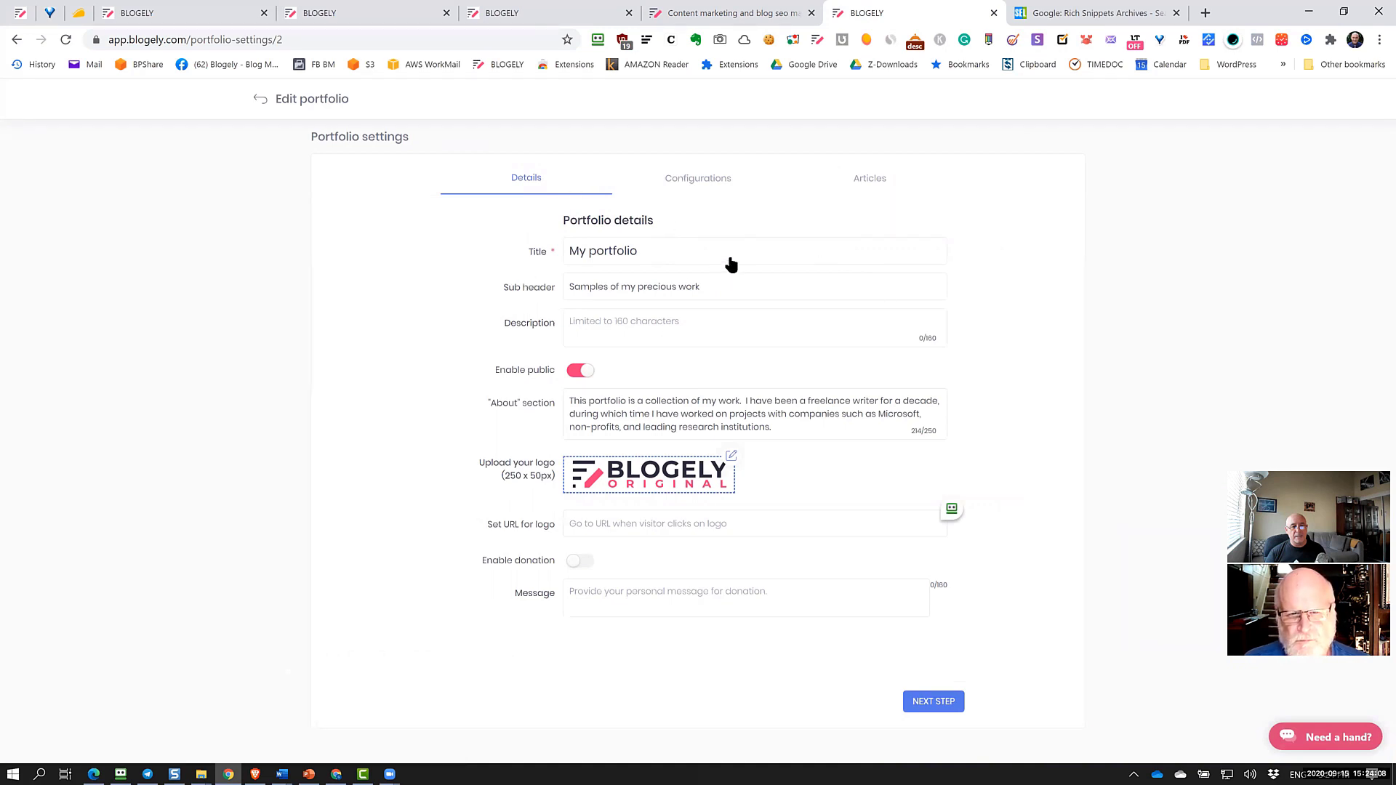
{"action": "left_click", "coordinate": [709, 182]}
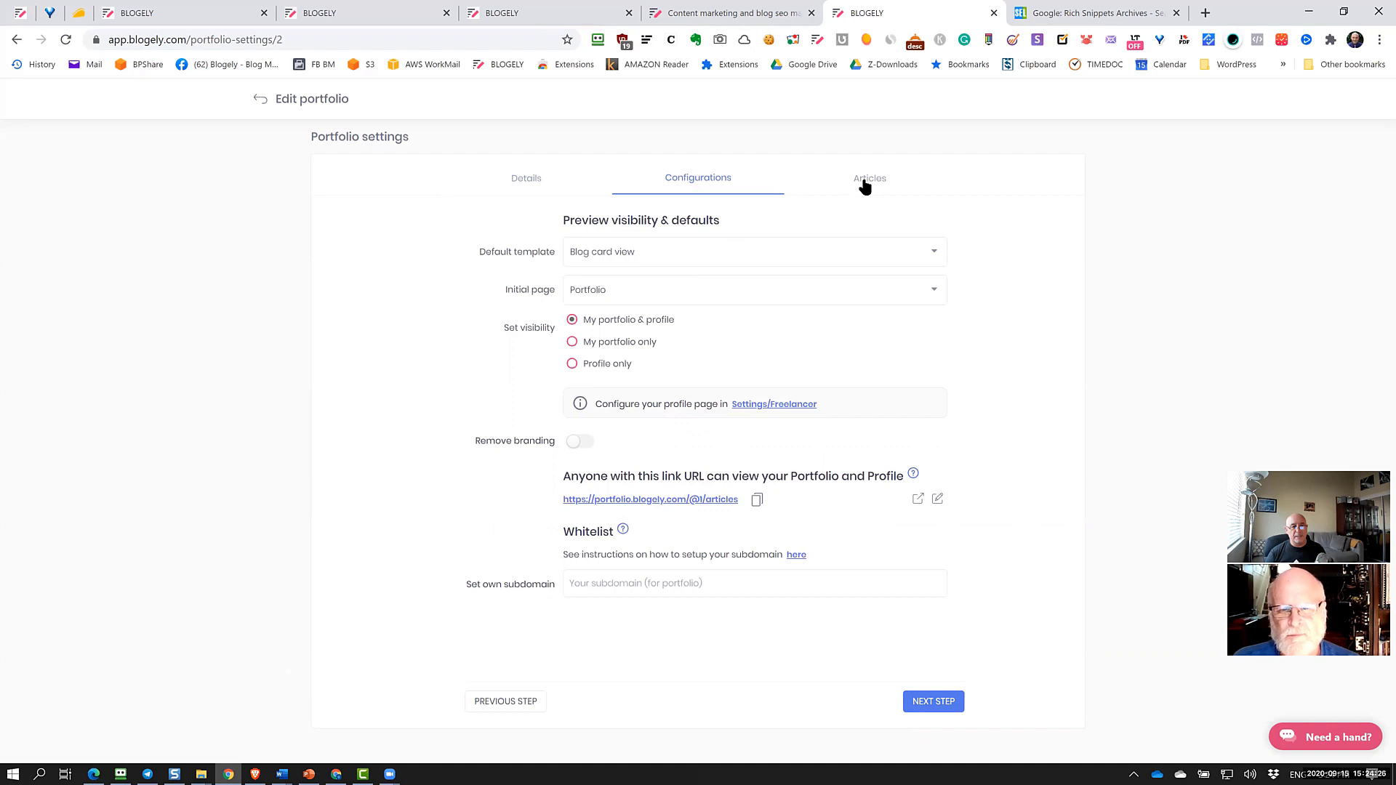
{"action": "left_click", "coordinate": [909, 187]}
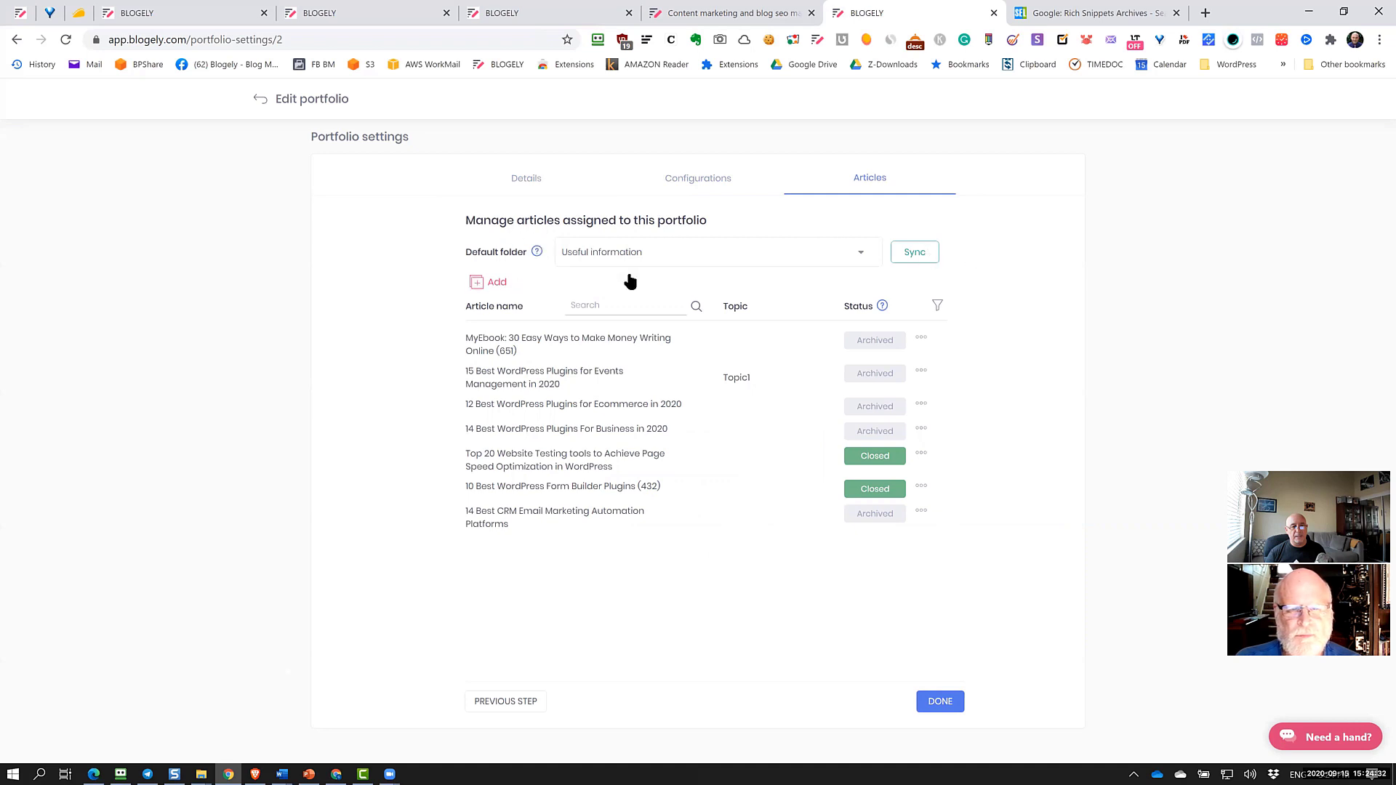
Open the portfolio's article picker and close it without adding any articles
{"action": "left_click", "coordinate": [477, 290]}
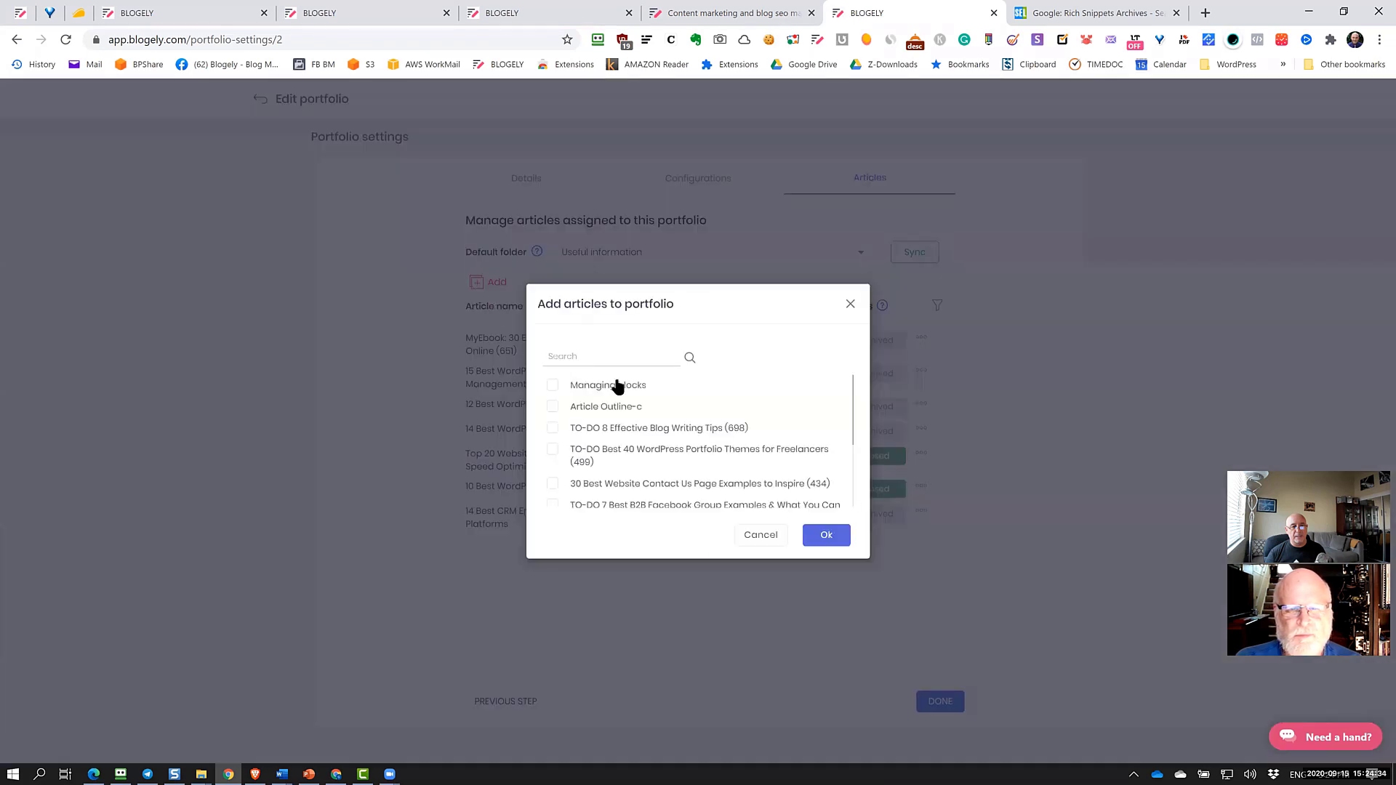
{"action": "scroll", "coordinate": [675, 471], "scroll_direction": "down", "scroll_amount": 3}
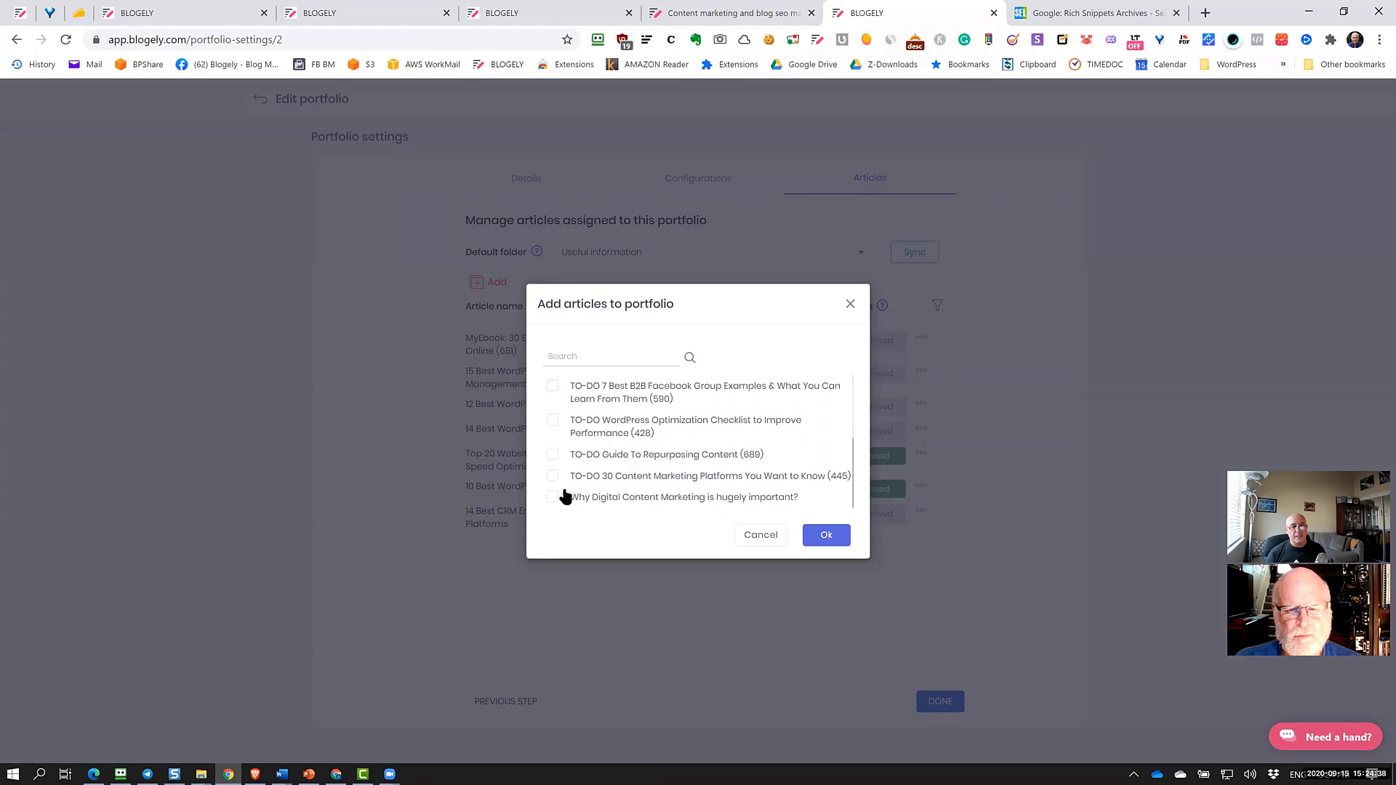
{"action": "left_click", "coordinate": [763, 537]}
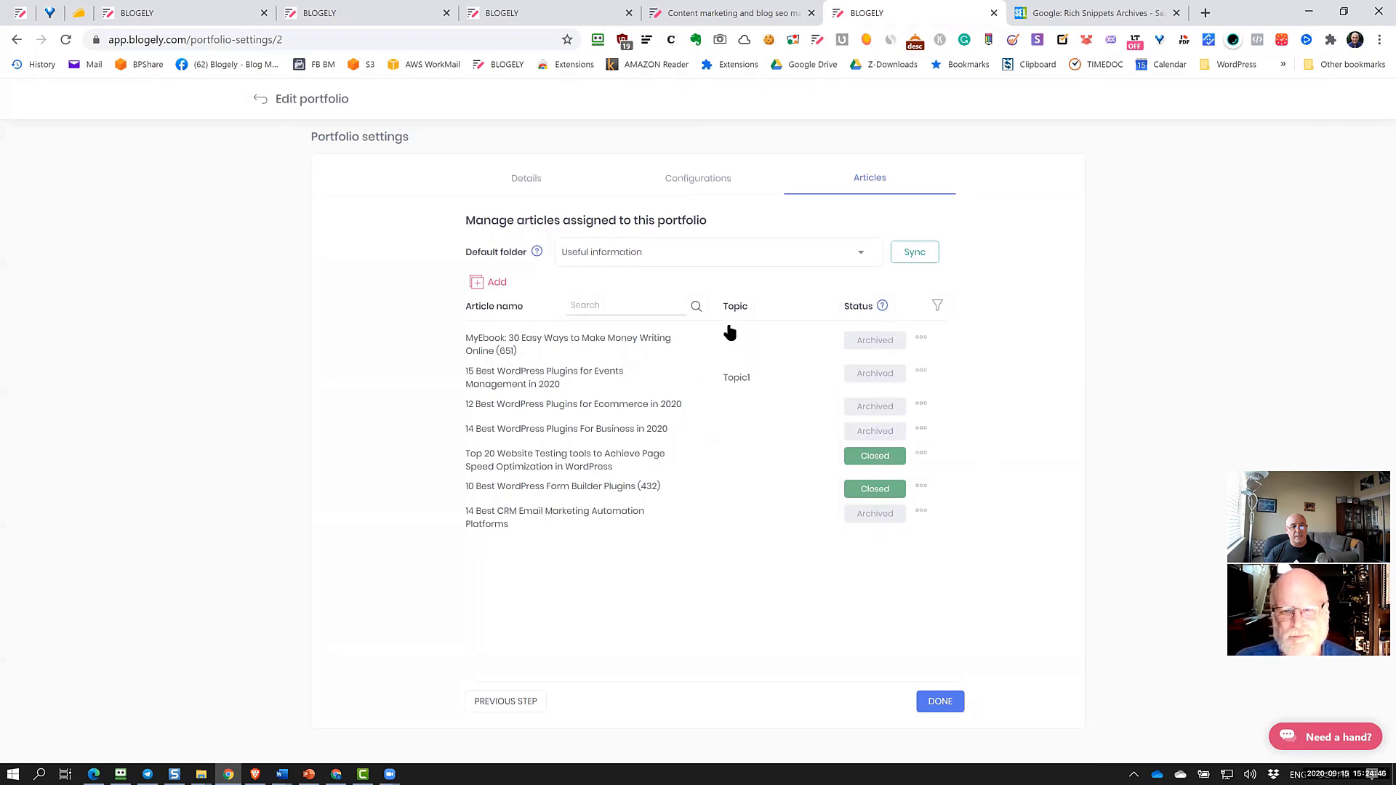
Open Edit topic for the second article, cancel unchanged, and return to Configurations
{"action": "left_click", "coordinate": [922, 373]}
{"action": "left_click", "coordinate": [886, 468]}
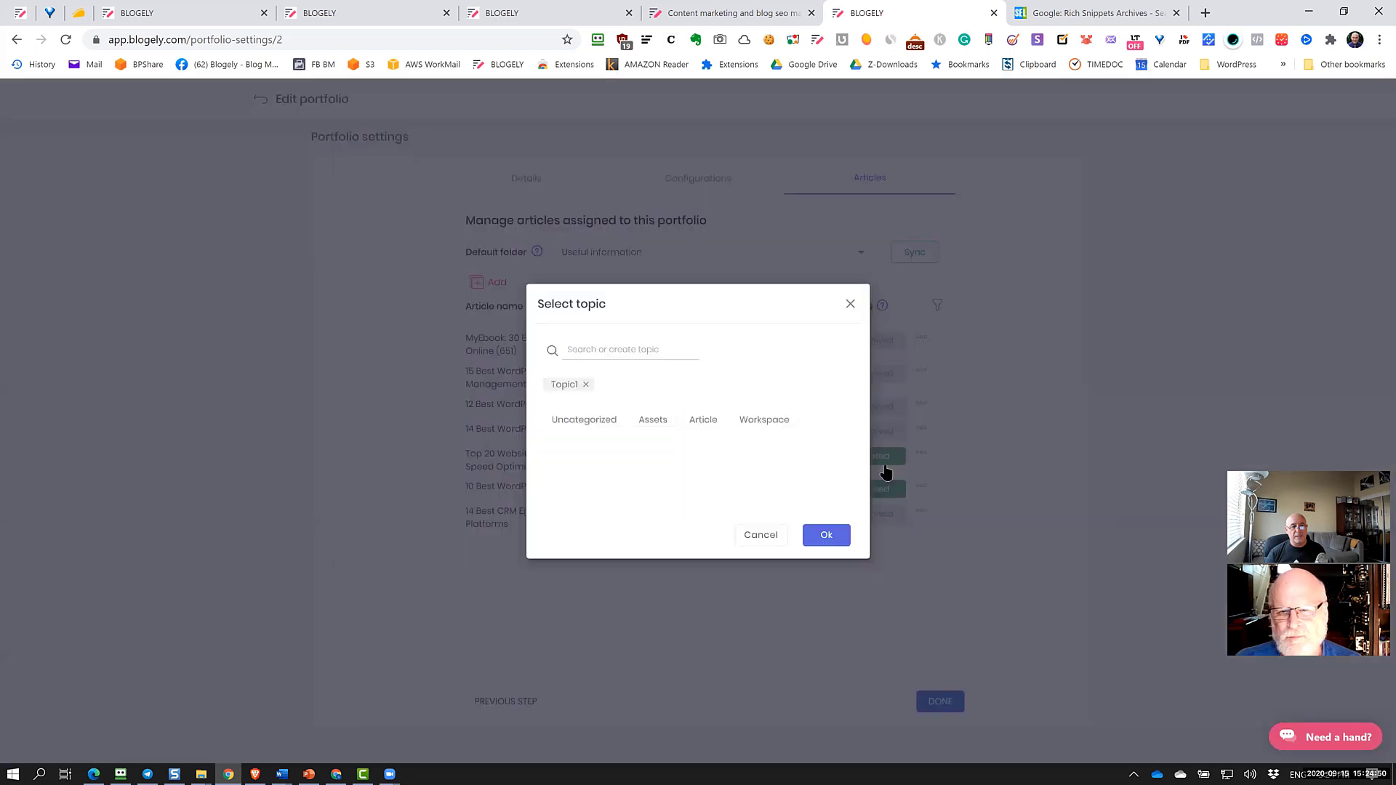
{"action": "left_click", "coordinate": [597, 352]}
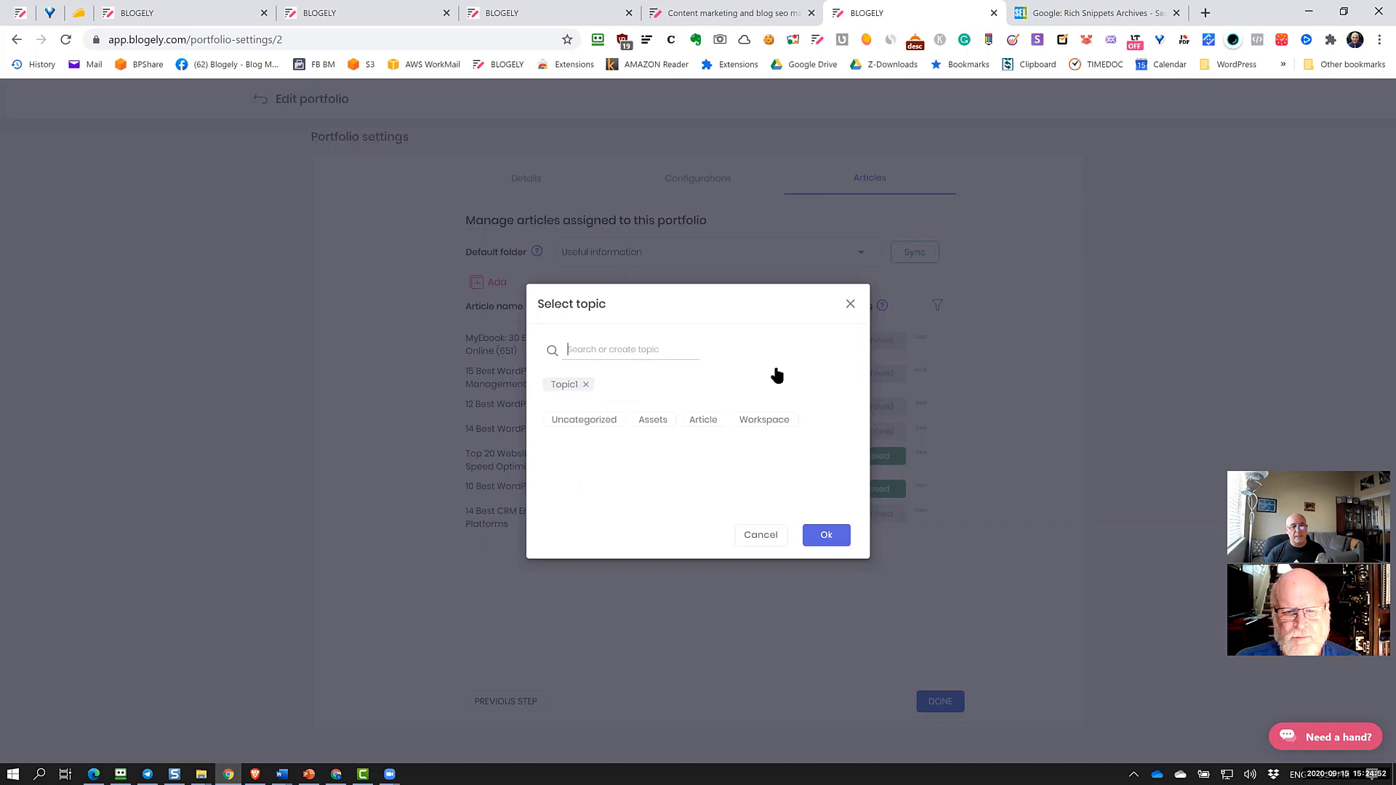
{"action": "left_click", "coordinate": [761, 538]}
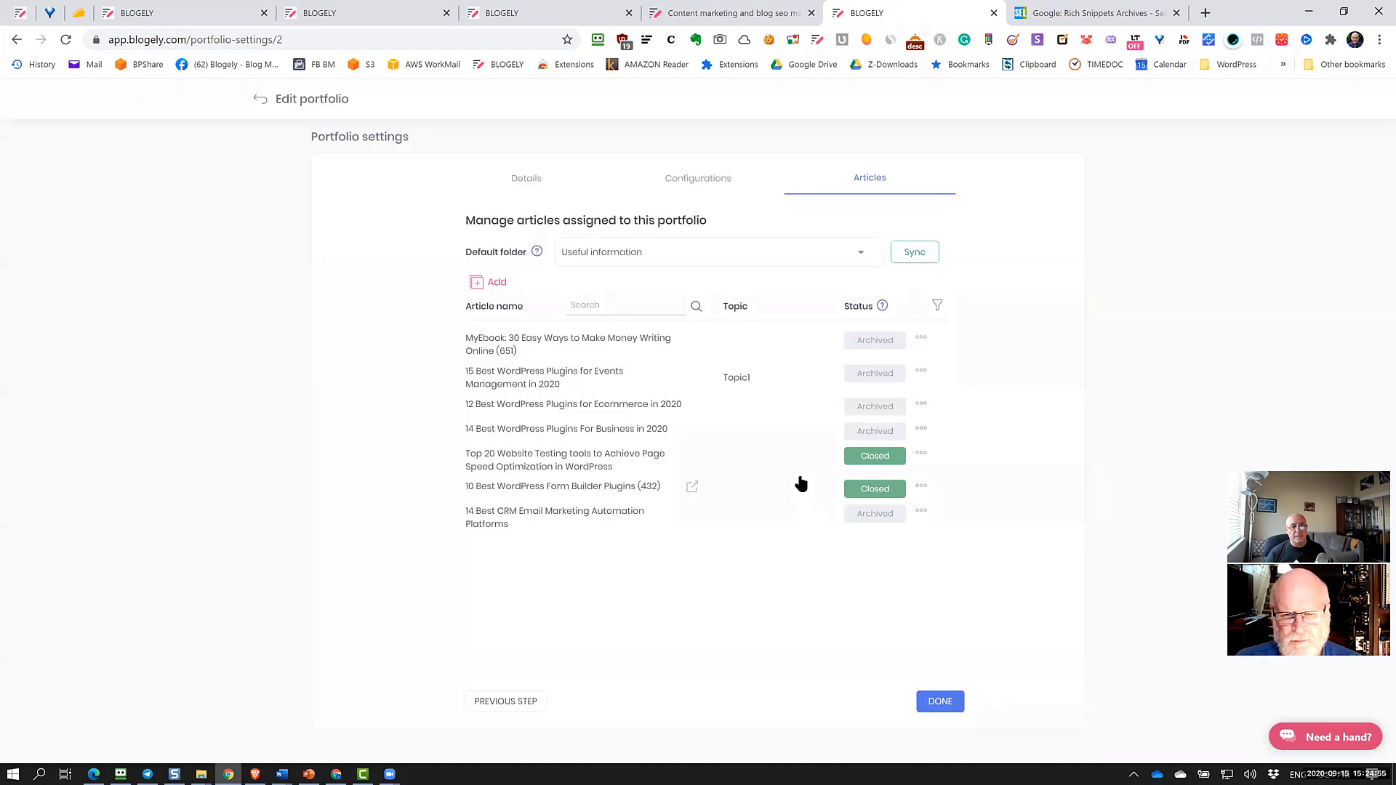
{"action": "left_click", "coordinate": [719, 184]}
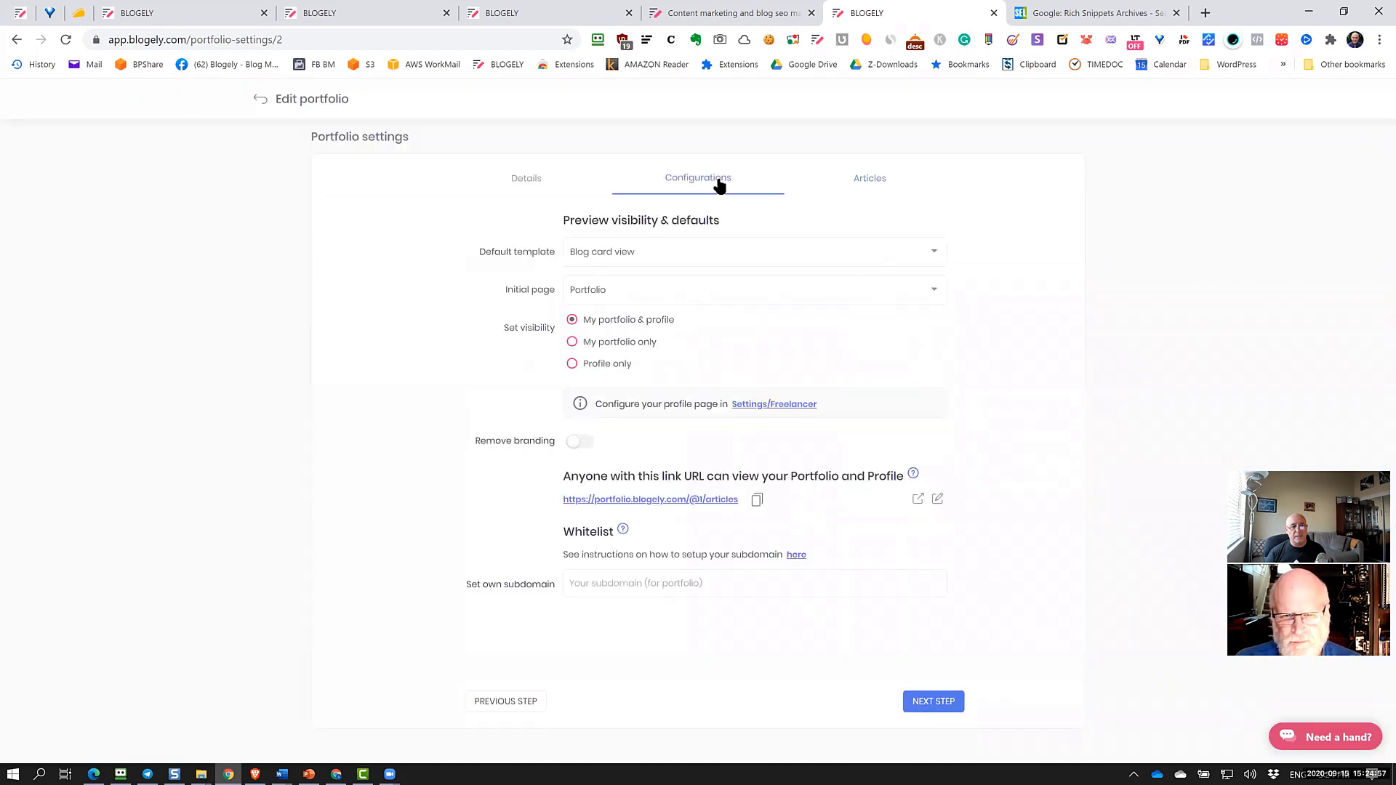
Open the public My portfolio page in a new tab and scroll through its article cards
{"action": "left_click", "coordinate": [919, 500]}
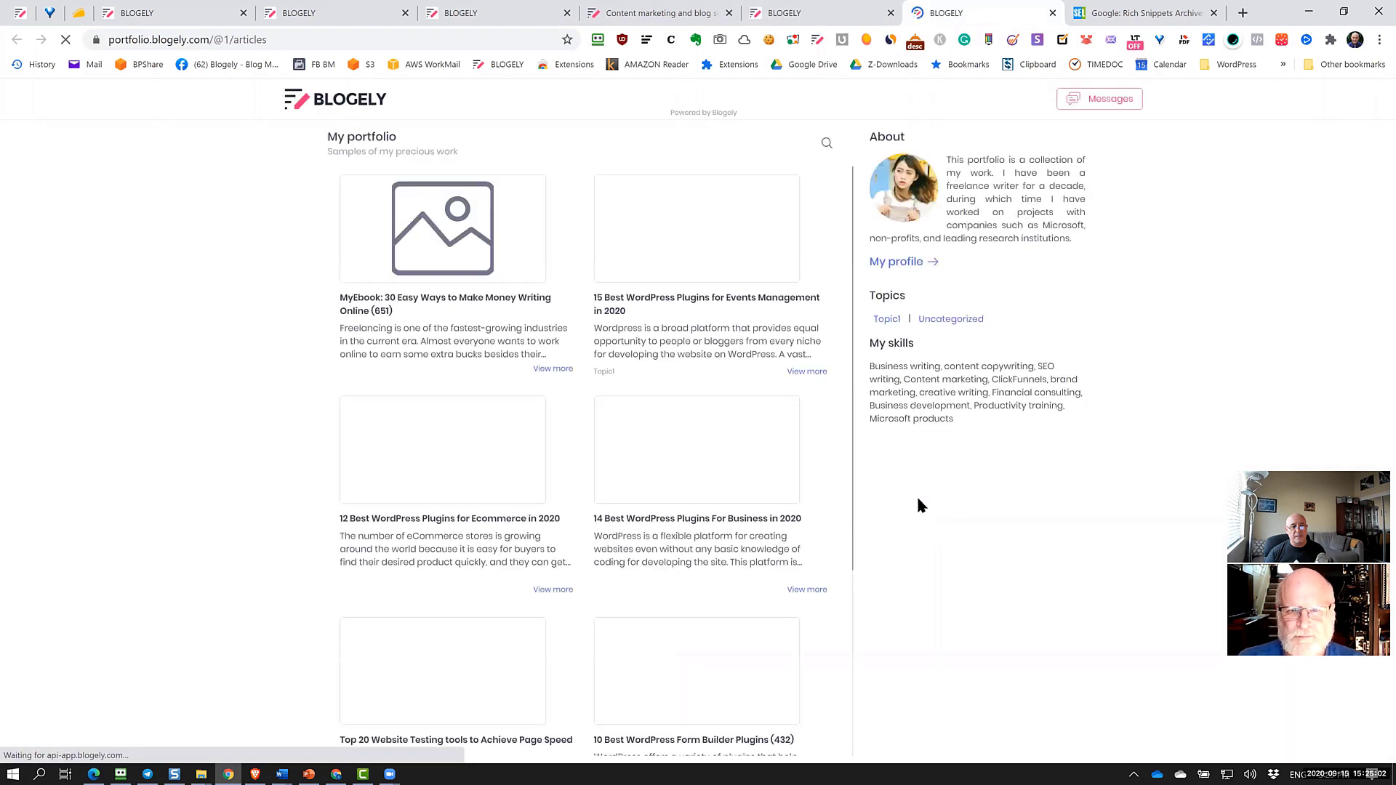
{"action": "scroll", "coordinate": [713, 452], "scroll_direction": "down", "scroll_amount": 3}
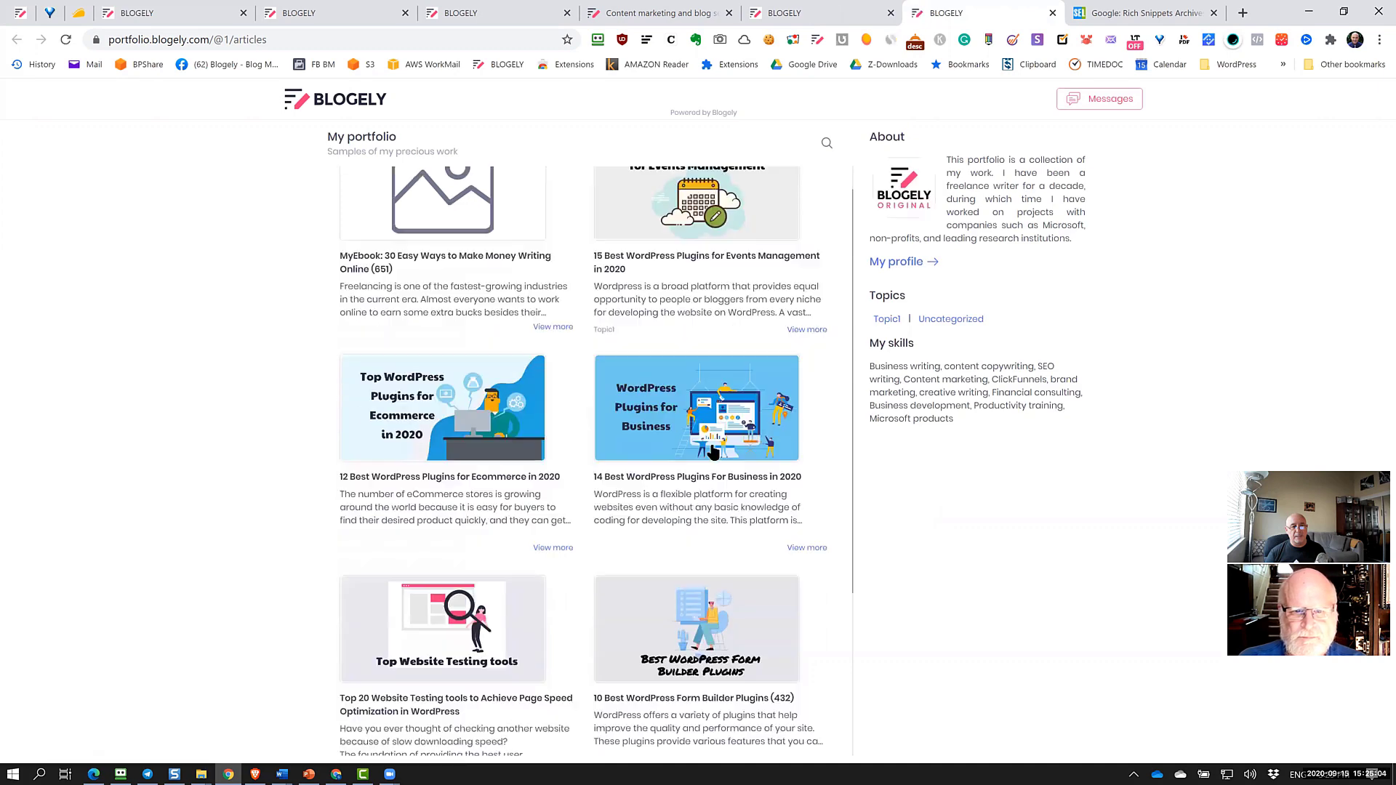
{"action": "scroll", "coordinate": [711, 454], "scroll_direction": "up", "scroll_amount": 4}
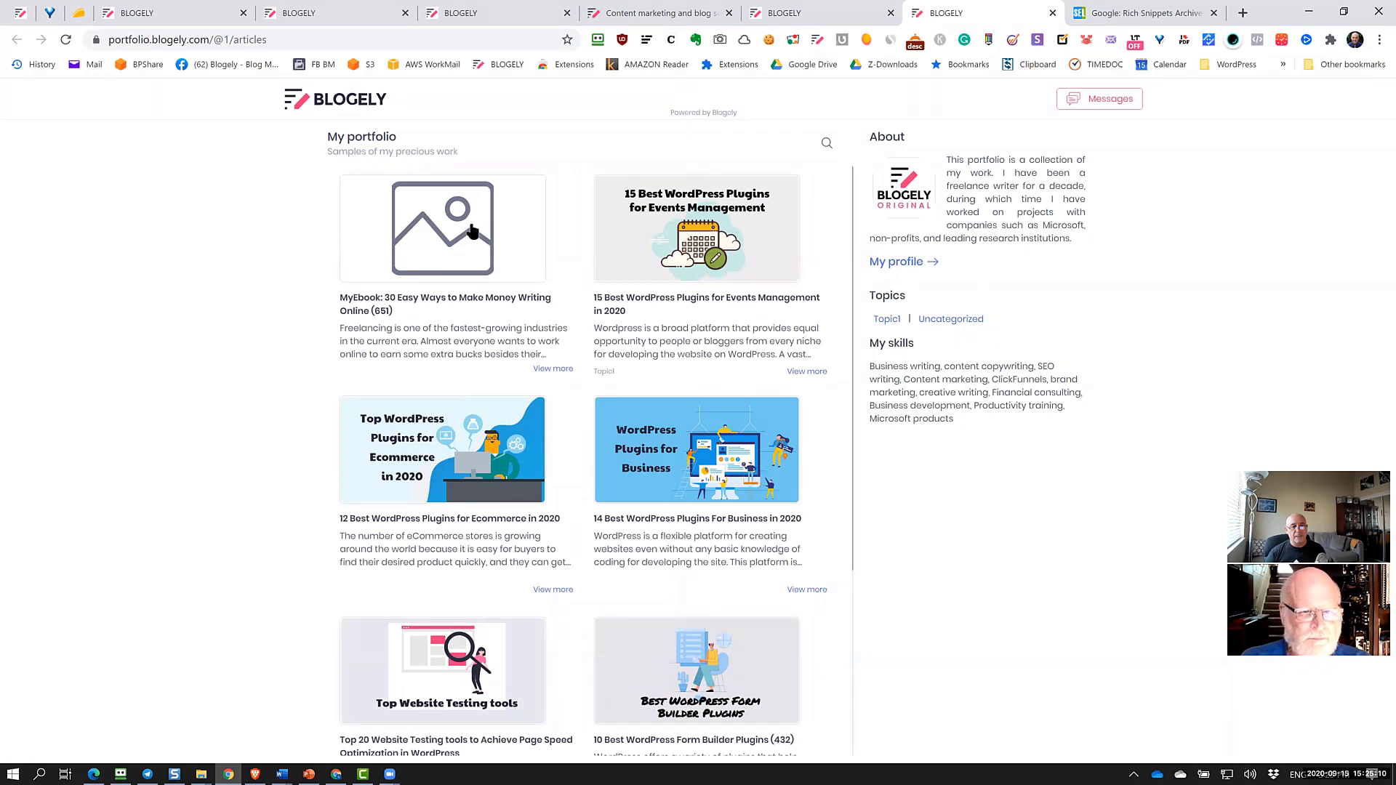
{"action": "scroll", "coordinate": [450, 326], "scroll_direction": "down", "scroll_amount": 1}
{"action": "scroll", "coordinate": [449, 326], "scroll_direction": "down", "scroll_amount": 1}
{"action": "scroll", "coordinate": [436, 262], "scroll_direction": "up", "scroll_amount": 2}
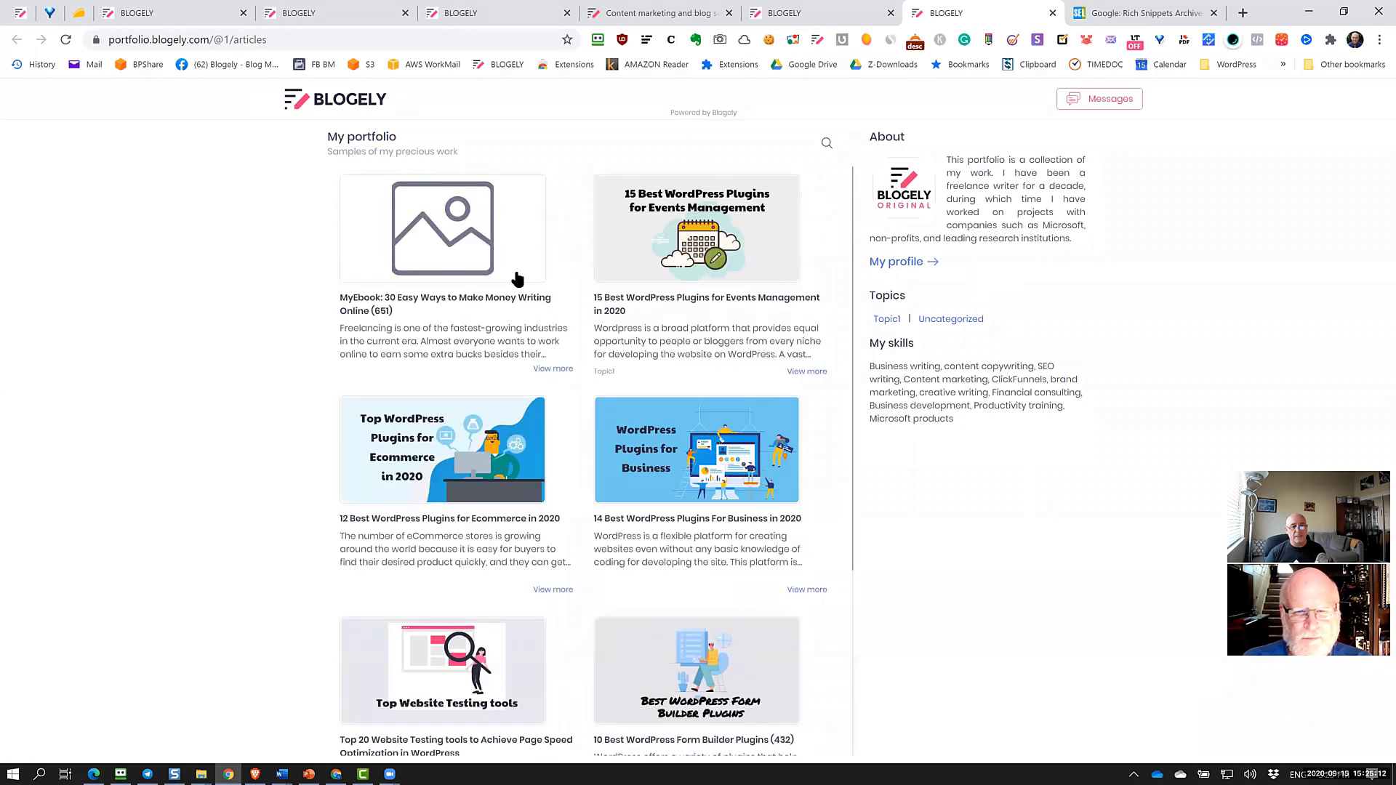
{"action": "scroll", "coordinate": [697, 342], "scroll_direction": "down", "scroll_amount": 1}
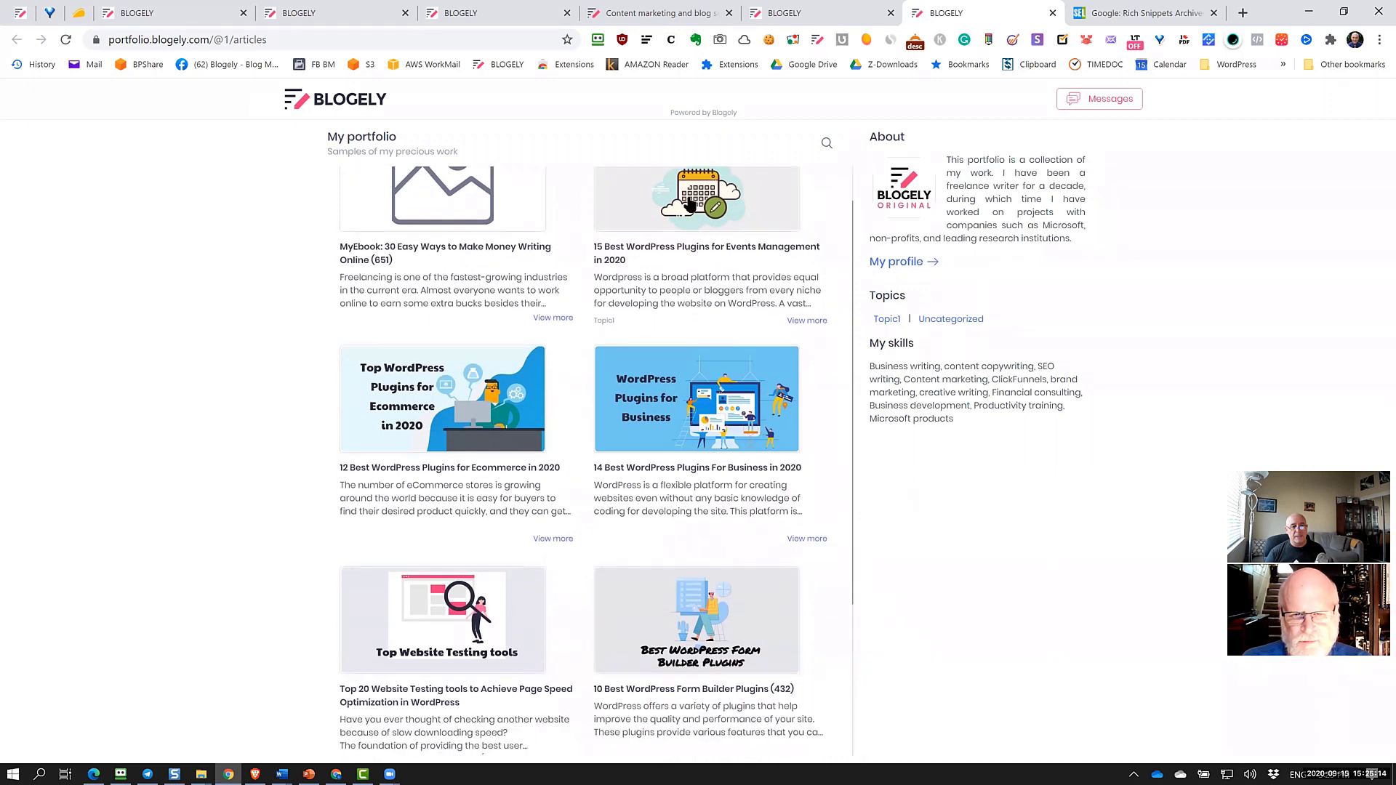
{"action": "scroll", "coordinate": [659, 304], "scroll_direction": "up", "scroll_amount": 1}
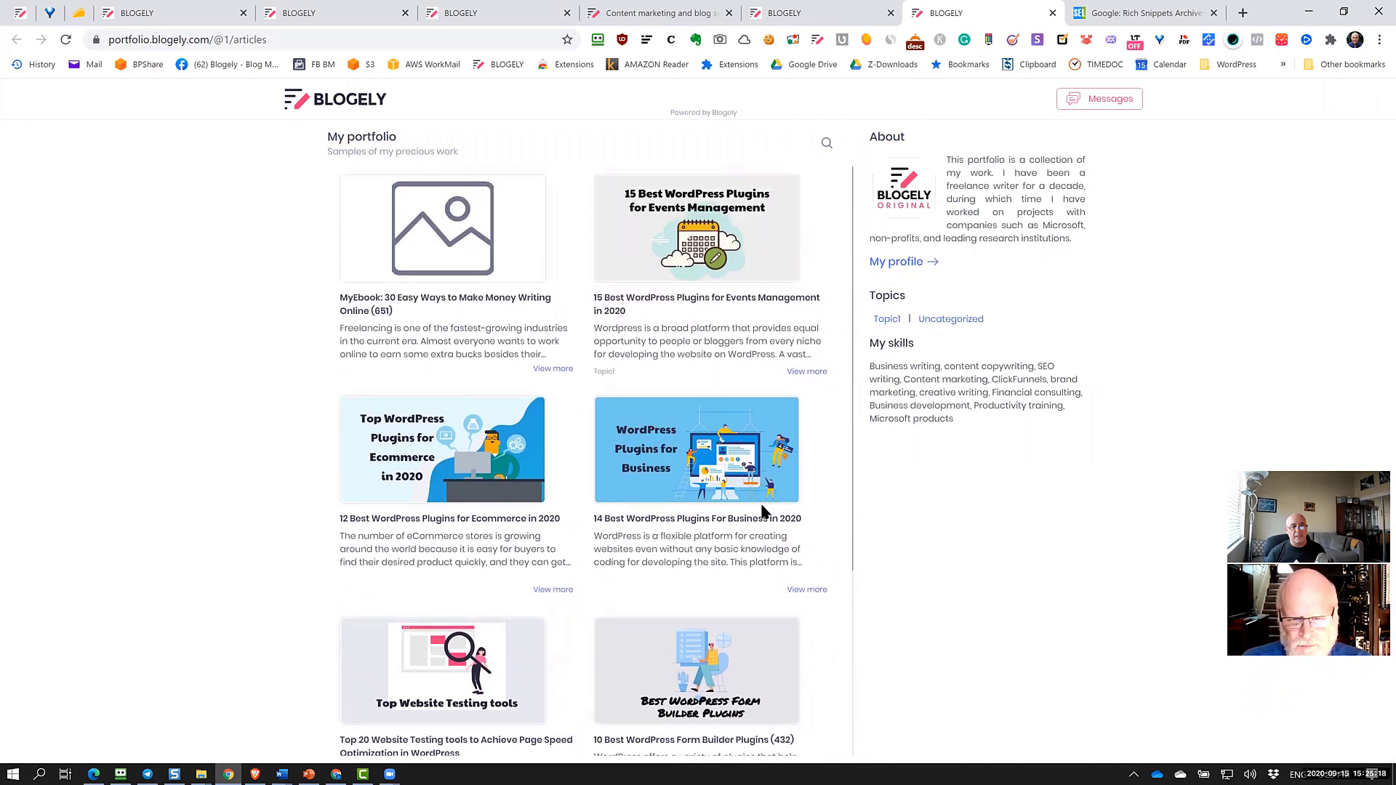
{"action": "scroll", "coordinate": [761, 509], "scroll_direction": "down", "scroll_amount": 1}
{"action": "scroll", "coordinate": [761, 509], "scroll_direction": "down", "scroll_amount": 1}
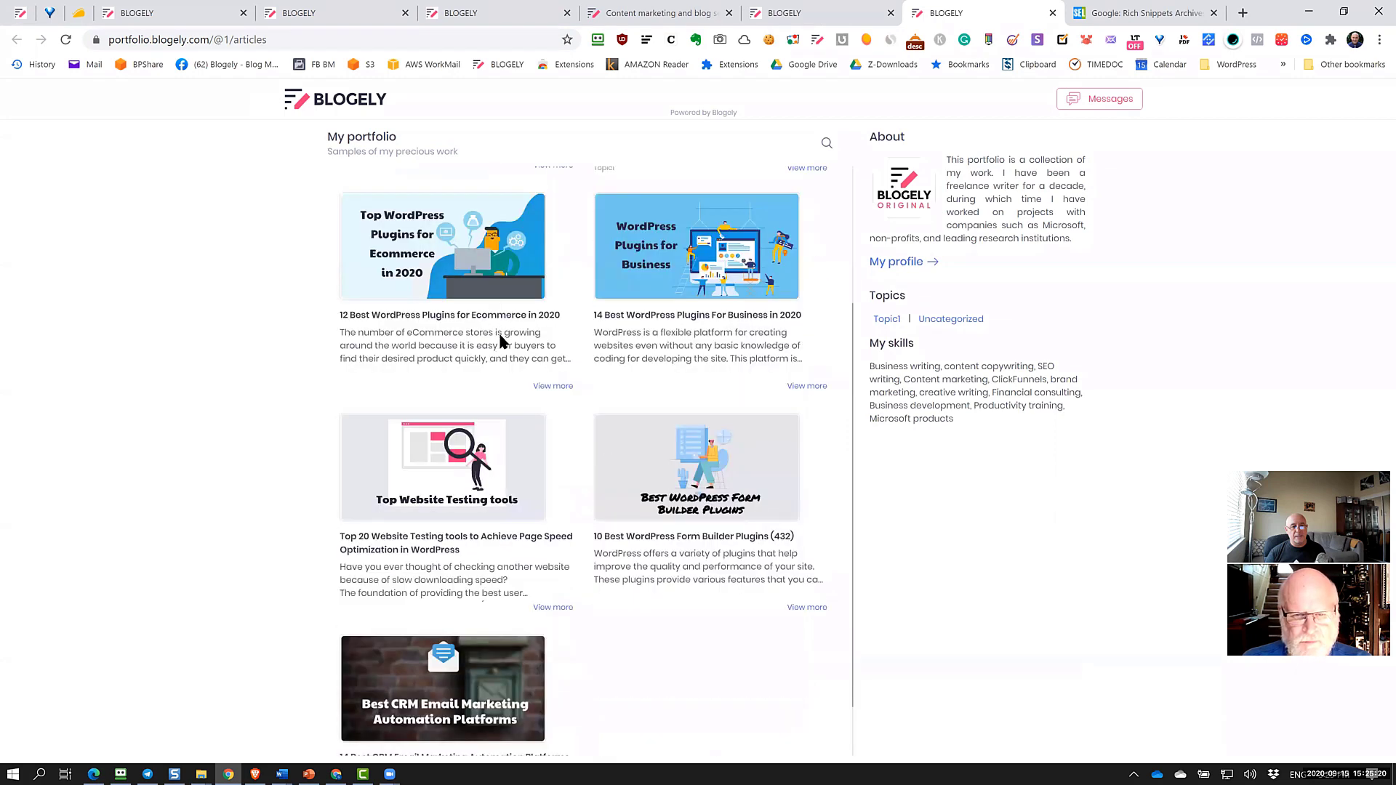
{"action": "scroll", "coordinate": [773, 294], "scroll_direction": "up", "scroll_amount": 2}
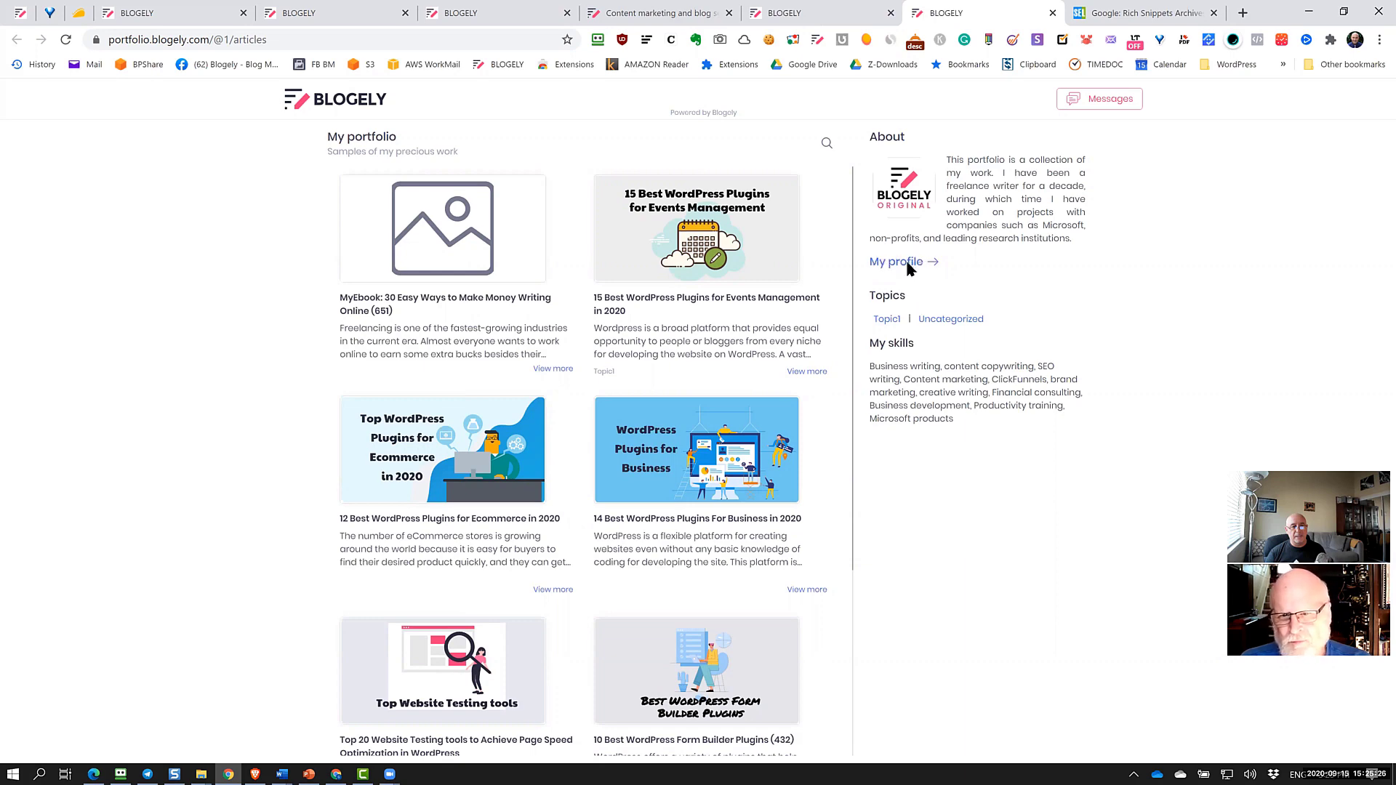
Visit the public profile, return to the article cards, and open the Top 20 Website Testing tools article
{"action": "left_click", "coordinate": [909, 266]}
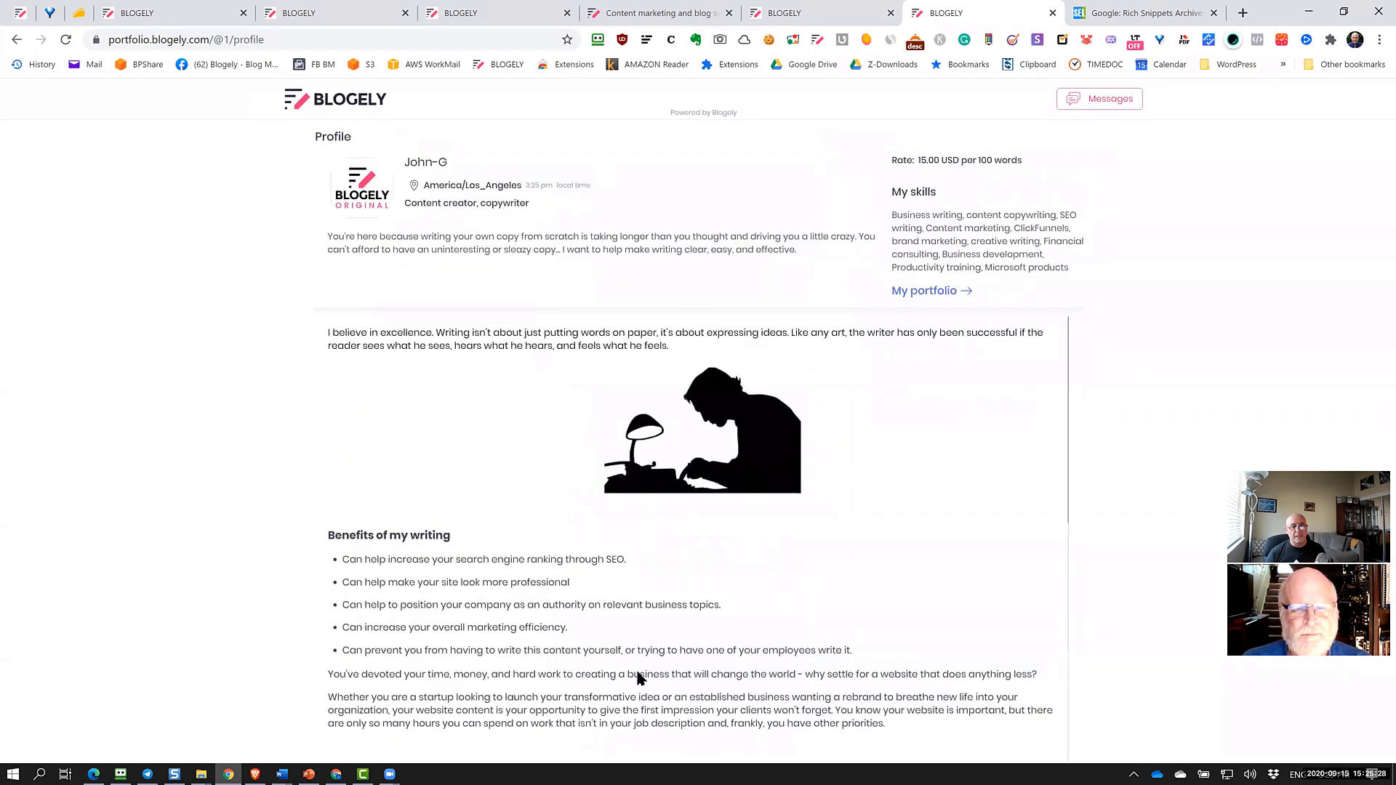
{"action": "left_click", "coordinate": [938, 292]}
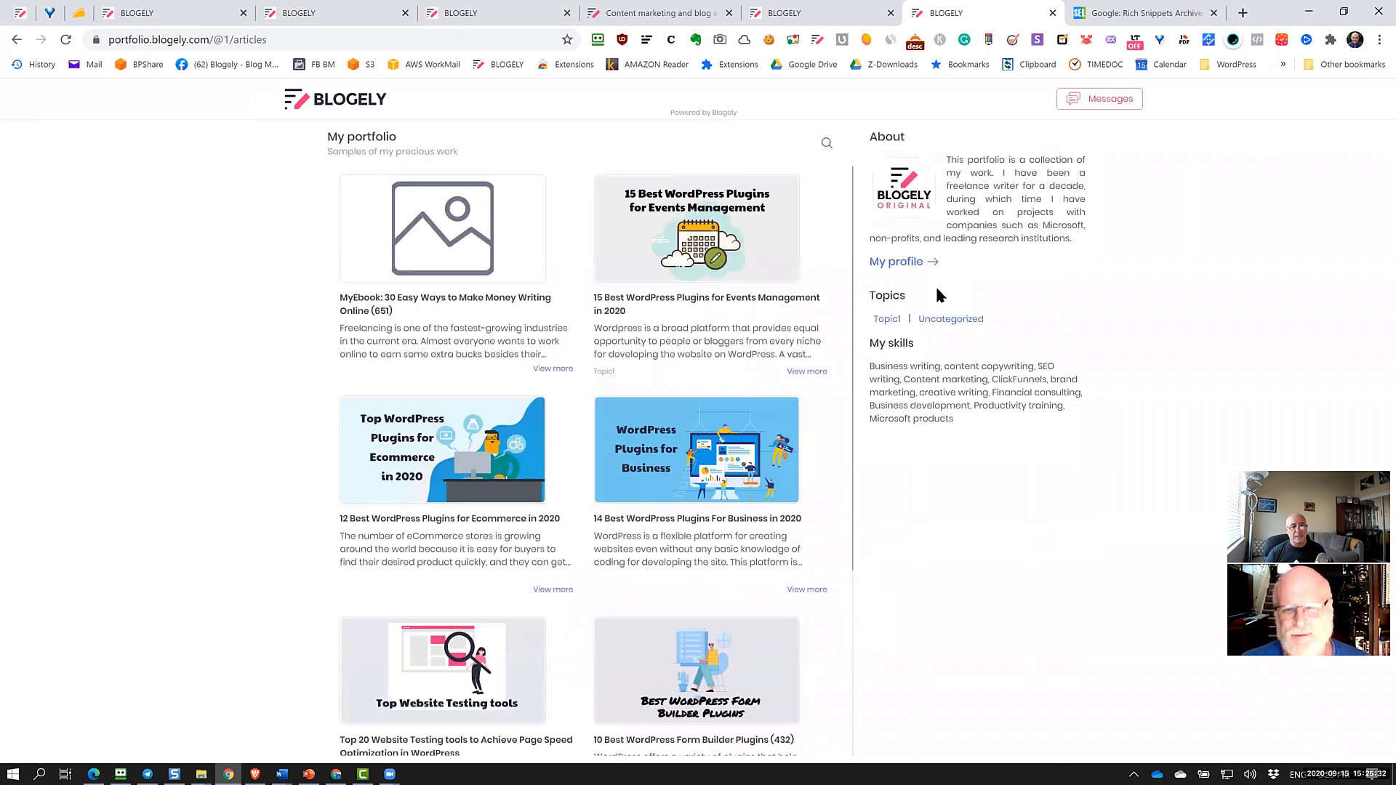
{"action": "left_click_drag", "start_coordinate": [318, 40], "coordinate": [66, 52]}
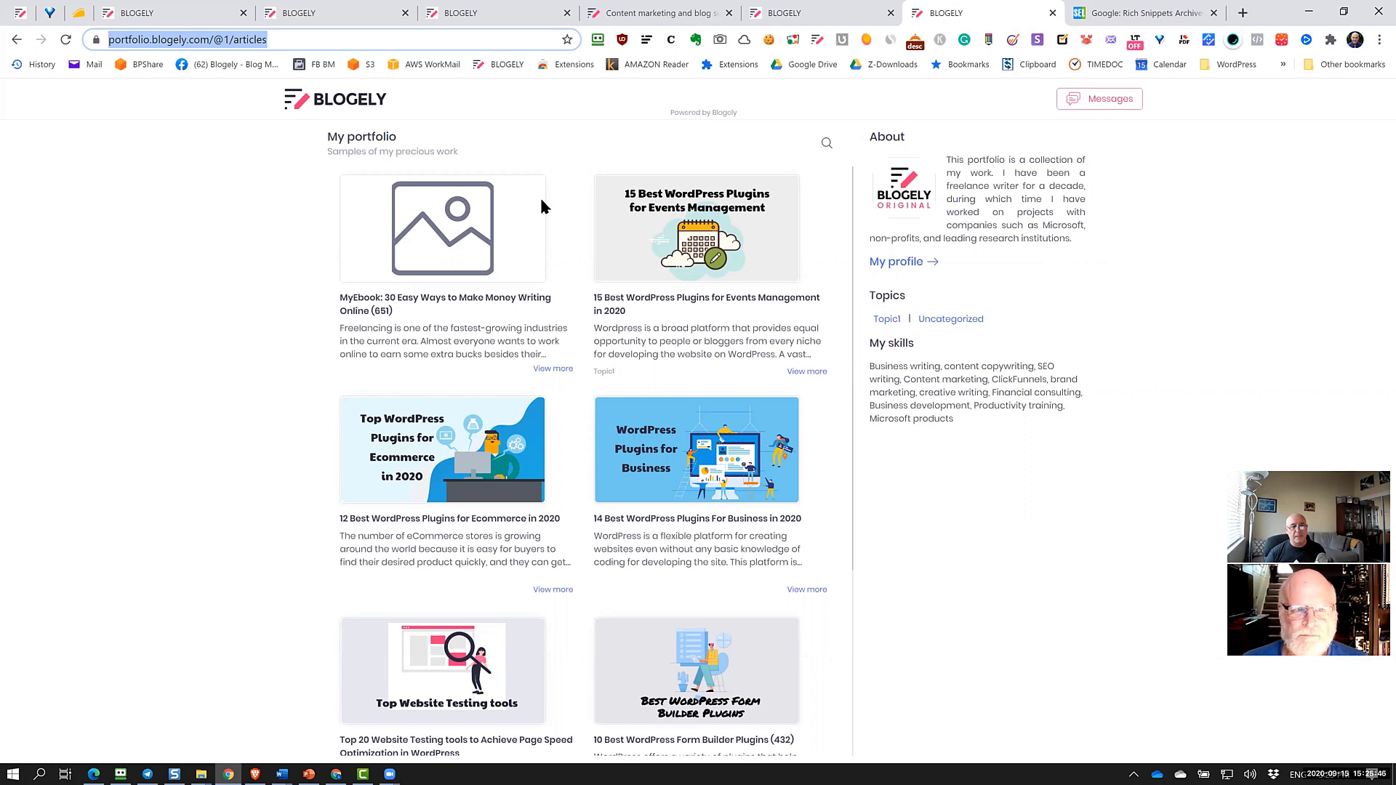
{"action": "scroll", "coordinate": [695, 480], "scroll_direction": "down", "scroll_amount": 1}
{"action": "scroll", "coordinate": [698, 476], "scroll_direction": "down", "scroll_amount": 4}
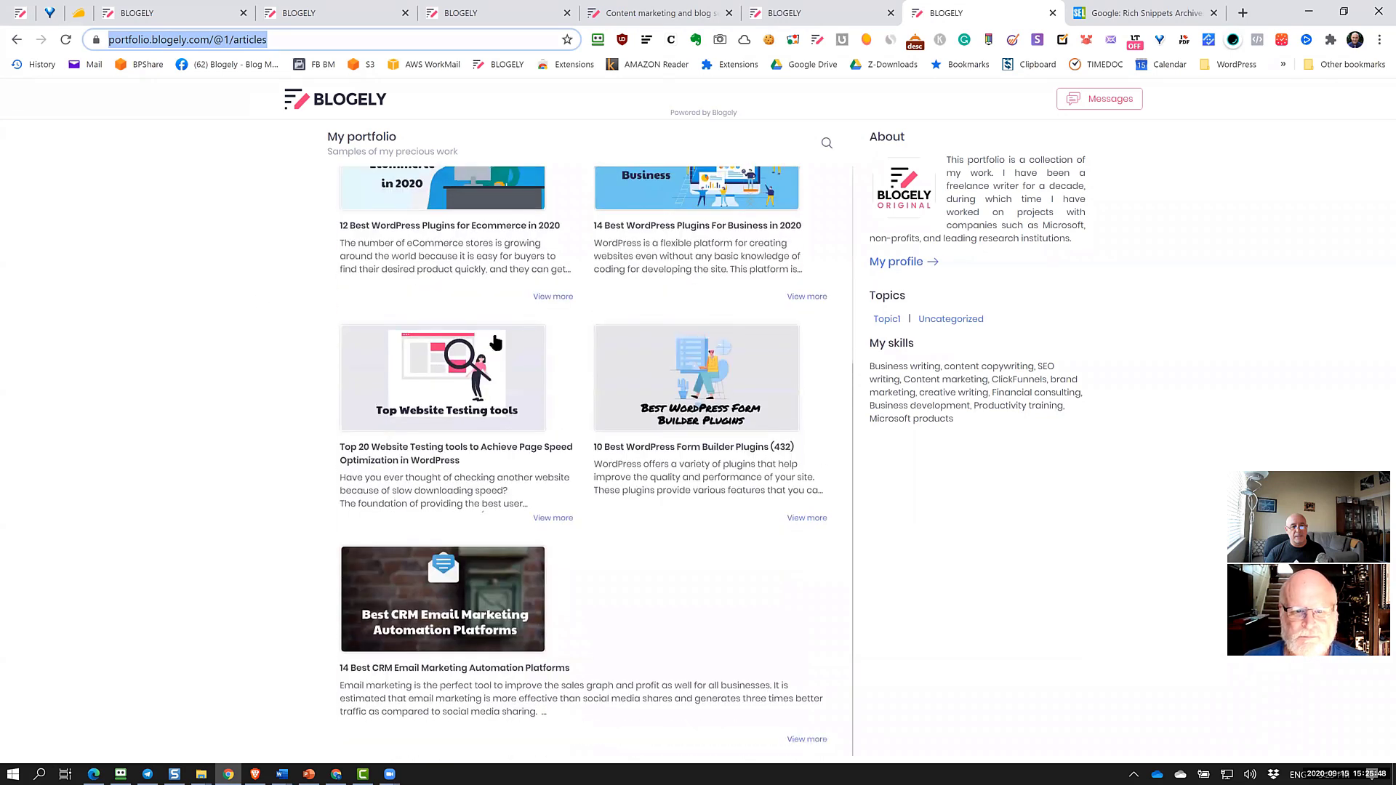
{"action": "left_click", "coordinate": [489, 397]}
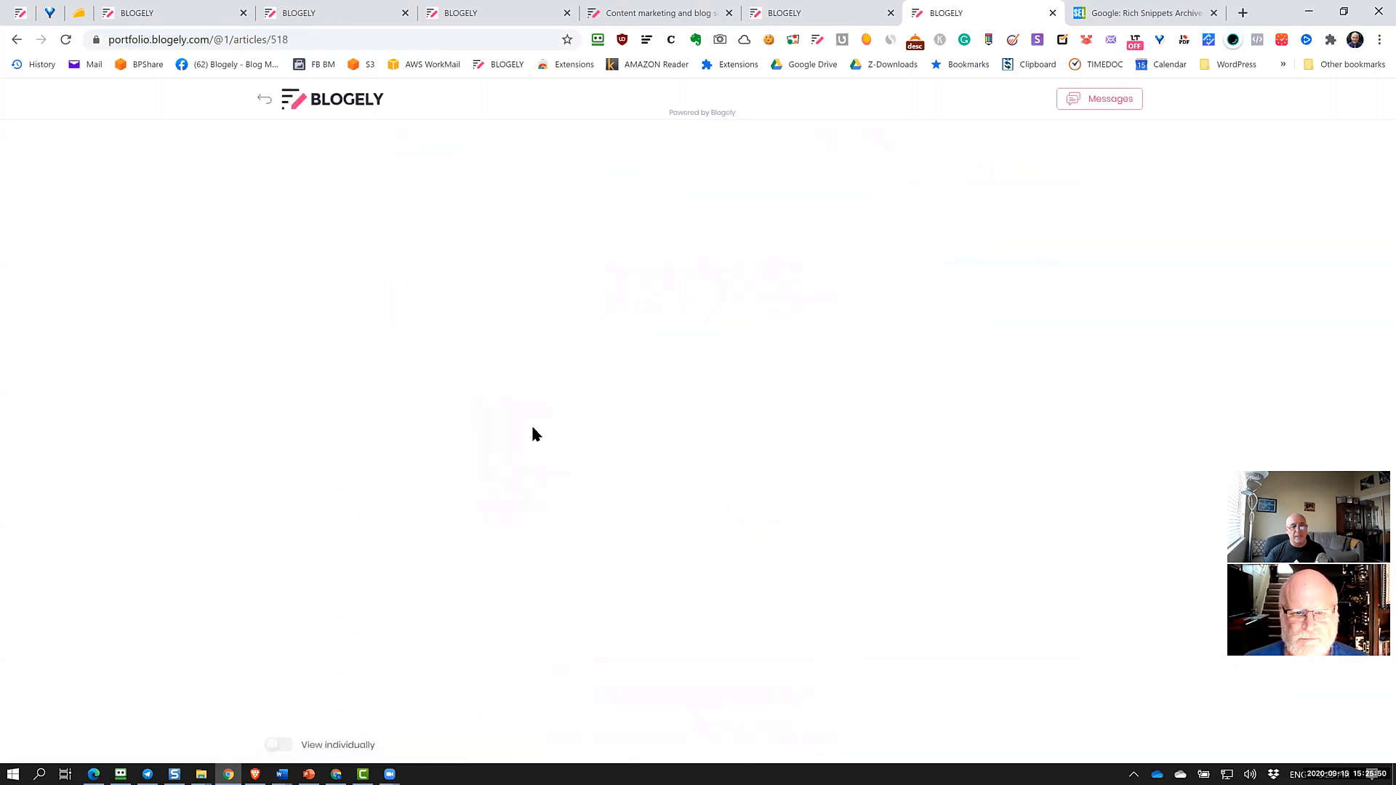
Scroll down through the Top 20 Website Testing tools article
{"action": "scroll", "coordinate": [645, 320], "scroll_direction": "down", "scroll_amount": 6}
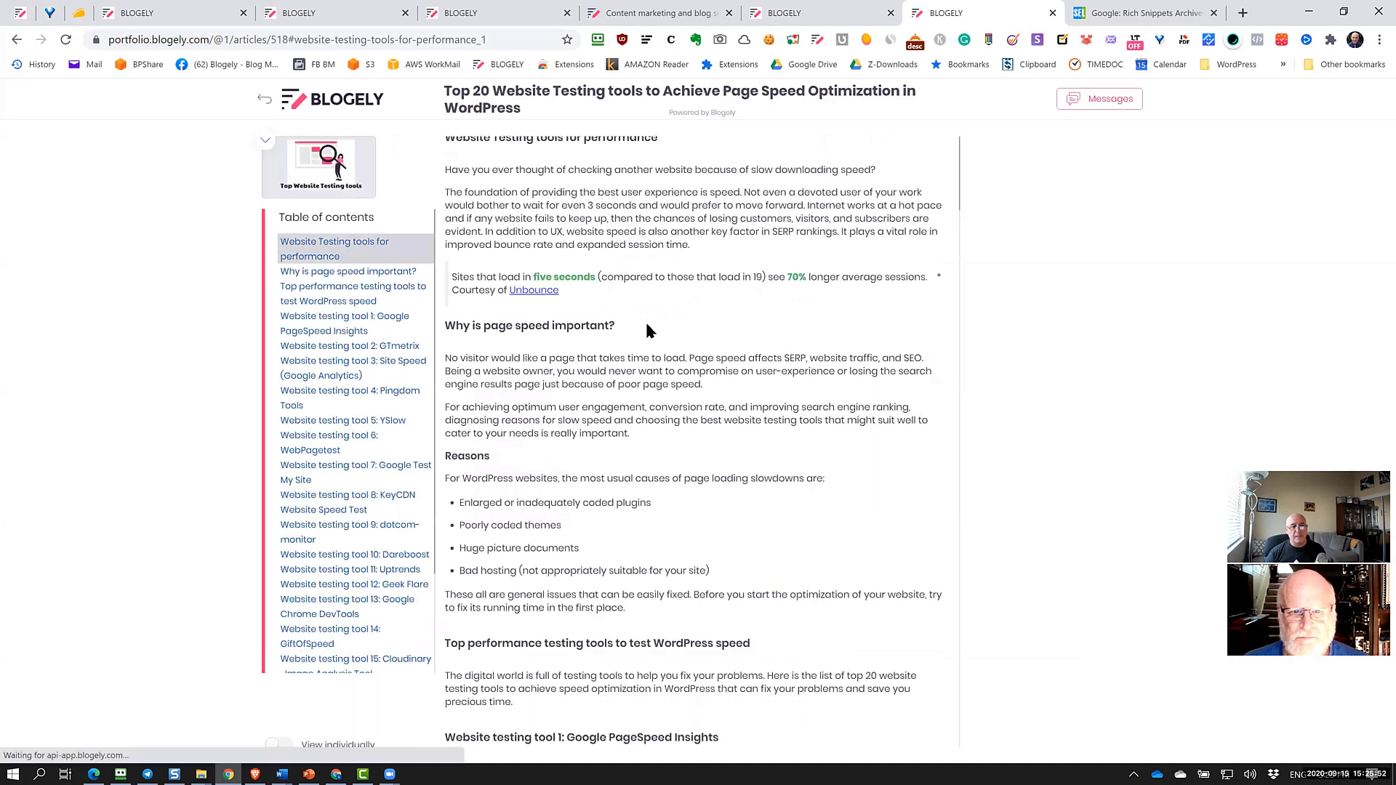
{"action": "scroll", "coordinate": [646, 337], "scroll_direction": "down", "scroll_amount": 15}
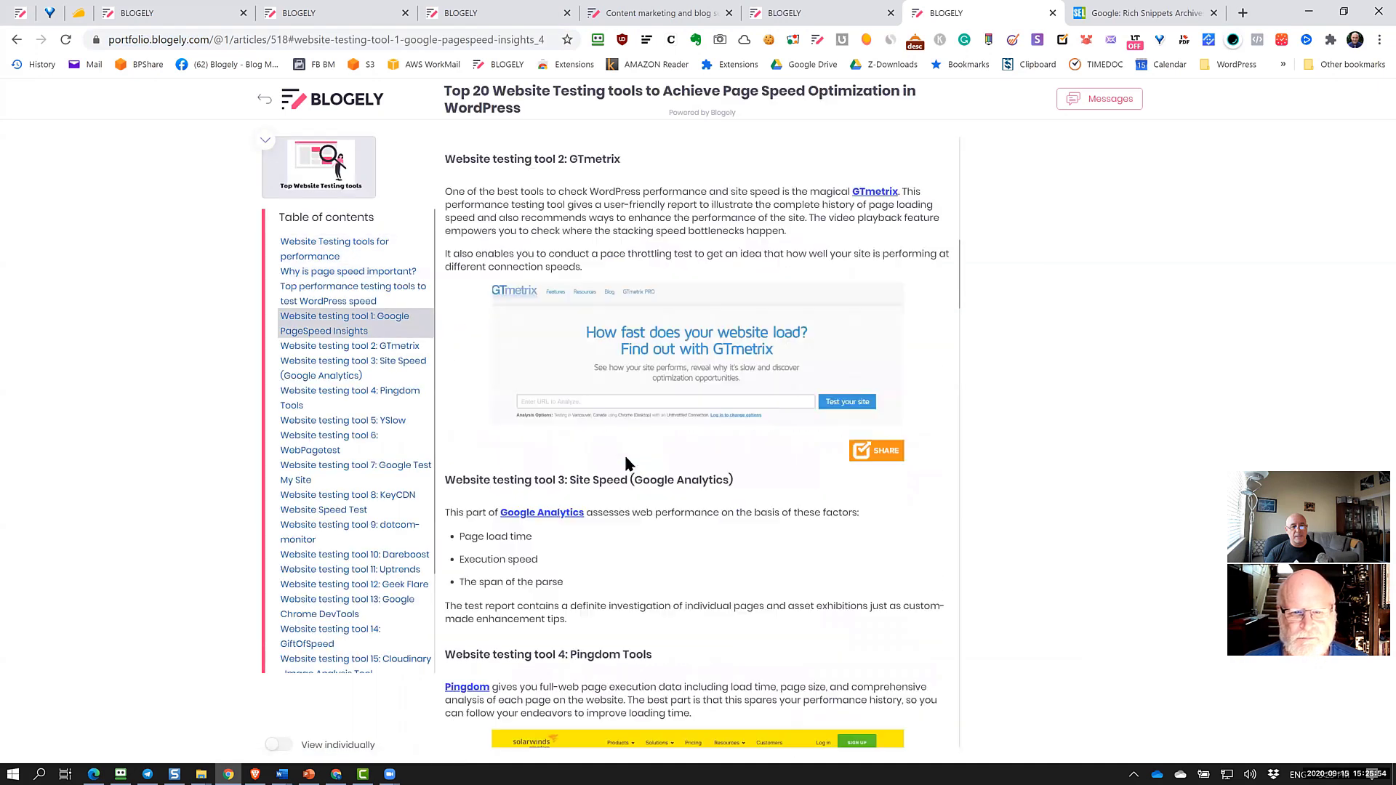
{"action": "scroll", "coordinate": [627, 463], "scroll_direction": "down", "scroll_amount": 10}
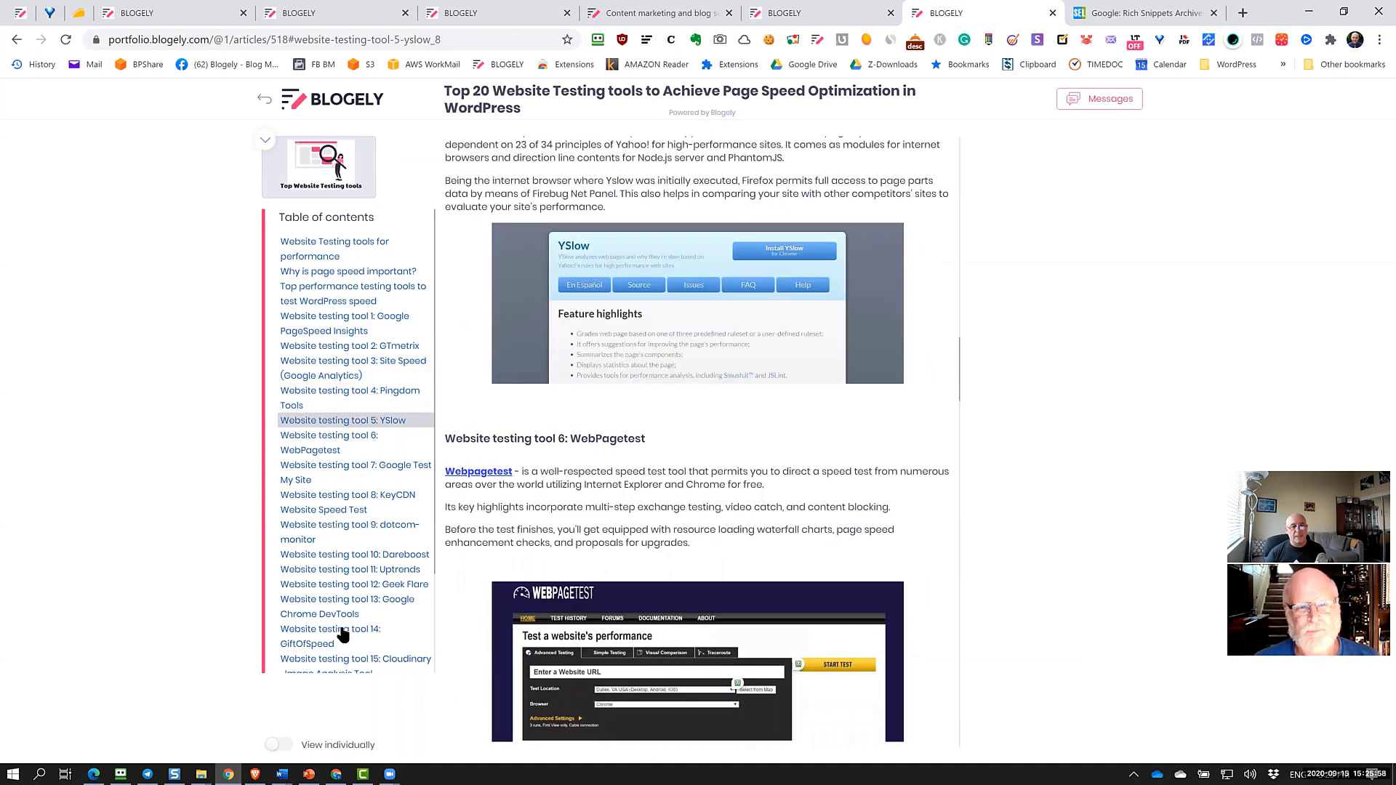
{"action": "scroll", "coordinate": [671, 549], "scroll_direction": "down", "scroll_amount": 7}
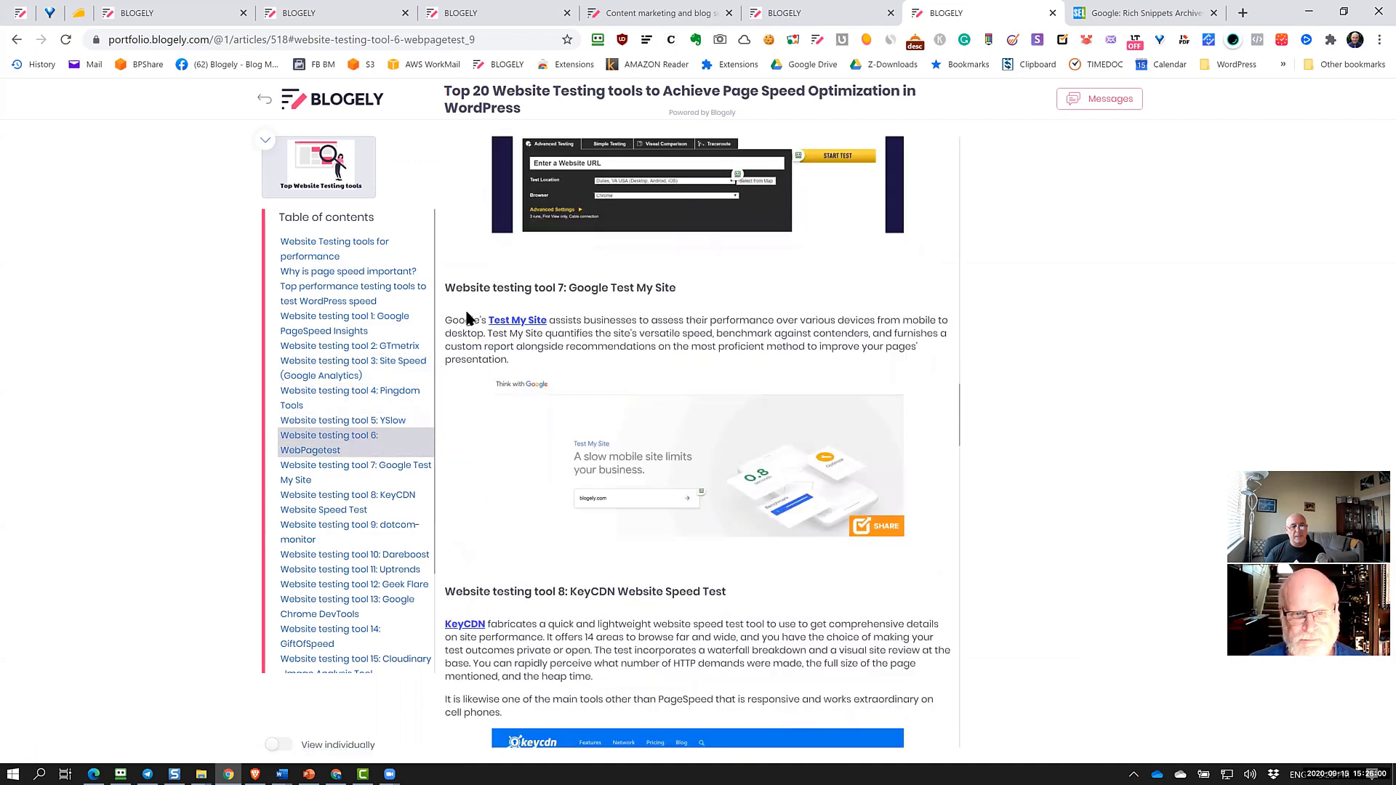
{"action": "scroll", "coordinate": [731, 636], "scroll_direction": "down", "scroll_amount": 10}
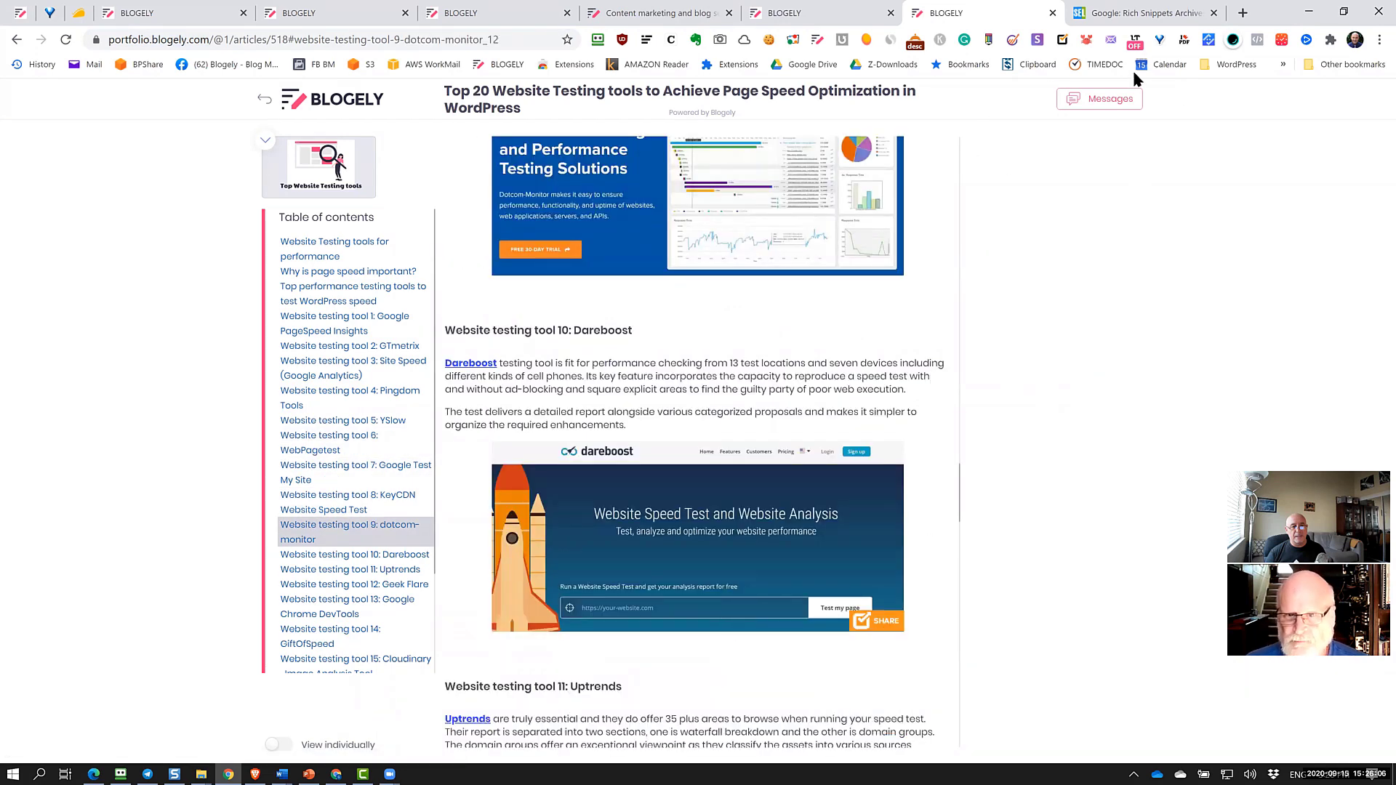
Open and close the portfolio Messages panel, then return to the portfolio settings tab
{"action": "left_click", "coordinate": [1070, 103]}
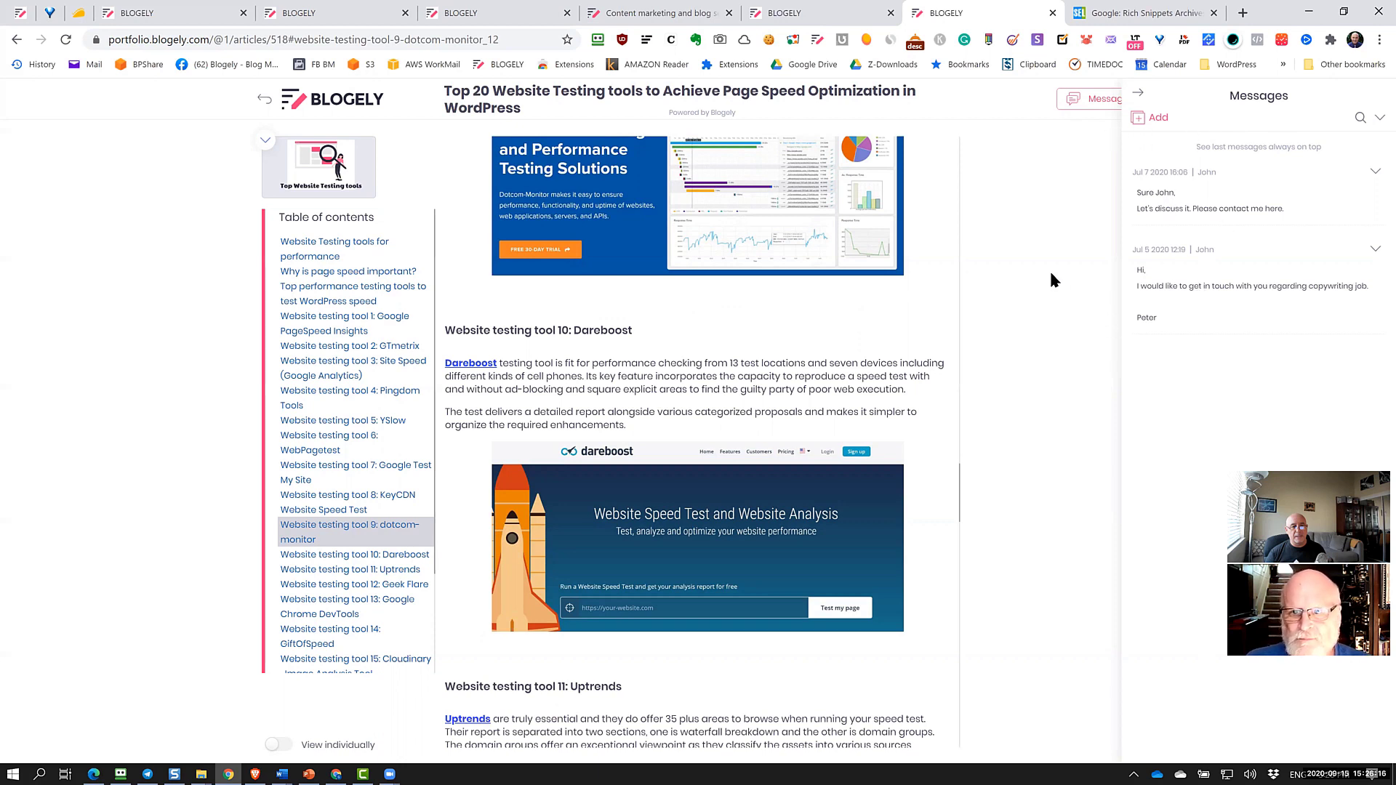
{"action": "left_click", "coordinate": [1137, 95]}
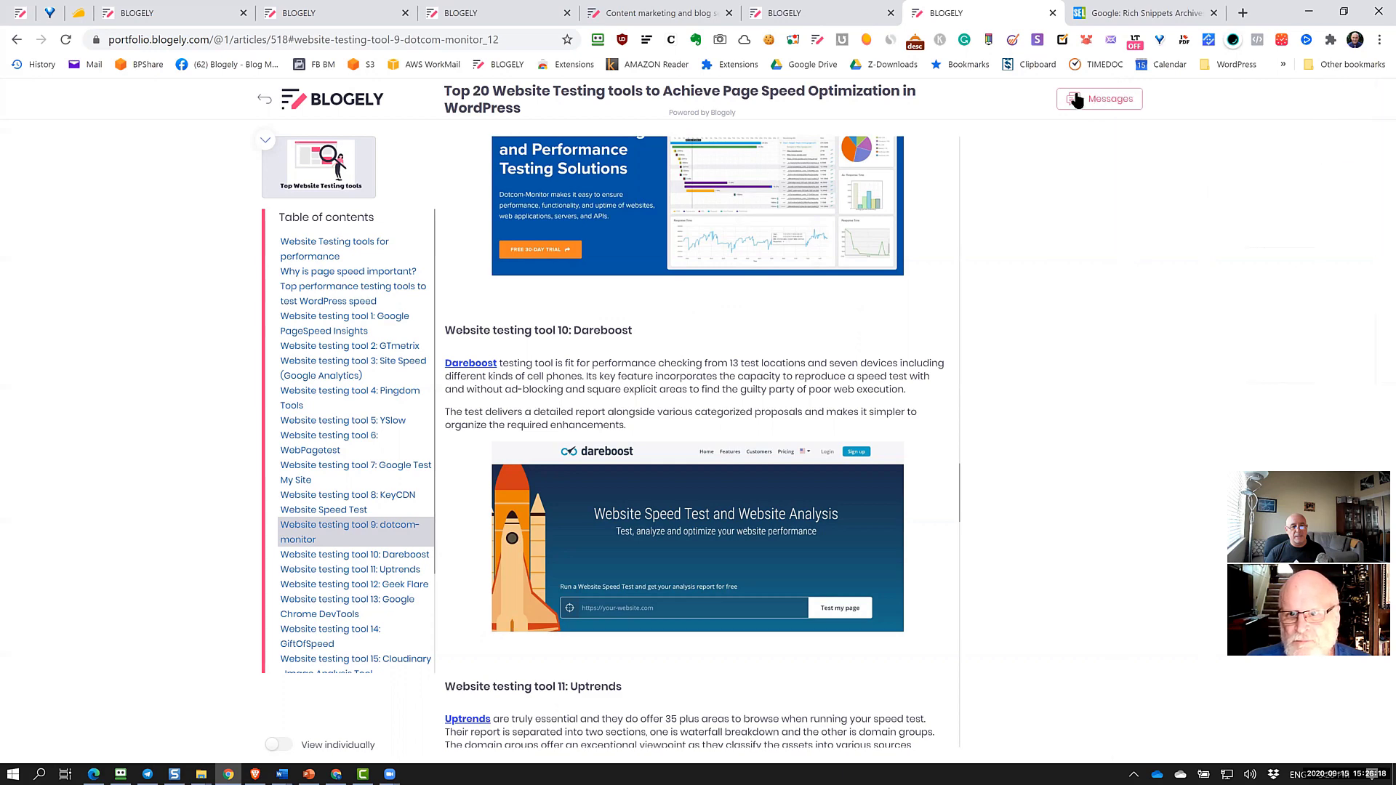
{"action": "left_click", "coordinate": [832, 13]}
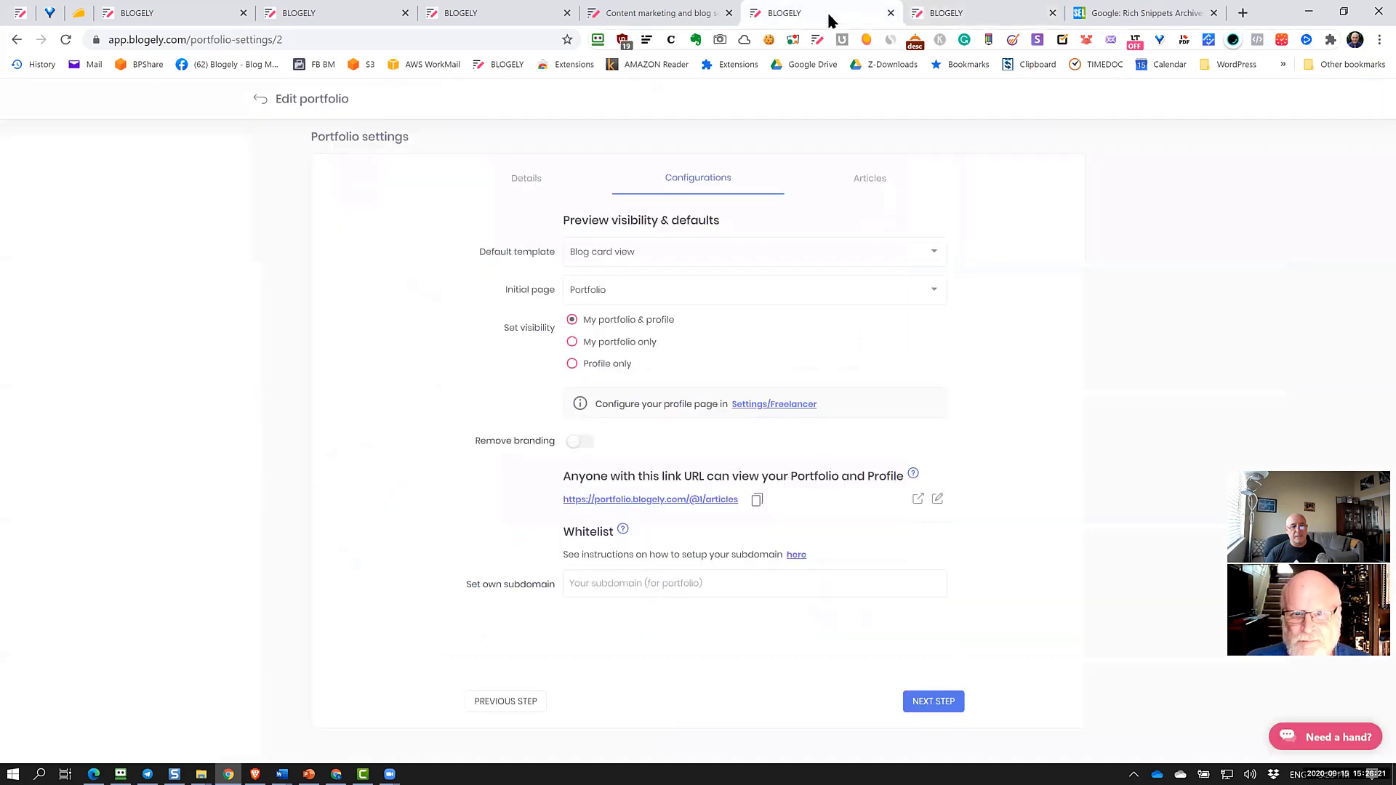
Go back to Portfolios and open the full messages inbox
{"action": "left_click", "coordinate": [261, 98]}
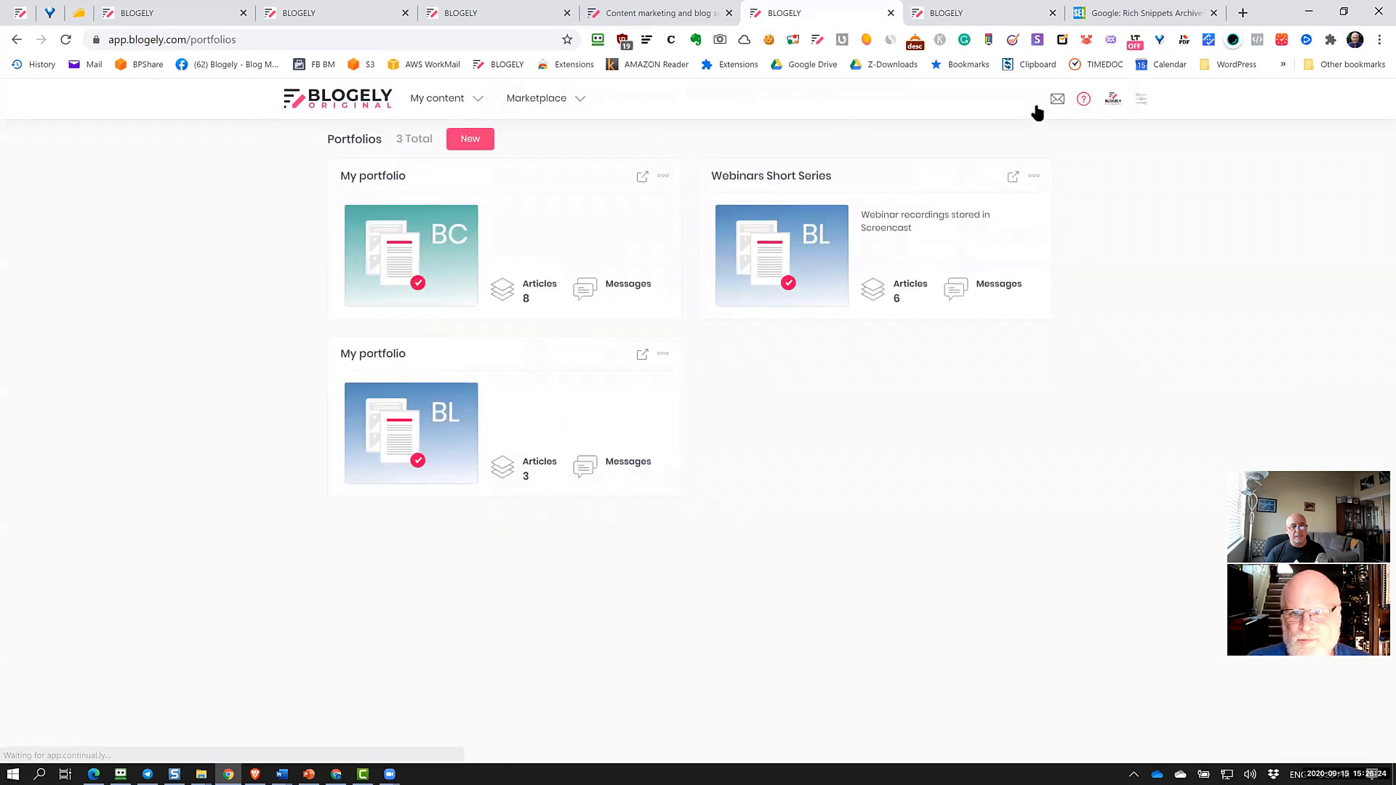
{"action": "left_click", "coordinate": [1057, 102]}
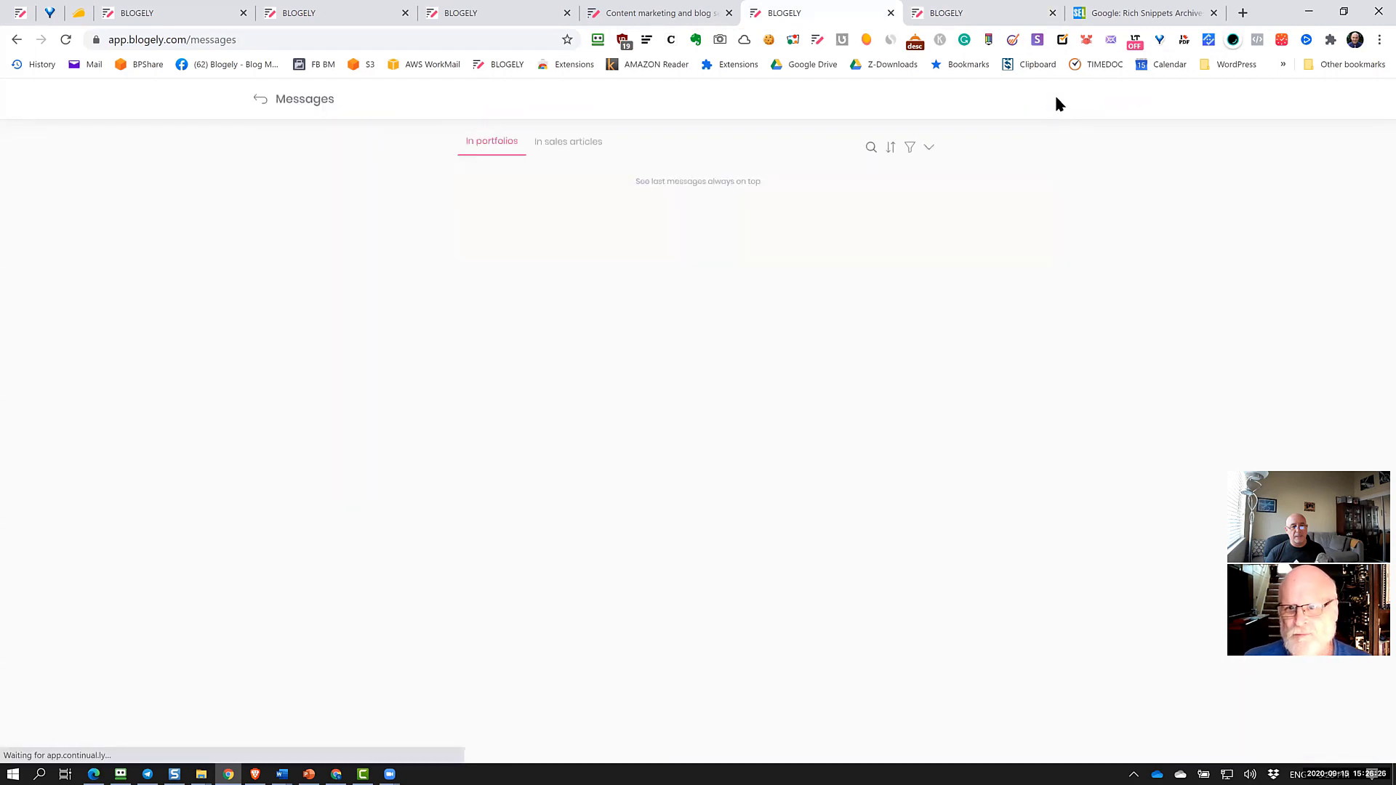
{"action": "scroll", "coordinate": [742, 437], "scroll_direction": "down", "scroll_amount": 3}
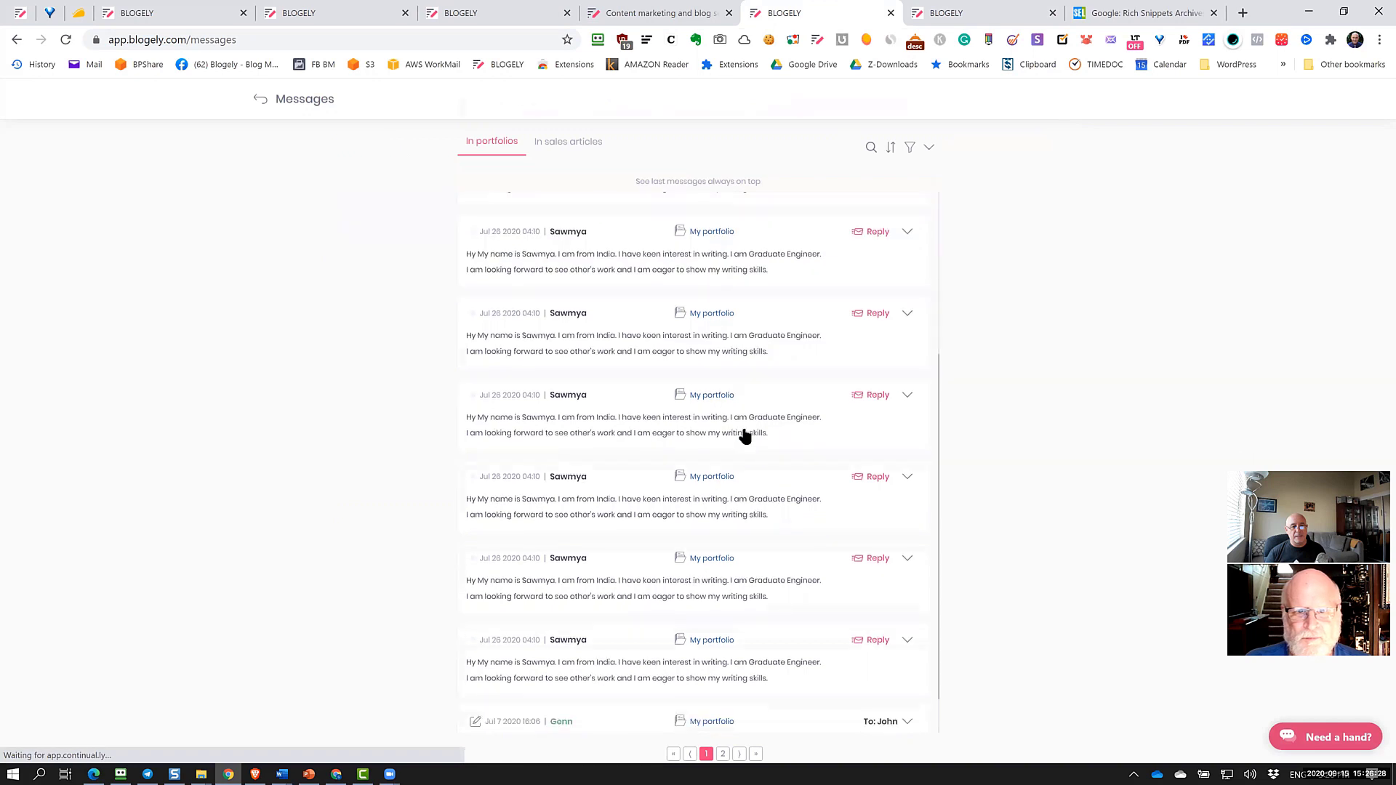
{"action": "scroll", "coordinate": [745, 440], "scroll_direction": "up", "scroll_amount": 3}
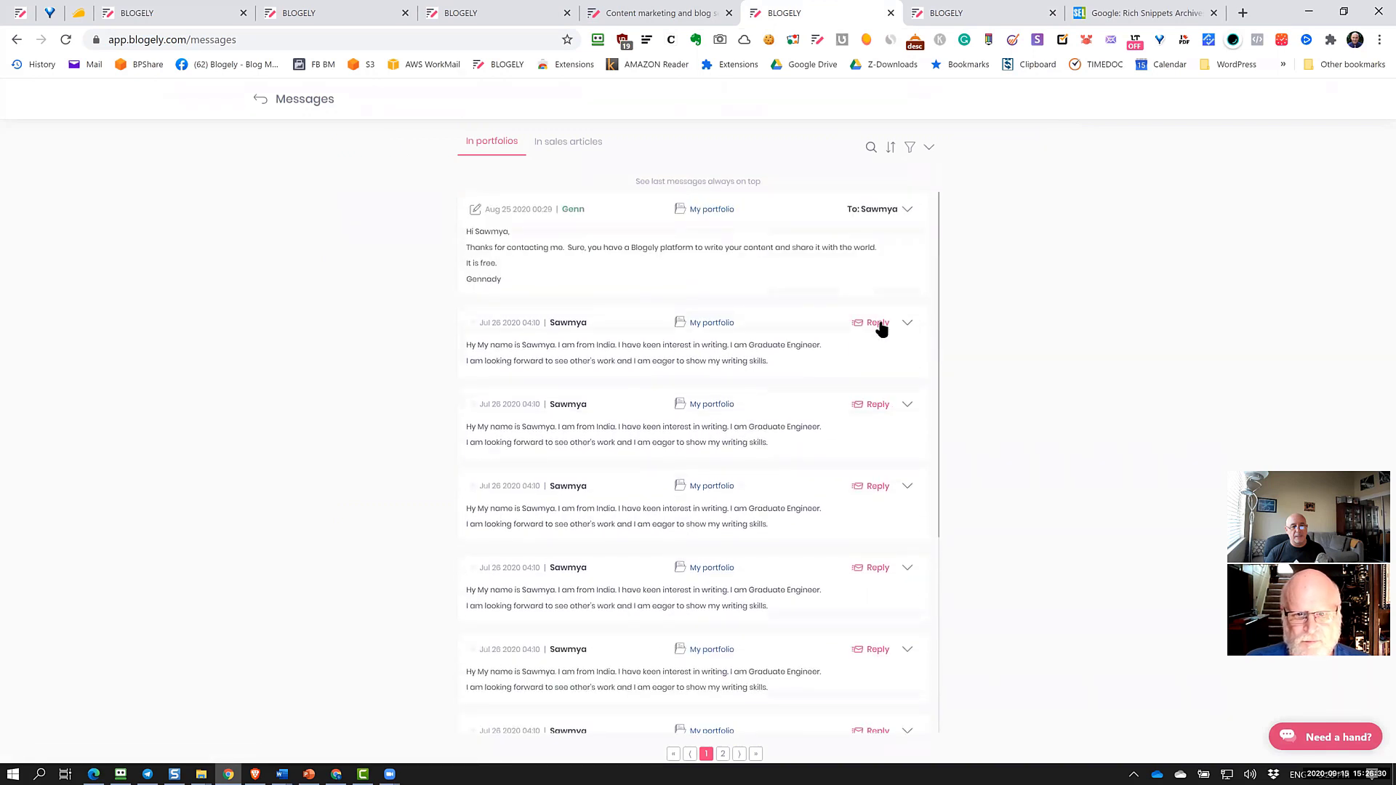
Start a reply to the first portfolio message, cancel it, and switch to the portfolio article tab
{"action": "left_click", "coordinate": [877, 325]}
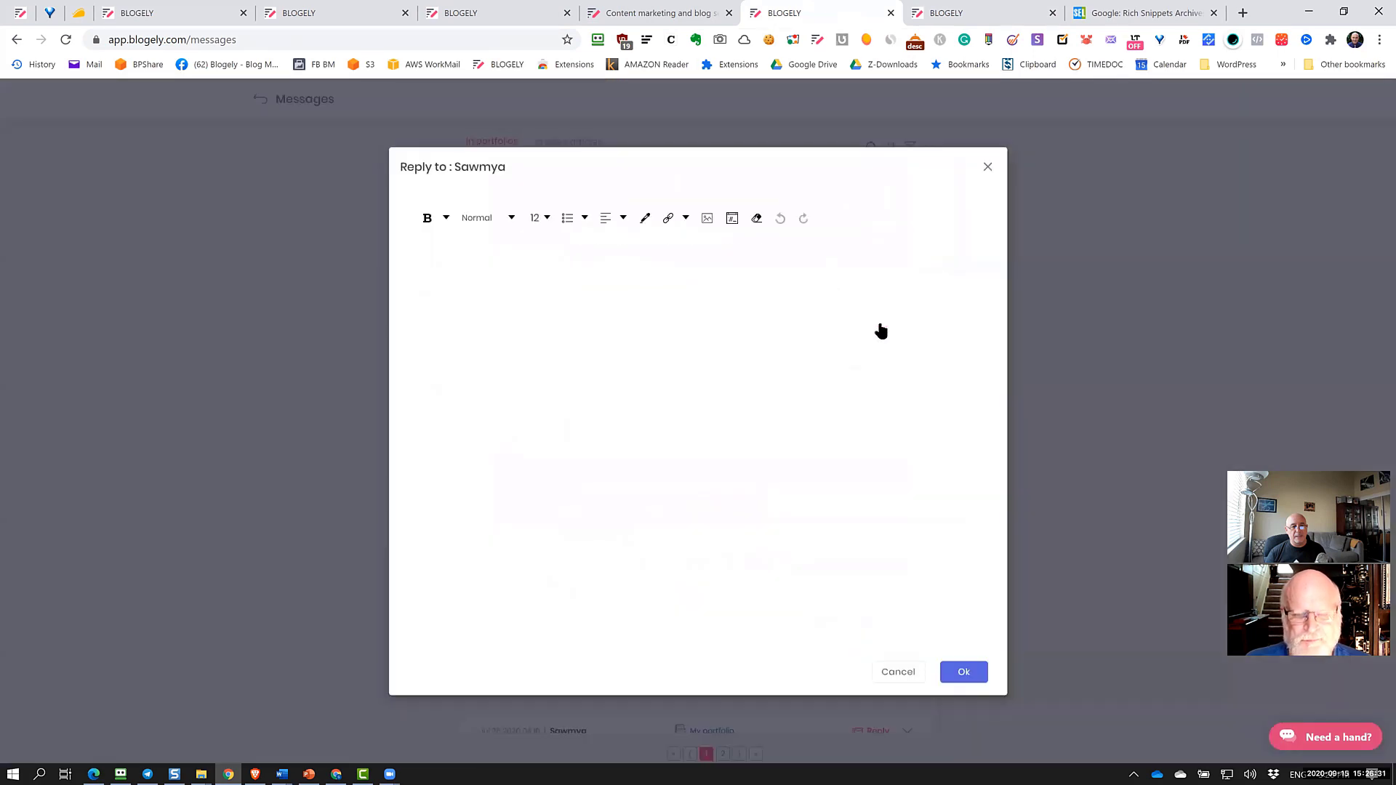
{"action": "left_click", "coordinate": [527, 276]}
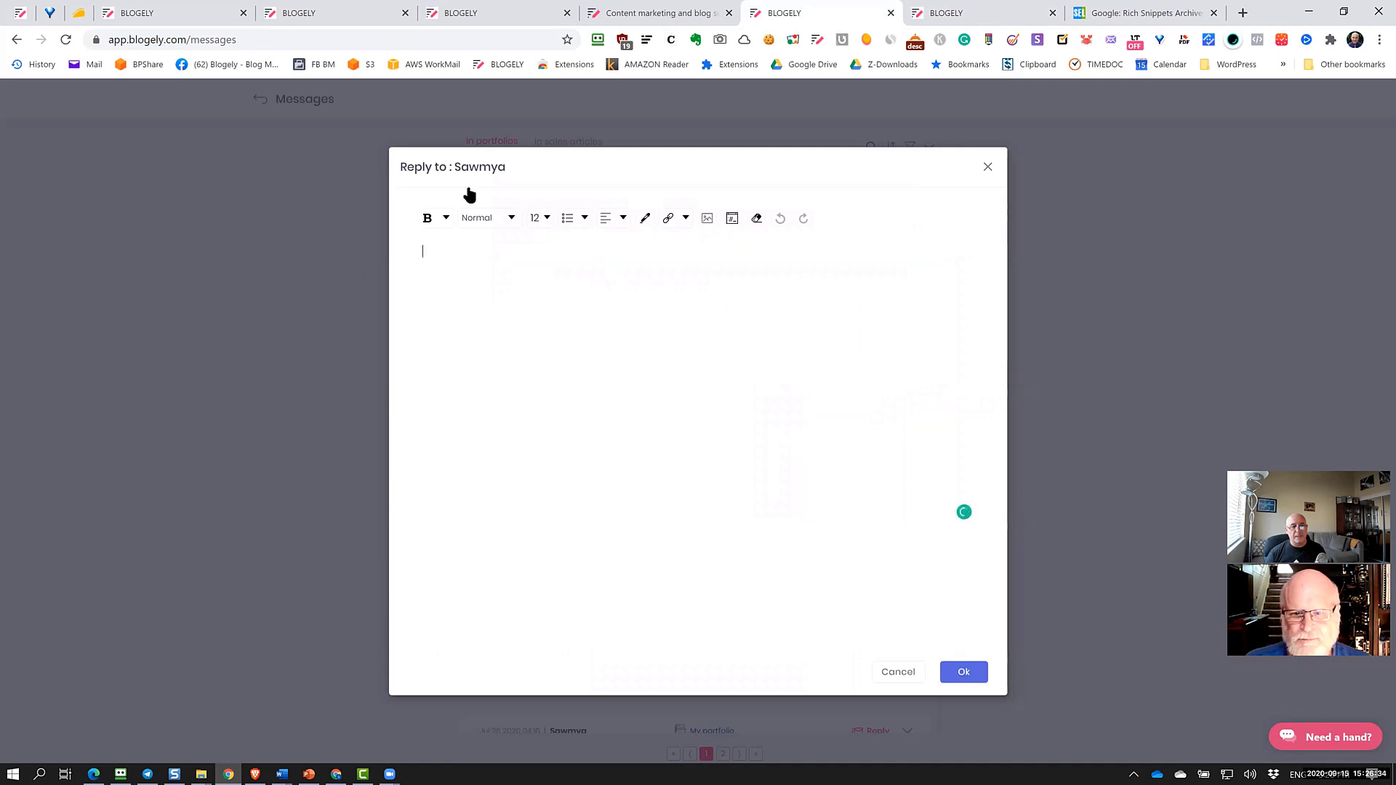
{"action": "left_click", "coordinate": [897, 672]}
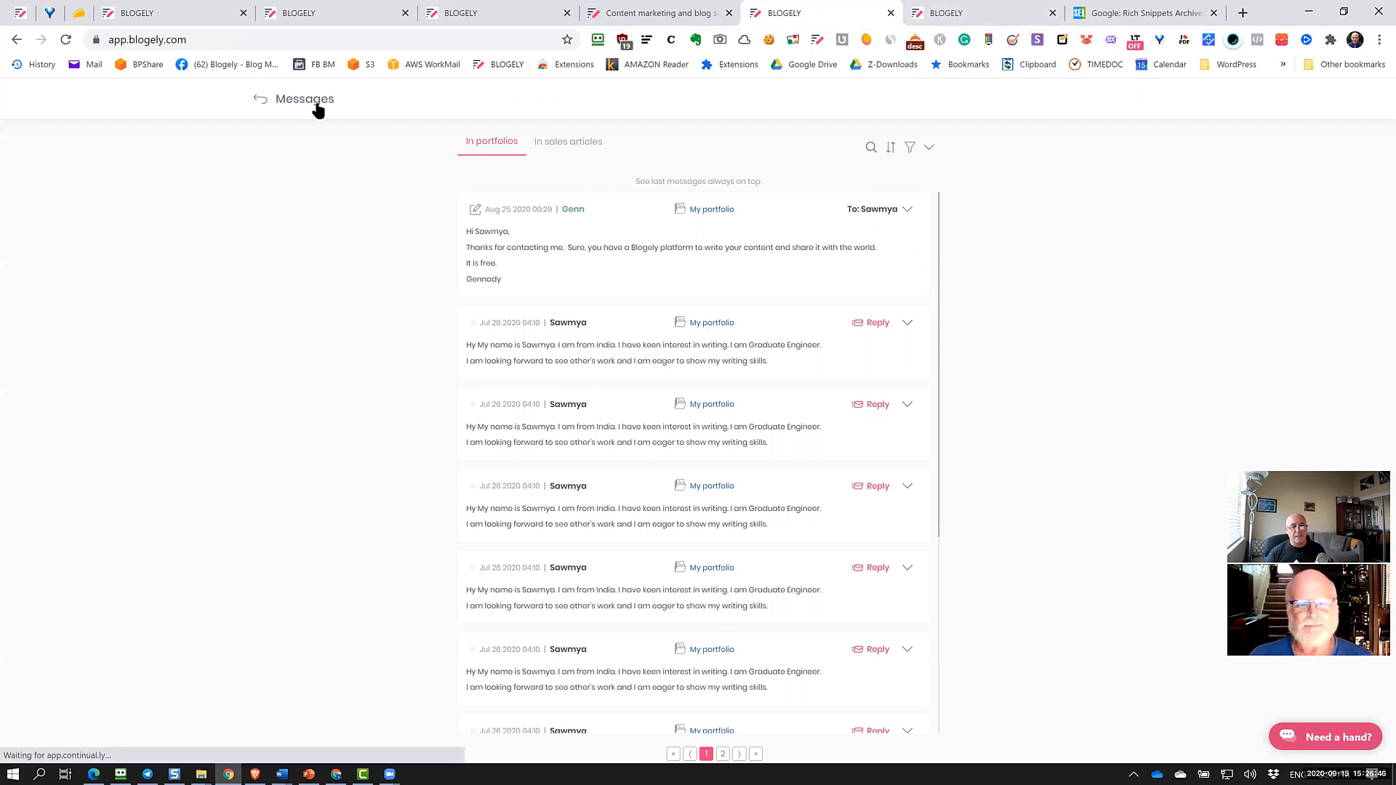
{"action": "left_click", "coordinate": [938, 12]}
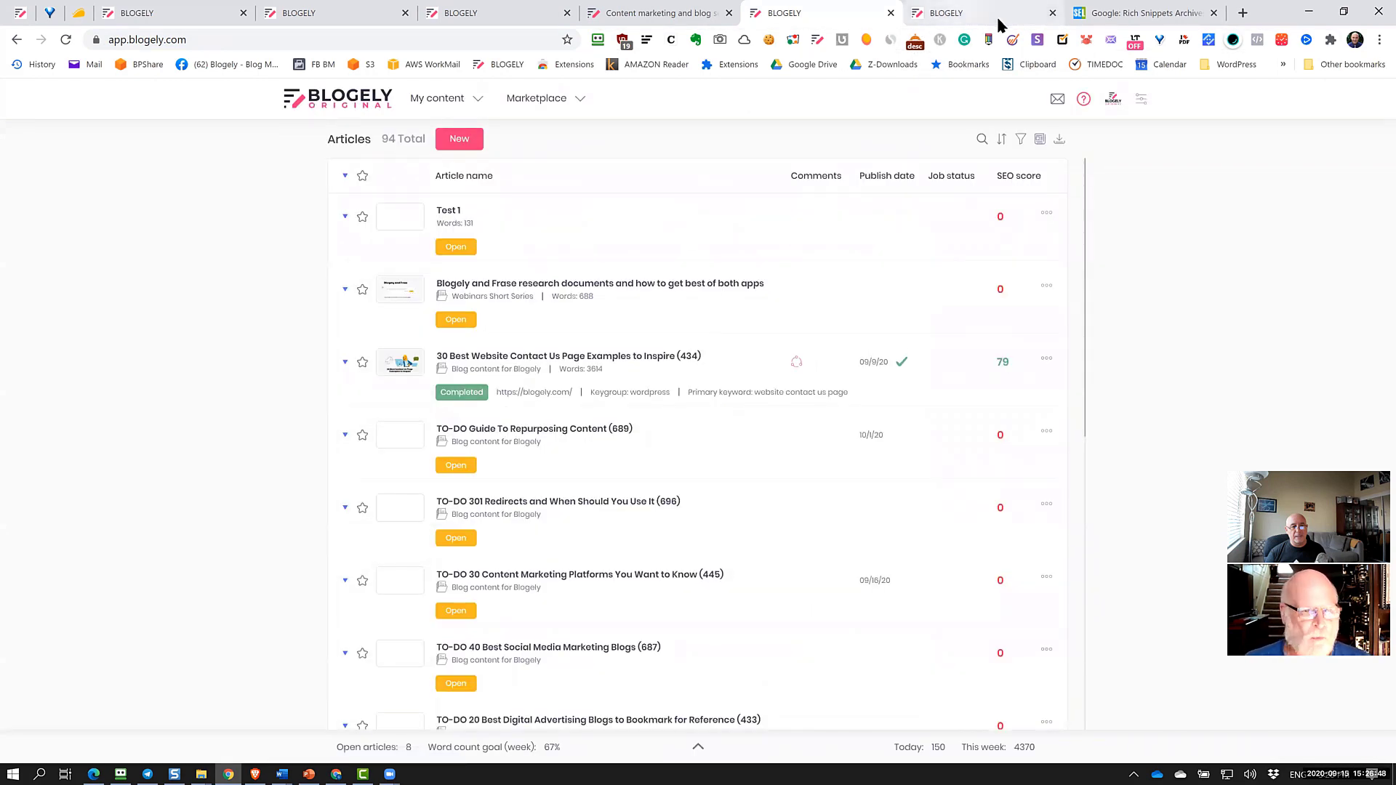
Return from the article to the public portfolio's article list and browse it
{"action": "scroll", "coordinate": [826, 326], "scroll_direction": "down", "scroll_amount": 7}
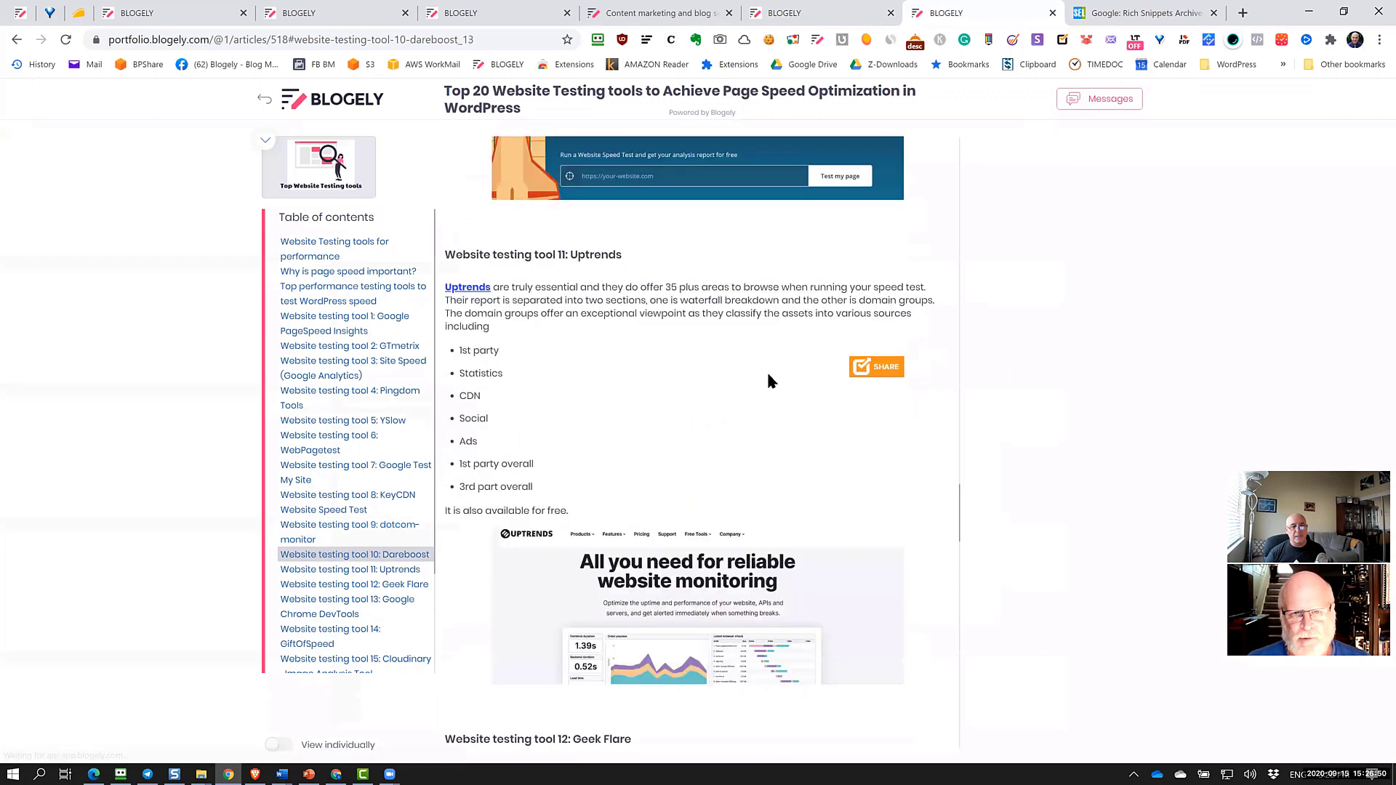
{"action": "left_click", "coordinate": [280, 96]}
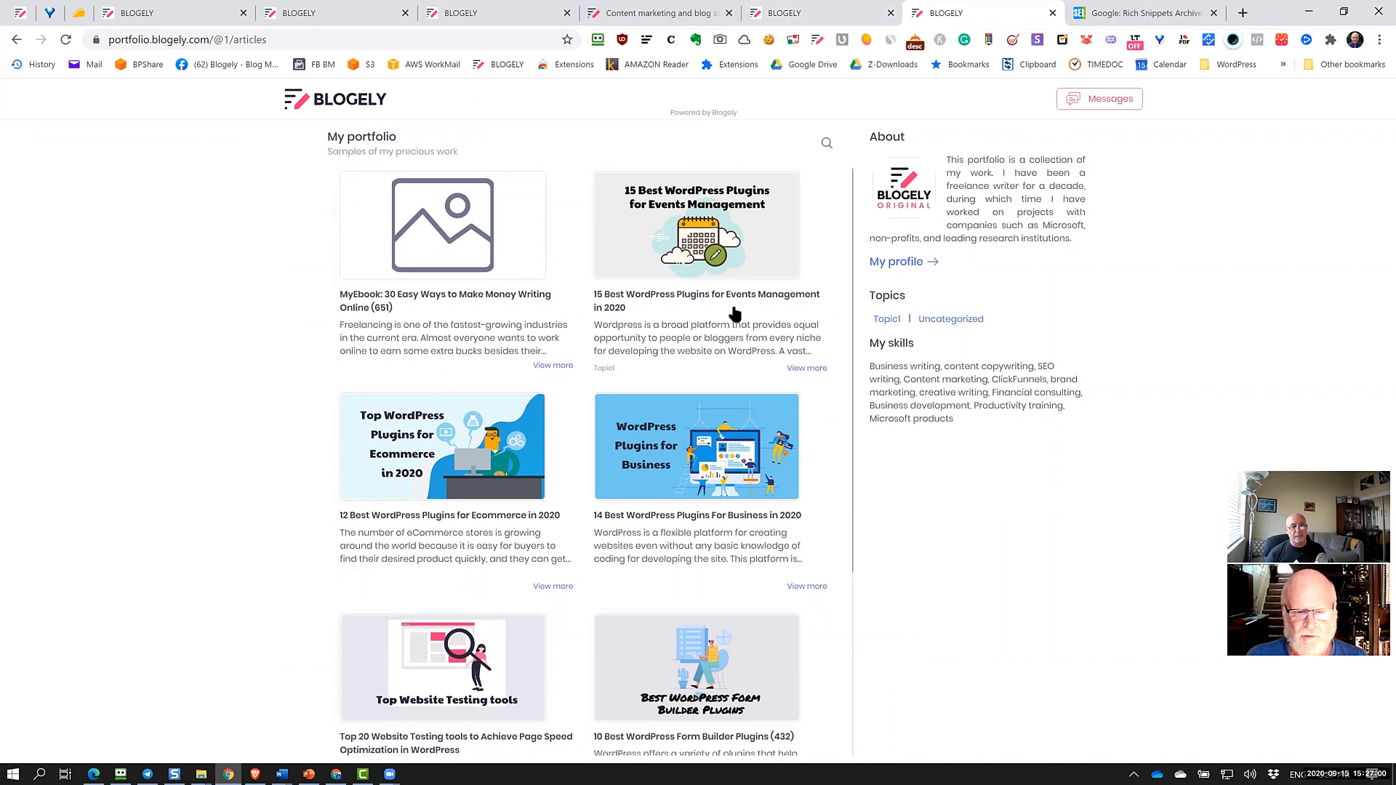
{"action": "scroll", "coordinate": [735, 313], "scroll_direction": "down", "scroll_amount": 4}
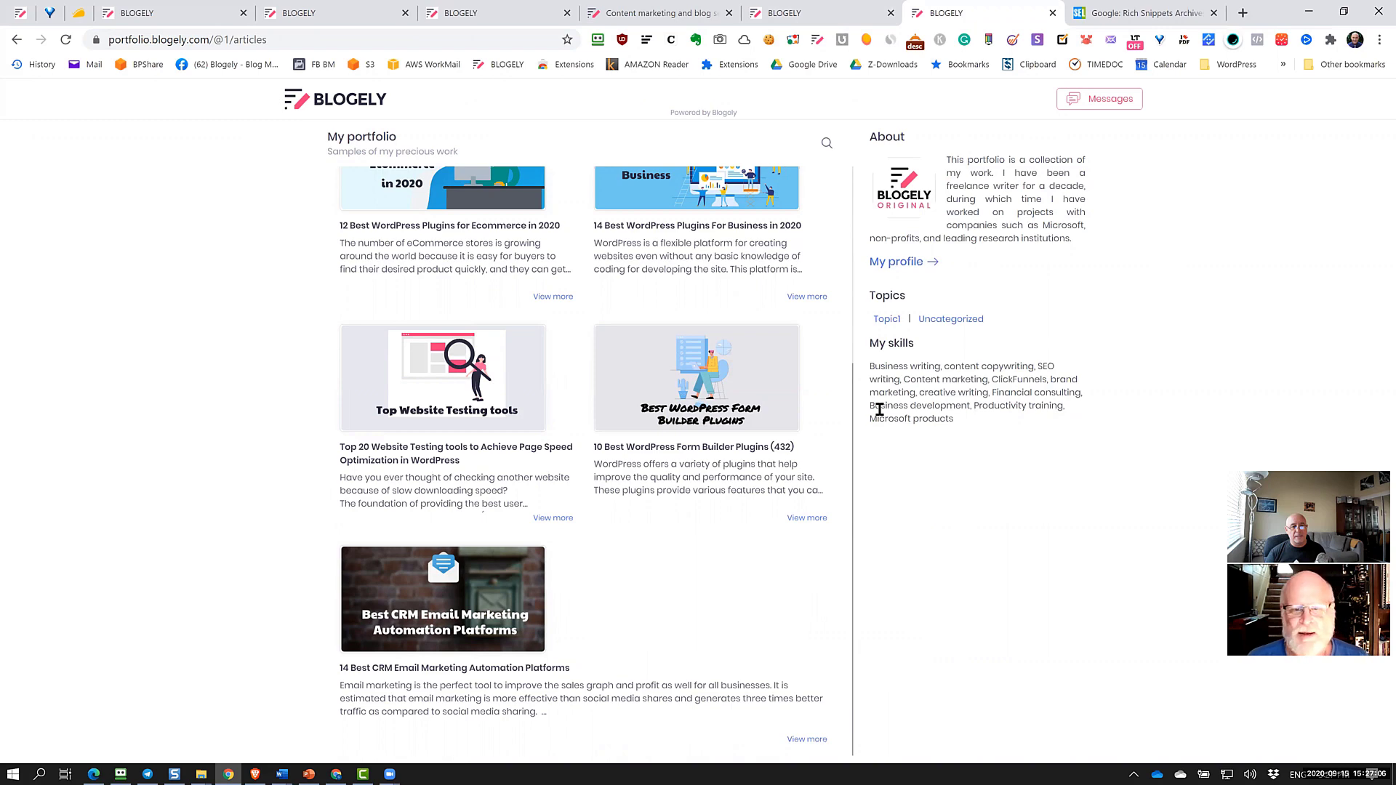
{"action": "scroll", "coordinate": [747, 415], "scroll_direction": "up", "scroll_amount": 3}
{"action": "scroll", "coordinate": [747, 415], "scroll_direction": "down", "scroll_amount": 2}
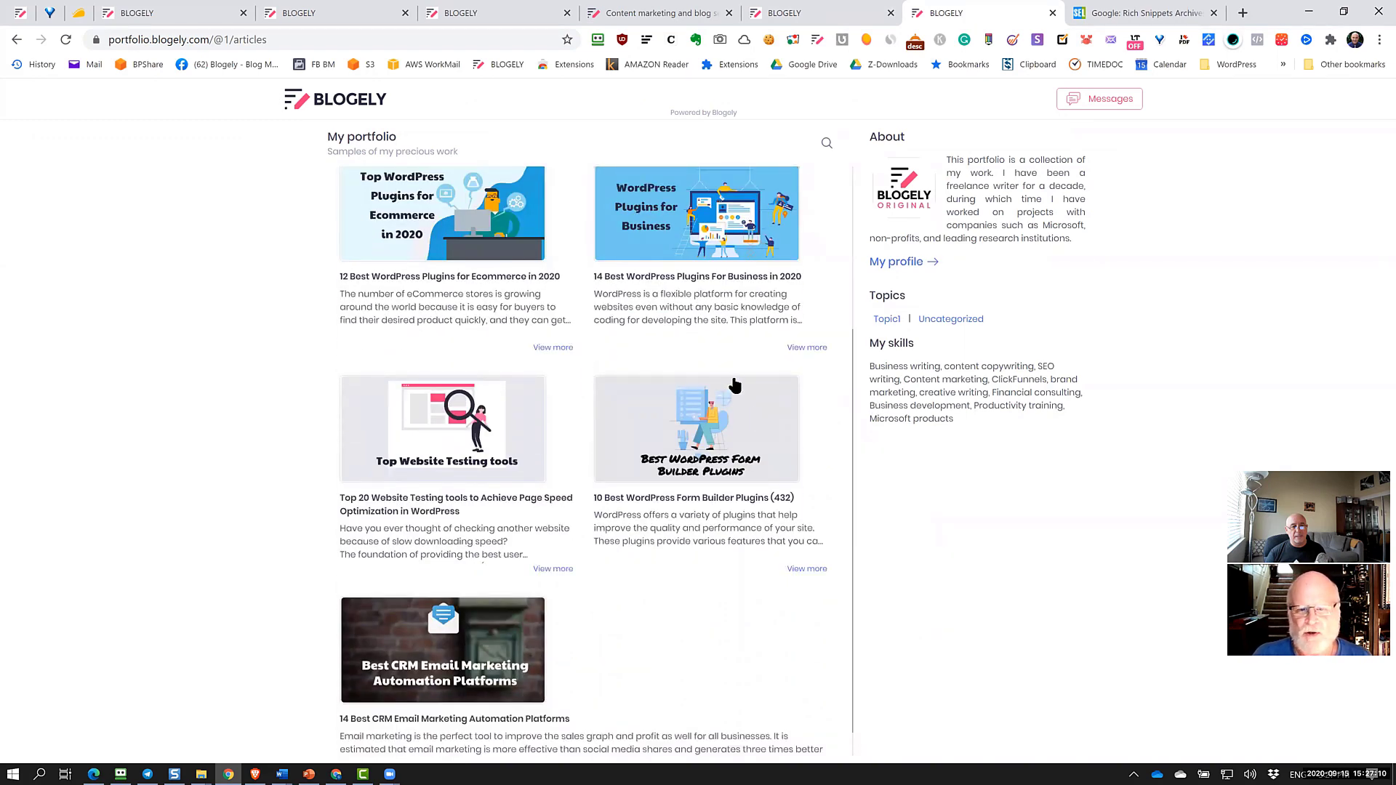
Select the portfolio's web address, then open the writer's profile showing the 15.00 USD per 100 words rate
{"action": "left_click", "coordinate": [315, 41]}
{"action": "left_click_drag", "start_coordinate": [295, 41], "coordinate": [109, 72]}
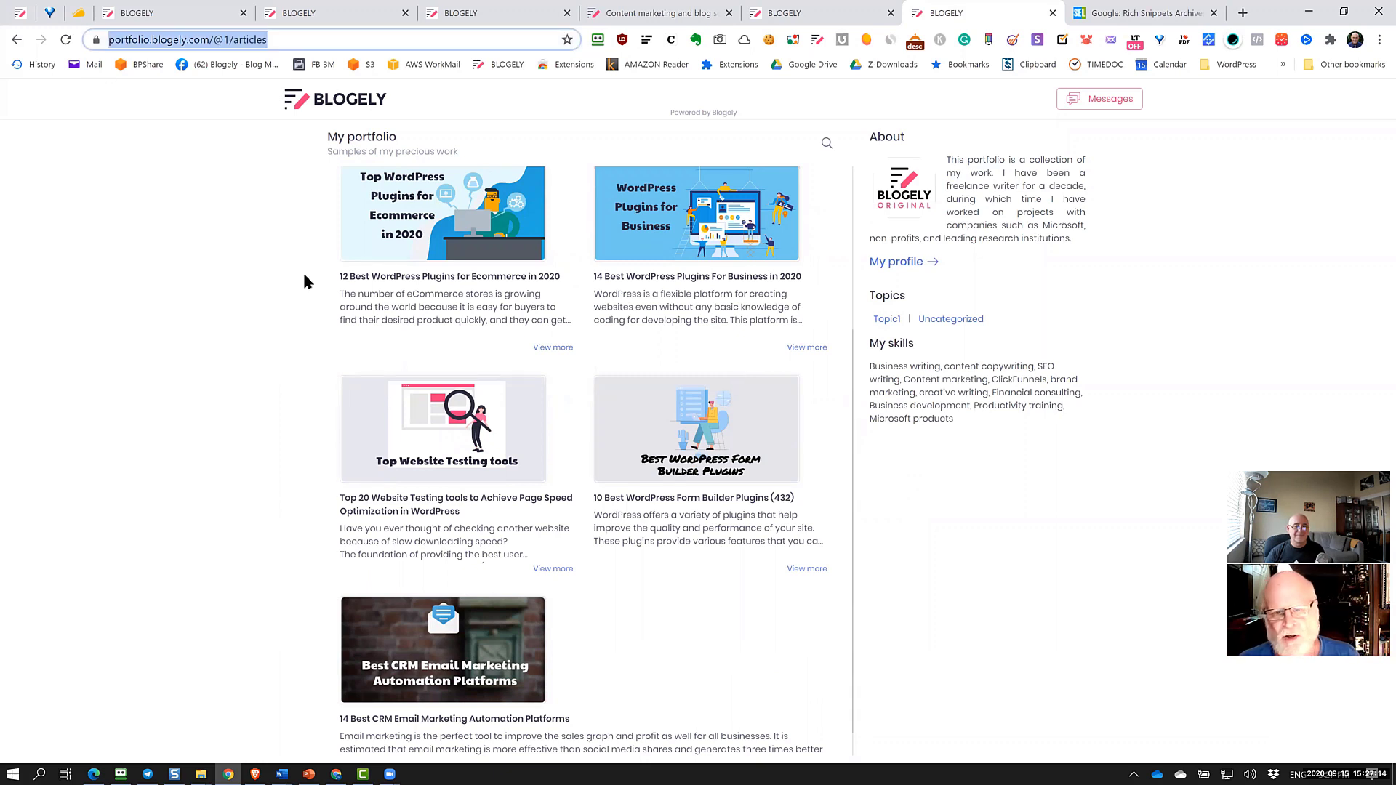
{"action": "left_click", "coordinate": [235, 269]}
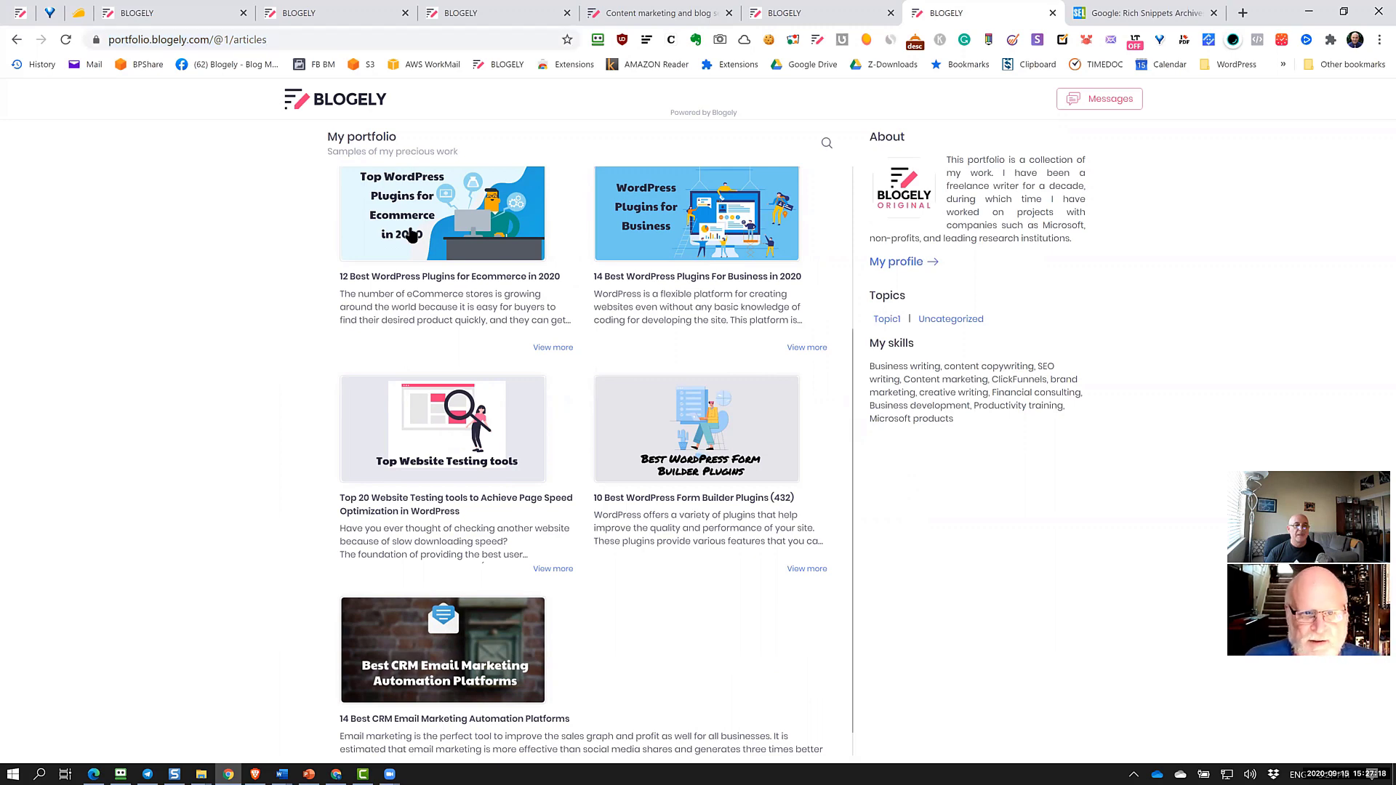
{"action": "scroll", "coordinate": [549, 360], "scroll_direction": "up", "scroll_amount": 3}
{"action": "scroll", "coordinate": [549, 360], "scroll_direction": "down", "scroll_amount": 3}
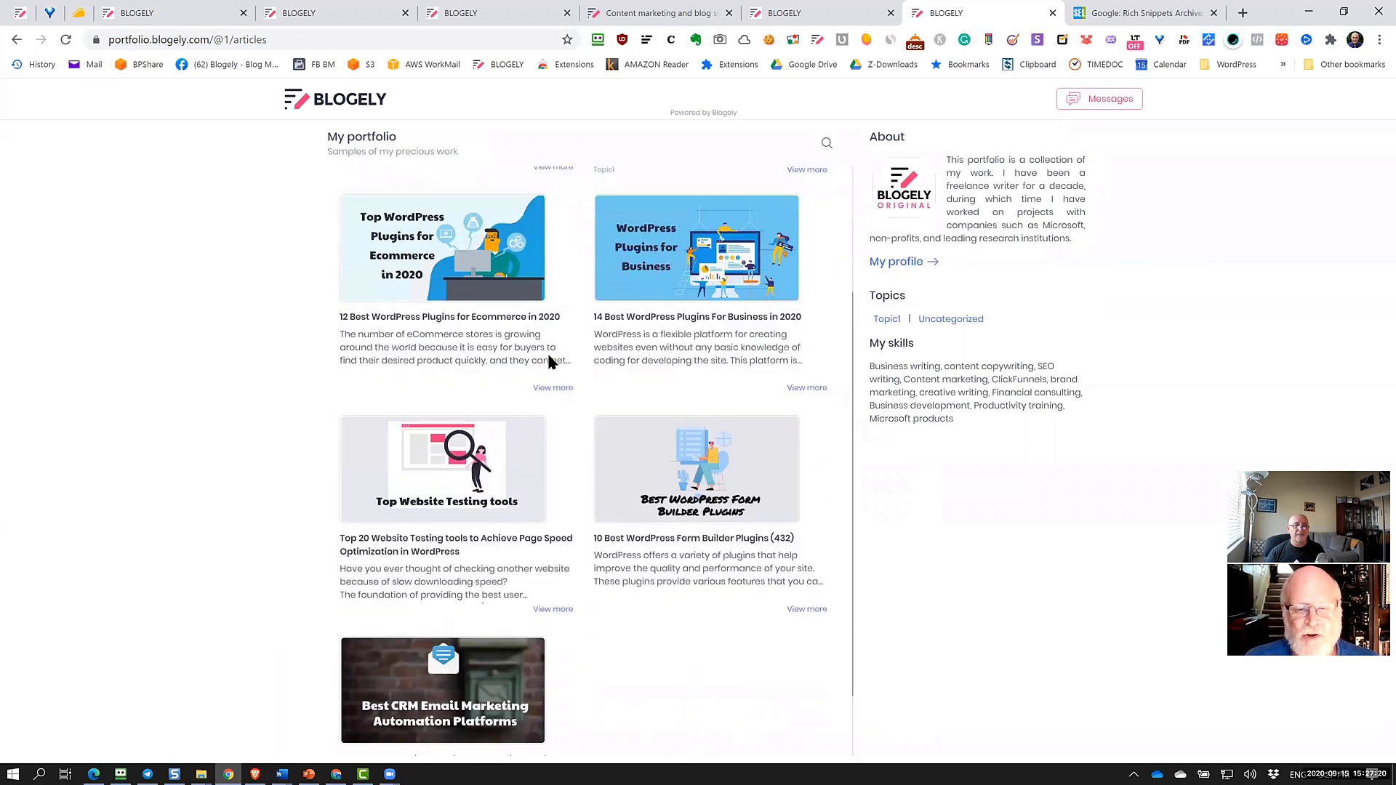
{"action": "left_click", "coordinate": [316, 38]}
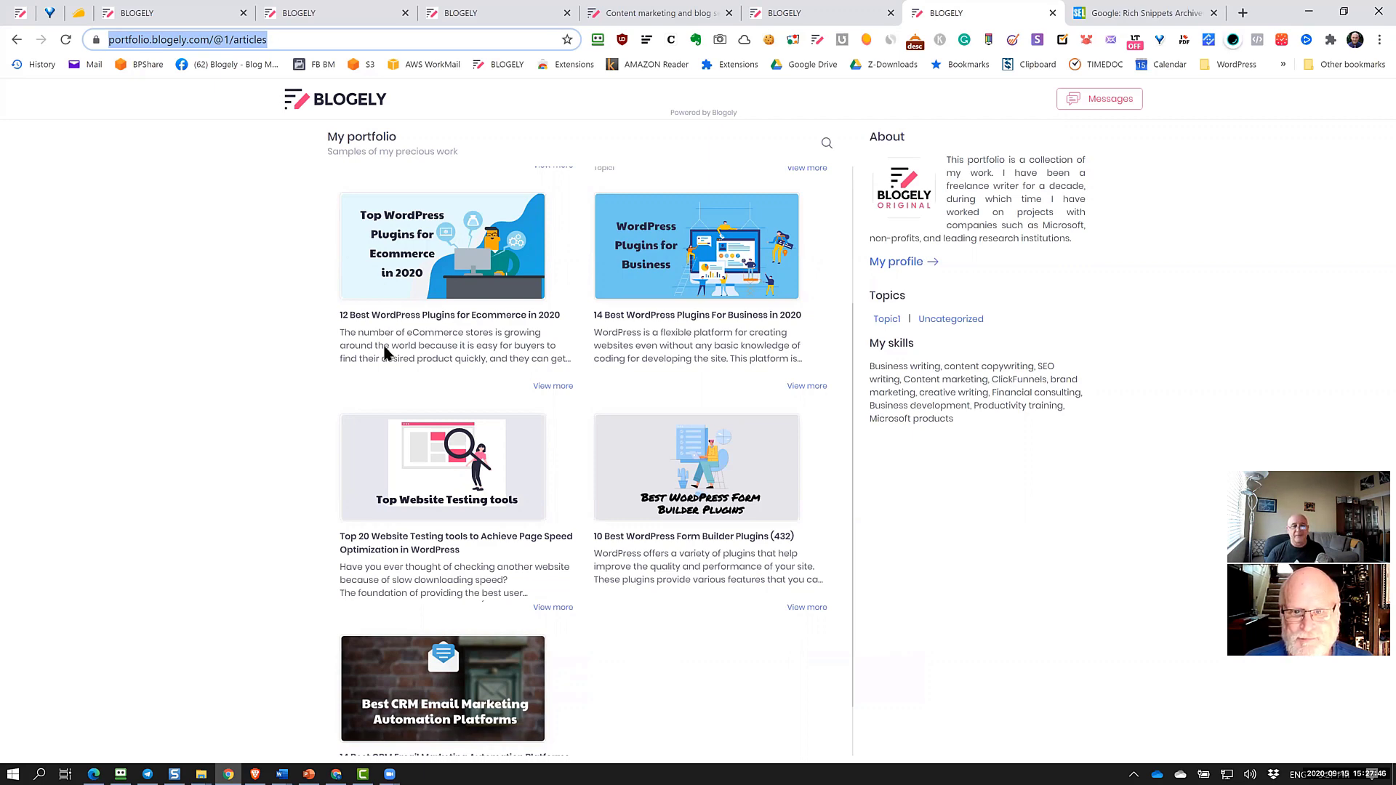
{"action": "scroll", "coordinate": [477, 505], "scroll_direction": "up", "scroll_amount": 3}
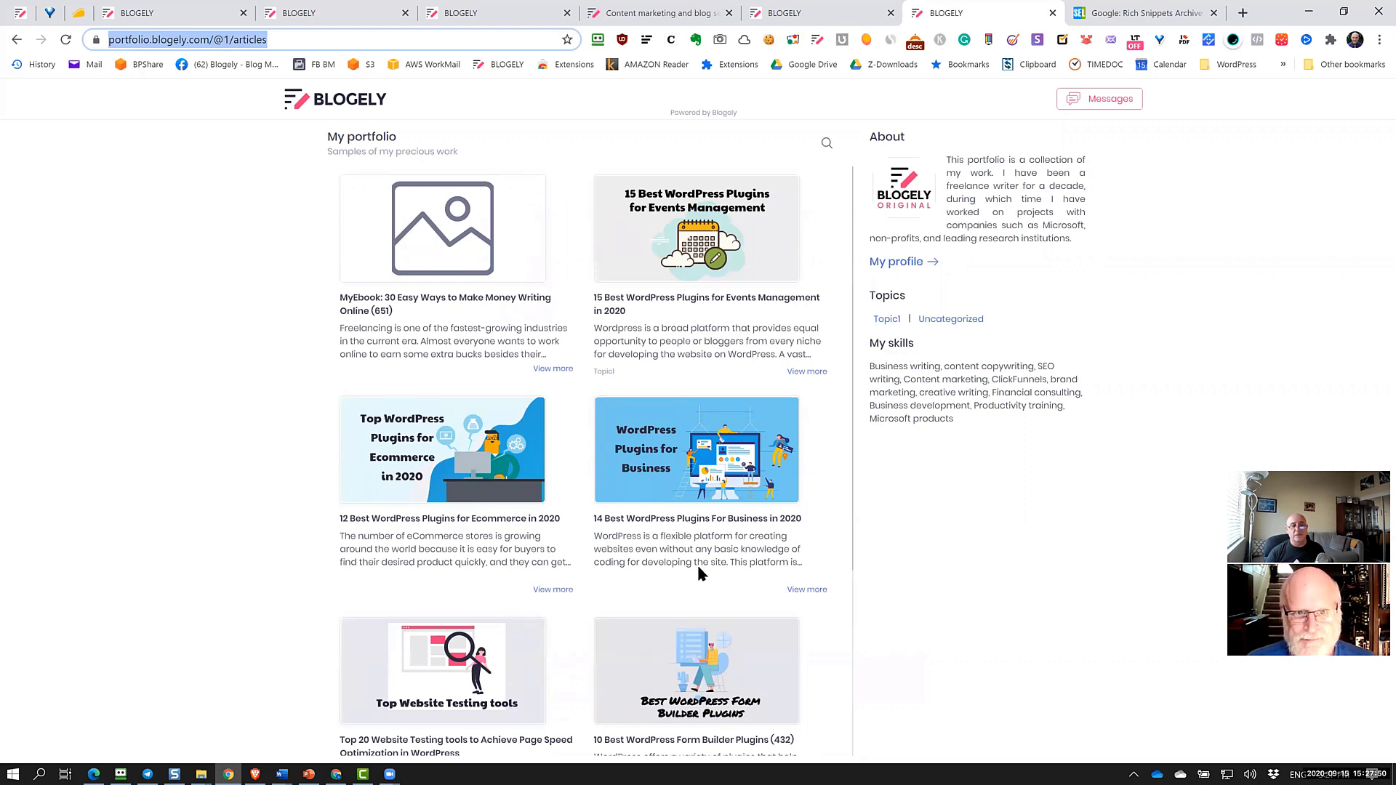
{"action": "scroll", "coordinate": [696, 563], "scroll_direction": "down", "scroll_amount": 4}
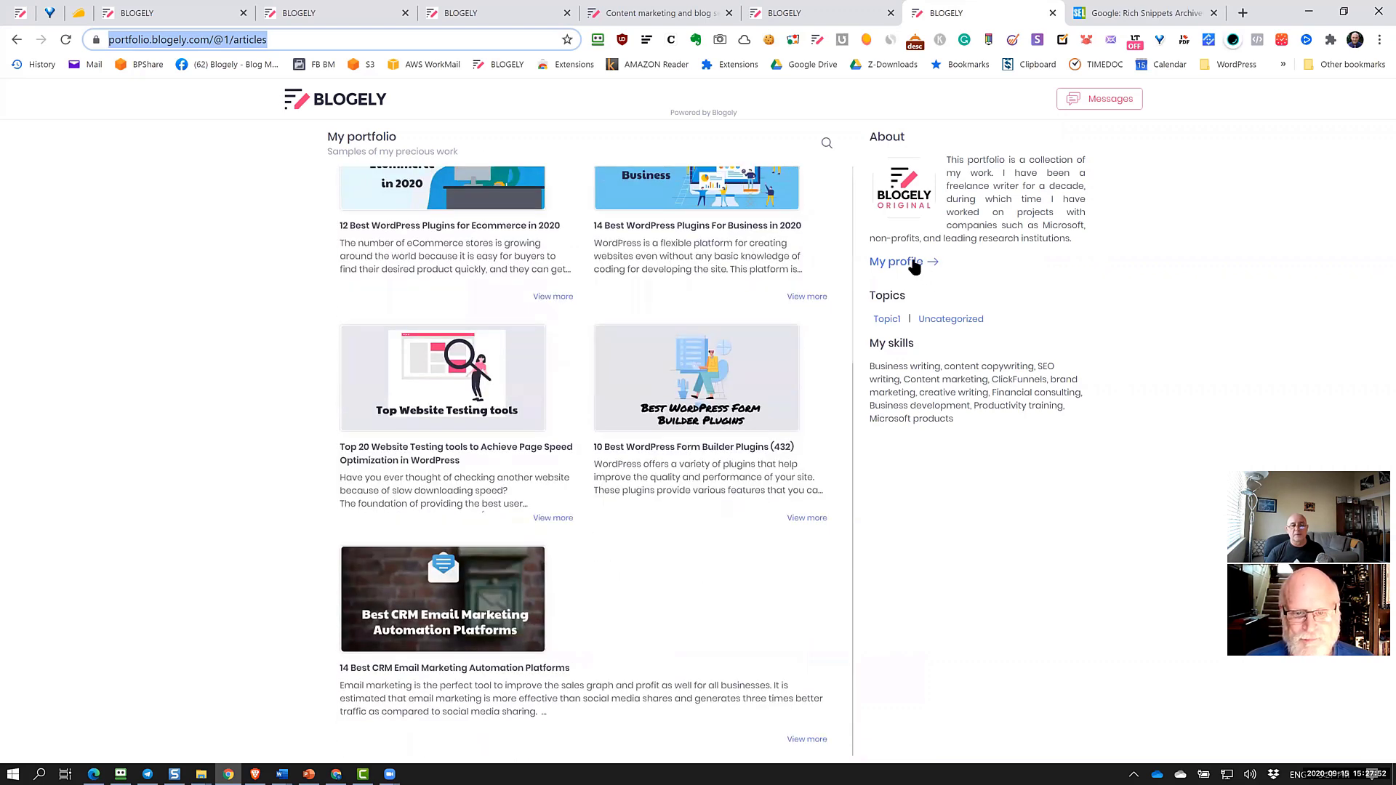
{"action": "left_click", "coordinate": [914, 264]}
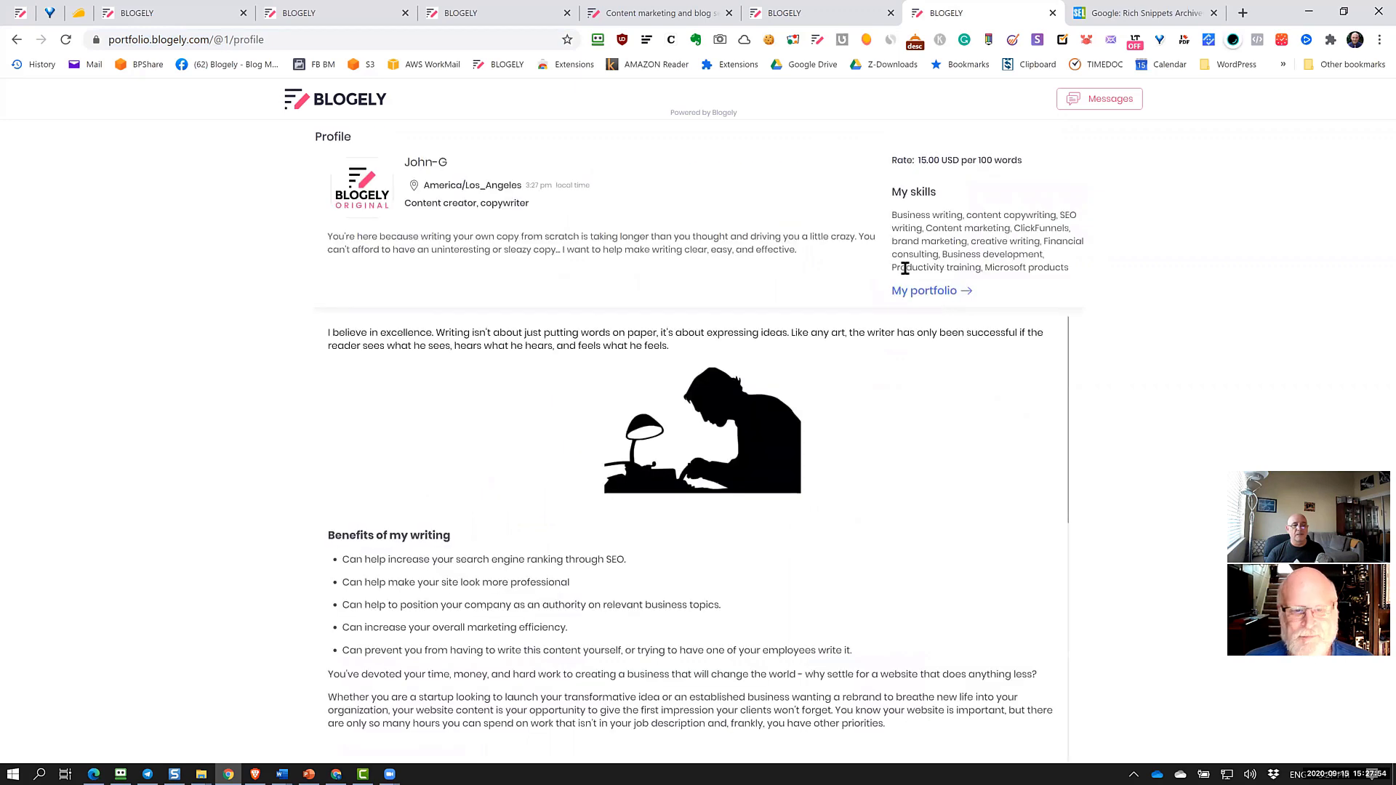
Scroll the profile page and highlight the list of writing skills
{"action": "scroll", "coordinate": [818, 458], "scroll_direction": "down", "scroll_amount": 10}
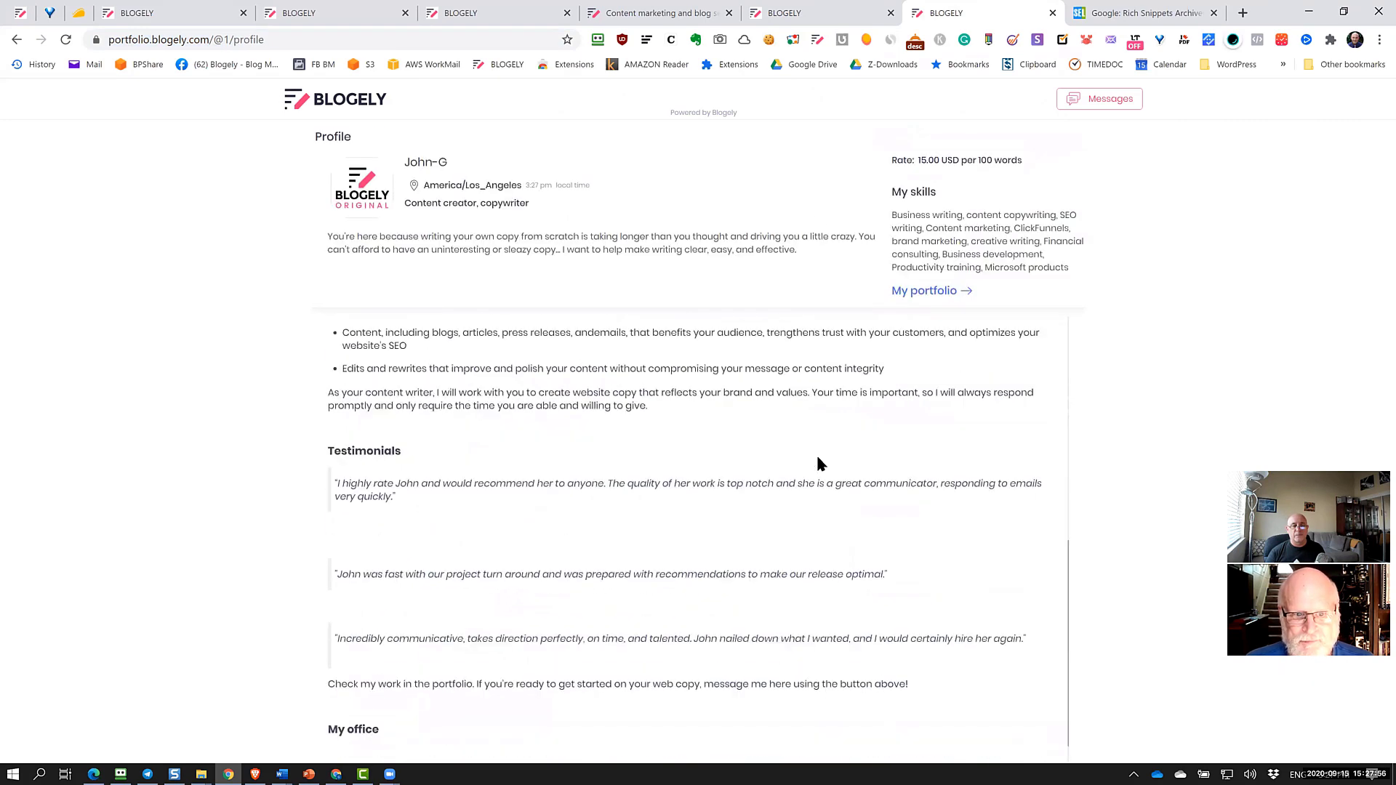
{"action": "scroll", "coordinate": [861, 548], "scroll_direction": "up", "scroll_amount": 3}
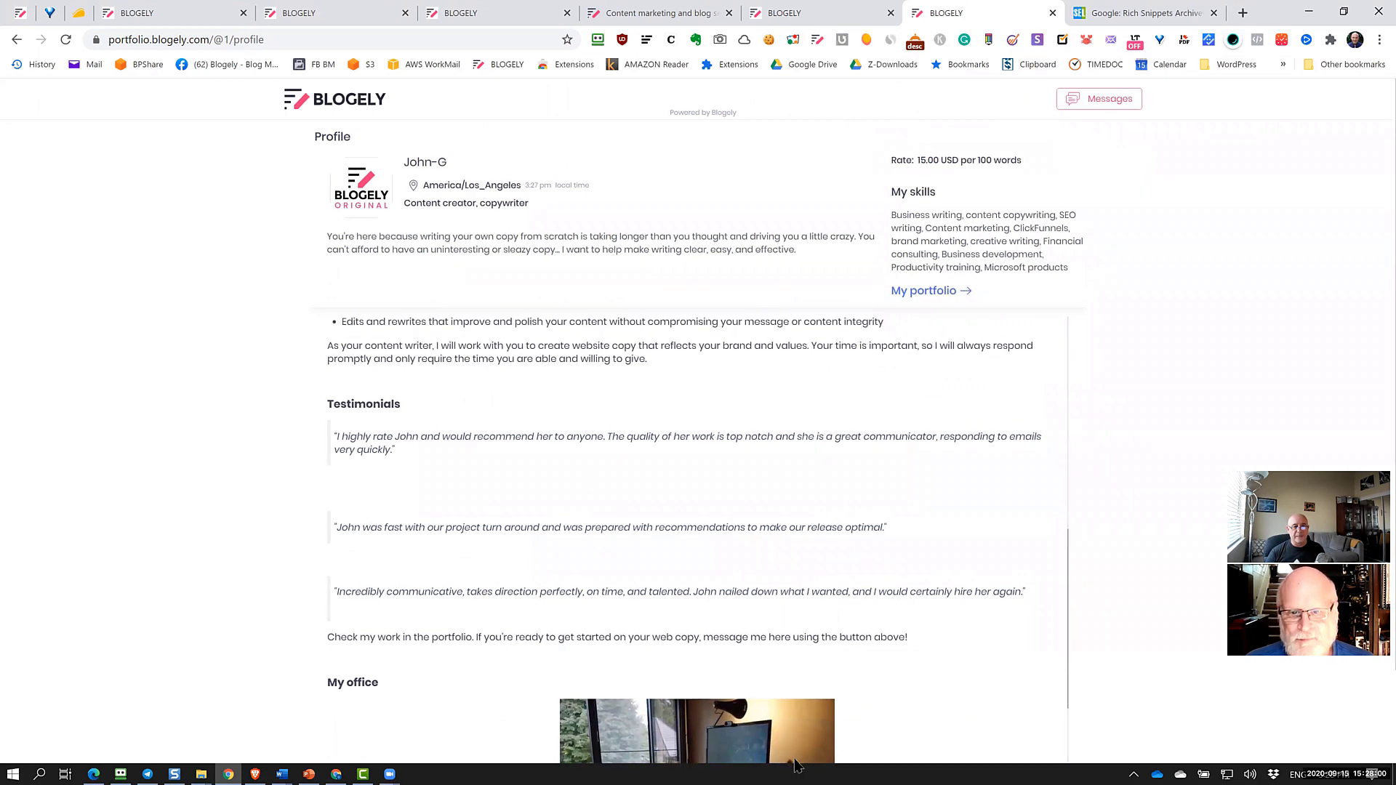
{"action": "scroll", "coordinate": [835, 661], "scroll_direction": "down", "scroll_amount": 3}
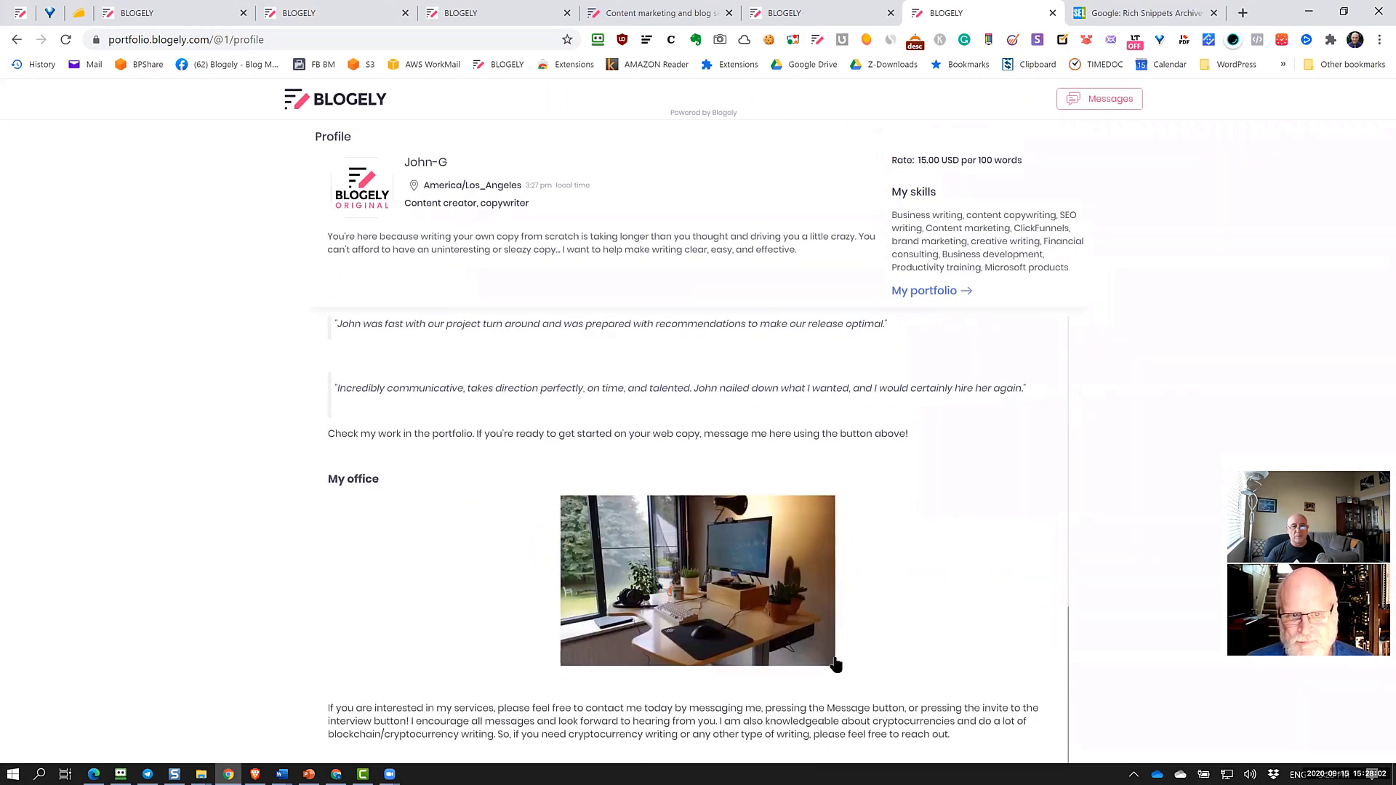
{"action": "scroll", "coordinate": [834, 661], "scroll_direction": "up", "scroll_amount": 4}
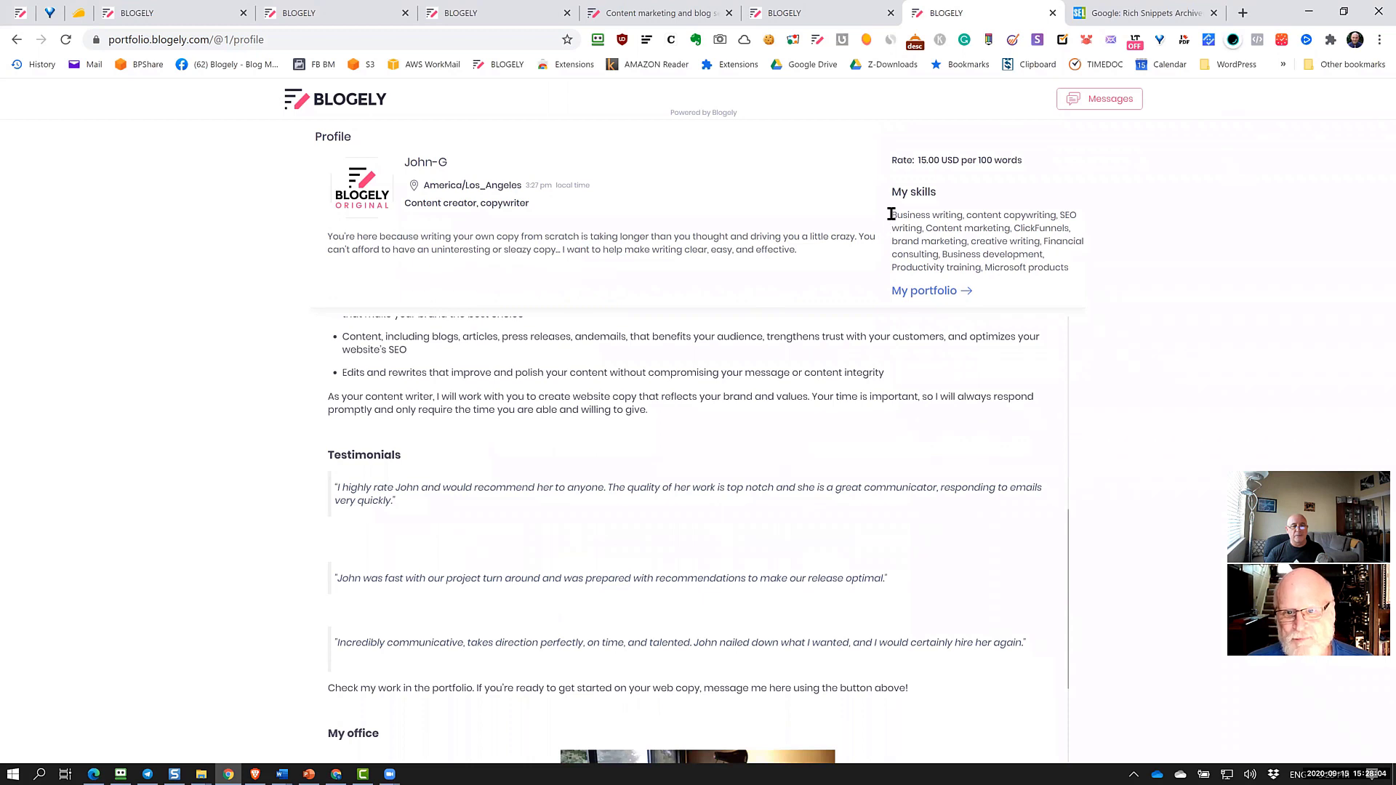
{"action": "left_click_drag", "start_coordinate": [891, 215], "coordinate": [1093, 268]}
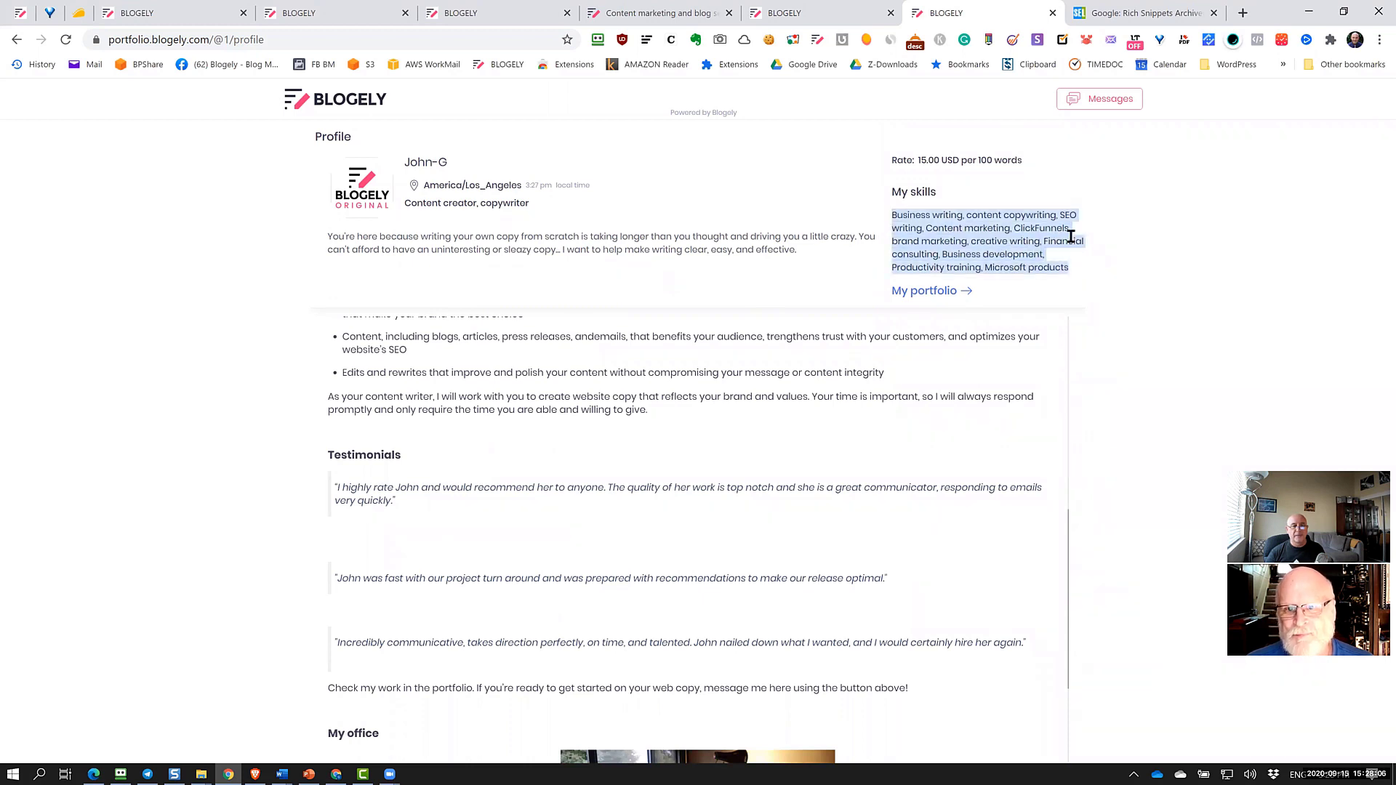
{"action": "left_click", "coordinate": [1022, 177]}
Highlight the profile description and rate, then open the My portfolio page
{"action": "left_click_drag", "start_coordinate": [897, 162], "coordinate": [1023, 171]}
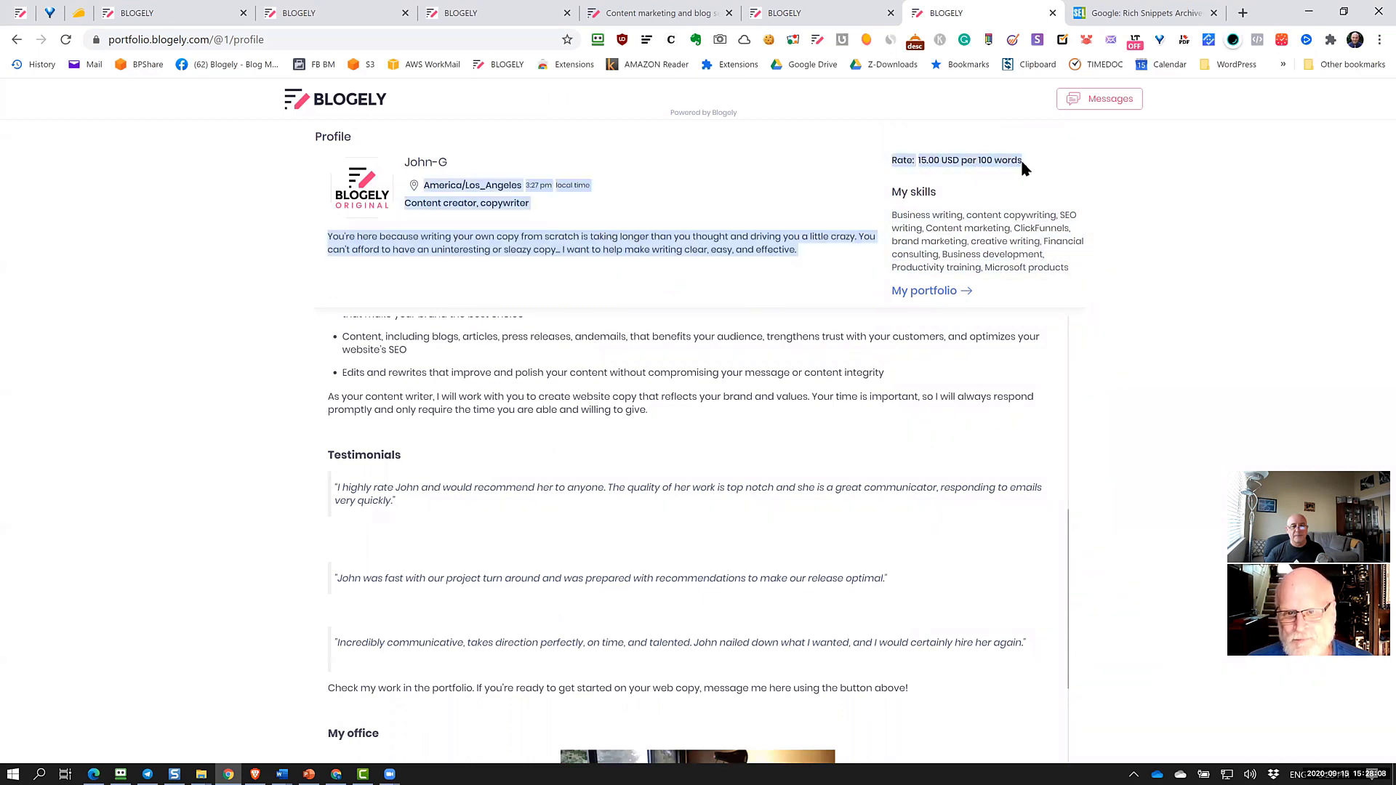
{"action": "left_click", "coordinate": [994, 269]}
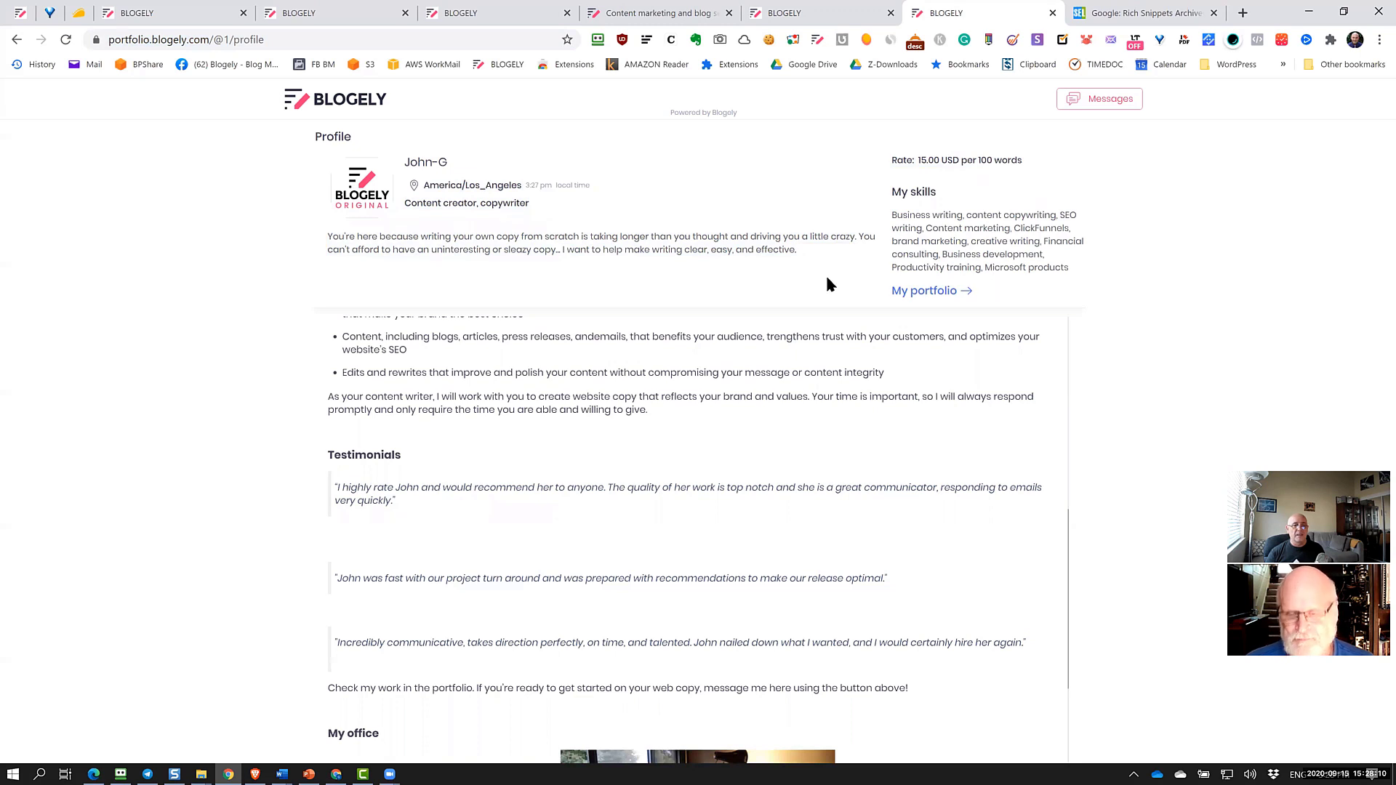
{"action": "left_click_drag", "start_coordinate": [818, 252], "coordinate": [331, 238]}
{"action": "scroll", "coordinate": [538, 640], "scroll_direction": "up", "scroll_amount": 4}
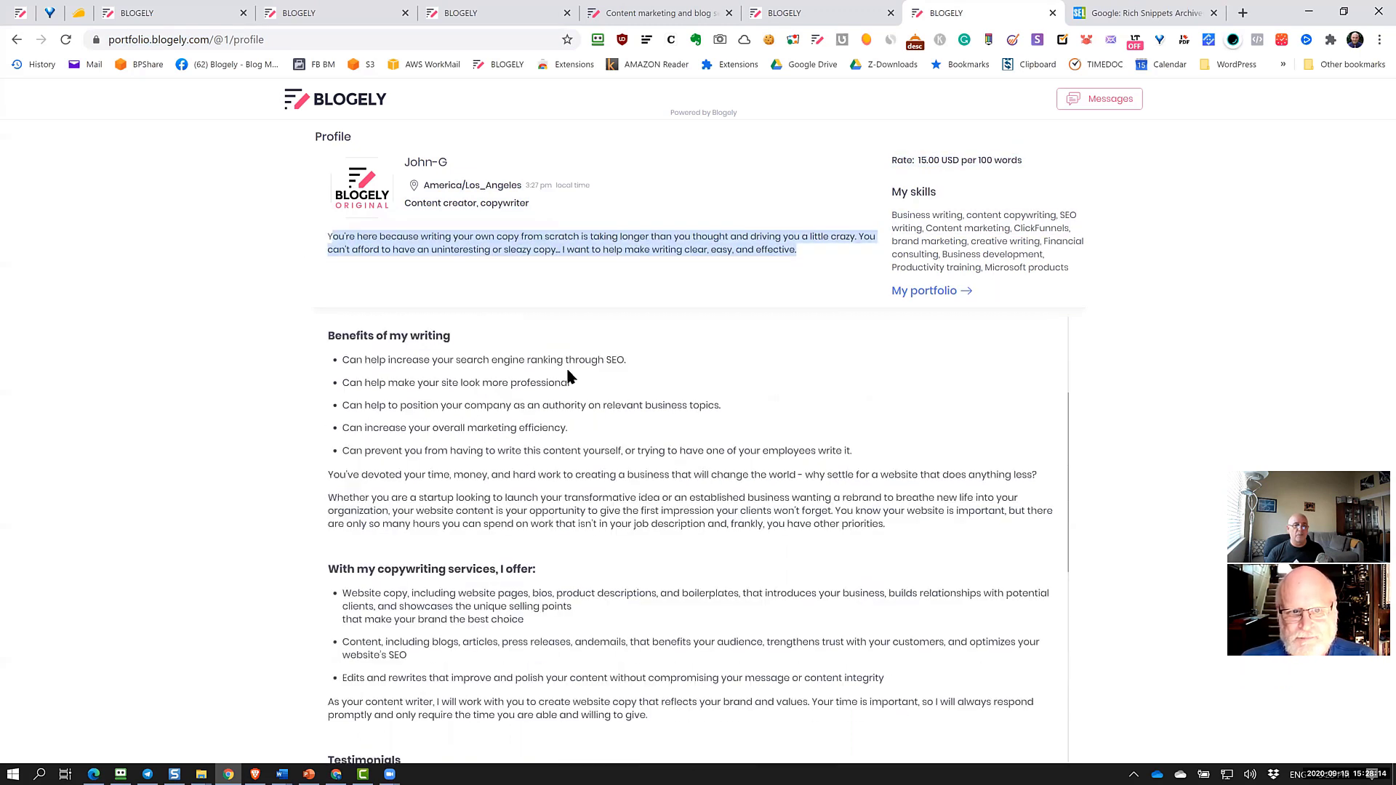
{"action": "scroll", "coordinate": [586, 694], "scroll_direction": "down", "scroll_amount": 5}
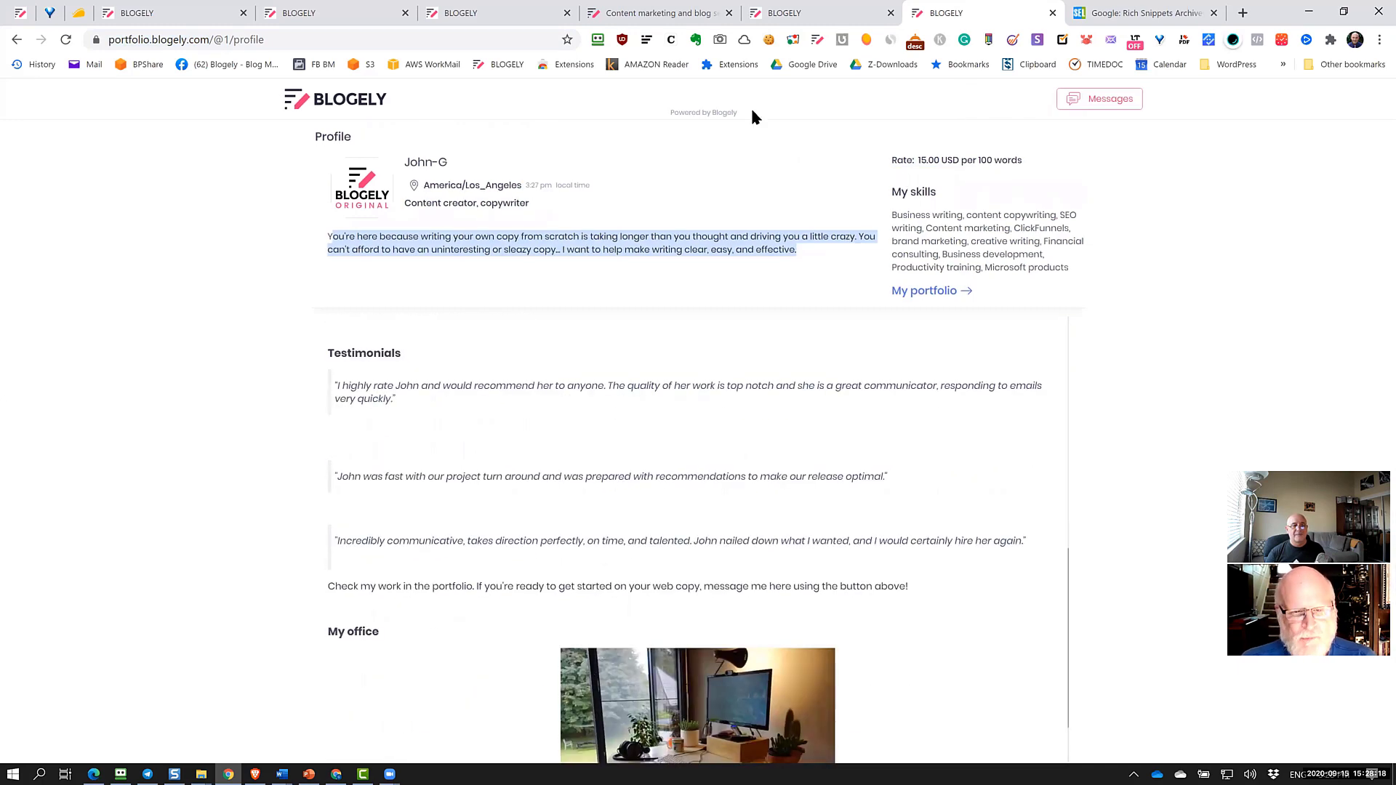
{"action": "left_click", "coordinate": [915, 290]}
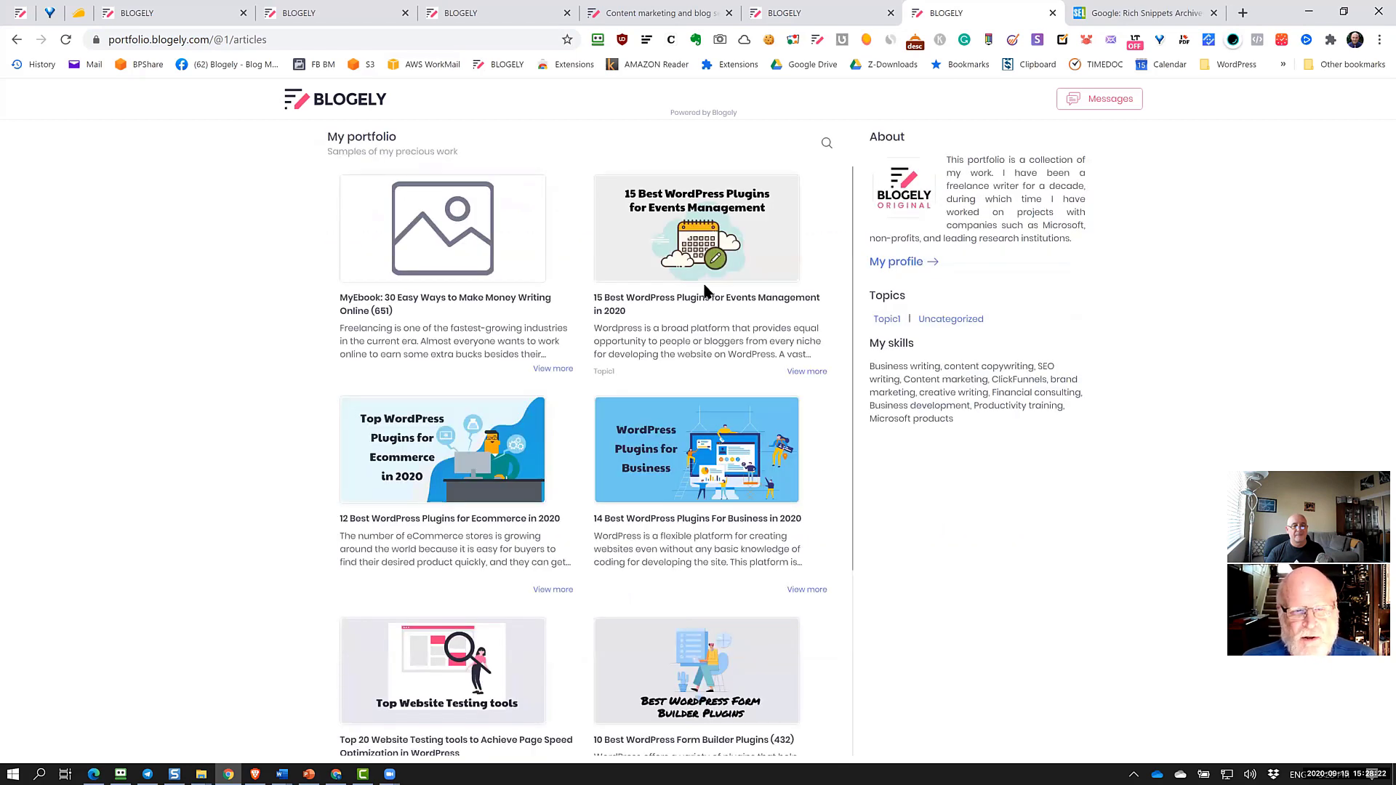
Switch to the BLOGELY tab showing the 94-article Articles list
{"action": "scroll", "coordinate": [705, 291], "scroll_direction": "down", "scroll_amount": 3}
{"action": "scroll", "coordinate": [705, 291], "scroll_direction": "up", "scroll_amount": 3}
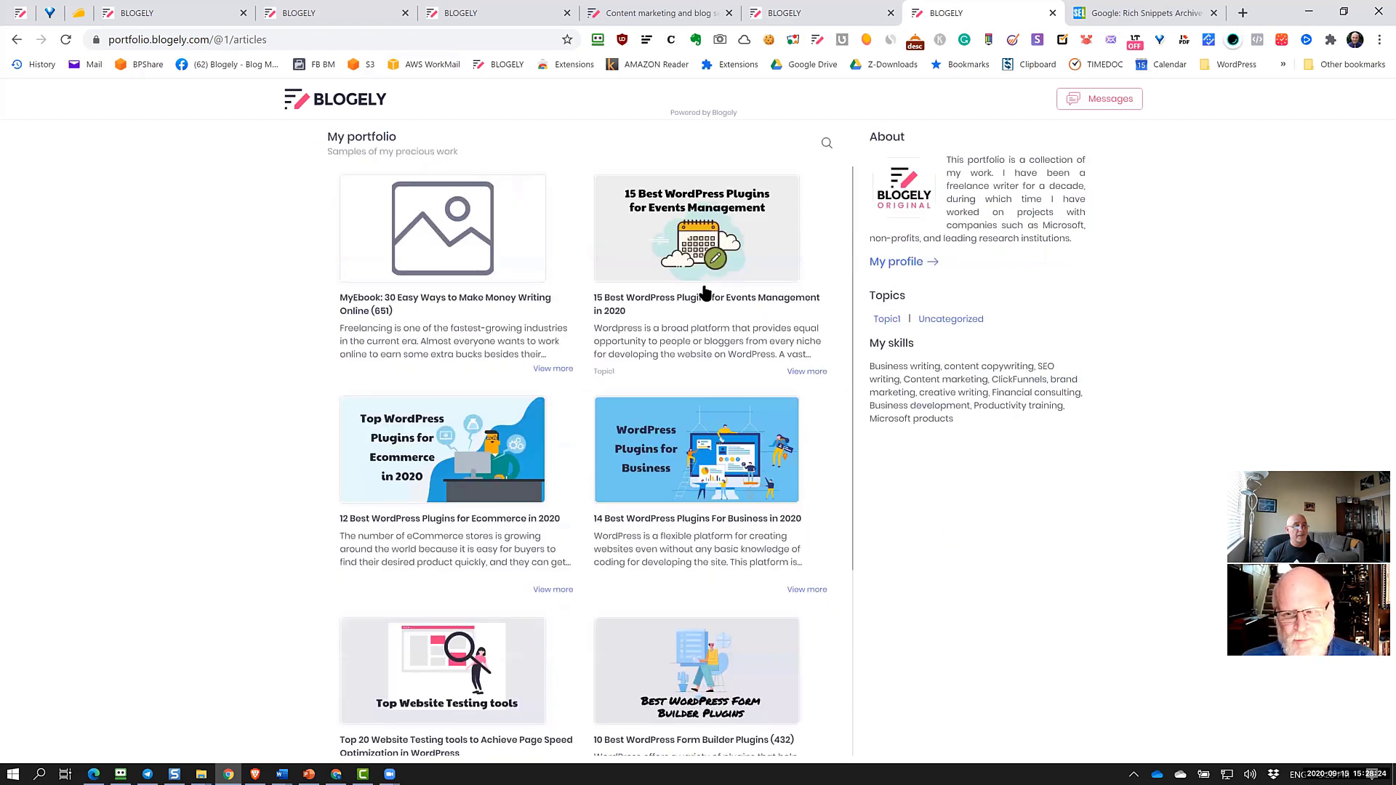
{"action": "left_click", "coordinate": [791, 16]}
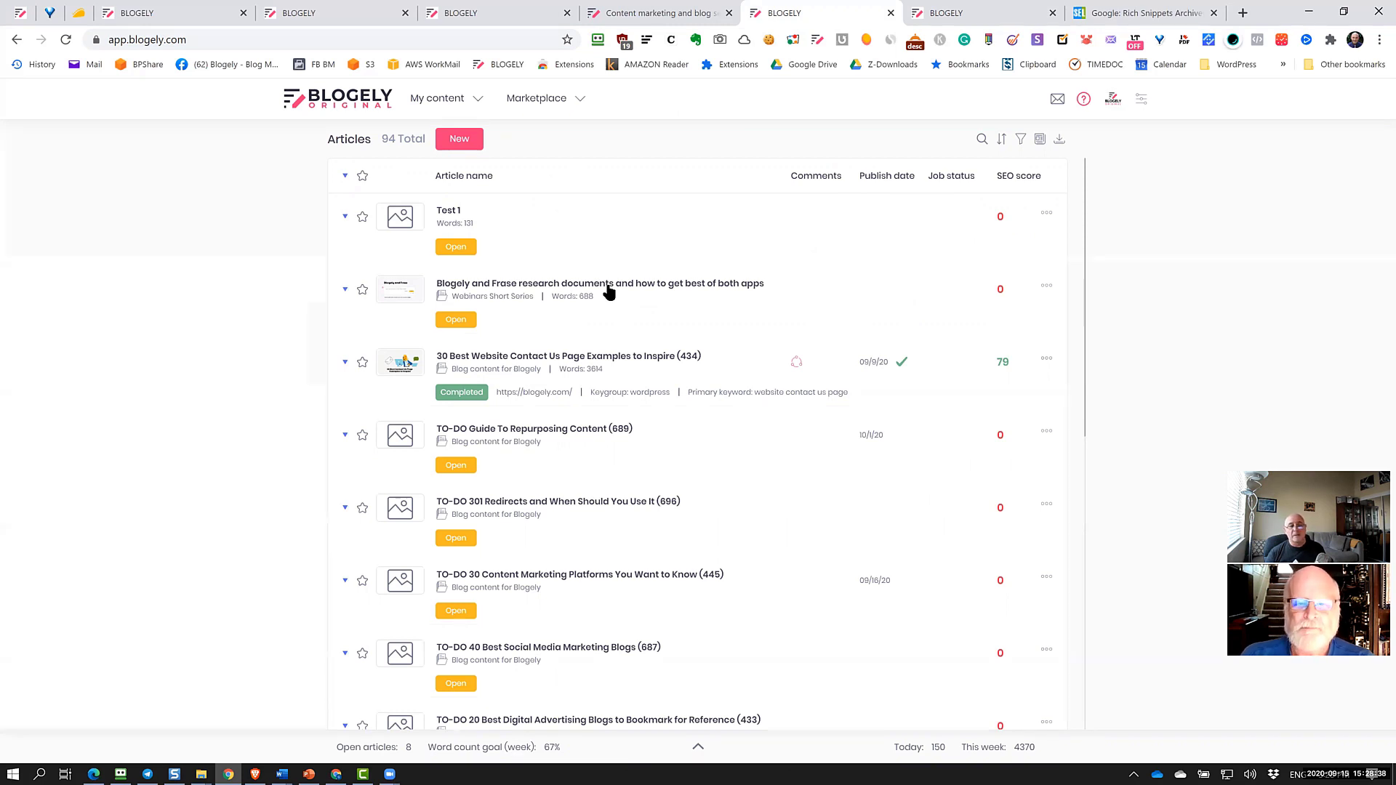
Open Test 1, check its Library with the ALL filter, then open the Introduction block
{"action": "left_click", "coordinate": [483, 225]}
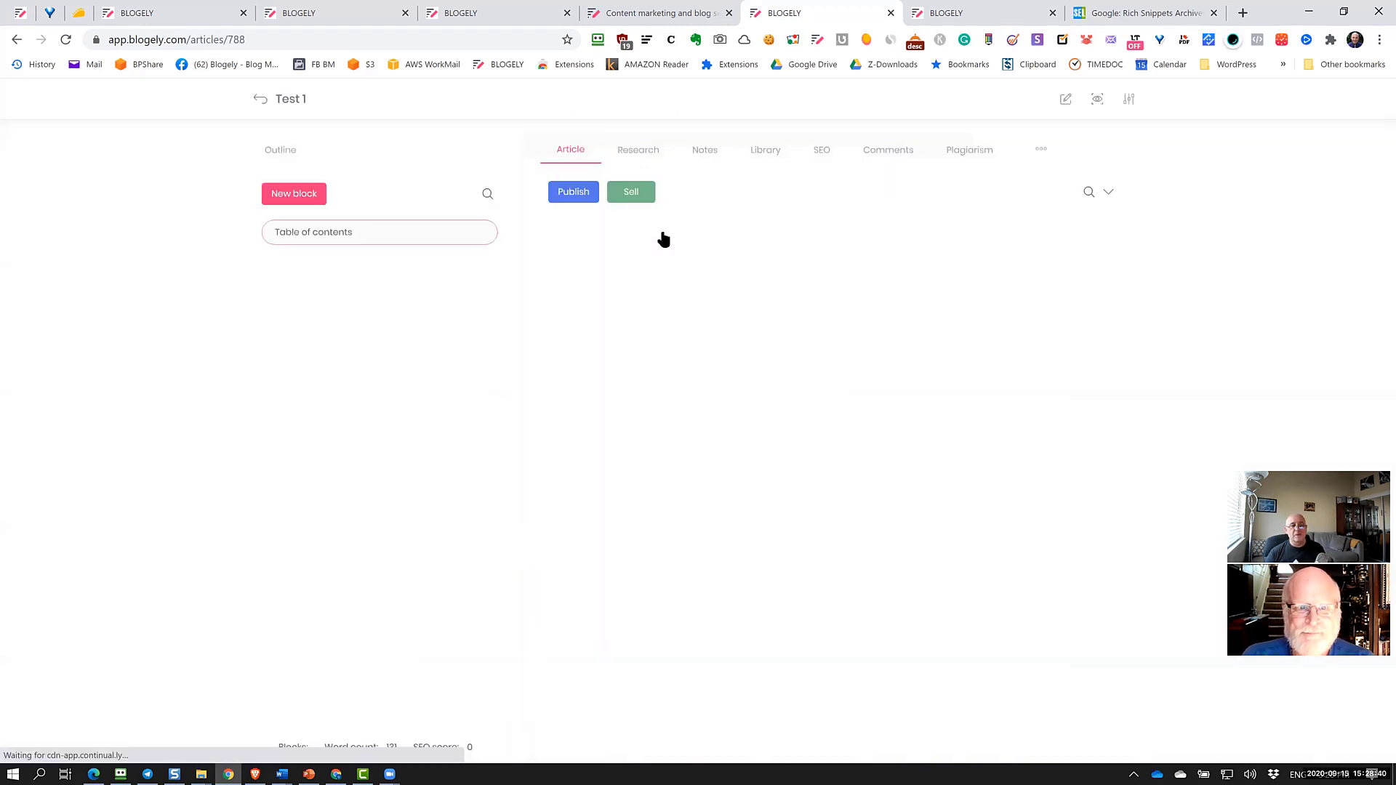
{"action": "left_click", "coordinate": [766, 152]}
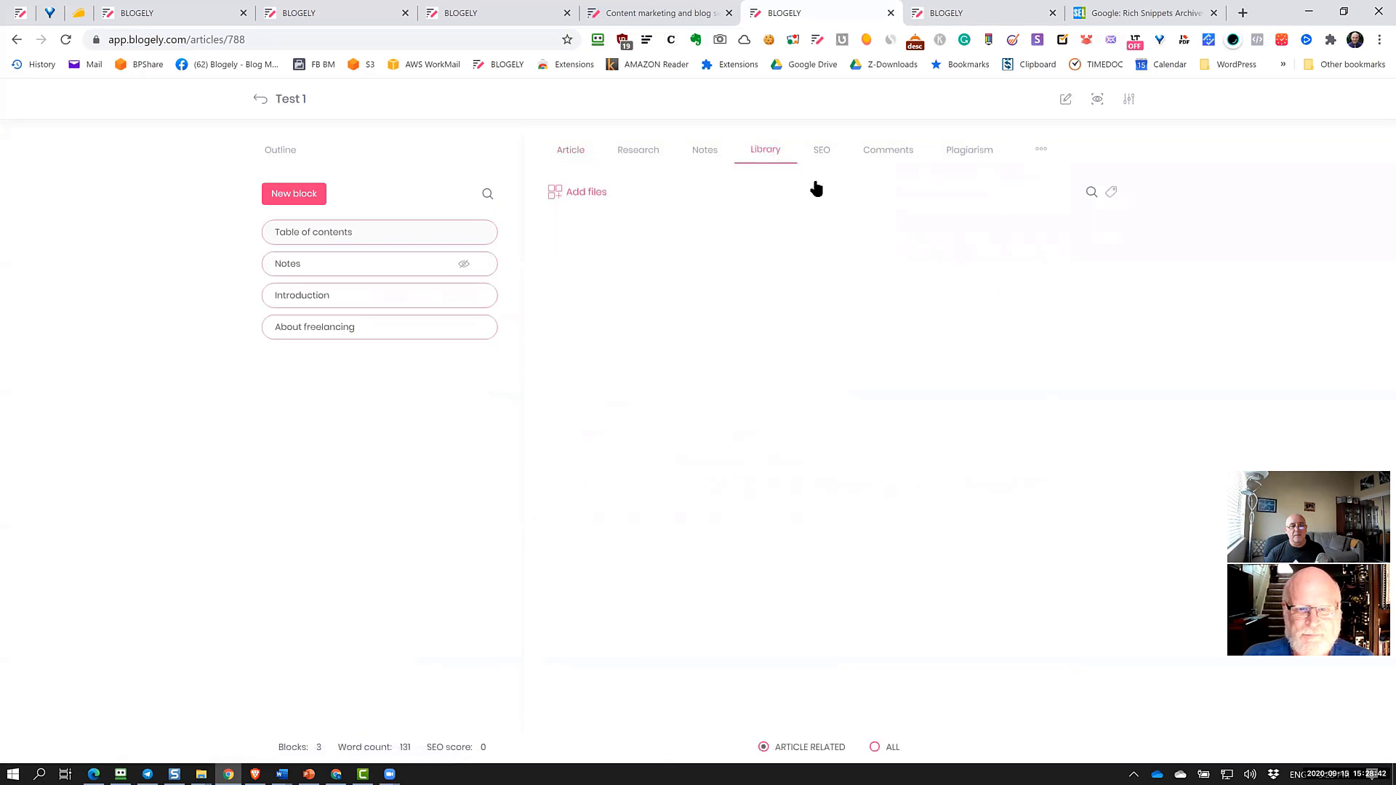
{"action": "left_click", "coordinate": [879, 747]}
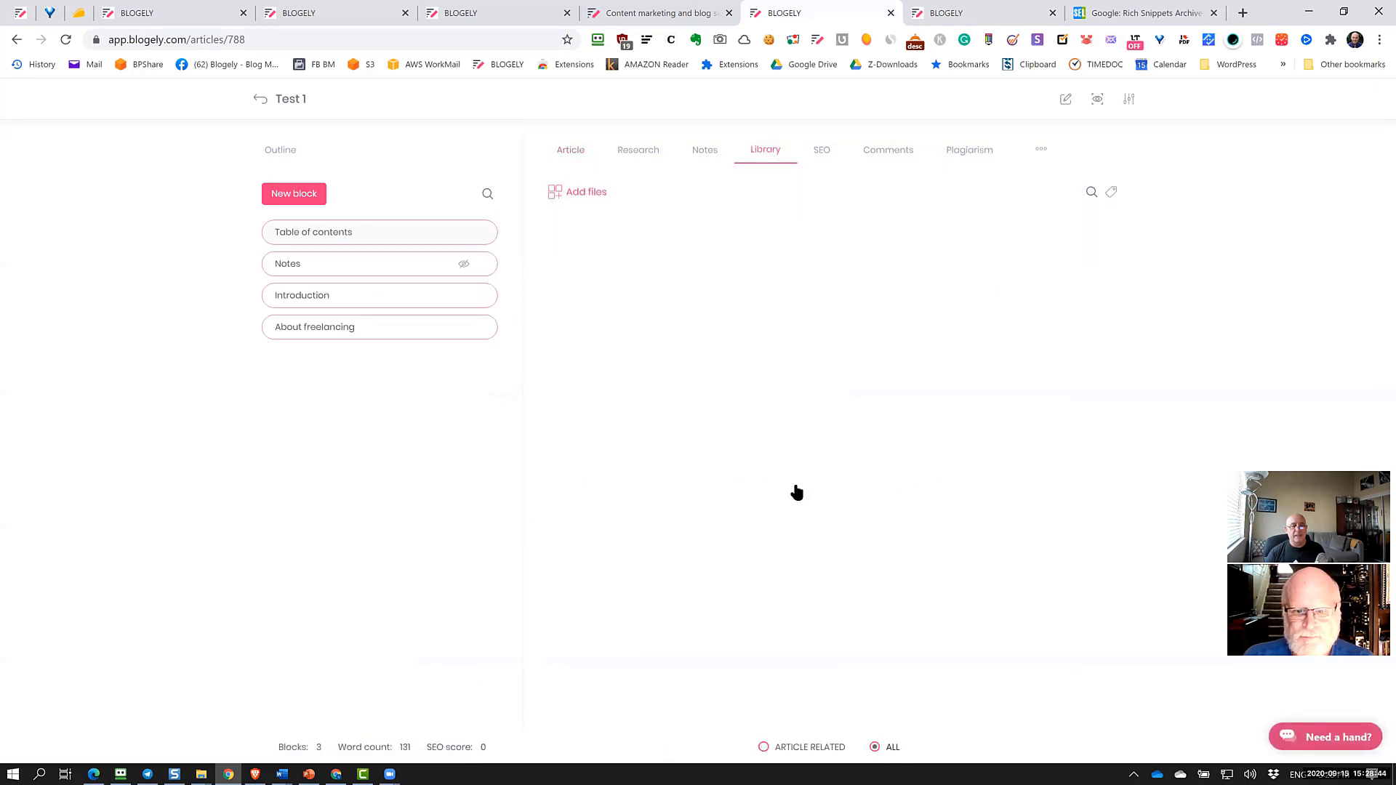
{"action": "left_click", "coordinate": [568, 153]}
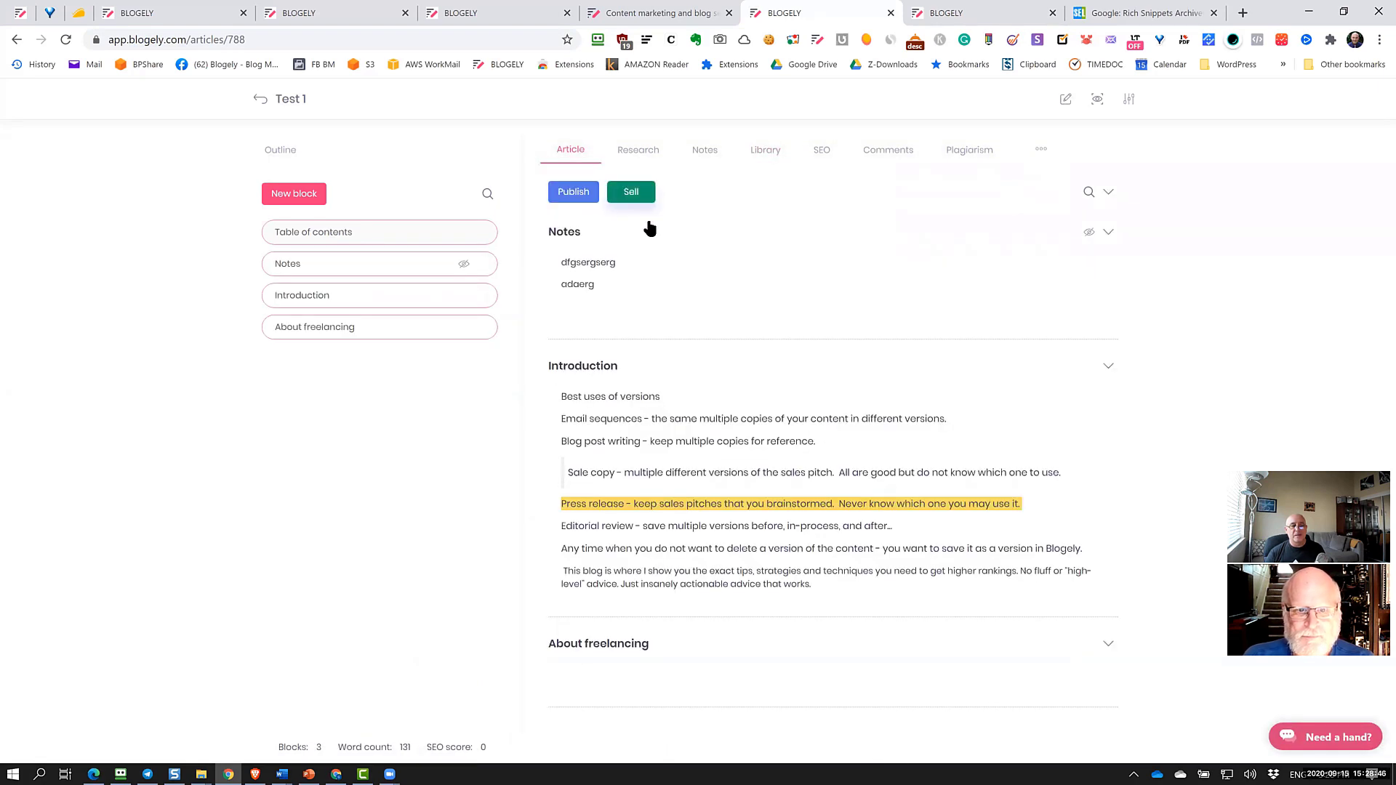
{"action": "left_click", "coordinate": [710, 457]}
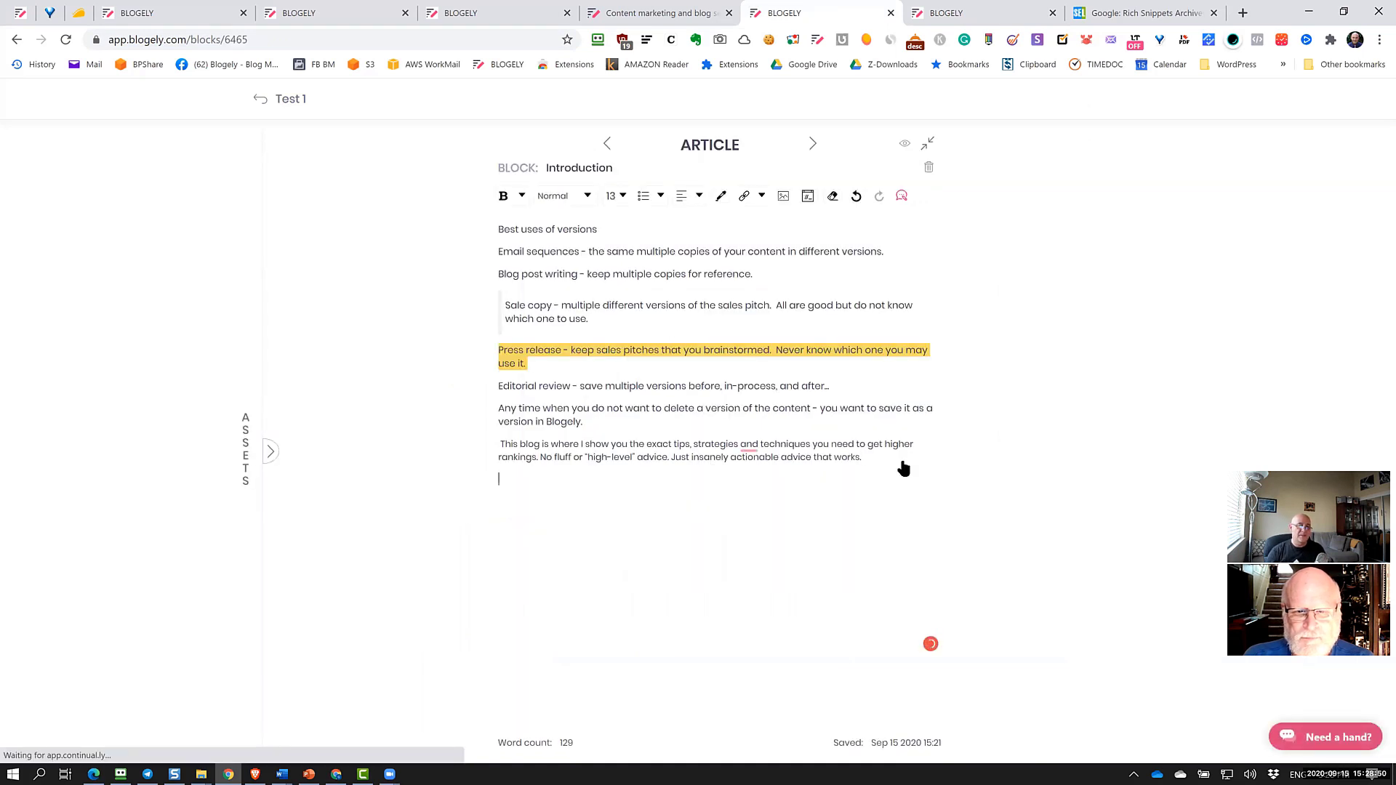
Insert the Blogely and Frase cover from the asset Libraries using Copy to craft
{"action": "left_click", "coordinate": [269, 455]}
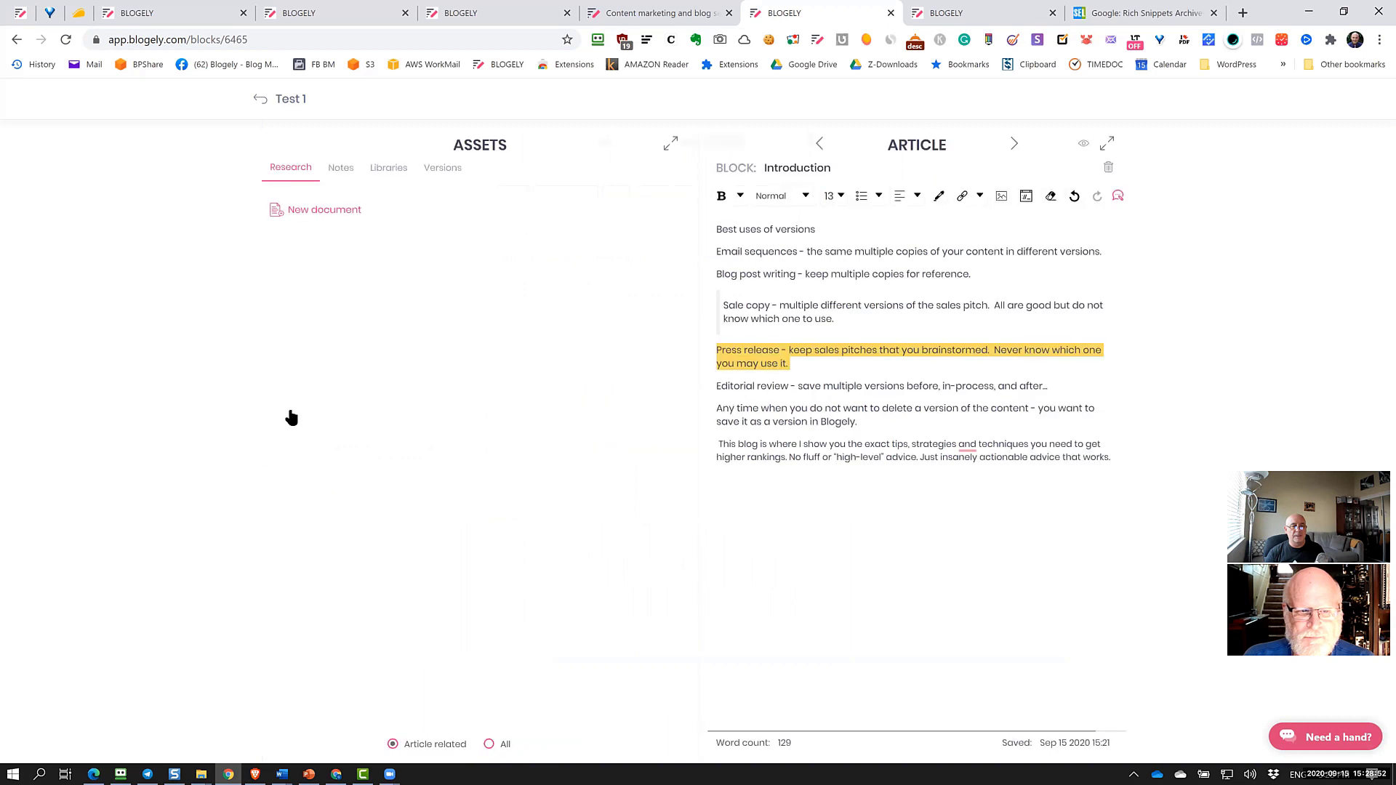
{"action": "left_click", "coordinate": [387, 173]}
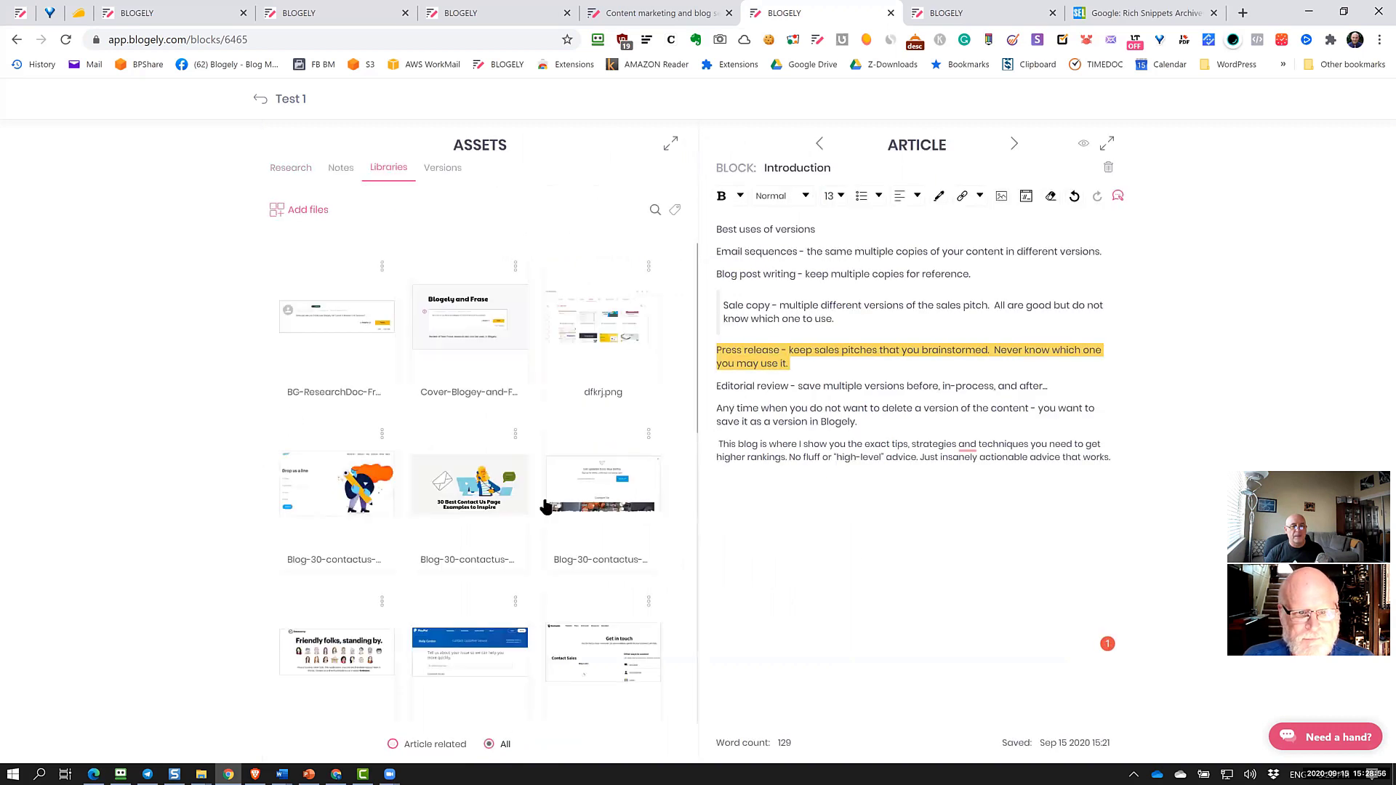
{"action": "scroll", "coordinate": [514, 427], "scroll_direction": "down", "scroll_amount": 3}
{"action": "scroll", "coordinate": [514, 426], "scroll_direction": "up", "scroll_amount": 3}
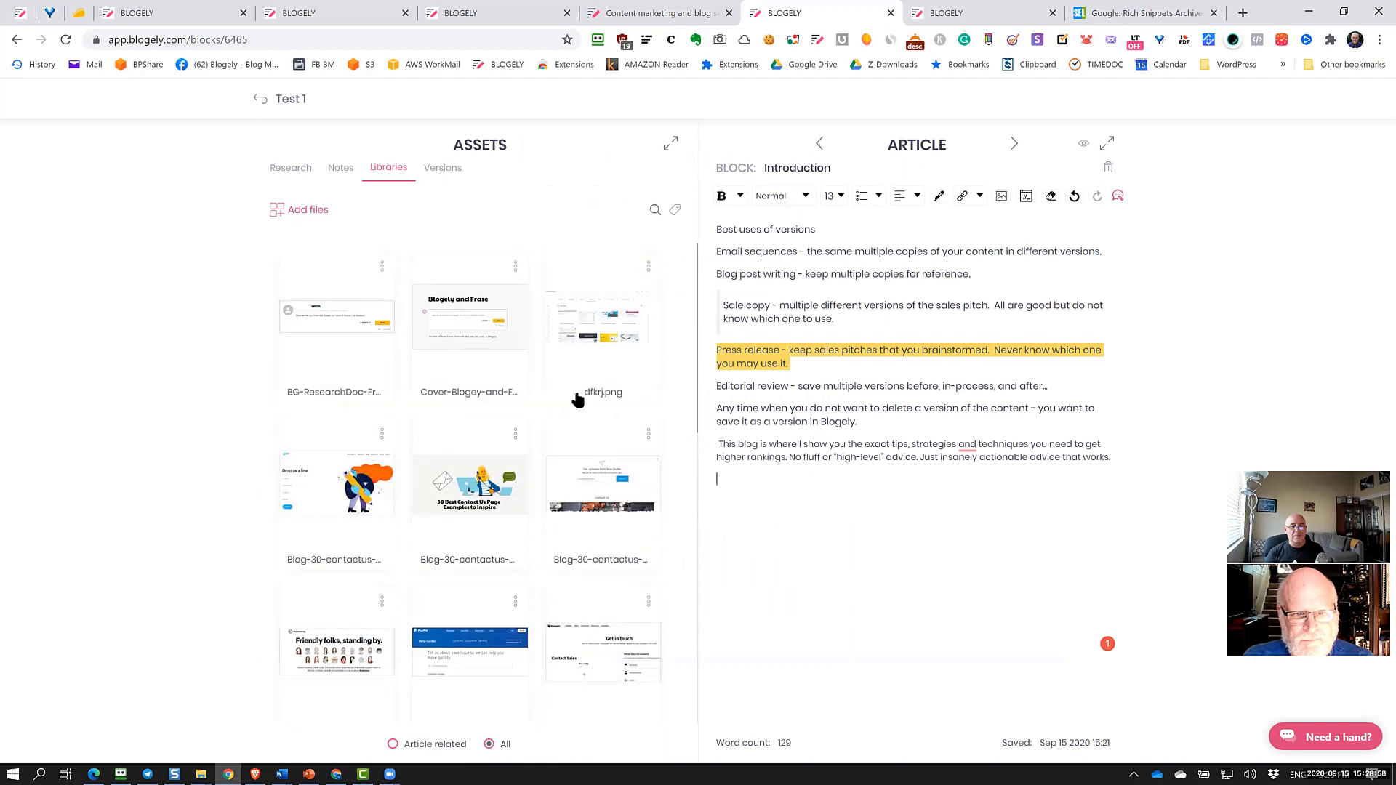
{"action": "left_click", "coordinate": [515, 267]}
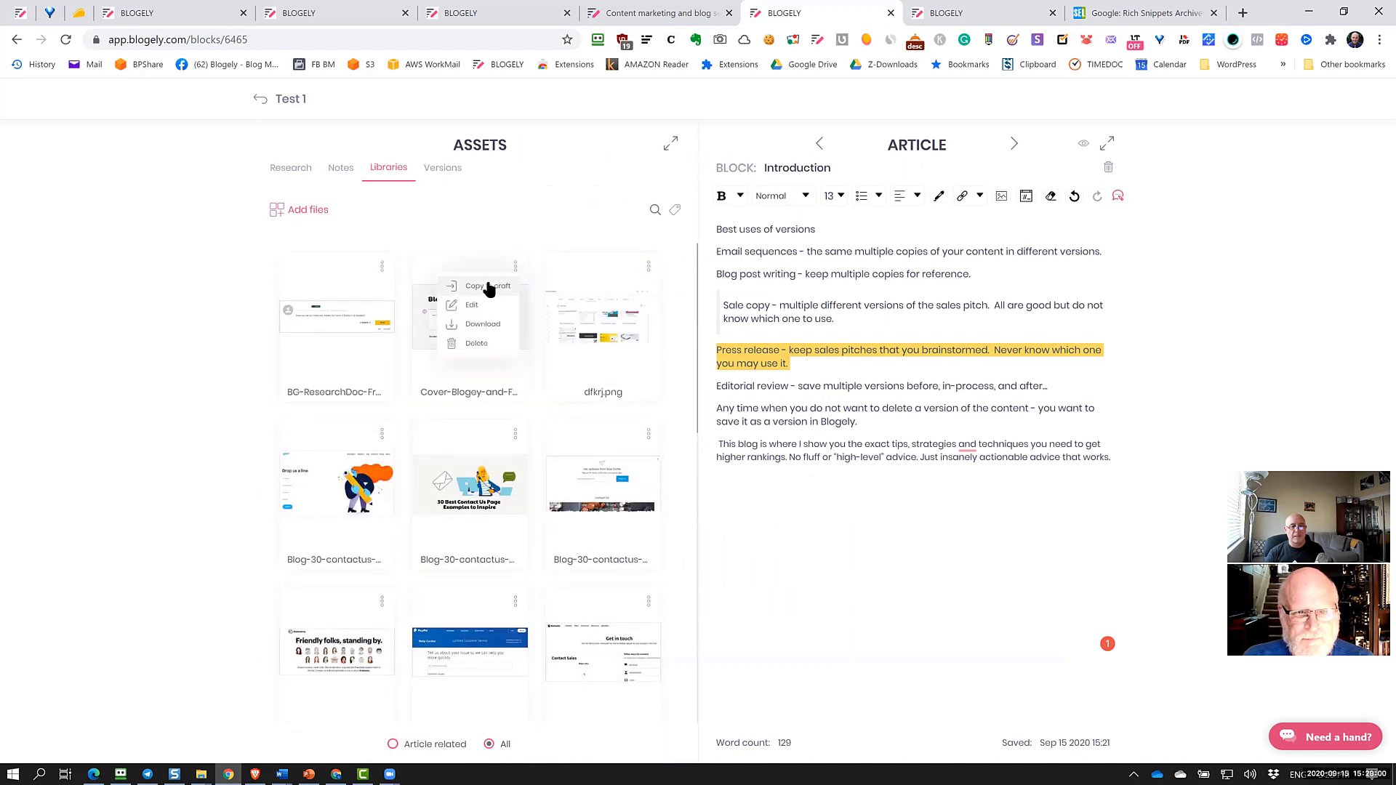
{"action": "left_click", "coordinate": [482, 288]}
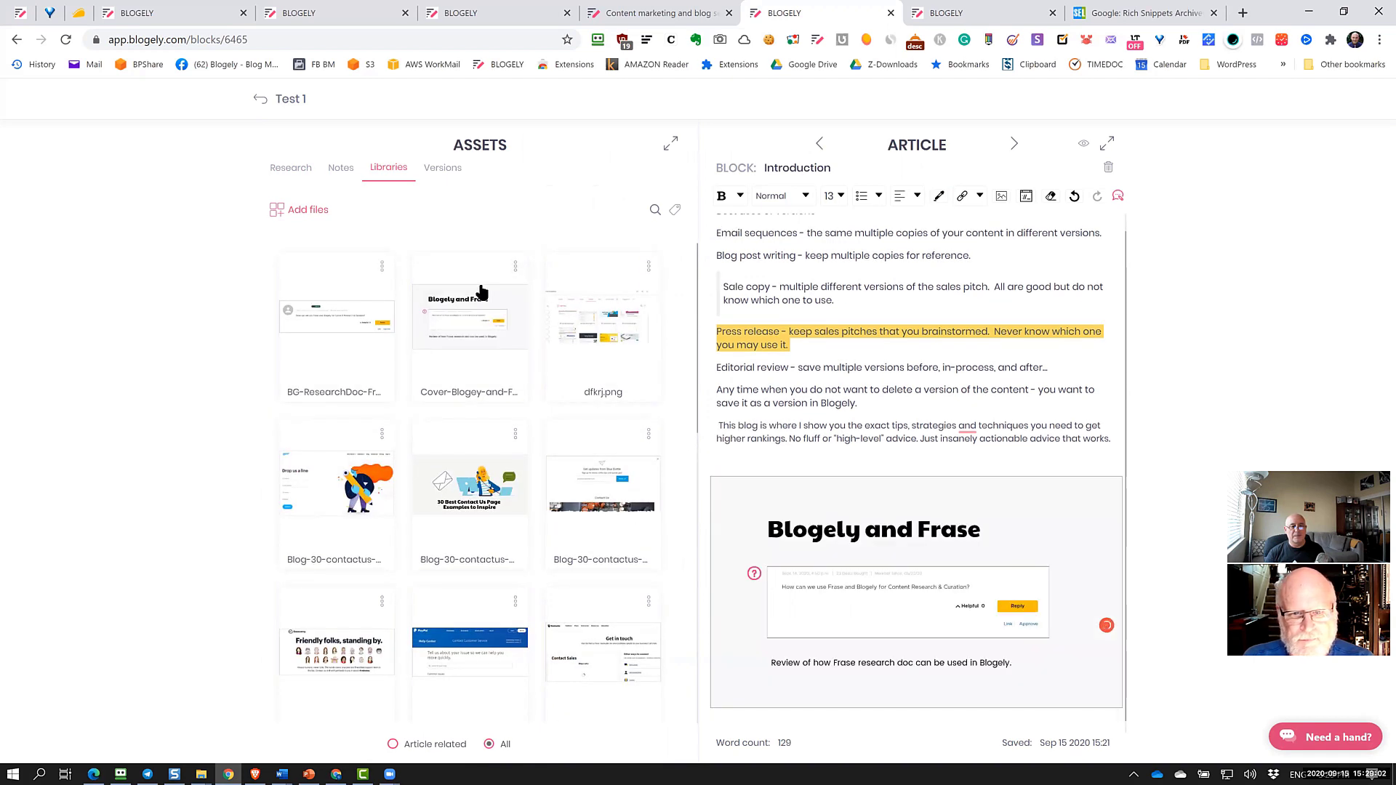
Add the dfkrj.png library screenshot to the block and close the image preview
{"action": "left_click", "coordinate": [648, 267]}
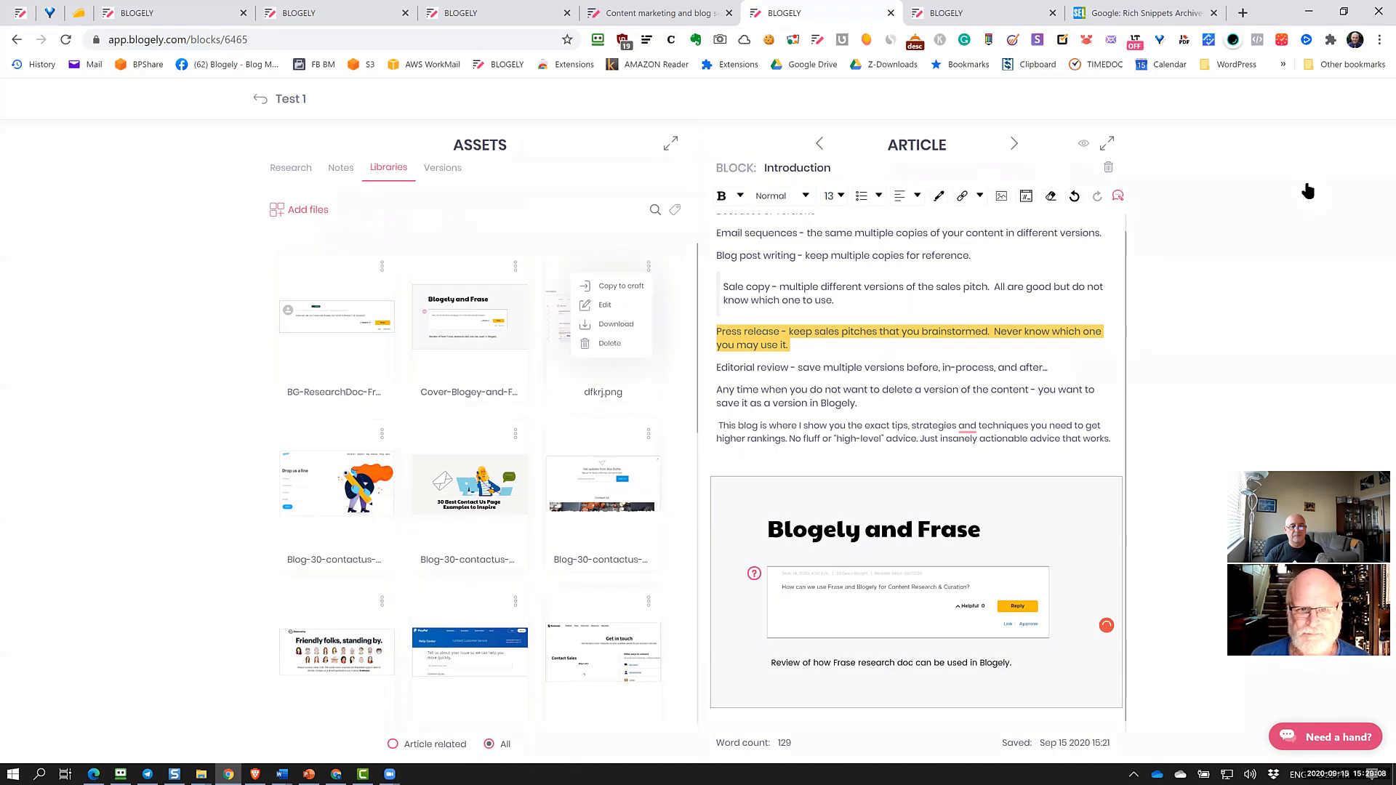
{"action": "left_click", "coordinate": [604, 313]}
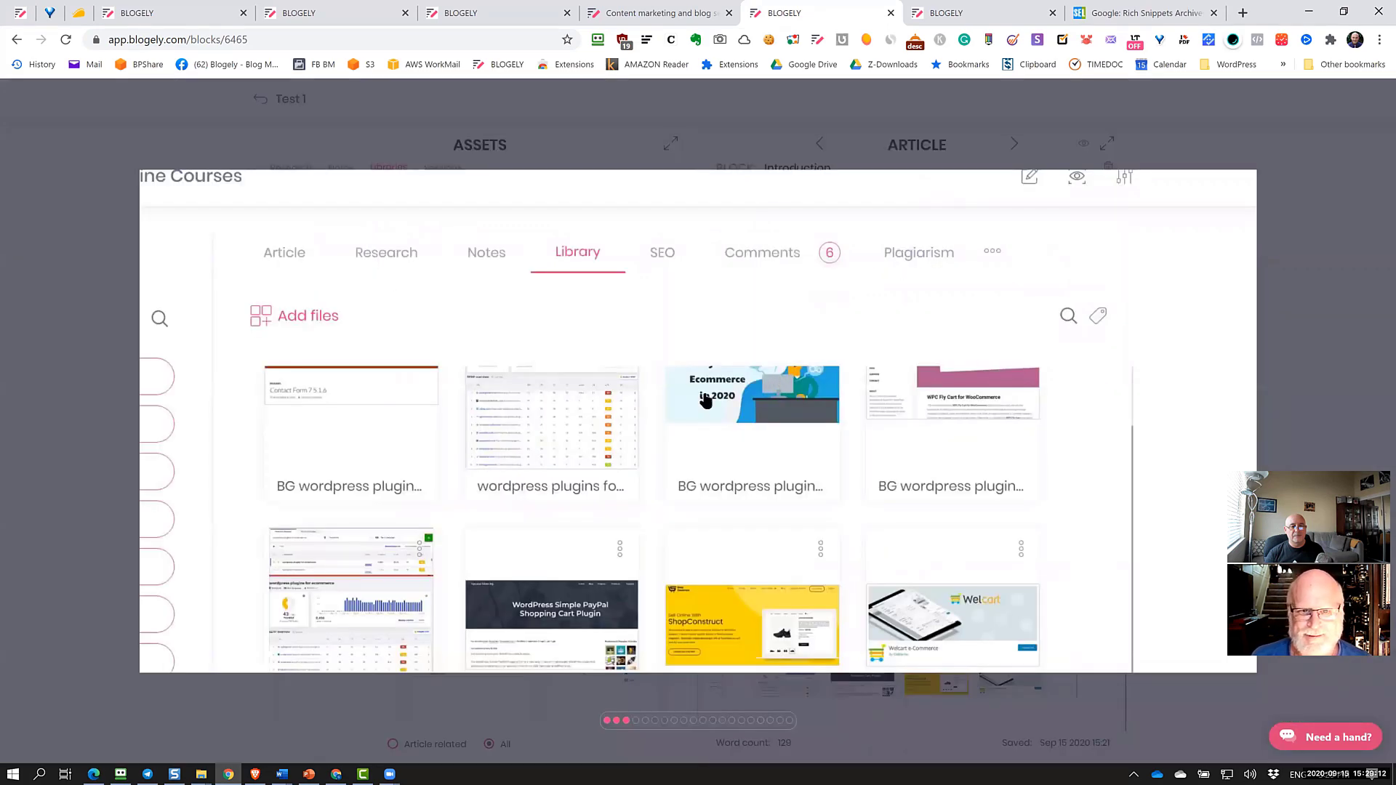
{"action": "left_click", "coordinate": [820, 355]}
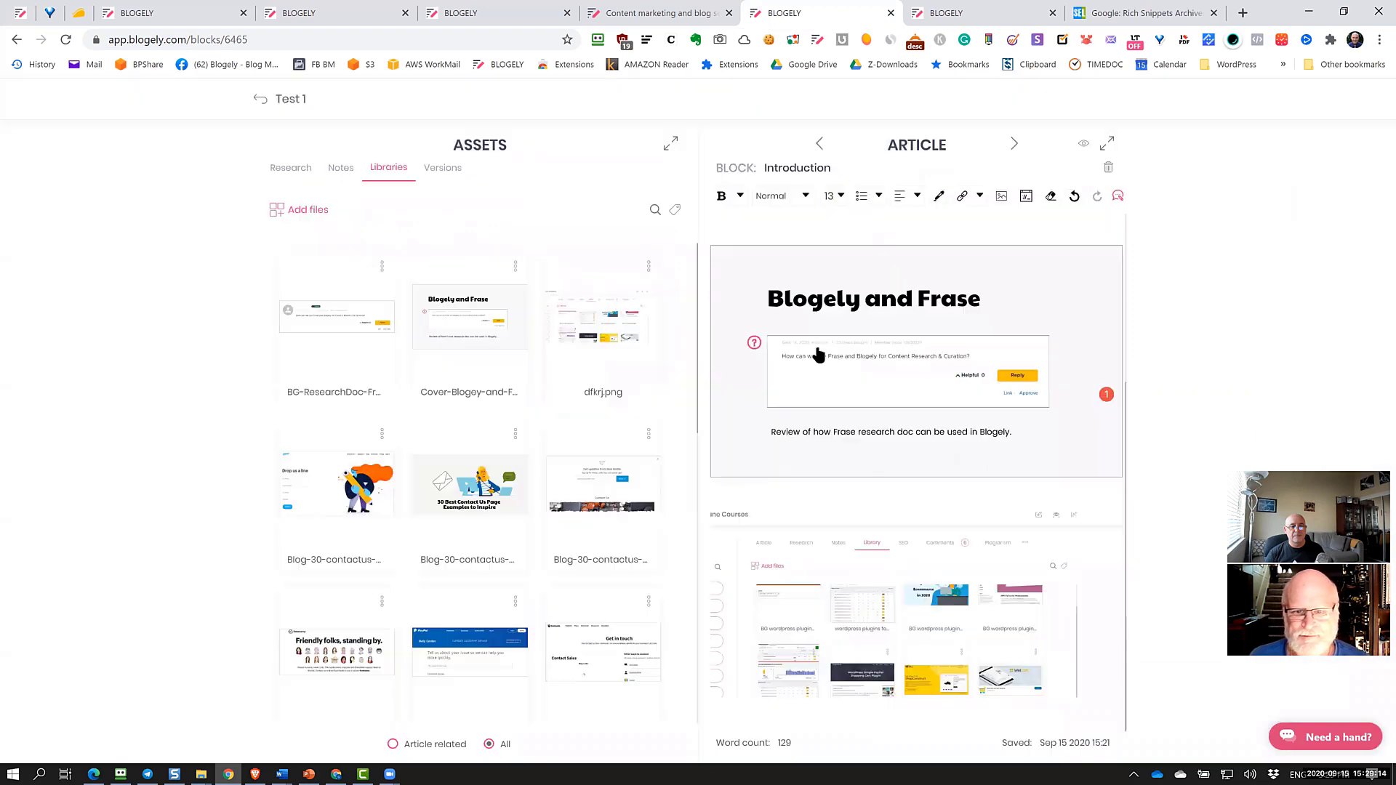
{"action": "scroll", "coordinate": [834, 366], "scroll_direction": "up", "scroll_amount": 3}
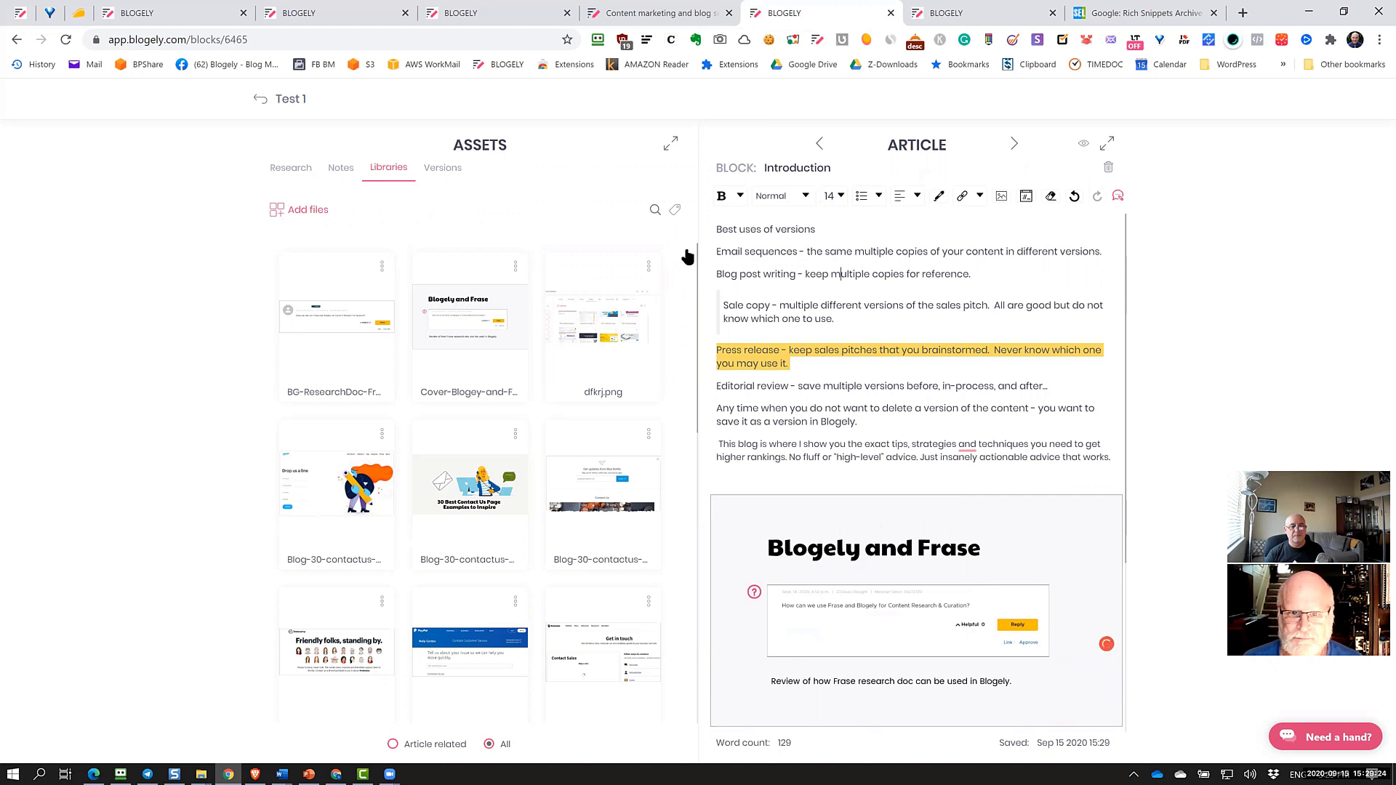
Return to the full Test 1 article, review the inserted images, and reopen the Introduction block
{"action": "left_click", "coordinate": [262, 97]}
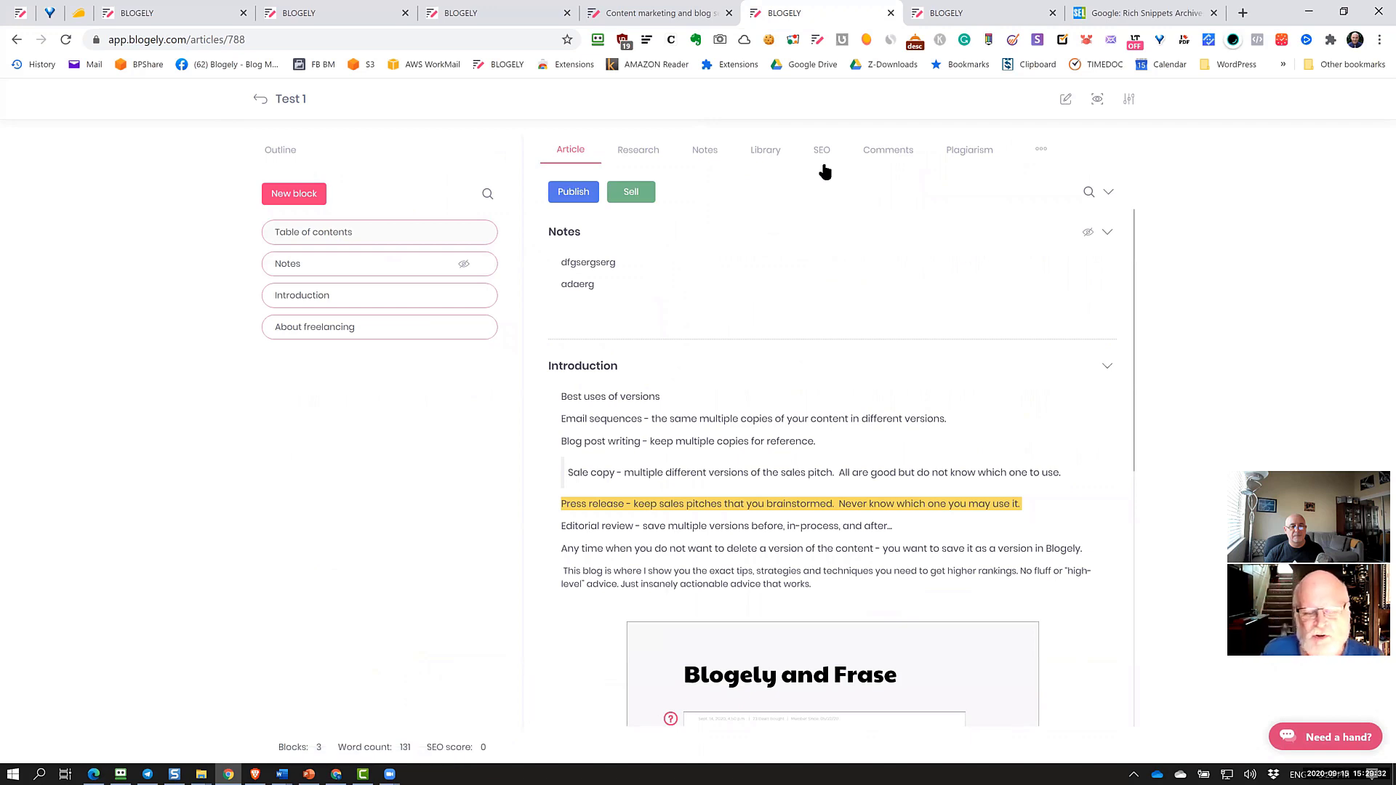
{"action": "scroll", "coordinate": [851, 339], "scroll_direction": "down", "scroll_amount": 4}
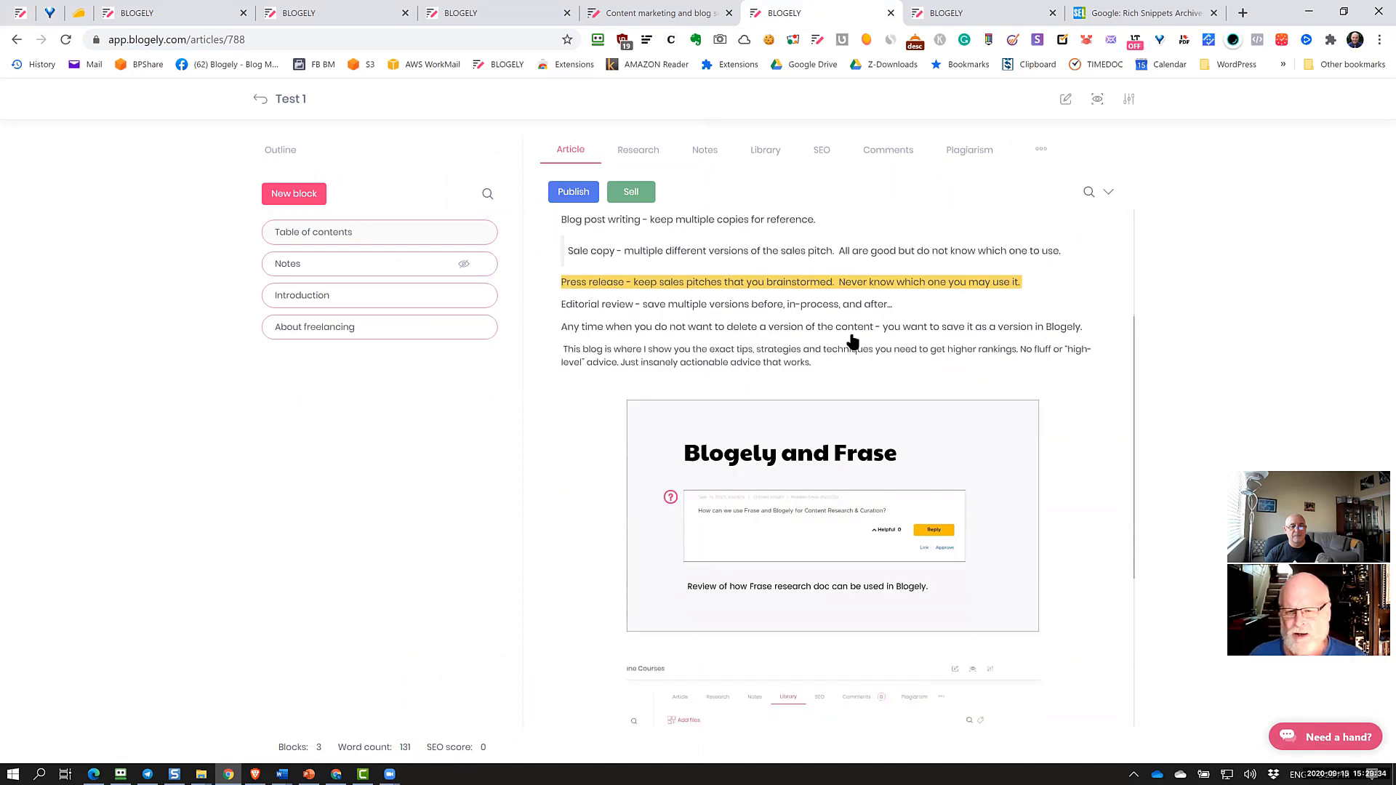
{"action": "scroll", "coordinate": [850, 335], "scroll_direction": "up", "scroll_amount": 6}
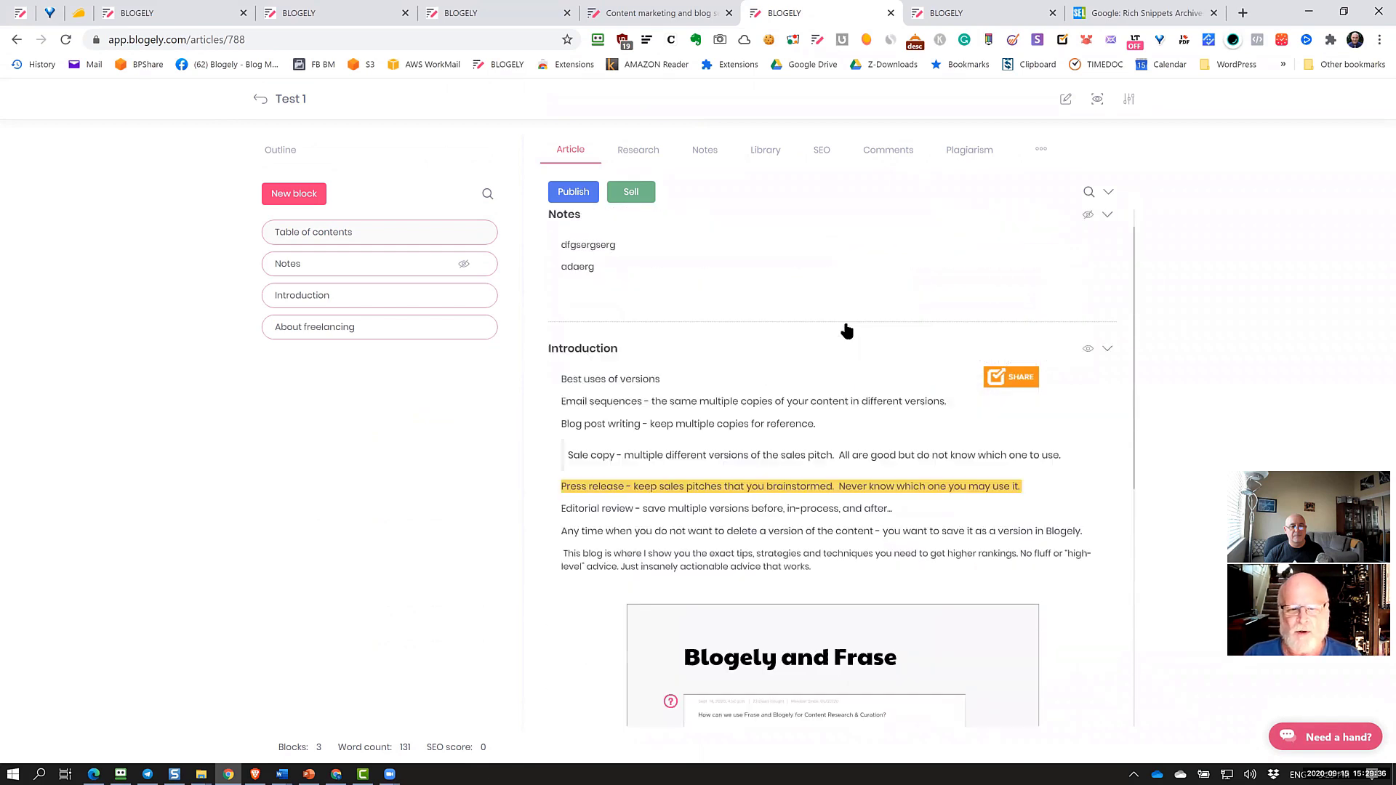
{"action": "scroll", "coordinate": [847, 331], "scroll_direction": "down", "scroll_amount": 4}
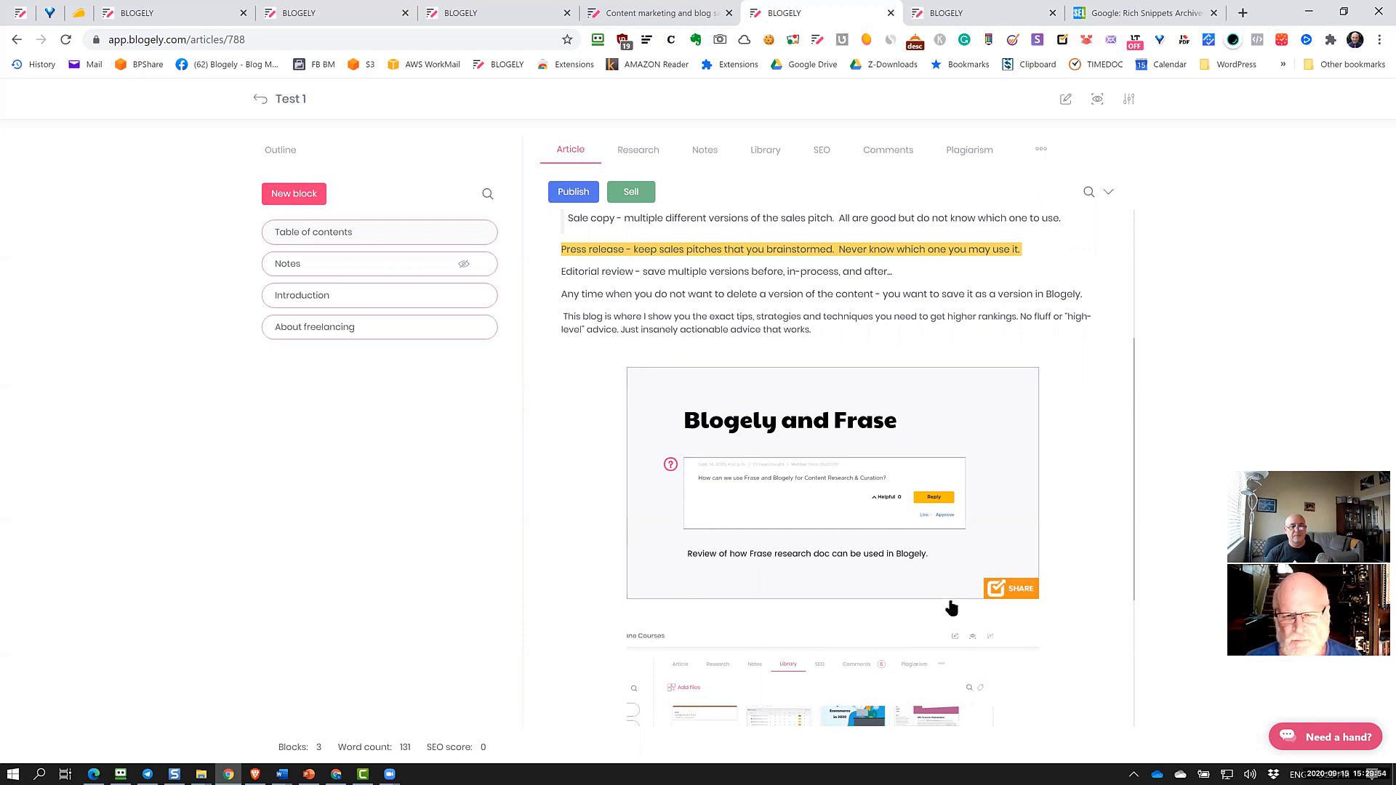
{"action": "scroll", "coordinate": [873, 575], "scroll_direction": "down", "scroll_amount": 1}
{"action": "scroll", "coordinate": [858, 552], "scroll_direction": "down", "scroll_amount": 2}
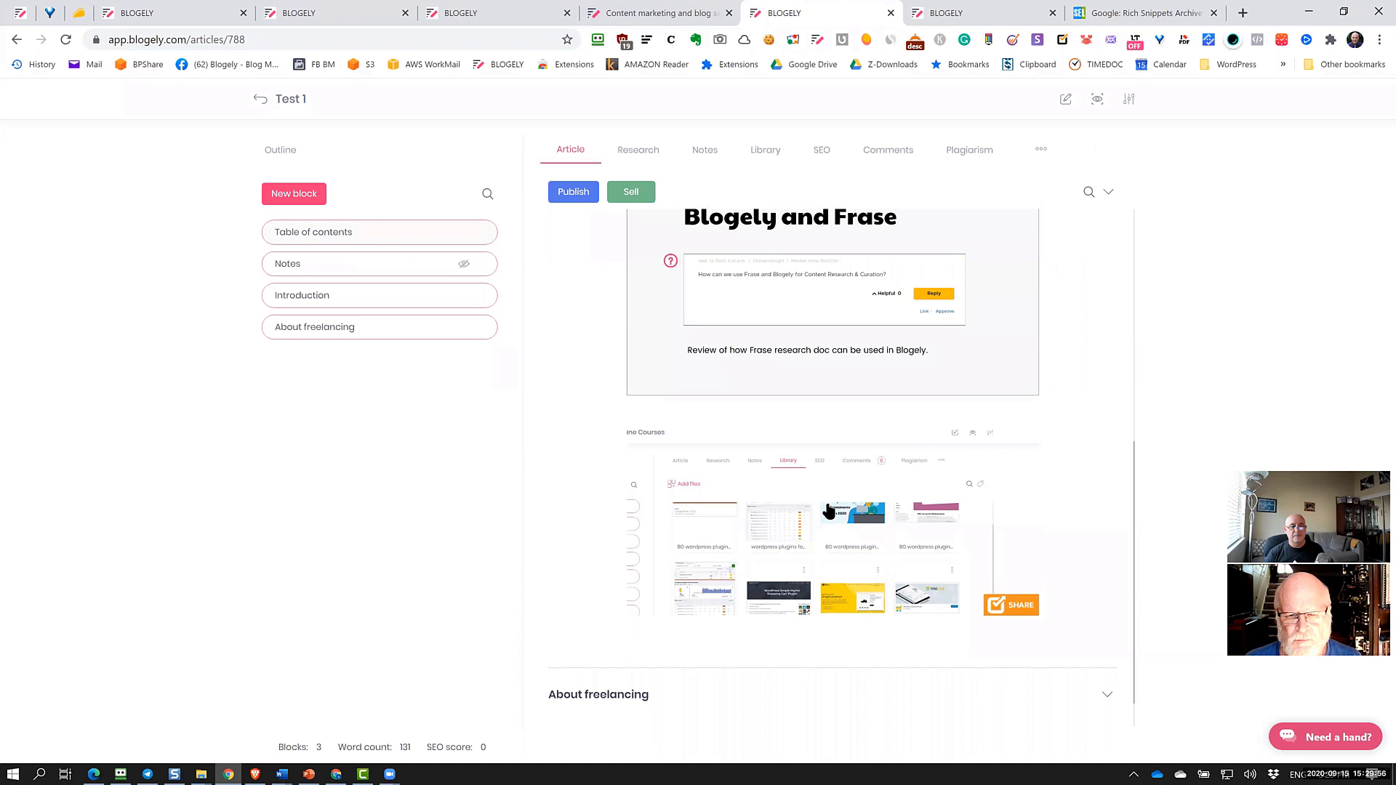
{"action": "left_click", "coordinate": [772, 410]}
{"action": "scroll", "coordinate": [685, 505], "scroll_direction": "down", "scroll_amount": 3}
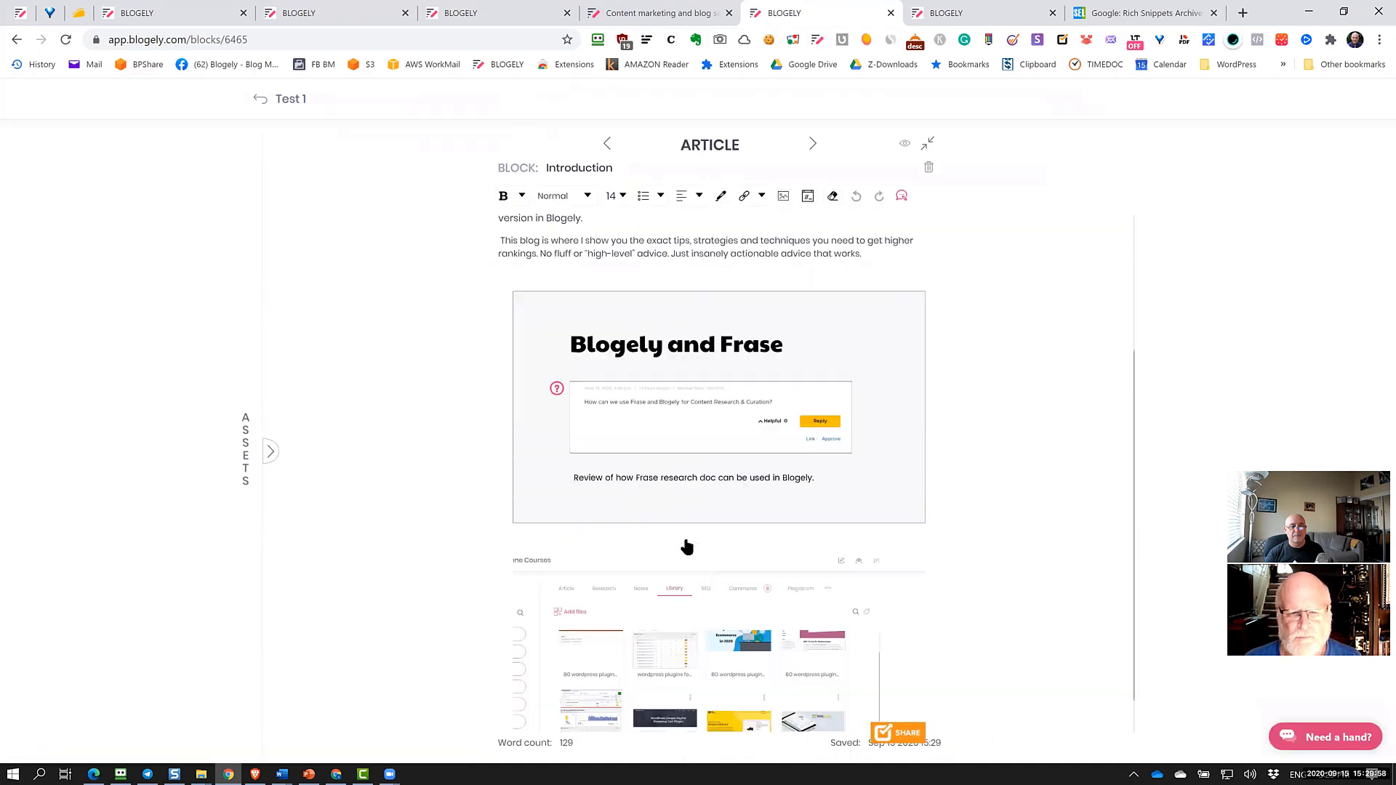
Open the Blogely and Frase image's properties, cancel without changes, and return to the article
{"action": "left_click", "coordinate": [594, 520]}
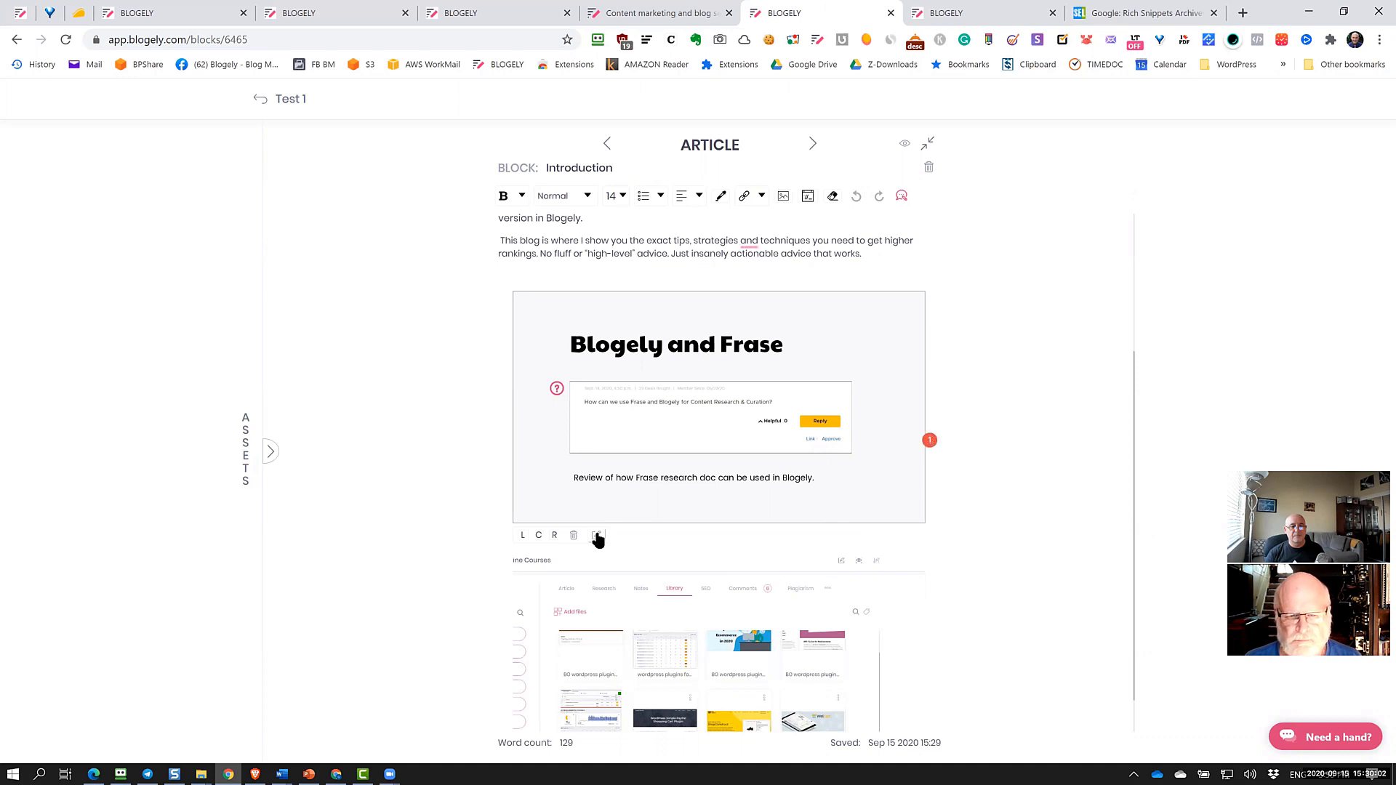
{"action": "left_click", "coordinate": [597, 536]}
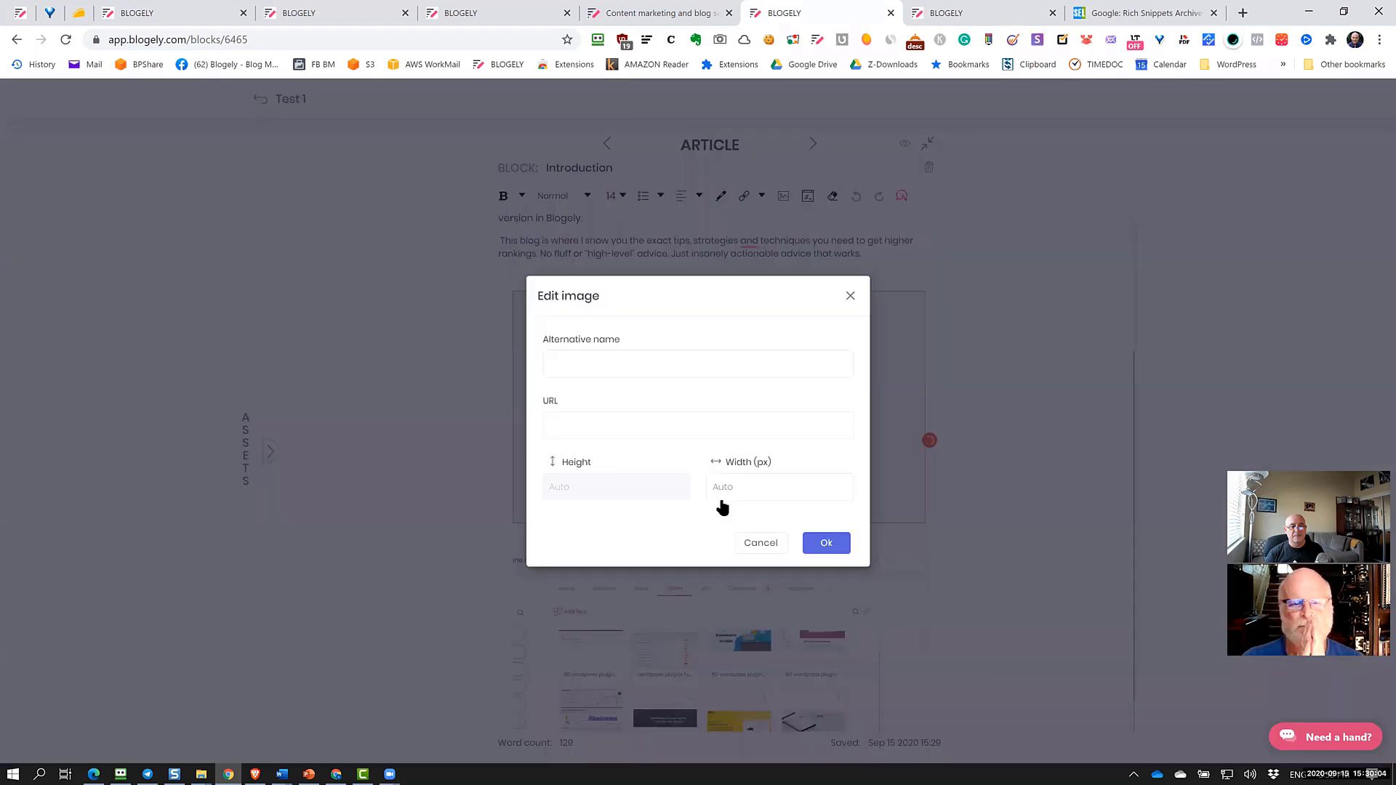
{"action": "left_click", "coordinate": [614, 361]}
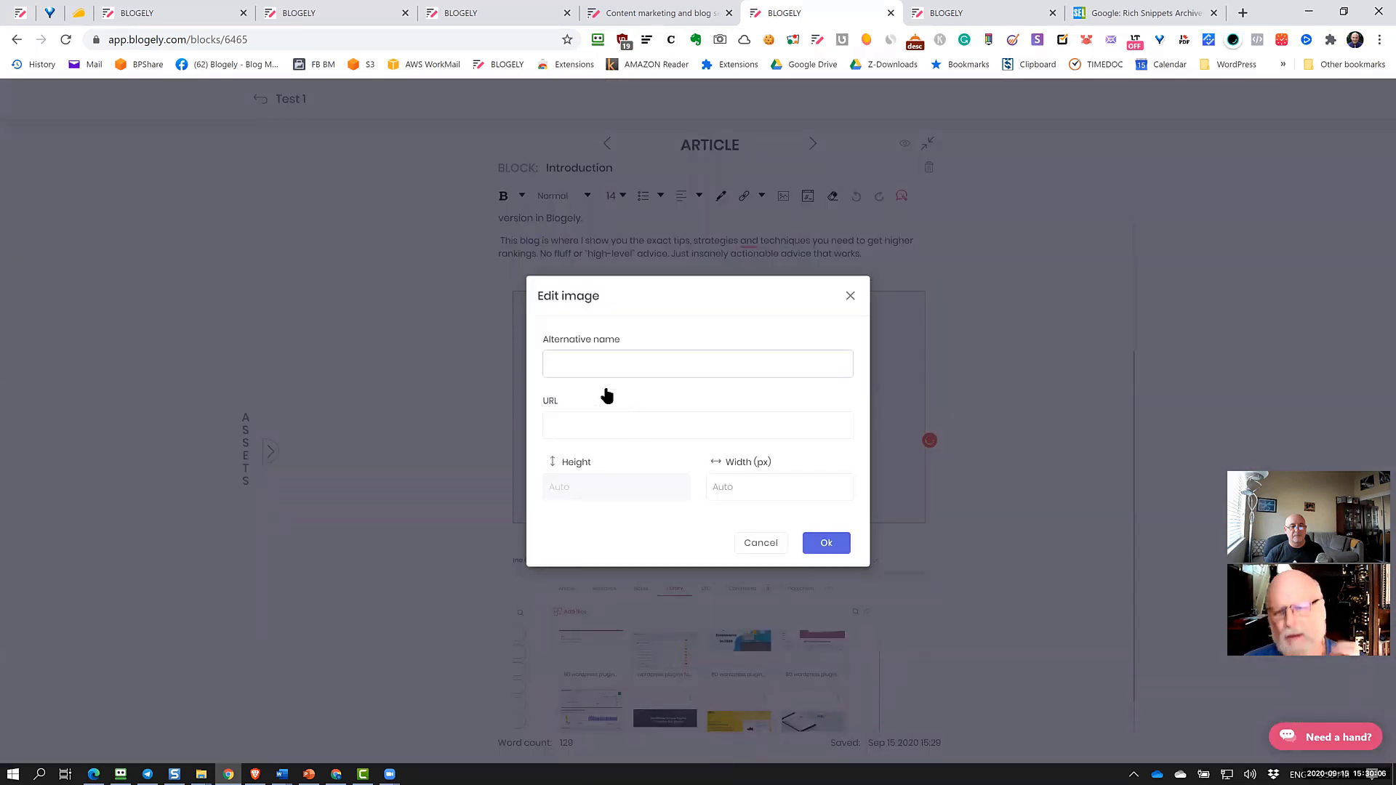
{"action": "left_click", "coordinate": [789, 488]}
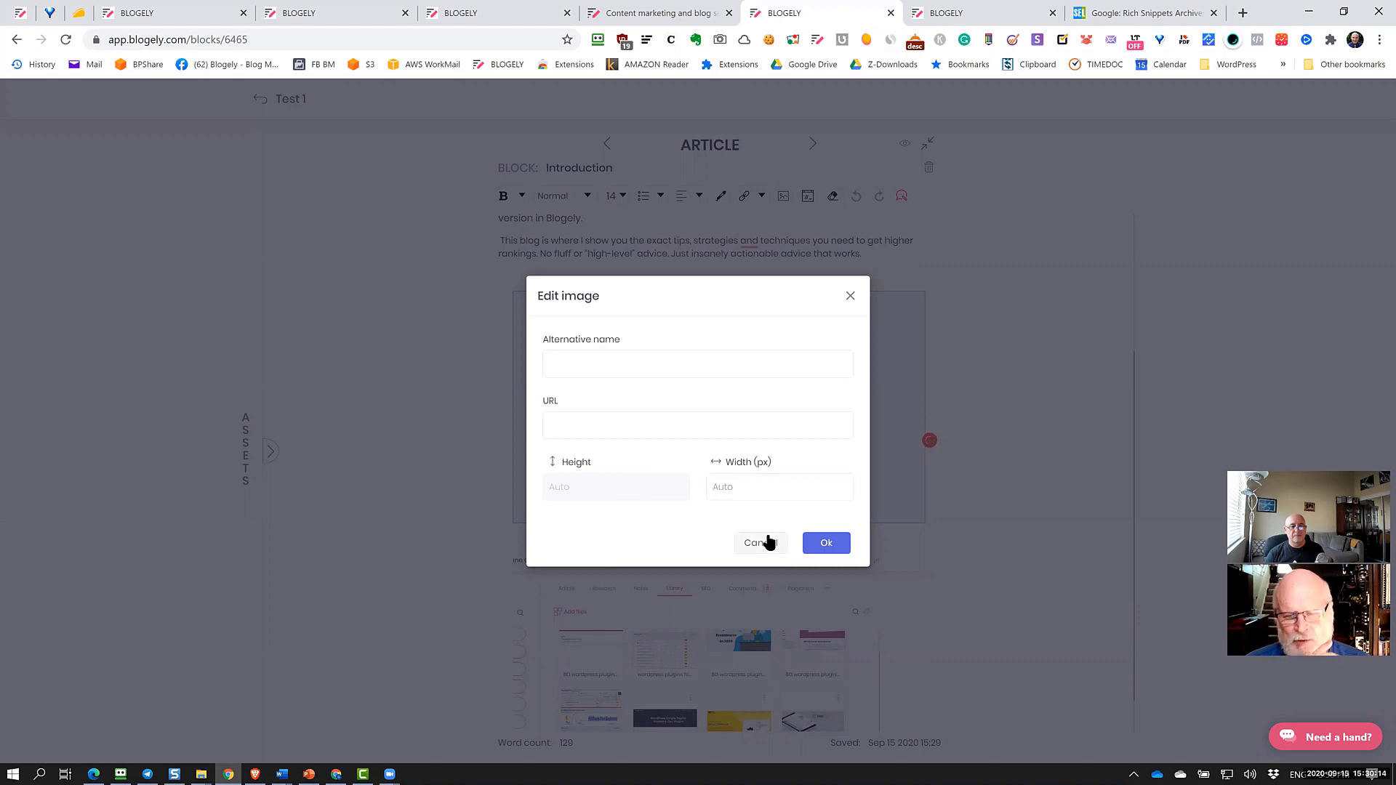
{"action": "left_click", "coordinate": [766, 542]}
{"action": "left_click", "coordinate": [264, 99]}
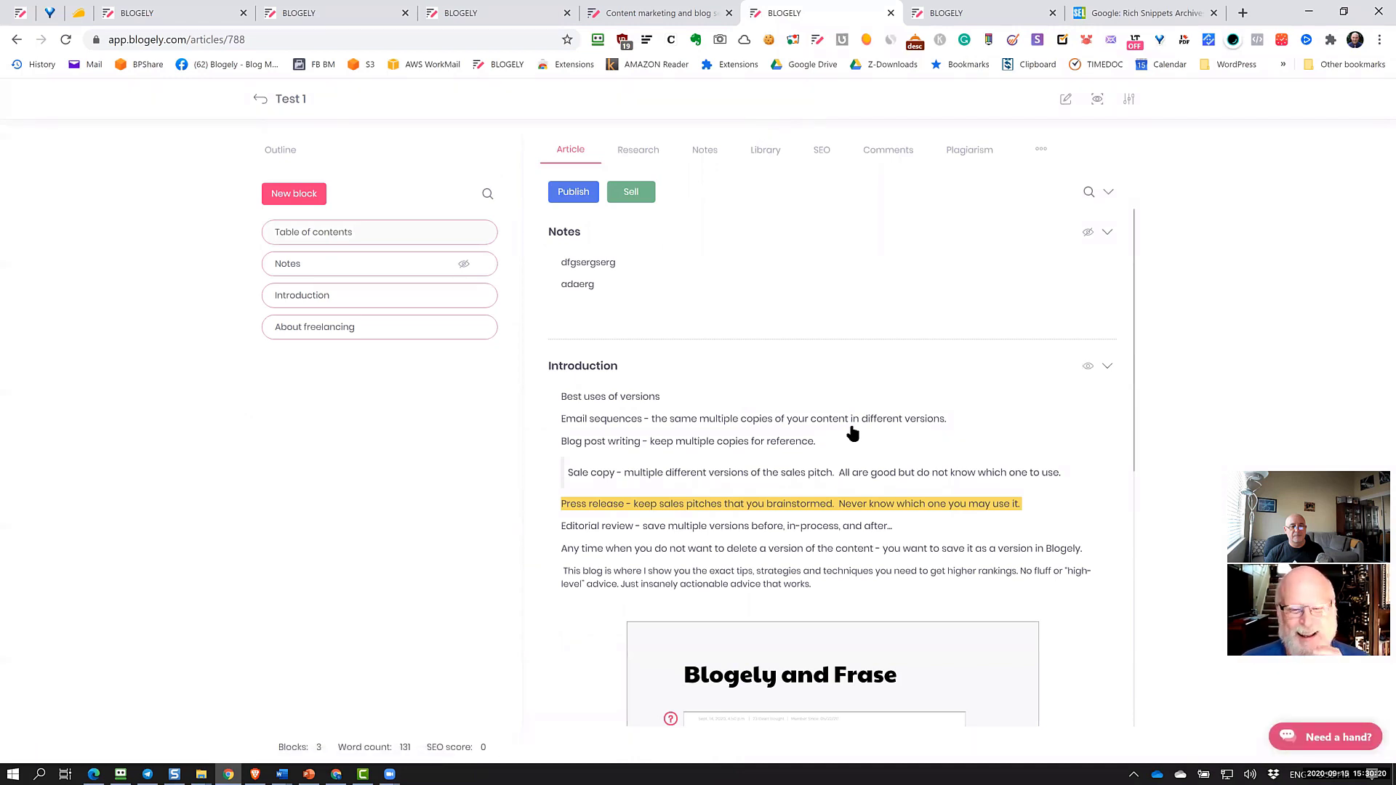
Go back to the Articles list and open Settings from the account menu
{"action": "scroll", "coordinate": [851, 429], "scroll_direction": "down", "scroll_amount": 5}
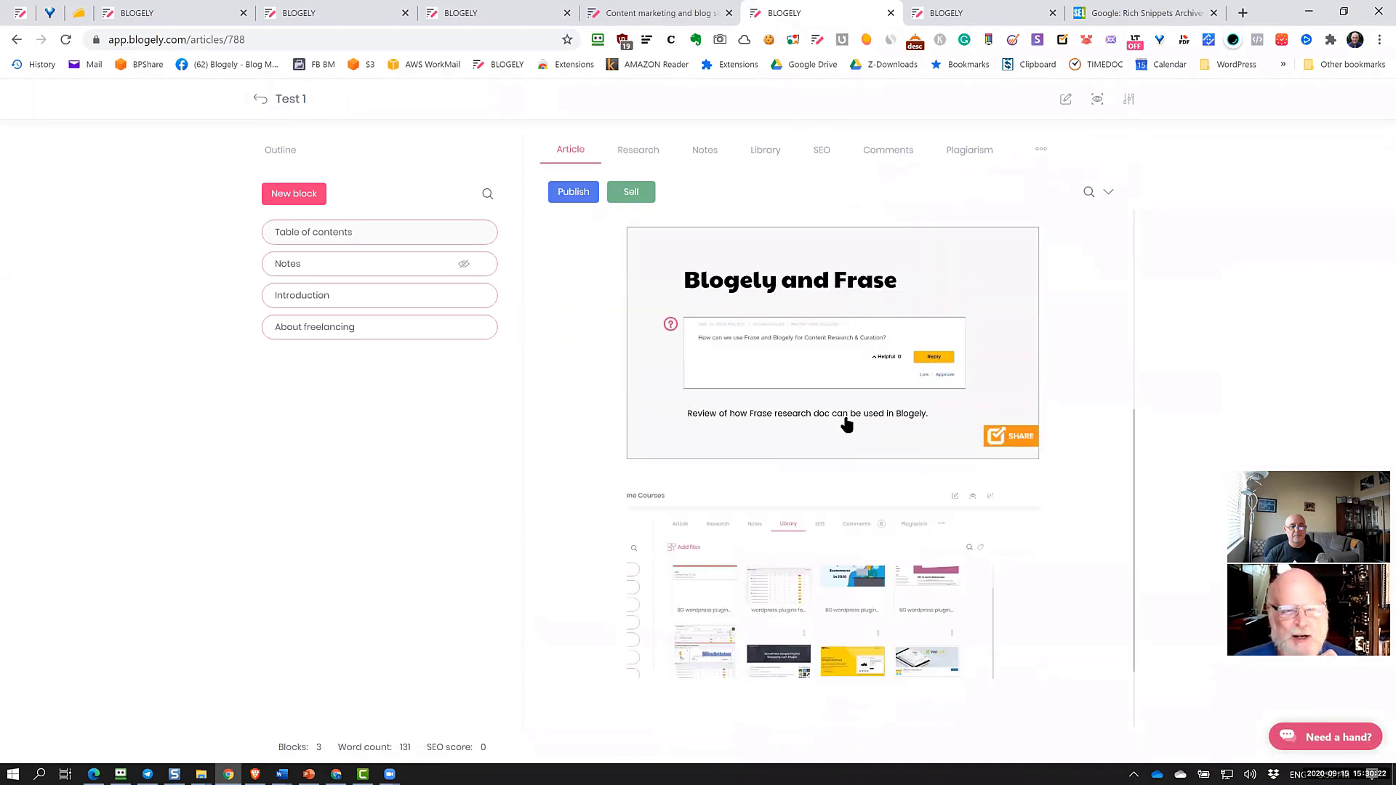
{"action": "scroll", "coordinate": [846, 422], "scroll_direction": "up", "scroll_amount": 5}
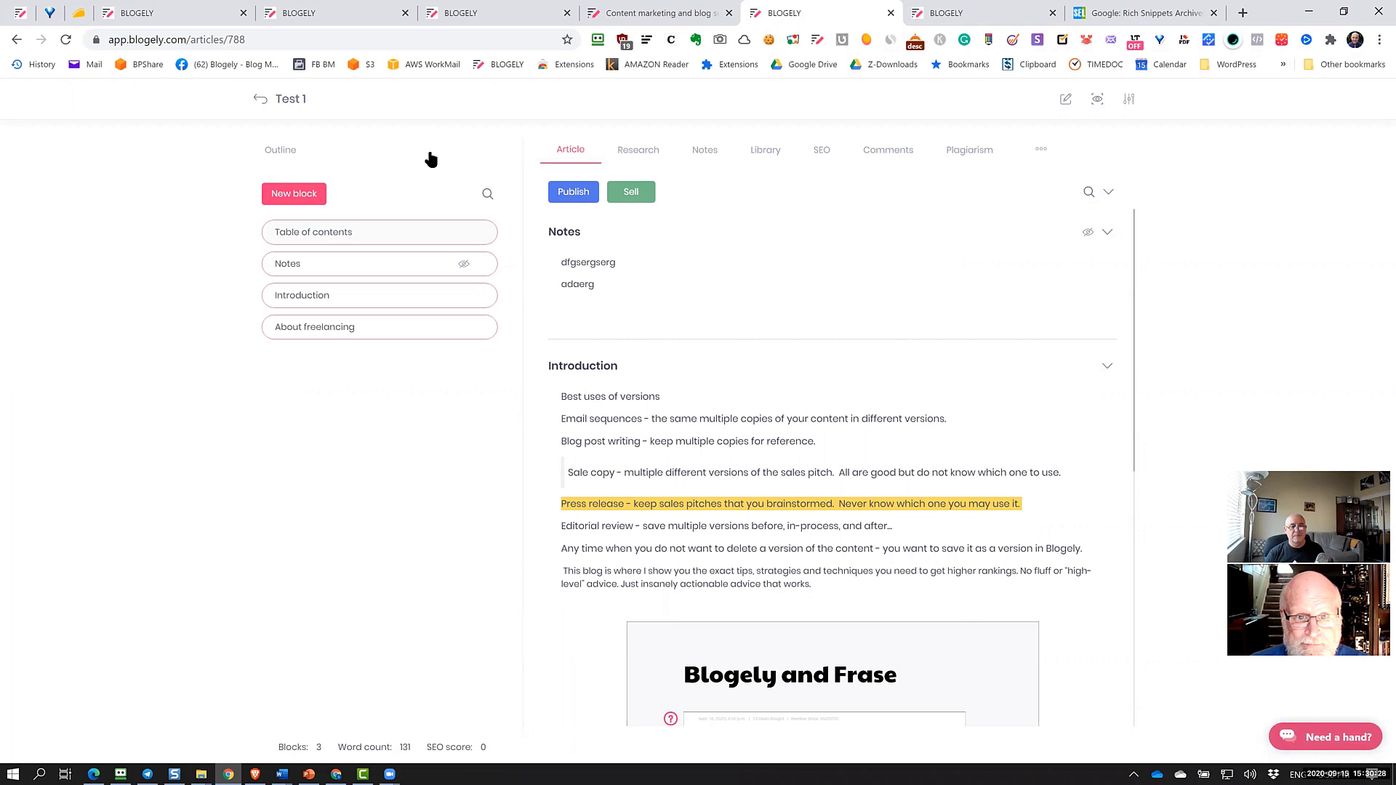
{"action": "left_click", "coordinate": [274, 99]}
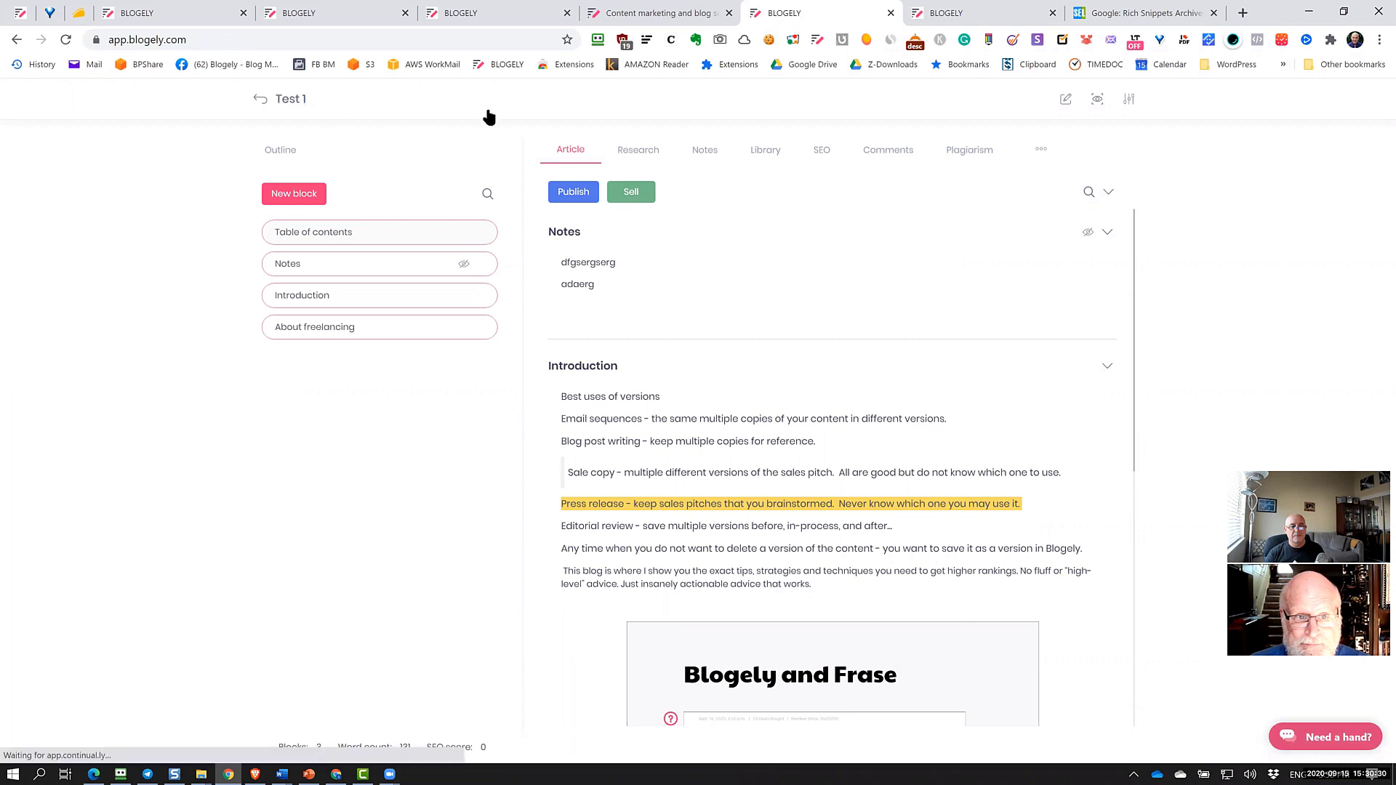
{"action": "left_click", "coordinate": [1142, 101]}
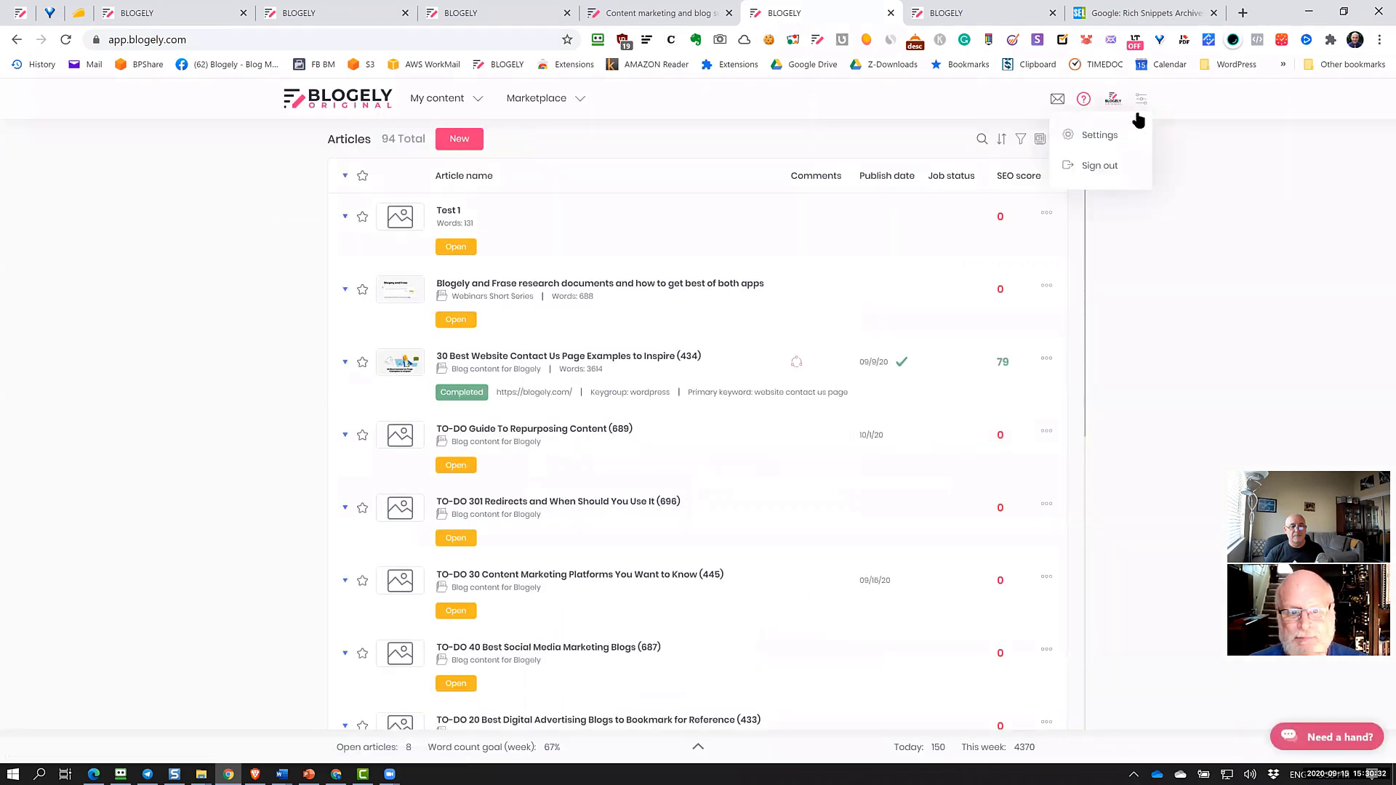
{"action": "left_click", "coordinate": [1106, 138]}
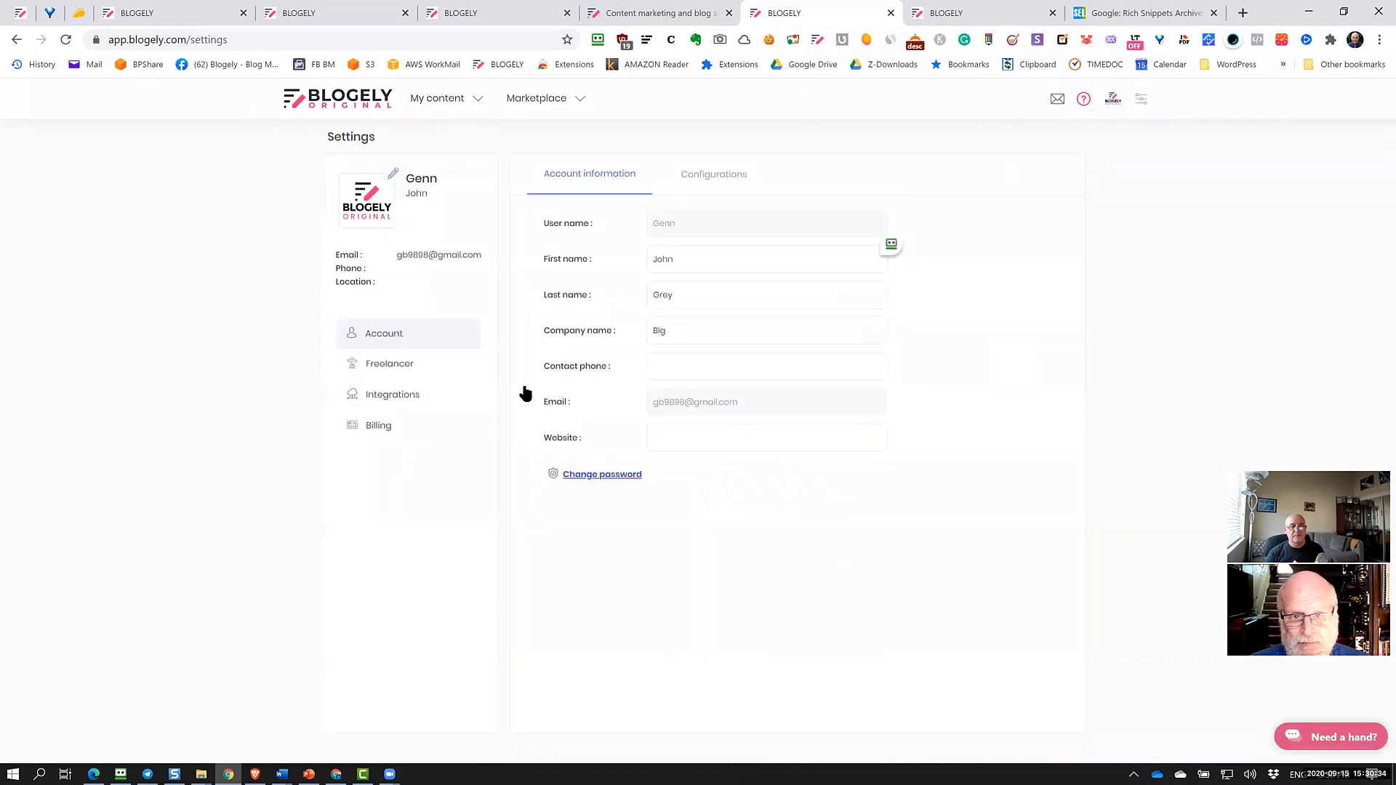
Open the Freelancer settings showing speciality, bio, 15.00 USD rate and skills
{"action": "left_click", "coordinate": [419, 370]}
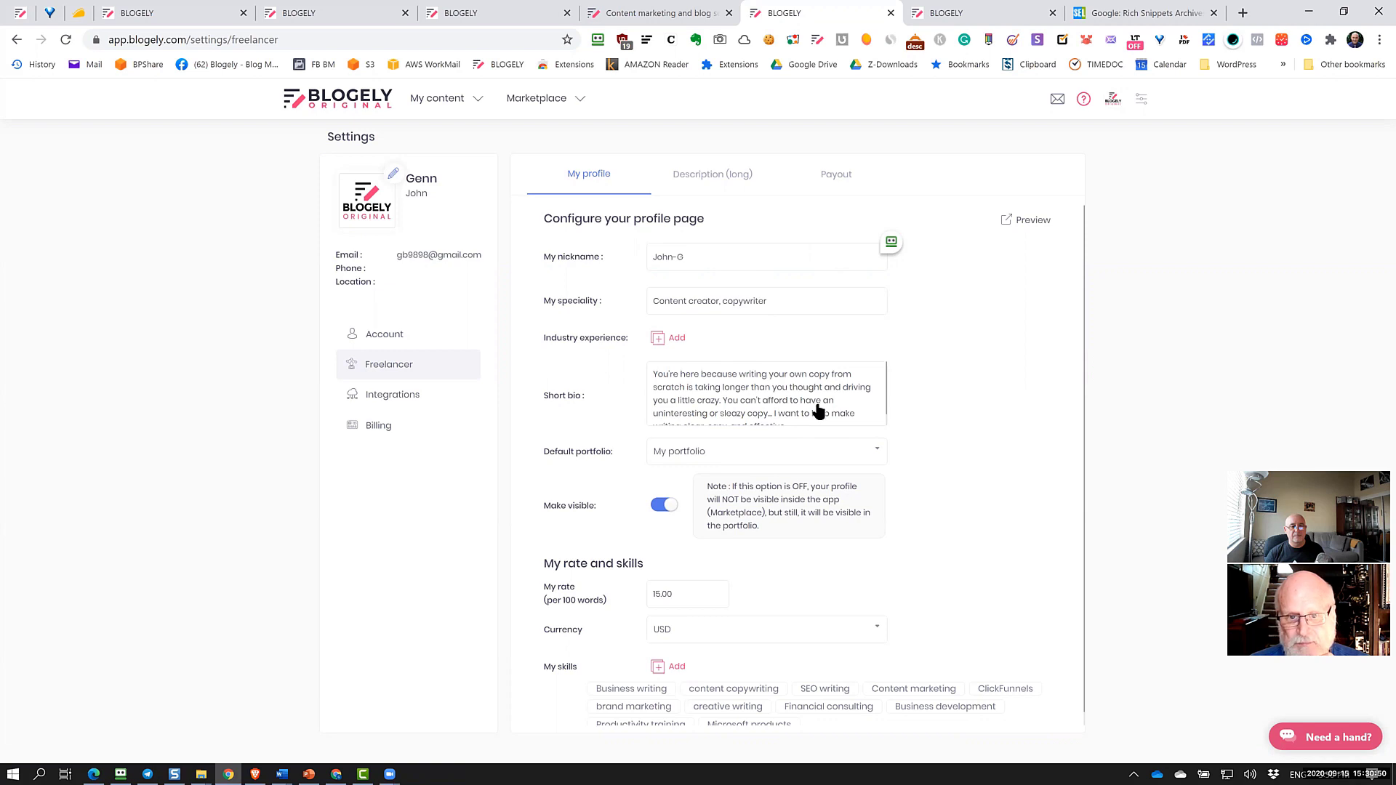
Open the Select skills picker under My skills and cancel it, leaving skills unchanged
{"action": "scroll", "coordinate": [818, 411], "scroll_direction": "down", "scroll_amount": 1}
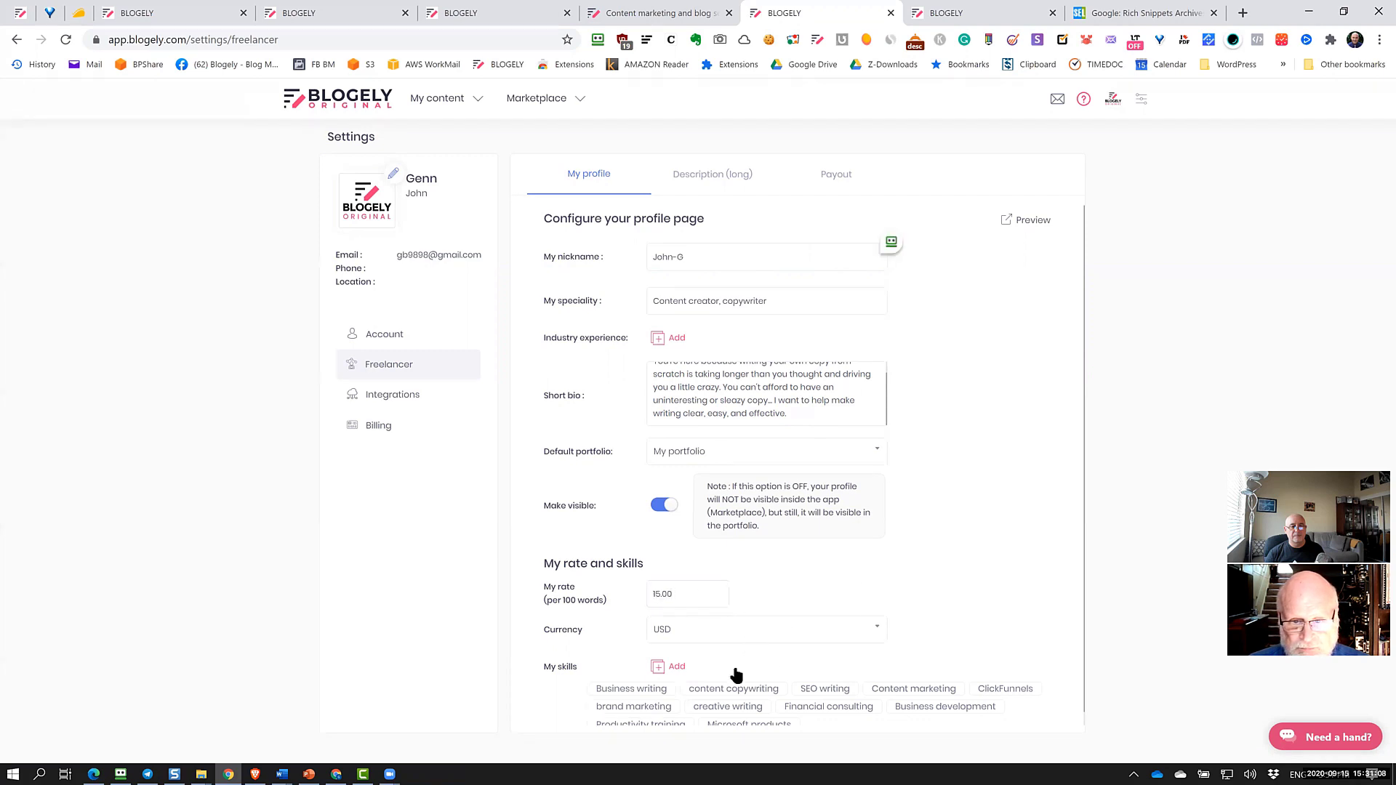
{"action": "scroll", "coordinate": [733, 683], "scroll_direction": "down", "scroll_amount": 1}
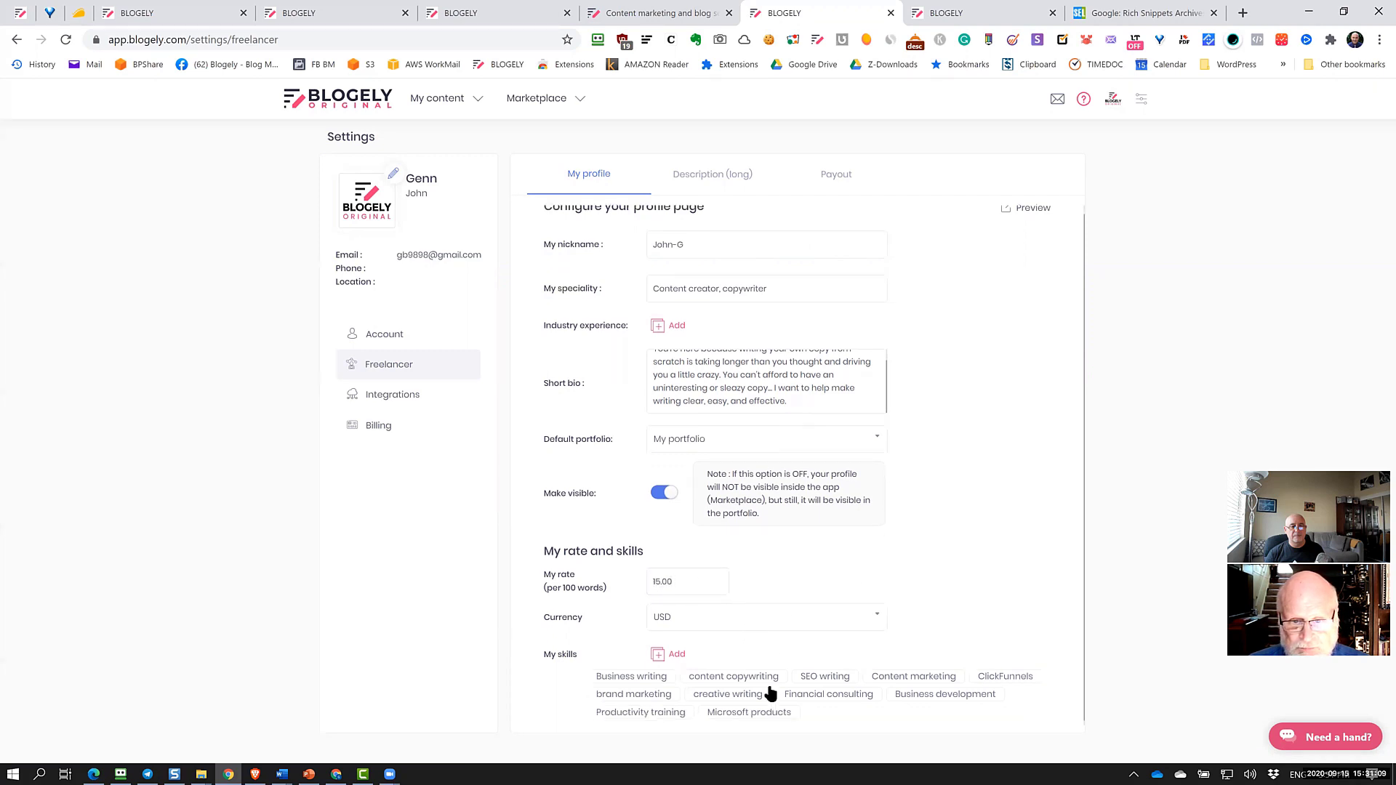
{"action": "left_click", "coordinate": [658, 653]}
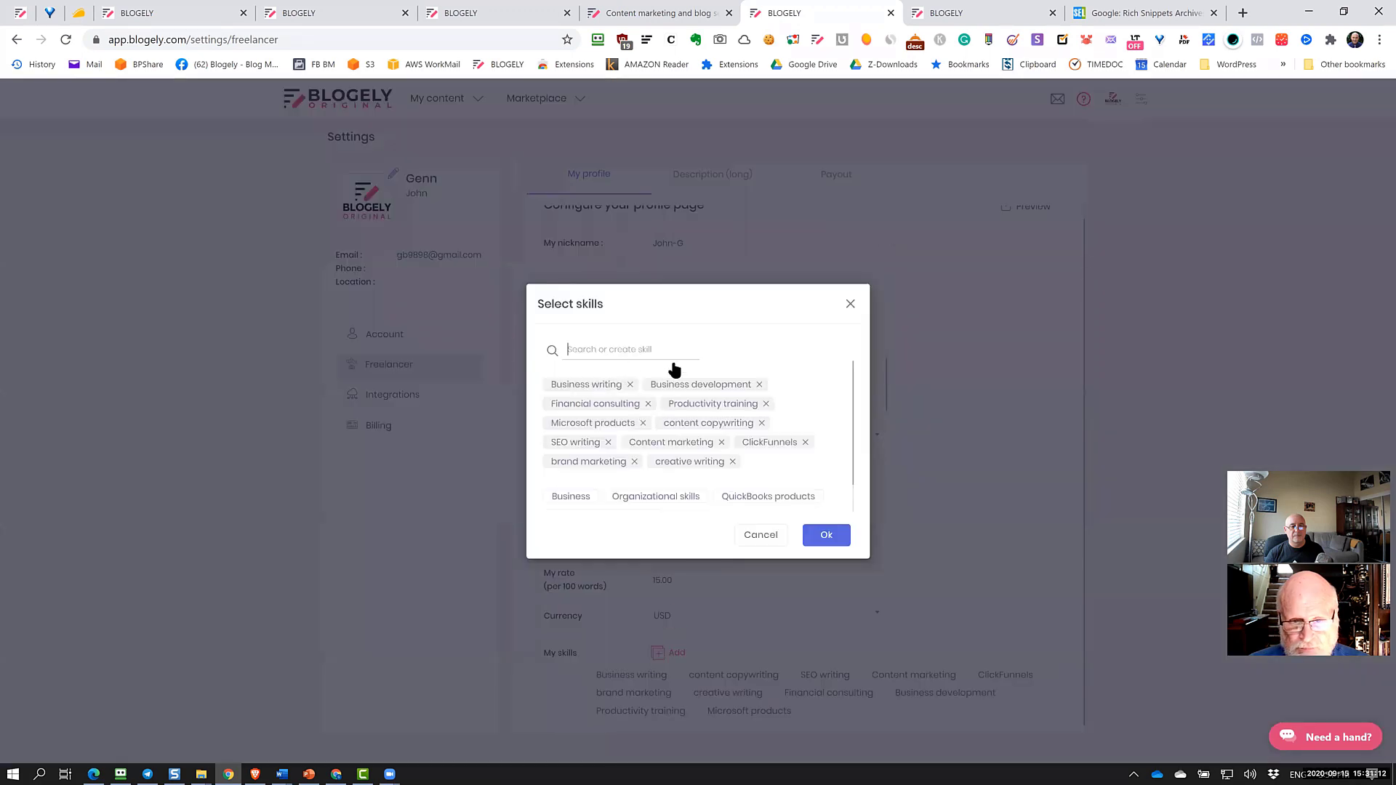
{"action": "scroll", "coordinate": [730, 380], "scroll_direction": "down", "scroll_amount": 1}
{"action": "scroll", "coordinate": [731, 389], "scroll_direction": "up", "scroll_amount": 1}
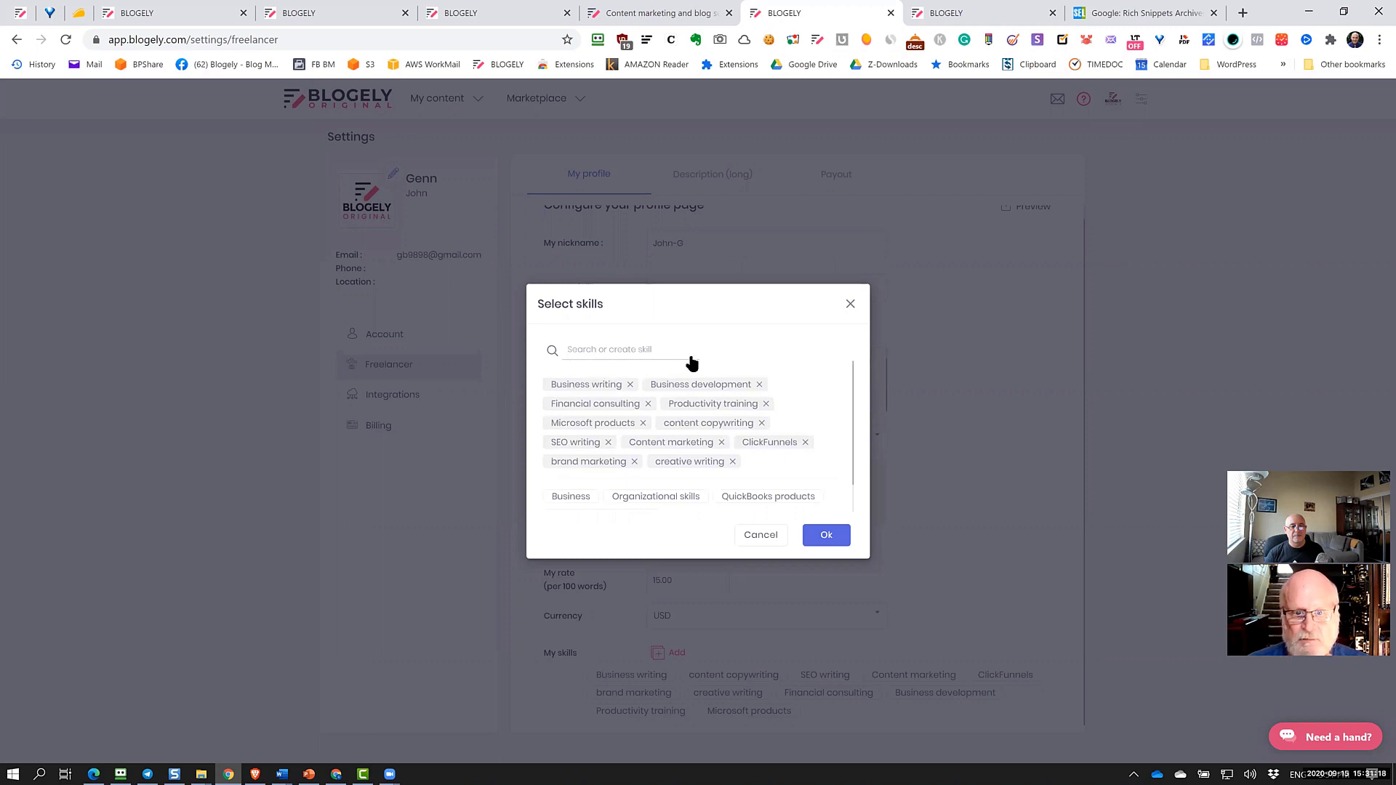
{"action": "left_click", "coordinate": [772, 541]}
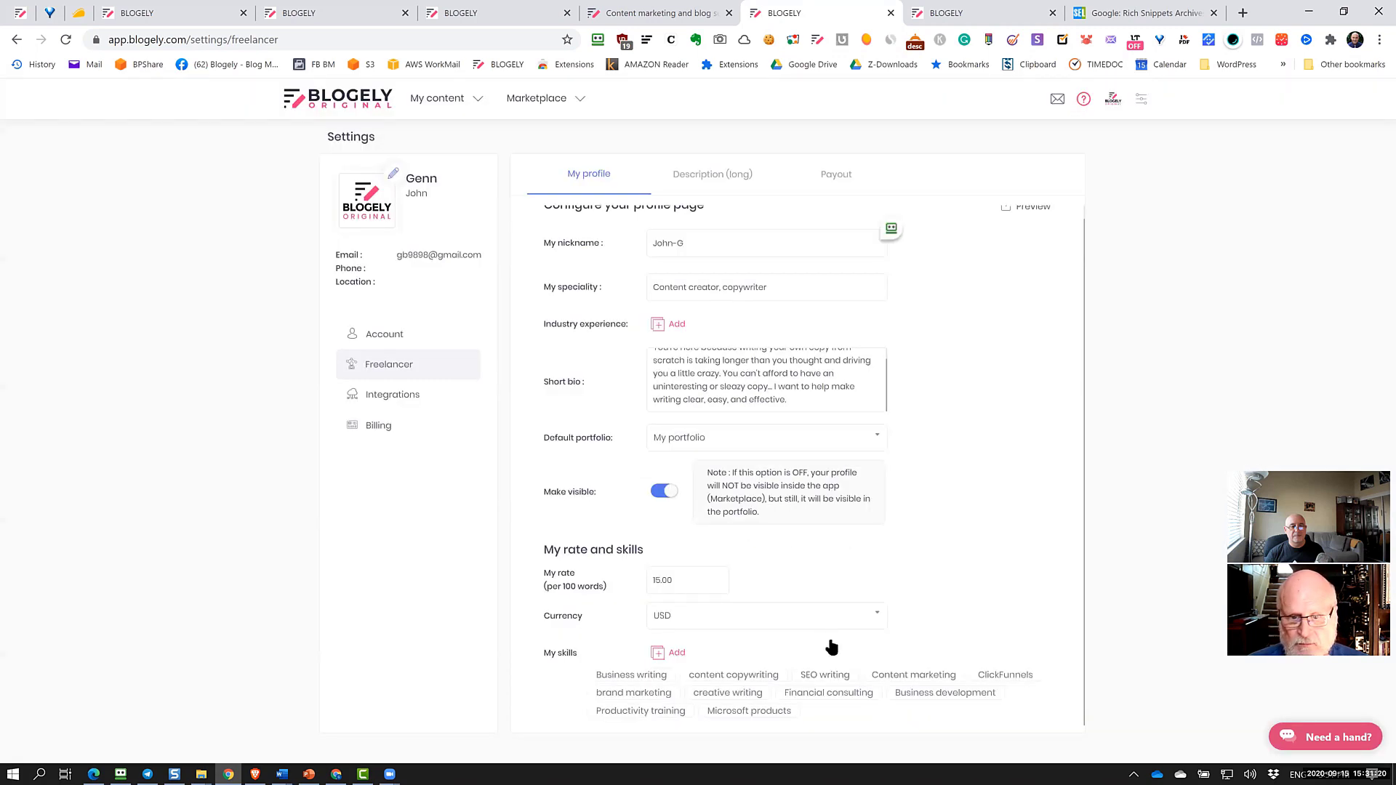
Review the Description (long) tab, then switch to the public portfolio page
{"action": "scroll", "coordinate": [804, 408], "scroll_direction": "up", "scroll_amount": 1}
{"action": "left_click", "coordinate": [720, 178]}
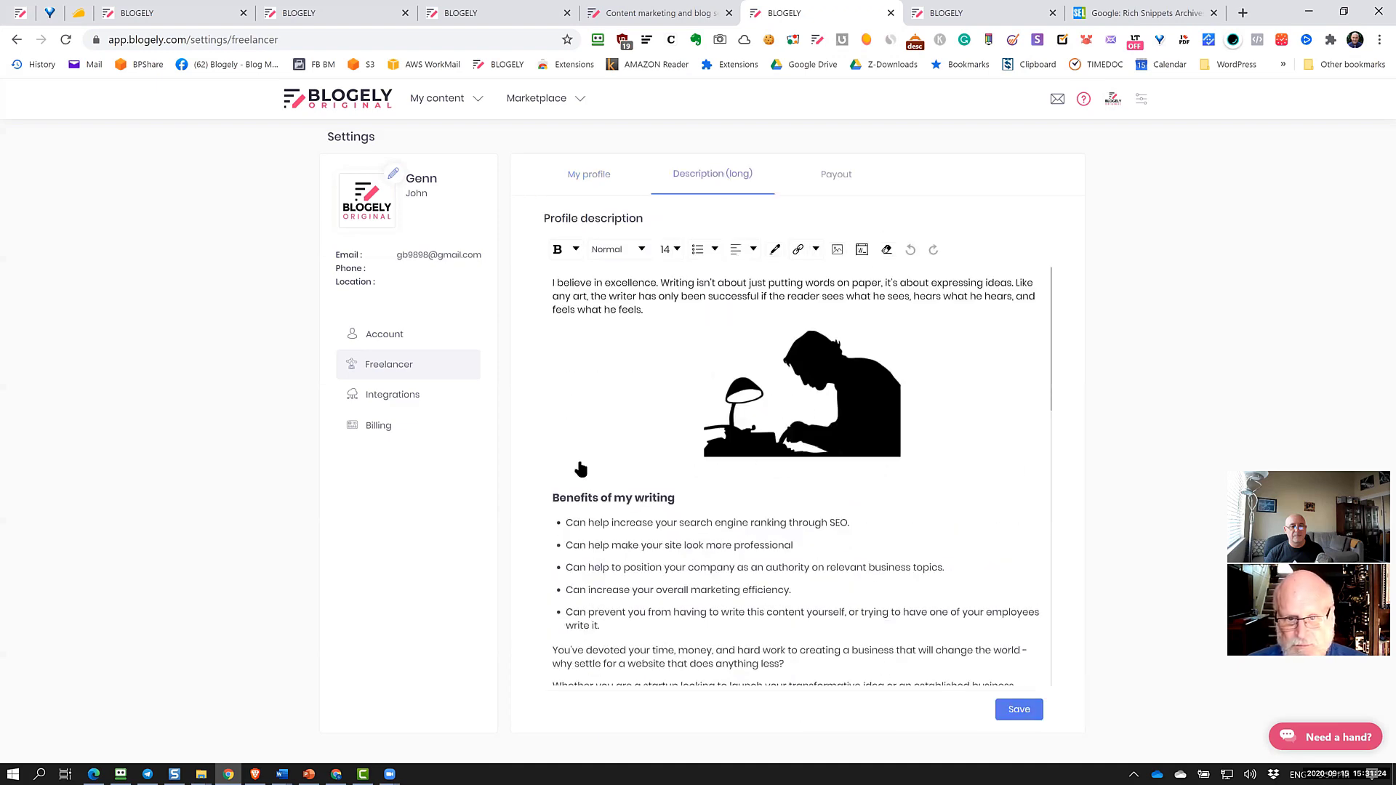
{"action": "scroll", "coordinate": [798, 586], "scroll_direction": "down", "scroll_amount": 3}
{"action": "scroll", "coordinate": [797, 574], "scroll_direction": "up", "scroll_amount": 3}
{"action": "scroll", "coordinate": [800, 574], "scroll_direction": "down", "scroll_amount": 6}
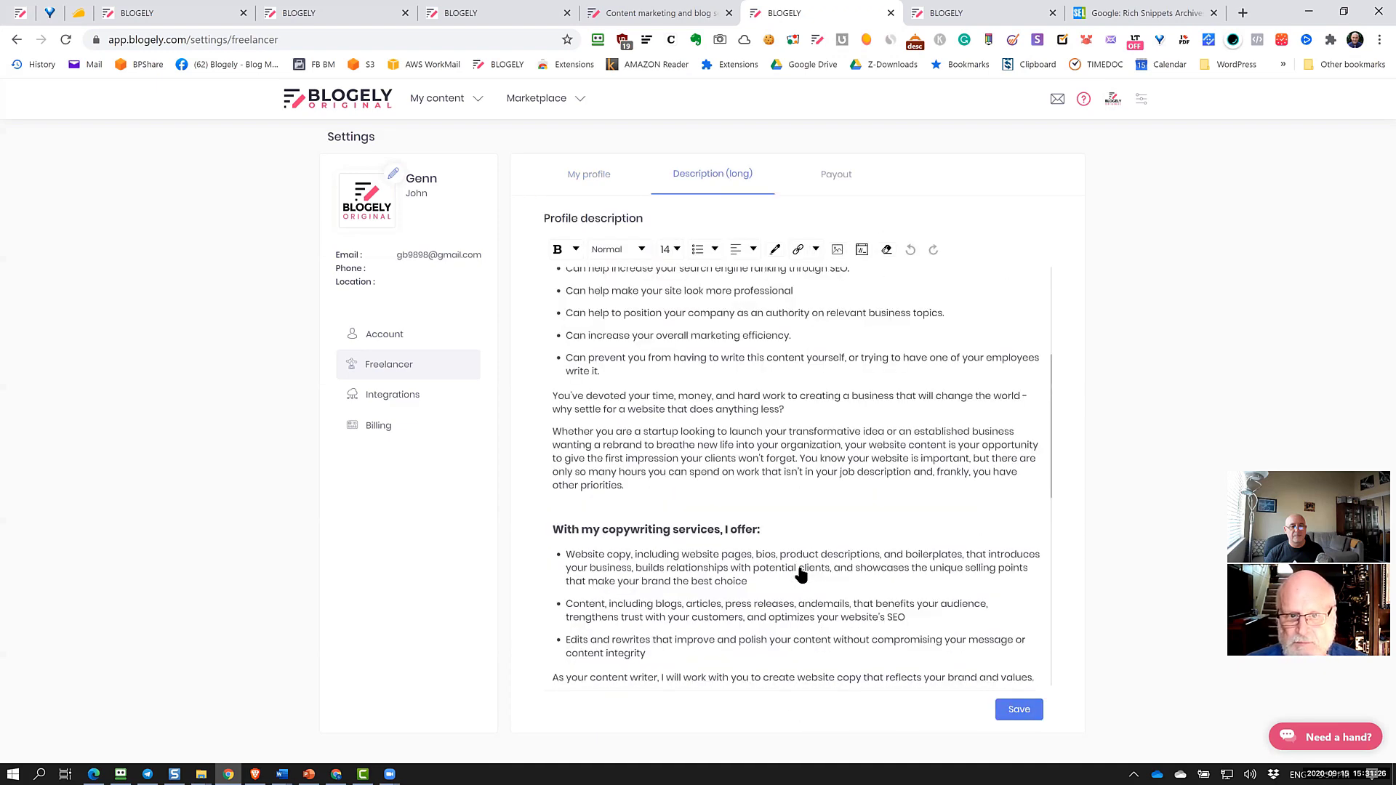
{"action": "scroll", "coordinate": [800, 575], "scroll_direction": "up", "scroll_amount": 6}
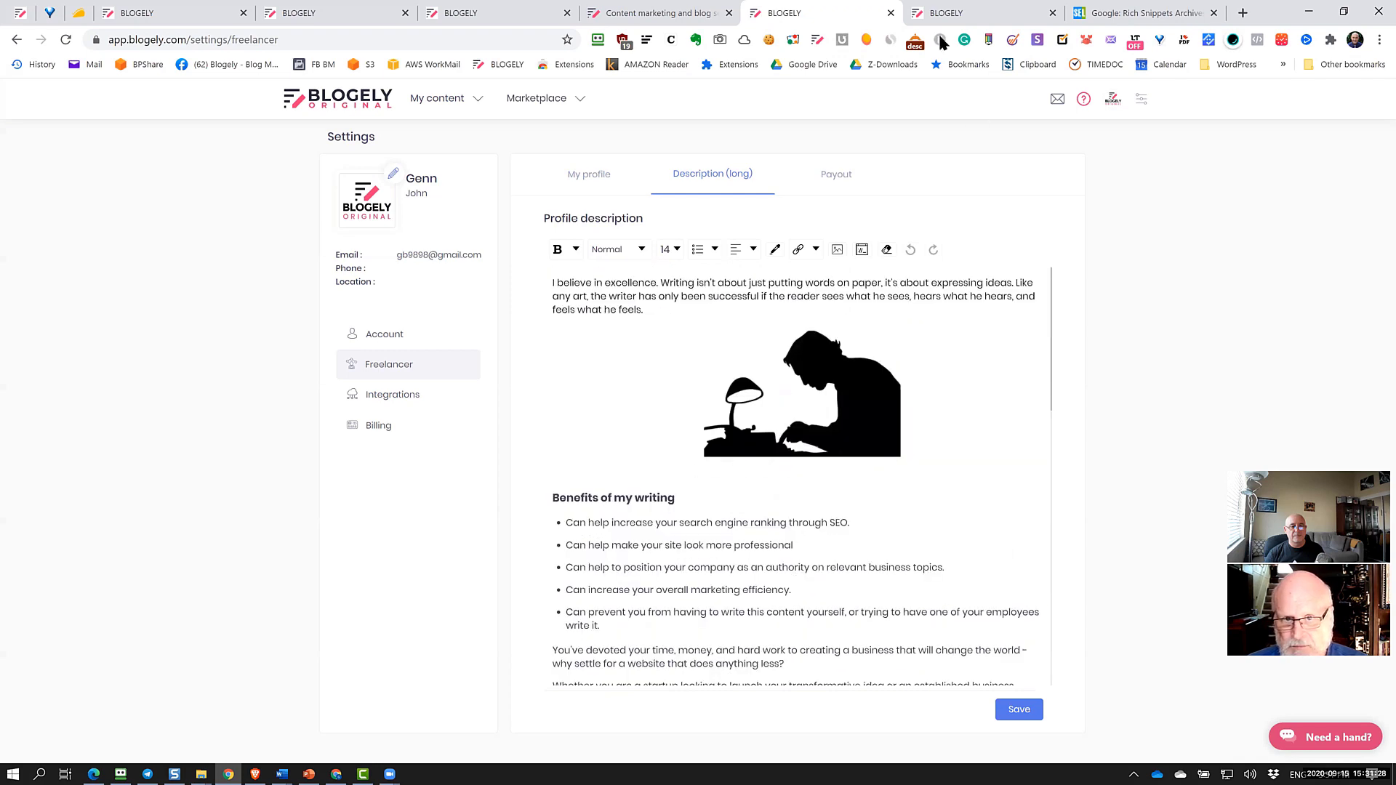
{"action": "left_click", "coordinate": [945, 12]}
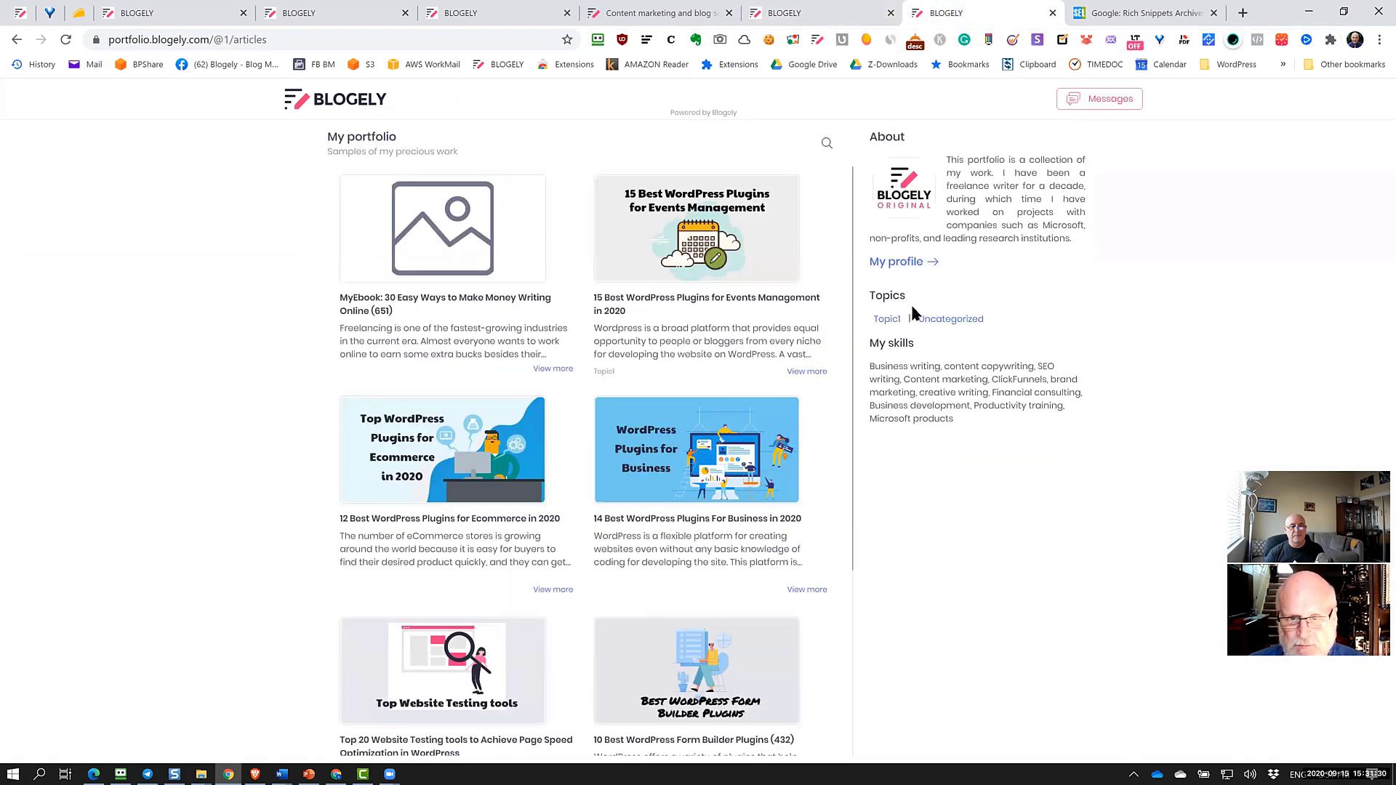
{"action": "left_click", "coordinate": [912, 262]}
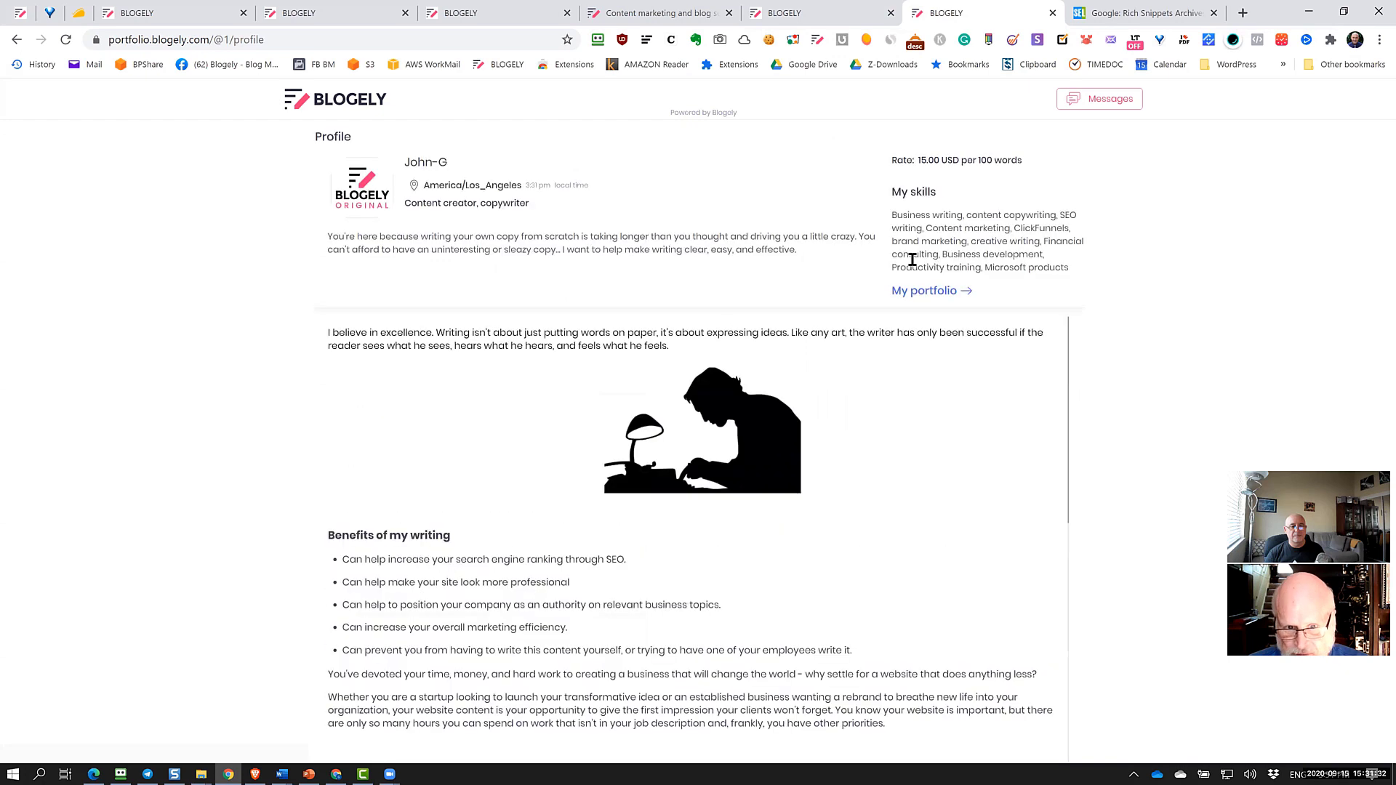
{"action": "scroll", "coordinate": [813, 547], "scroll_direction": "down", "scroll_amount": 6}
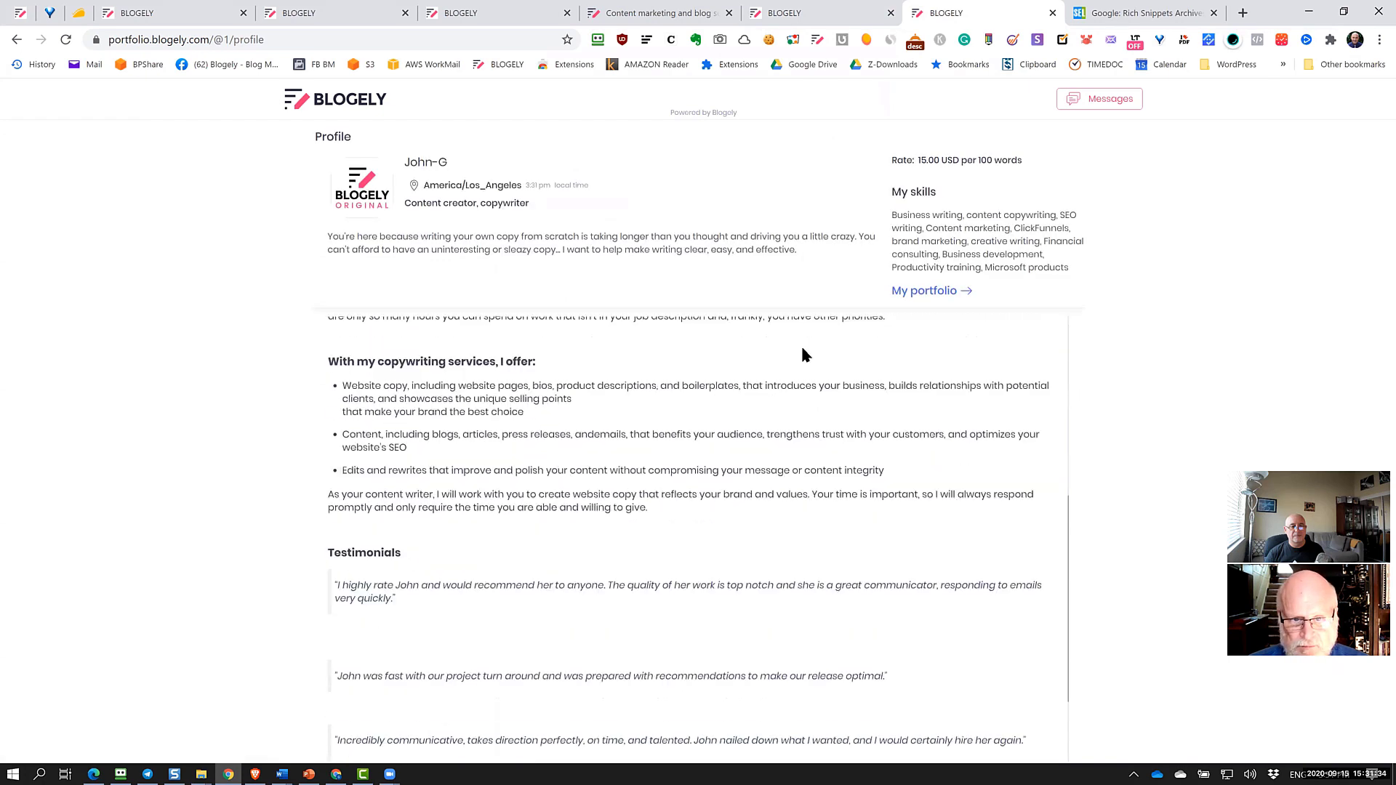
{"action": "scroll", "coordinate": [680, 502], "scroll_direction": "down", "scroll_amount": 5}
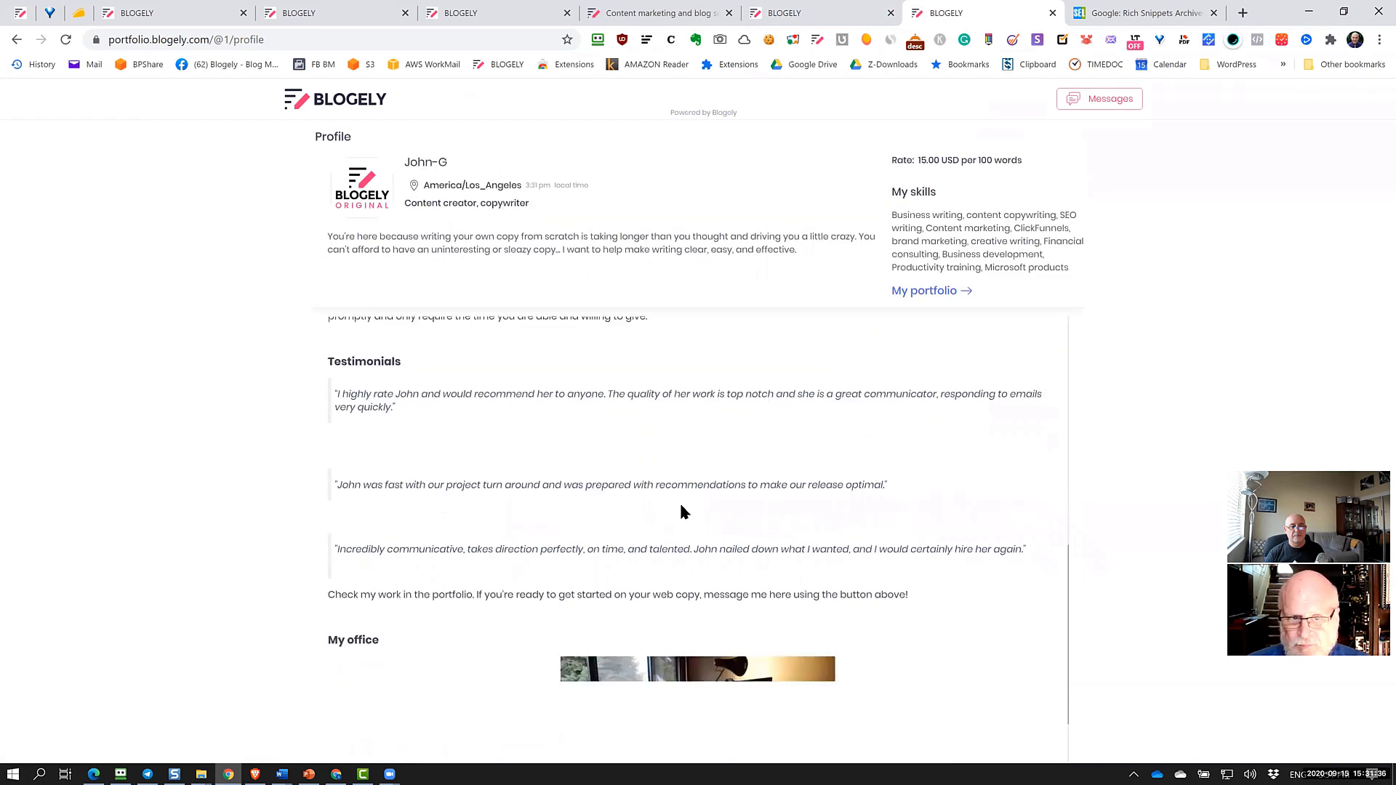
{"action": "scroll", "coordinate": [683, 521], "scroll_direction": "up", "scroll_amount": 11}
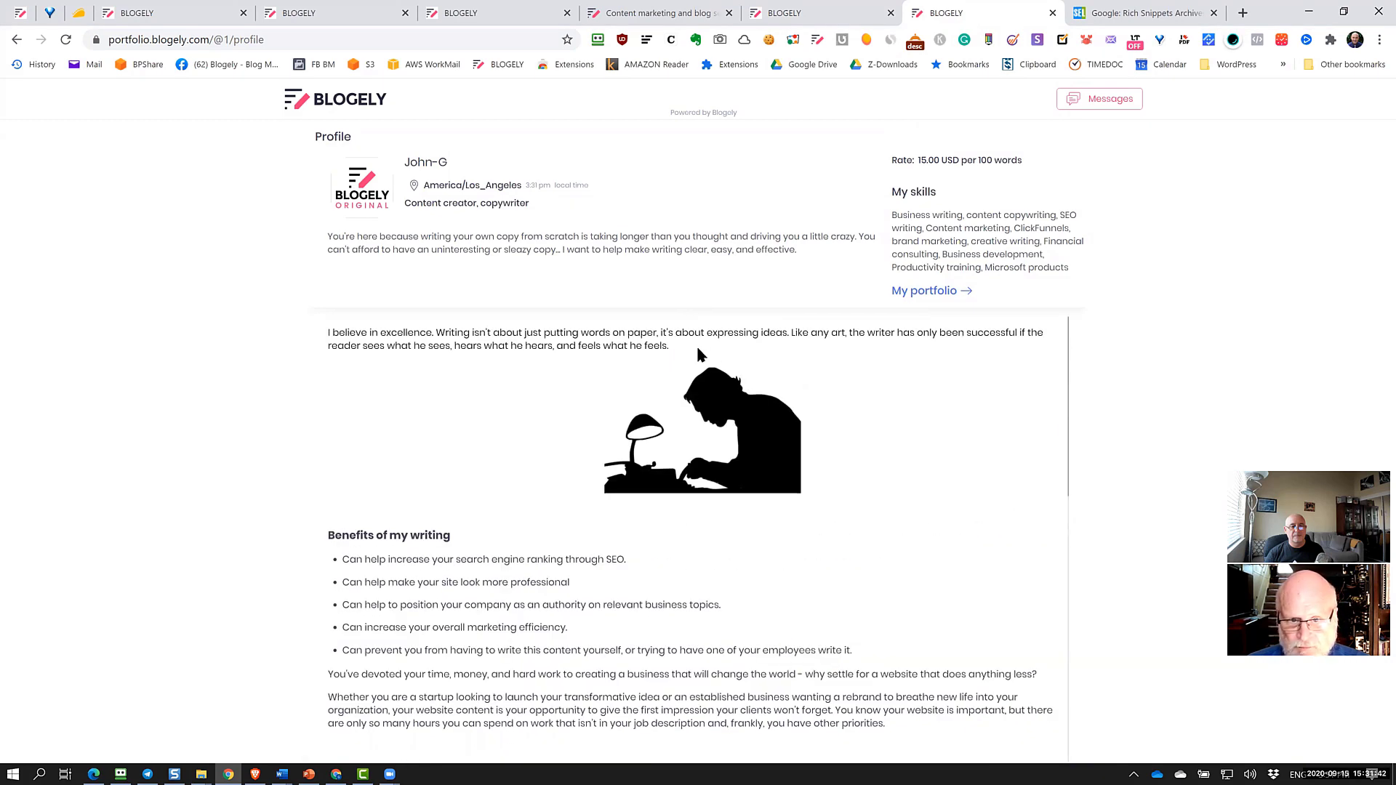
{"action": "scroll", "coordinate": [727, 535], "scroll_direction": "down", "scroll_amount": 5}
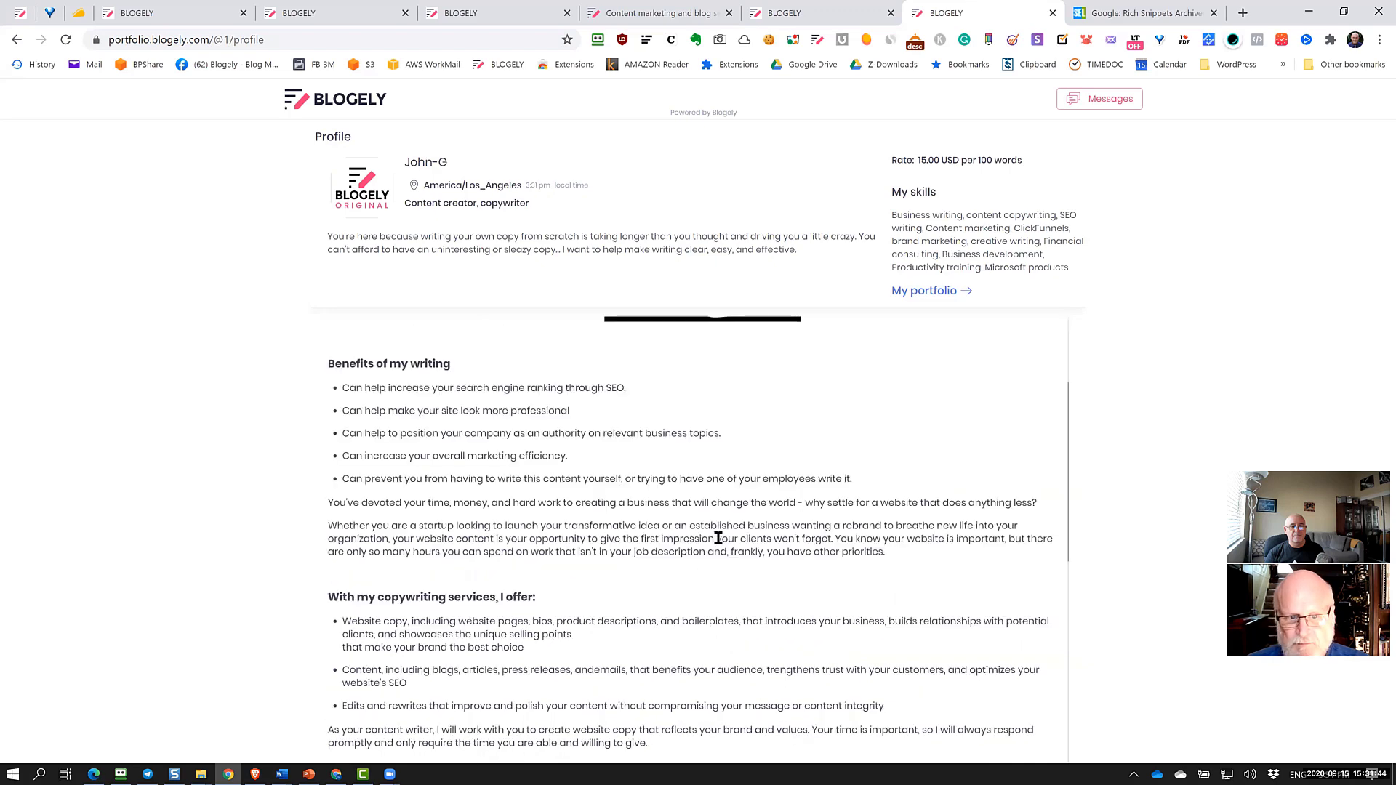
{"action": "scroll", "coordinate": [718, 538], "scroll_direction": "down", "scroll_amount": 5}
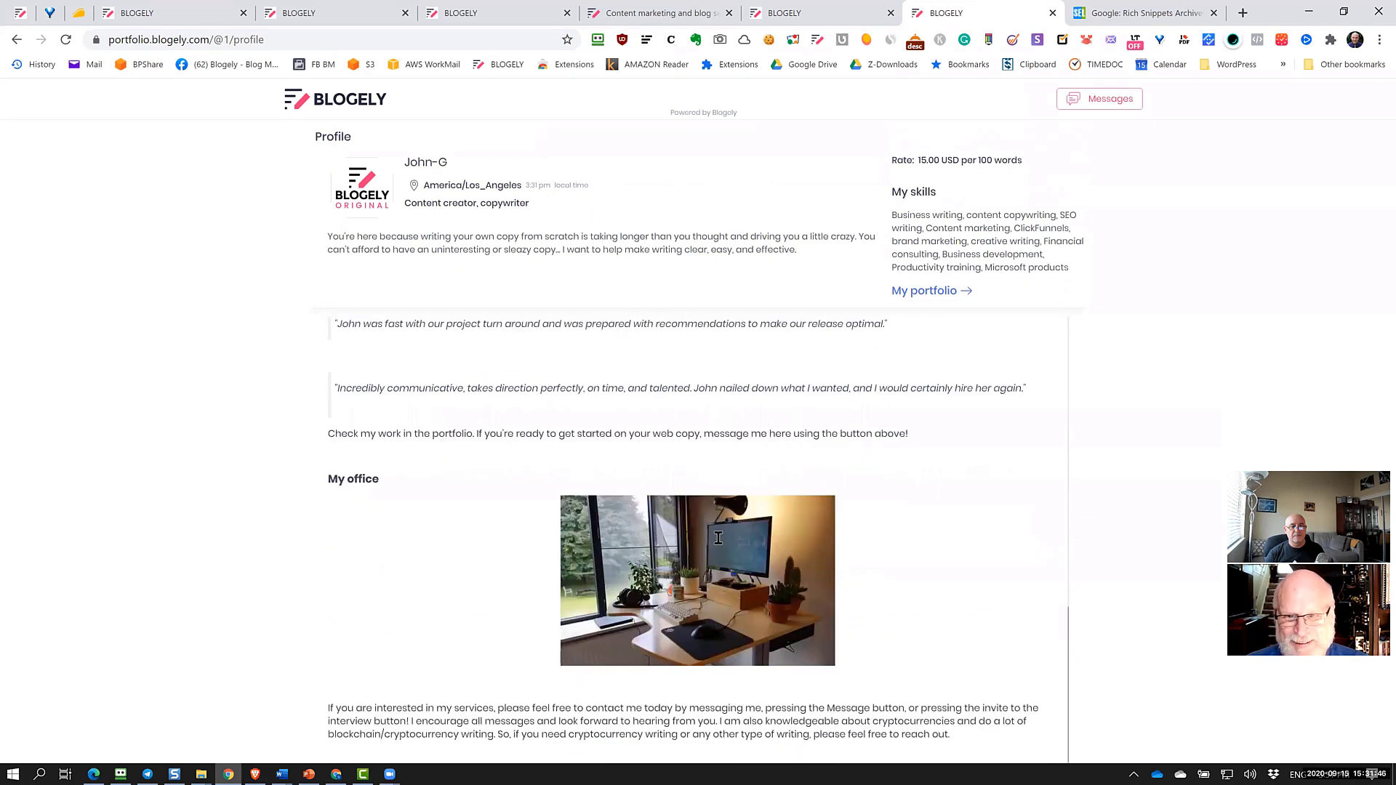
{"action": "mouse_move", "coordinate": [717, 538]}
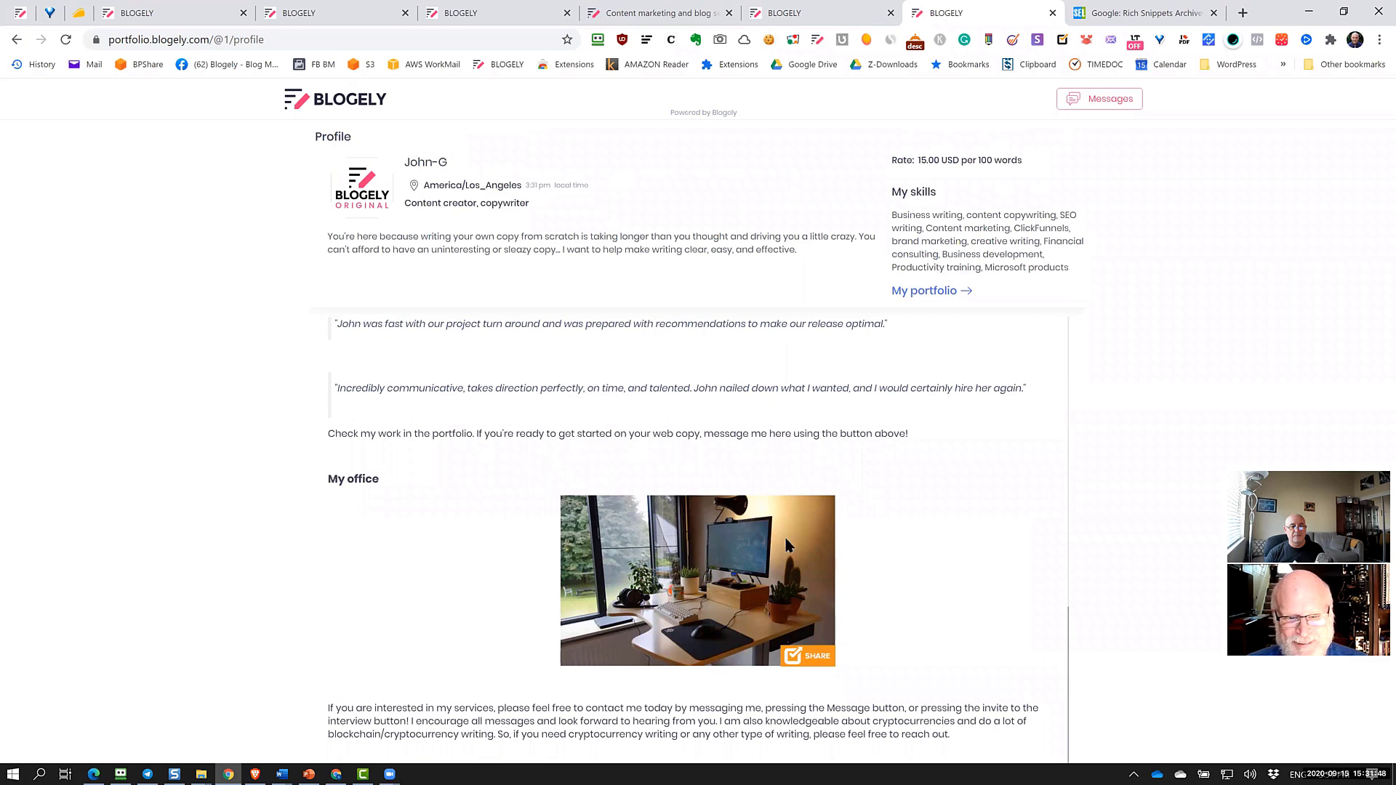
{"action": "scroll", "coordinate": [523, 411], "scroll_direction": "up", "scroll_amount": 8}
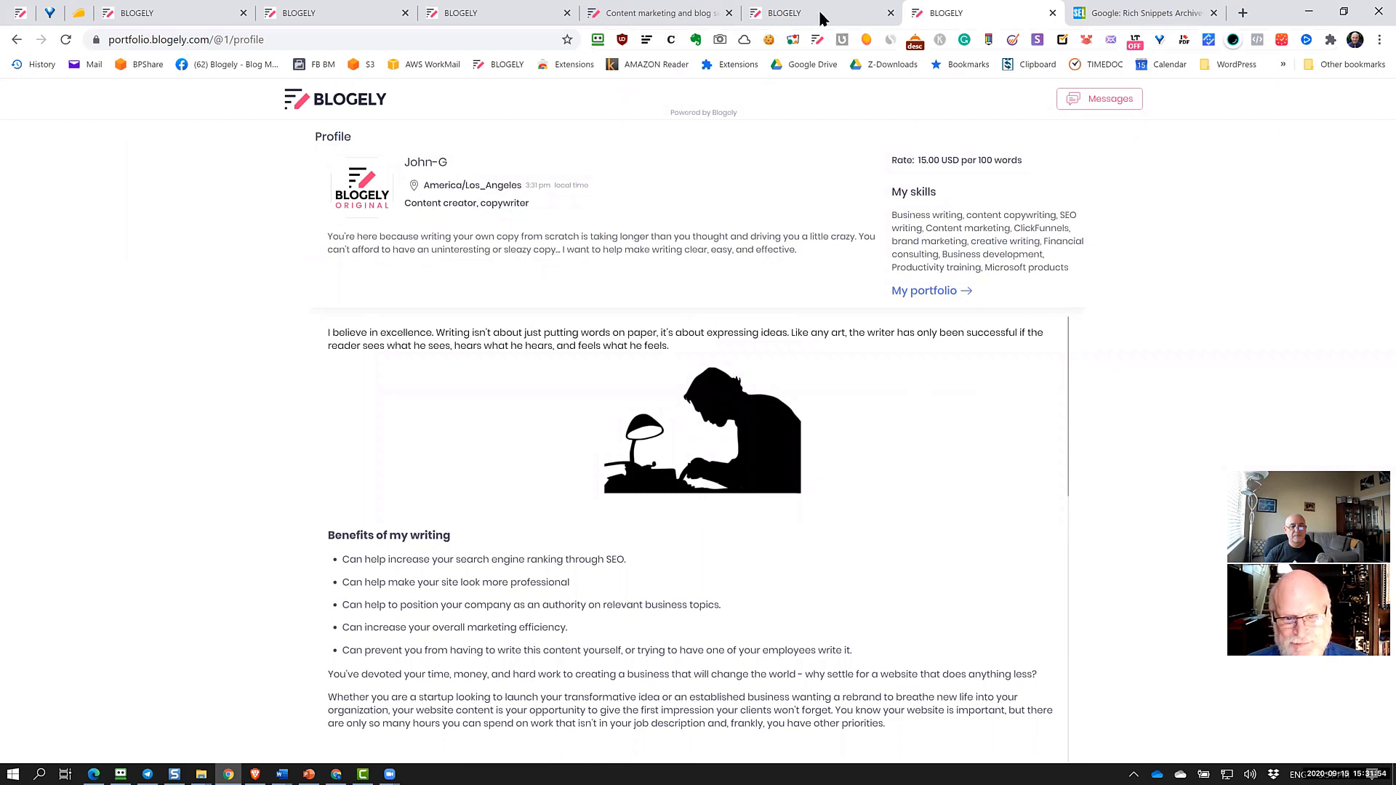
{"action": "key", "text": "ctrl+shift+Tab"}
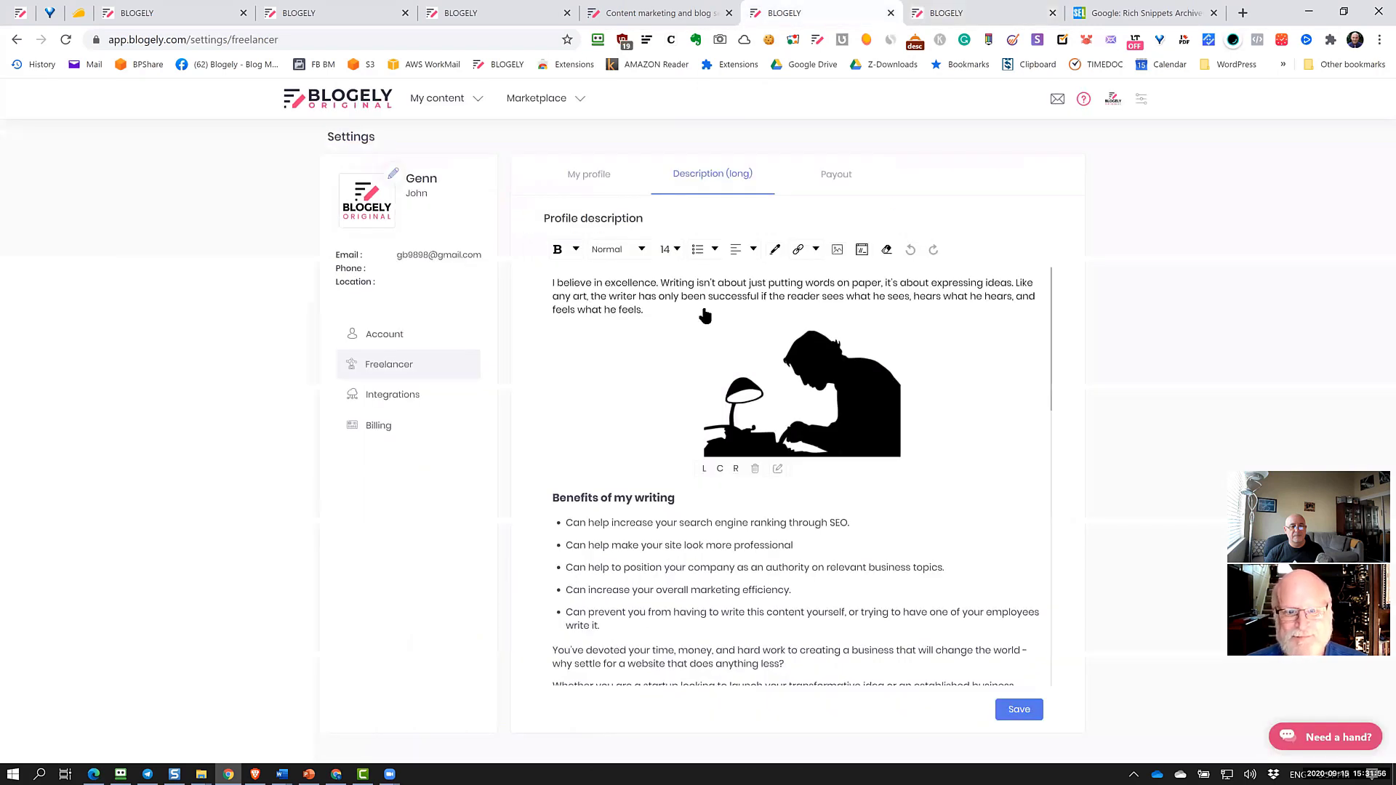
Show the Payout tab listing 15%, 12% and 10% commission fees and Stripe payouts
{"action": "left_click", "coordinate": [836, 178]}
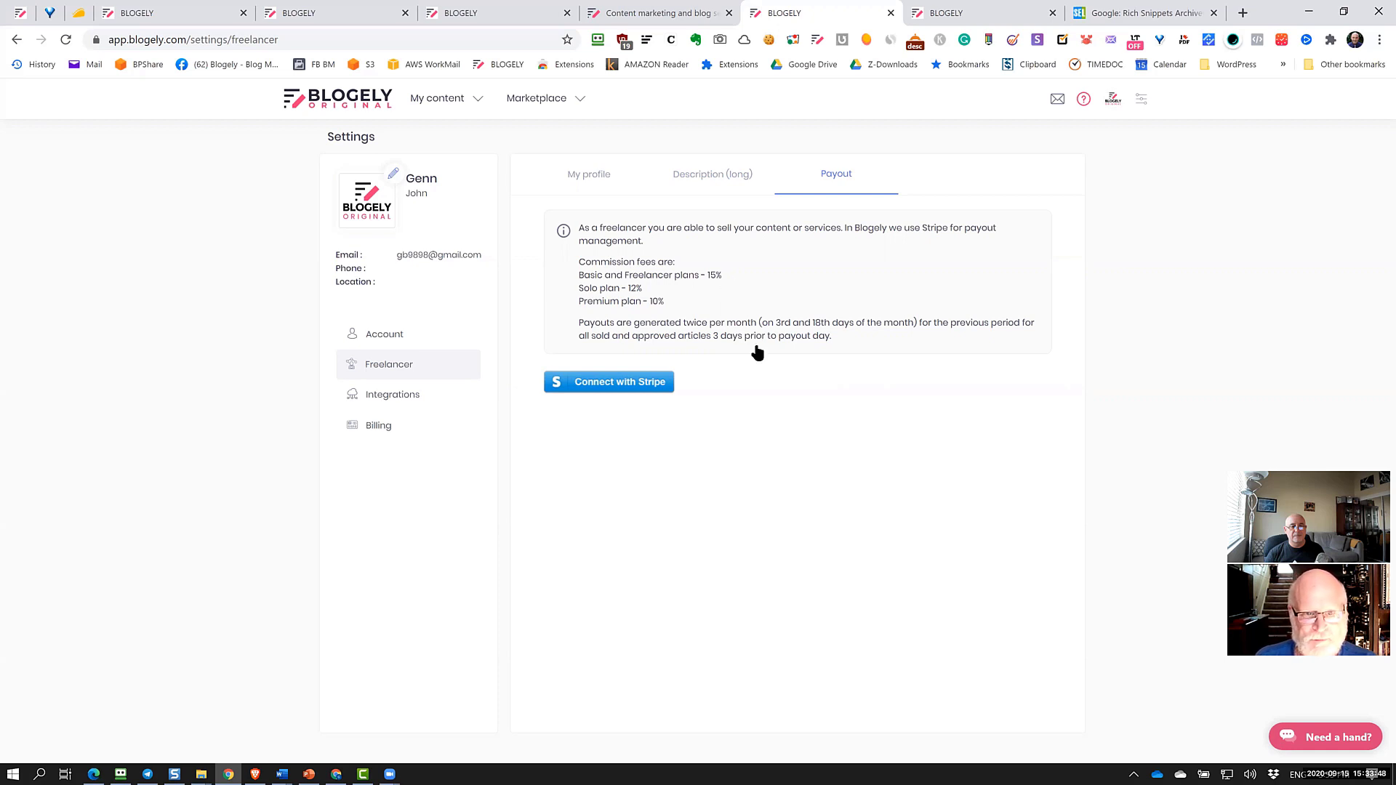
Leave the profile settings and open the full Articles list from the content sections
{"action": "left_click", "coordinate": [578, 175]}
{"action": "left_click", "coordinate": [445, 98]}
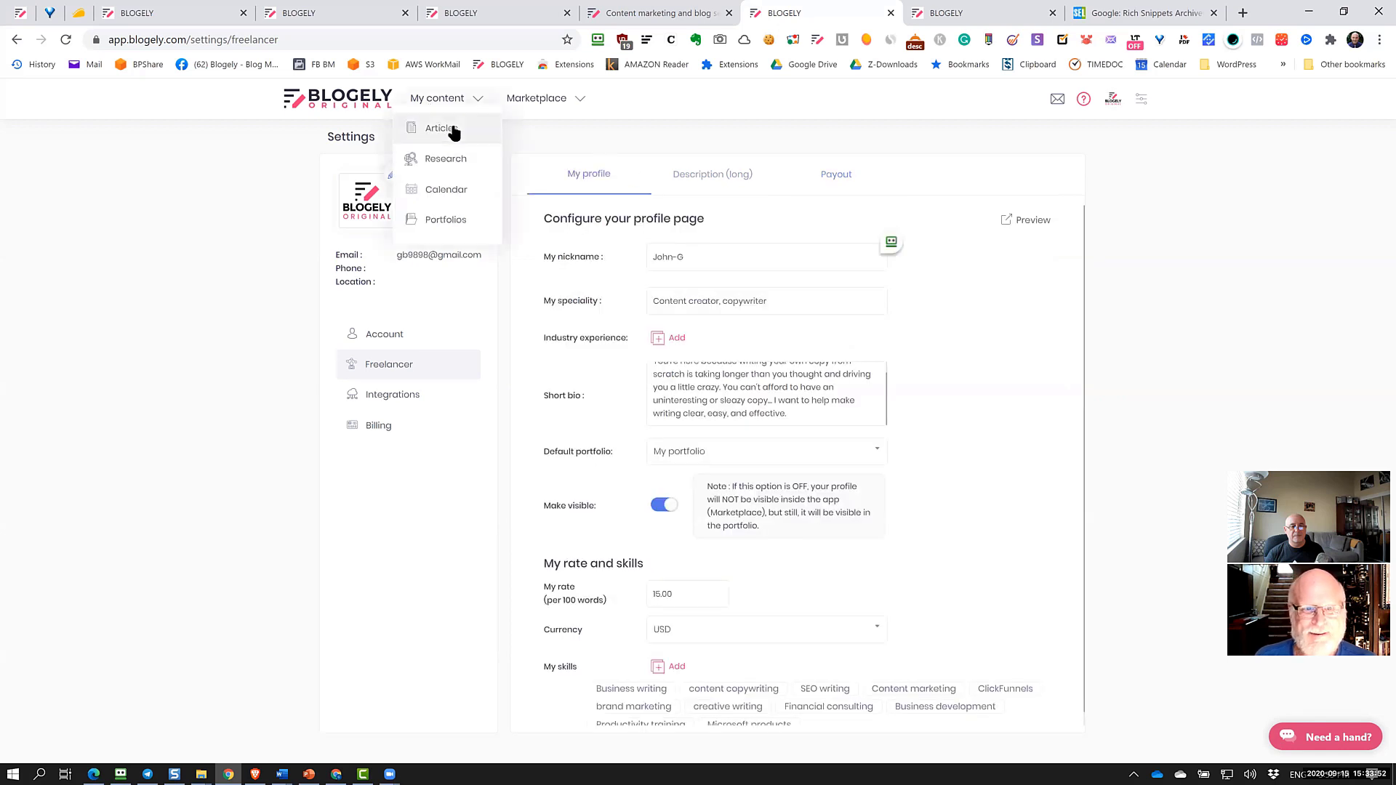
{"action": "left_click", "coordinate": [441, 129]}
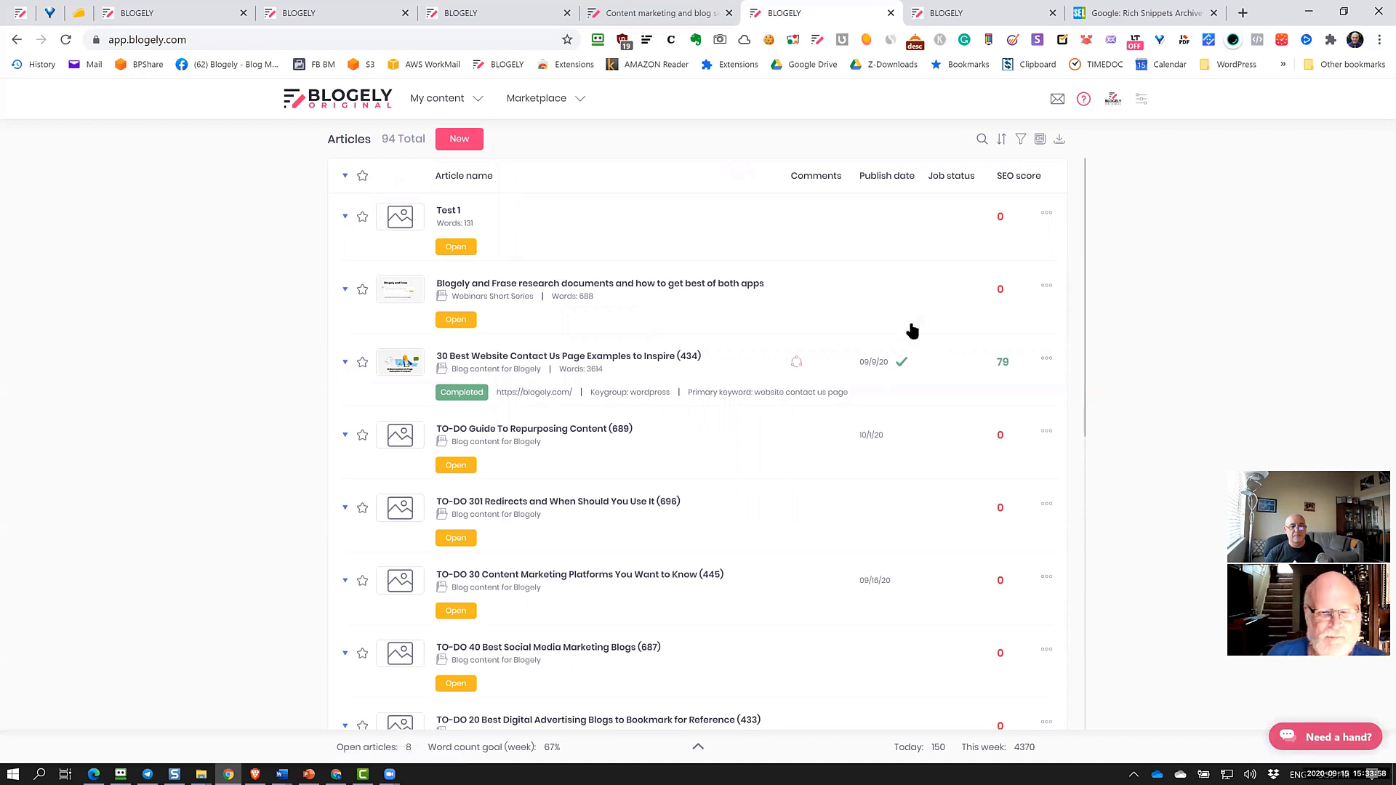
{"action": "scroll", "coordinate": [748, 398], "scroll_direction": "down", "scroll_amount": 3}
{"action": "scroll", "coordinate": [748, 399], "scroll_direction": "up", "scroll_amount": 3}
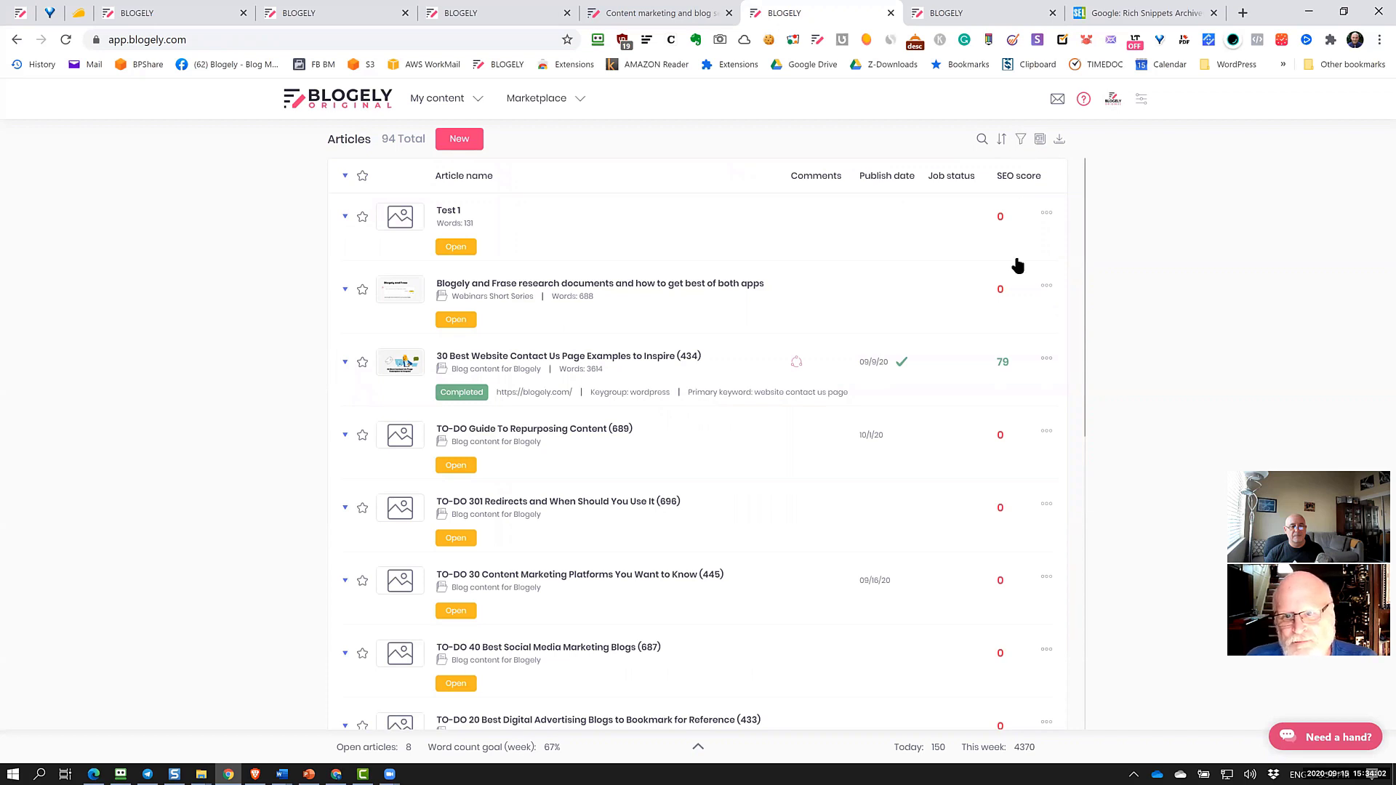
Filter the Articles list to favourites, clear that filter, and open the knowledge base in a new tab
{"action": "left_click", "coordinate": [1021, 140]}
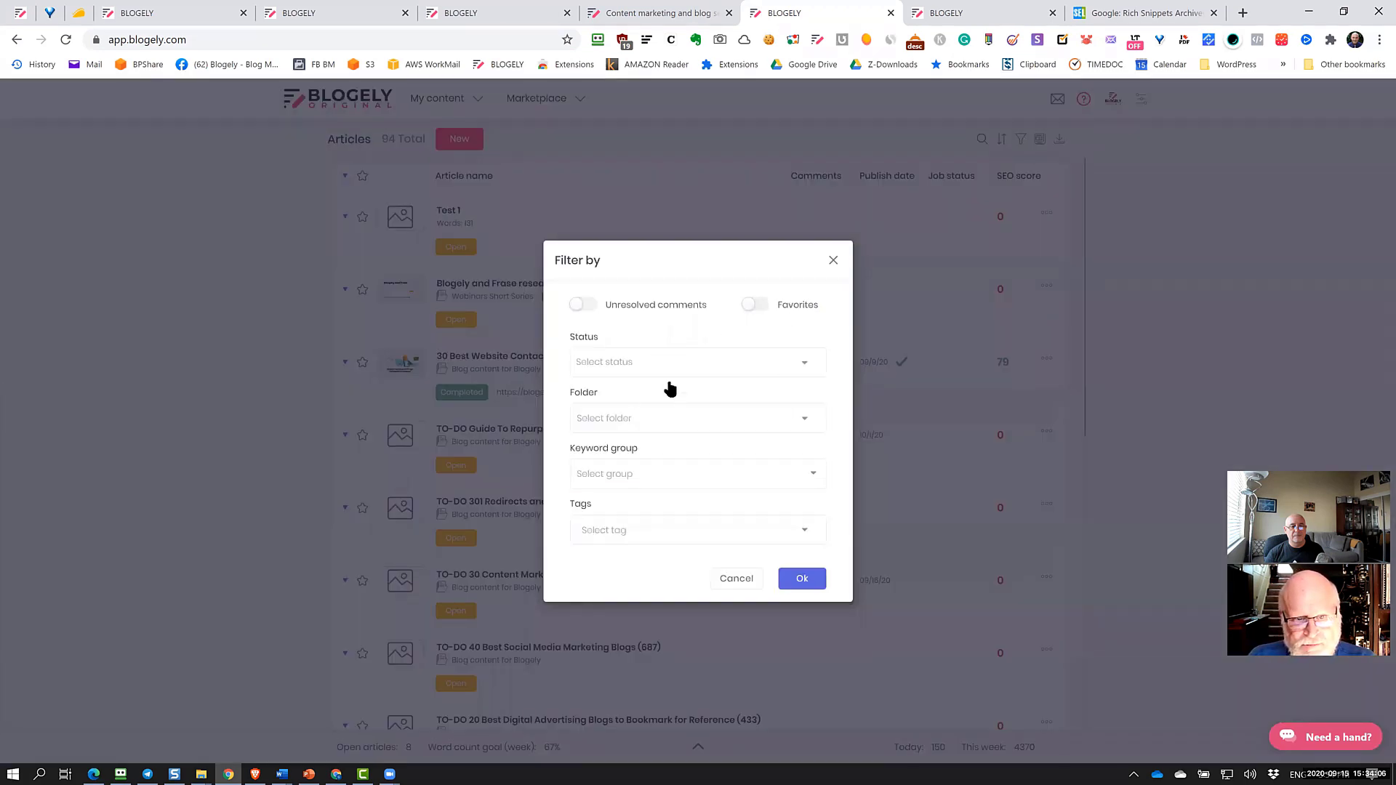
{"action": "left_click", "coordinate": [757, 305]}
{"action": "left_click", "coordinate": [815, 579]}
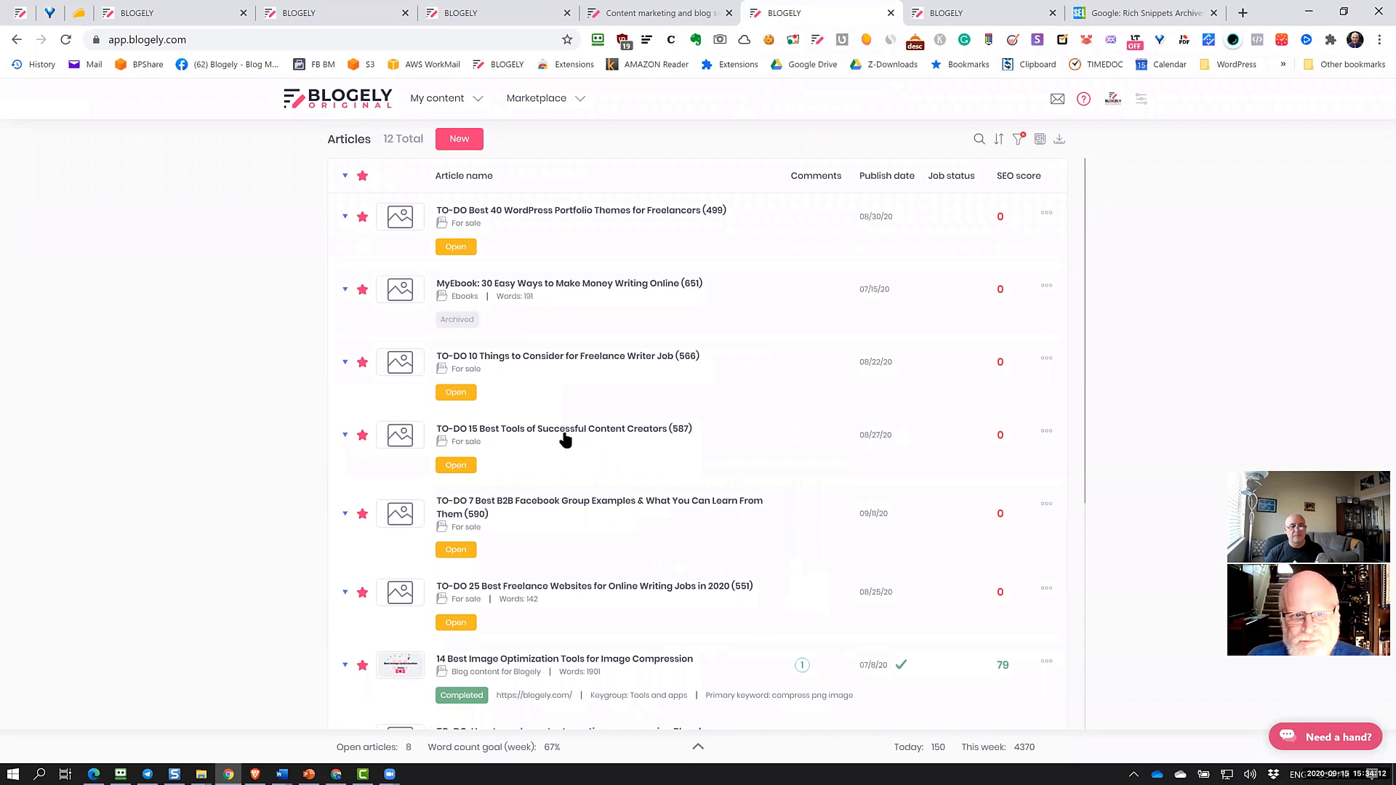
{"action": "left_click", "coordinate": [1018, 140]}
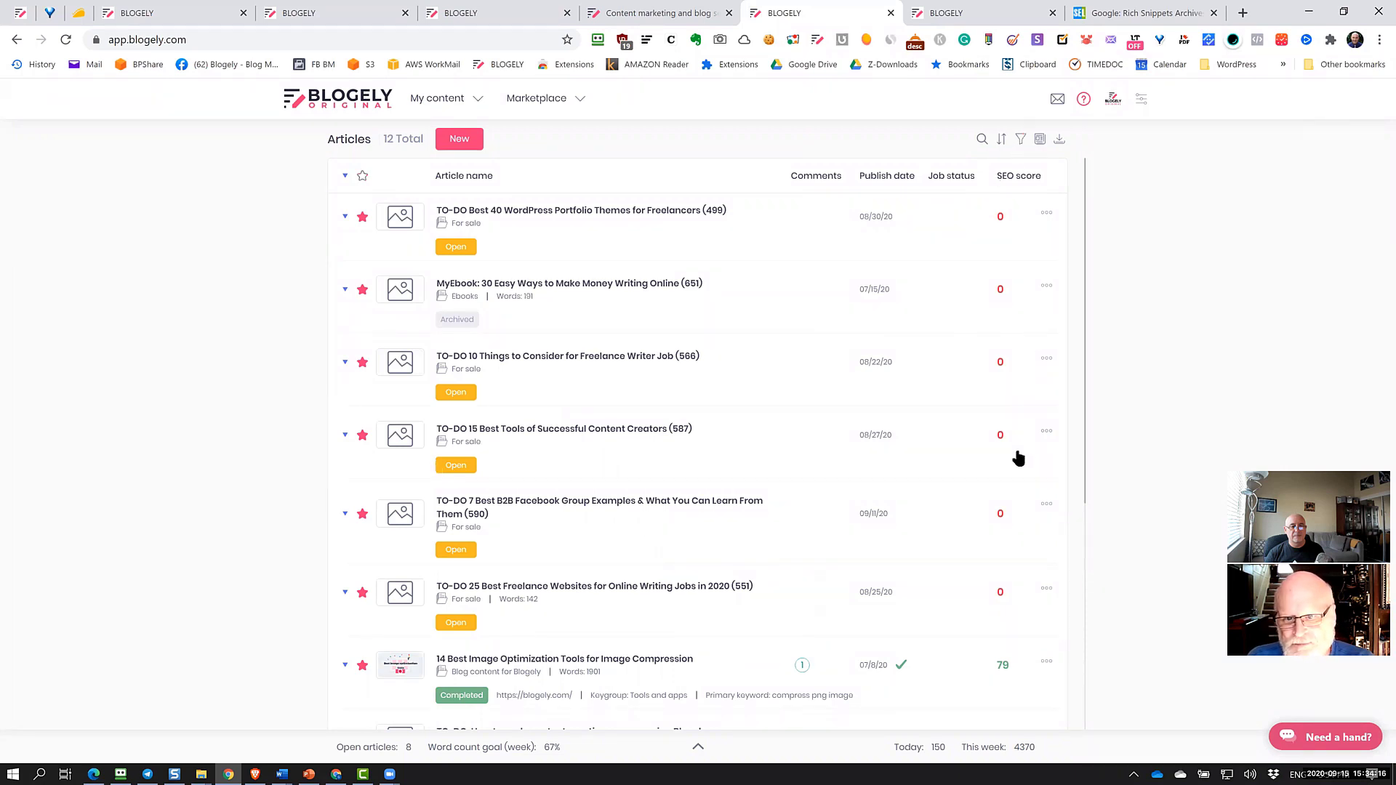
{"action": "left_click", "coordinate": [1083, 107]}
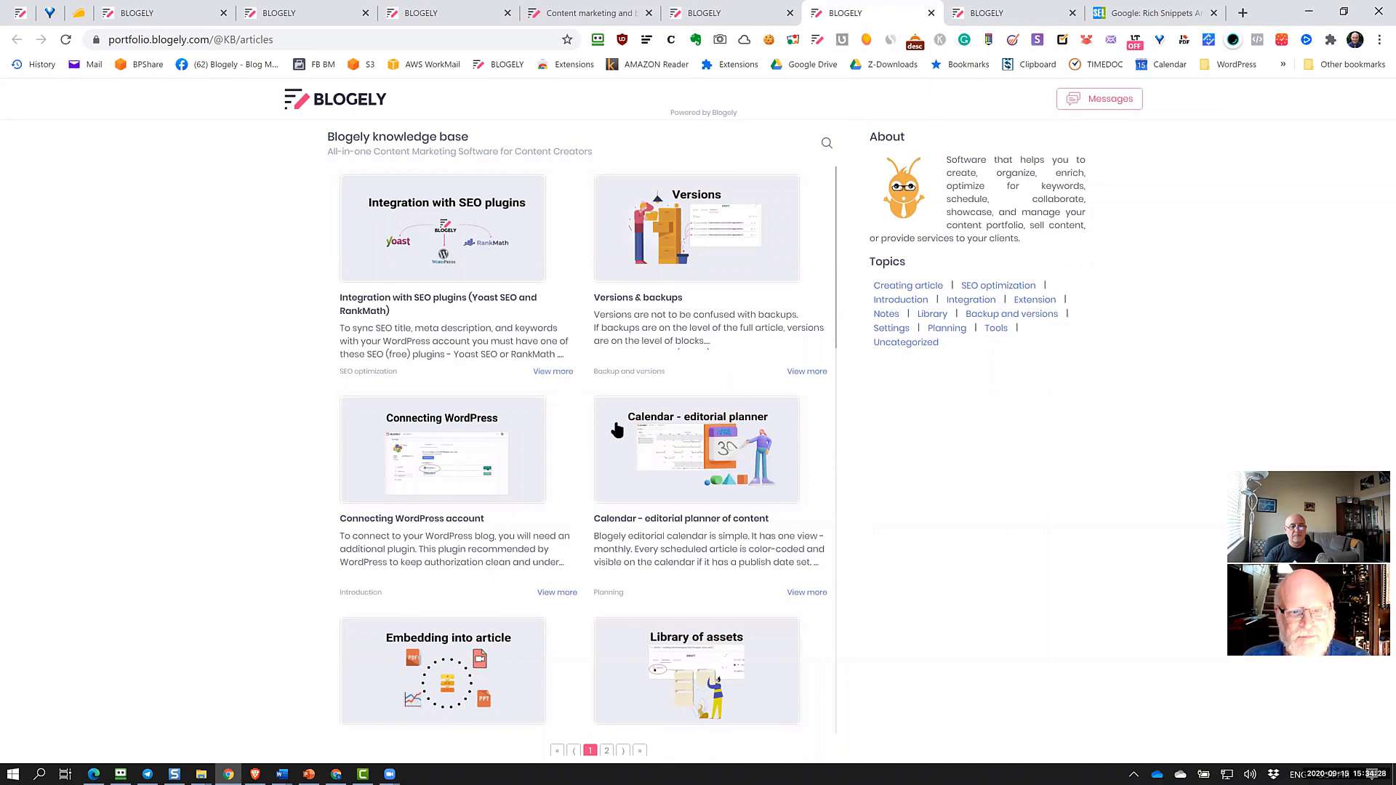
Browse the knowledge base cards, then switch back to the Blogely tab showing the 94-article list
{"action": "scroll", "coordinate": [617, 430], "scroll_direction": "down", "scroll_amount": 3}
{"action": "scroll", "coordinate": [617, 431], "scroll_direction": "up", "scroll_amount": 3}
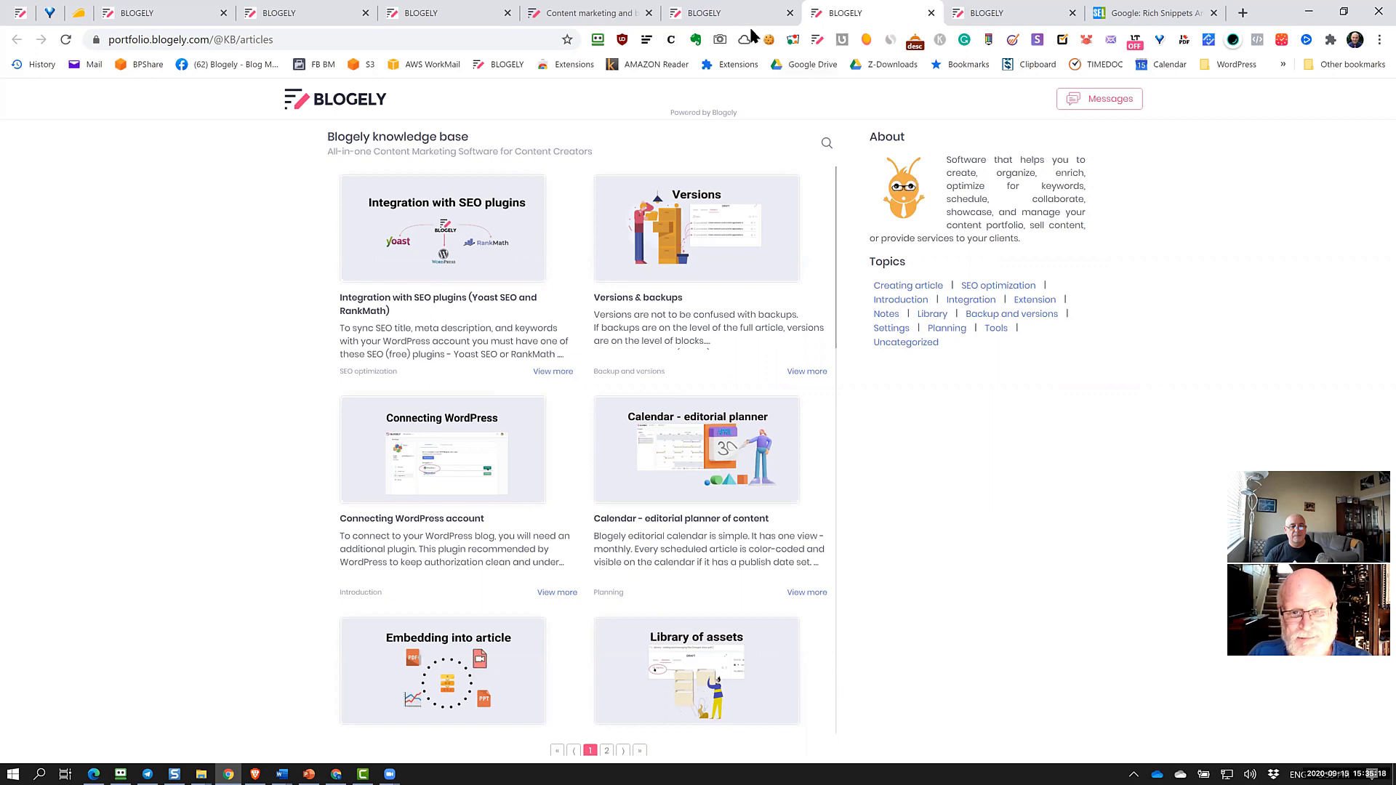
{"action": "left_click", "coordinate": [731, 12]}
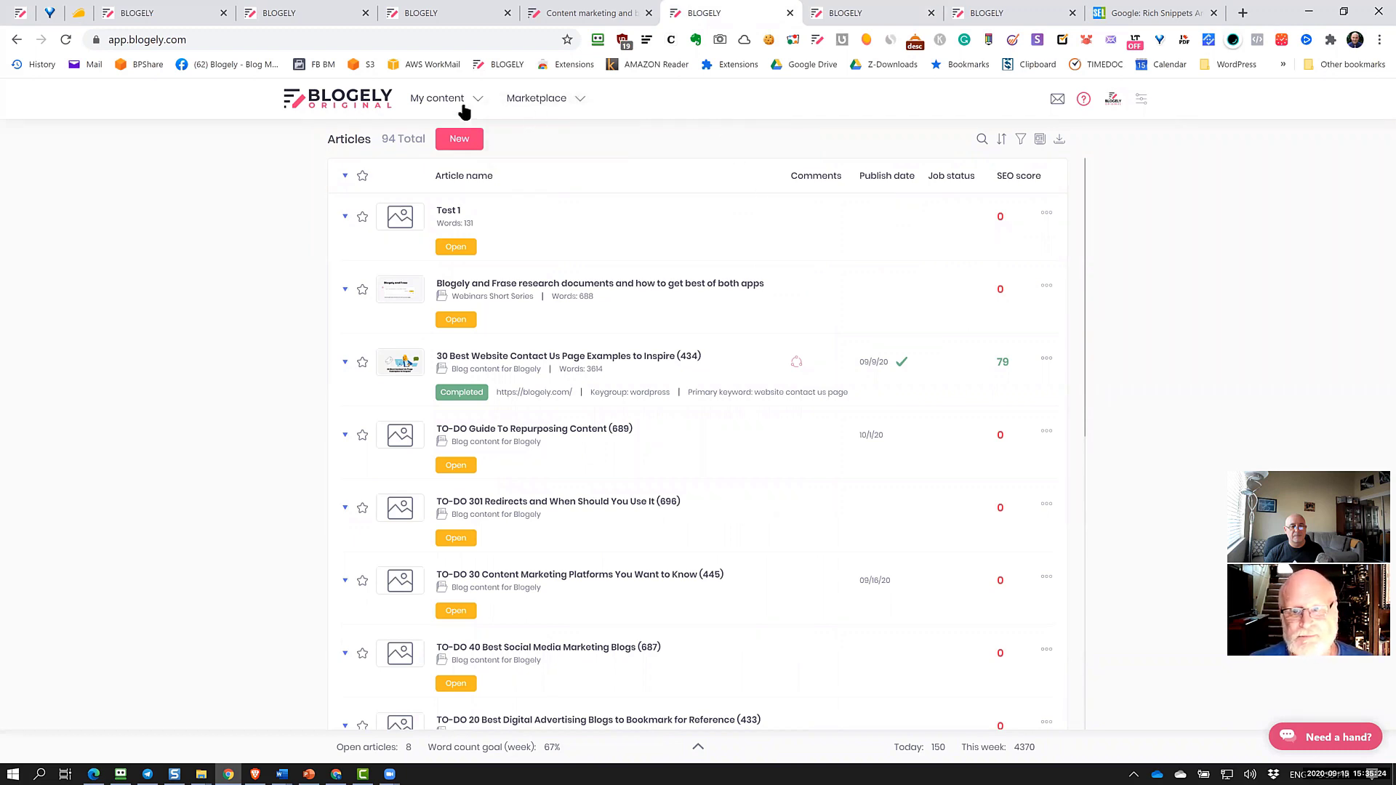
Open the editorial calendar and list the unpublished articles
{"action": "mouse_move", "coordinate": [461, 106]}
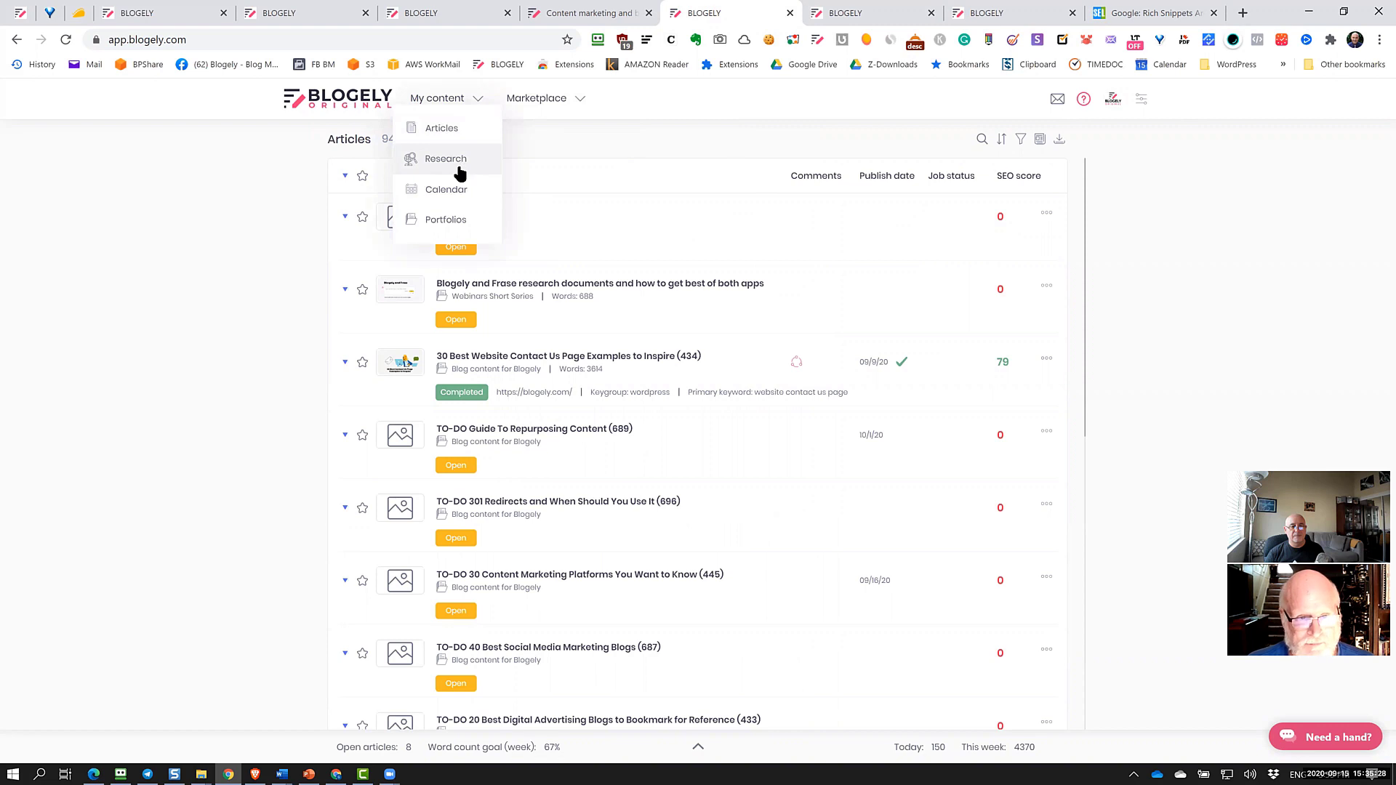
{"action": "left_click", "coordinate": [448, 190]}
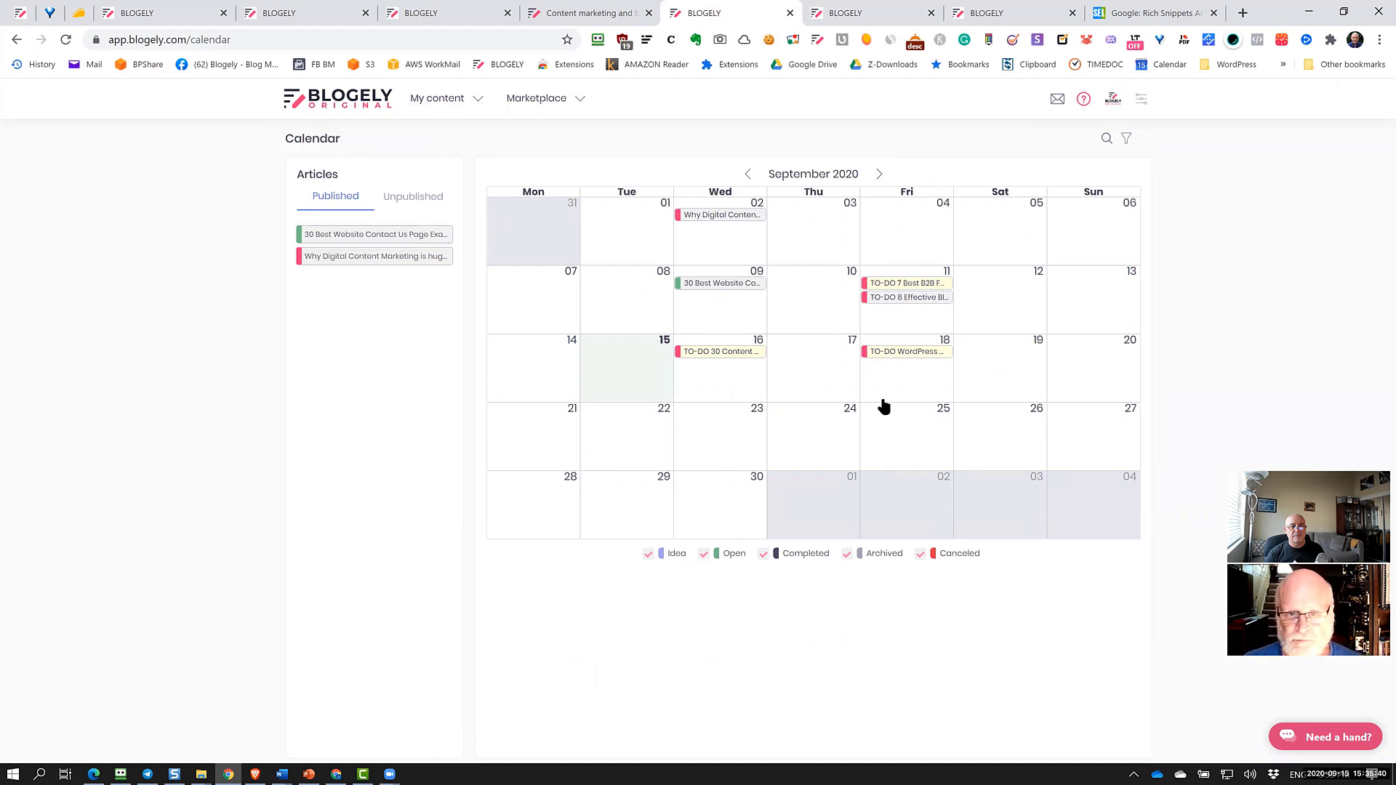
{"action": "left_click", "coordinate": [424, 201]}
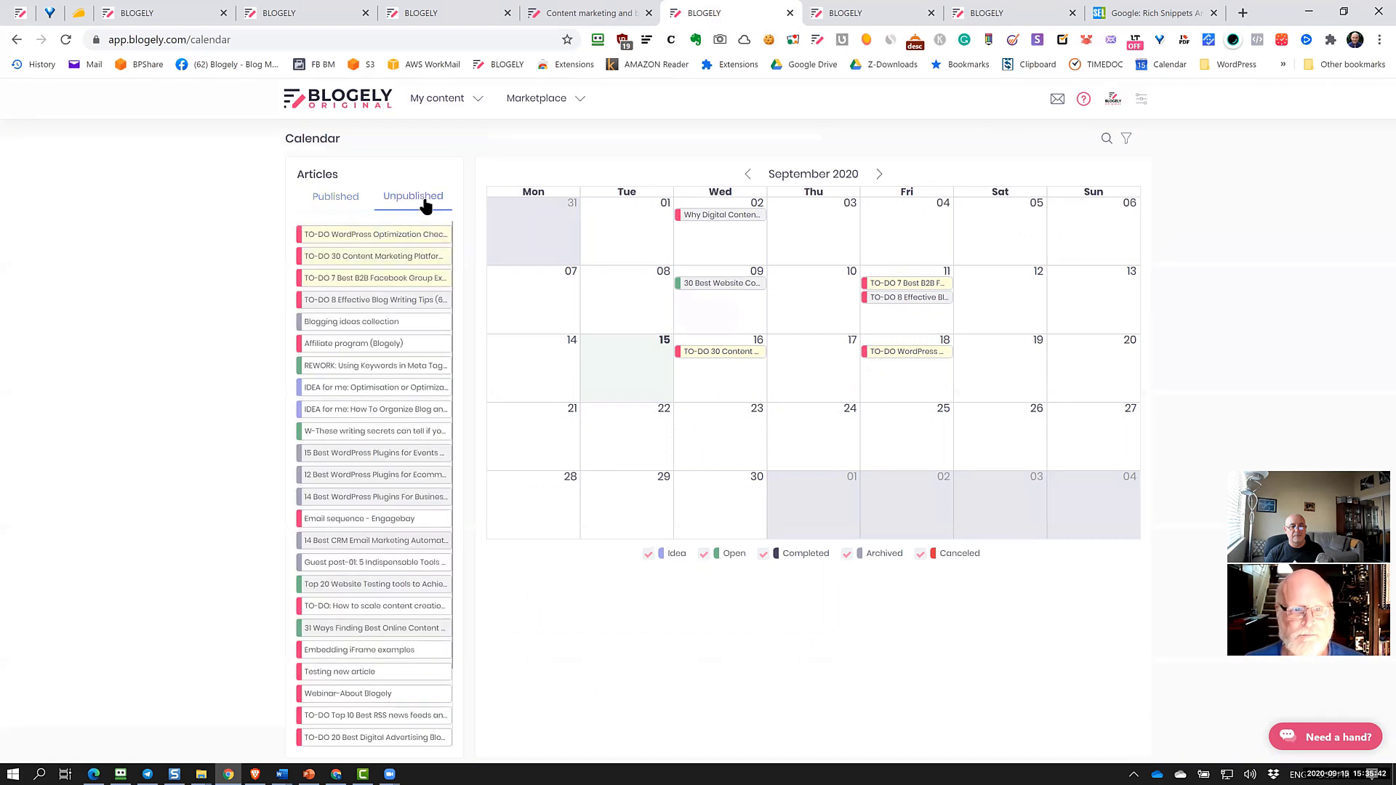
{"action": "scroll", "coordinate": [418, 427], "scroll_direction": "down", "scroll_amount": 1}
{"action": "scroll", "coordinate": [418, 428], "scroll_direction": "up", "scroll_amount": 1}
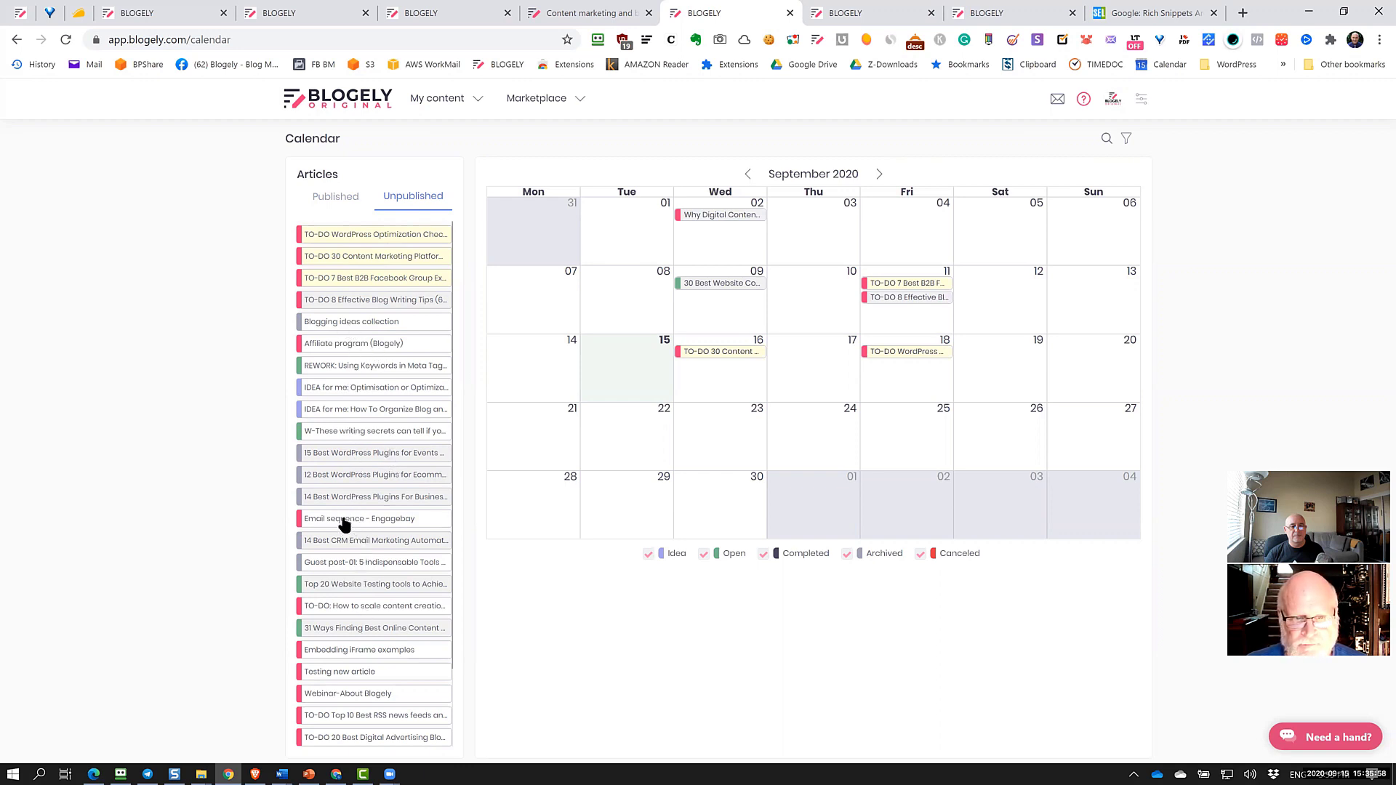
Schedule Email sequence - Engagebay on Saturday 26, open its details and article, then return
{"action": "left_click_drag", "start_coordinate": [344, 523], "coordinate": [997, 454]}
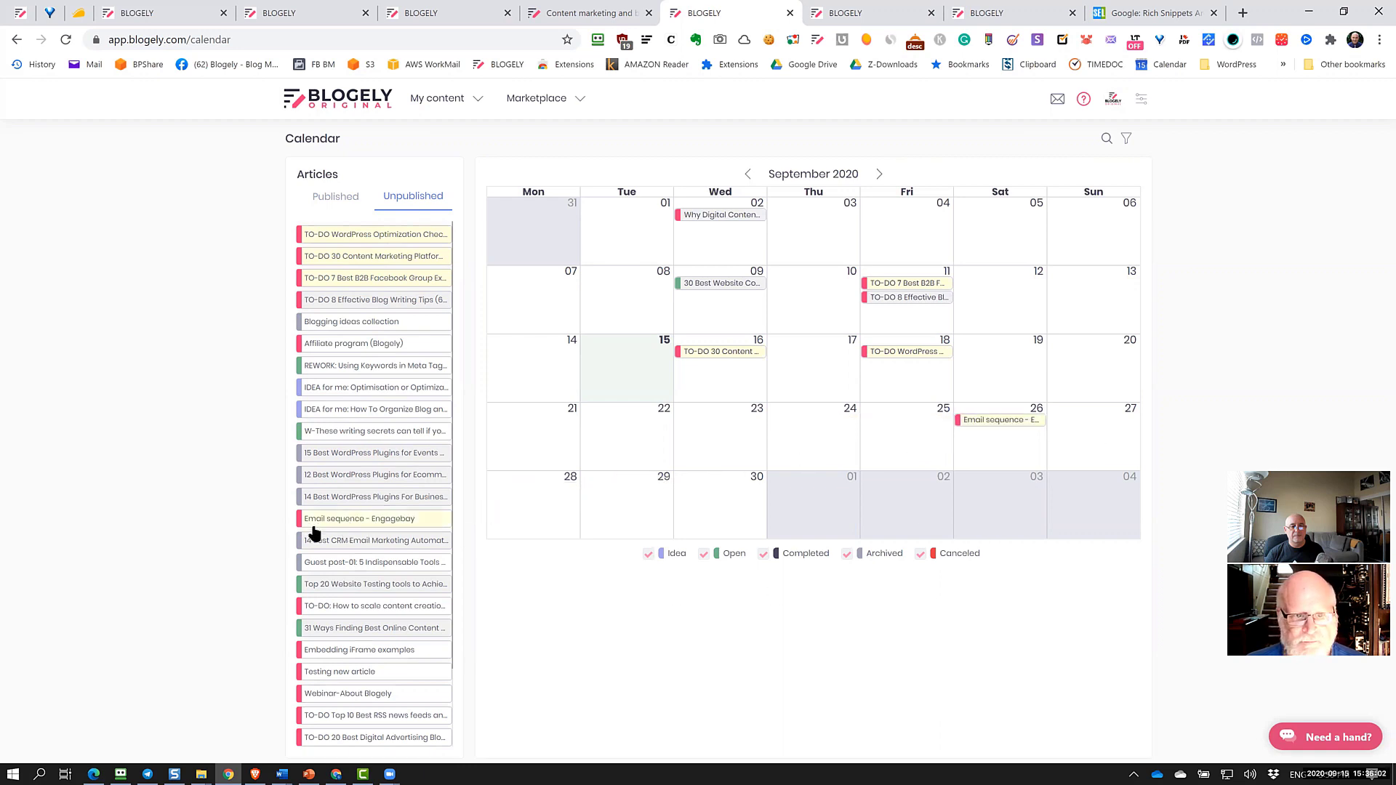
{"action": "right_click", "coordinate": [1021, 419]}
{"action": "left_click", "coordinate": [991, 421]}
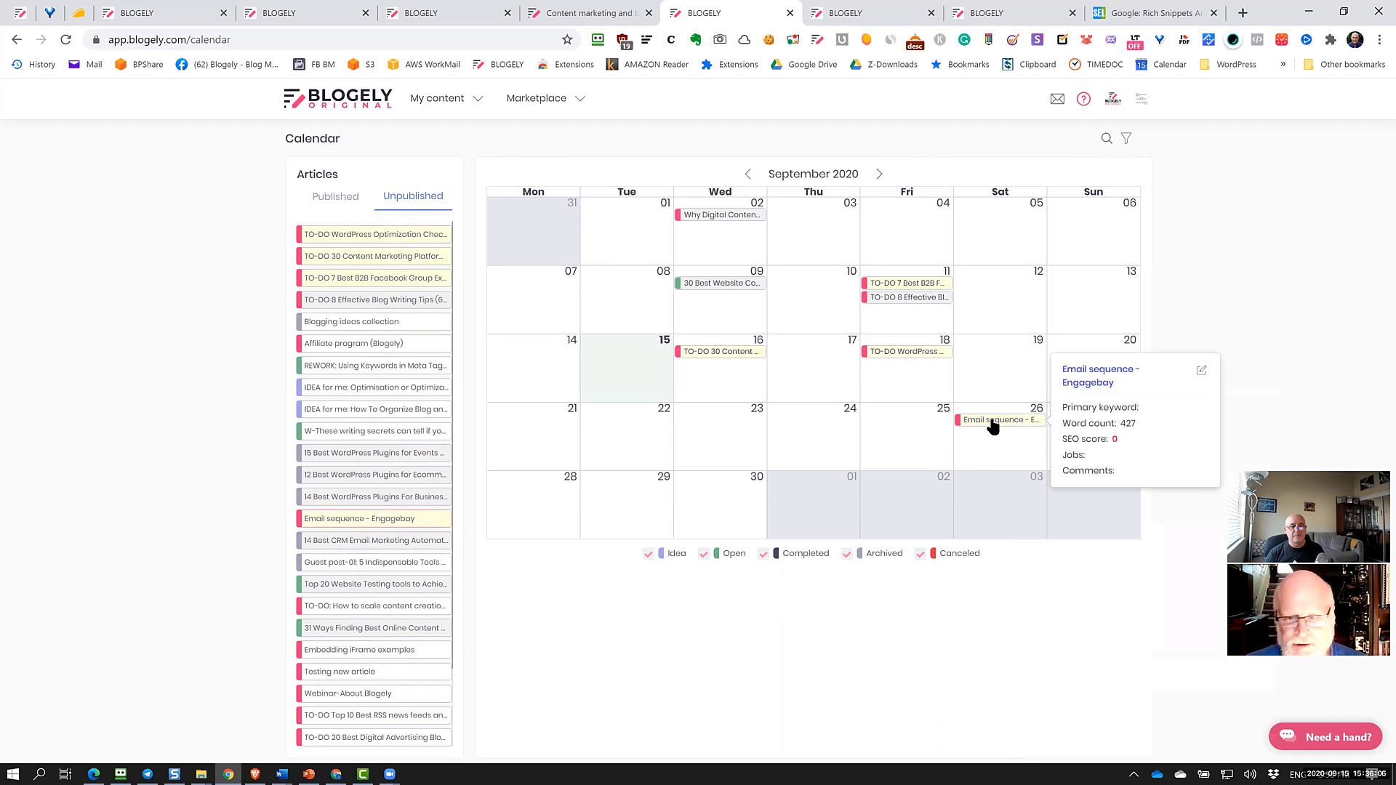
{"action": "left_click", "coordinate": [1090, 376]}
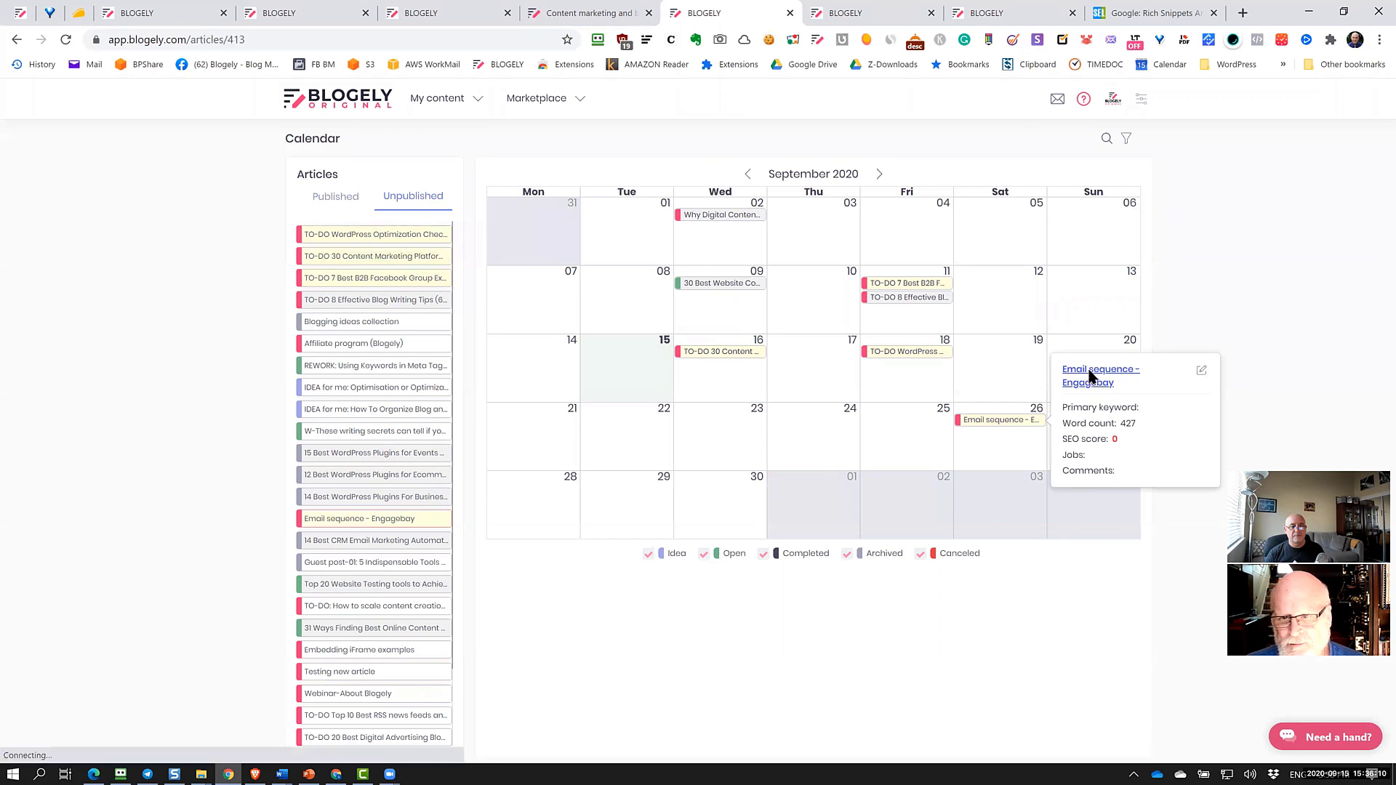
{"action": "left_click", "coordinate": [16, 42]}
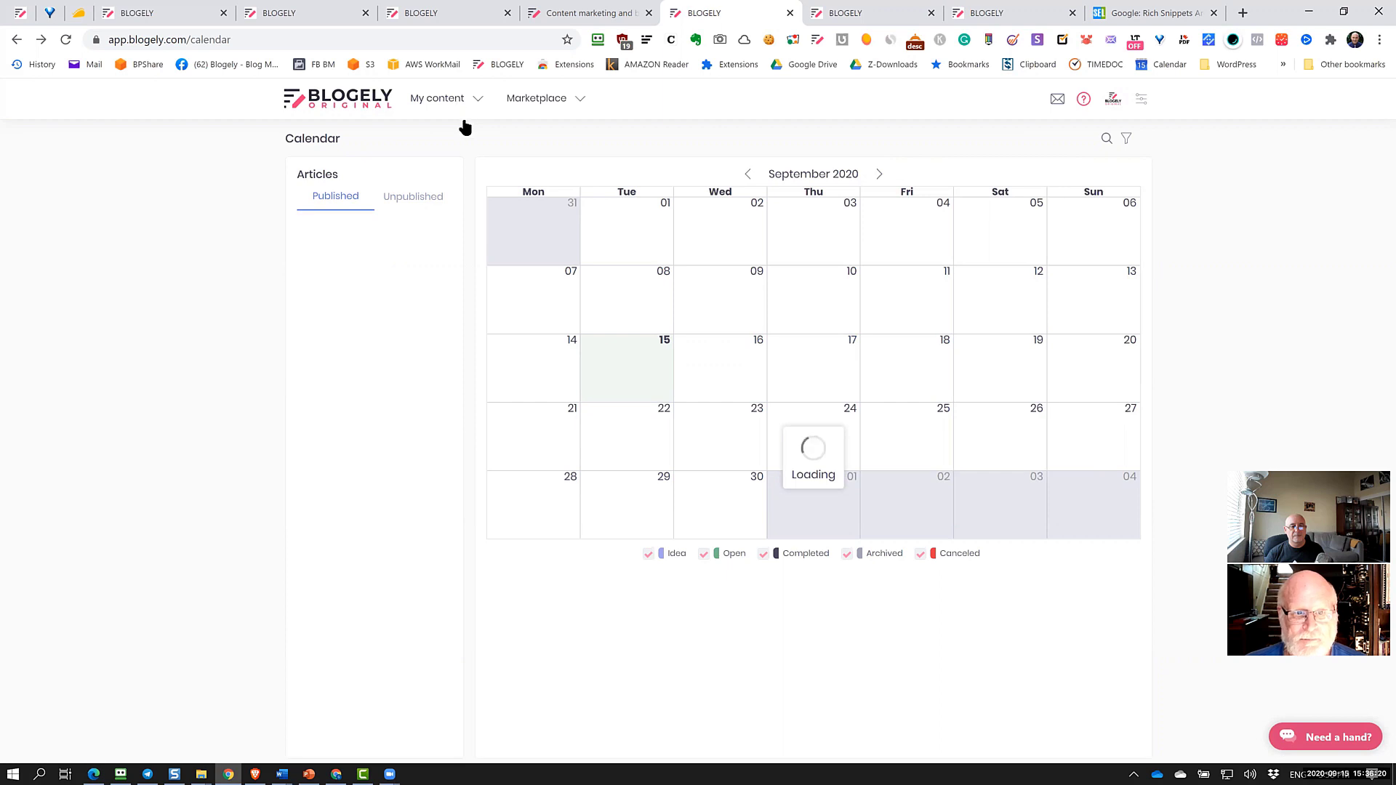
Reload the calendar, visit the Portfolios overview, and return to the editorial calendar
{"action": "left_click", "coordinate": [66, 45]}
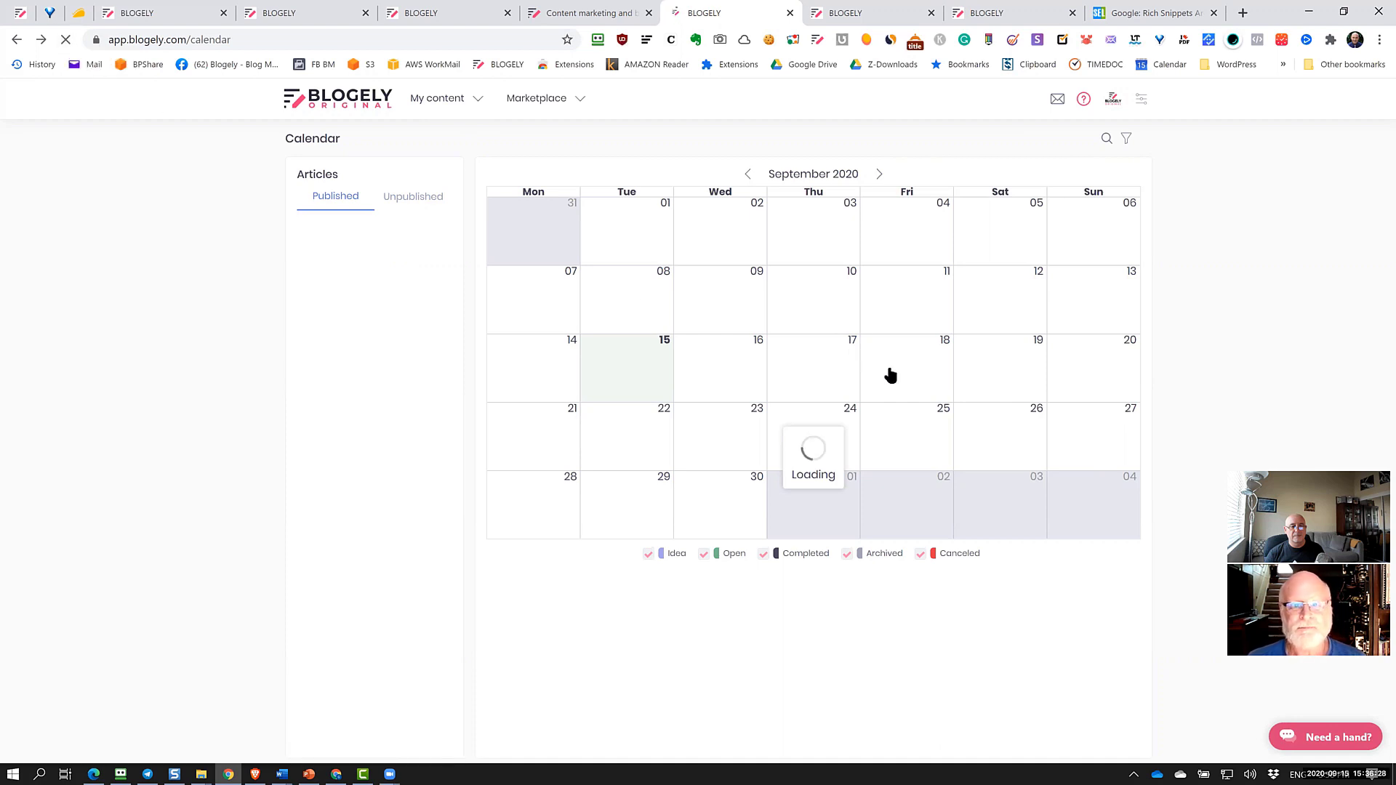
{"action": "mouse_move", "coordinate": [445, 99]}
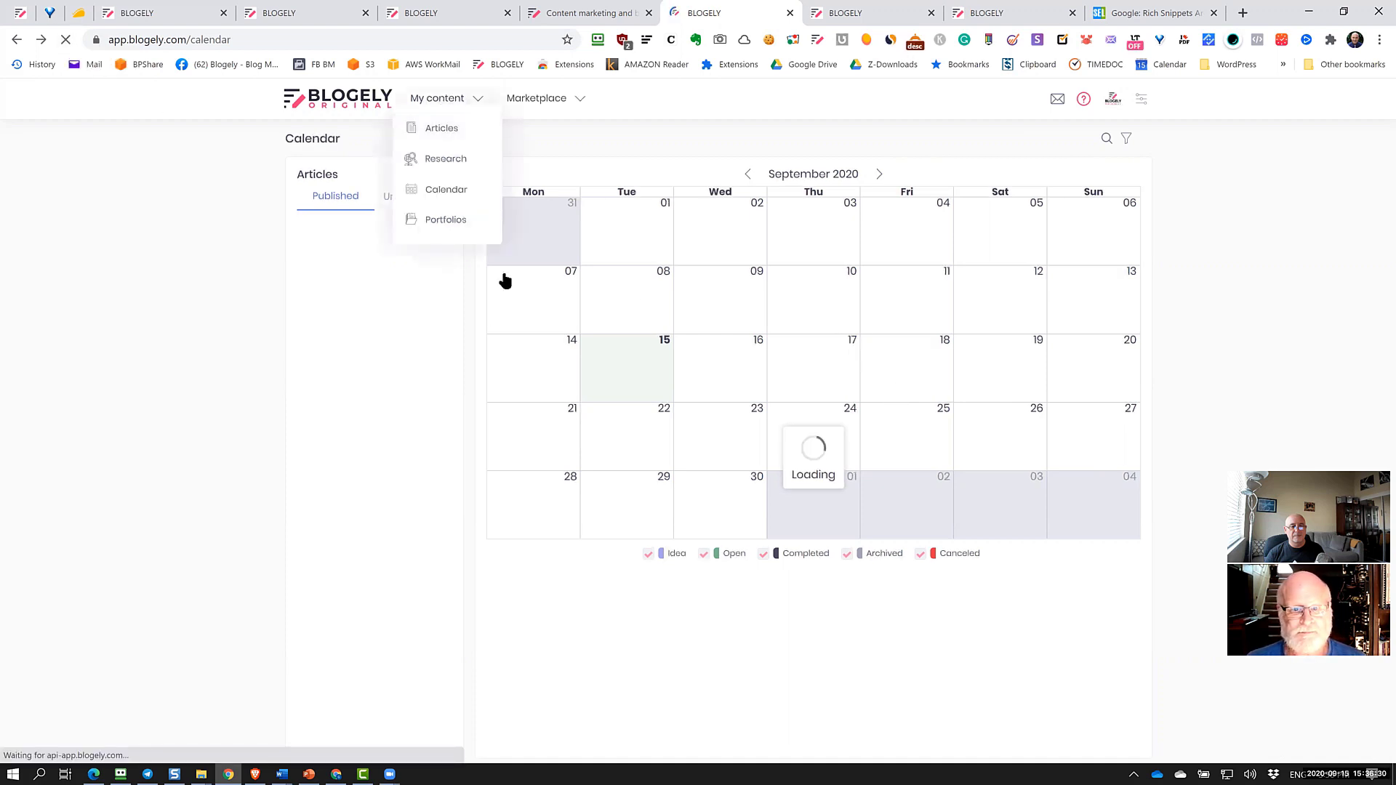
{"action": "left_click", "coordinate": [439, 226]}
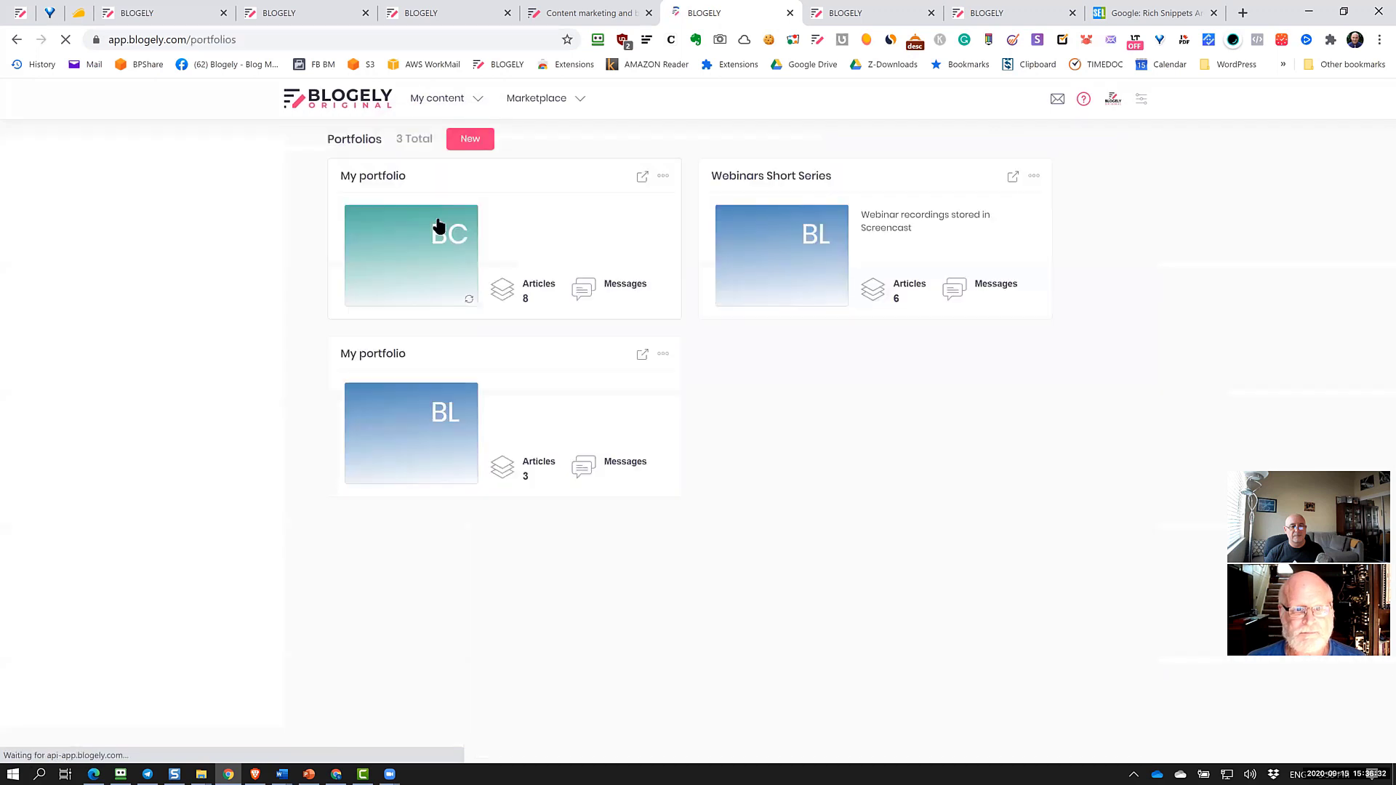
{"action": "mouse_move", "coordinate": [429, 100]}
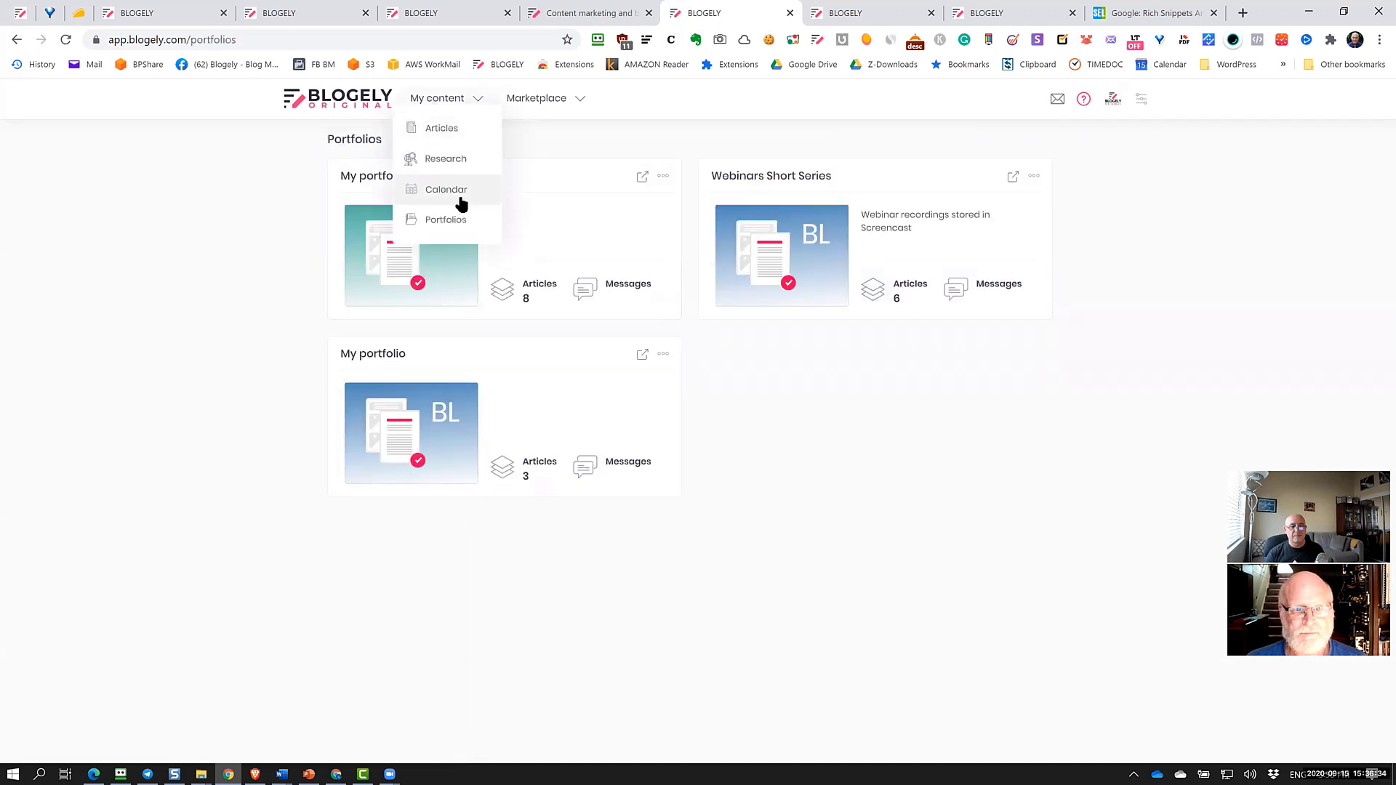
{"action": "left_click", "coordinate": [456, 195]}
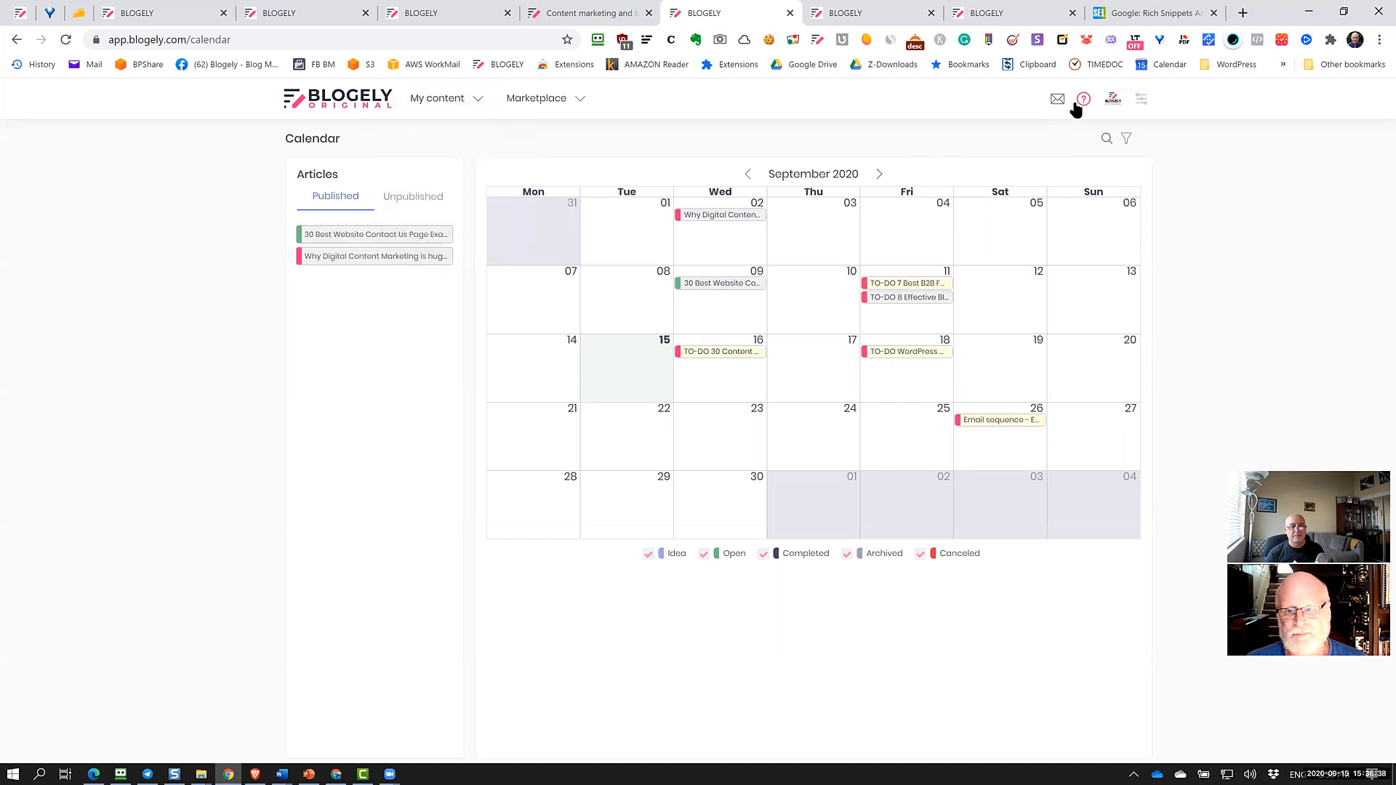
Open the Articles list and go to page 3 of the results
{"action": "mouse_move", "coordinate": [451, 111]}
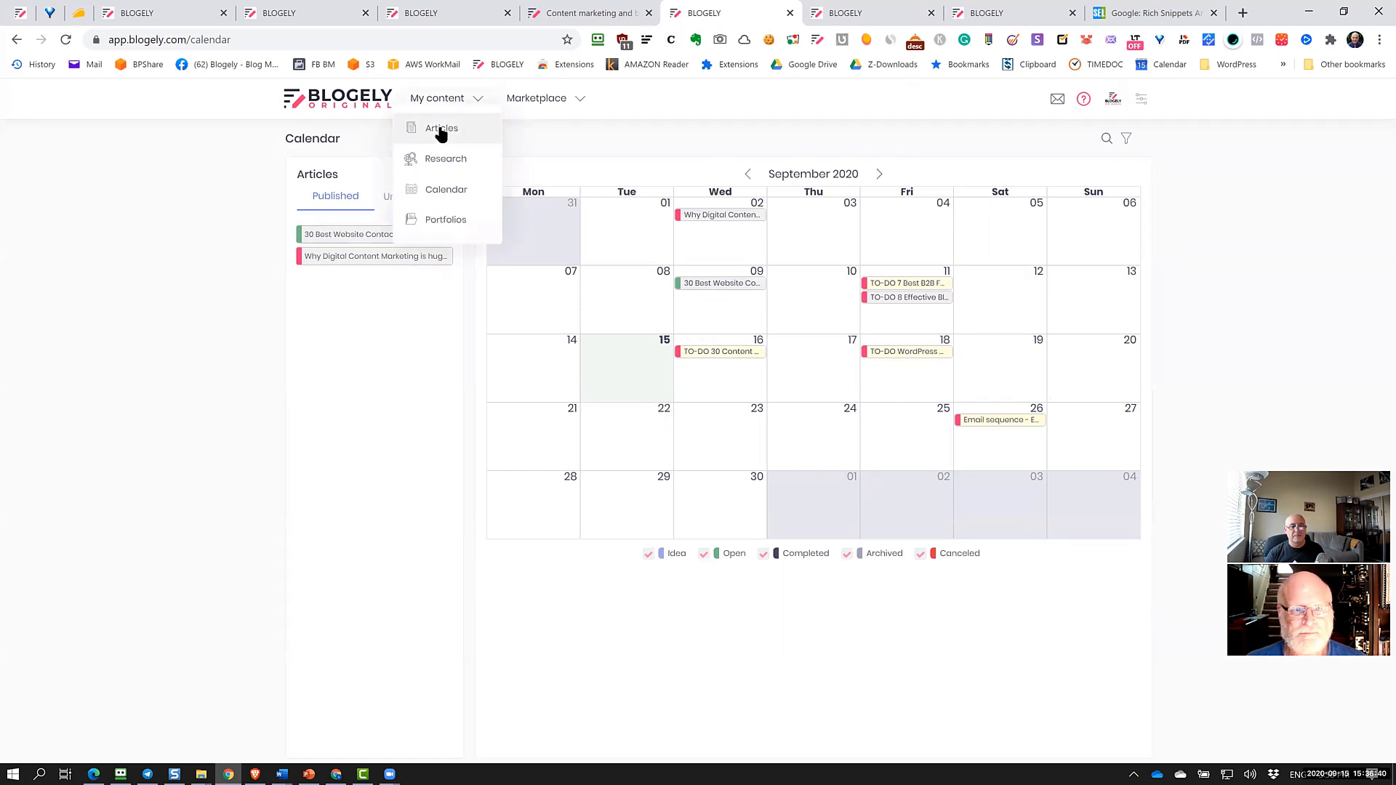
{"action": "left_click", "coordinate": [443, 137]}
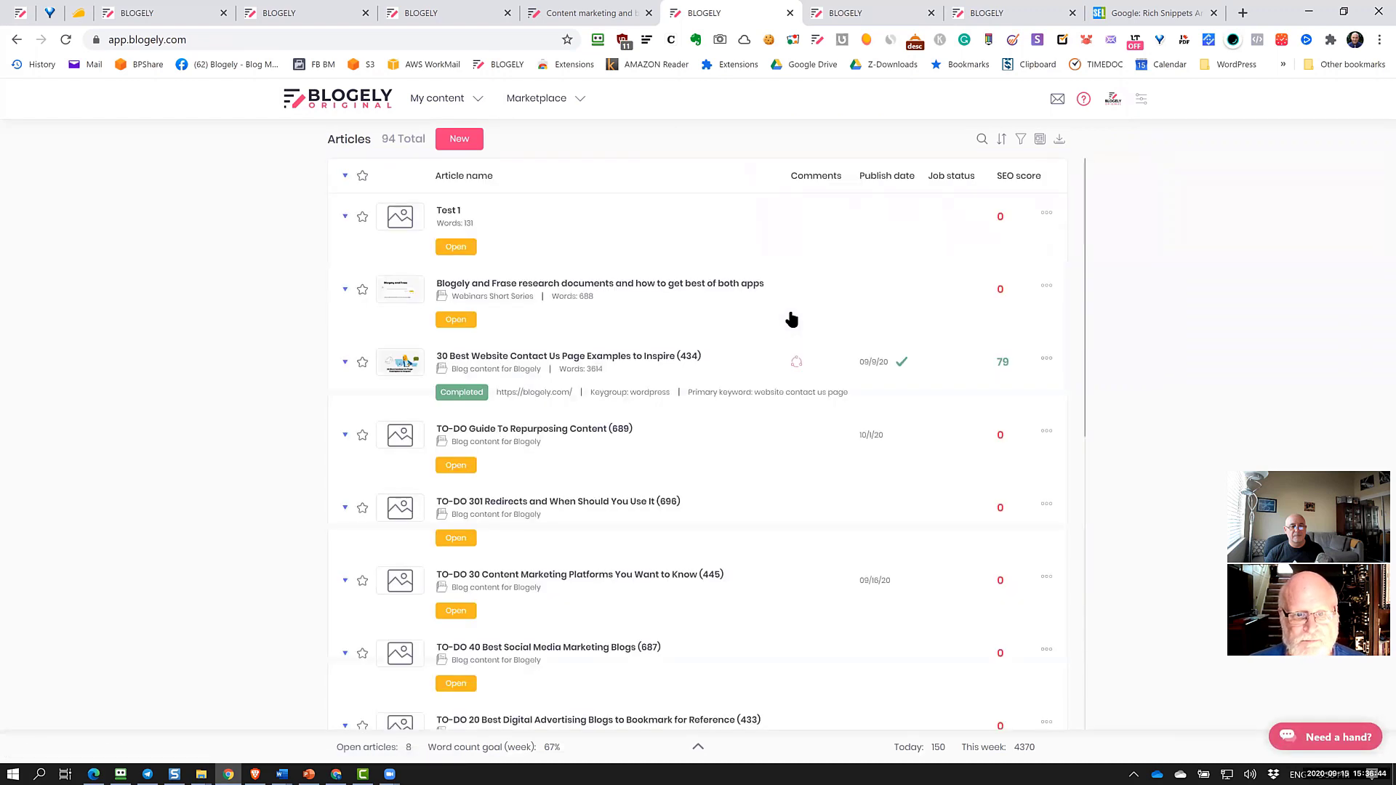
{"action": "scroll", "coordinate": [664, 416], "scroll_direction": "down", "scroll_amount": 3}
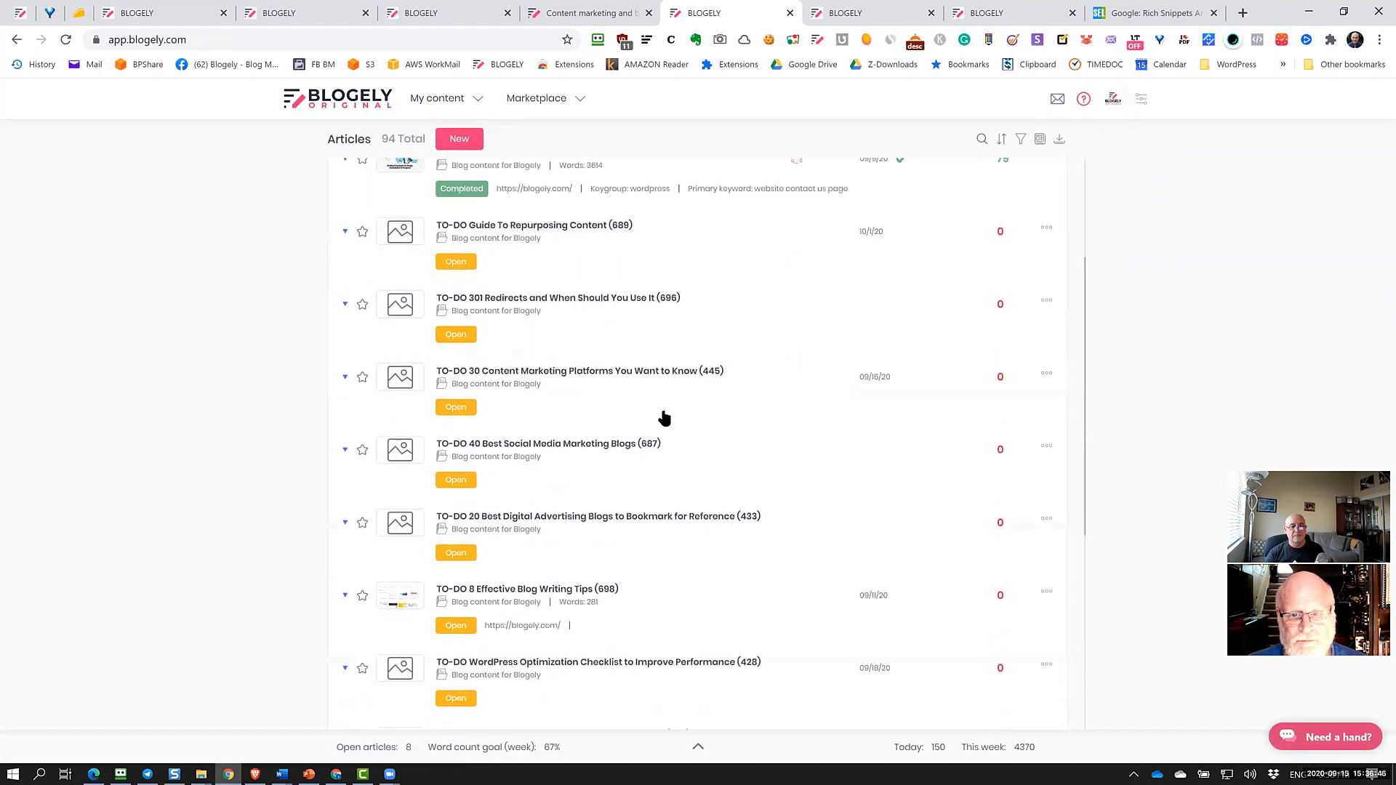
{"action": "scroll", "coordinate": [663, 416], "scroll_direction": "down", "scroll_amount": 5}
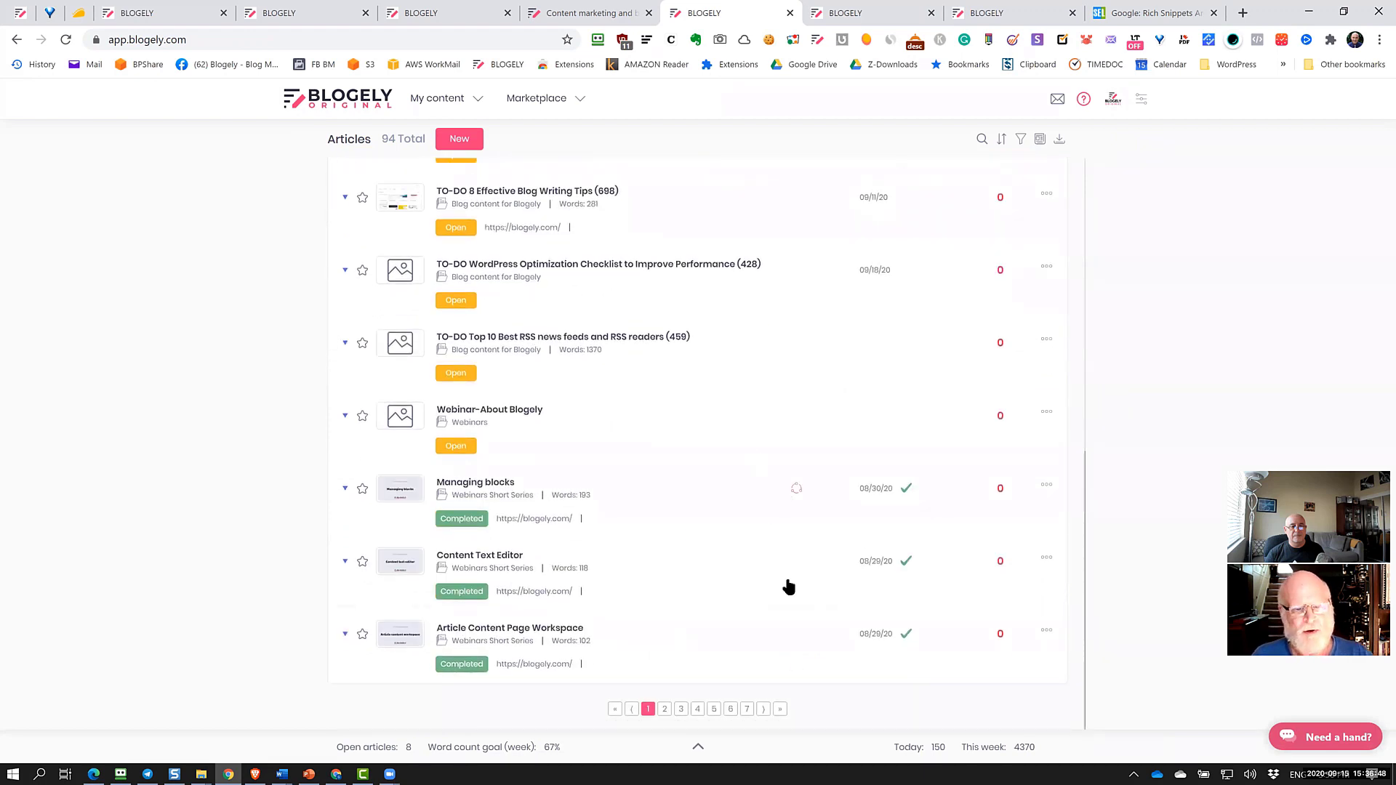
{"action": "left_click", "coordinate": [680, 710]}
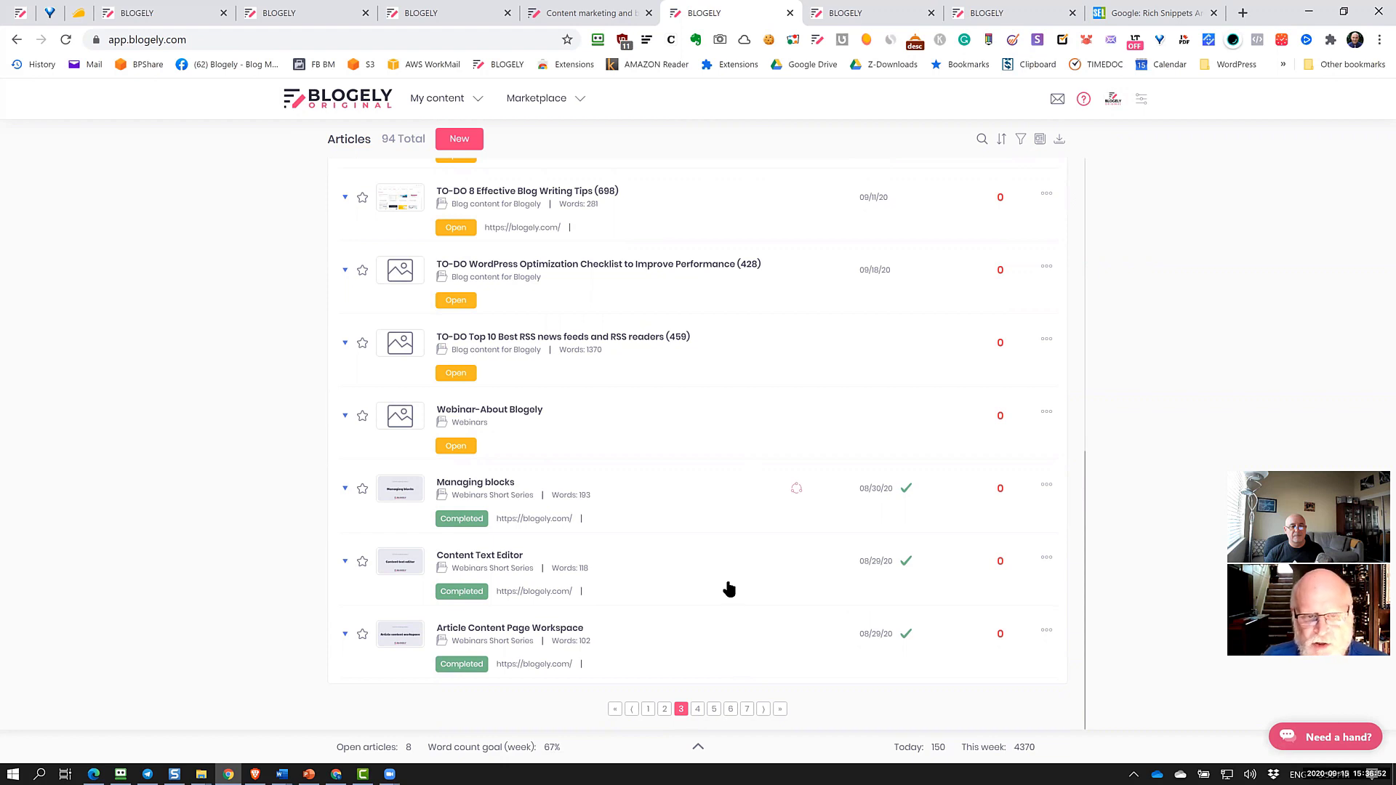
{"action": "left_click", "coordinate": [680, 710]}
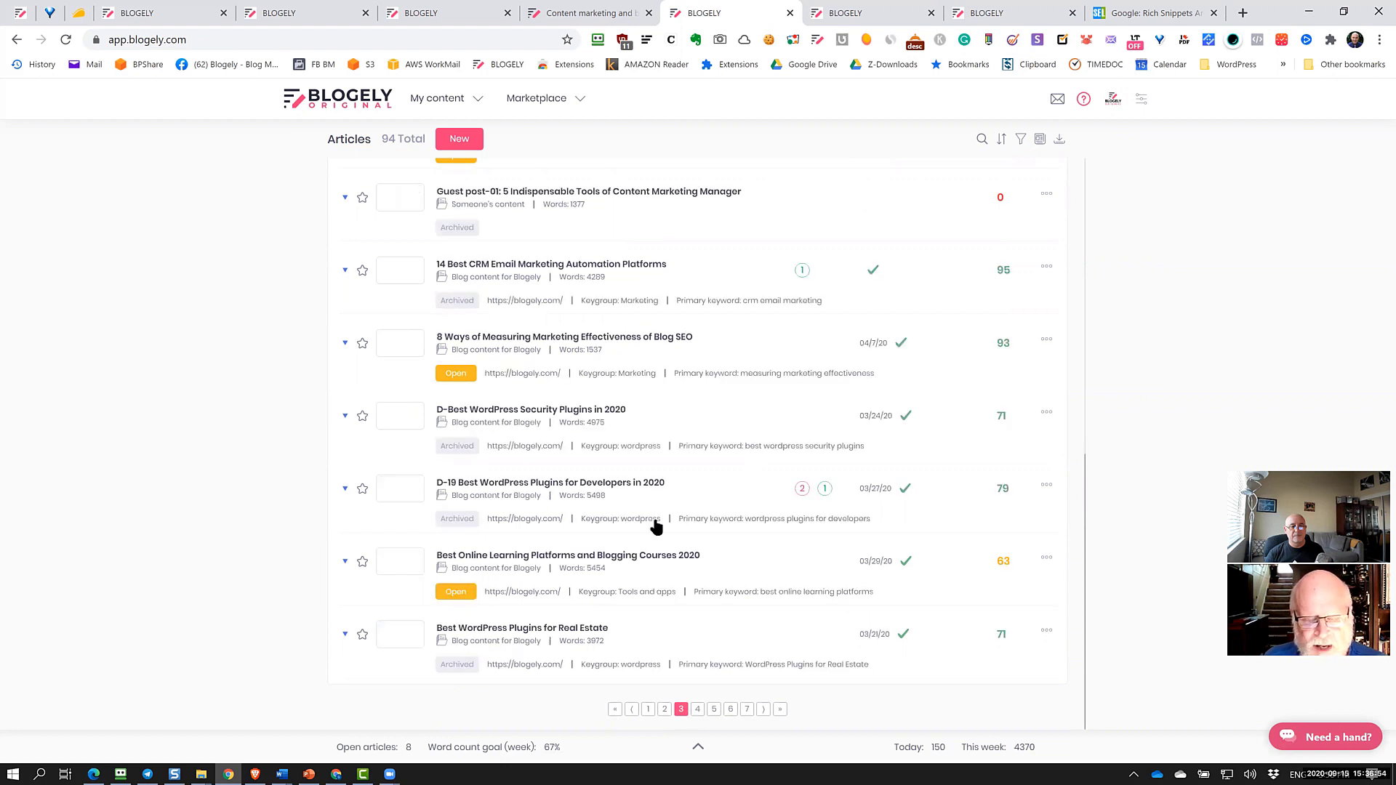
{"action": "scroll", "coordinate": [657, 525], "scroll_direction": "up", "scroll_amount": 8}
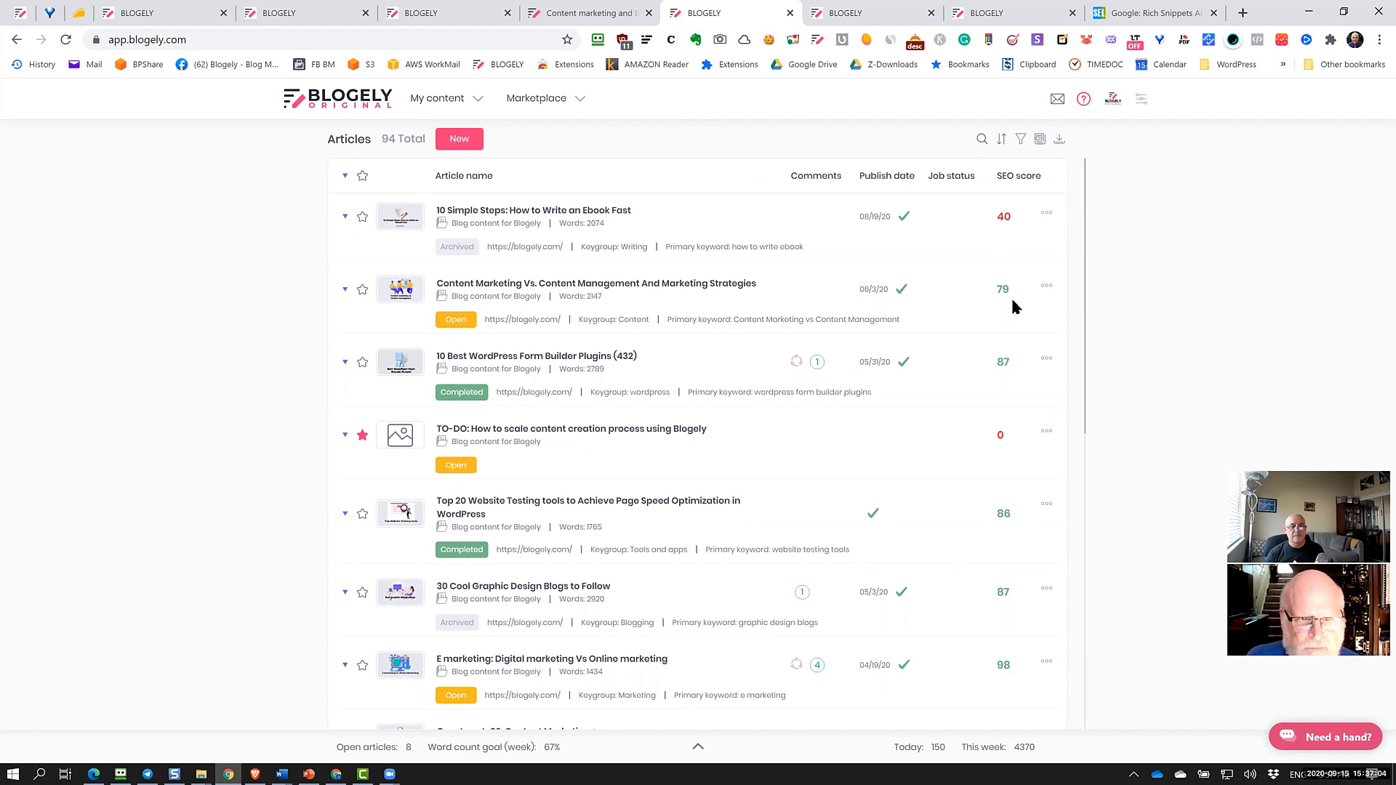
Open the Content Marketing Vs. Content Management article, scroll its blocks, and view its research documents
{"action": "left_click", "coordinate": [911, 585]}
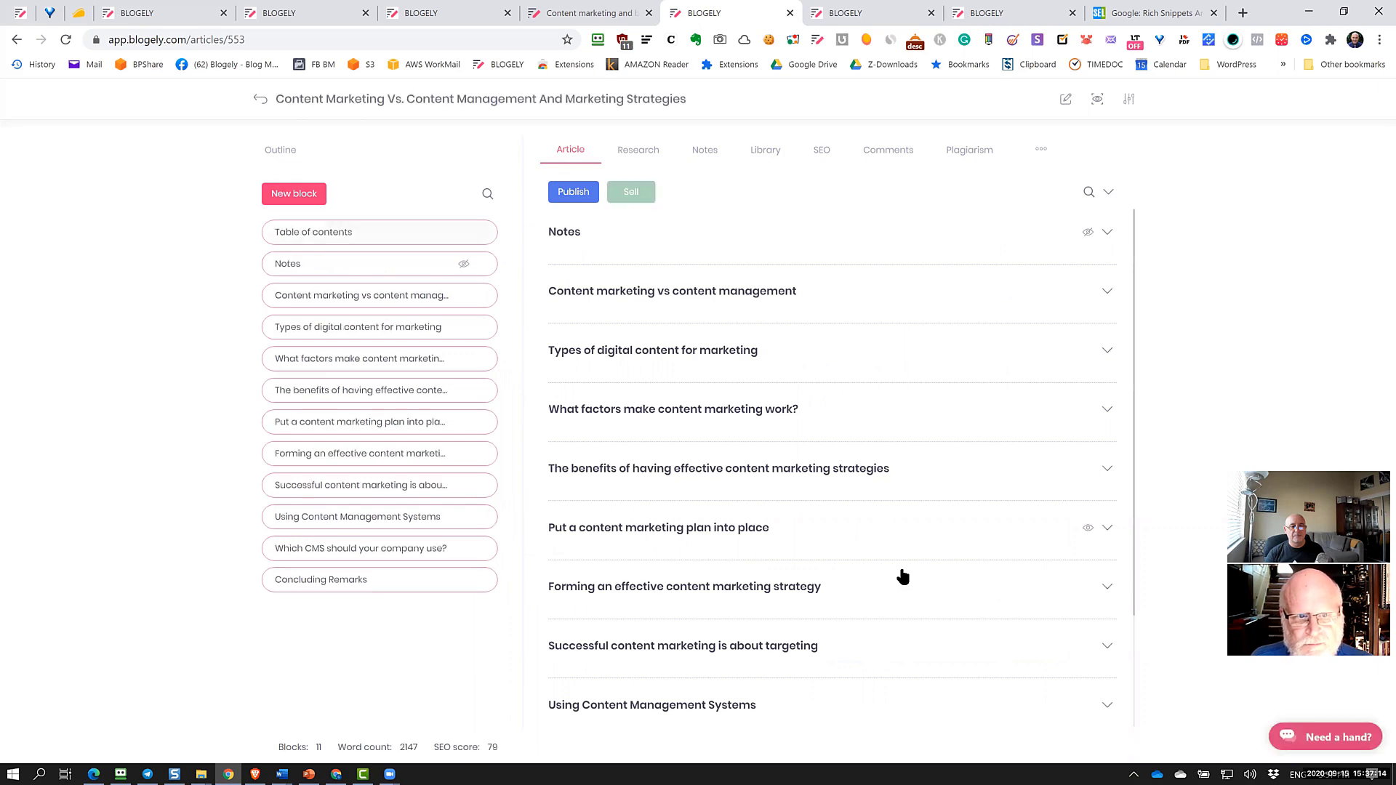
{"action": "scroll", "coordinate": [719, 533], "scroll_direction": "down", "scroll_amount": 3}
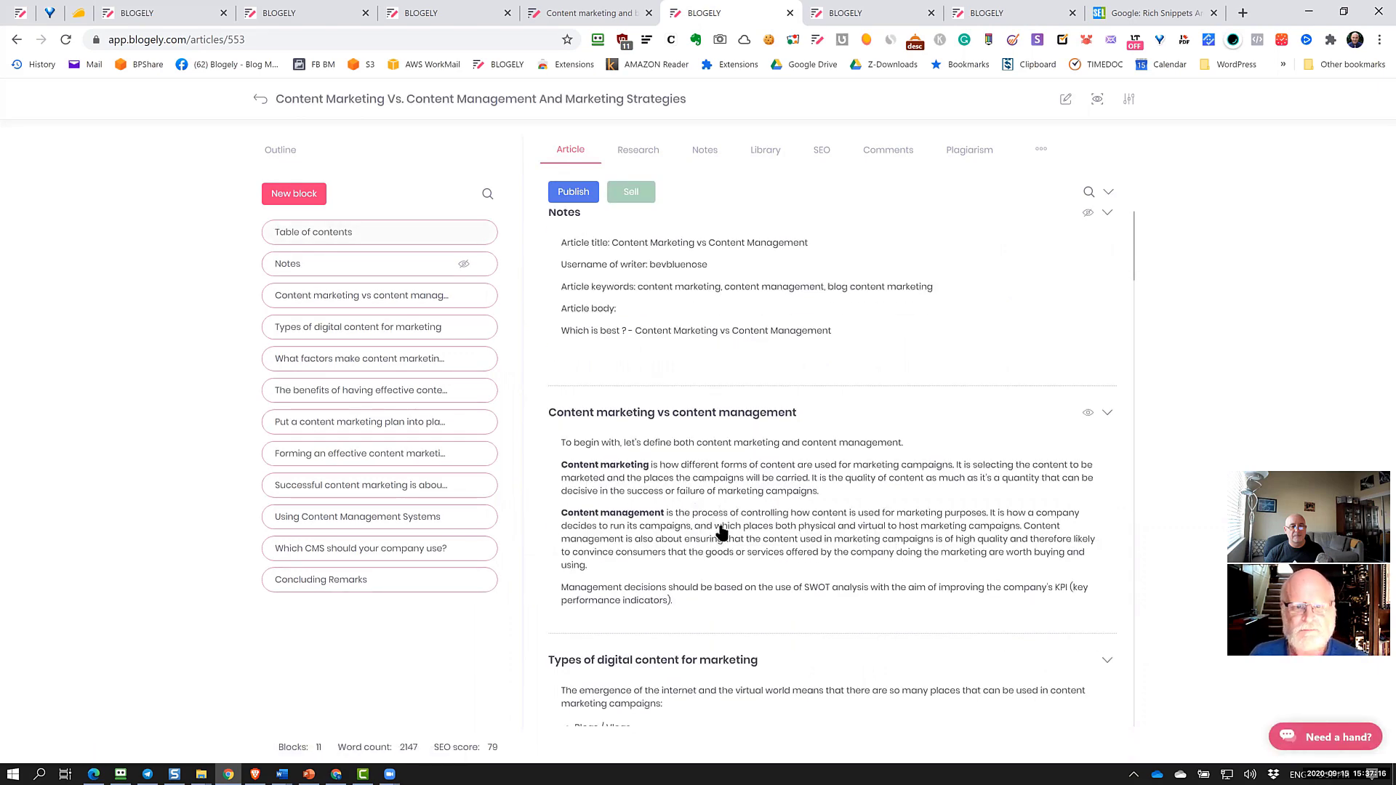
{"action": "scroll", "coordinate": [720, 533], "scroll_direction": "down", "scroll_amount": 6}
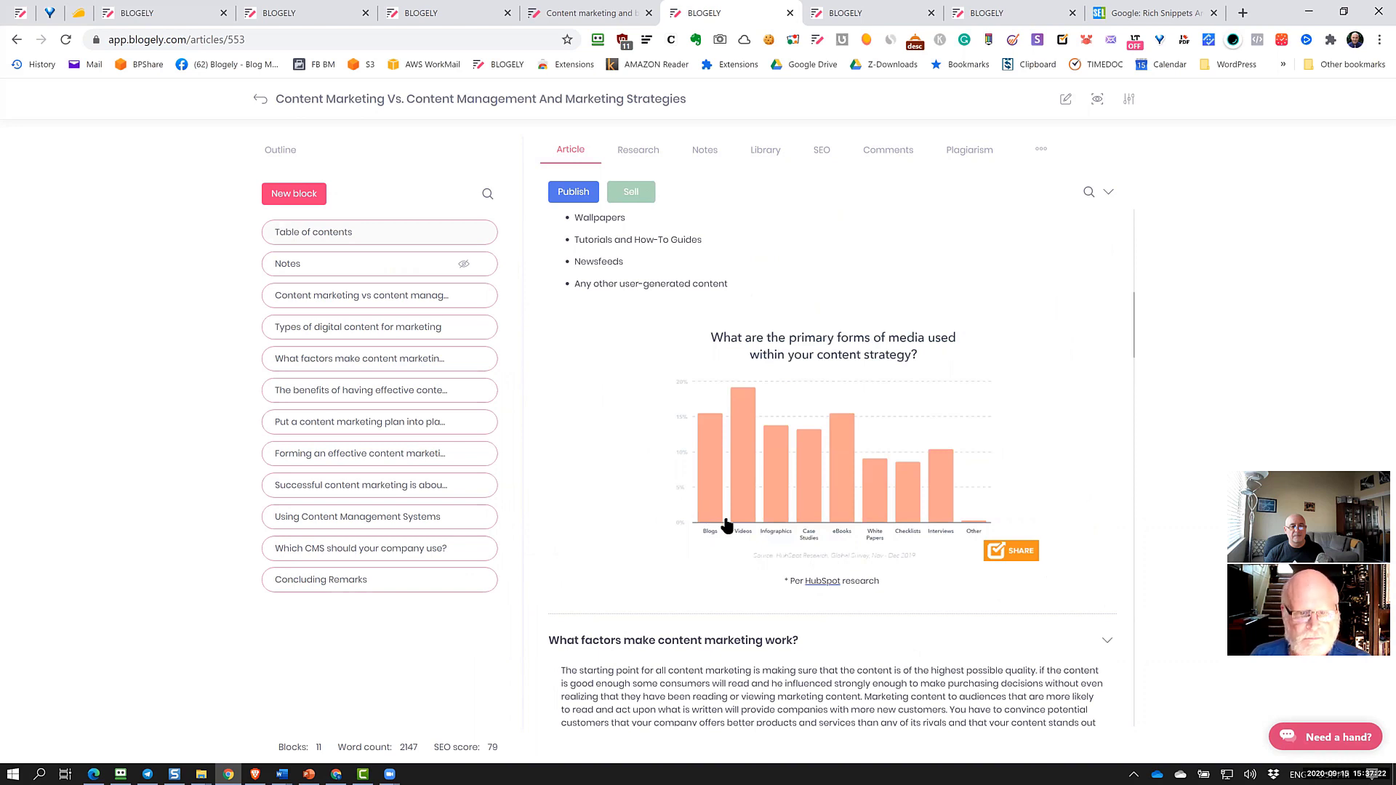
{"action": "scroll", "coordinate": [749, 303], "scroll_direction": "up", "scroll_amount": 6}
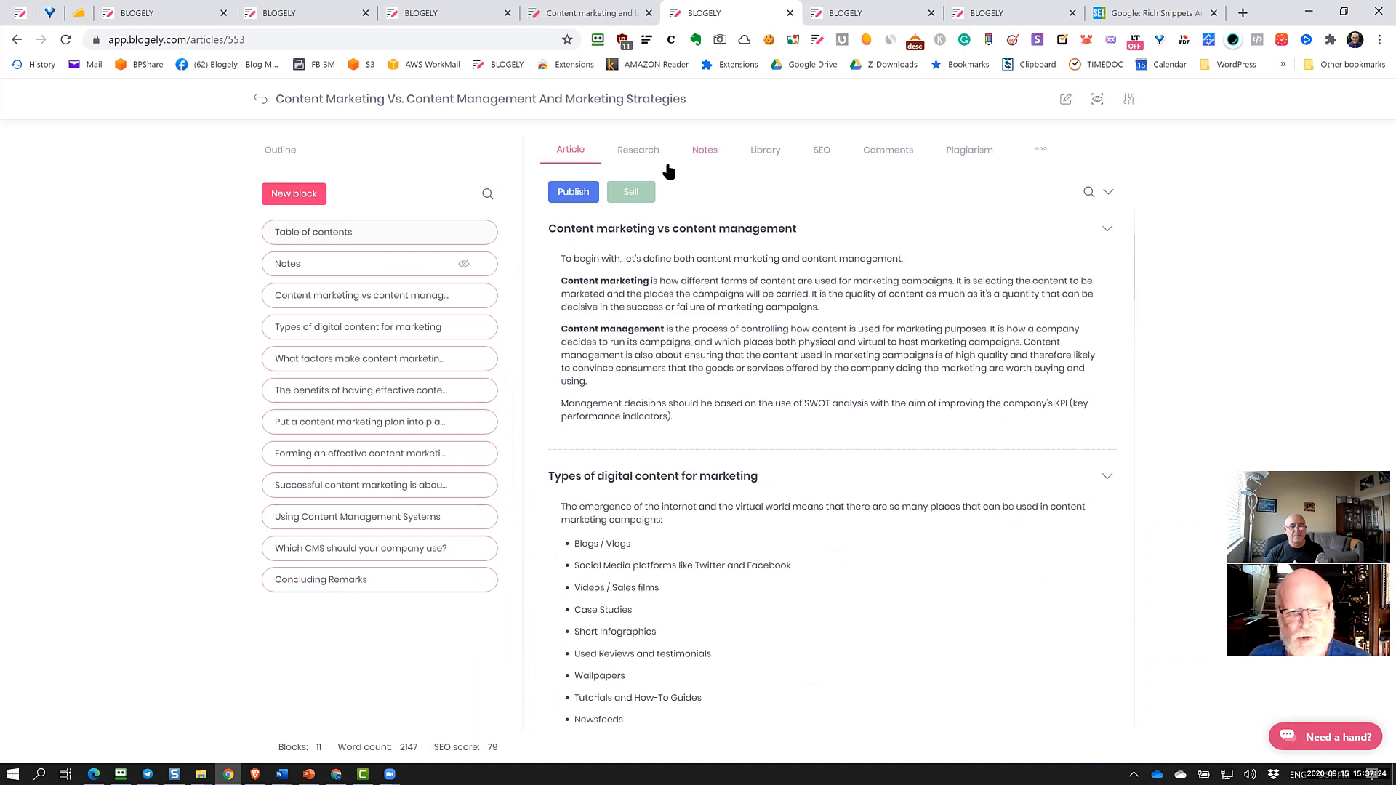
{"action": "scroll", "coordinate": [896, 409], "scroll_direction": "up", "scroll_amount": 3}
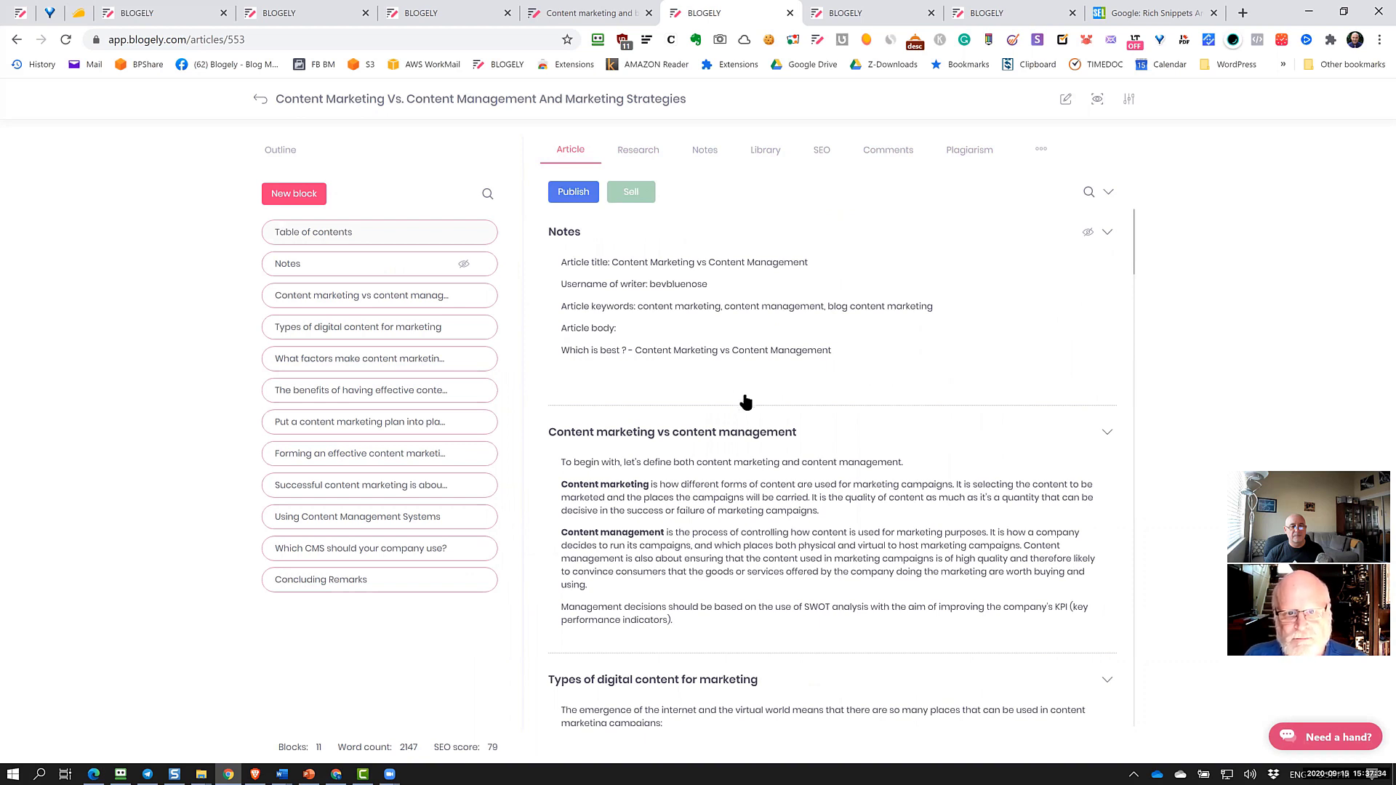
{"action": "left_click", "coordinate": [640, 155]}
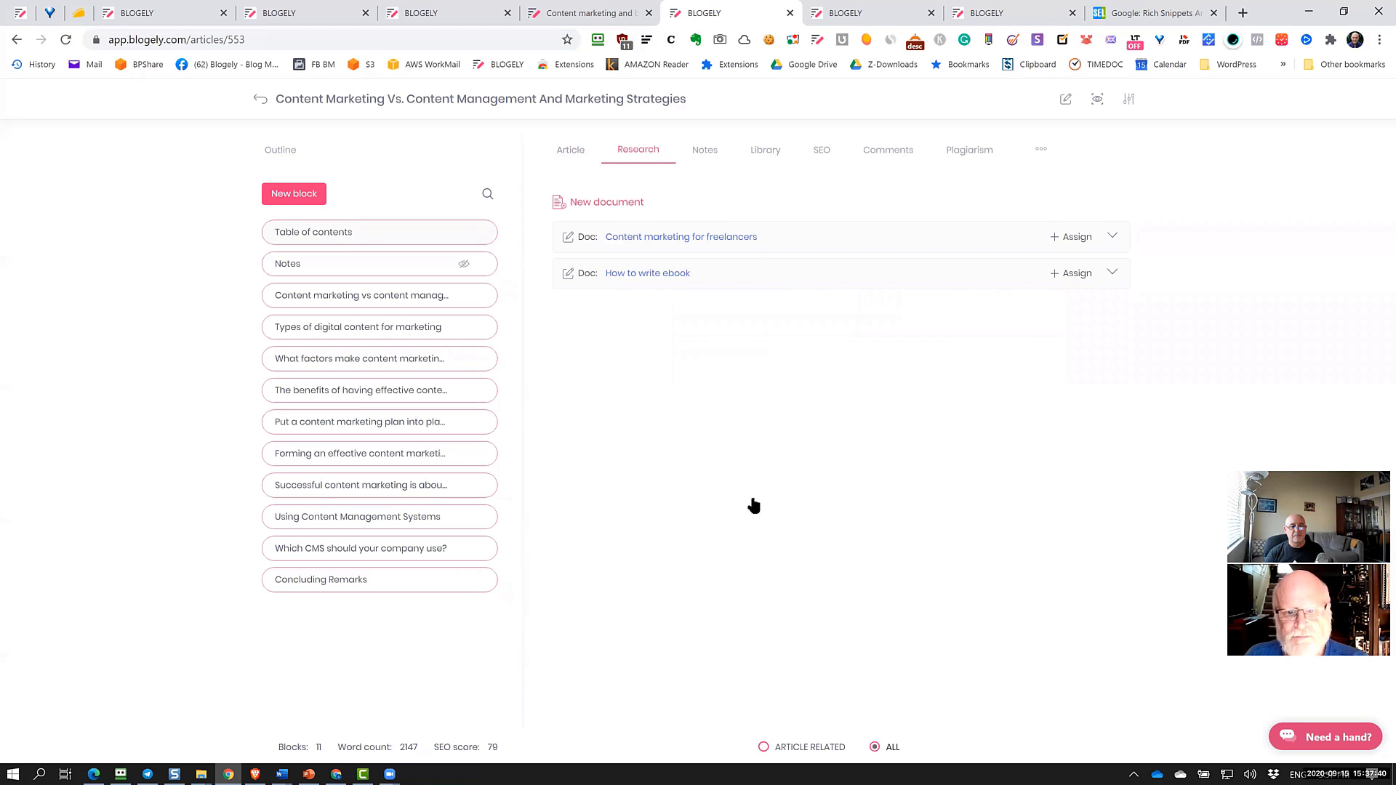
Look through the article's notes, then show its media library of uploaded images
{"action": "left_click", "coordinate": [705, 154]}
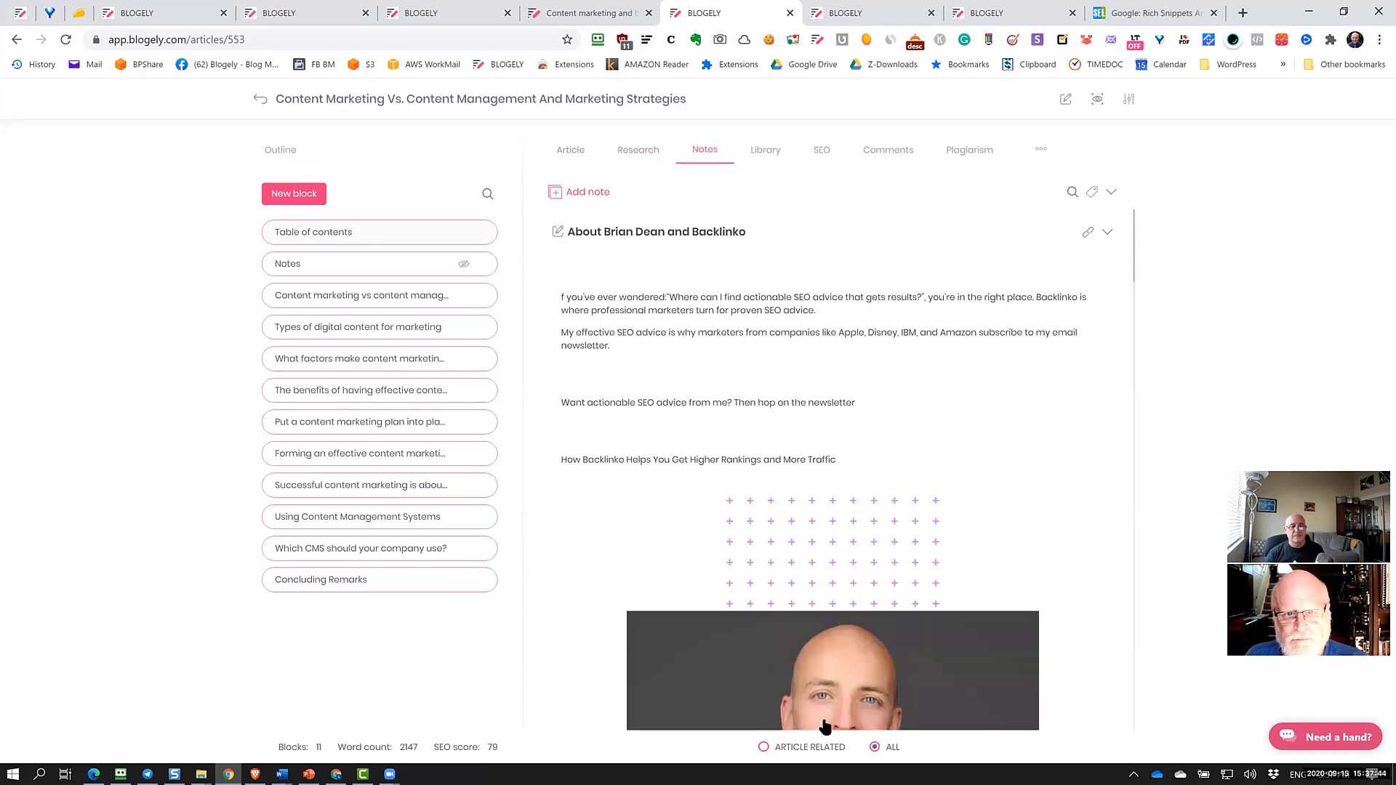
{"action": "scroll", "coordinate": [792, 502], "scroll_direction": "down", "scroll_amount": 15}
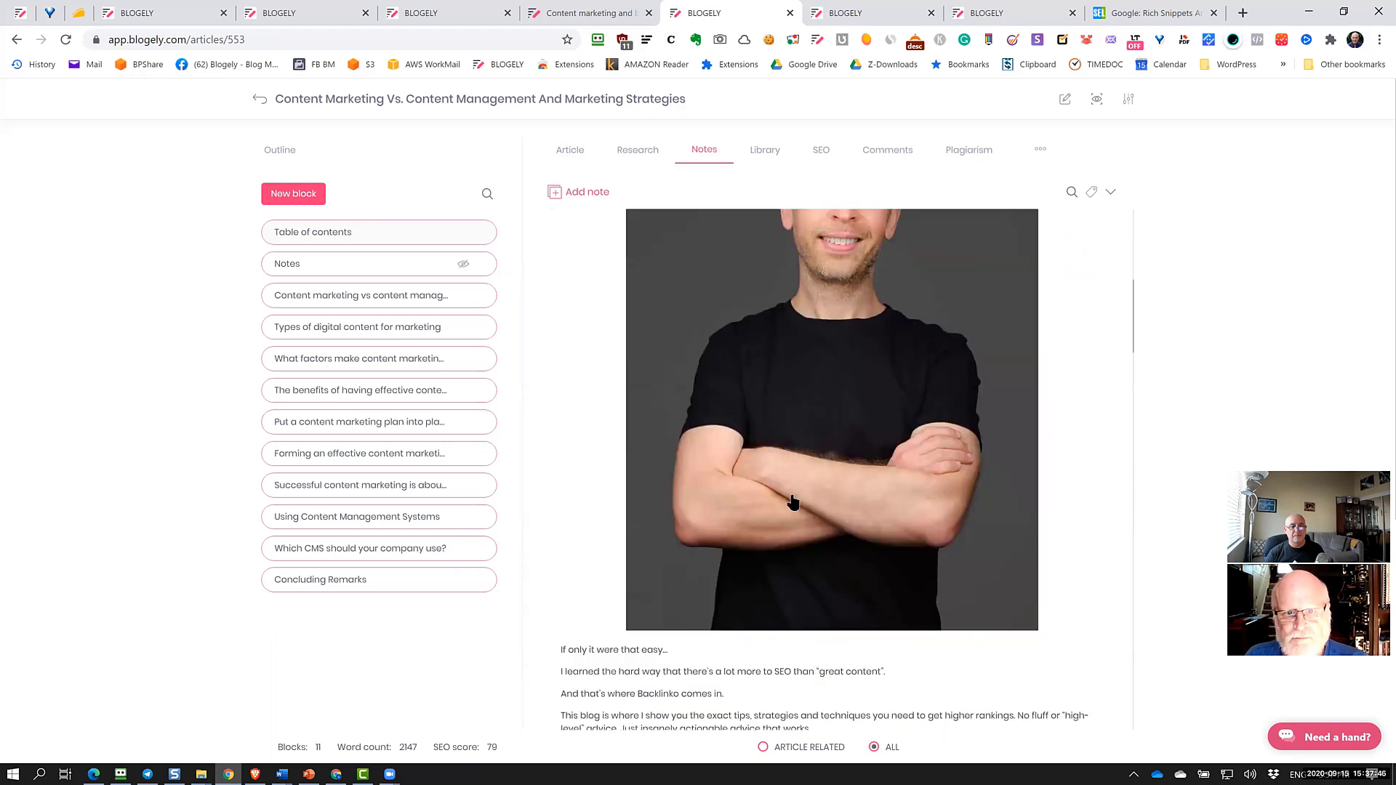
{"action": "scroll", "coordinate": [793, 502], "scroll_direction": "down", "scroll_amount": 3}
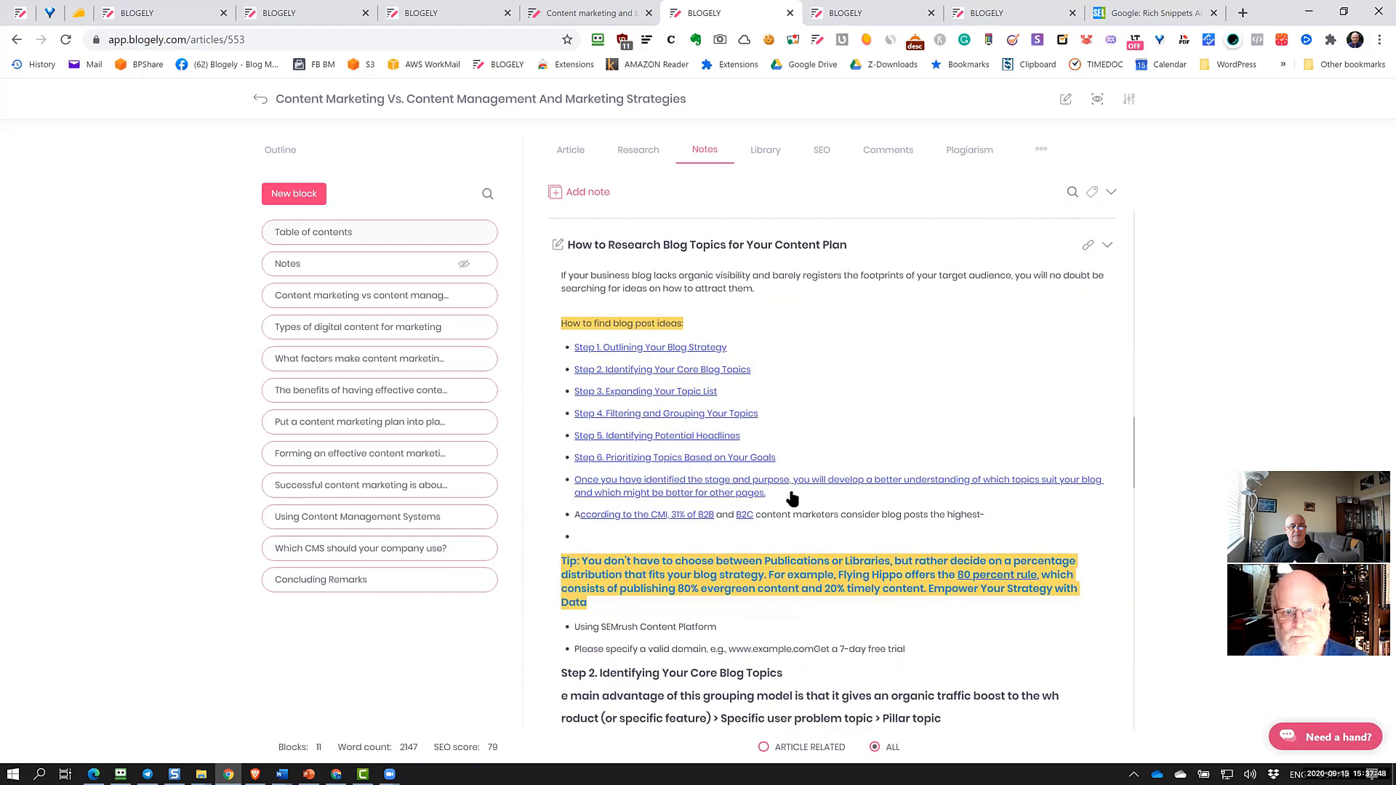
{"action": "left_click", "coordinate": [765, 154]}
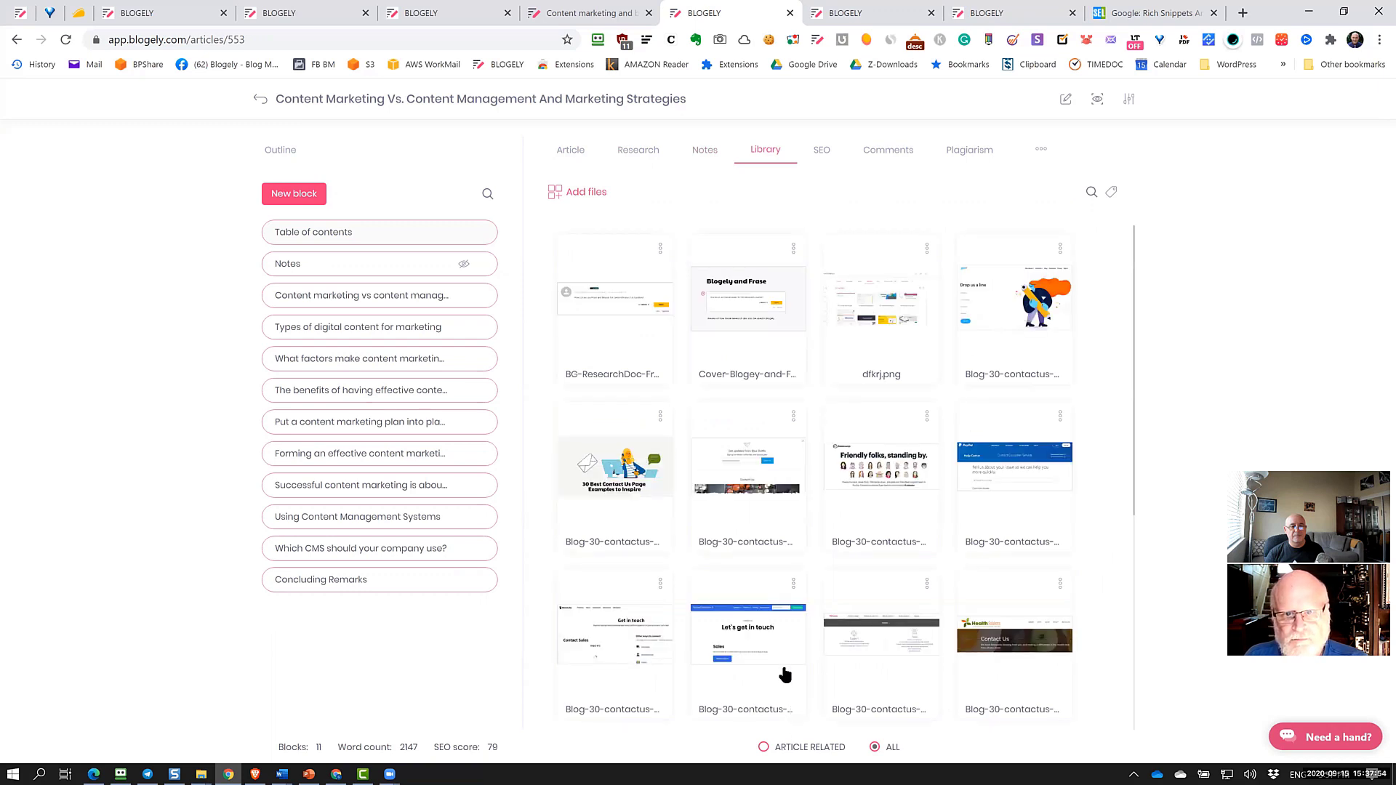
Show the SEO score table for the content marketing article, totalling 79 of 100
{"action": "left_click", "coordinate": [820, 153]}
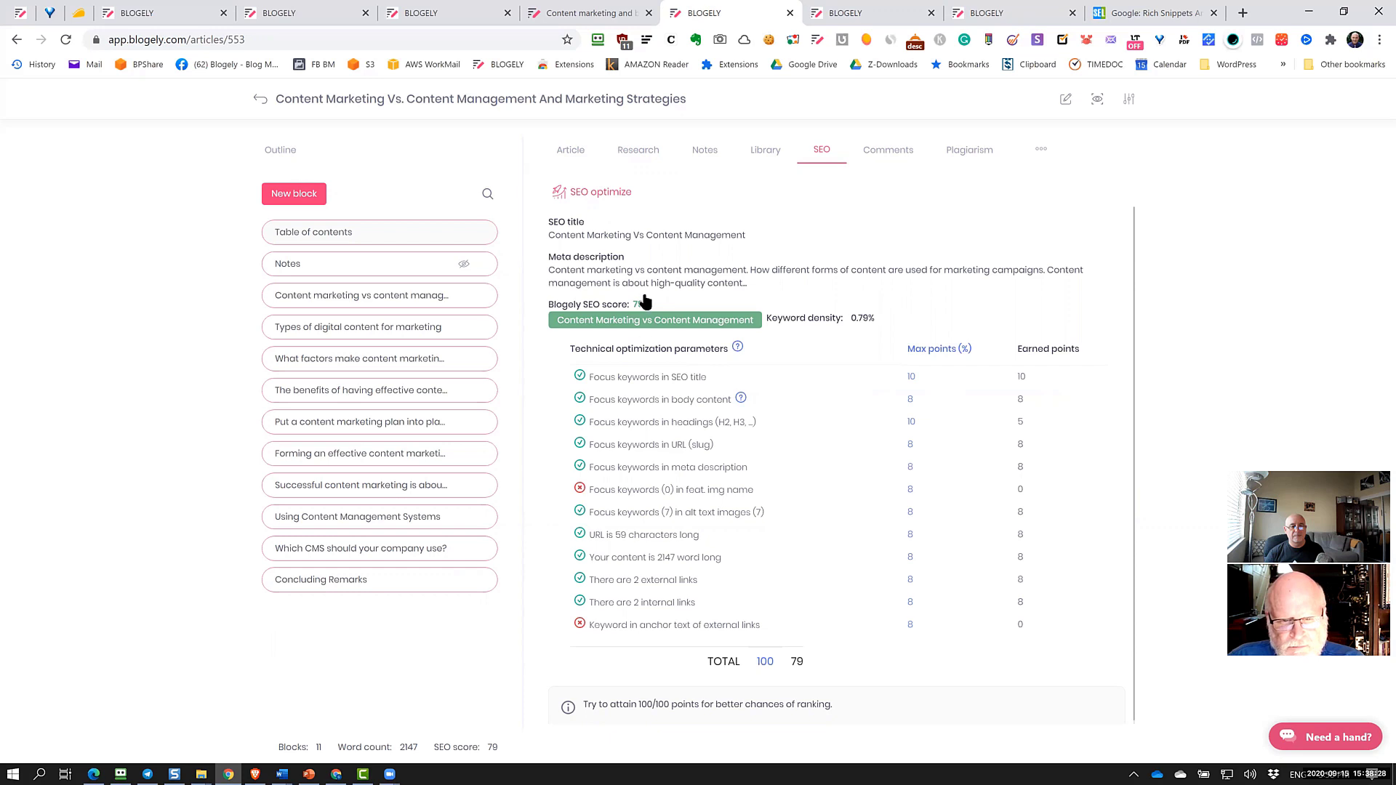
Open the SEO Details metadata form with SEO title, meta description and slug
{"action": "left_click", "coordinate": [601, 192]}
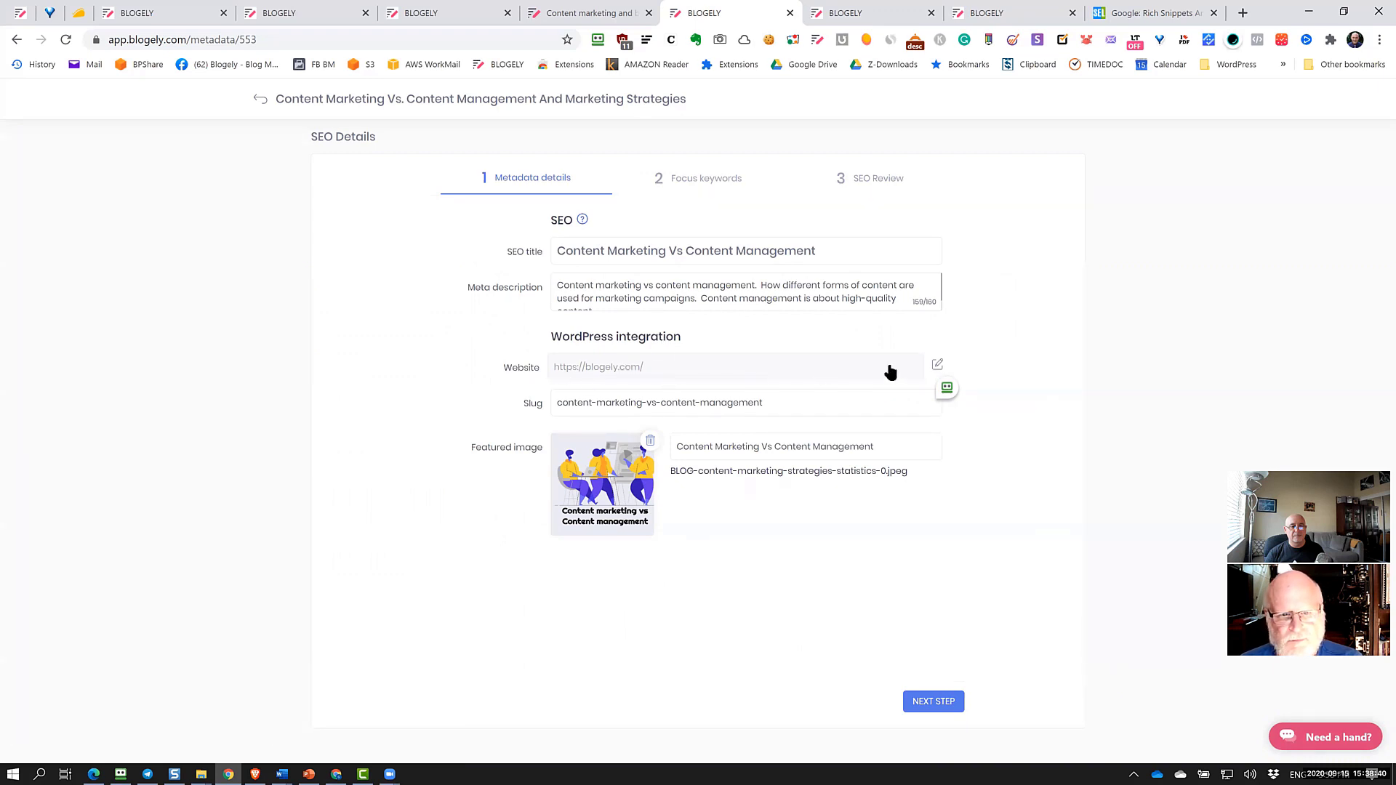
{"action": "left_click", "coordinate": [938, 366]}
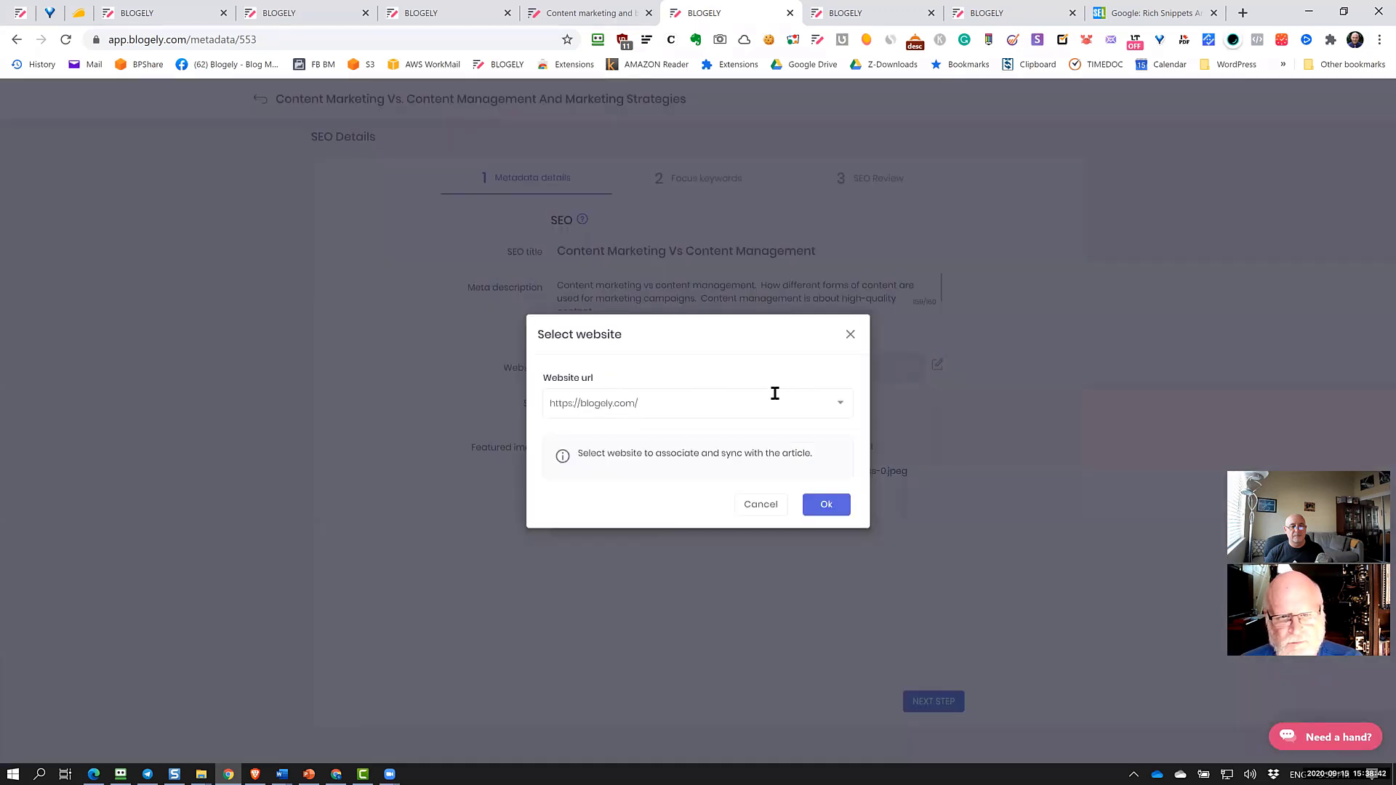
{"action": "left_click", "coordinate": [828, 407]}
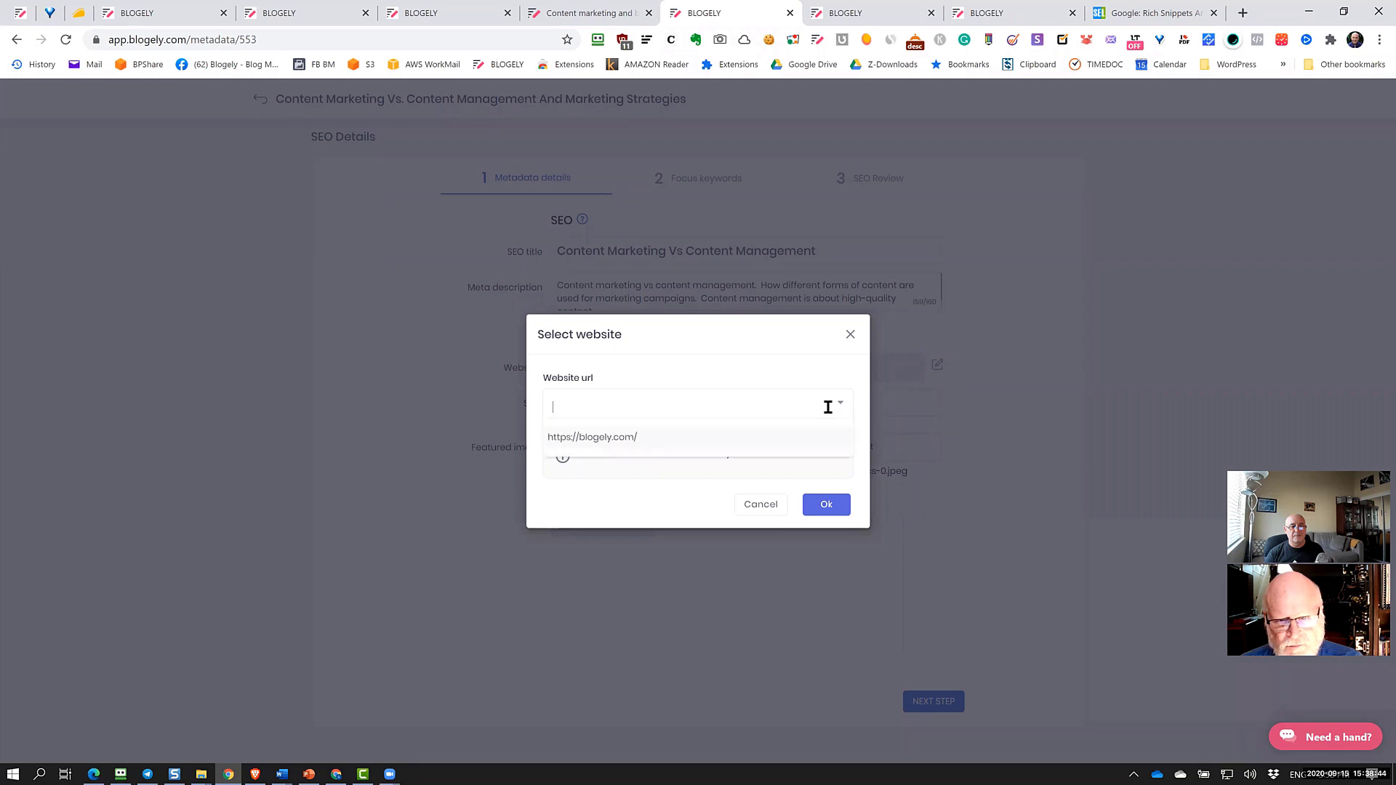
{"action": "left_click", "coordinate": [622, 438]}
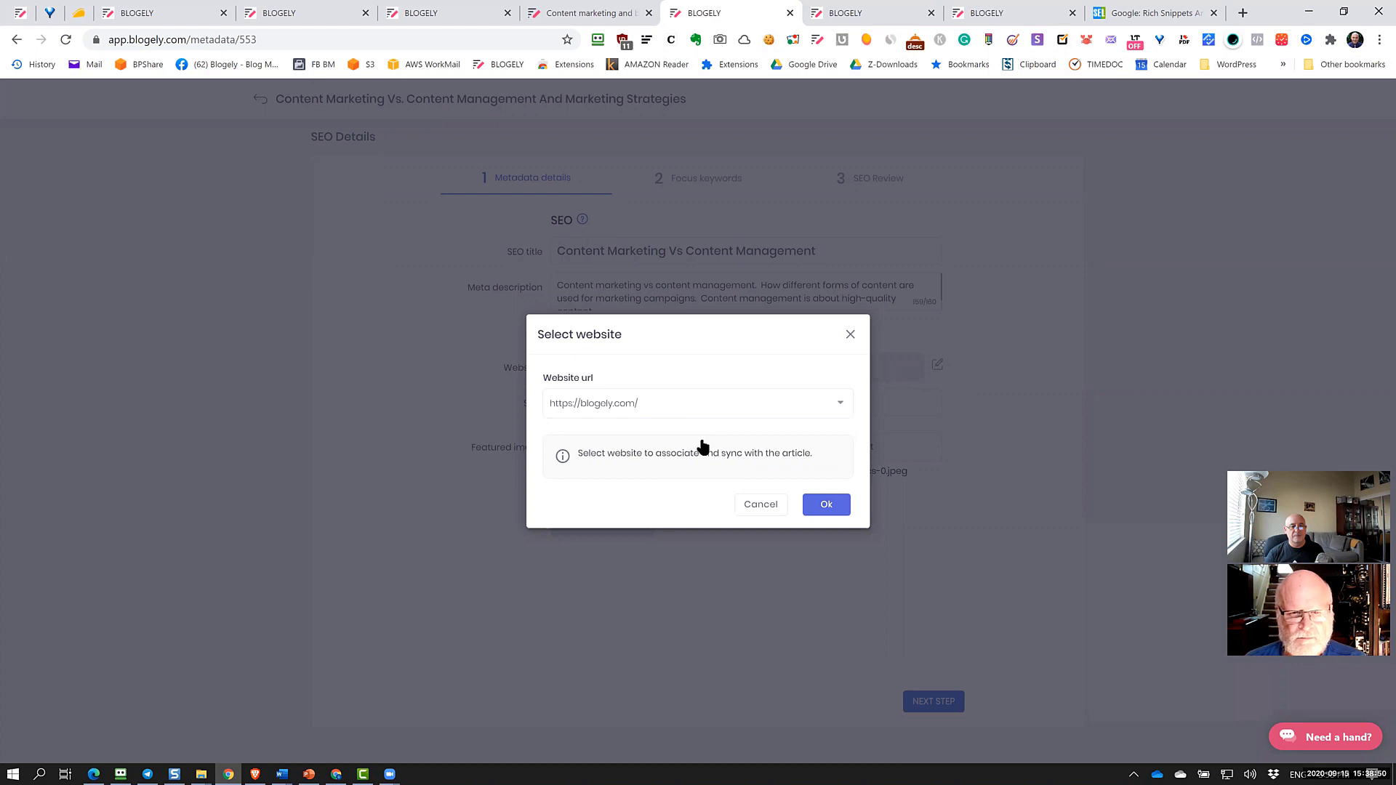
{"action": "left_click", "coordinate": [772, 507]}
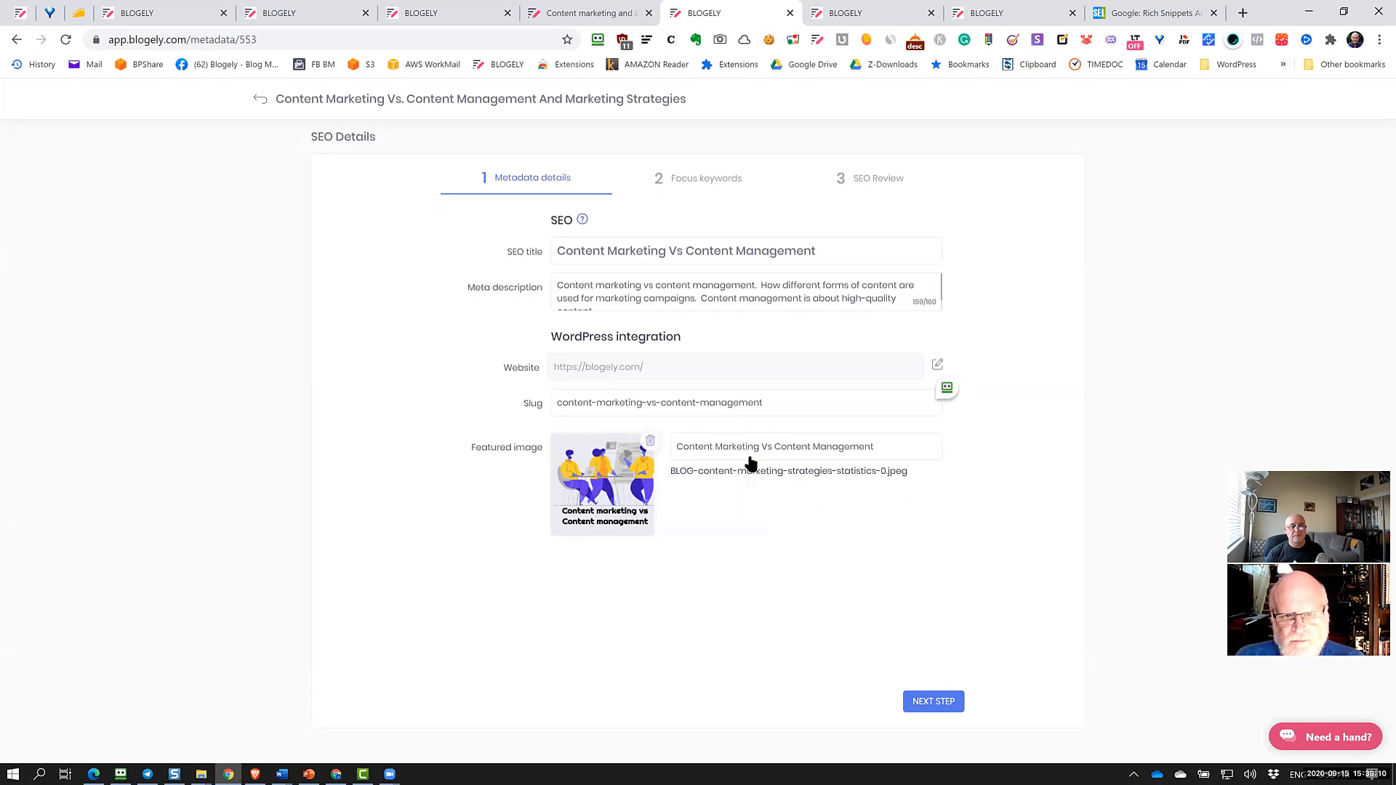
Select parts of the featured image alt text, then advance to the Focus keywords step
{"action": "left_click_drag", "start_coordinate": [876, 446], "coordinate": [680, 452]}
{"action": "left_click", "coordinate": [801, 555]}
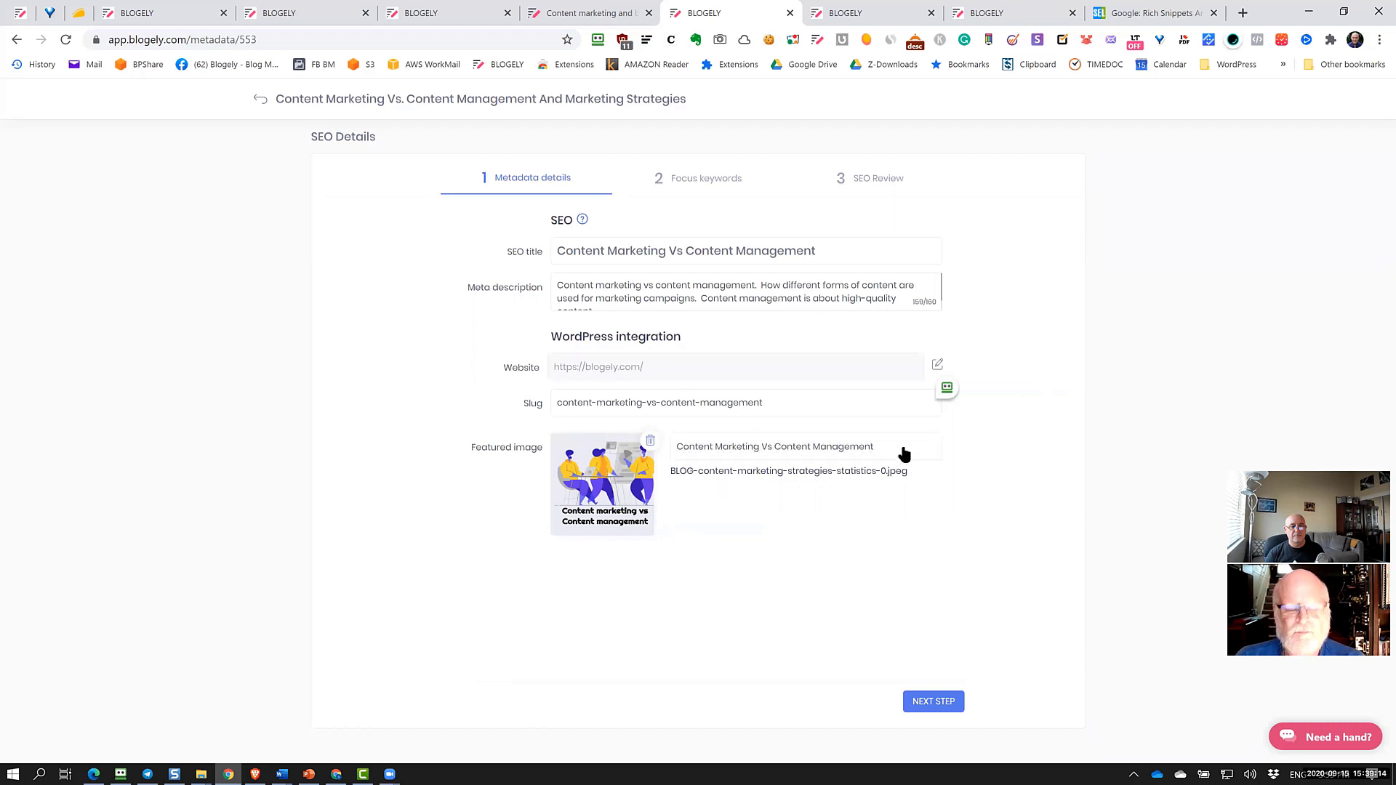
{"action": "left_click_drag", "start_coordinate": [904, 455], "coordinate": [675, 462]}
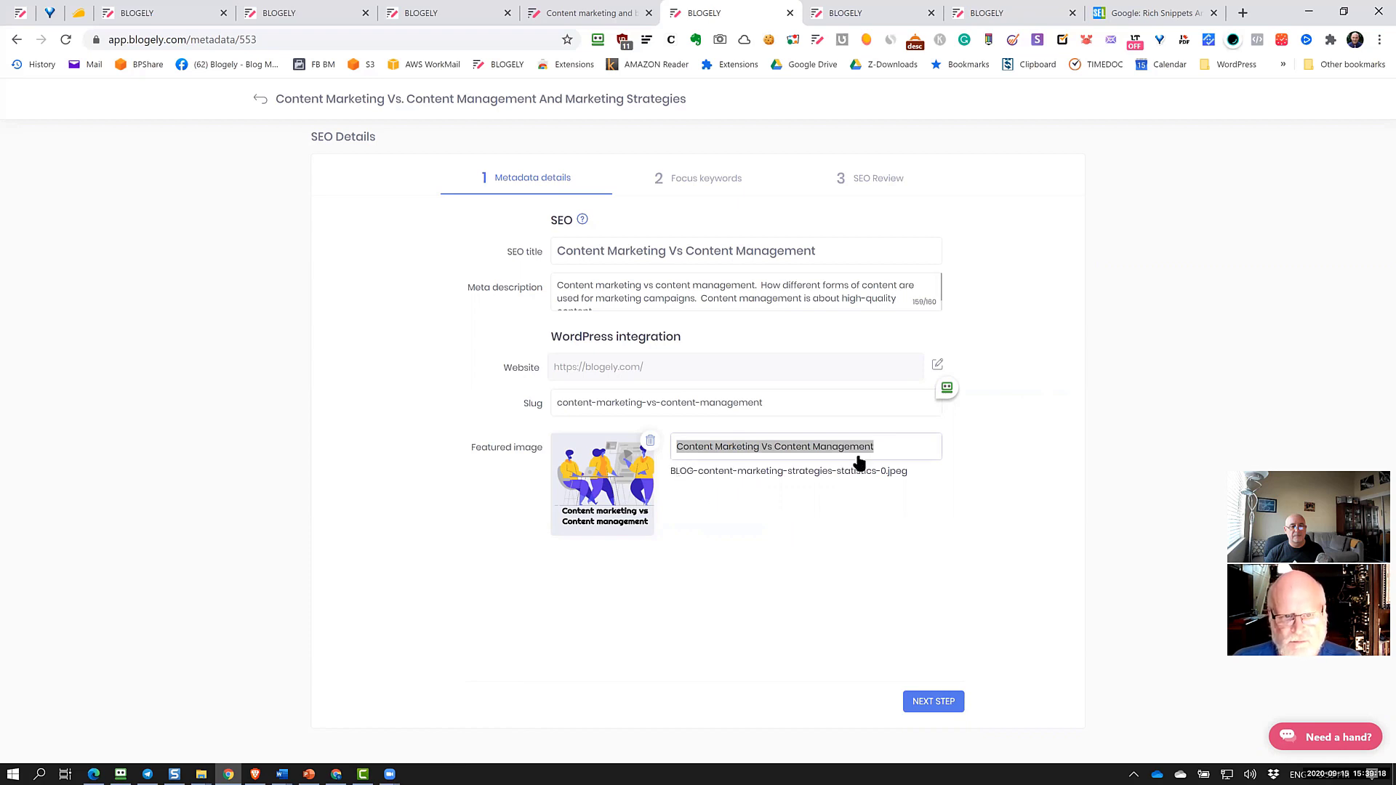
{"action": "left_click", "coordinate": [789, 514]}
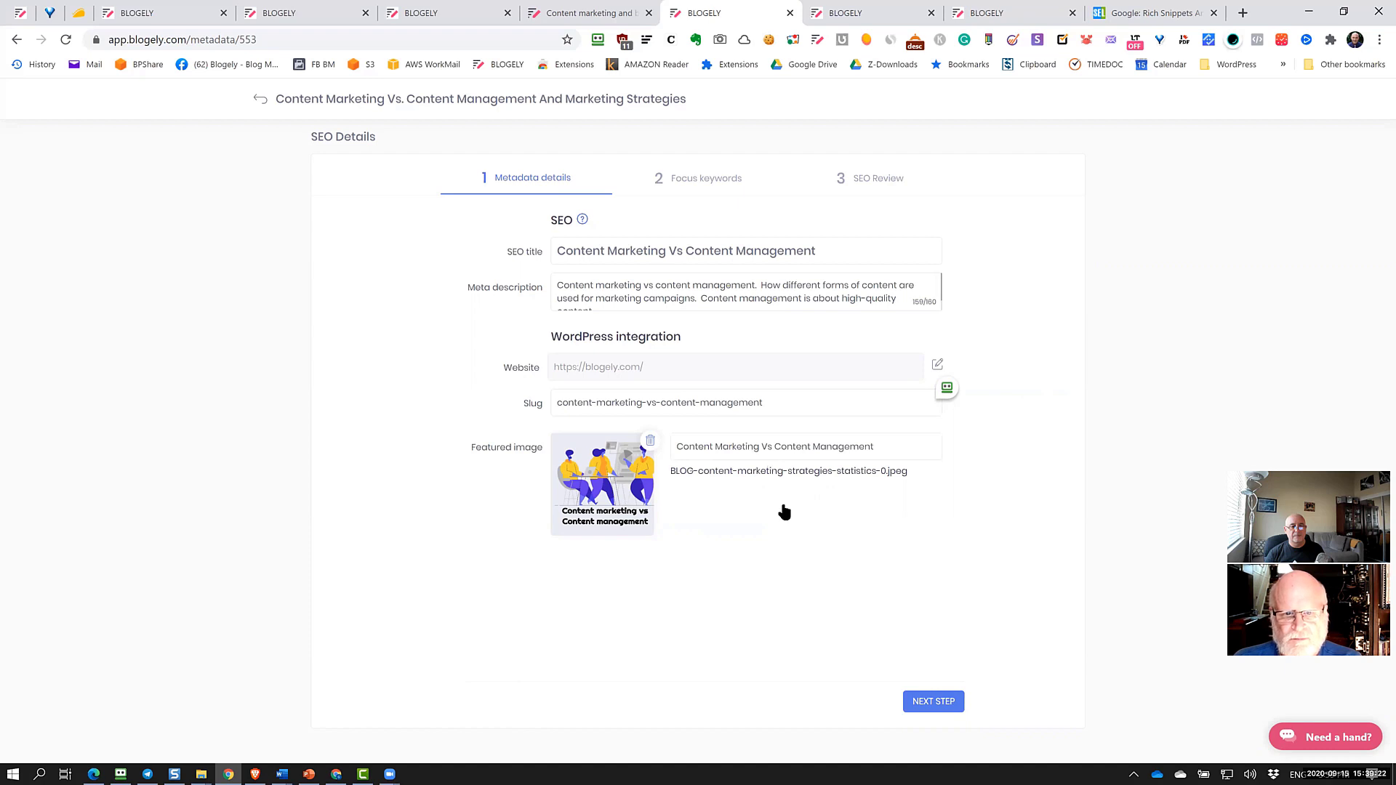
{"action": "left_click", "coordinate": [931, 702]}
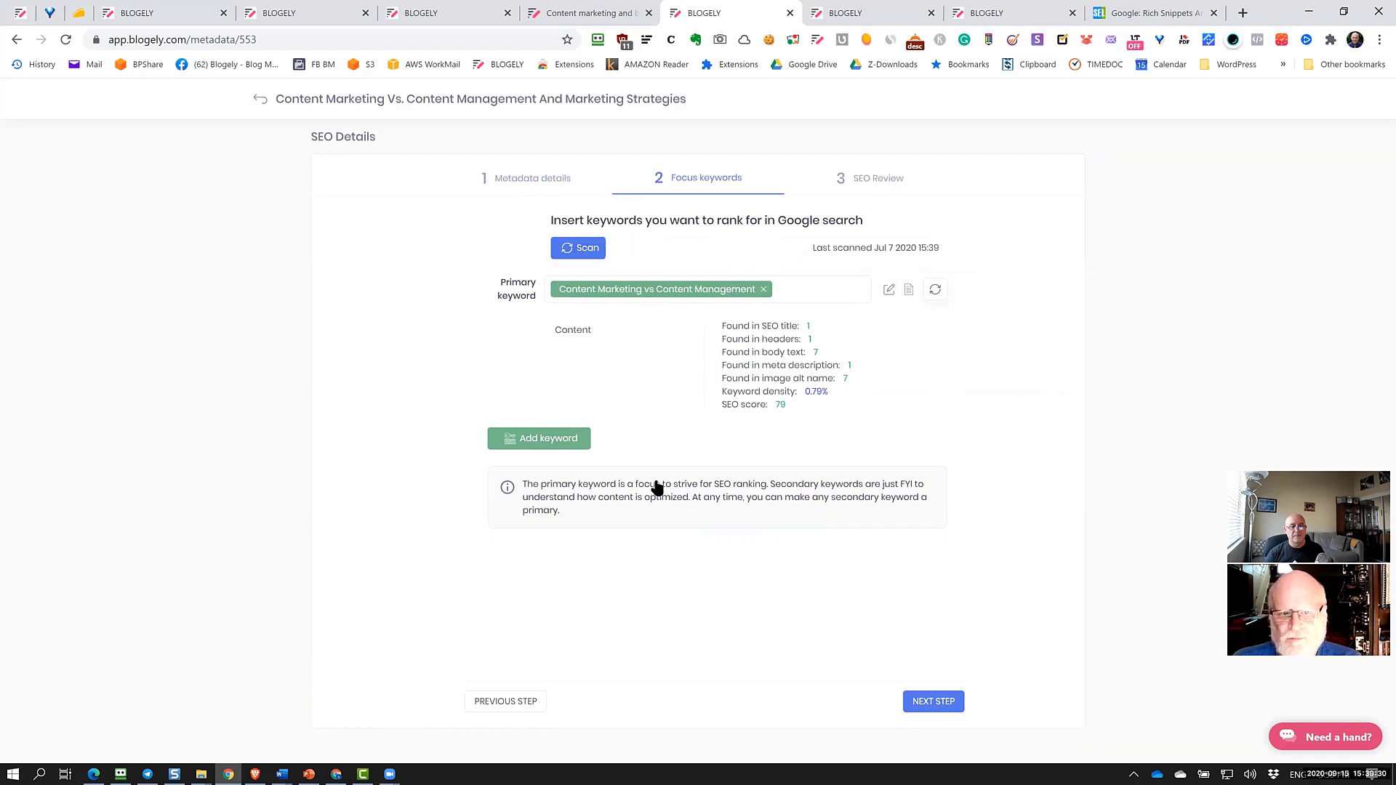
Add secondary keyword 'top seo companies' from the Blogging group, rescan, and advance to SEO review
{"action": "left_click", "coordinate": [542, 445]}
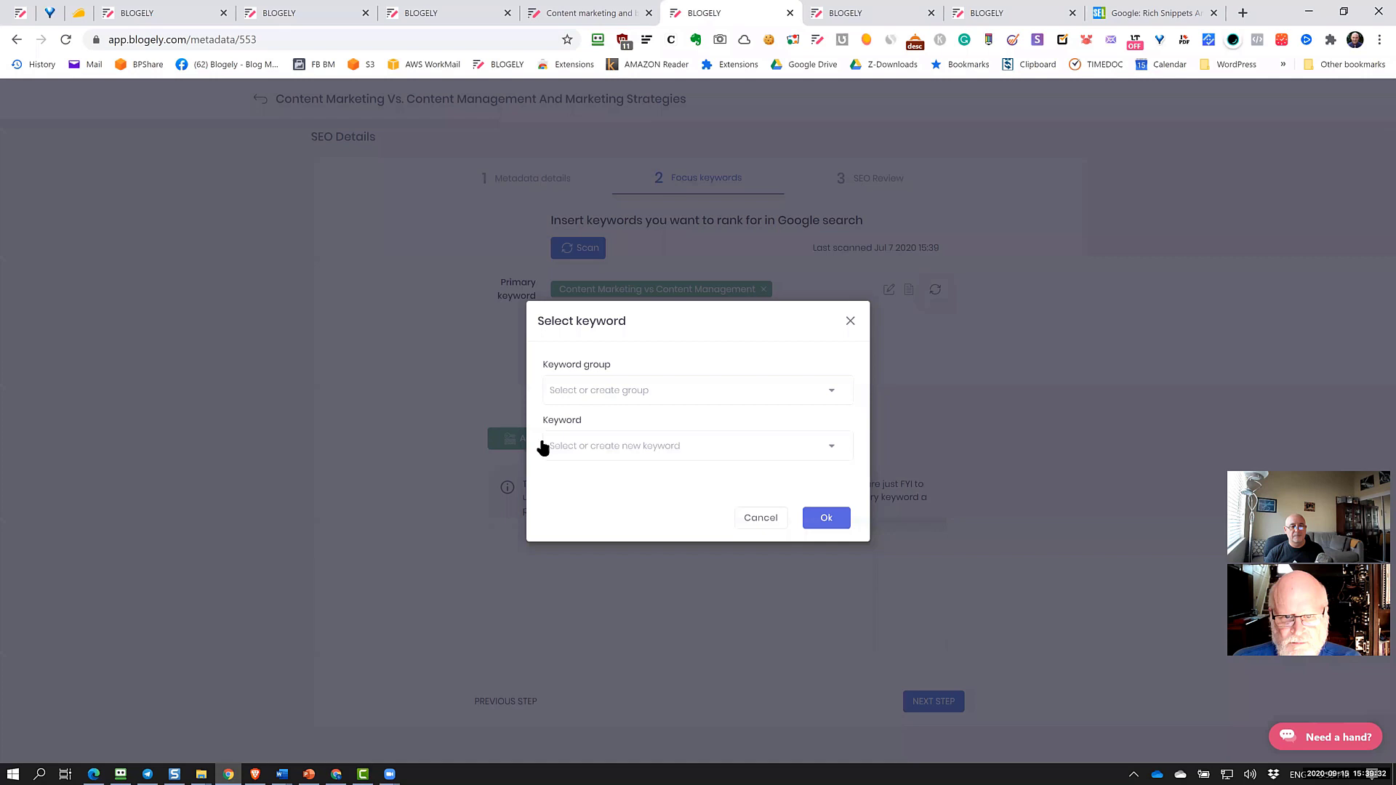
{"action": "left_click", "coordinate": [582, 390]}
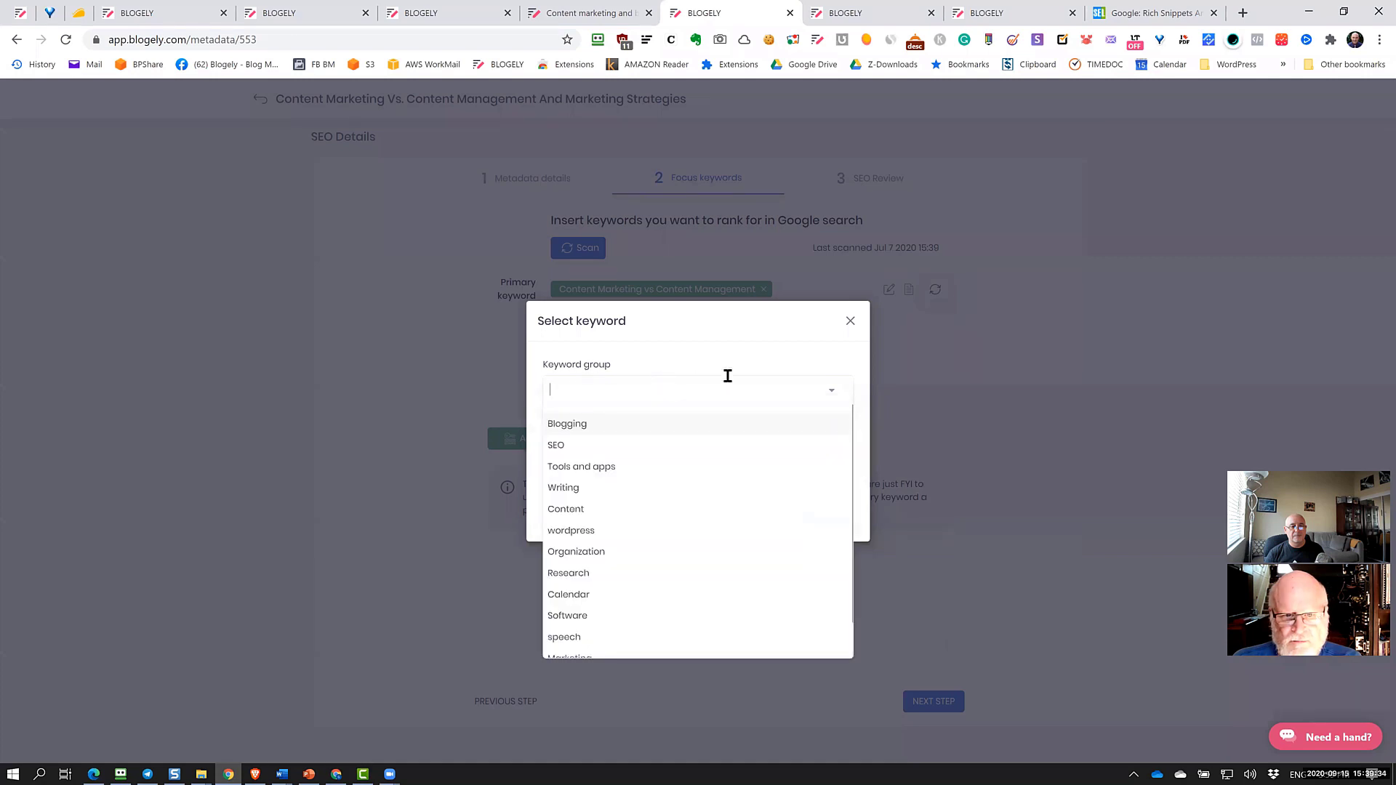
{"action": "key", "text": "Return"}
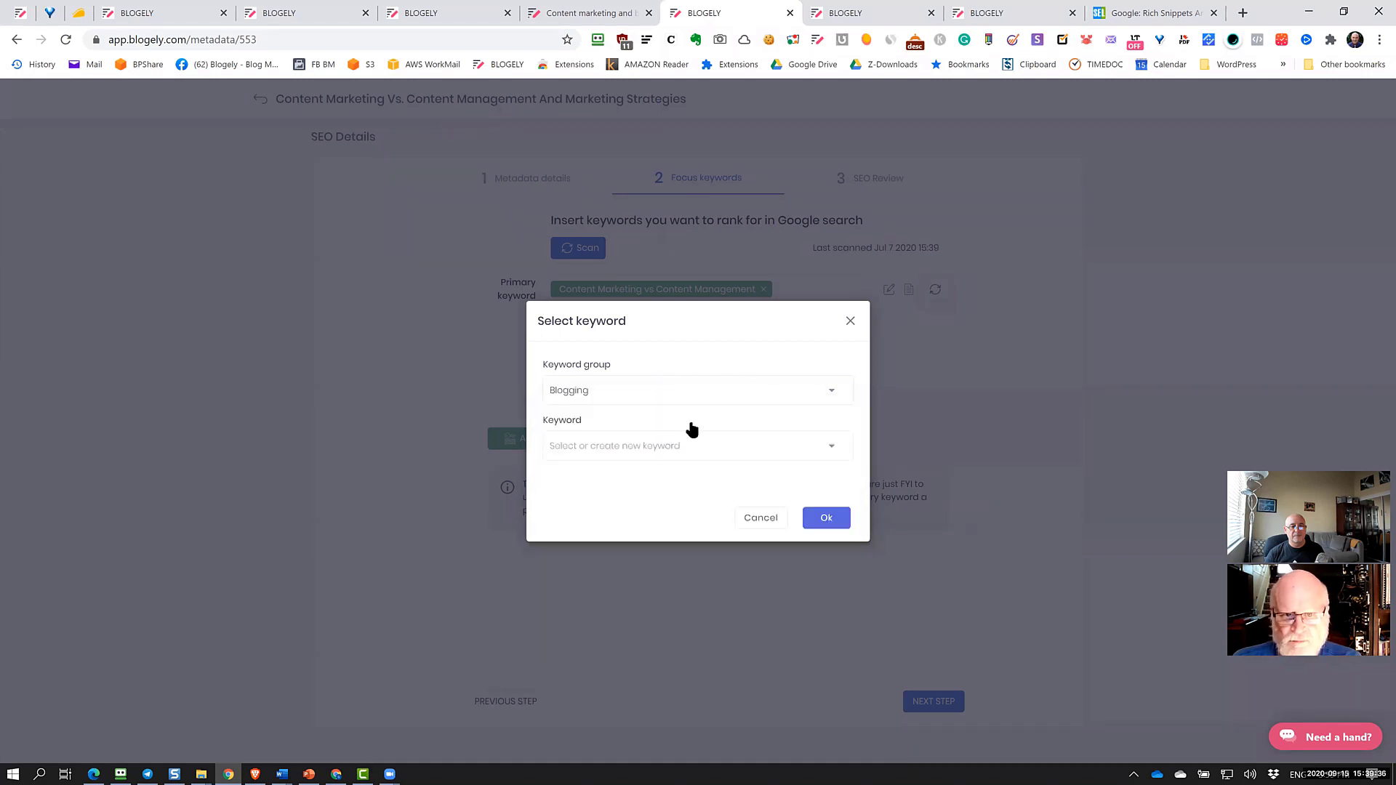
{"action": "left_click", "coordinate": [663, 452]}
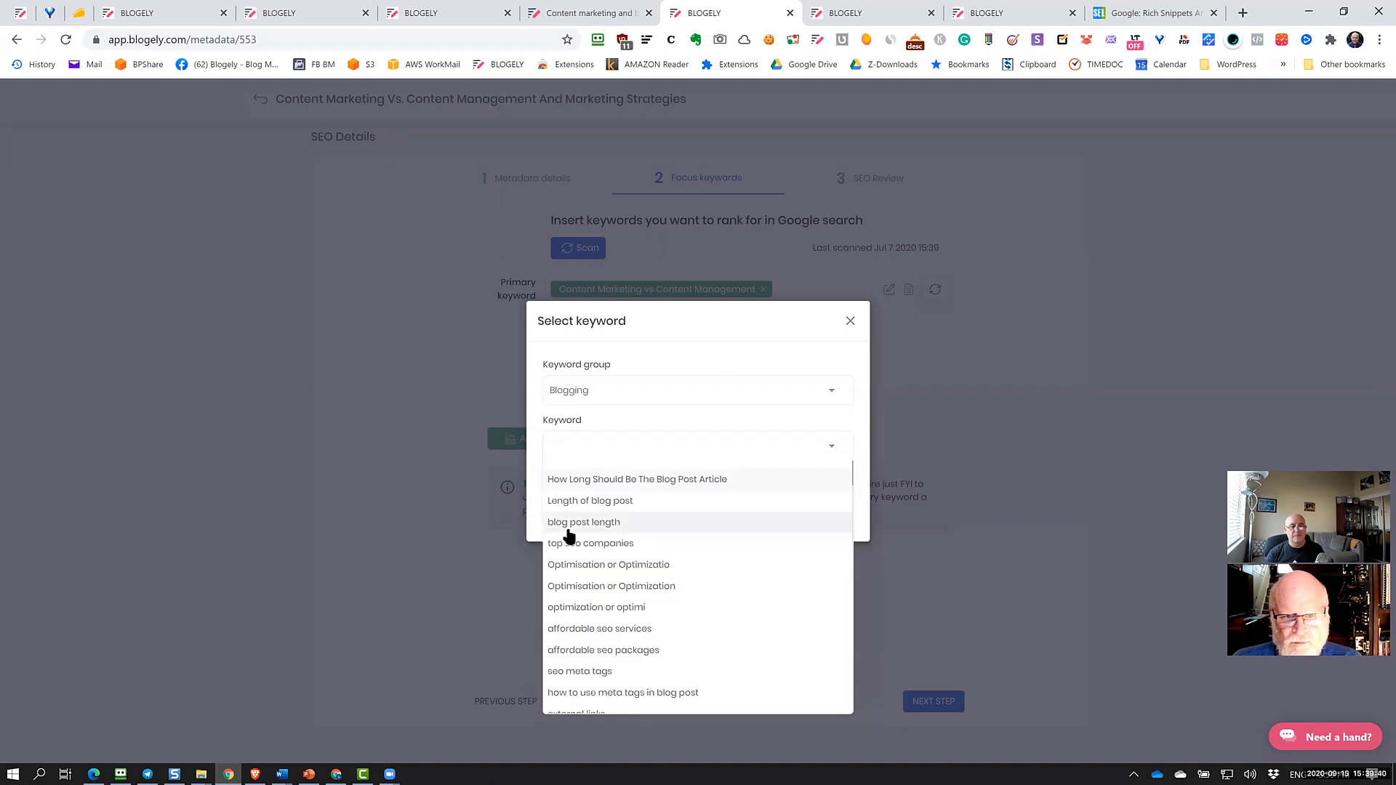
{"action": "left_click", "coordinate": [599, 546]}
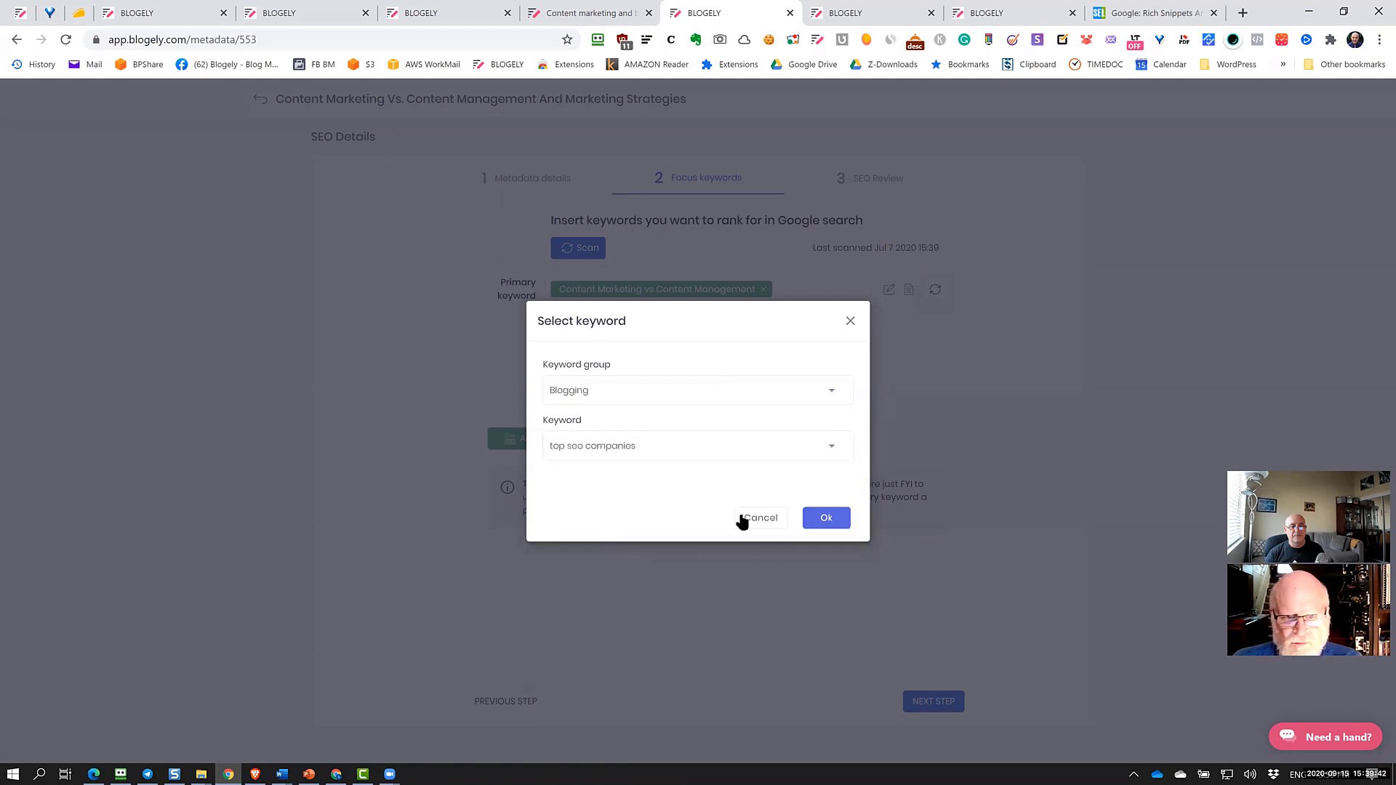
{"action": "left_click", "coordinate": [823, 521]}
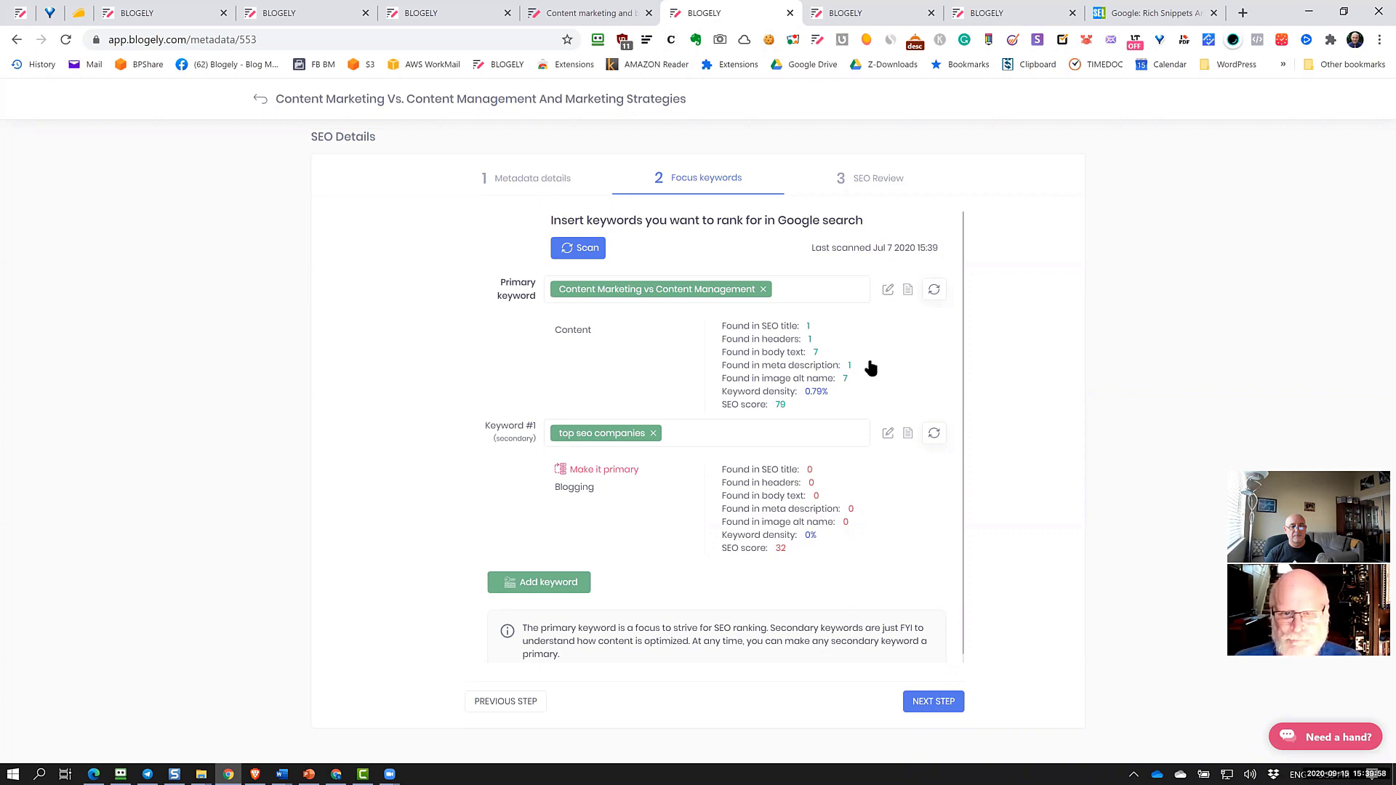
{"action": "left_click", "coordinate": [932, 298]}
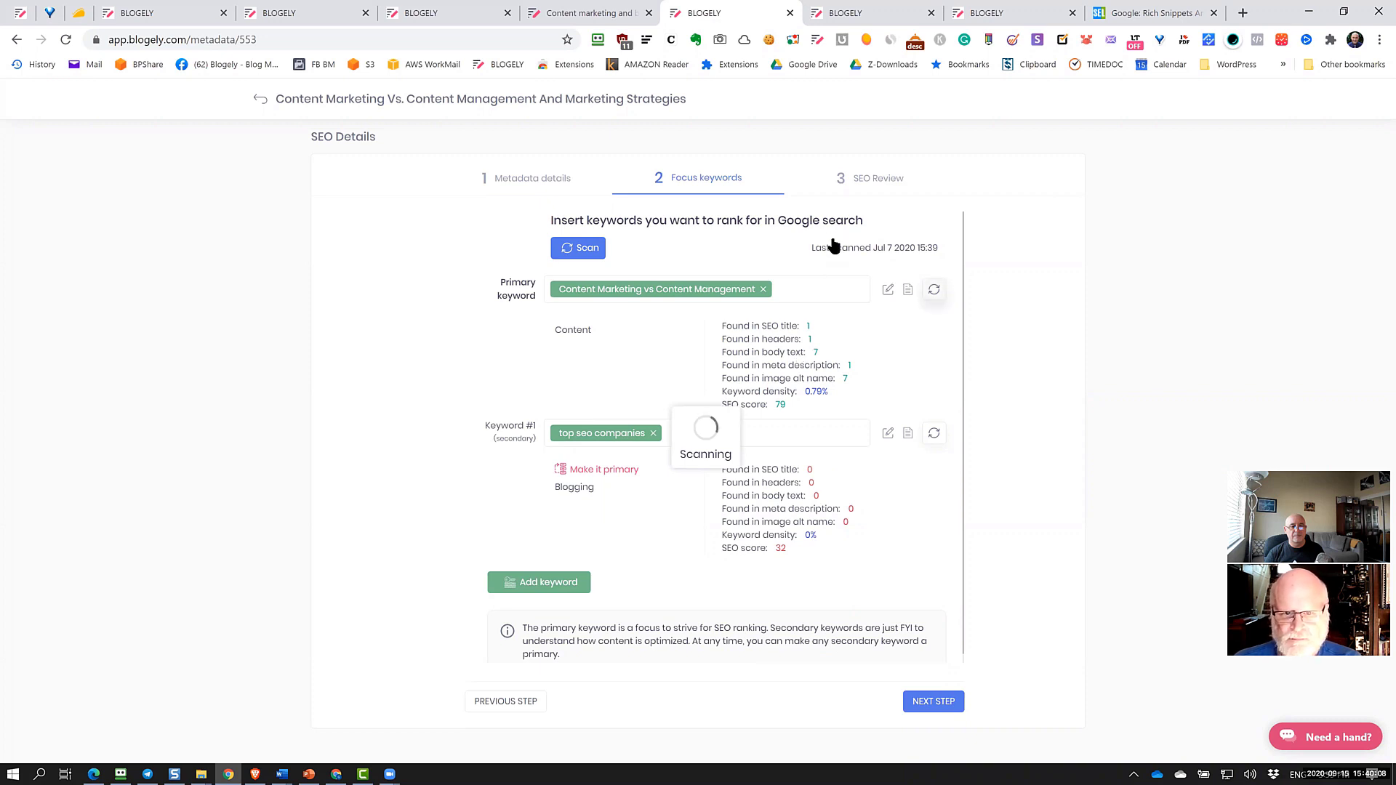
{"action": "left_click", "coordinate": [872, 178]}
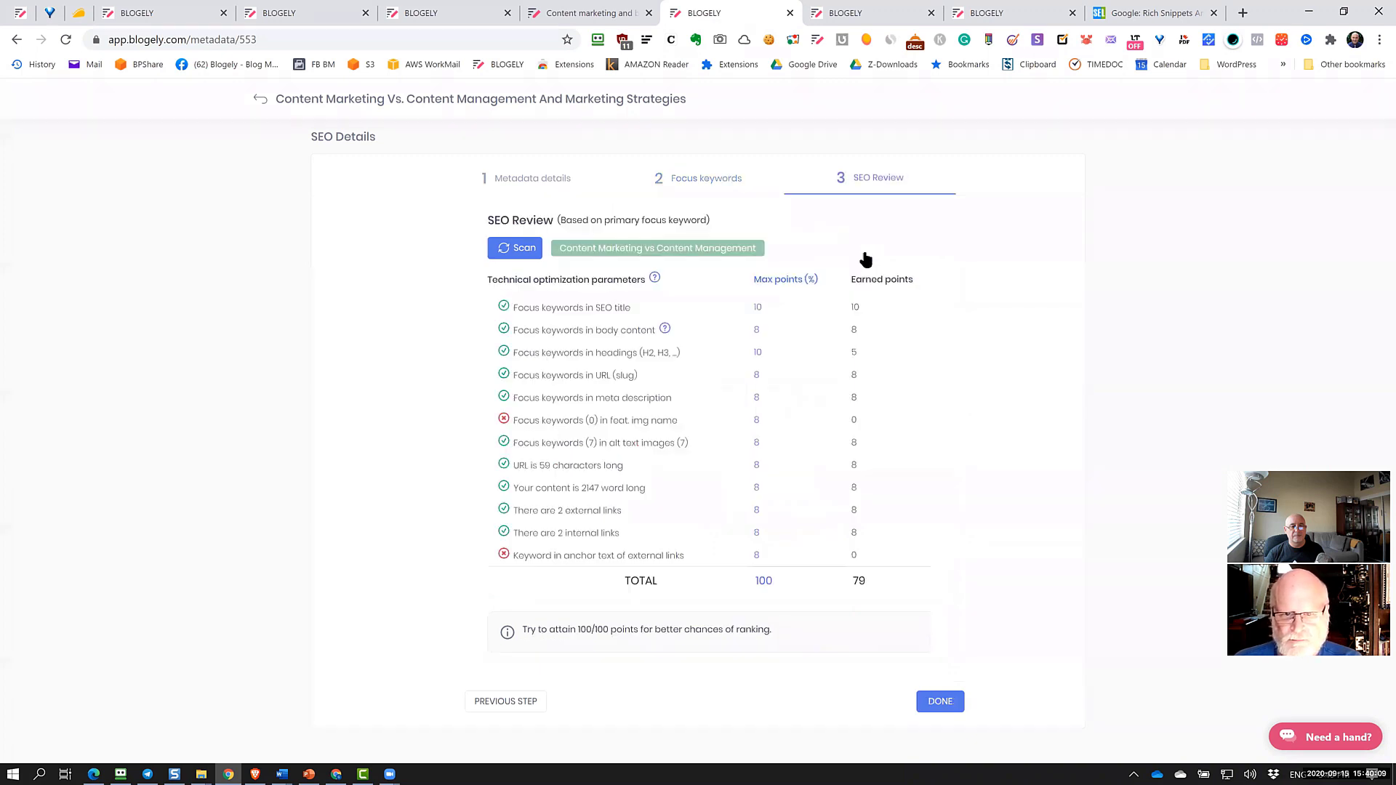
Rerun the SEO review scan for a 79/100 score and return to the Metadata details step
{"action": "left_click", "coordinate": [507, 255]}
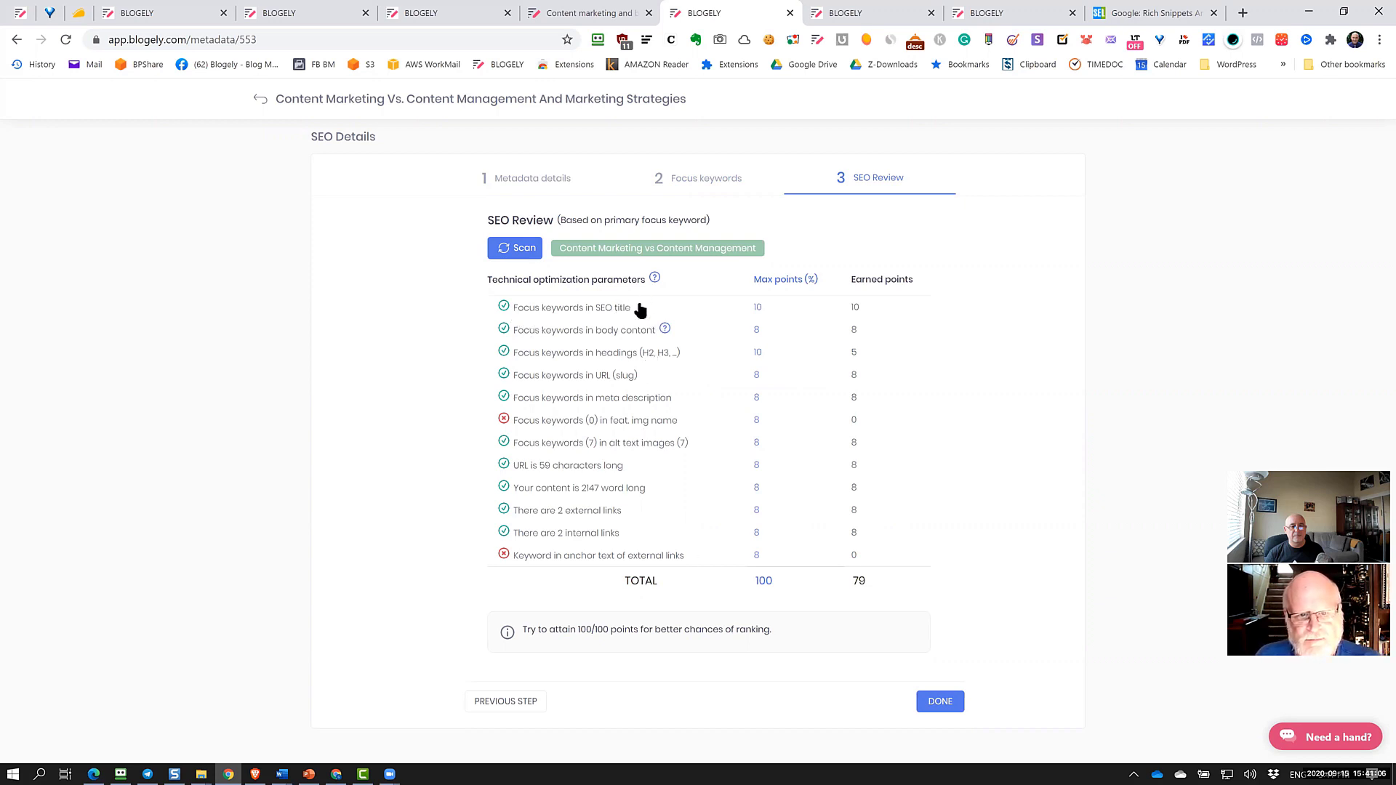
{"action": "left_click", "coordinate": [540, 186]}
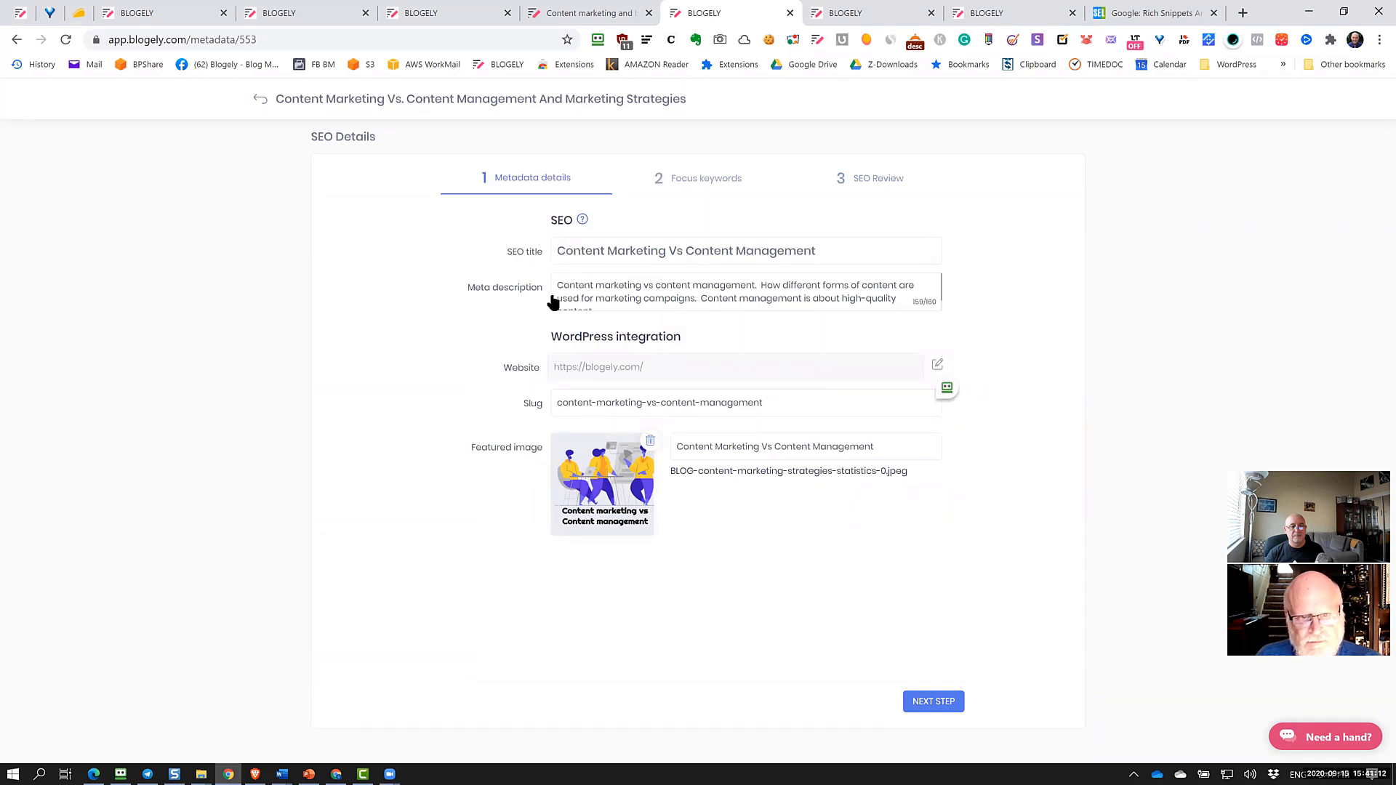
Look over the meta description, focus keywords, URL slug and featured image title fields
{"action": "left_click", "coordinate": [676, 298]}
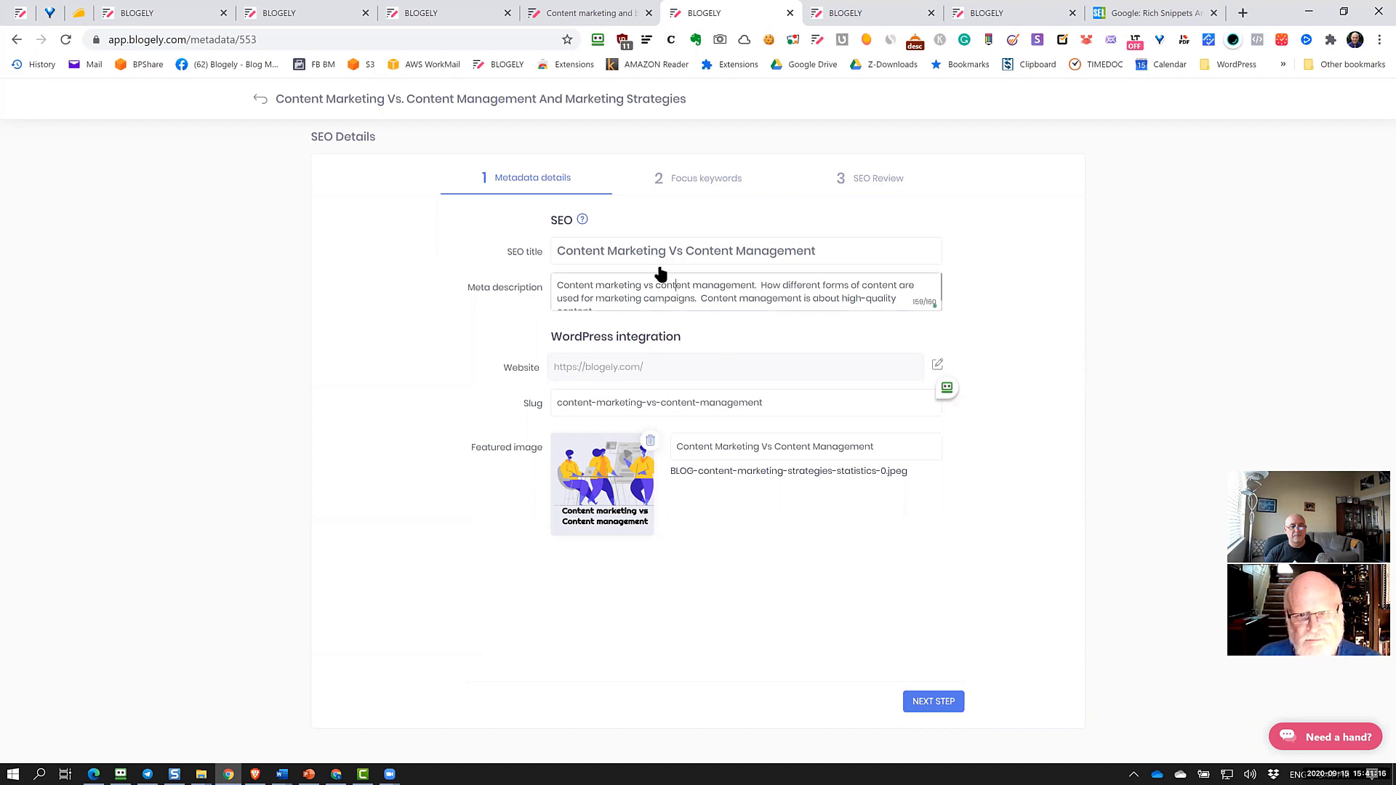
{"action": "left_click", "coordinate": [698, 183]}
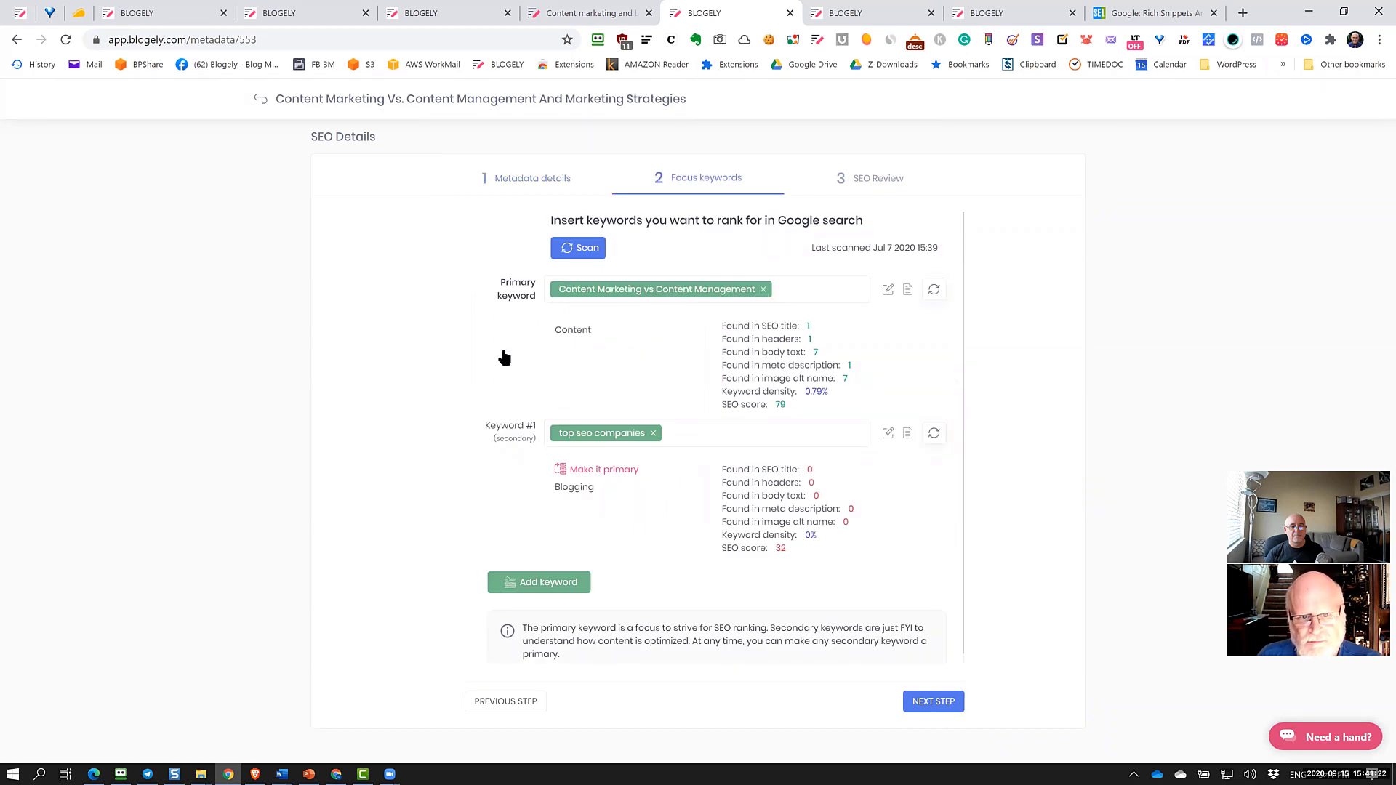
{"action": "left_click", "coordinate": [523, 183]}
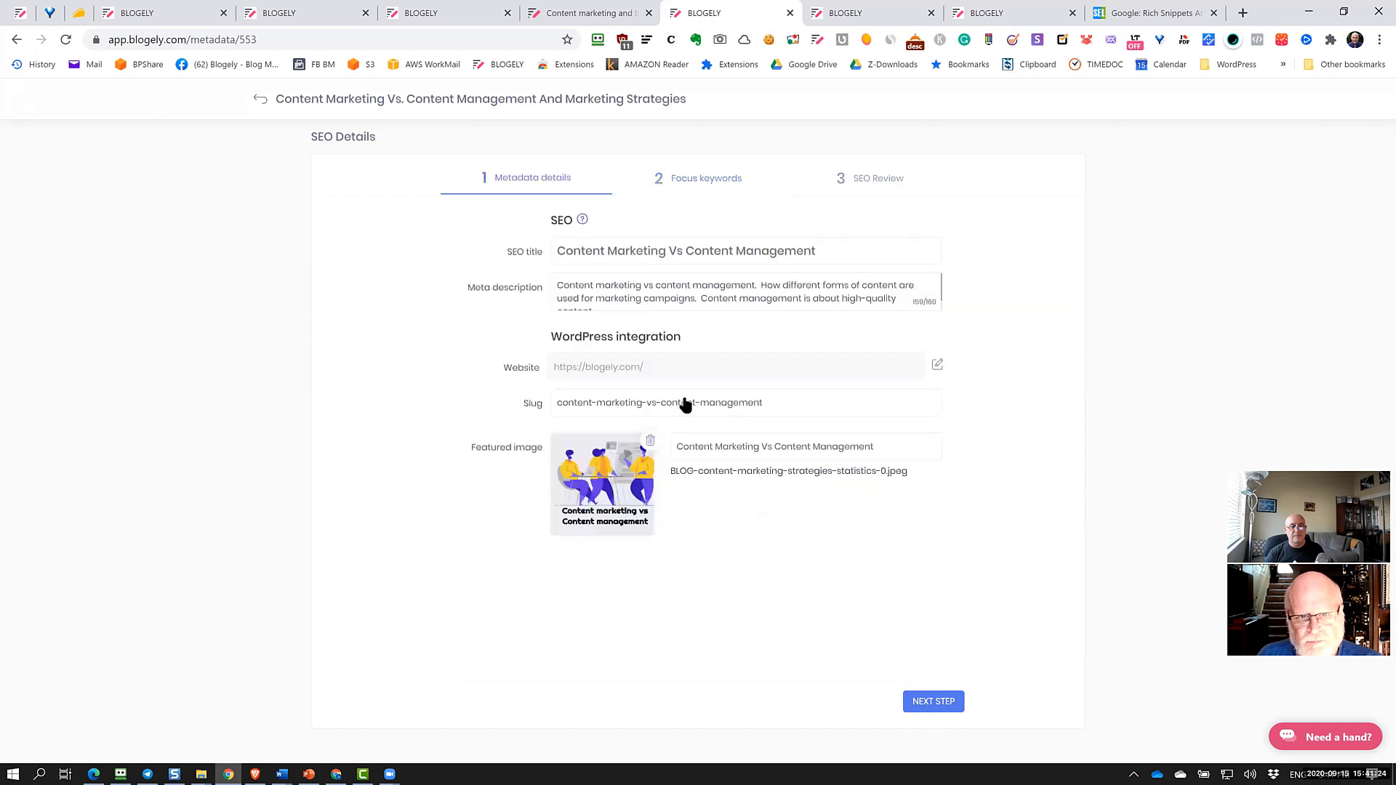
{"action": "left_click", "coordinate": [590, 406]}
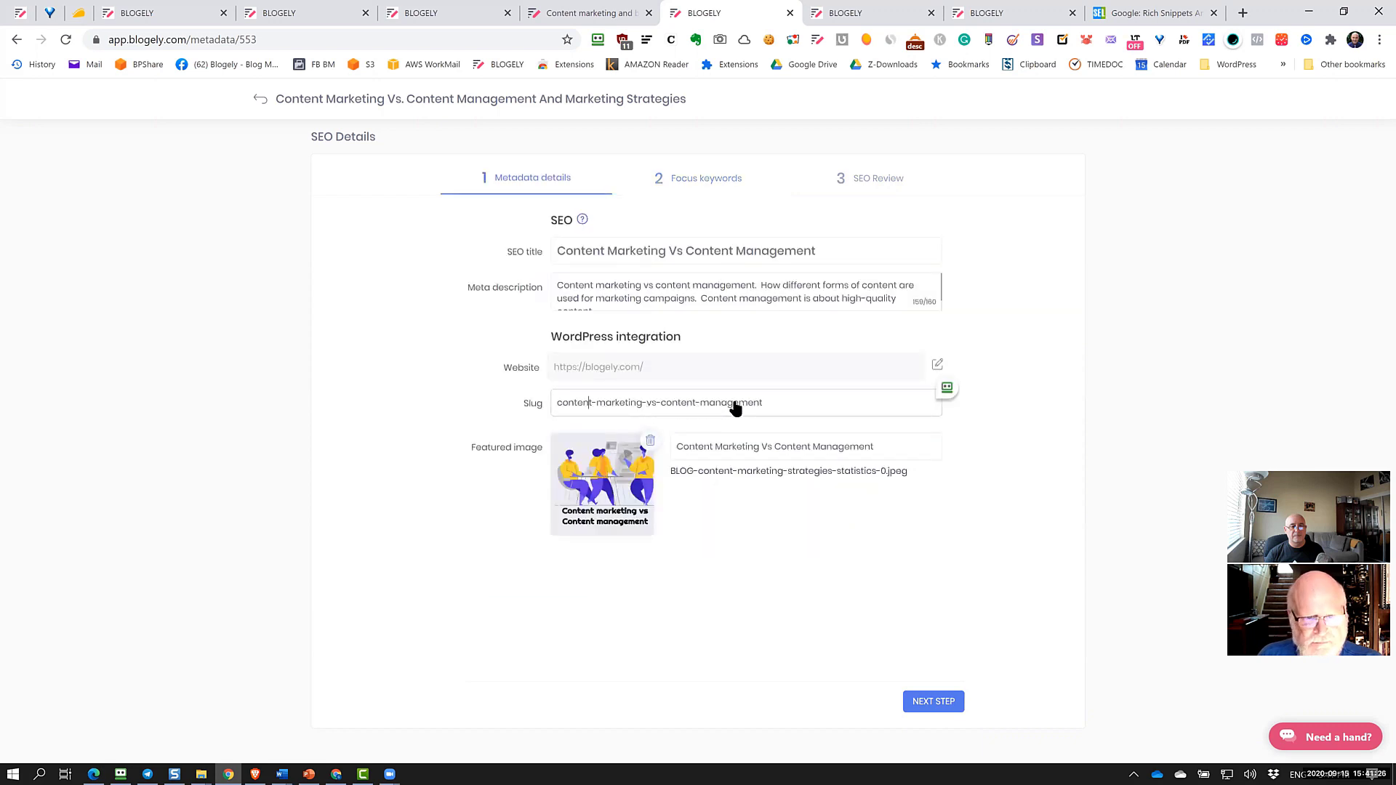
{"action": "left_click", "coordinate": [733, 454]}
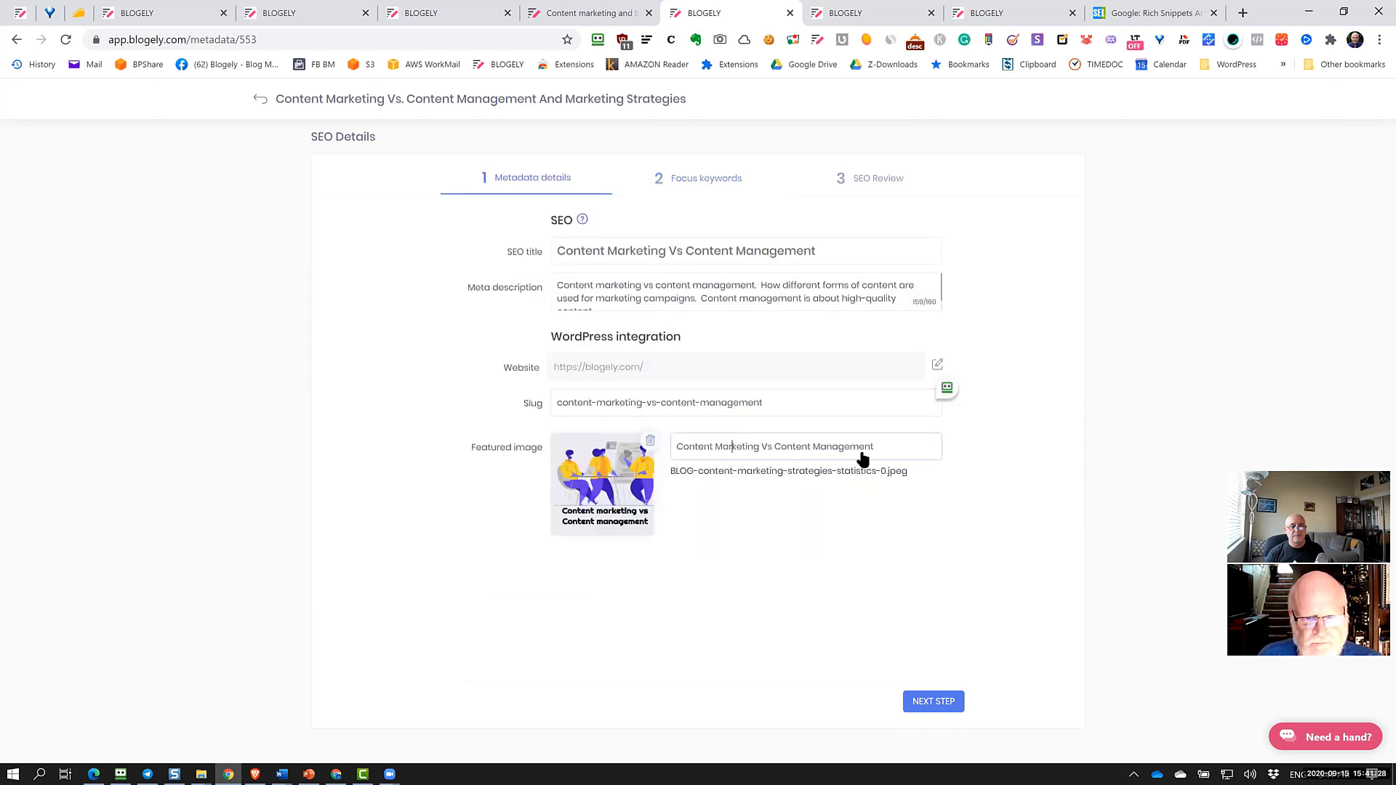
Return to the Content Marketing Vs. Content Management article editor and scroll through its blocks
{"action": "left_click", "coordinate": [331, 104]}
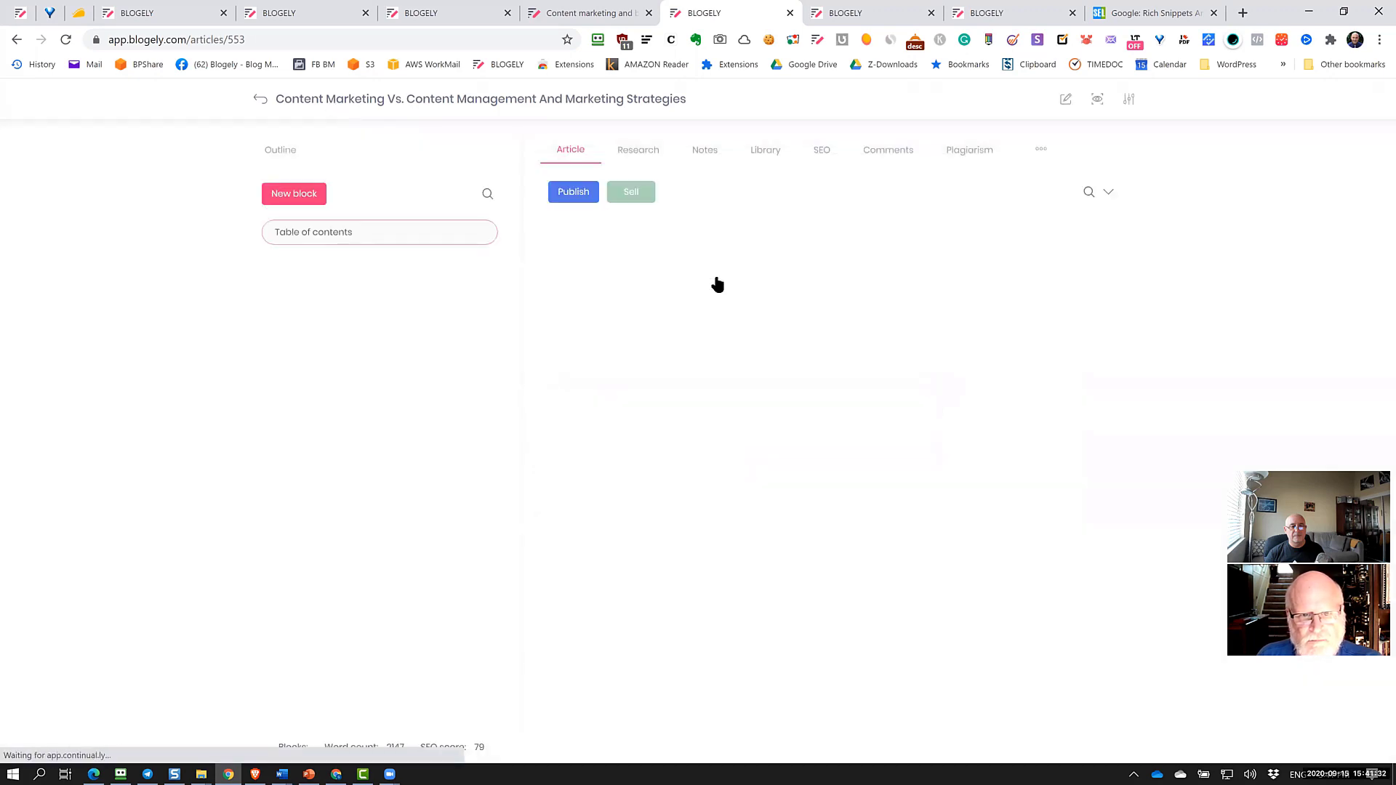
{"action": "scroll", "coordinate": [742, 499], "scroll_direction": "down", "scroll_amount": 3}
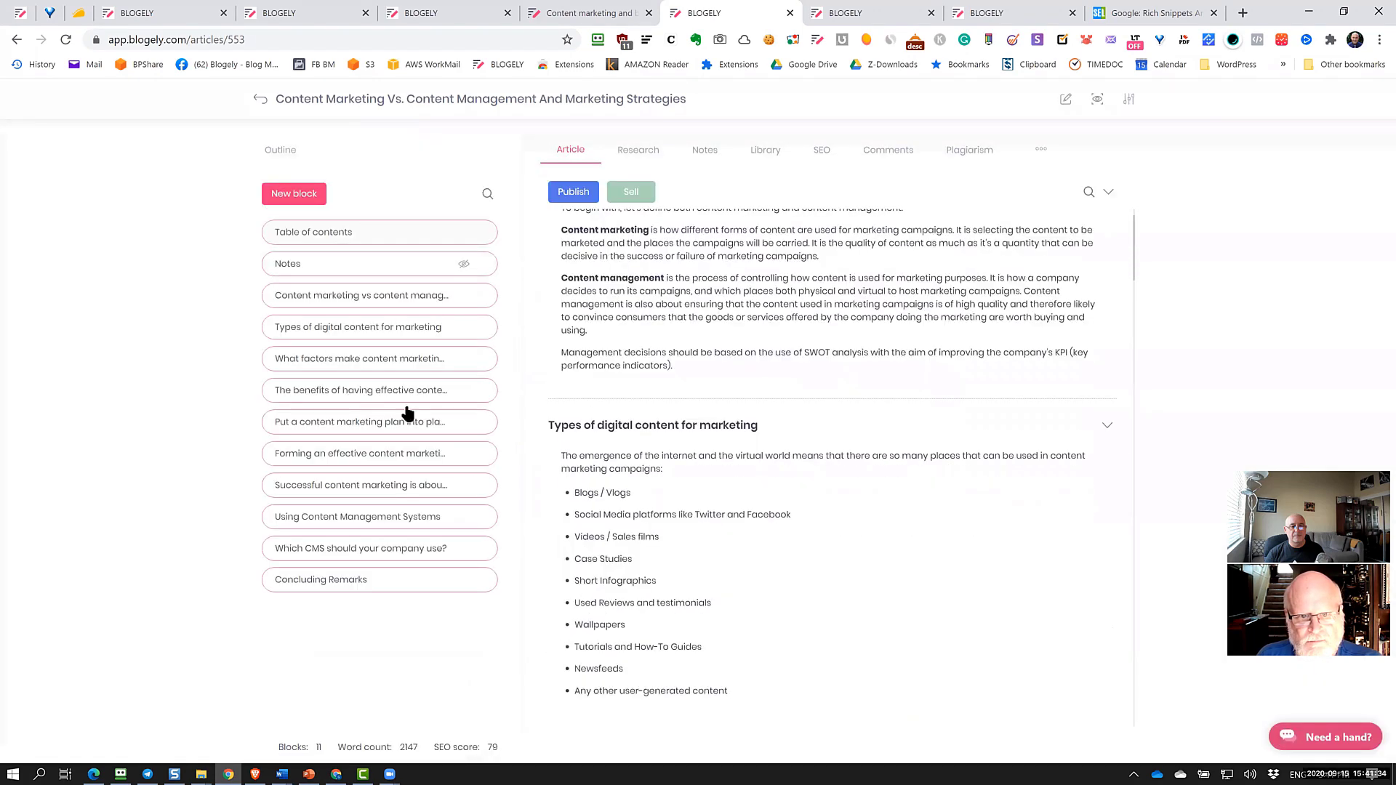
{"action": "scroll", "coordinate": [723, 517], "scroll_direction": "down", "scroll_amount": 3}
{"action": "scroll", "coordinate": [724, 517], "scroll_direction": "up", "scroll_amount": 3}
Open the 'Content marketing vs content management' block, return to the overview, and scroll to the bar chart
{"action": "scroll", "coordinate": [774, 418], "scroll_direction": "up", "scroll_amount": 4}
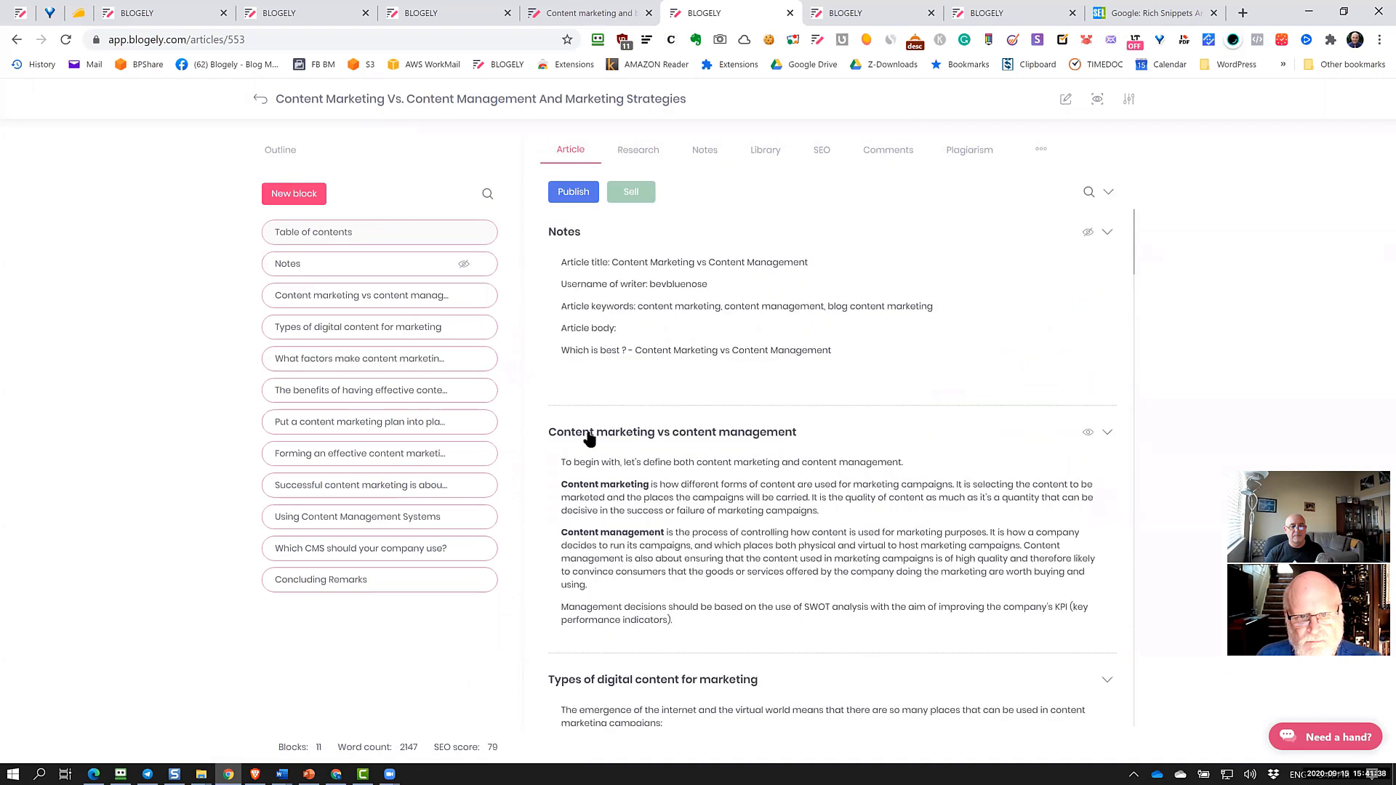
{"action": "left_click", "coordinate": [781, 435]}
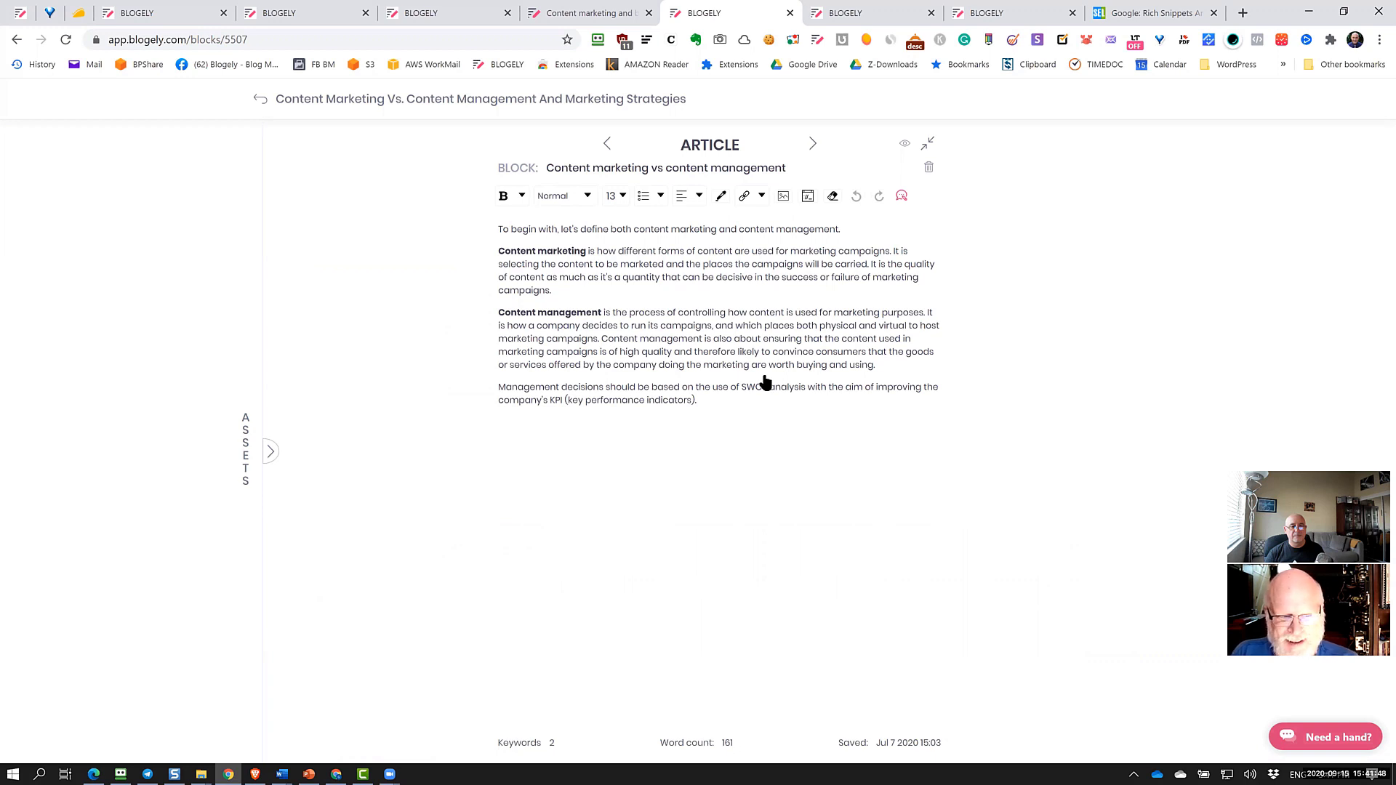
{"action": "left_click", "coordinate": [267, 99]}
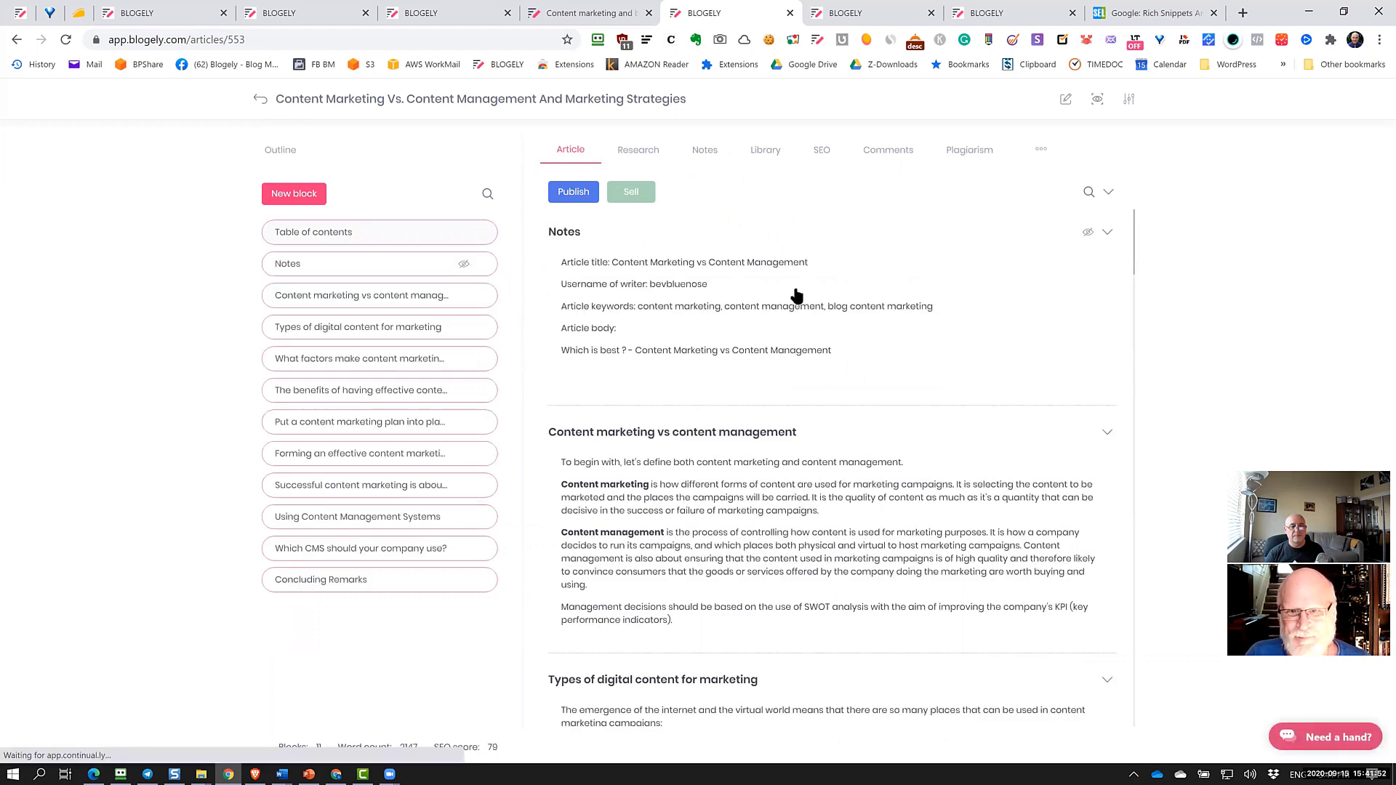
{"action": "scroll", "coordinate": [792, 412], "scroll_direction": "down", "scroll_amount": 10}
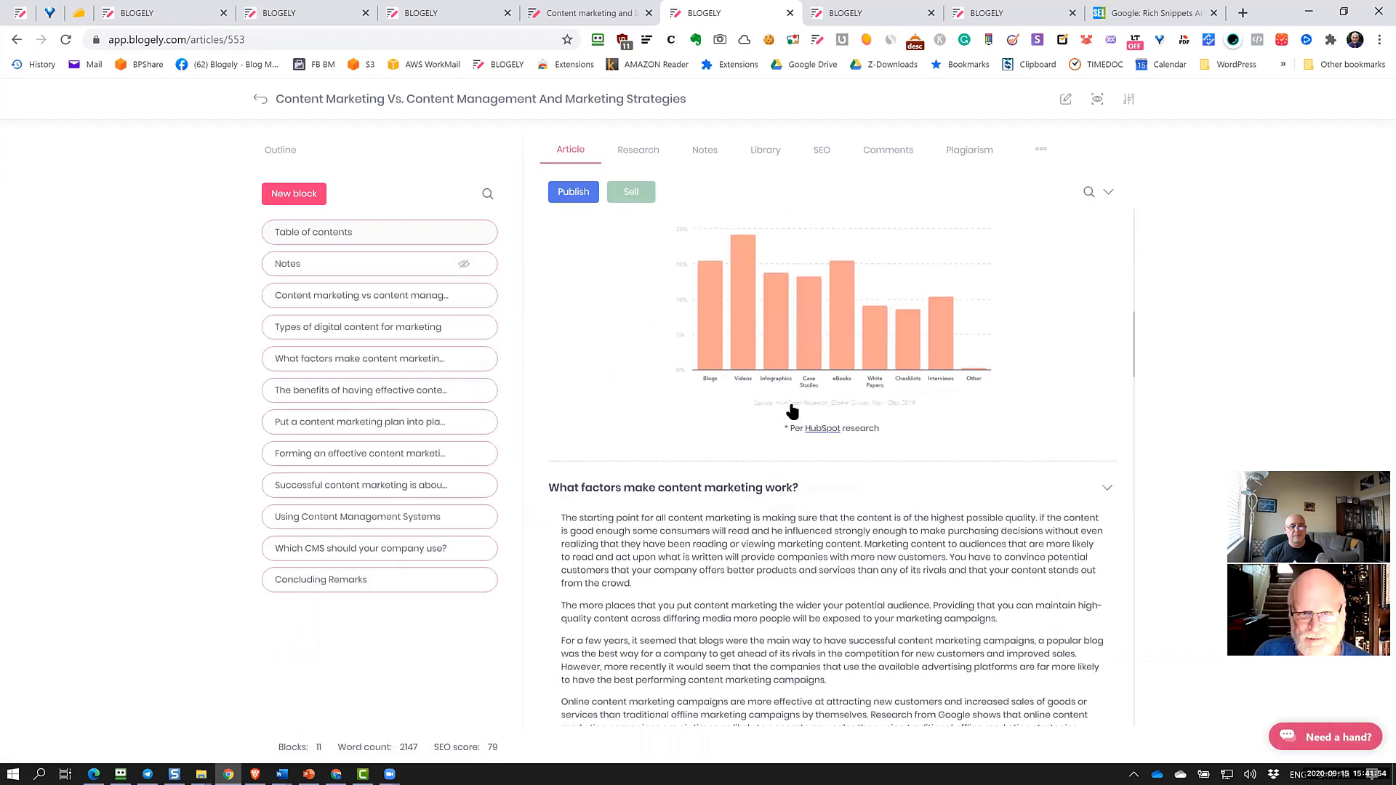
{"action": "scroll", "coordinate": [793, 412], "scroll_direction": "down", "scroll_amount": 3}
{"action": "left_click", "coordinate": [1003, 451]}
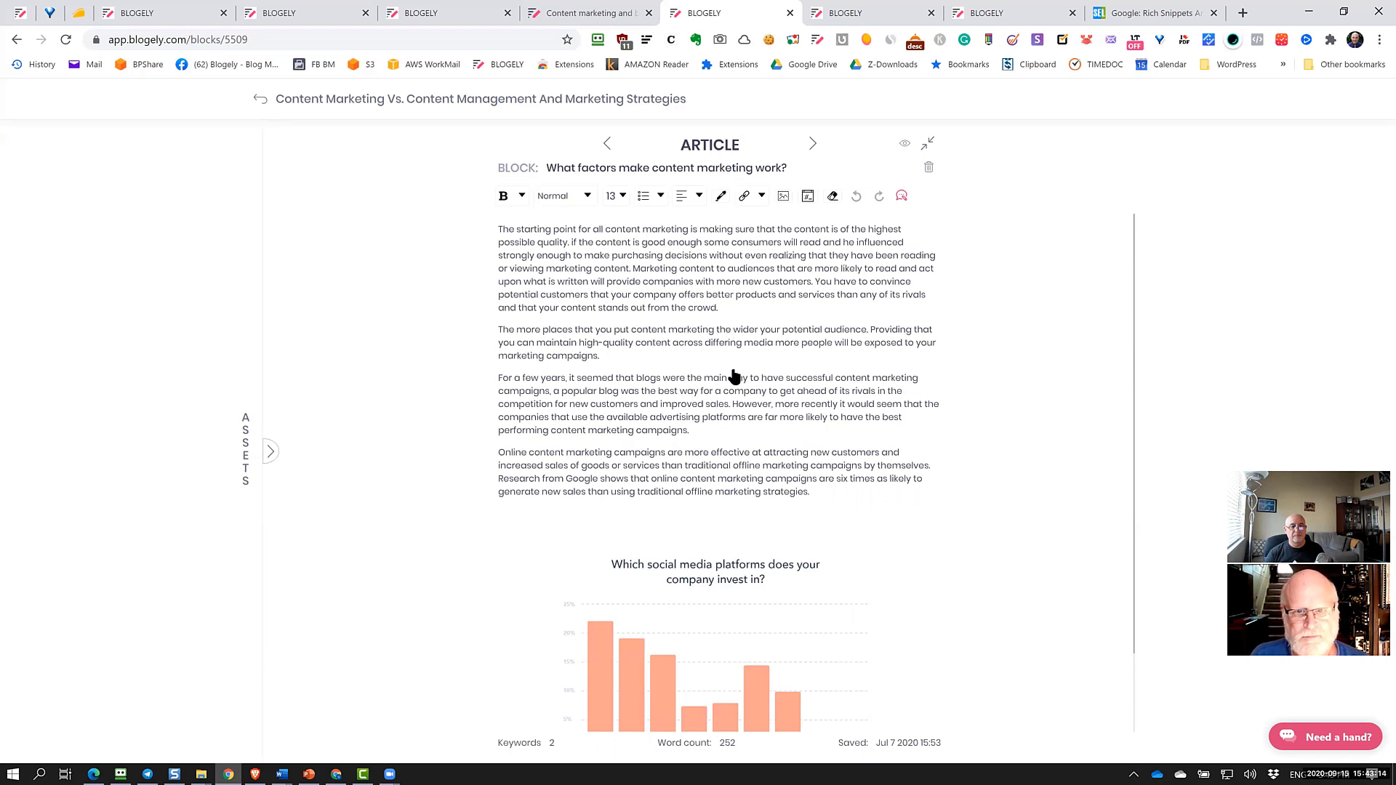
{"action": "left_click", "coordinate": [437, 102]}
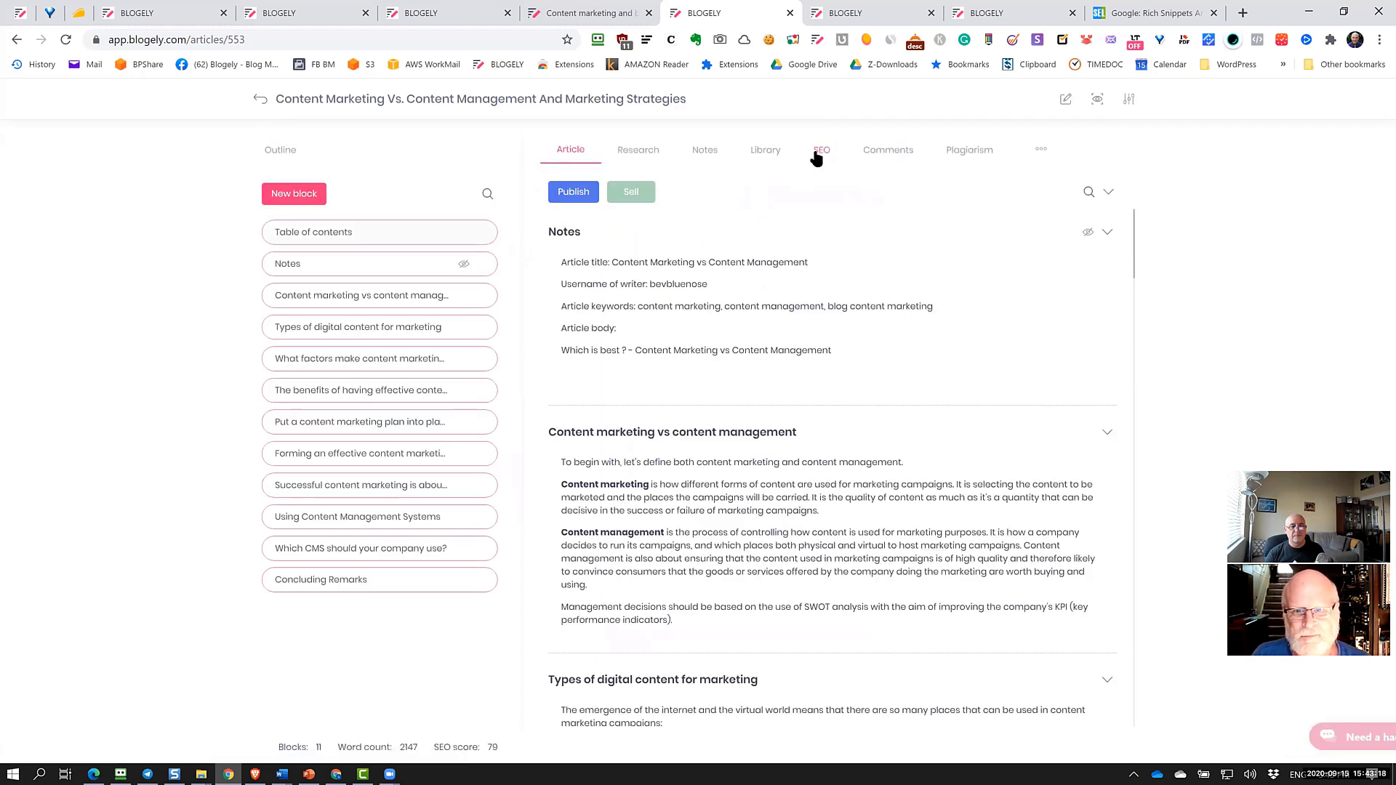
{"action": "left_click", "coordinate": [818, 154]}
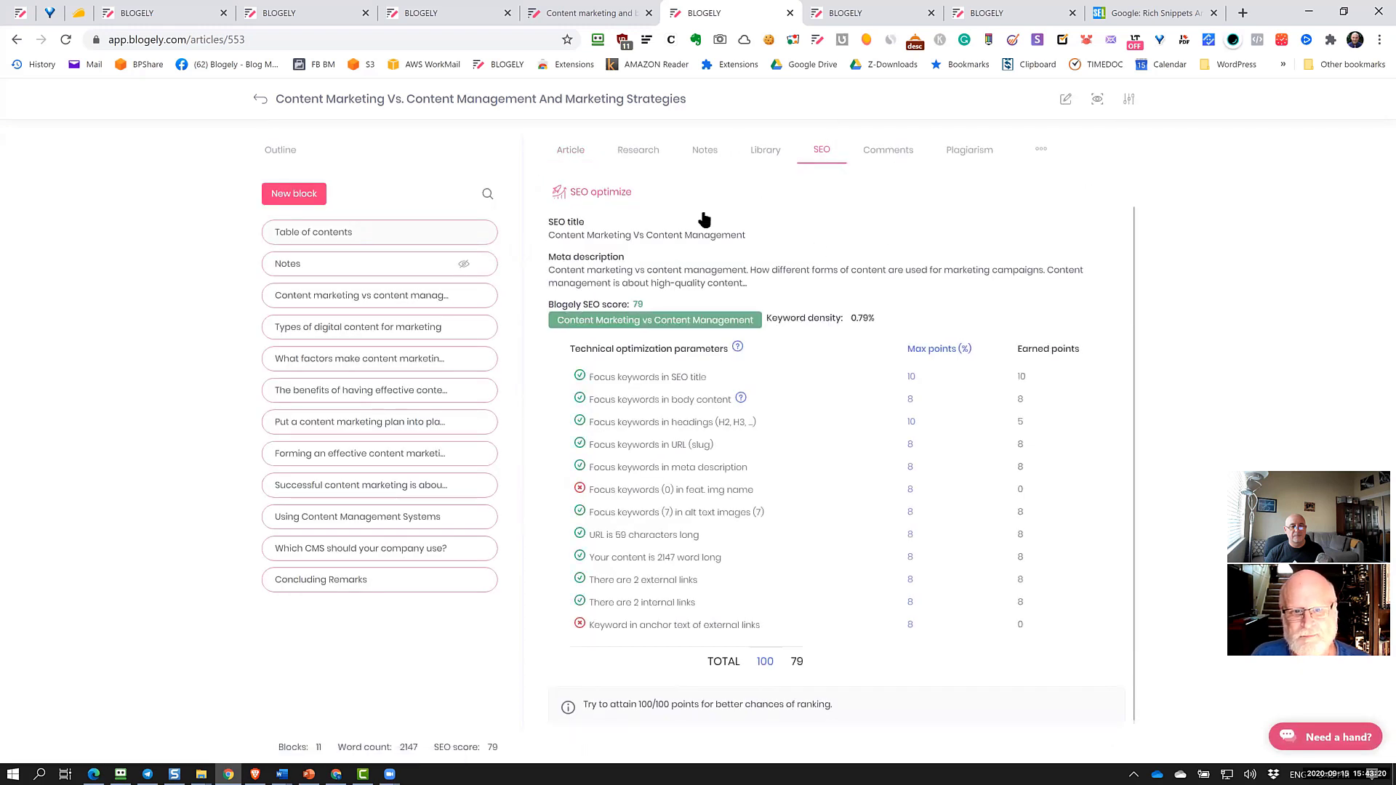
{"action": "left_click", "coordinate": [614, 204]}
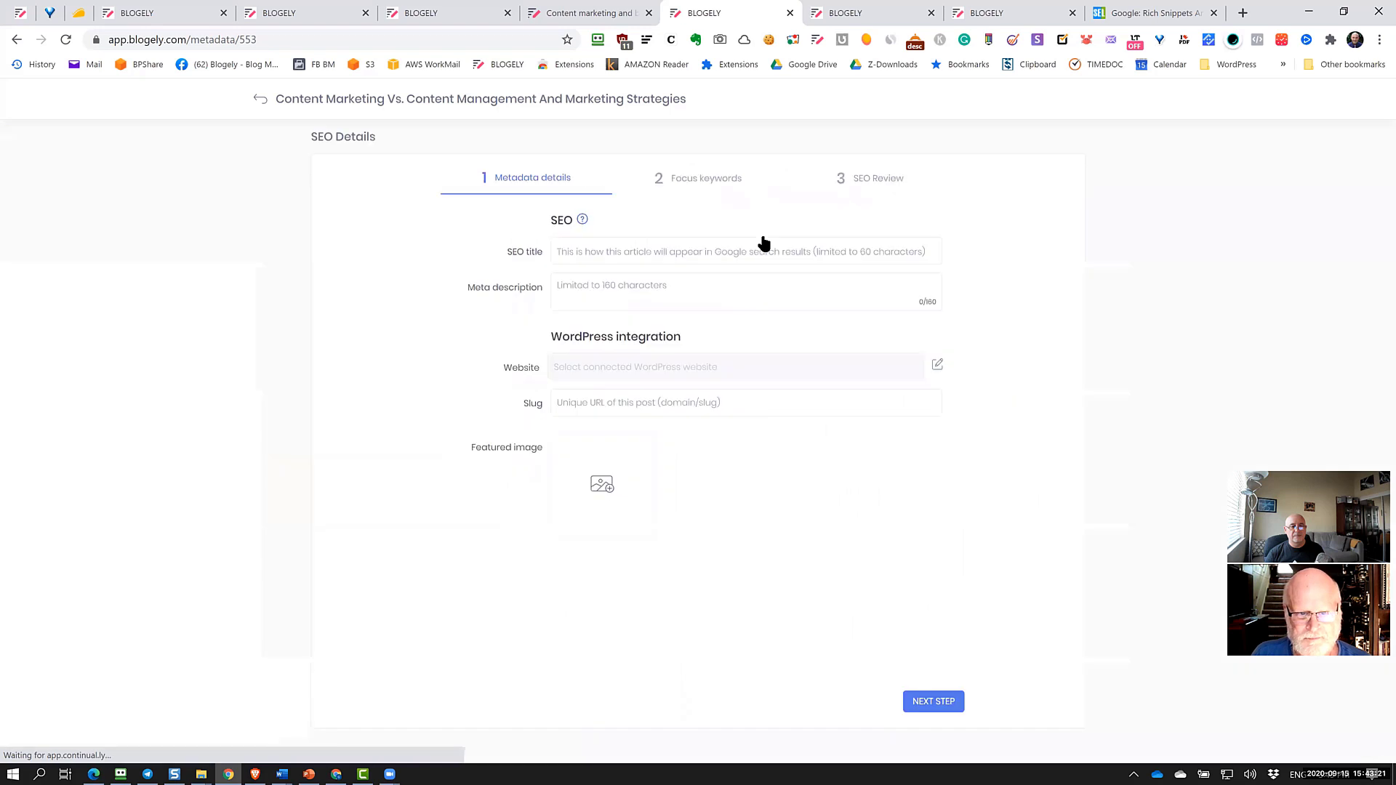
{"action": "left_click", "coordinate": [873, 181]}
{"action": "left_click", "coordinate": [509, 249]}
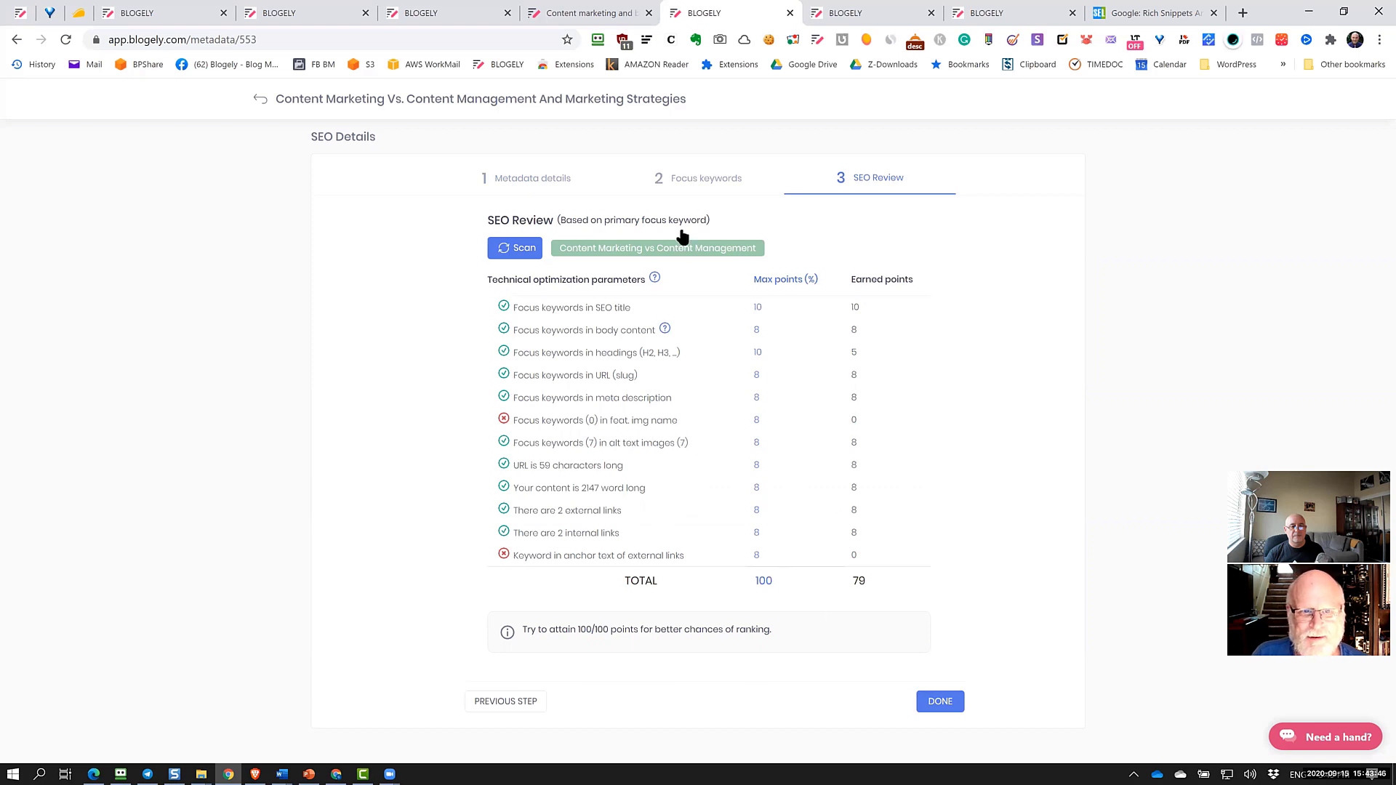
{"action": "left_click", "coordinate": [512, 104]}
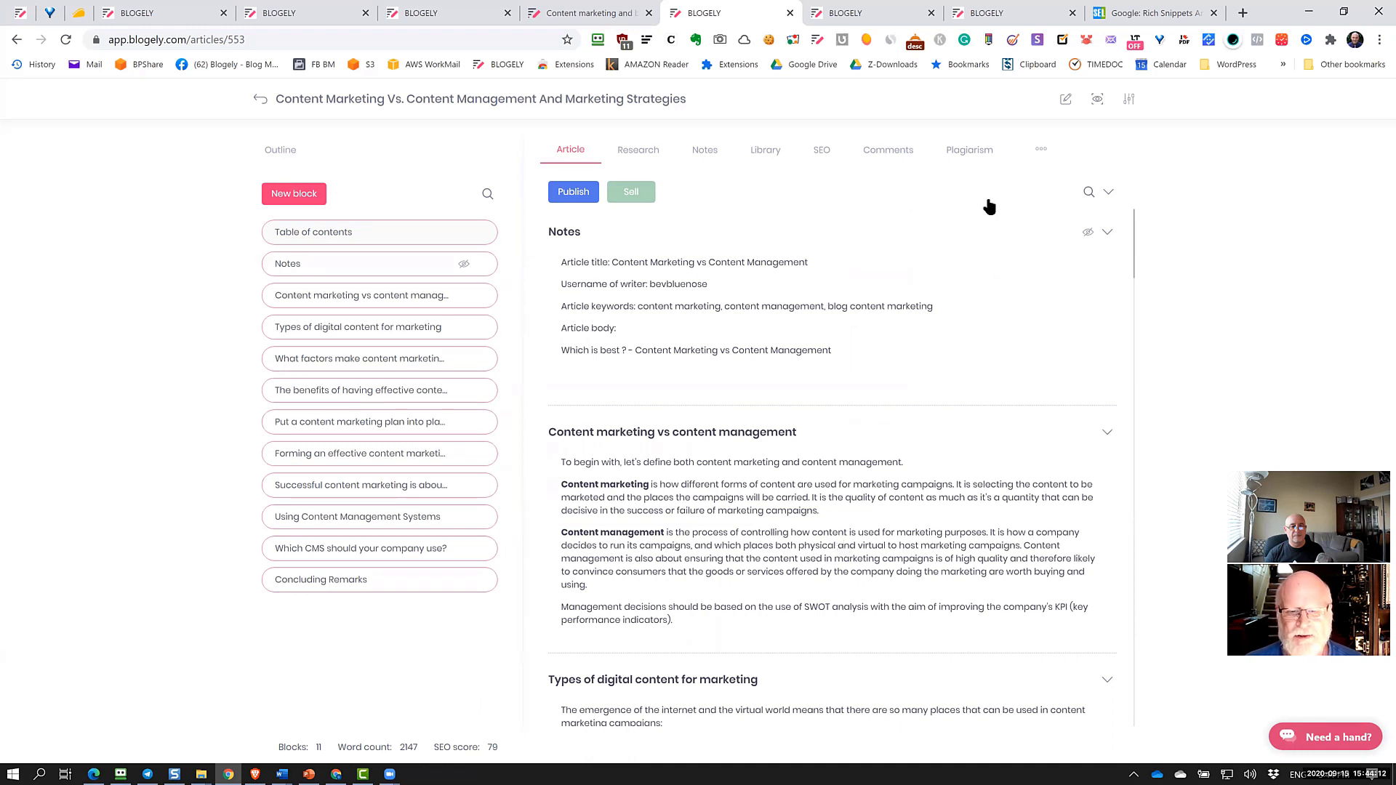
Send the article to WordPress with status Published and submit it
{"action": "left_click", "coordinate": [578, 193]}
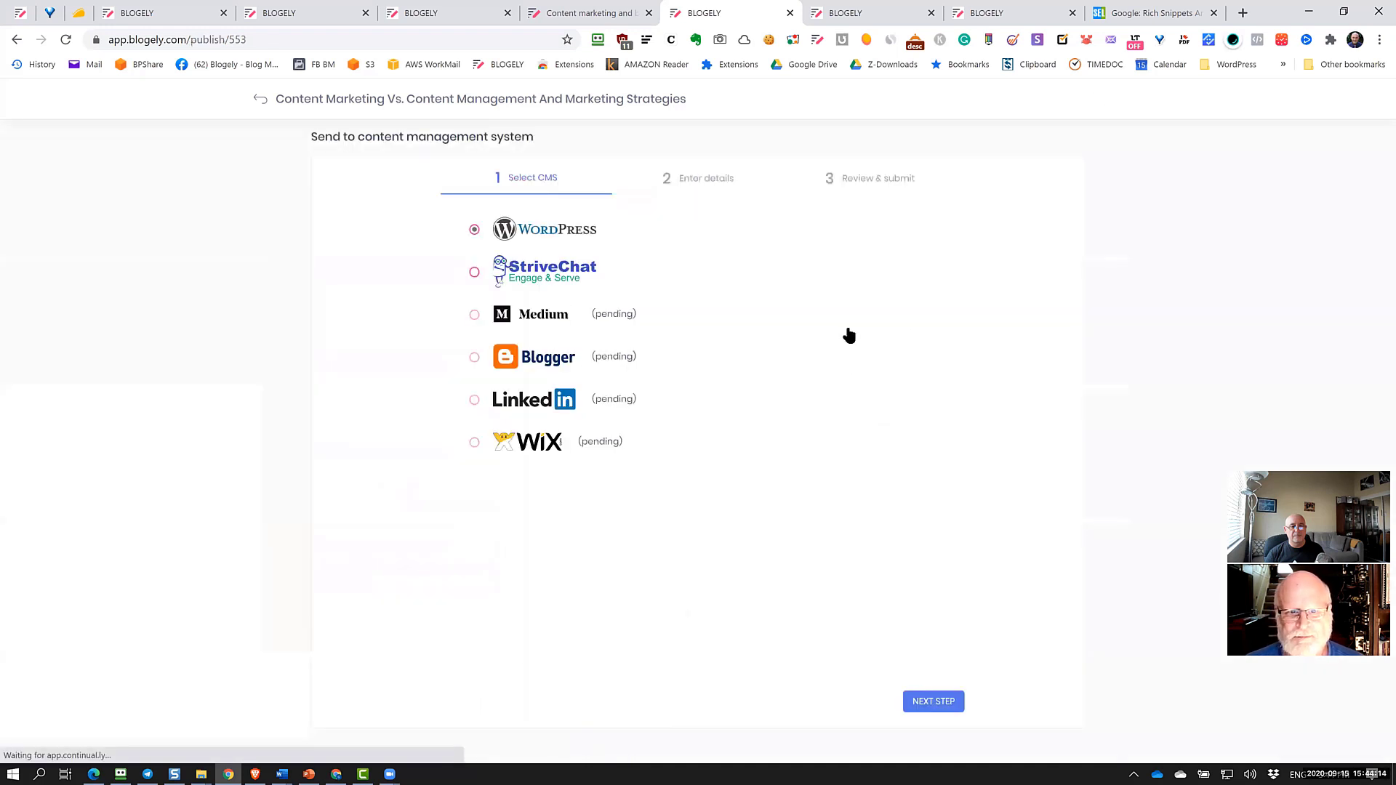
{"action": "left_click", "coordinate": [934, 701]}
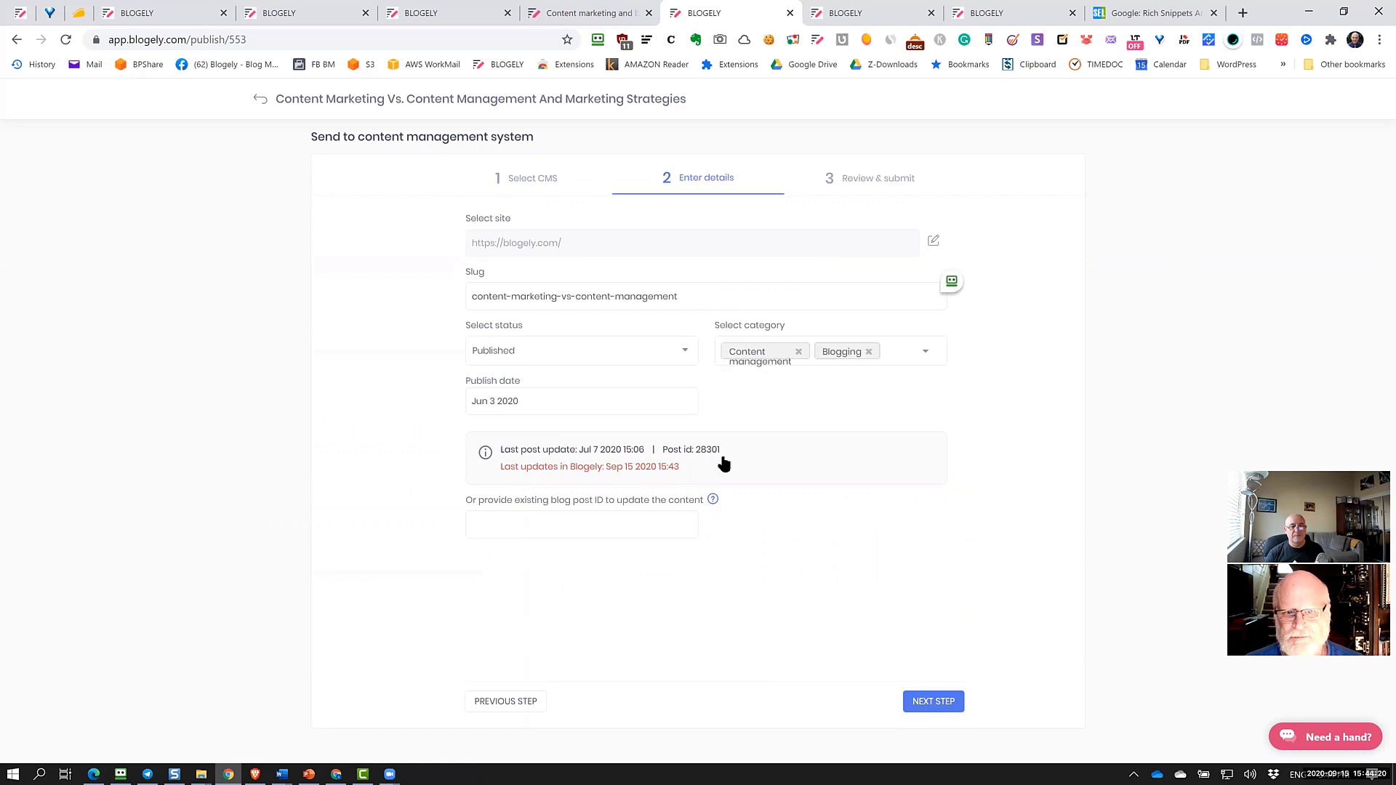
{"action": "left_click", "coordinate": [654, 351]}
{"action": "left_click", "coordinate": [404, 356]}
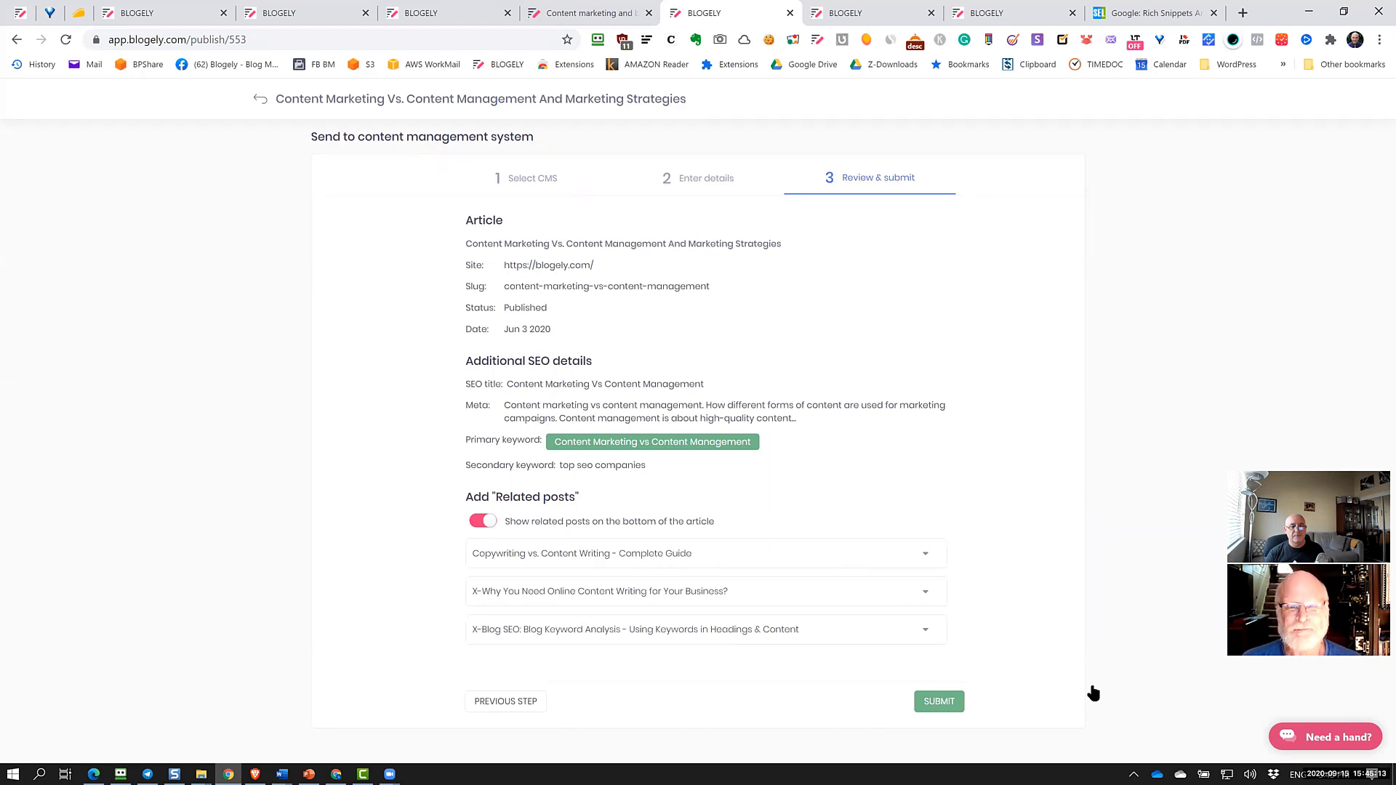
{"action": "left_click", "coordinate": [939, 701]}
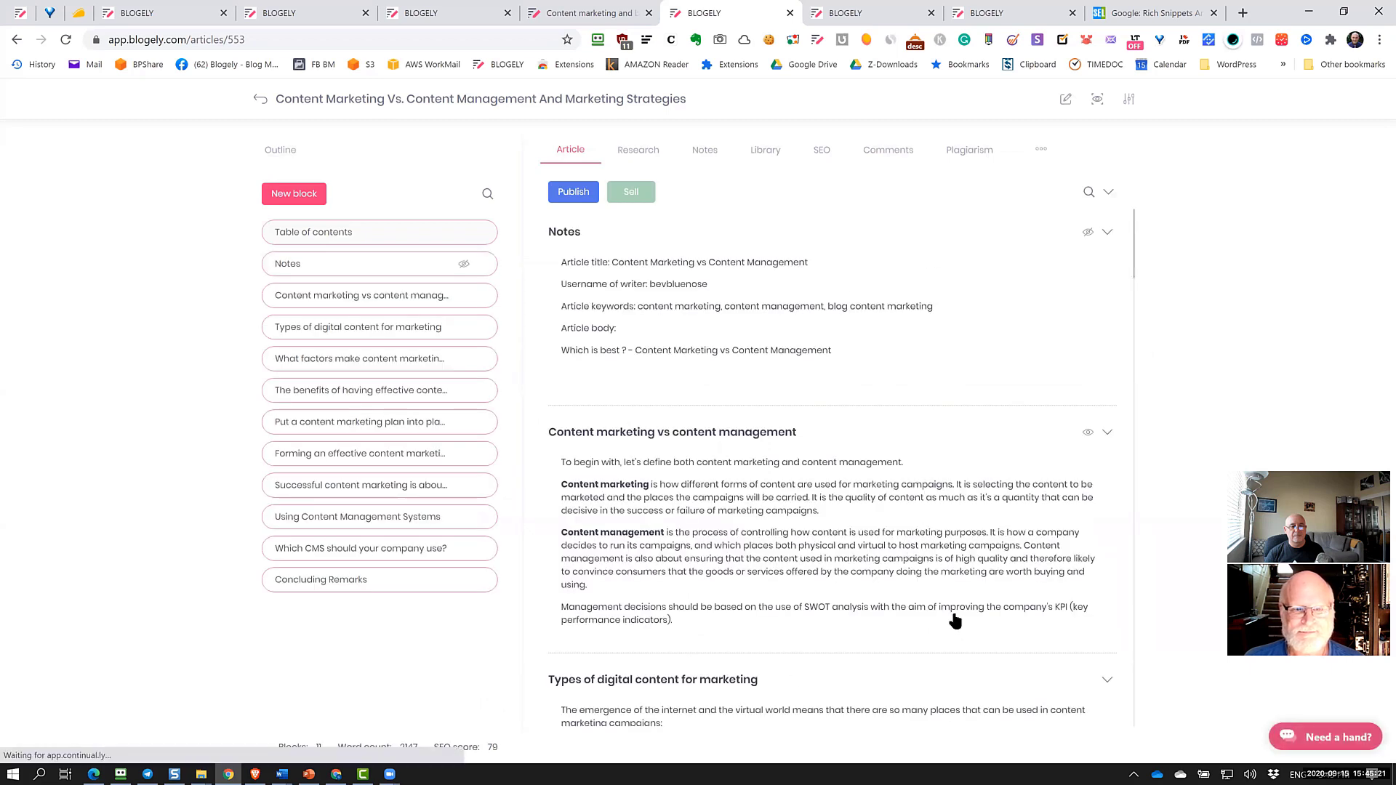
Hide the 'Content marketing vs content management' block and preview the article as readers see it
{"action": "left_click", "coordinate": [1087, 432]}
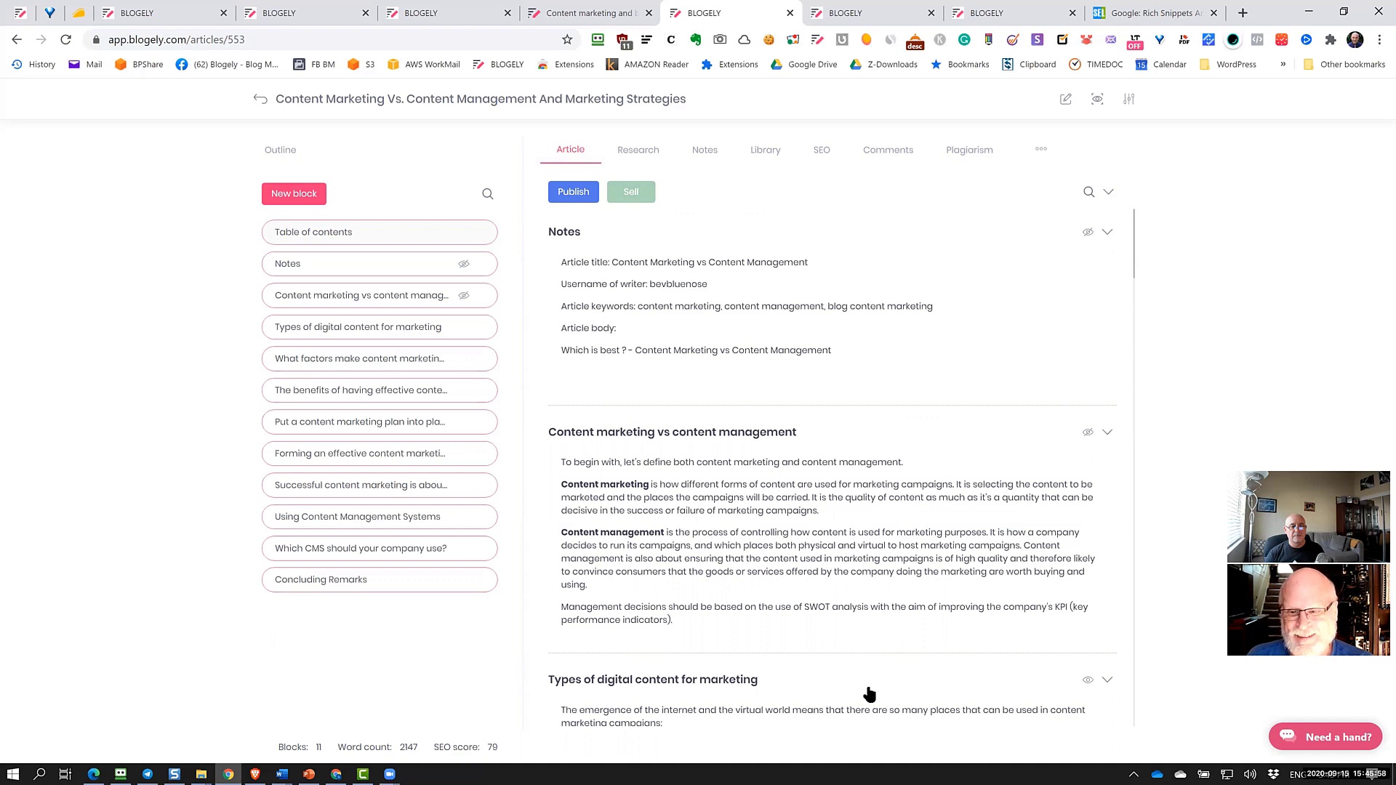
{"action": "left_click", "coordinate": [1097, 100]}
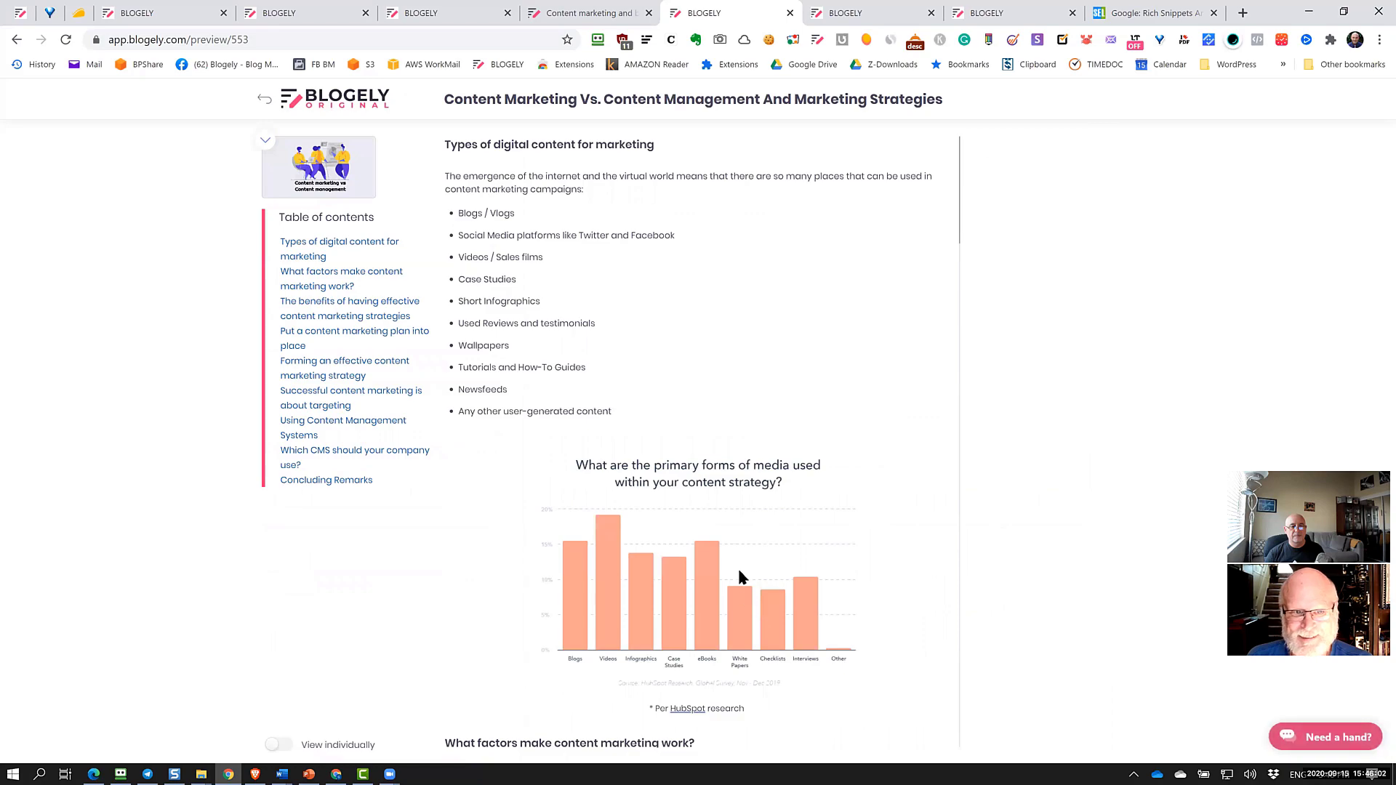
{"action": "scroll", "coordinate": [739, 571], "scroll_direction": "down", "scroll_amount": 15}
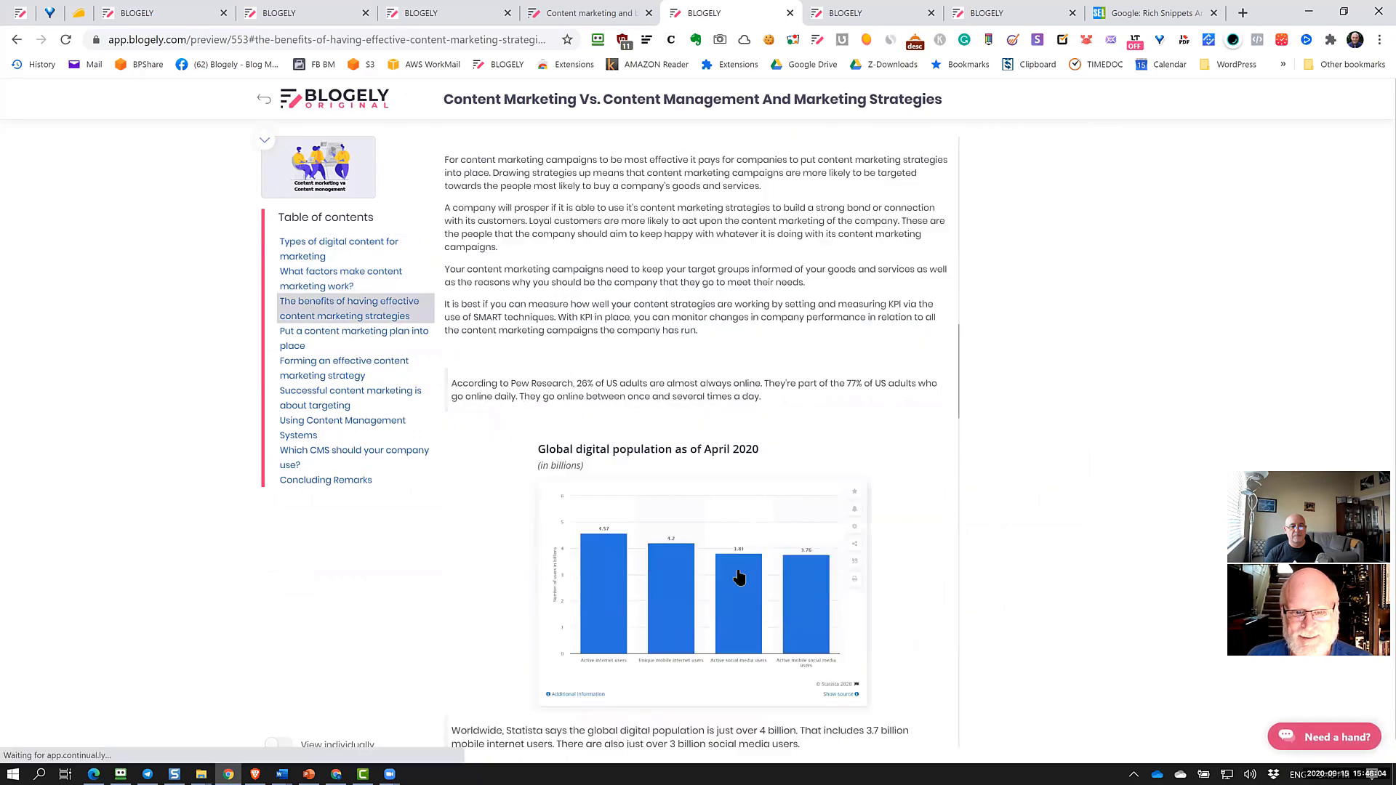
{"action": "scroll", "coordinate": [739, 576], "scroll_direction": "down", "scroll_amount": 18}
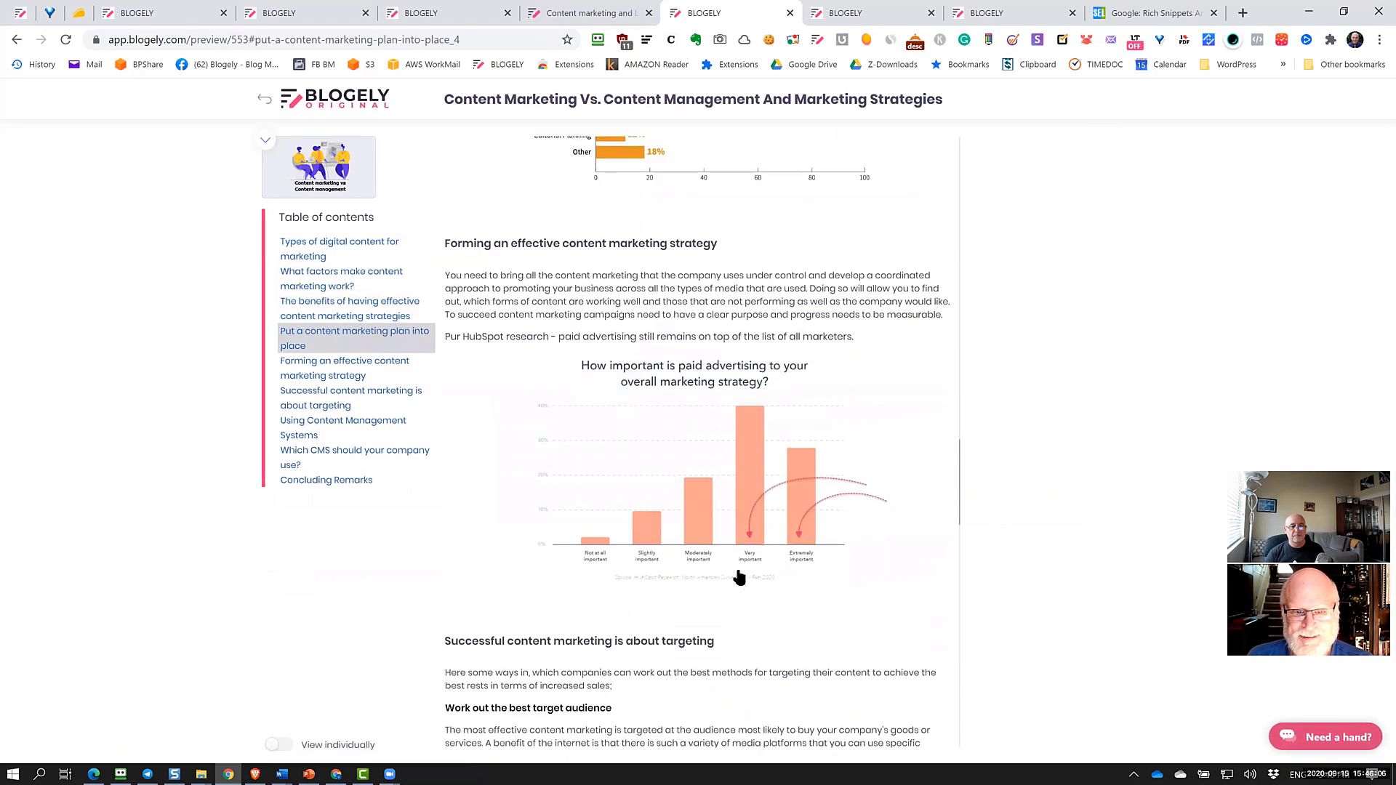
{"action": "scroll", "coordinate": [739, 577], "scroll_direction": "down", "scroll_amount": 5}
{"action": "scroll", "coordinate": [742, 298], "scroll_direction": "up", "scroll_amount": 4}
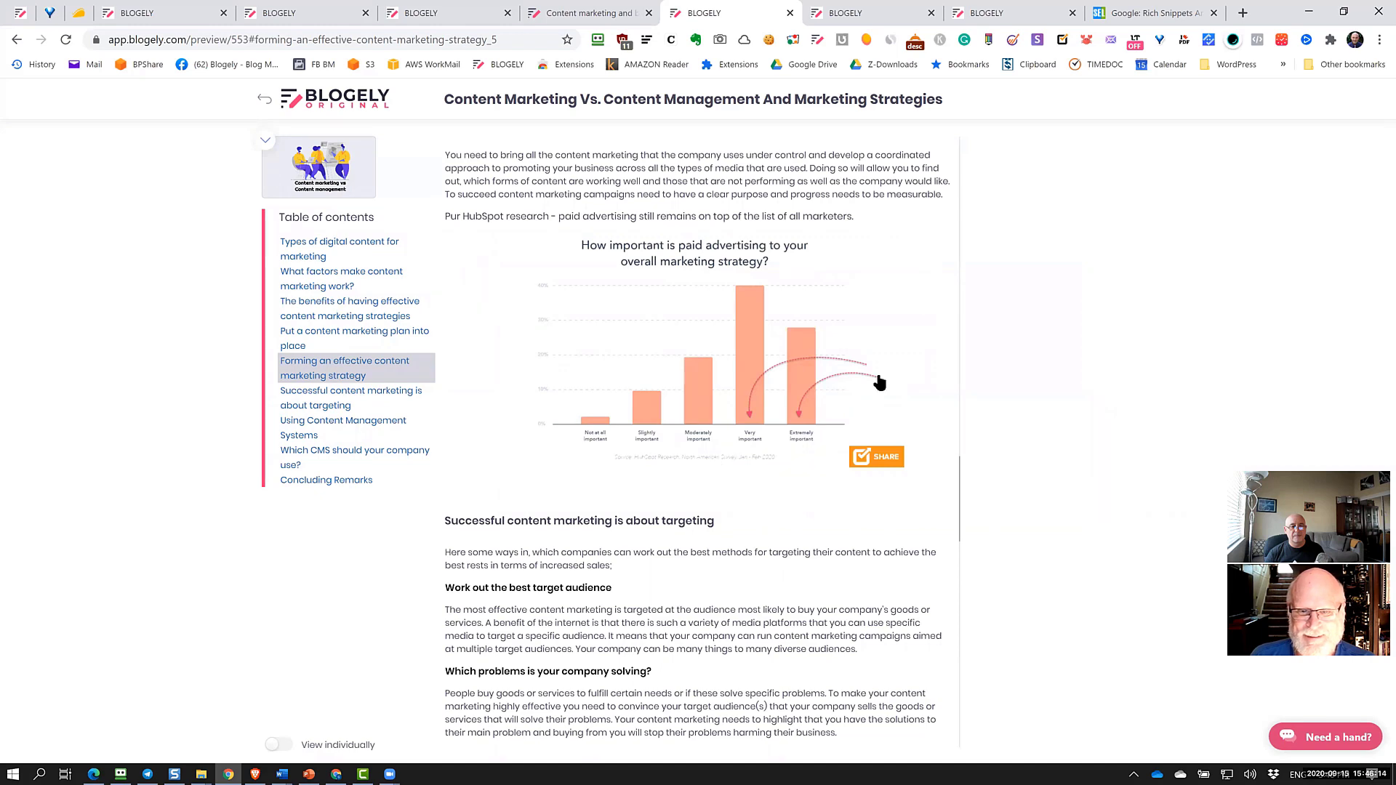
{"action": "scroll", "coordinate": [803, 488], "scroll_direction": "up", "scroll_amount": 5}
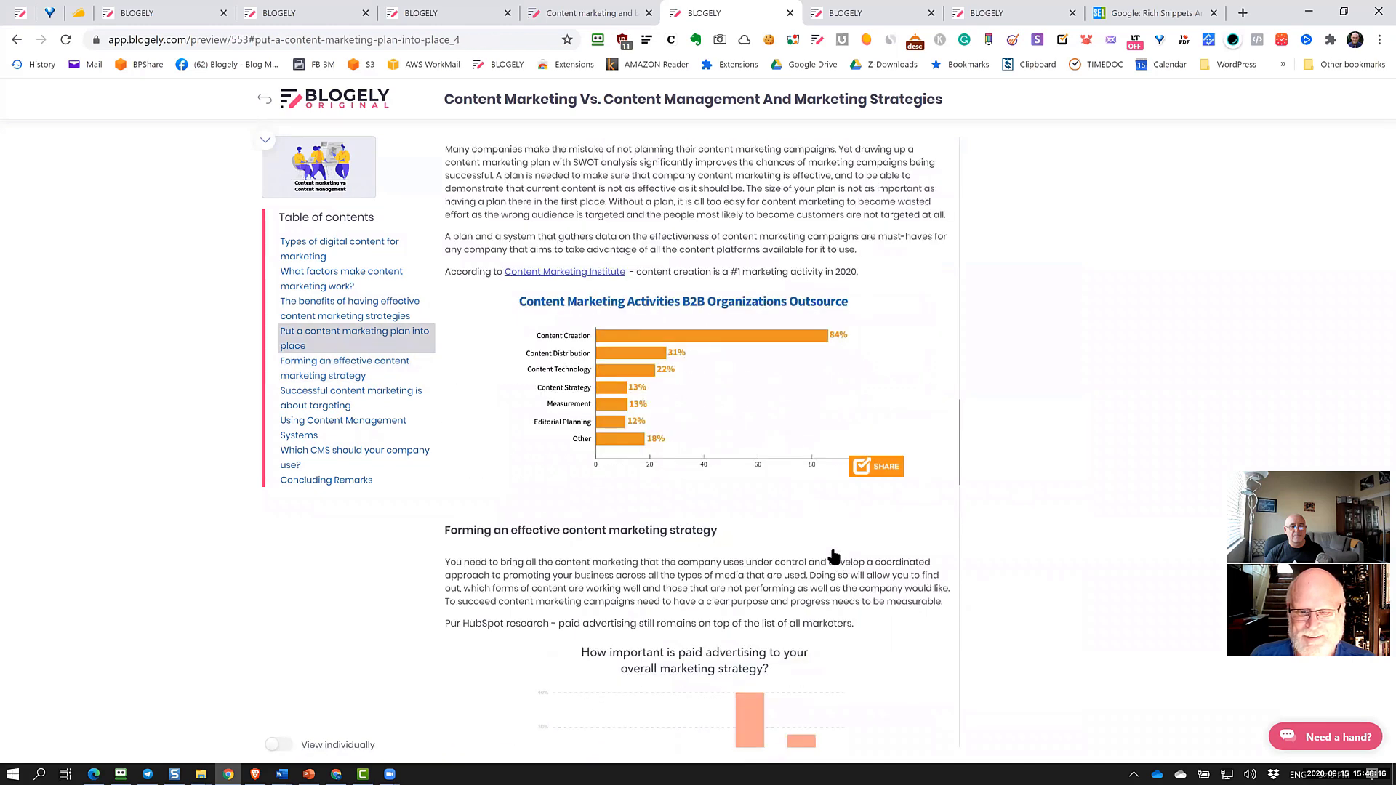
{"action": "scroll", "coordinate": [832, 556], "scroll_direction": "down", "scroll_amount": 6}
{"action": "scroll", "coordinate": [830, 549], "scroll_direction": "down", "scroll_amount": 18}
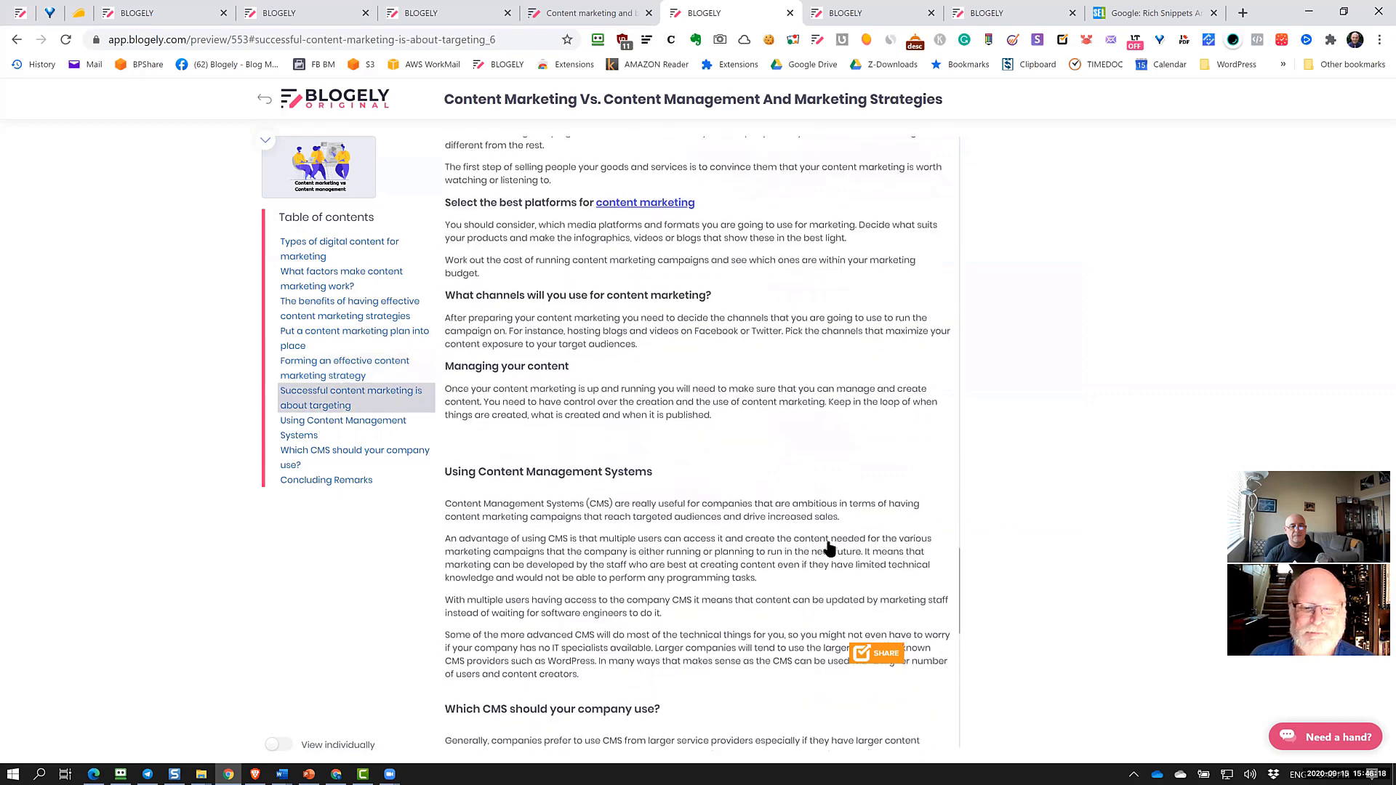
{"action": "scroll", "coordinate": [830, 549], "scroll_direction": "down", "scroll_amount": 5}
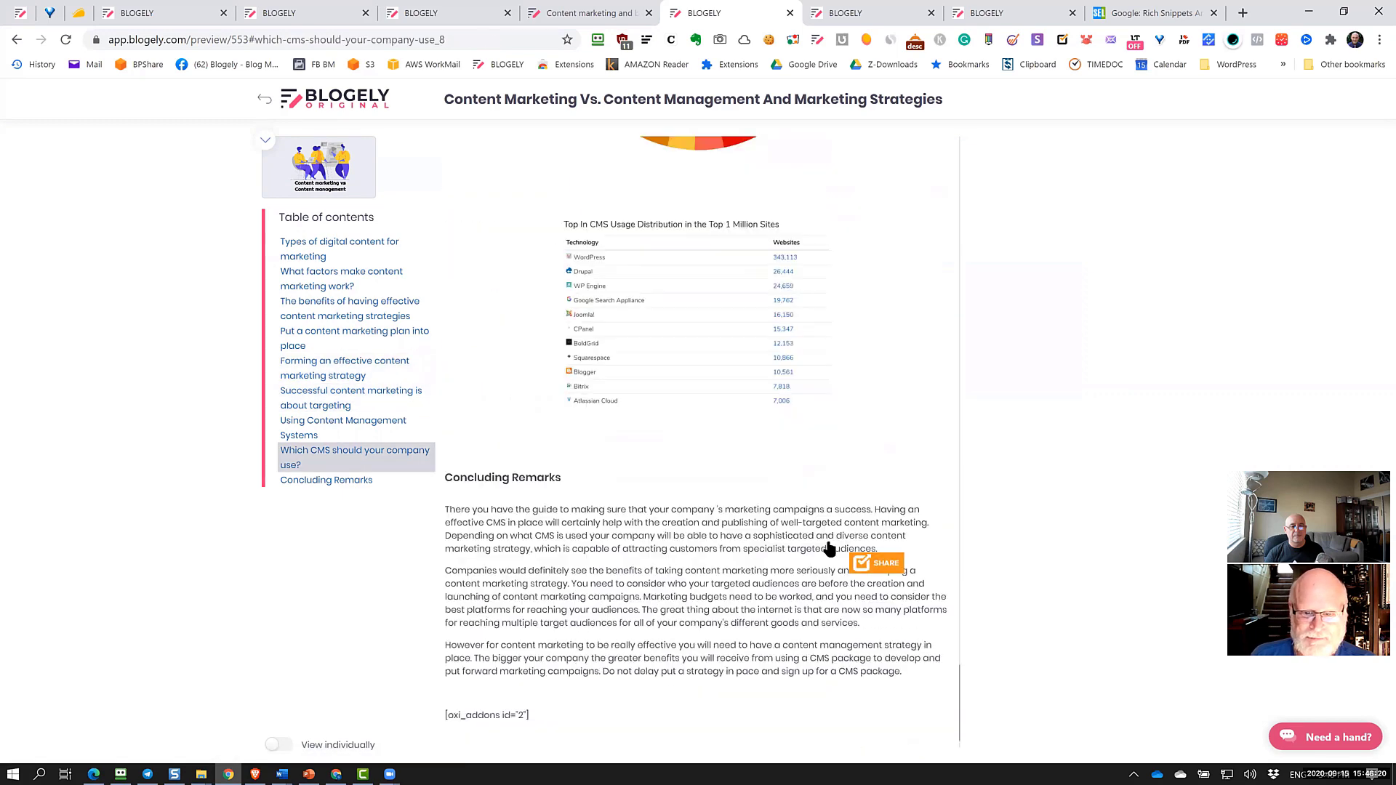
{"action": "scroll", "coordinate": [718, 586], "scroll_direction": "down", "scroll_amount": 1}
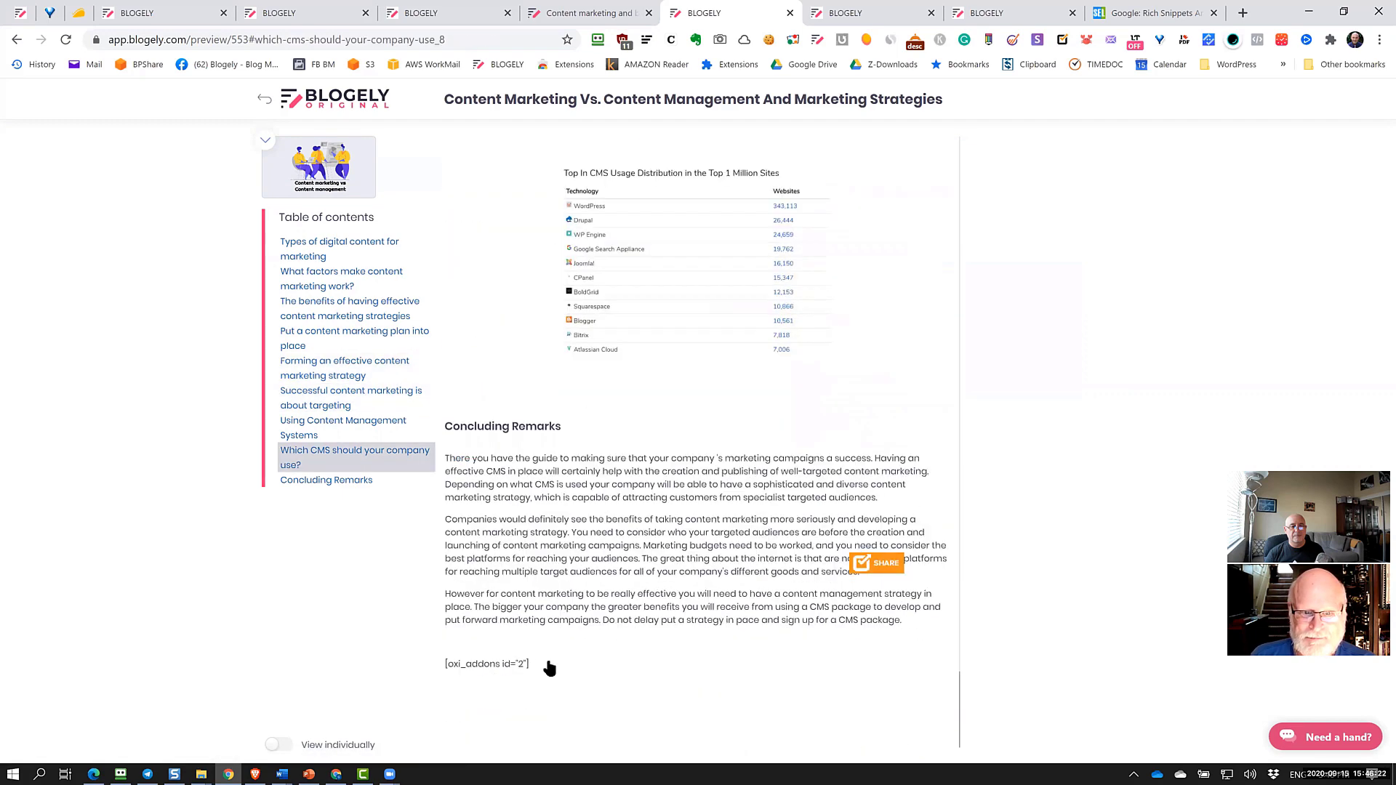
{"action": "left_click_drag", "start_coordinate": [545, 664], "coordinate": [473, 664]}
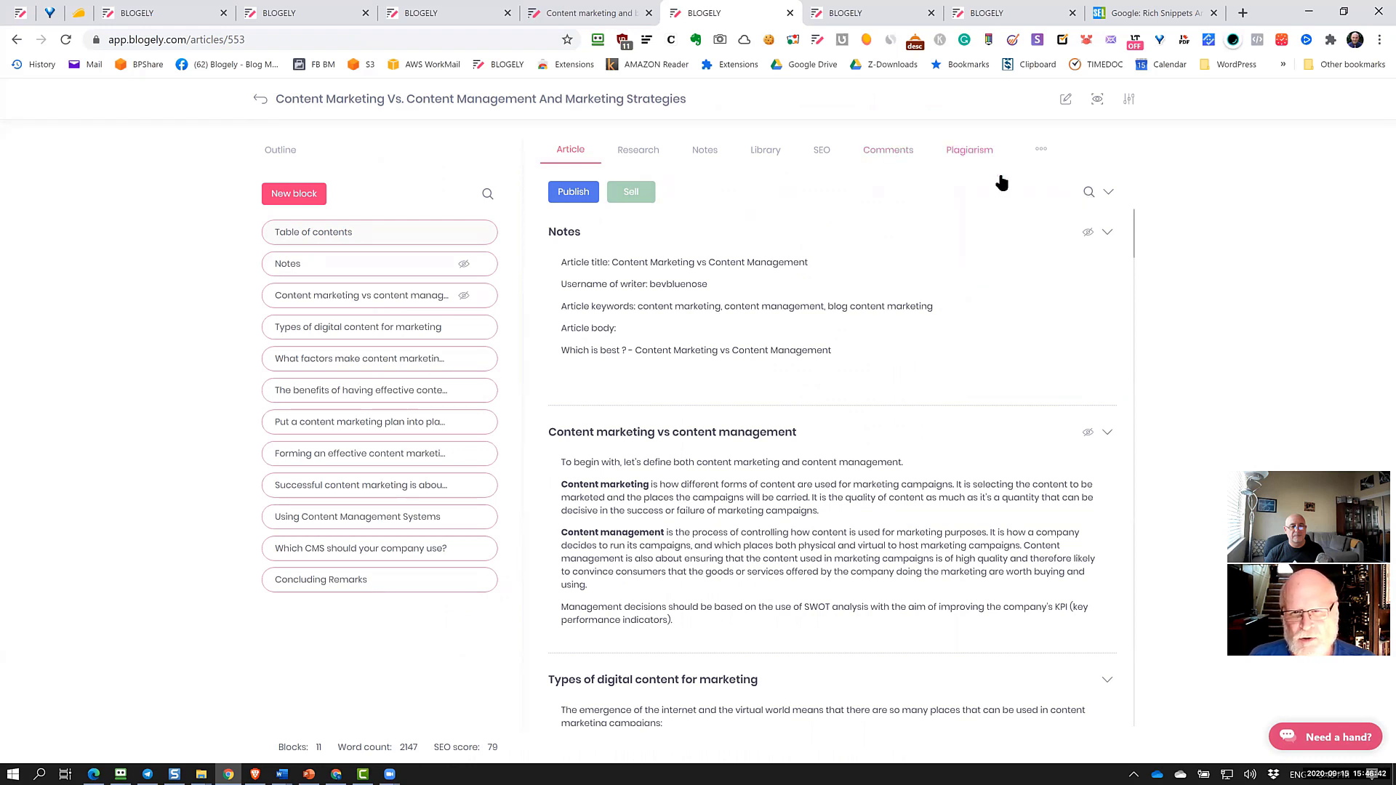
Open the plagiarism checker and browse the Articles list to the Blogely and Frase article
{"action": "left_click", "coordinate": [1001, 177]}
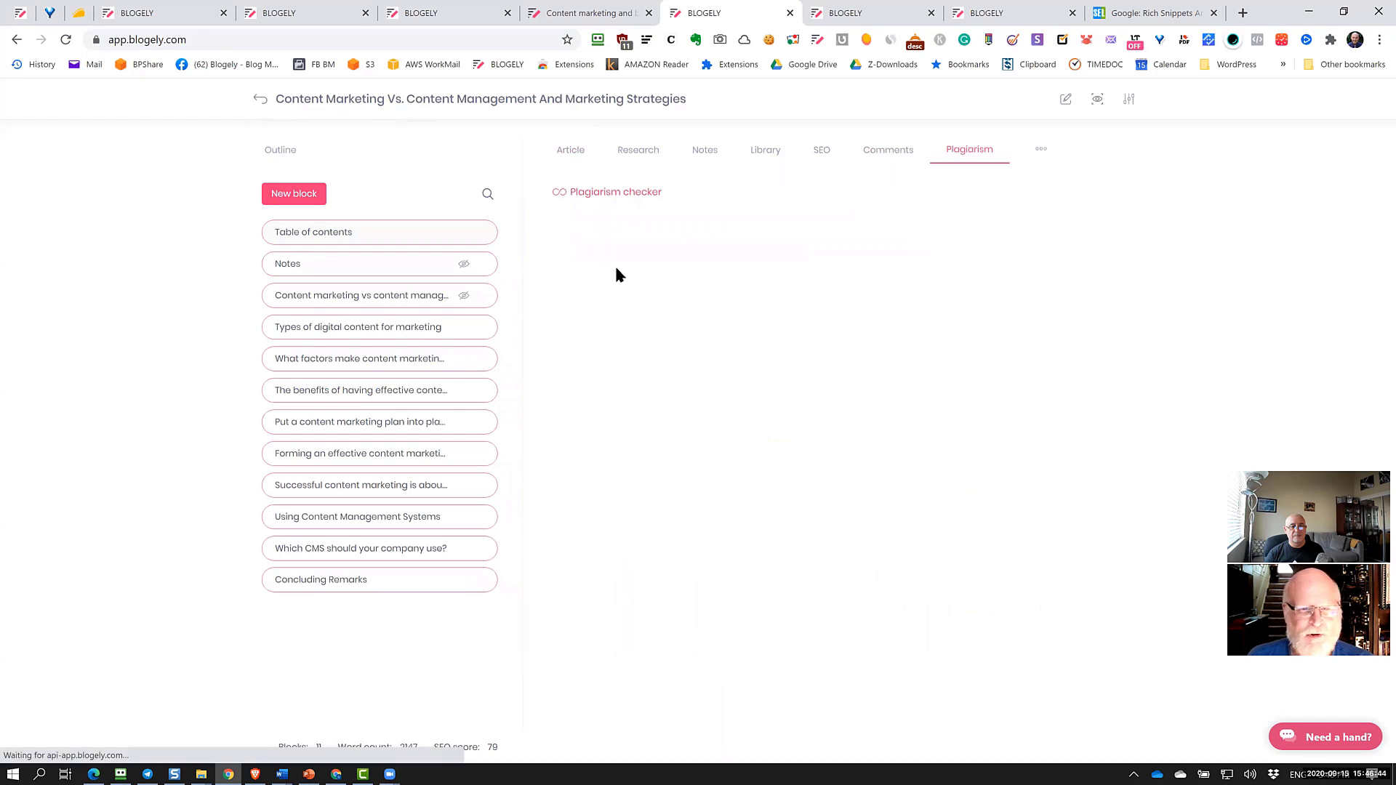
{"action": "scroll", "coordinate": [696, 362], "scroll_direction": "down", "scroll_amount": 3}
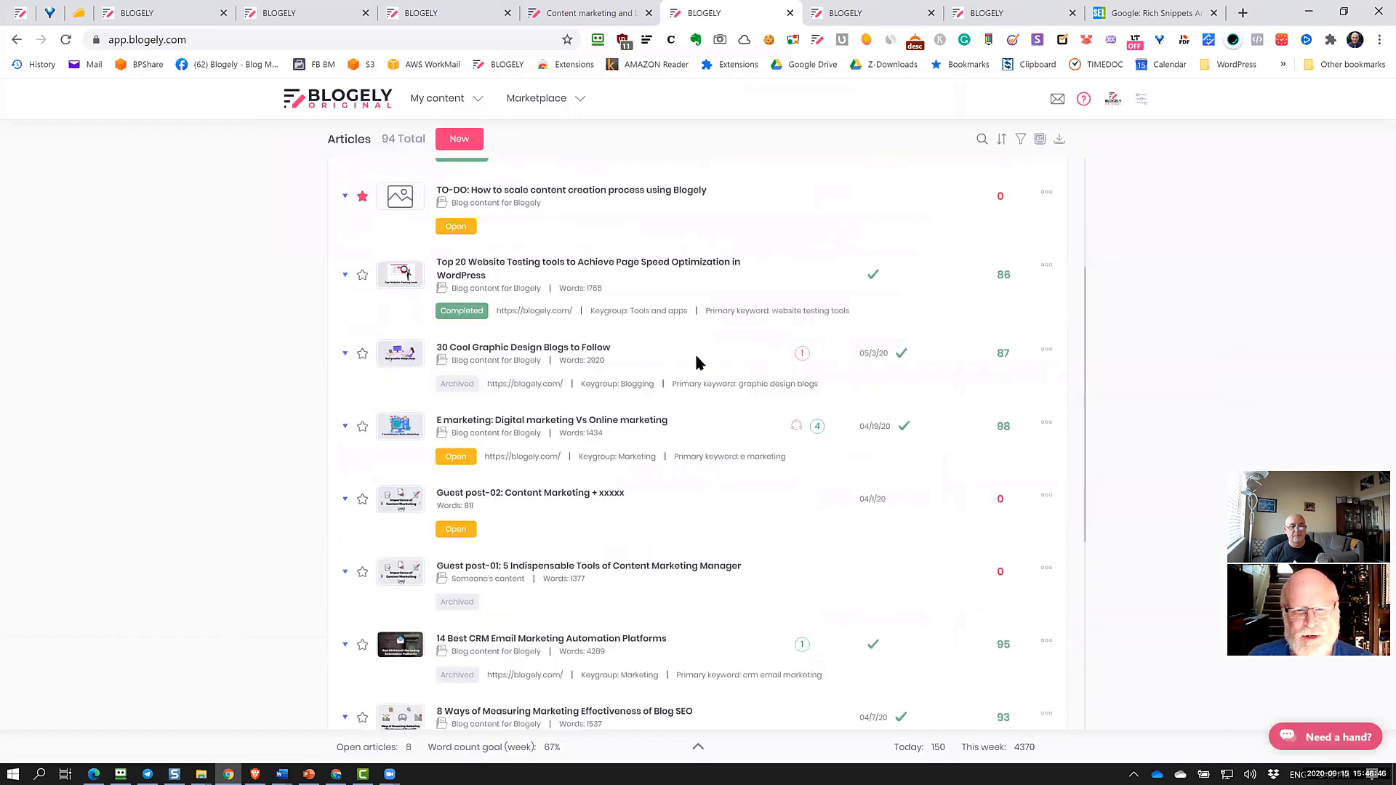
{"action": "scroll", "coordinate": [696, 362], "scroll_direction": "down", "scroll_amount": 3}
{"action": "scroll", "coordinate": [696, 362], "scroll_direction": "down", "scroll_amount": 5}
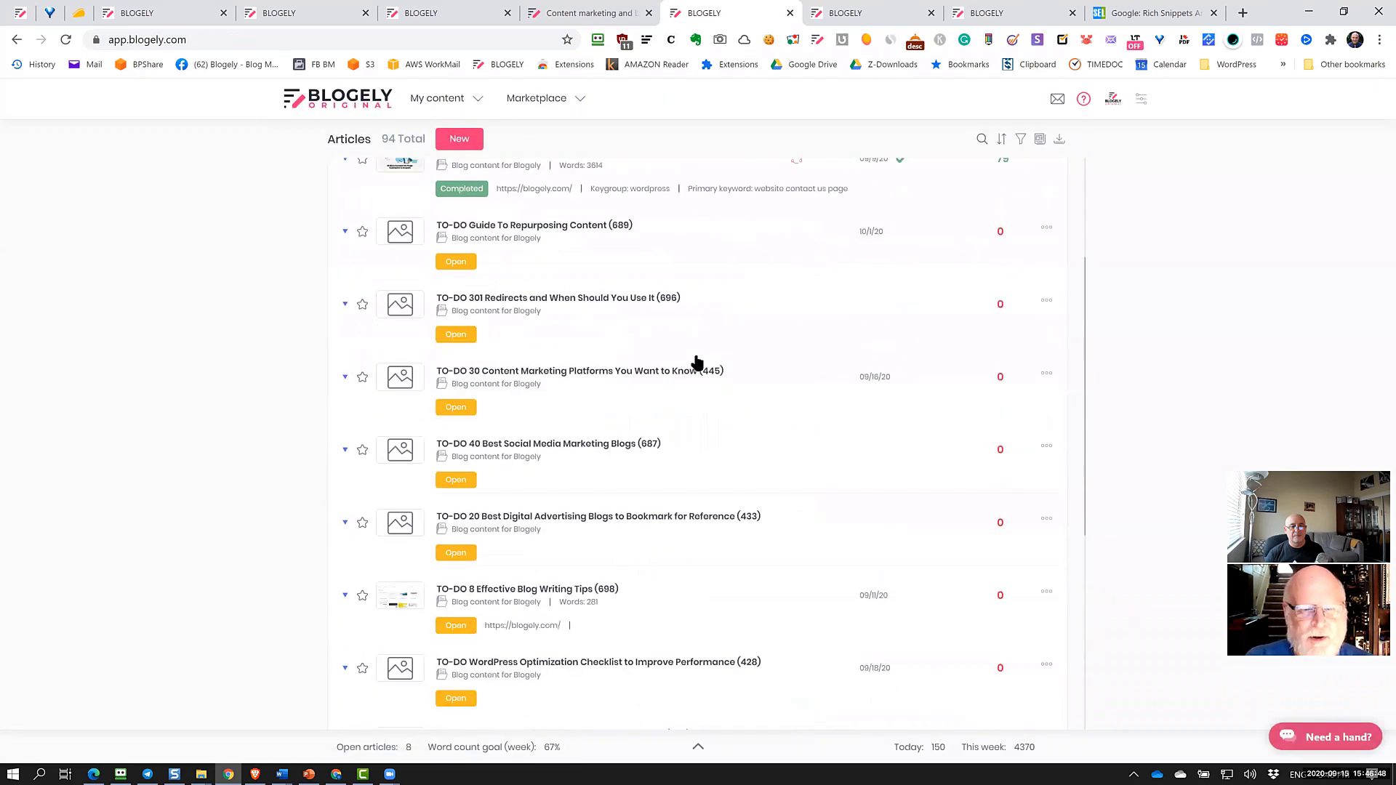
{"action": "scroll", "coordinate": [696, 362], "scroll_direction": "up", "scroll_amount": 3}
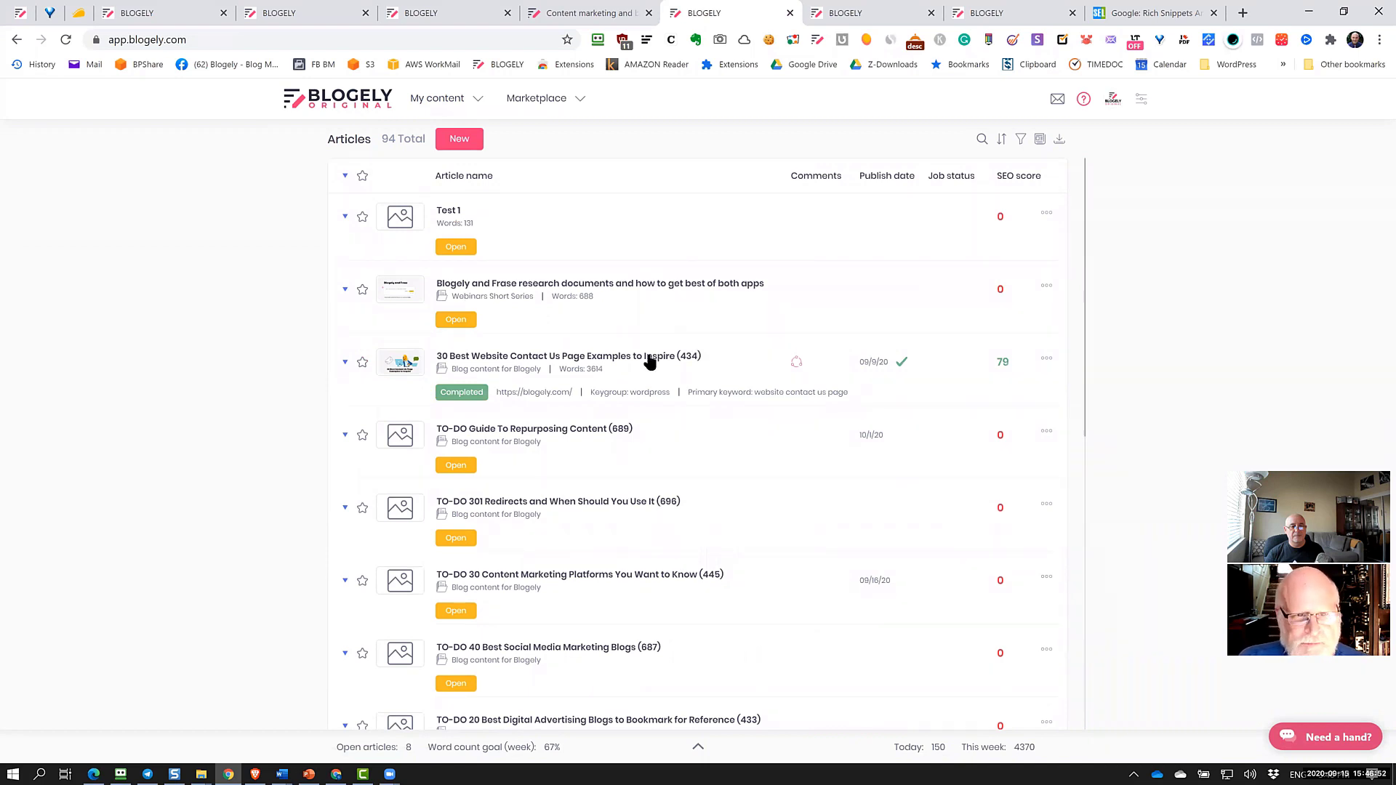
{"action": "scroll", "coordinate": [622, 393], "scroll_direction": "down", "scroll_amount": 3}
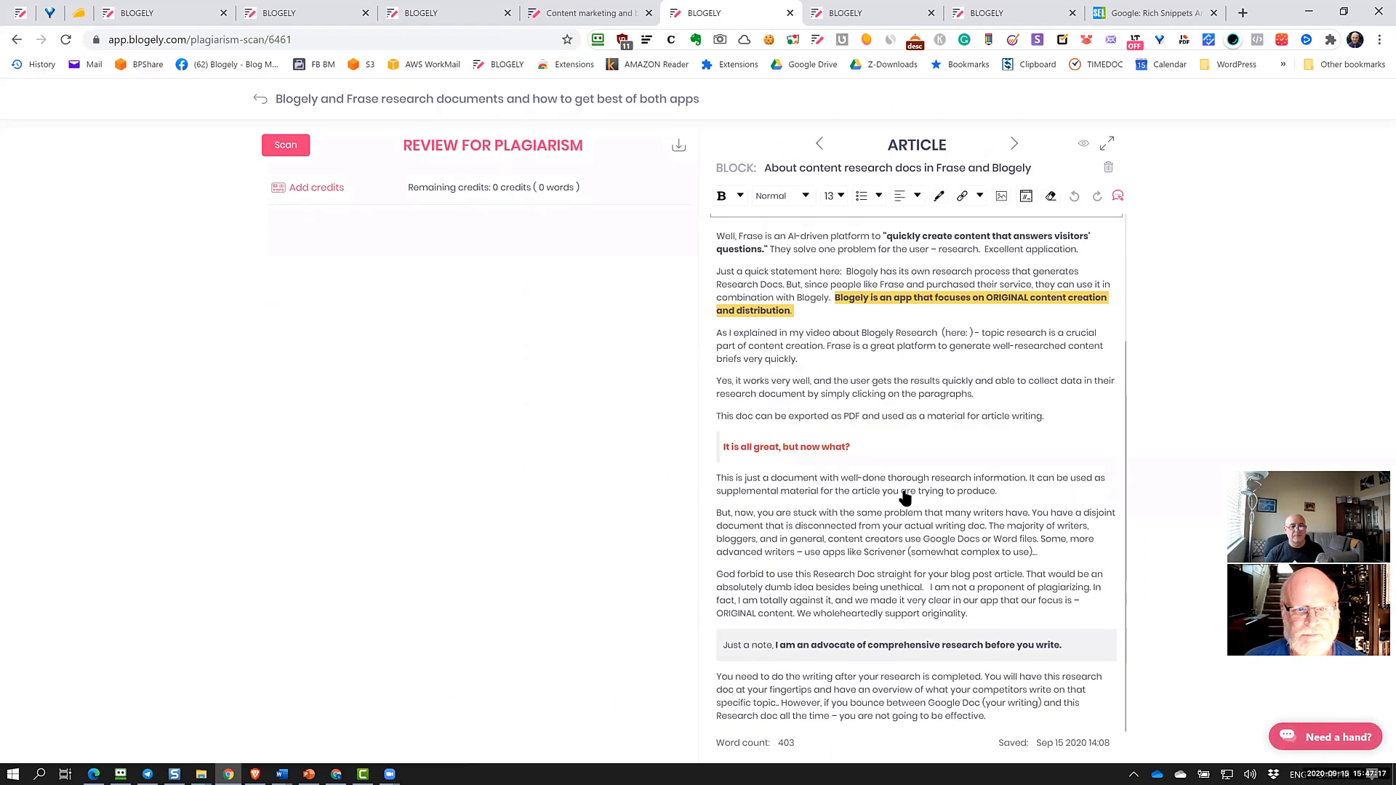
{"action": "scroll", "coordinate": [905, 498], "scroll_direction": "up", "scroll_amount": 3}
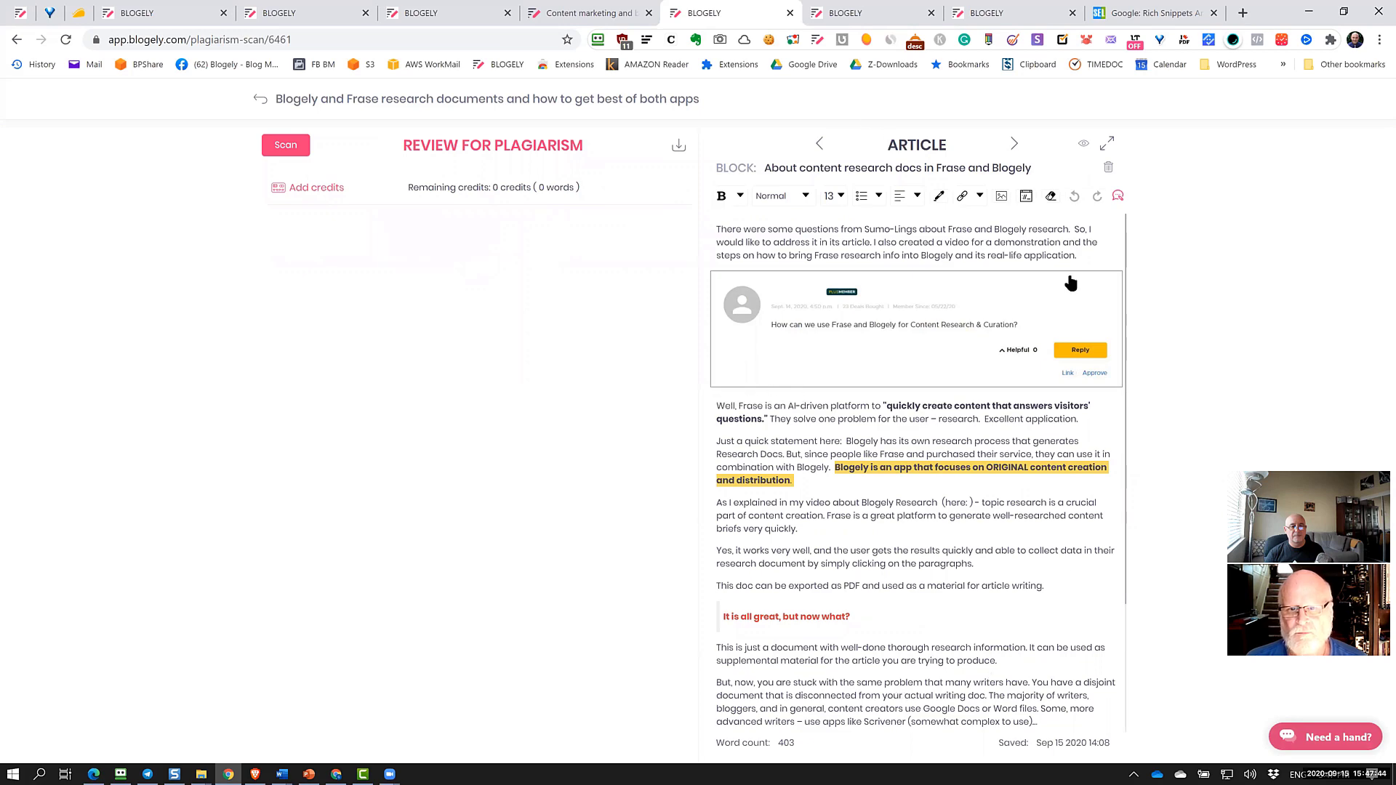
Step through the Blogely and Frase article's blocks, open it in the editor, then return to the Articles list
{"action": "scroll", "coordinate": [1025, 570], "scroll_direction": "down", "scroll_amount": 2}
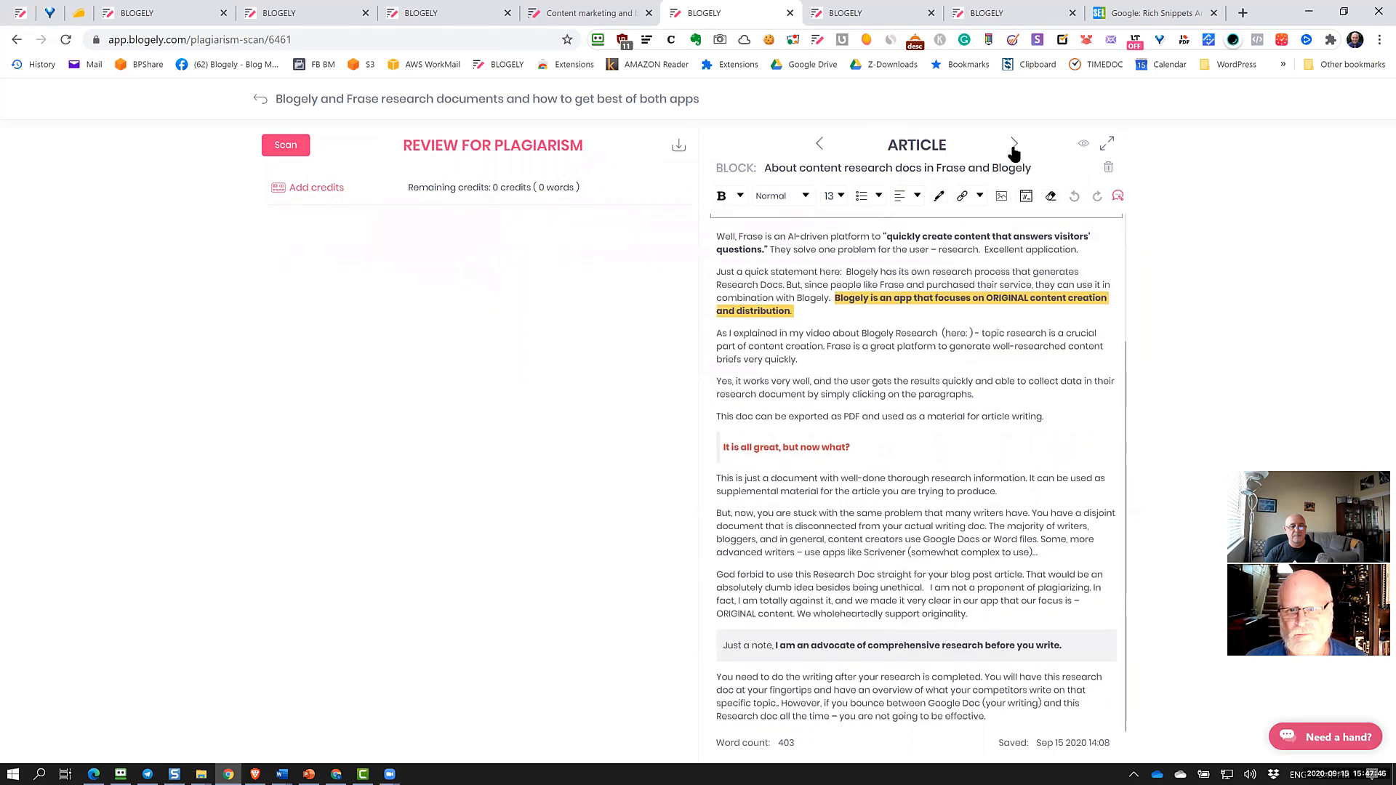
{"action": "left_click", "coordinate": [1014, 143]}
{"action": "left_click", "coordinate": [1014, 143]}
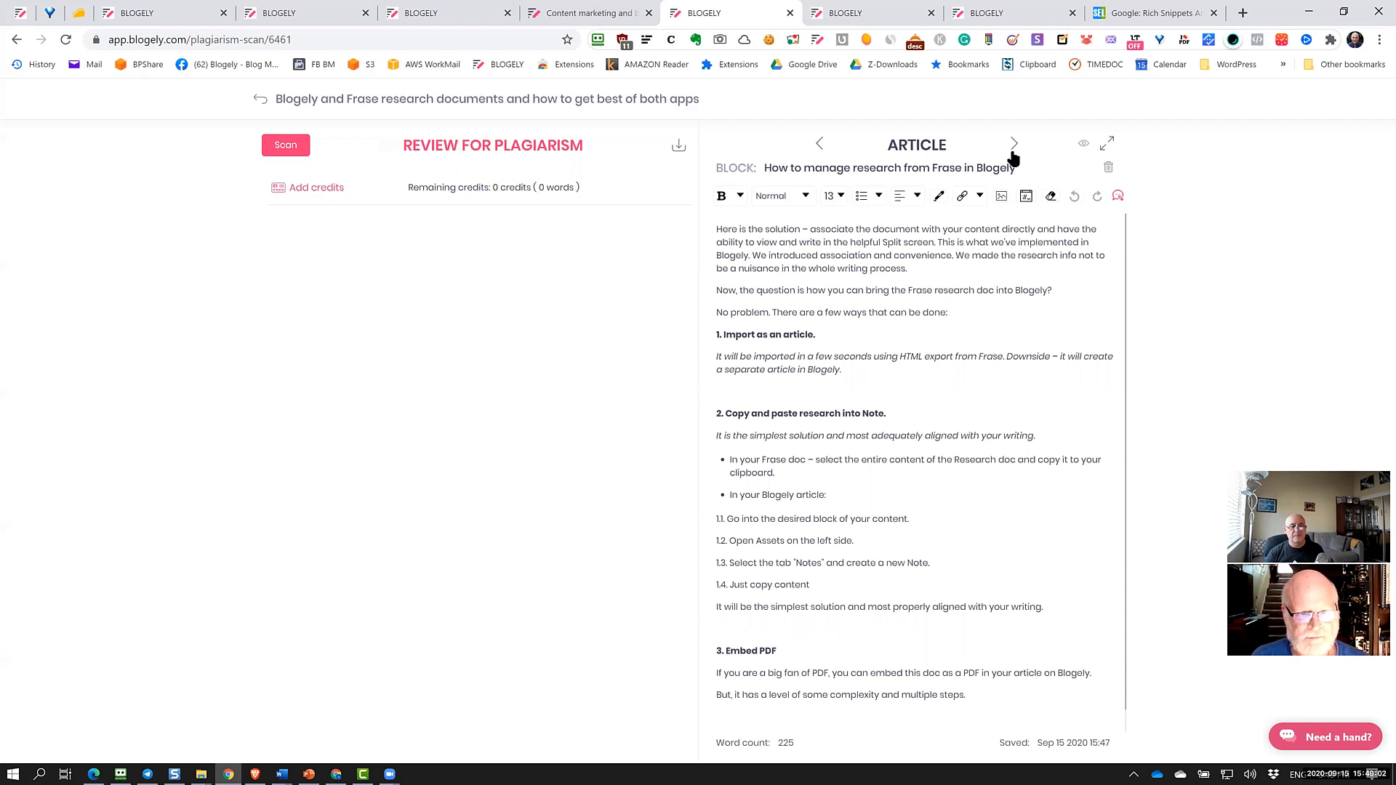
{"action": "left_click", "coordinate": [260, 99]}
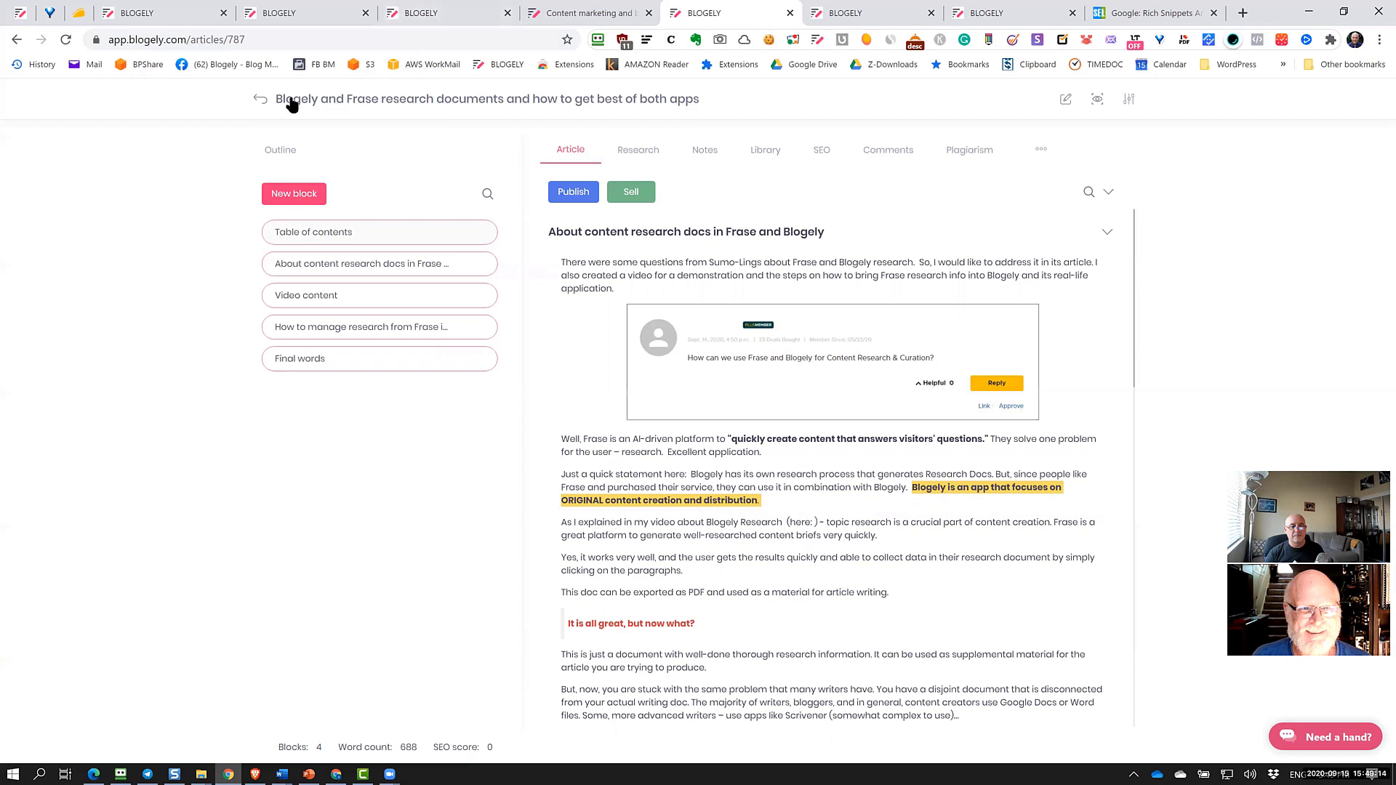
{"action": "left_click", "coordinate": [259, 99]}
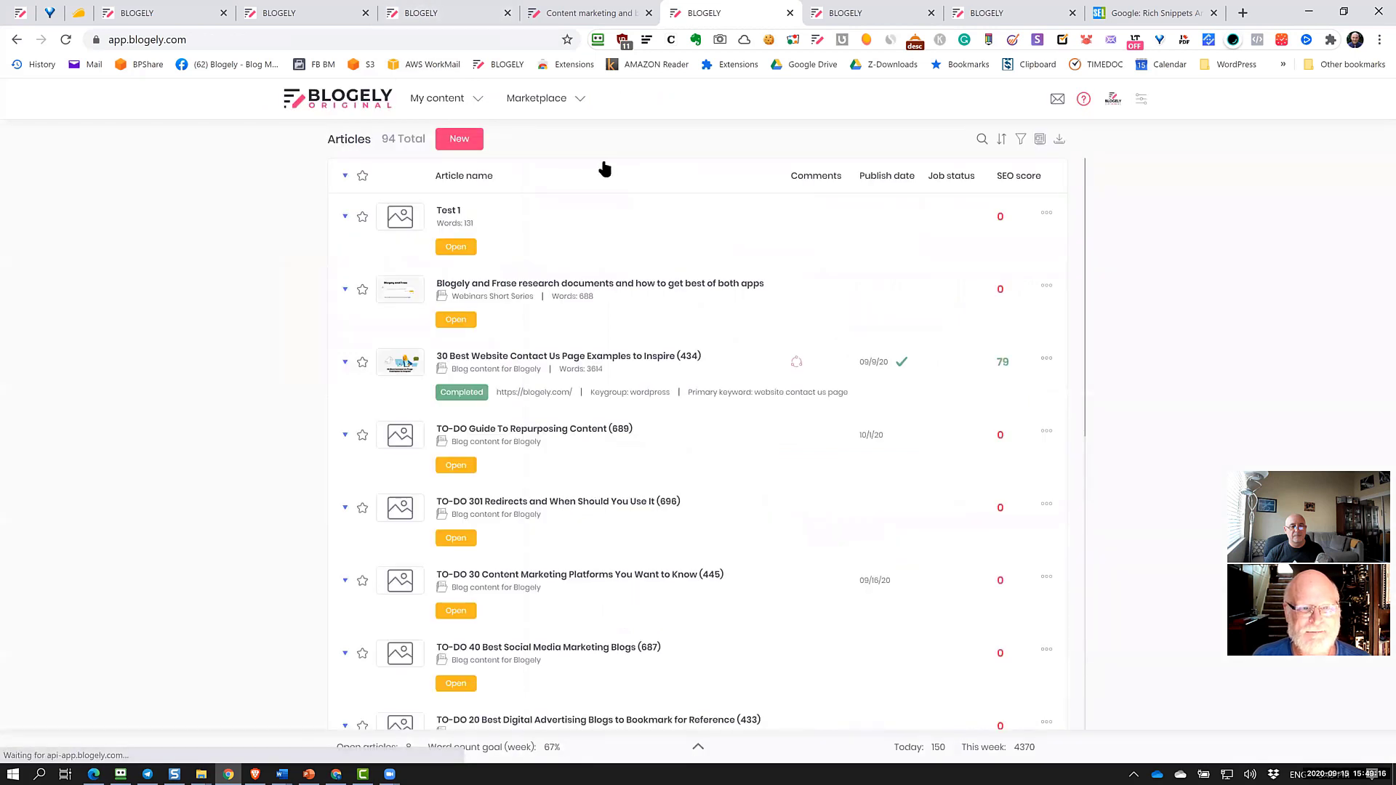